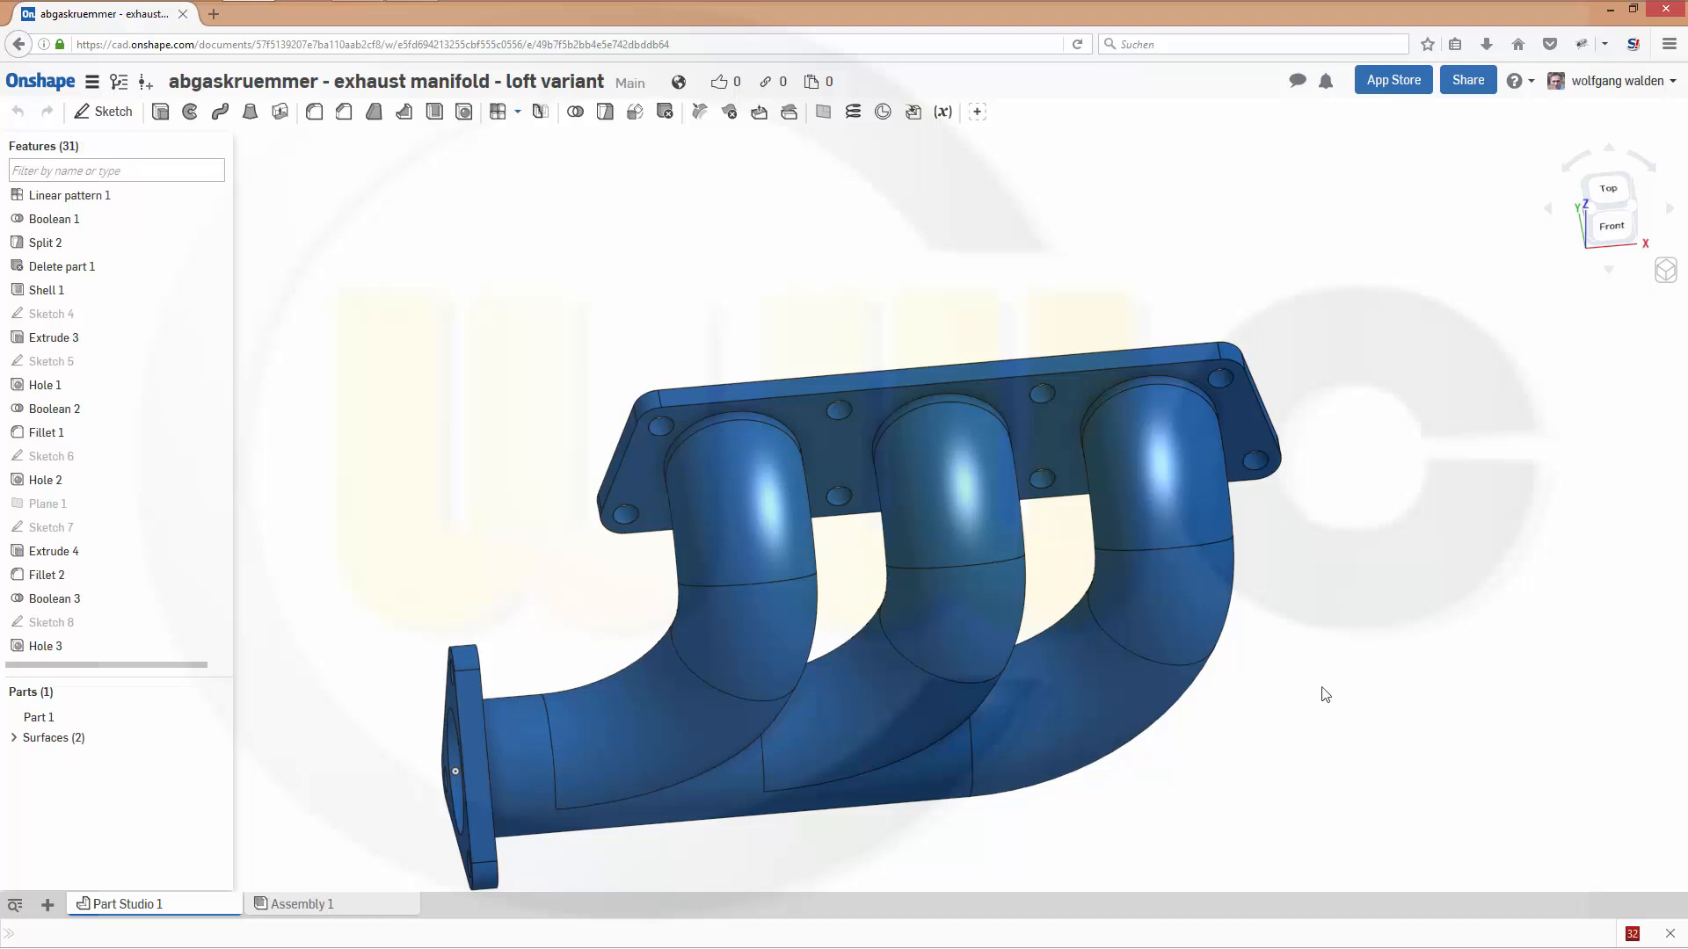
- Delete the Boolean 3 feature that joins the large flange plate to the pipes
{"action": "right_click_drag", "start_coordinate": [1213, 769], "coordinate": [1168, 723]}
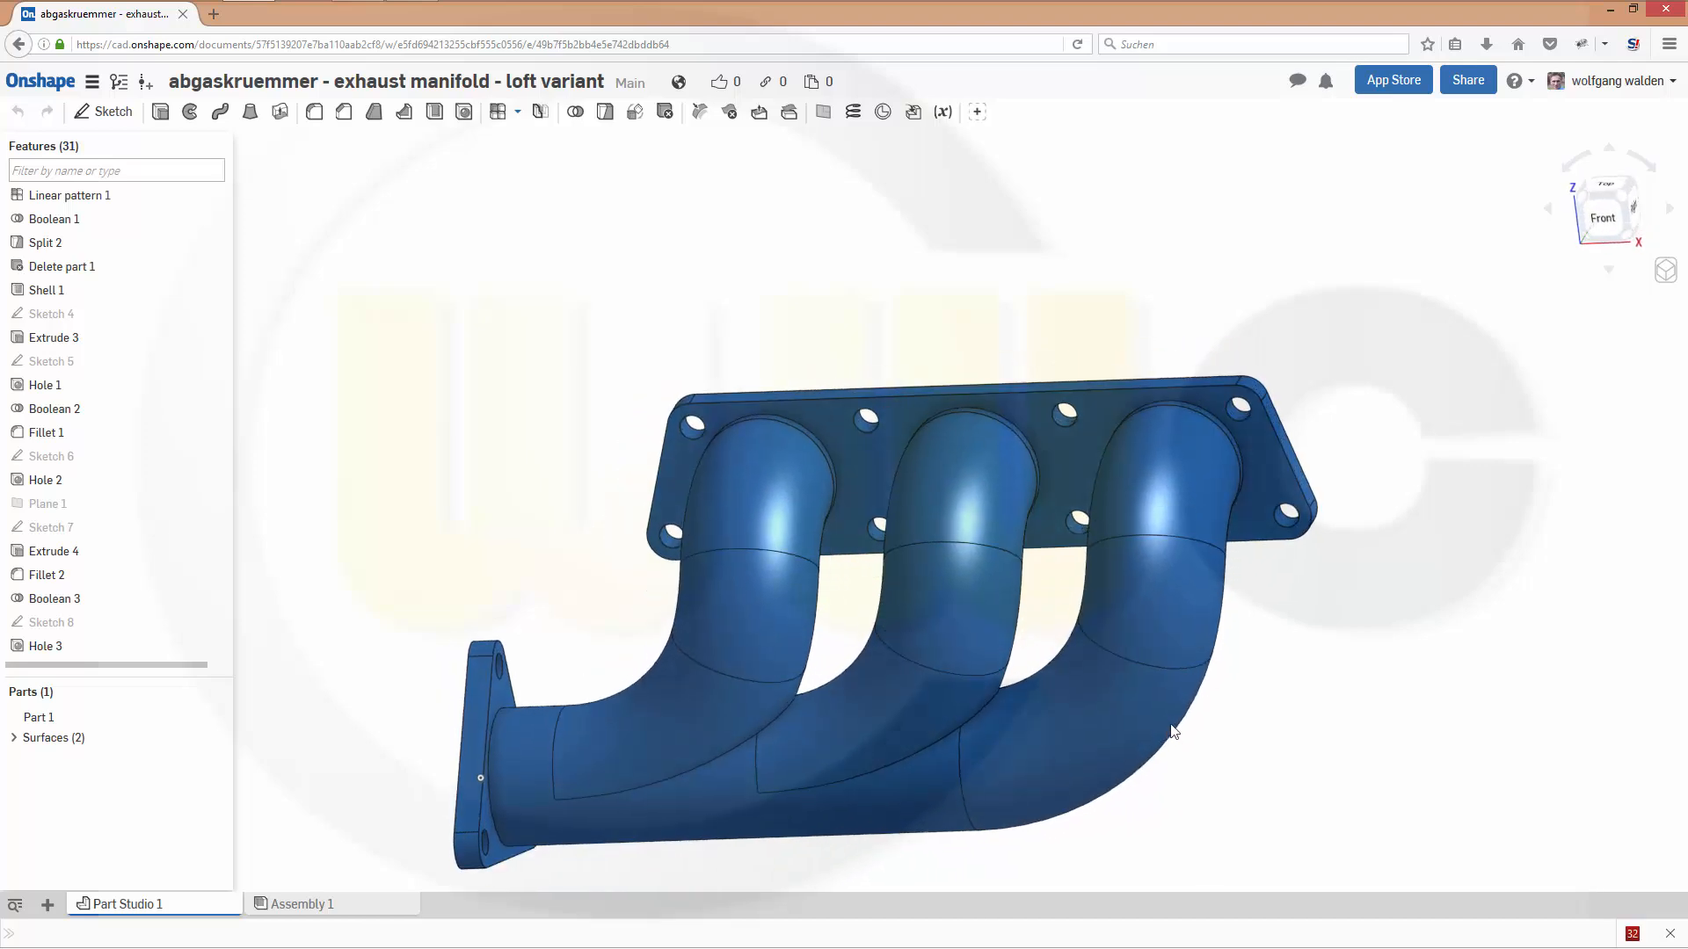
{"action": "scroll", "coordinate": [532, 486], "scroll_direction": "up", "scroll_amount": 3}
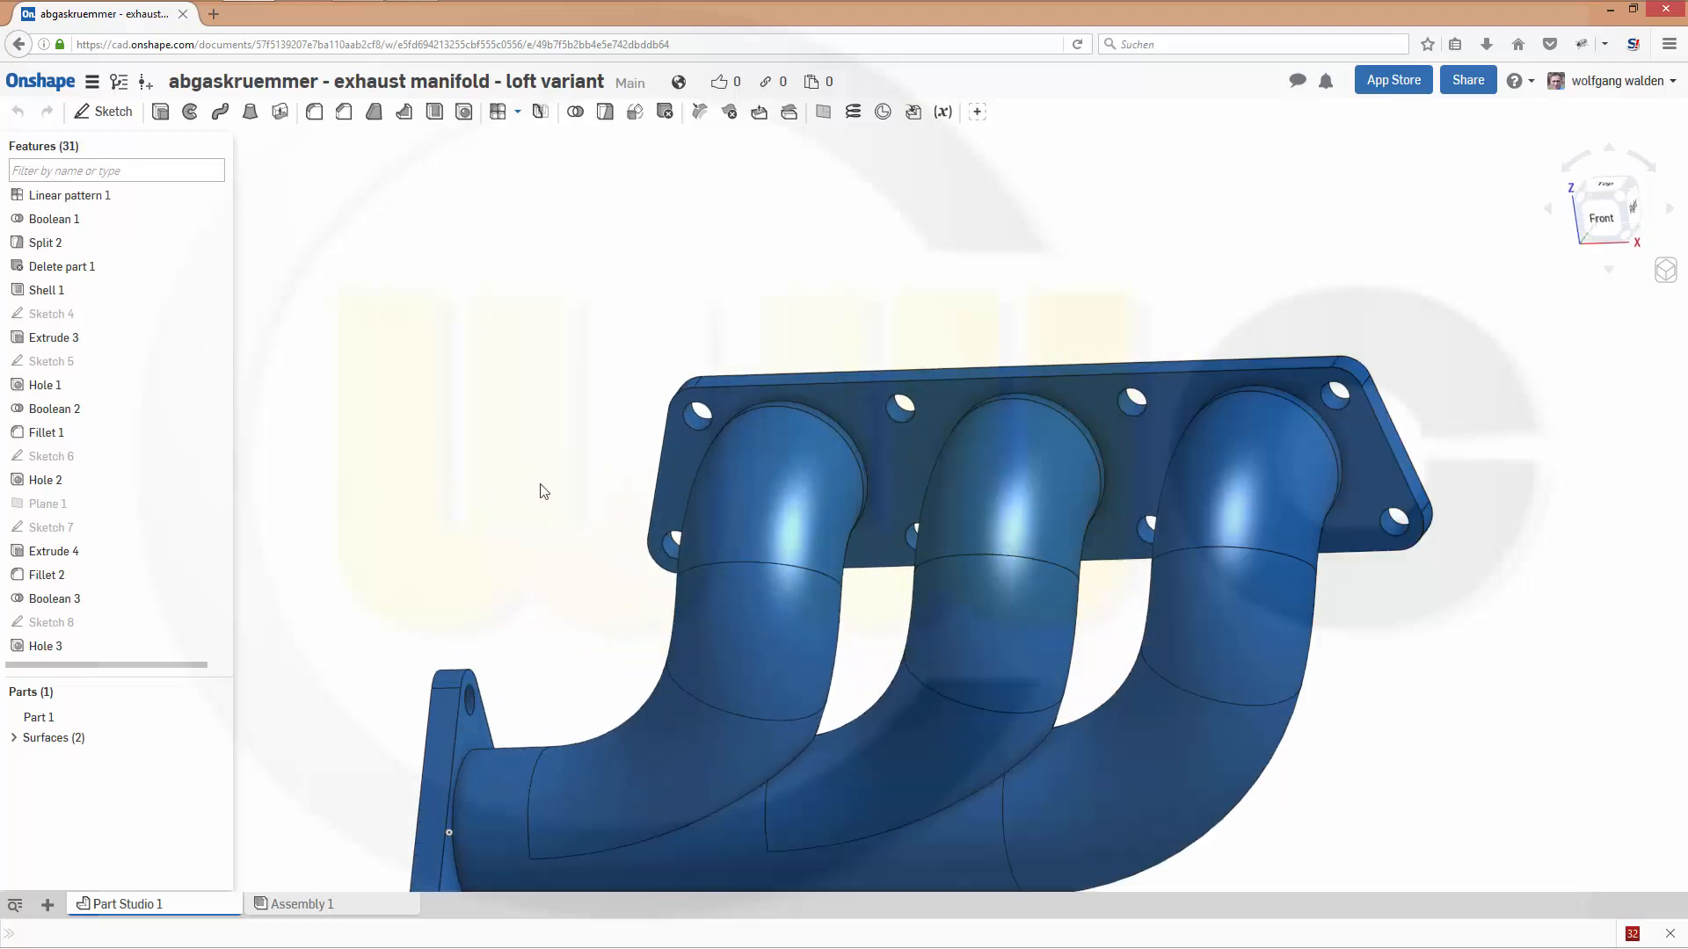
{"action": "scroll", "coordinate": [537, 535], "scroll_direction": "down", "scroll_amount": 2}
{"action": "right_click_drag", "start_coordinate": [528, 547], "coordinate": [517, 516]}
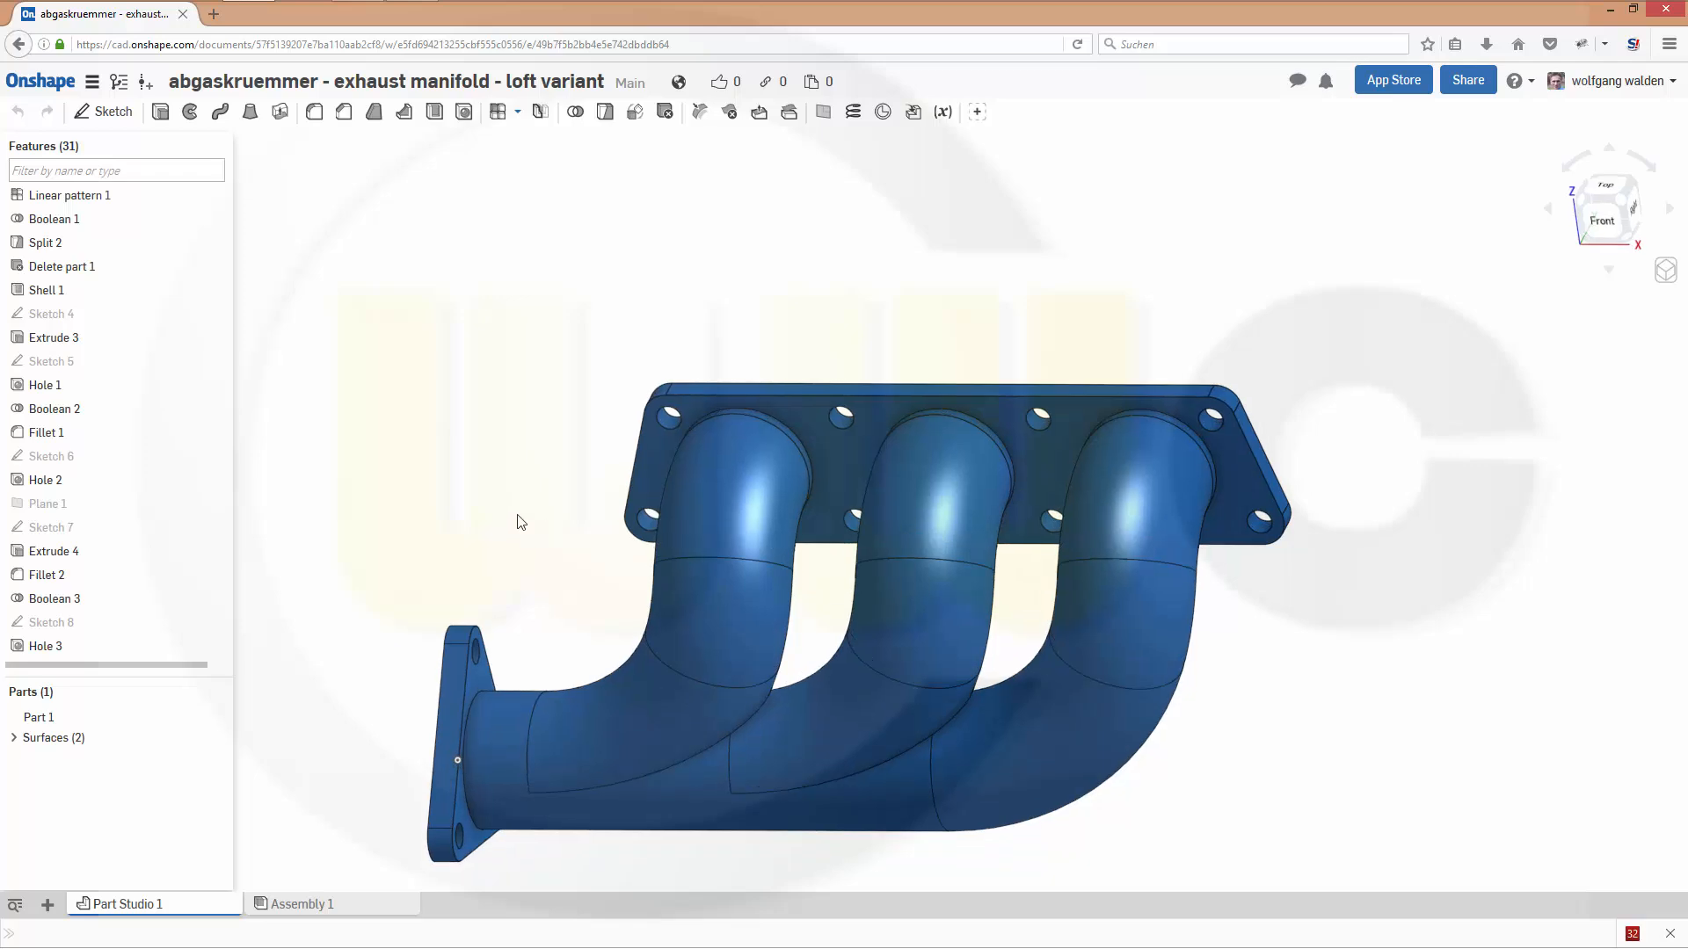
{"action": "left_click", "coordinate": [66, 604]}
{"action": "right_click", "coordinate": [64, 605]}
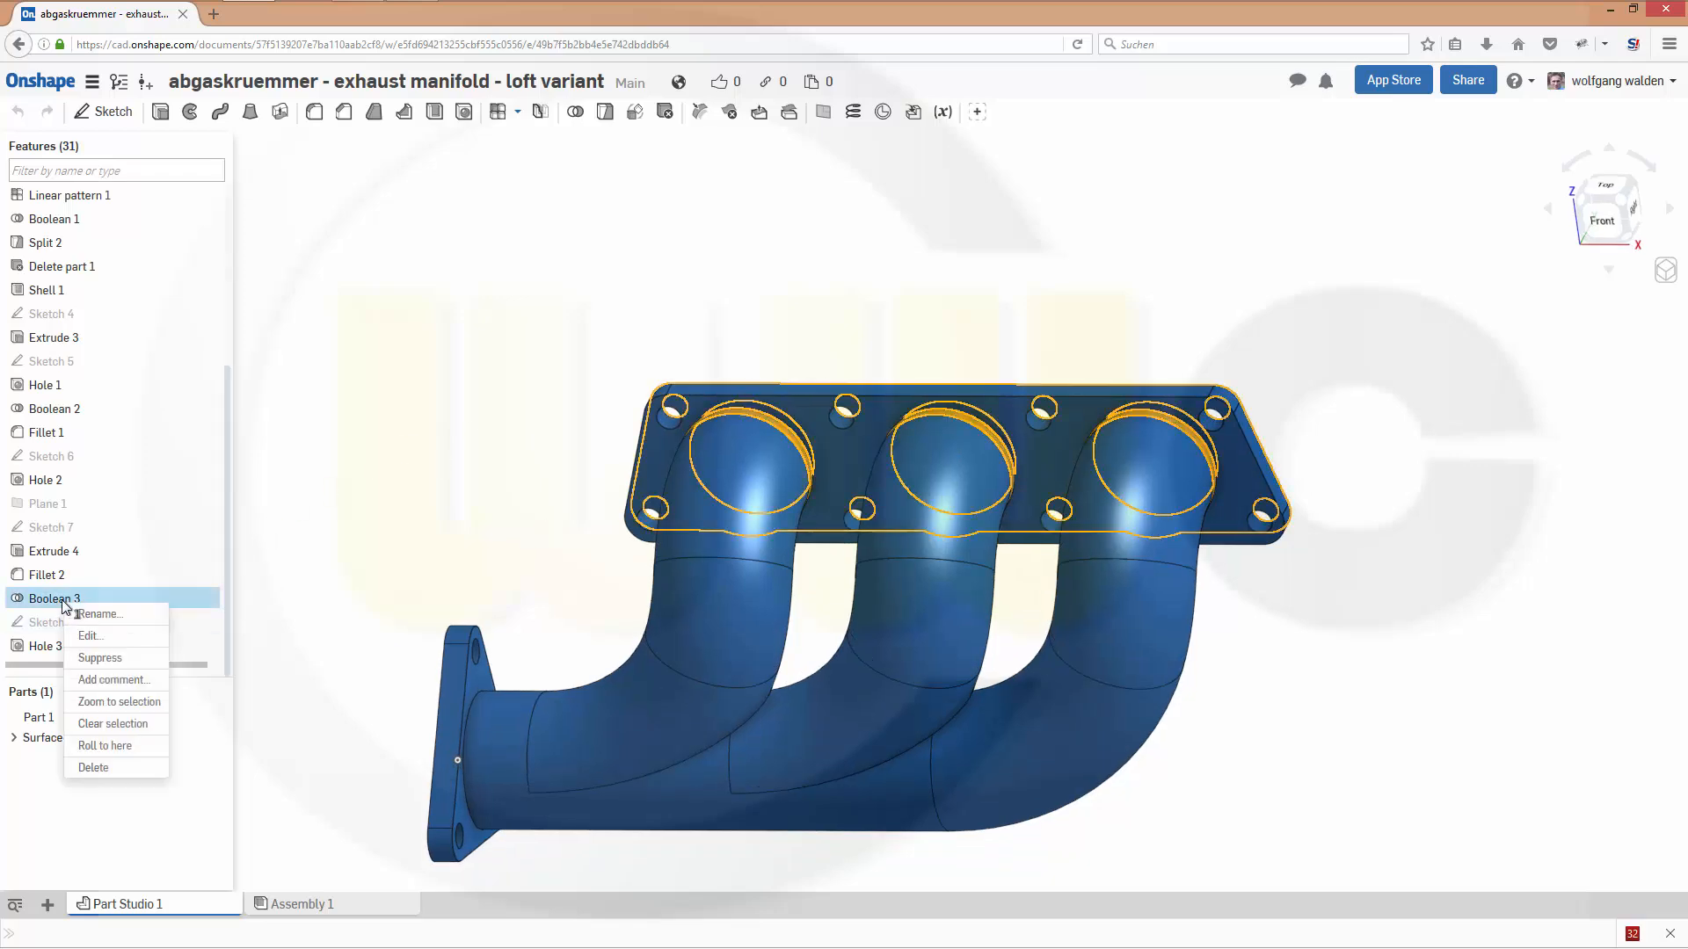
{"action": "key", "text": "Delete"}
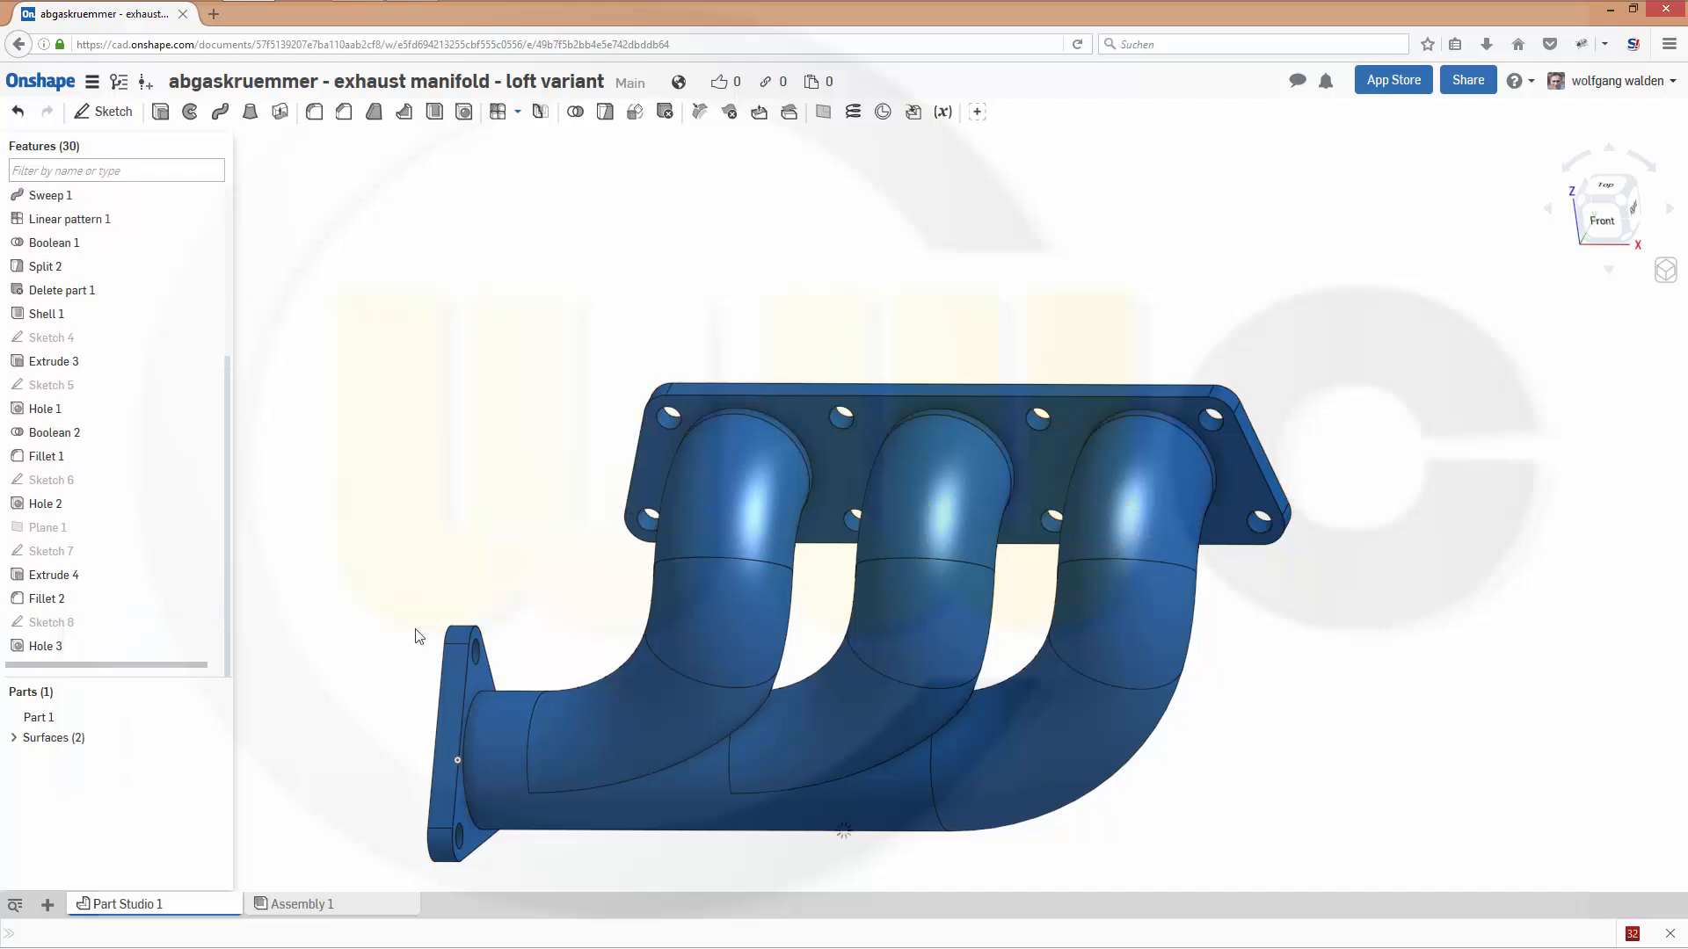
- Check the separate pipe and flange parts, and delete the Boolean 2 feature joining the small end flange to the pipes
{"action": "left_click", "coordinate": [50, 720]}
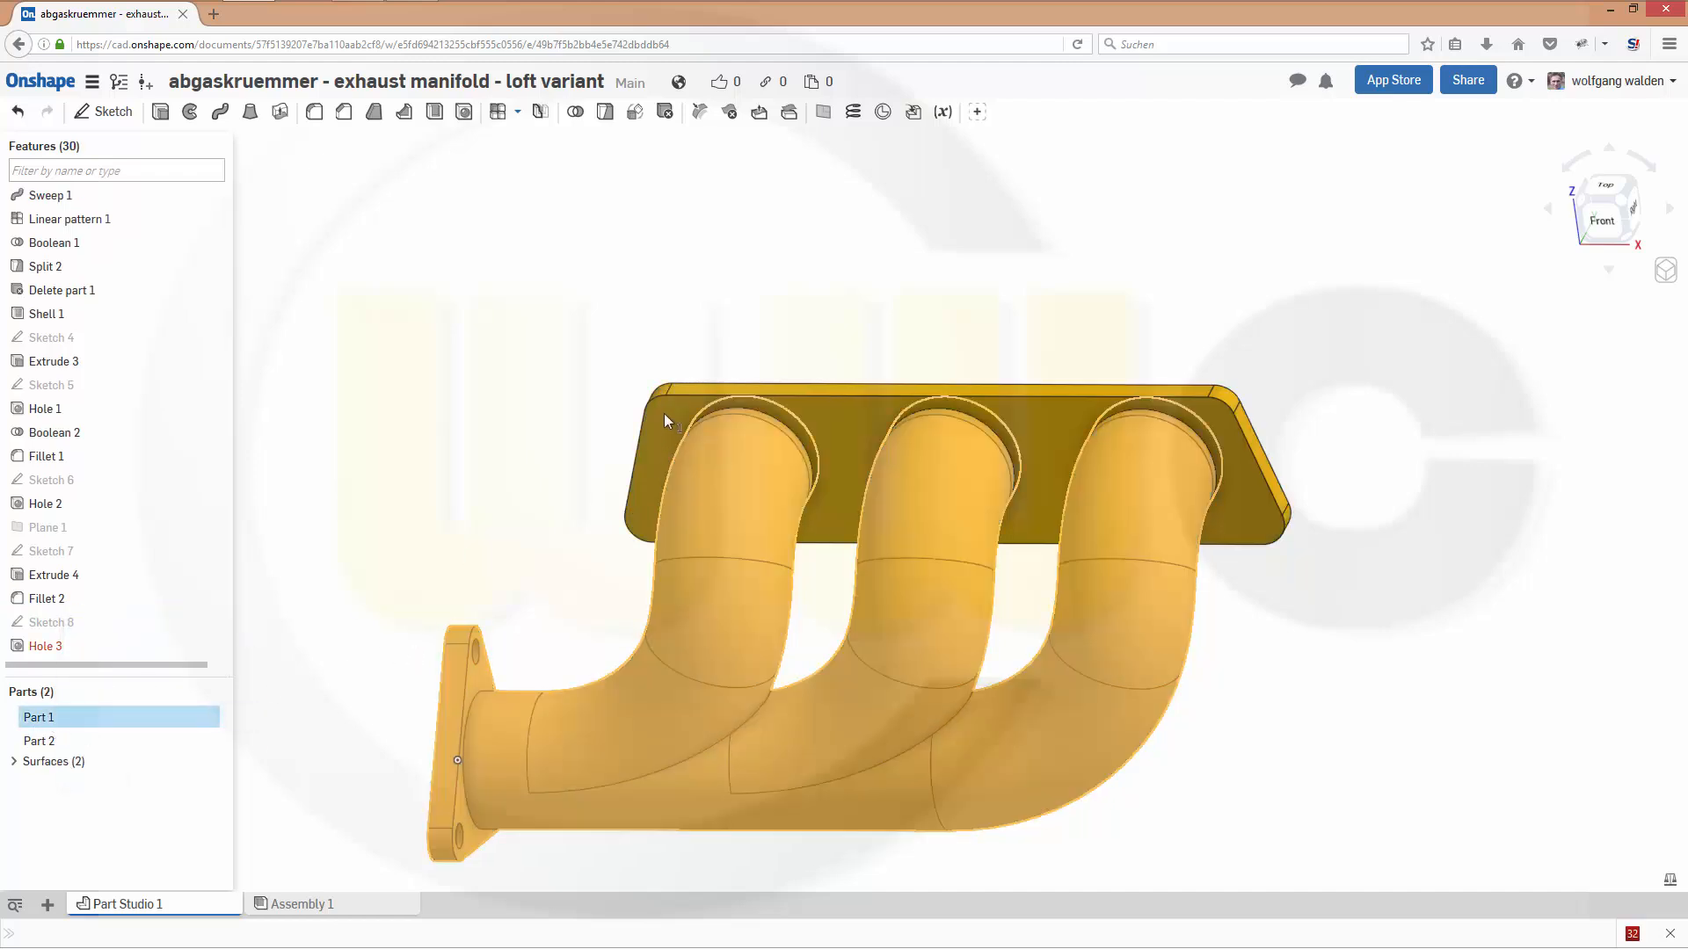
{"action": "left_click", "coordinate": [39, 741], "text": "shift"}
{"action": "right_click_drag", "start_coordinate": [641, 381], "coordinate": [505, 391]}
{"action": "left_click", "coordinate": [449, 385]}
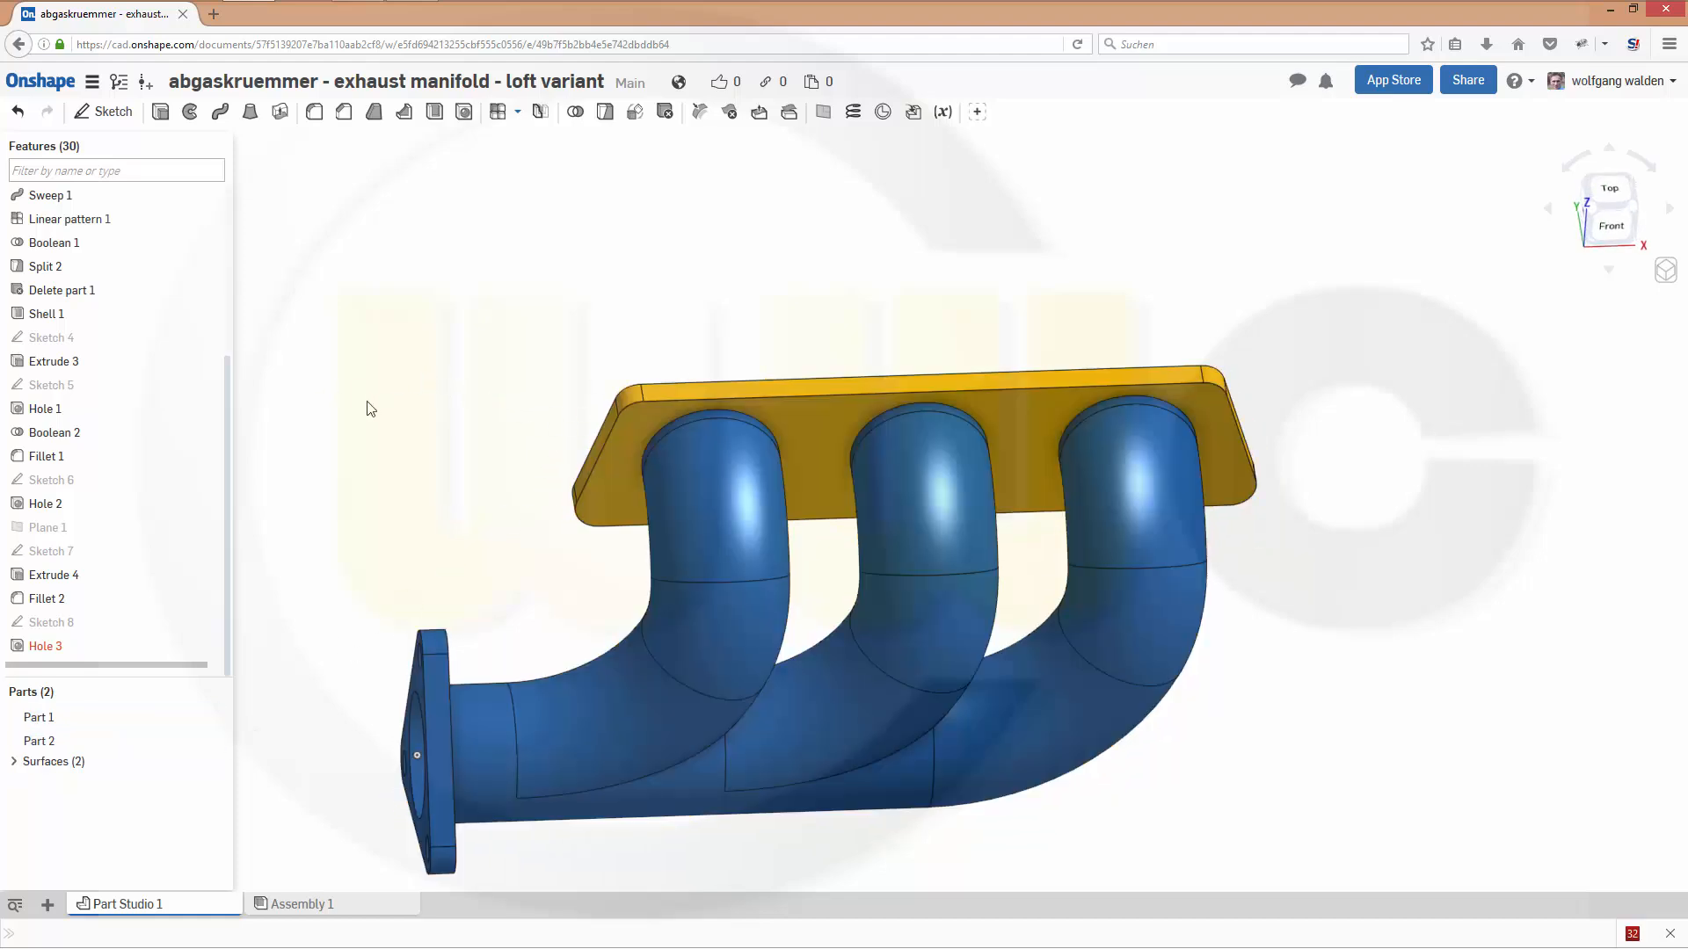
{"action": "right_click_drag", "start_coordinate": [368, 402], "coordinate": [245, 383]}
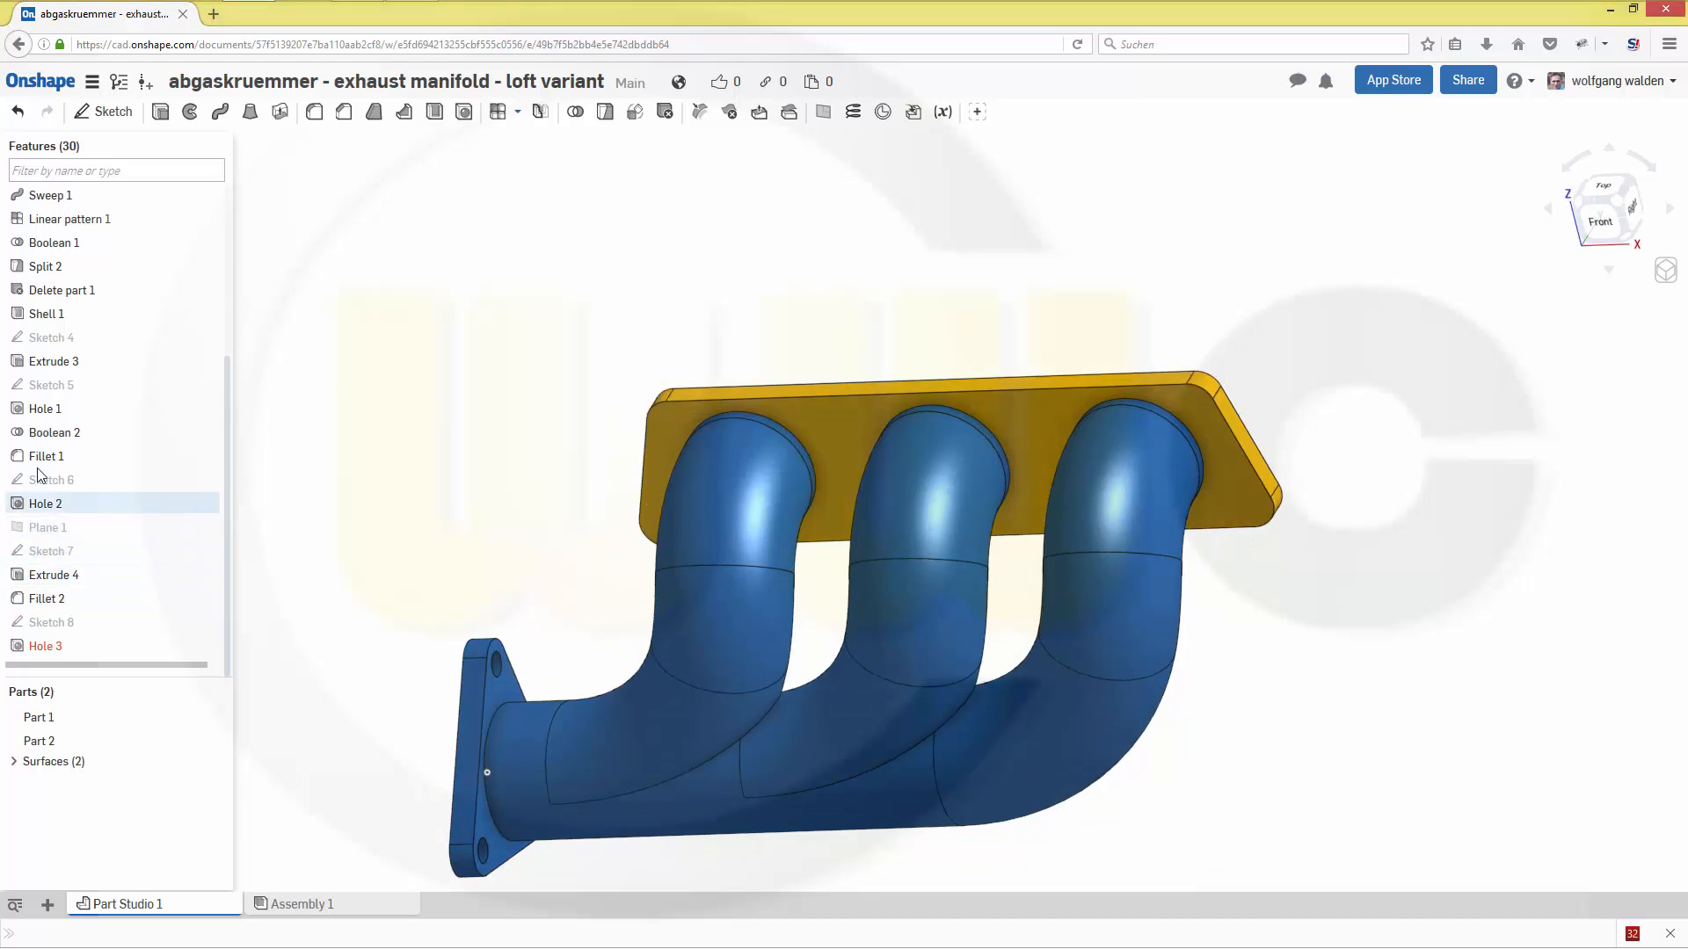
{"action": "right_click", "coordinate": [48, 435]}
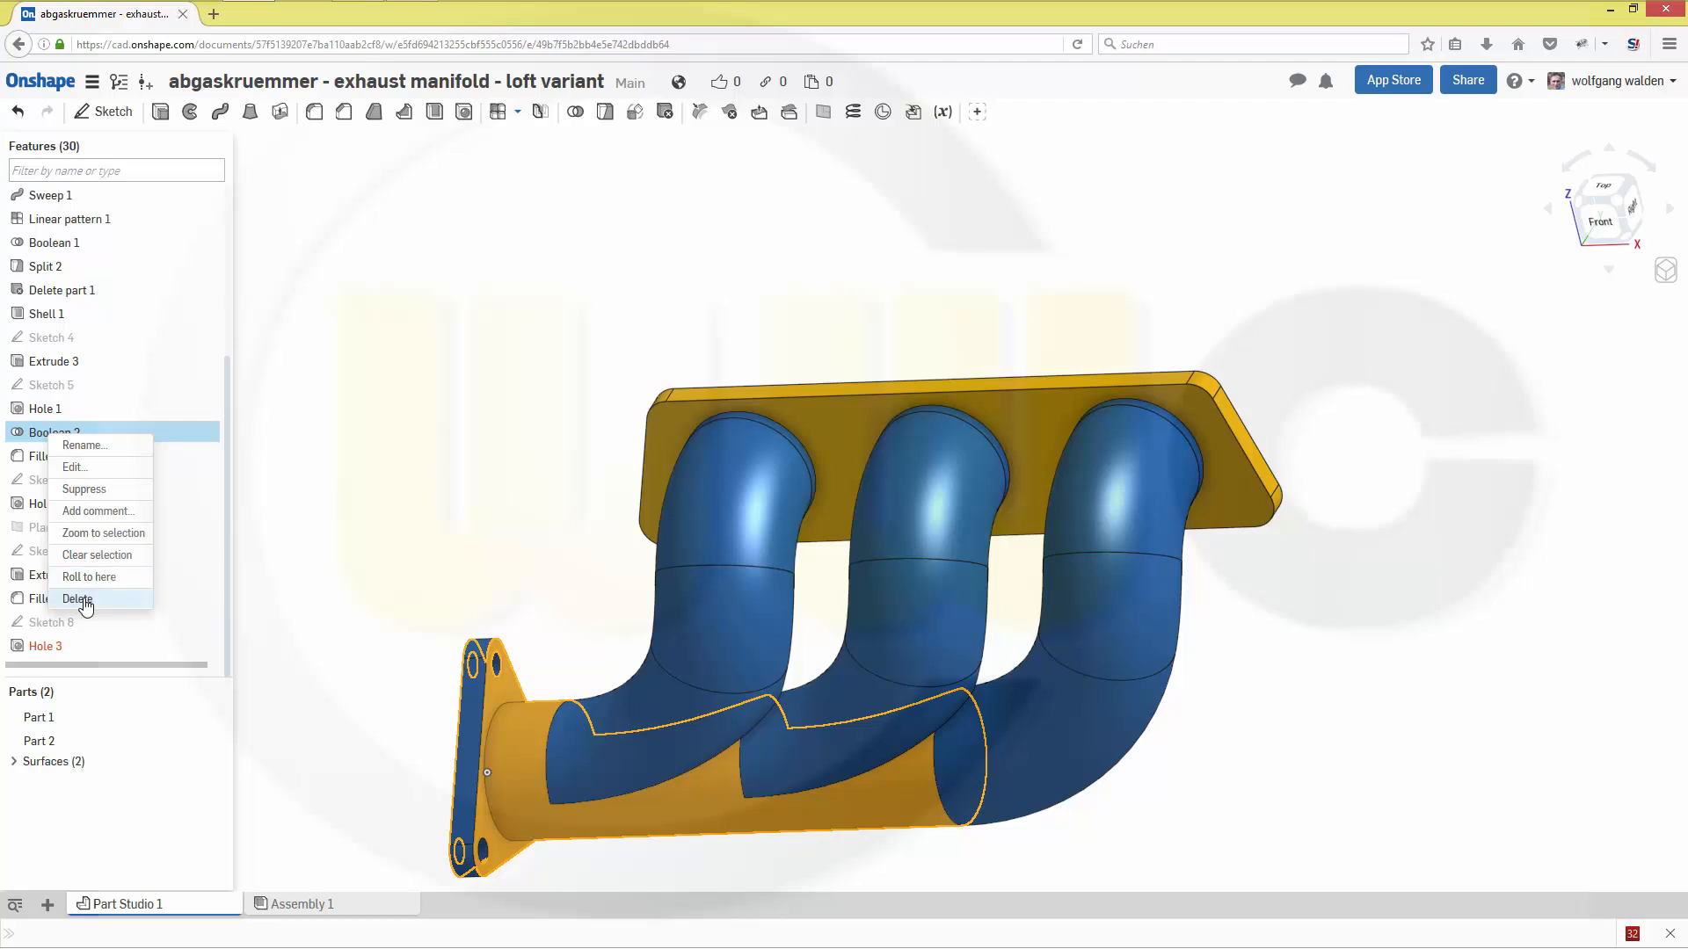
{"action": "key", "text": "Delete"}
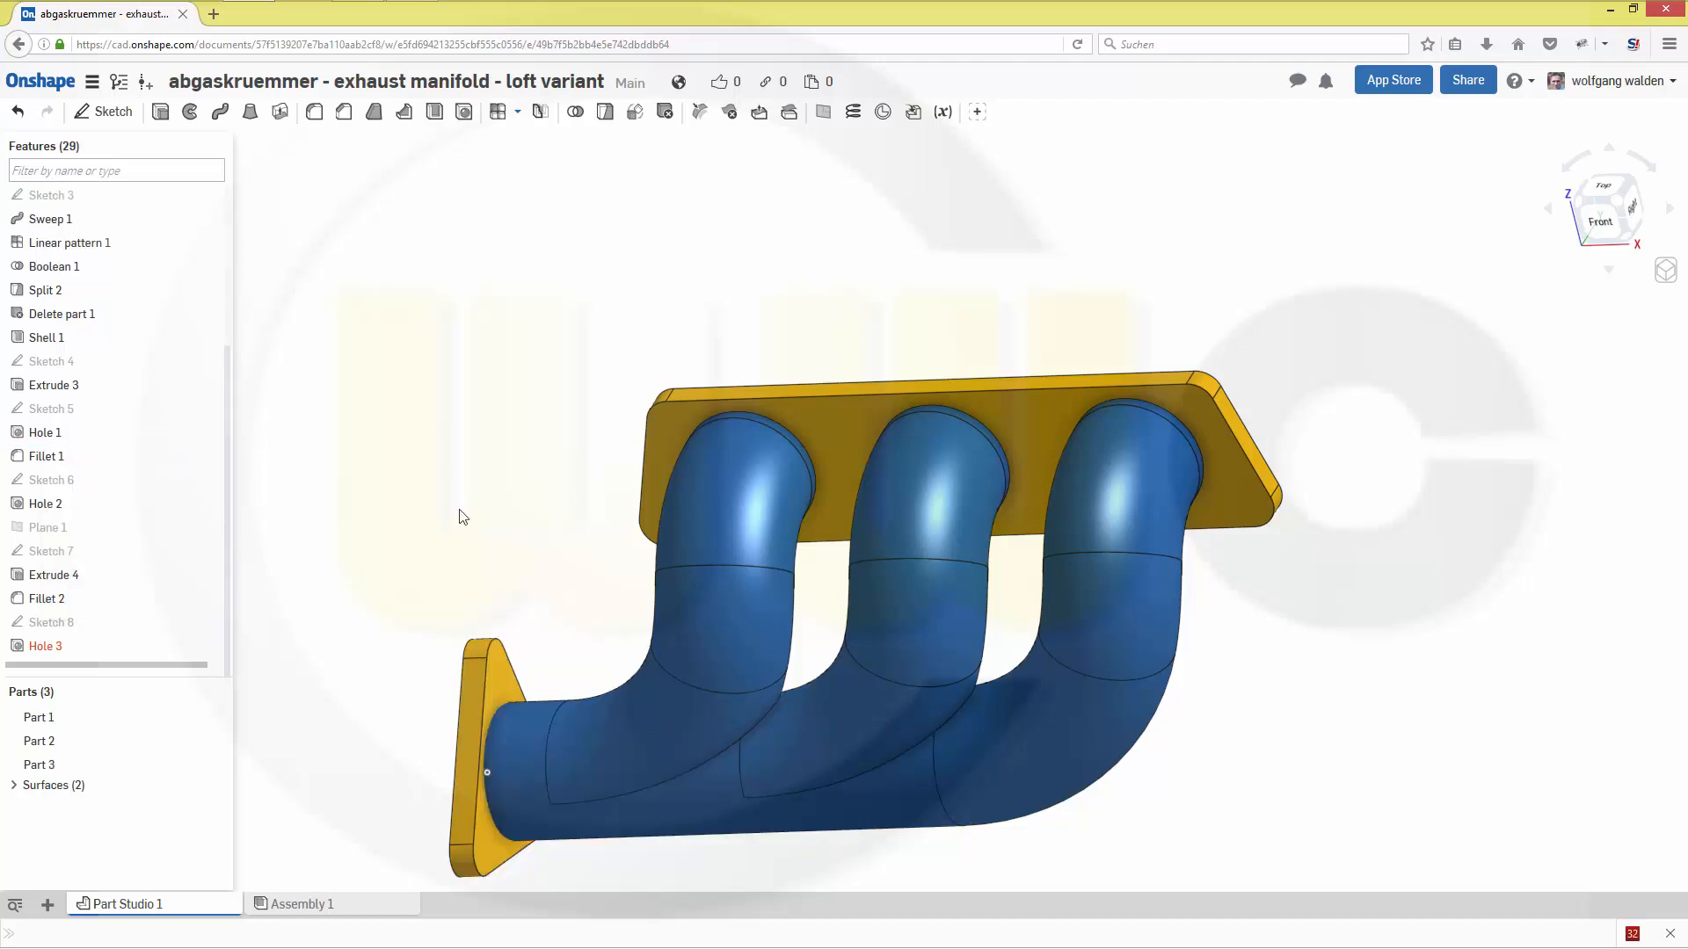
- Hide Part 2 and Part 3, the two flanges, leaving only the pipe body displayed
{"action": "right_click_drag", "start_coordinate": [507, 533], "coordinate": [511, 514]}
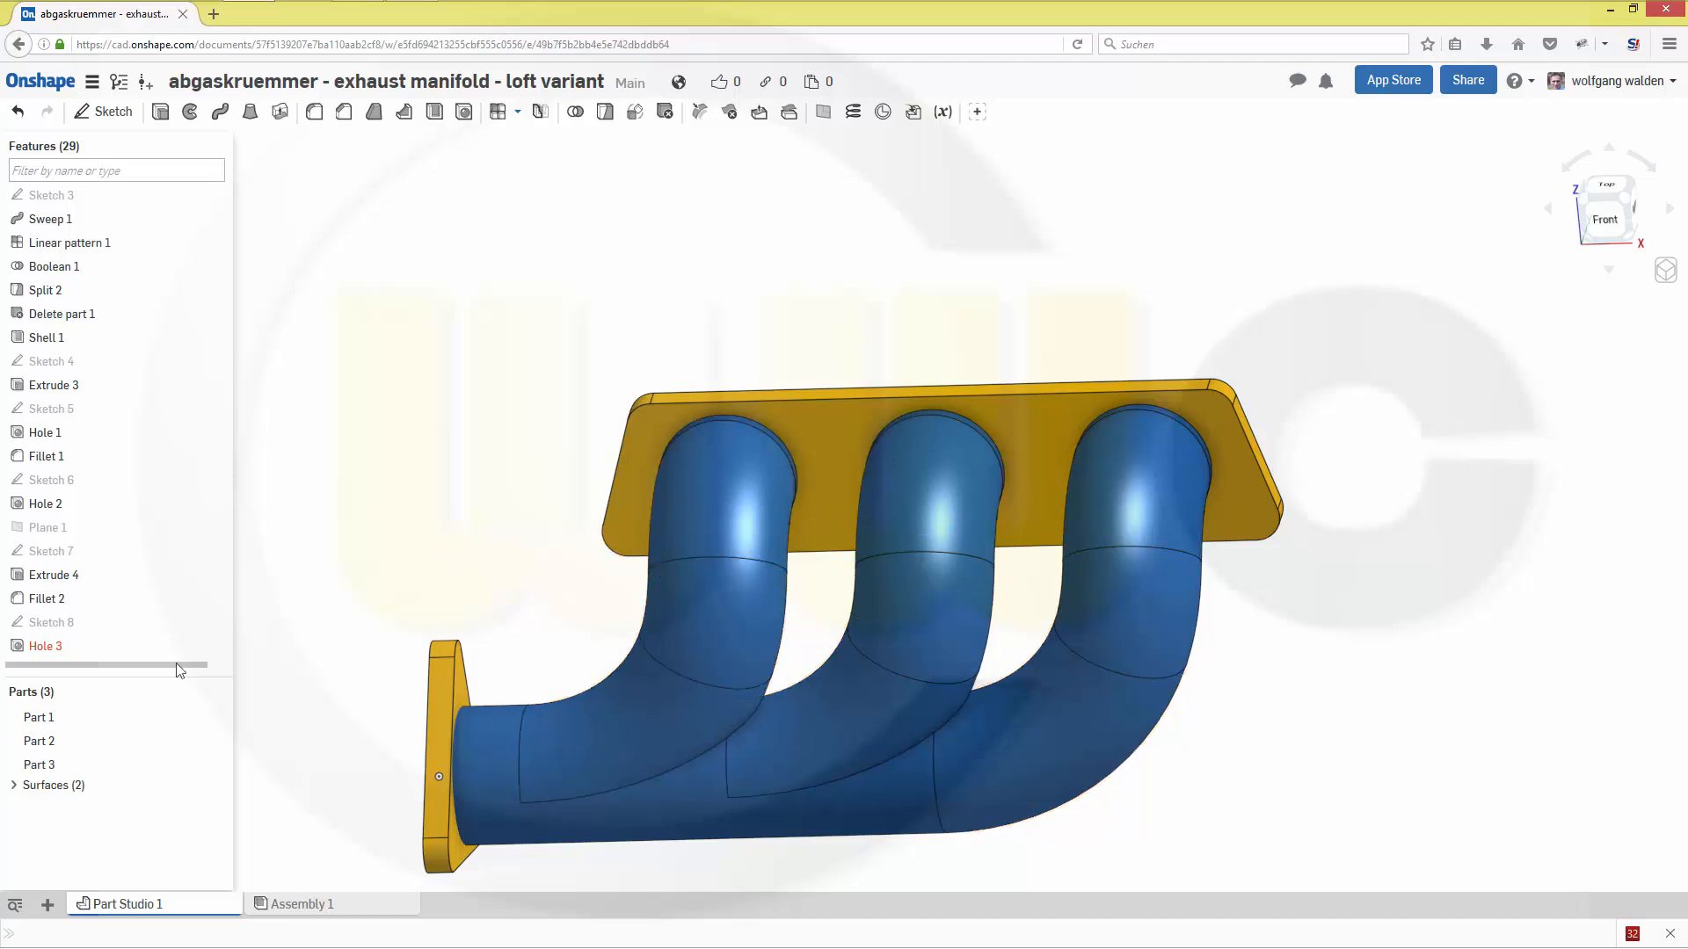
{"action": "left_click", "coordinate": [50, 717]}
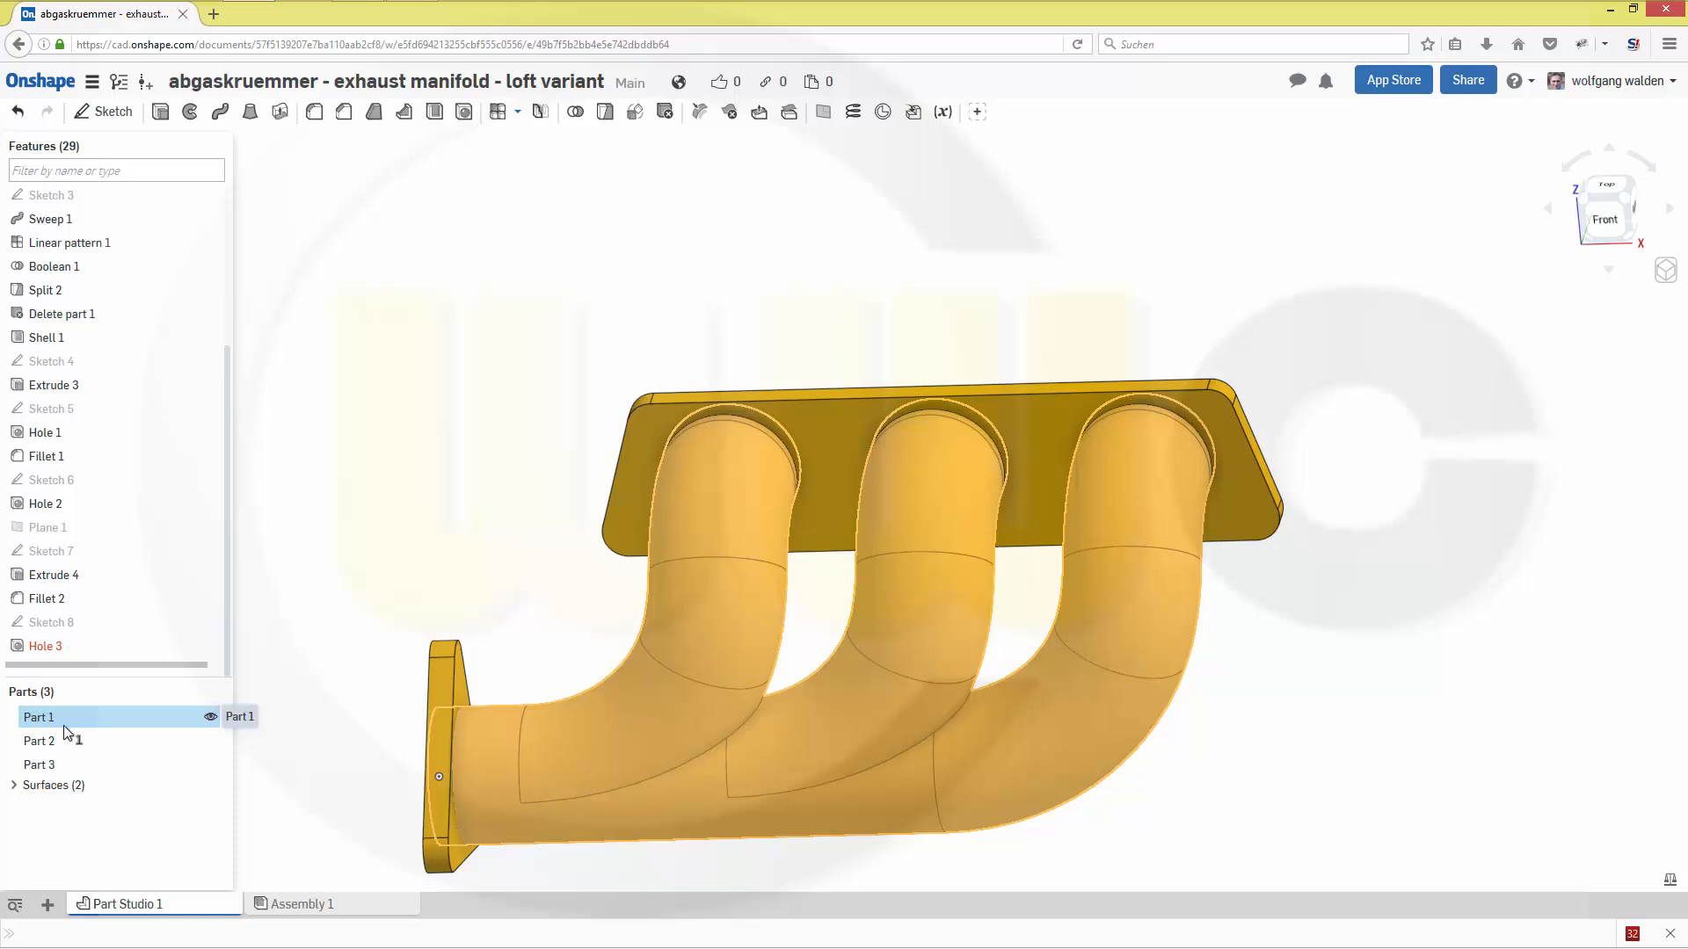
{"action": "left_click", "coordinate": [210, 741]}
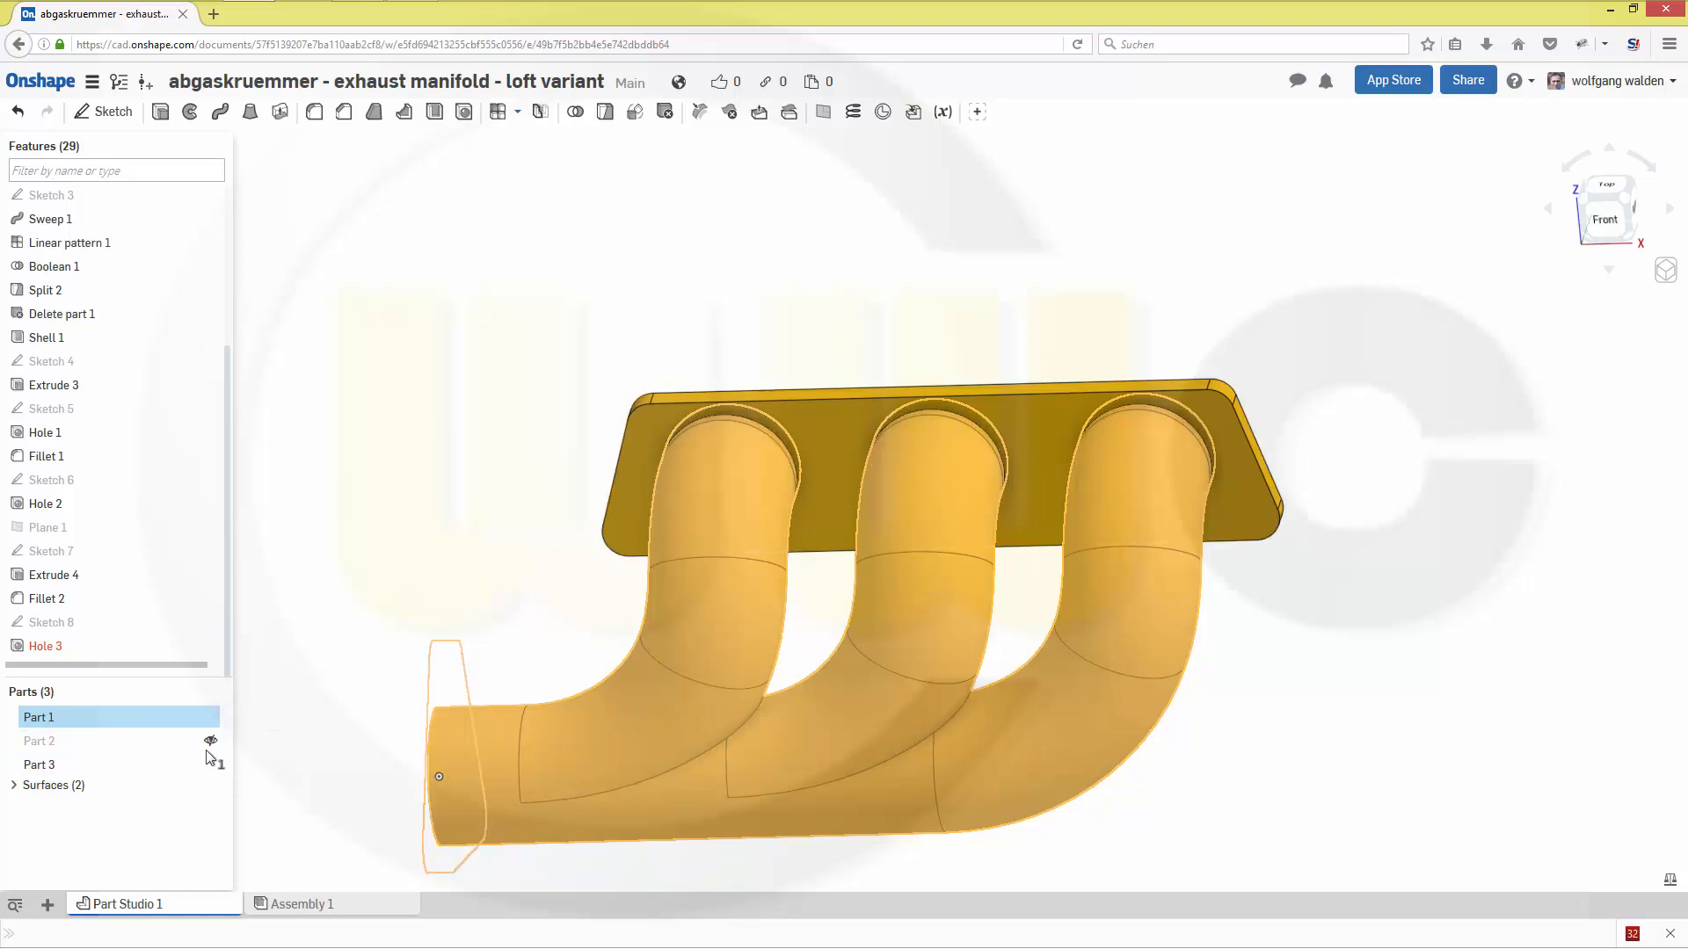
{"action": "left_click", "coordinate": [211, 765]}
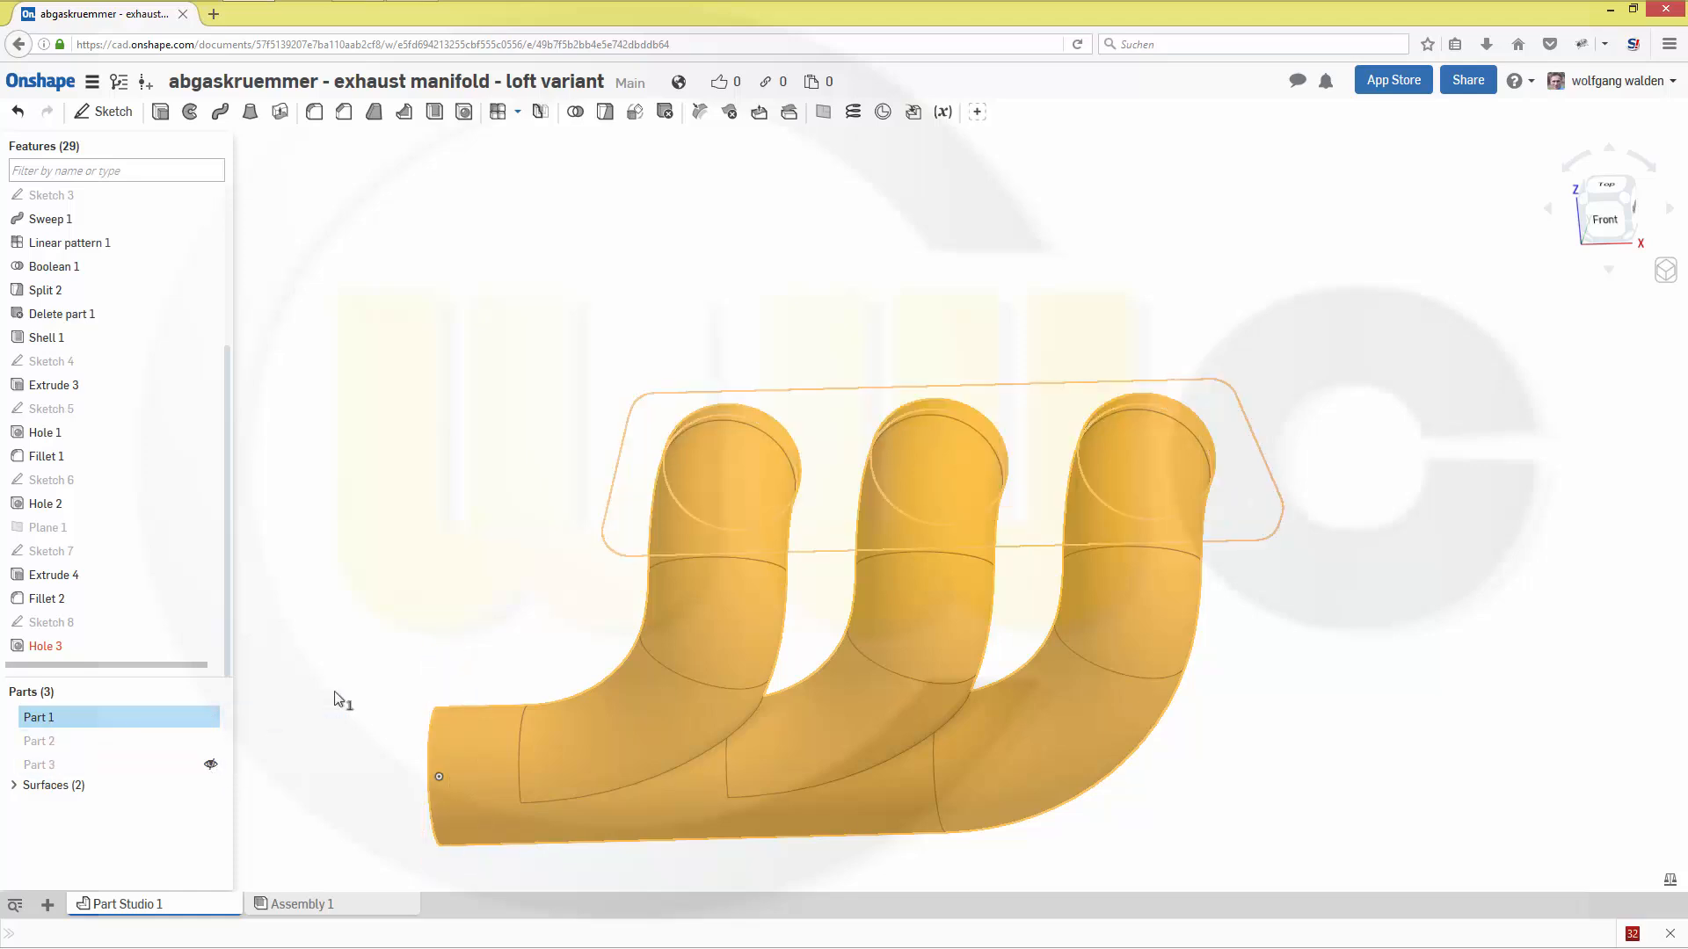
{"action": "left_click", "coordinate": [500, 503]}
{"action": "mouse_move", "coordinate": [500, 456]}
{"action": "right_mouse_down"}
{"action": "mouse_move", "coordinate": [520, 463]}
{"action": "mouse_move", "coordinate": [498, 459]}
{"action": "right_mouse_up"}
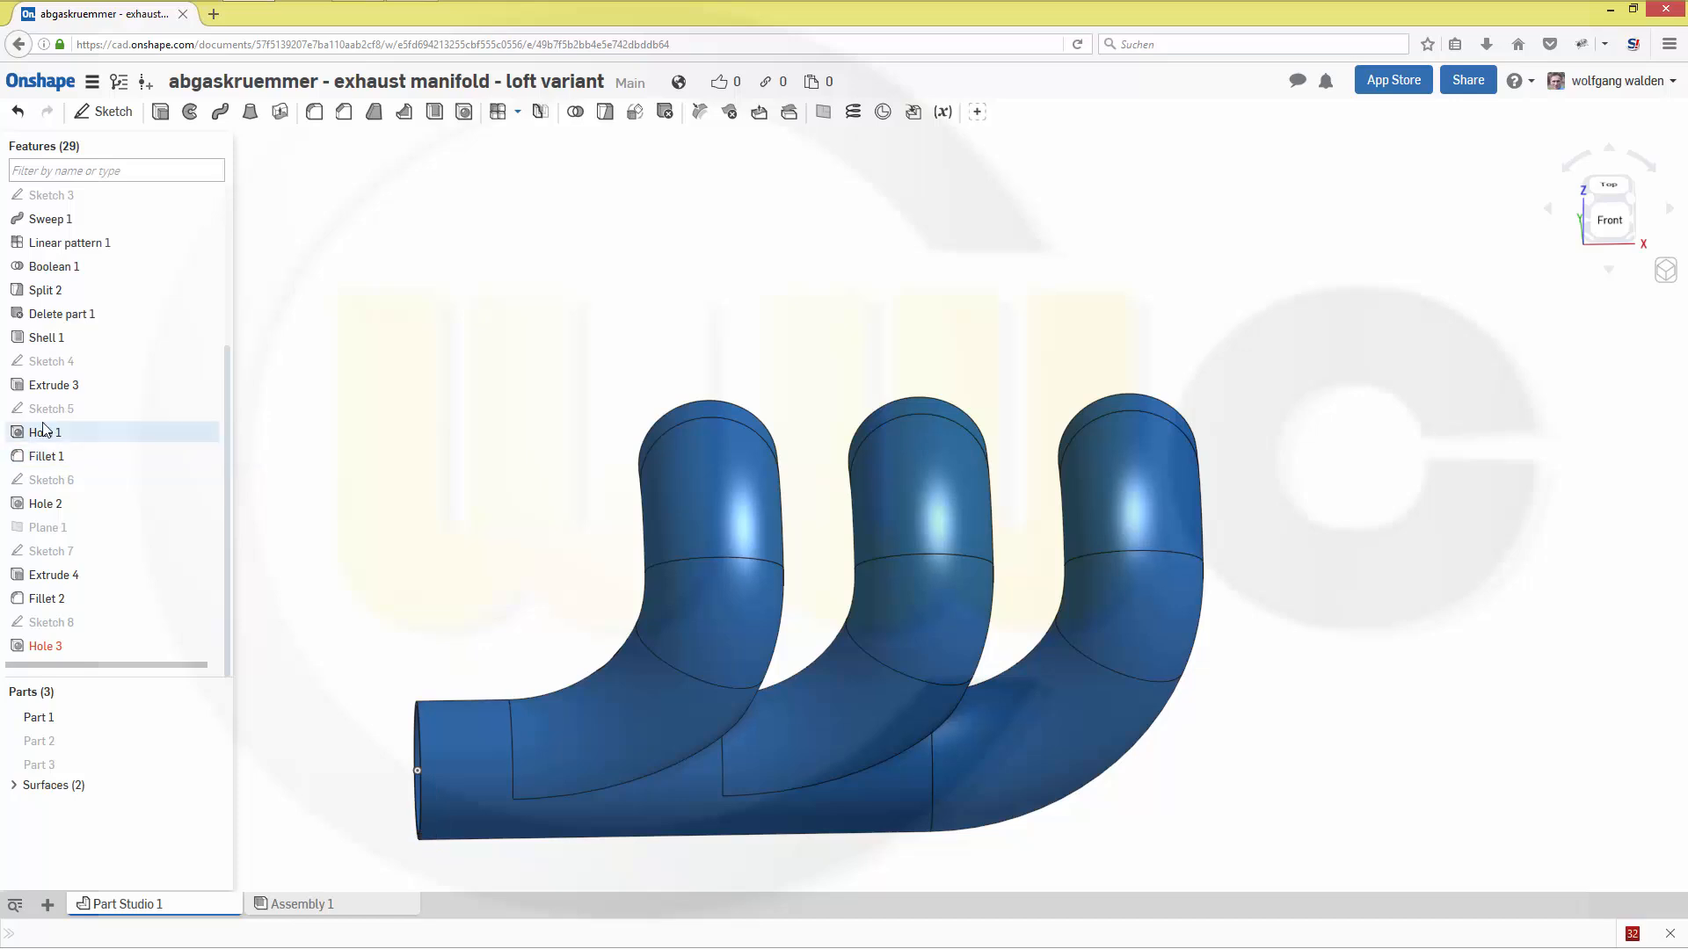
- Delete the Shell 1 feature from the pipe body
{"action": "left_click", "coordinate": [46, 349]}
{"action": "right_click", "coordinate": [46, 348]}
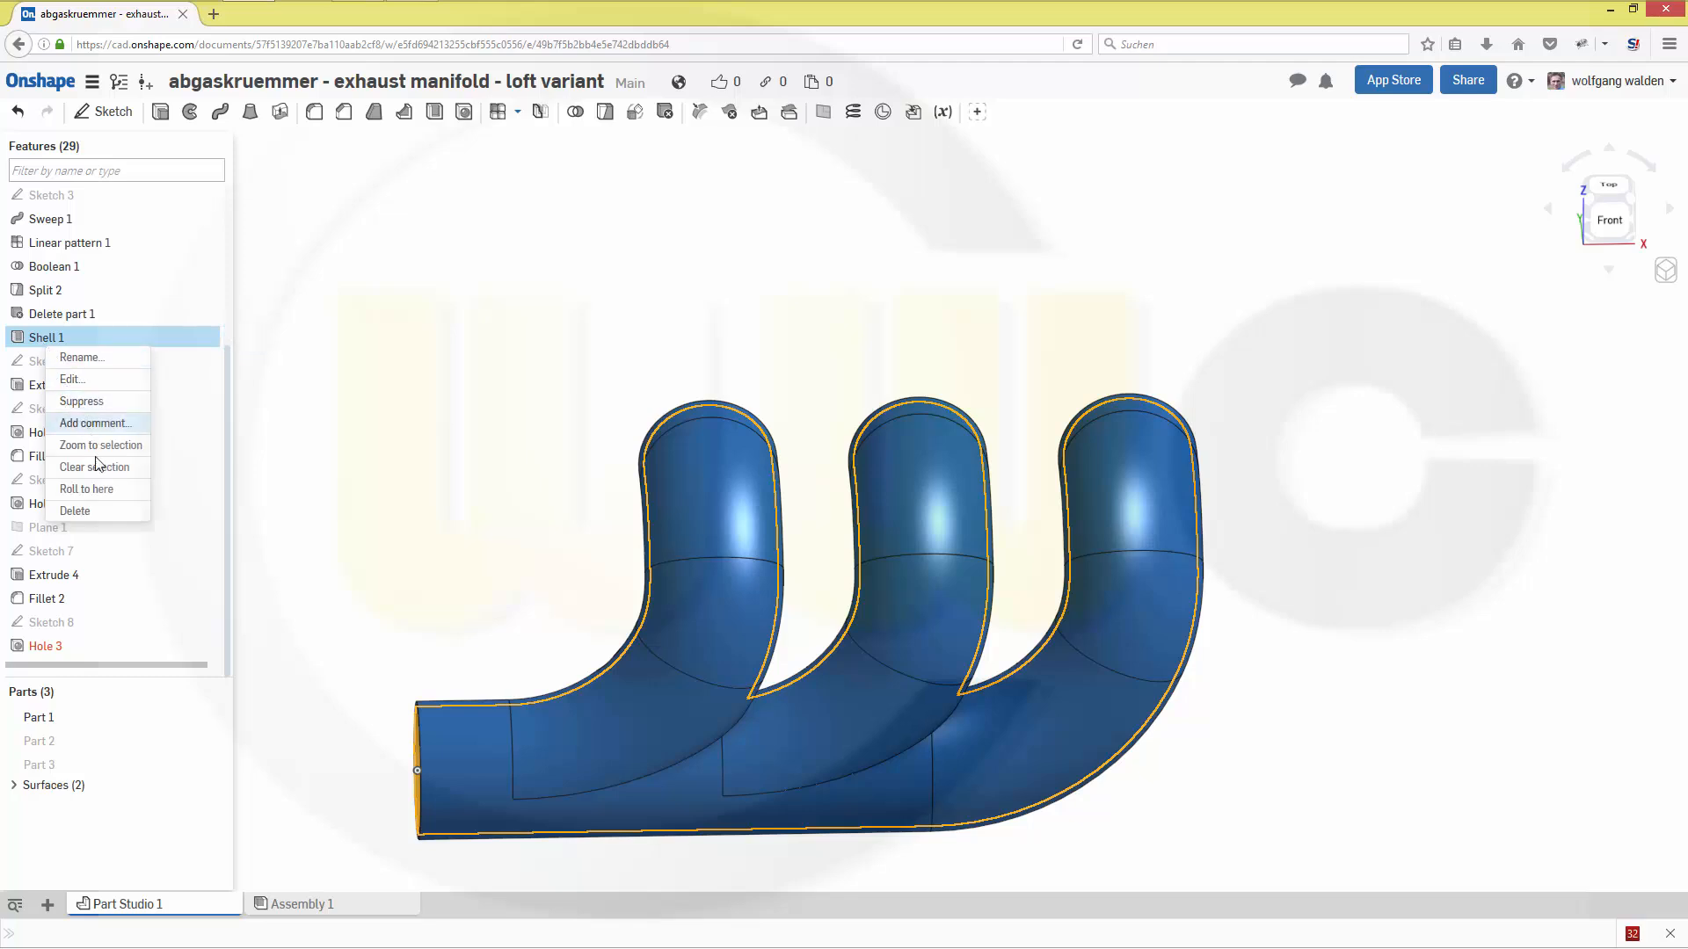
{"action": "left_click", "coordinate": [101, 514]}
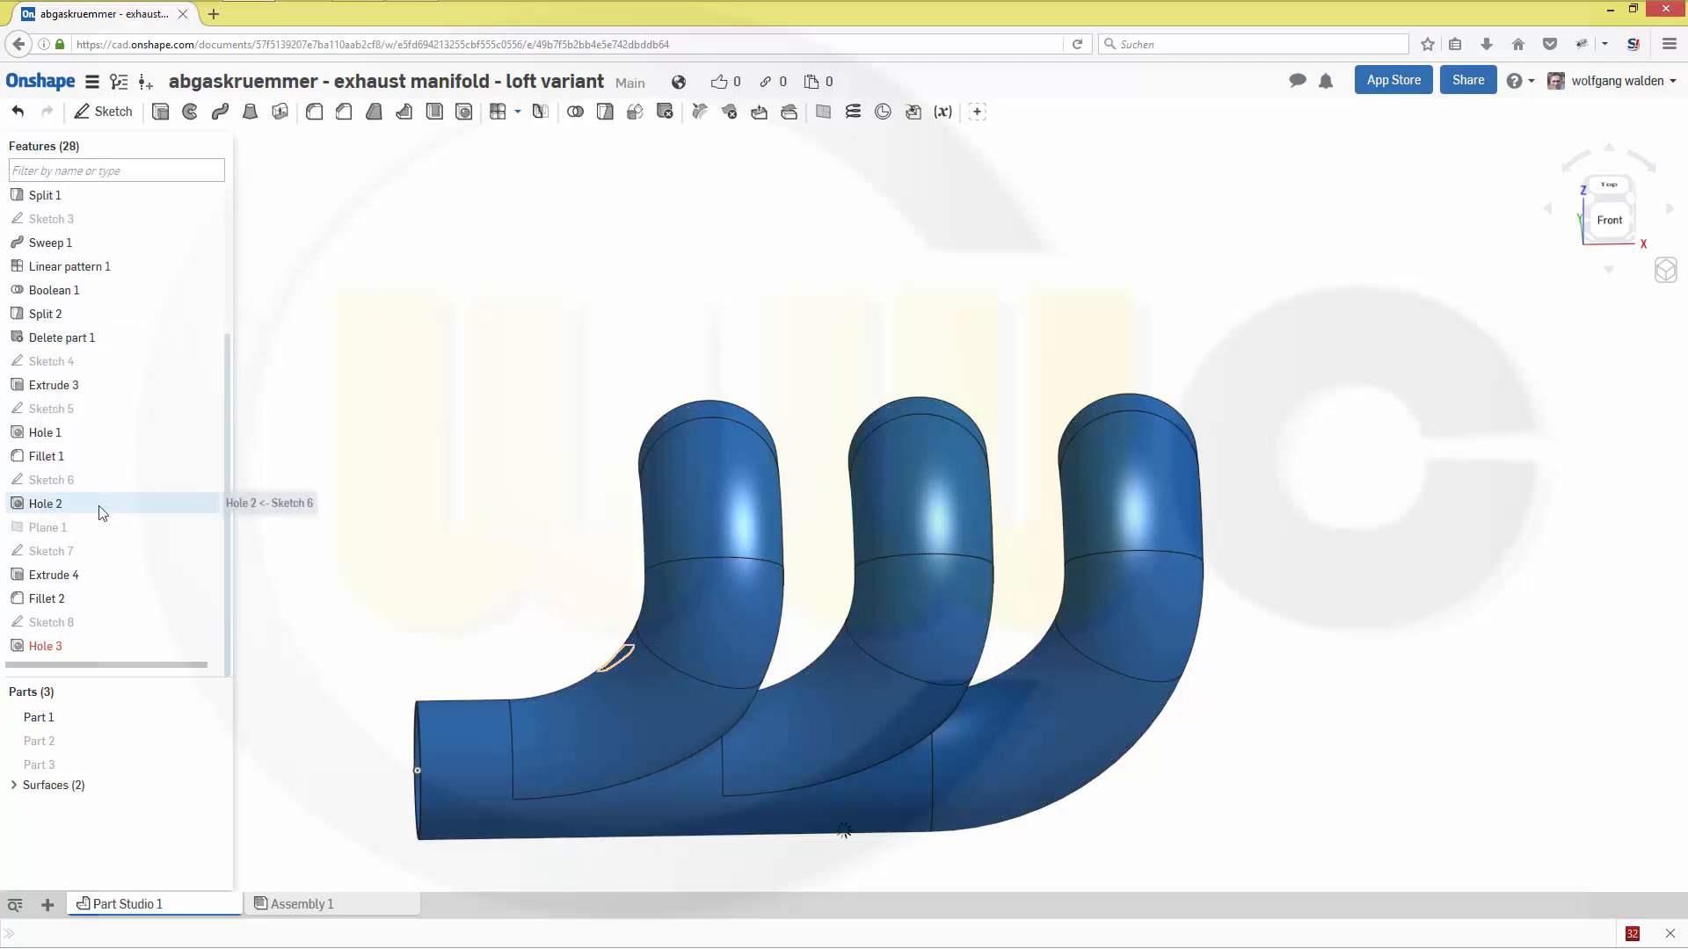
- Roll the feature history back to just before Sketch 4 and delete the Delete part 1 and Split 2 features
{"action": "left_click_drag", "start_coordinate": [118, 666], "coordinate": [176, 375]}
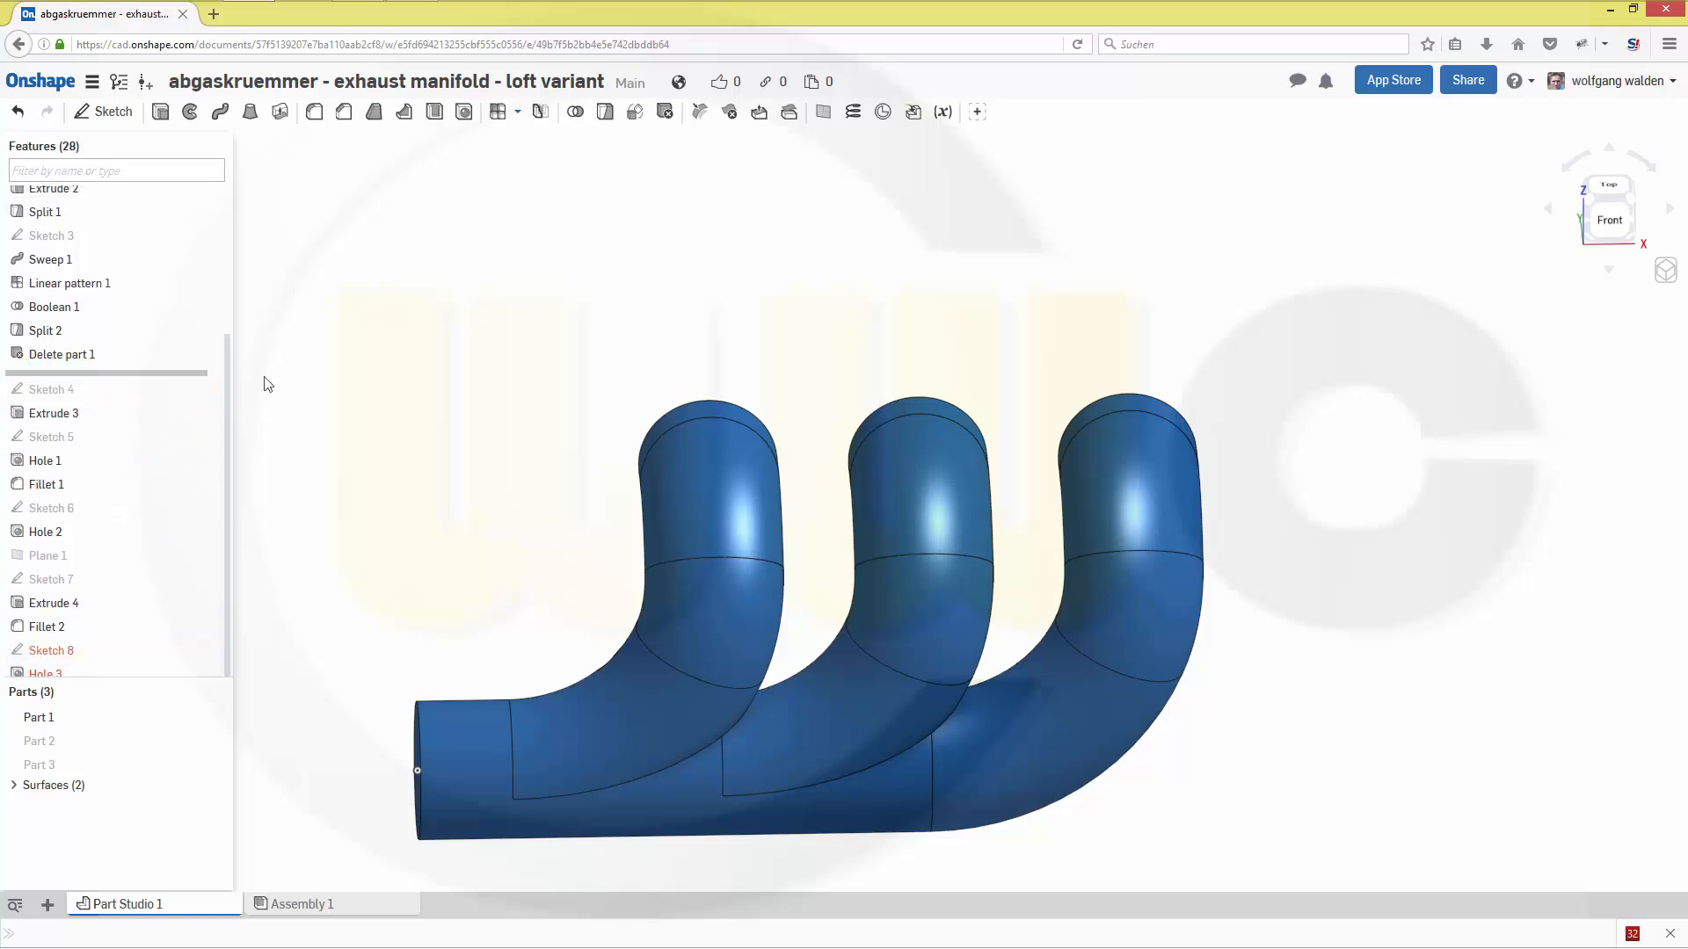
{"action": "left_click", "coordinate": [74, 360]}
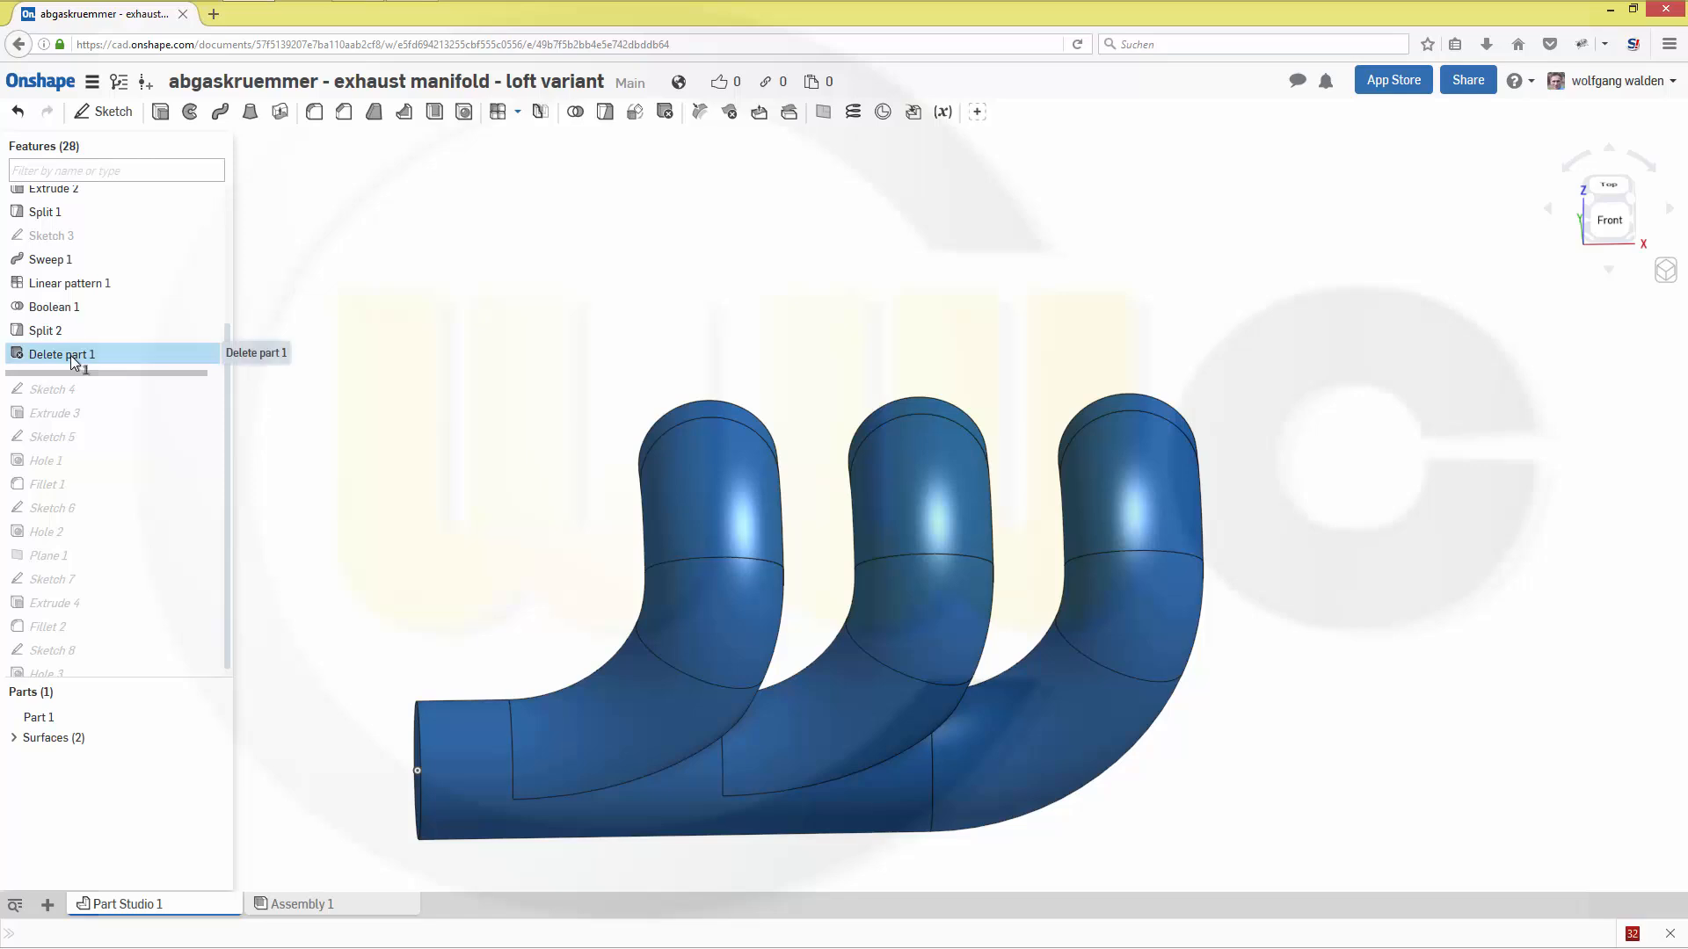
{"action": "key", "text": "Delete"}
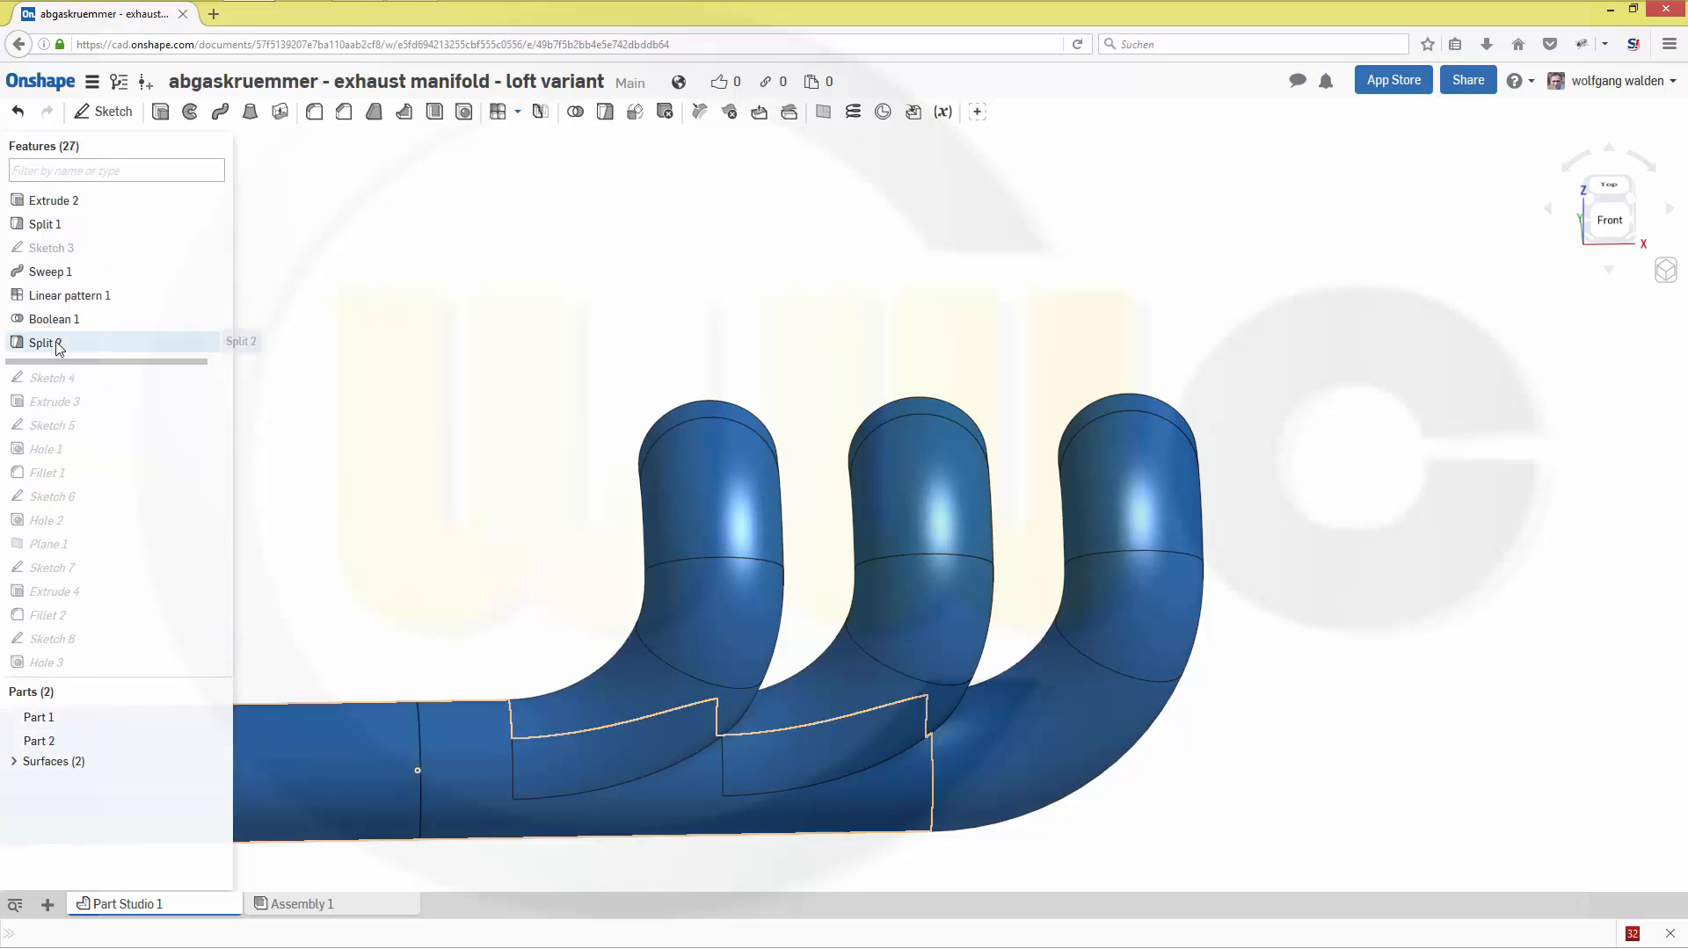
{"action": "left_click", "coordinate": [57, 350]}
{"action": "key", "text": "Delete"}
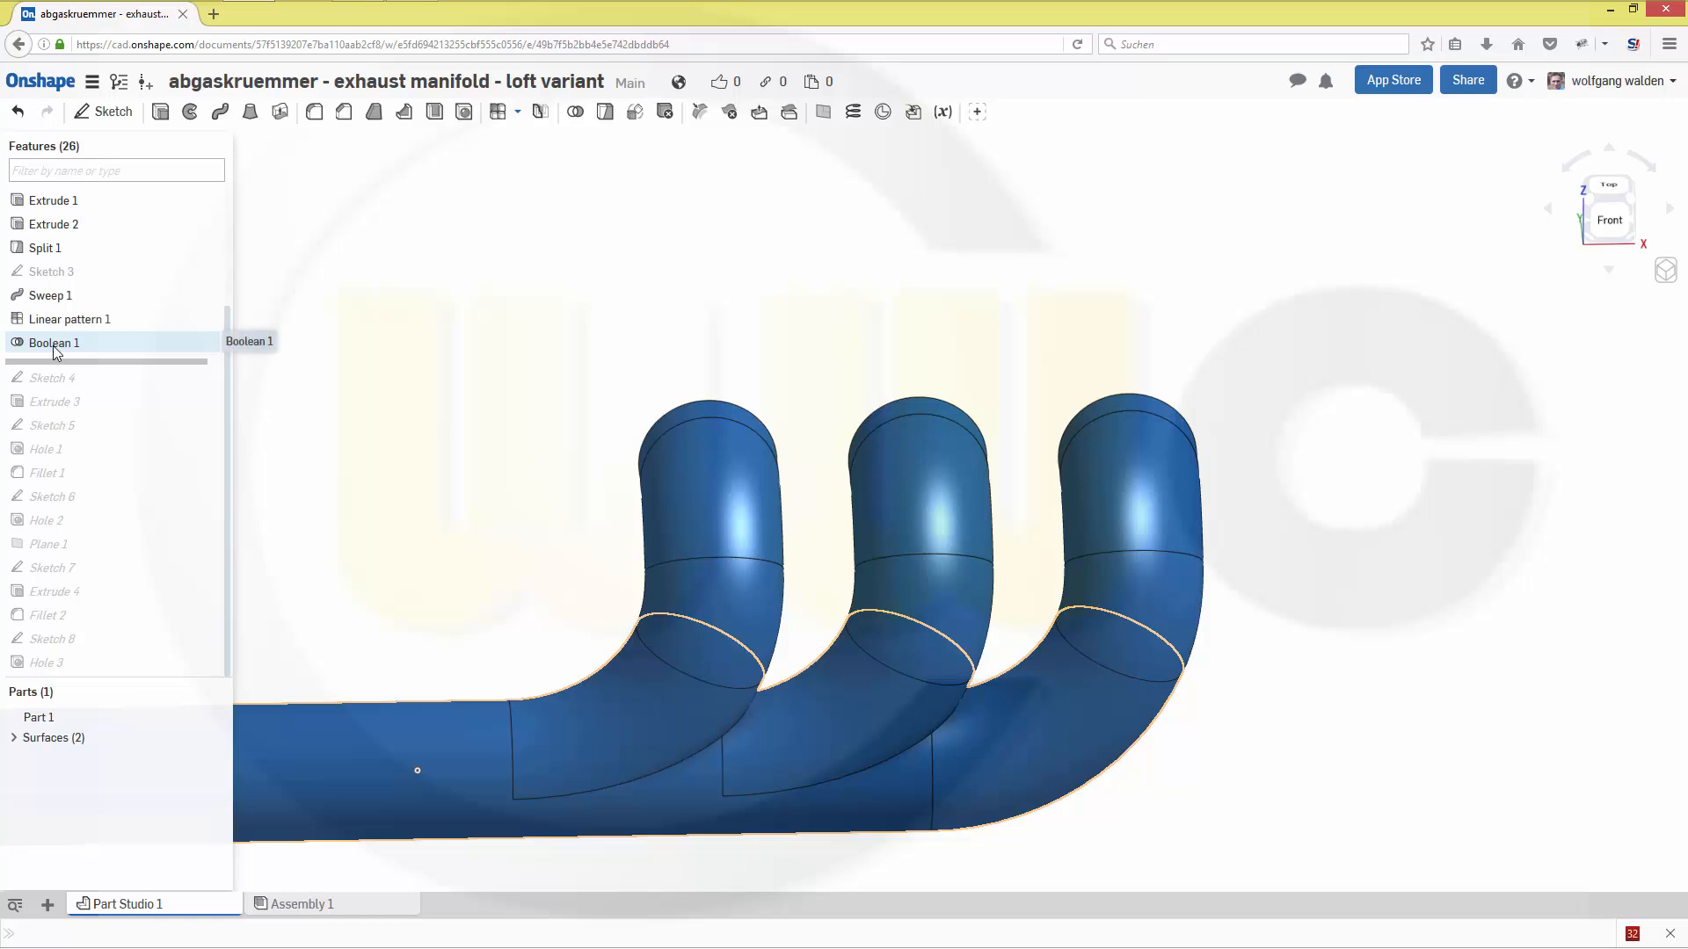
- Delete the Boolean 1, Linear pattern 1 and Sweep 1 features
{"action": "left_click", "coordinate": [55, 348]}
{"action": "key", "text": "Delete"}
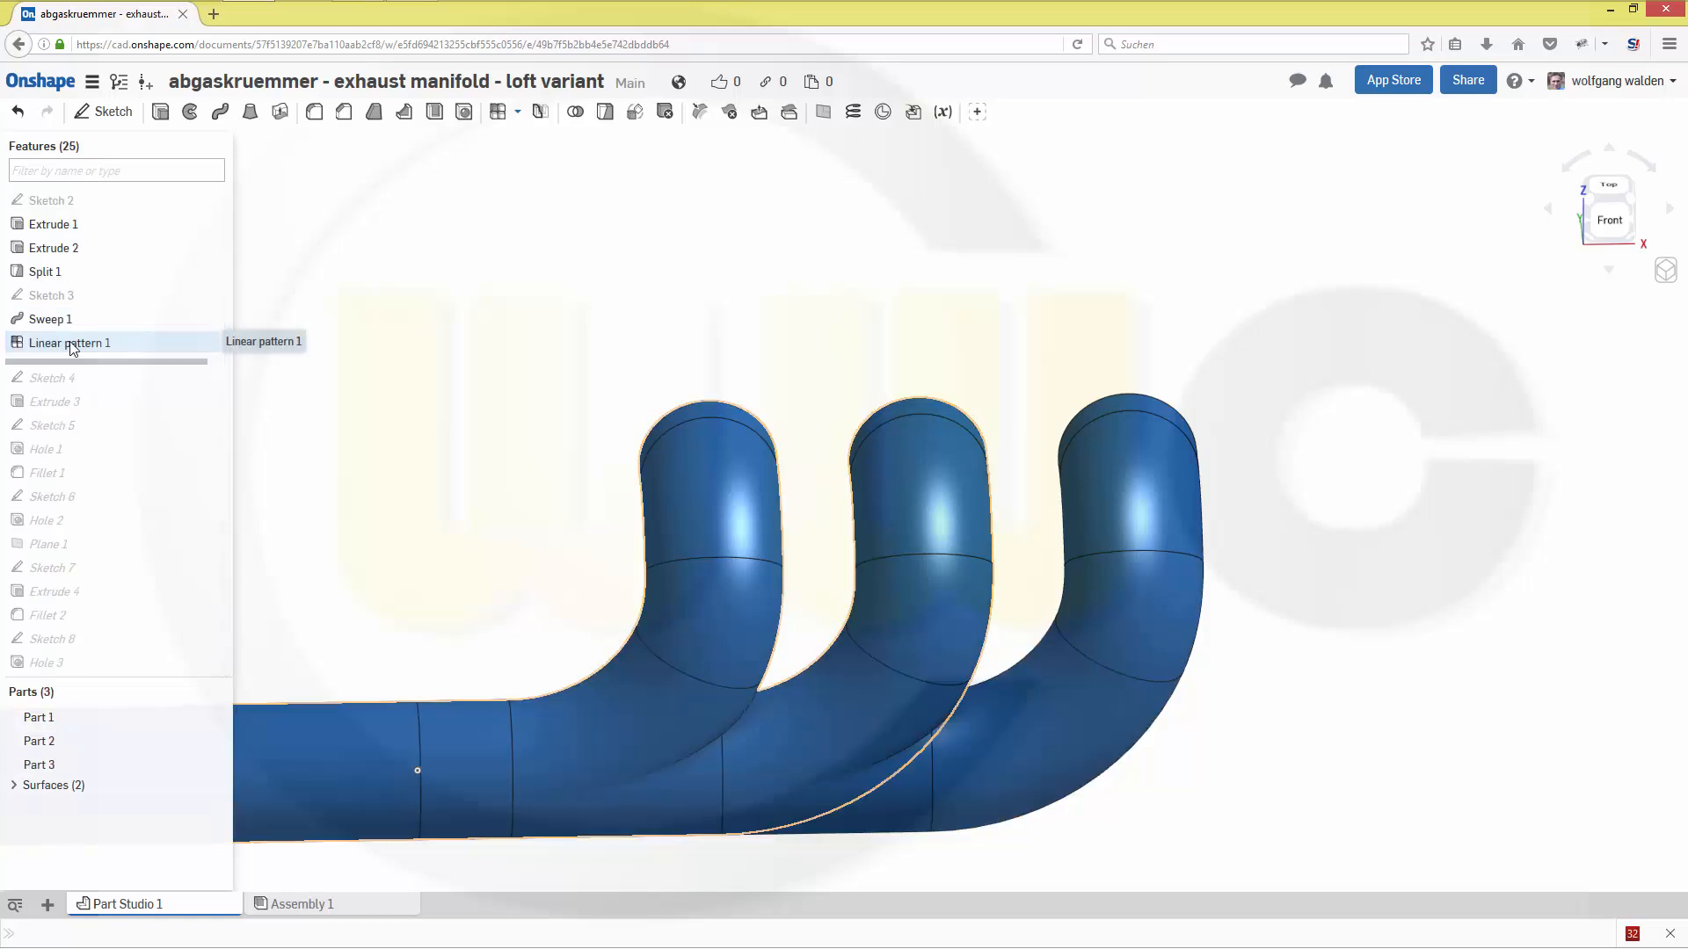
{"action": "left_click", "coordinate": [73, 349]}
{"action": "key", "text": "Delete"}
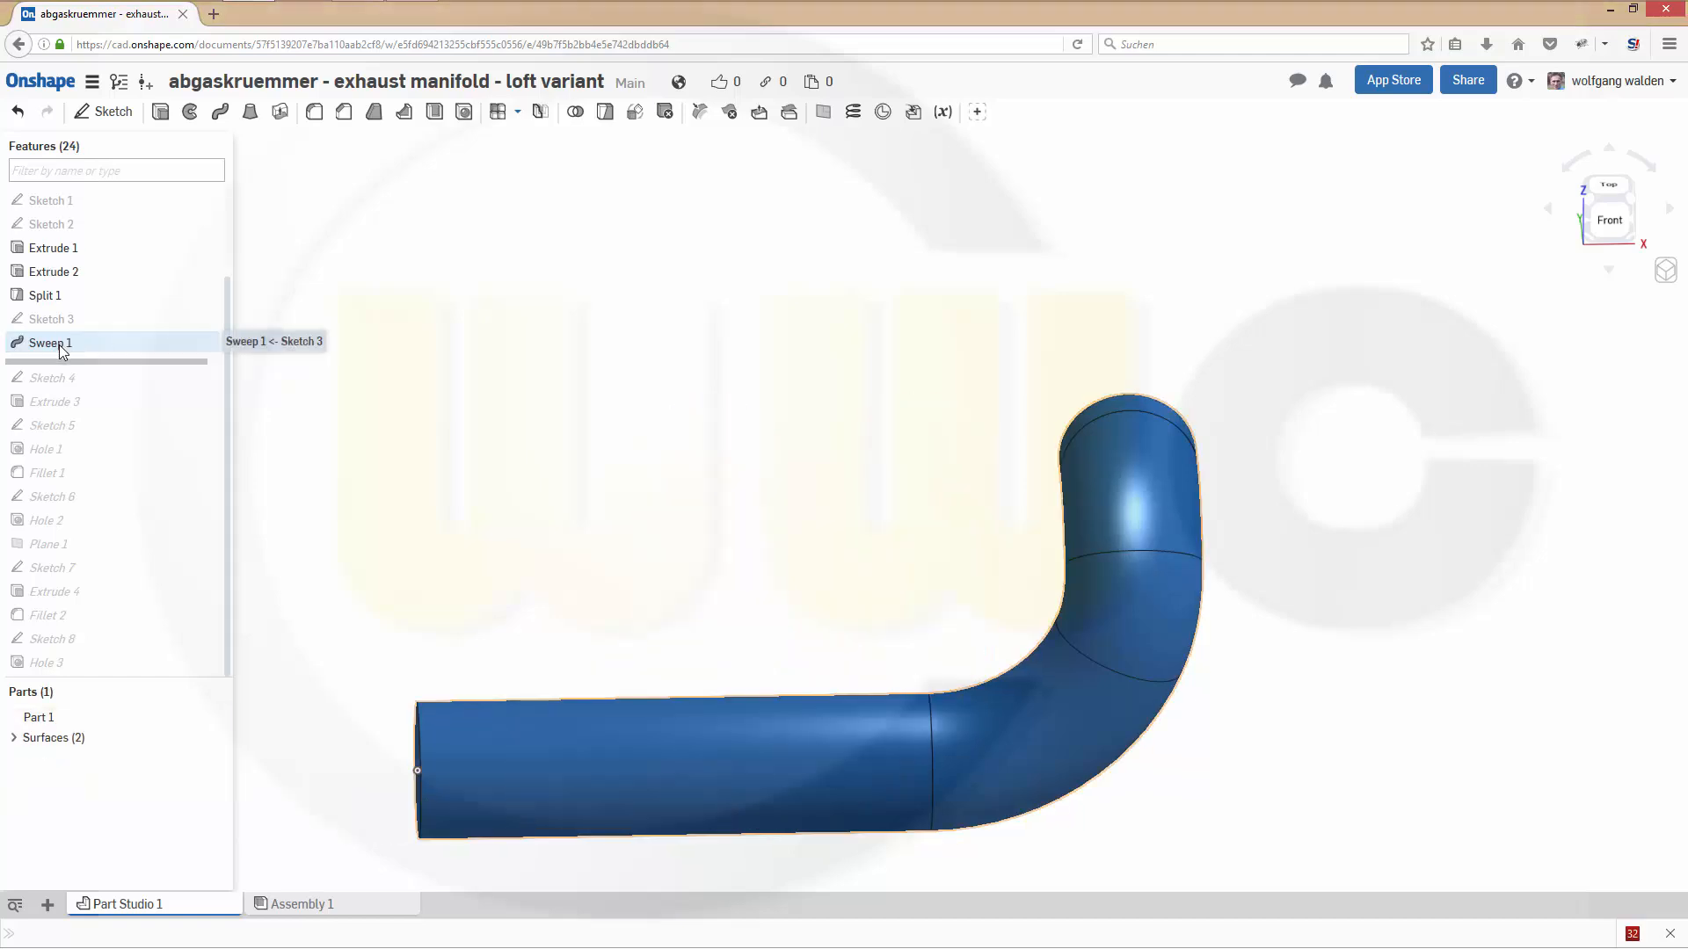
{"action": "left_click", "coordinate": [61, 347]}
{"action": "key", "text": "Delete"}
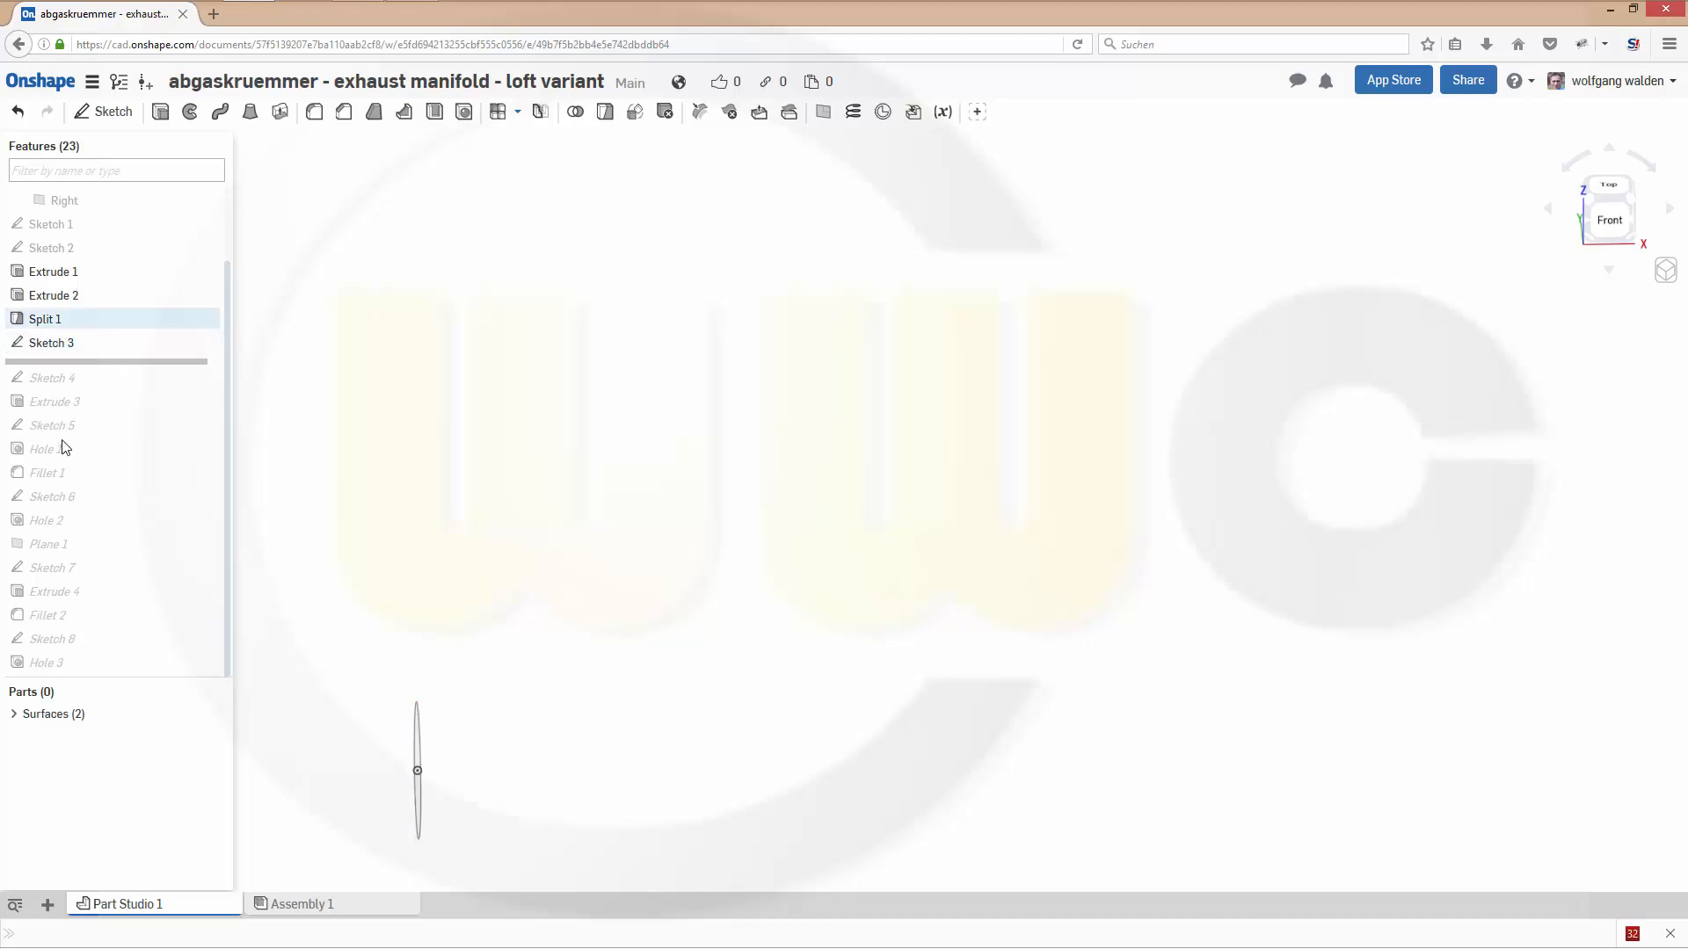
- Expand the surfaces list and show Surface 1, the curved guide surface
{"action": "left_click", "coordinate": [14, 716]}
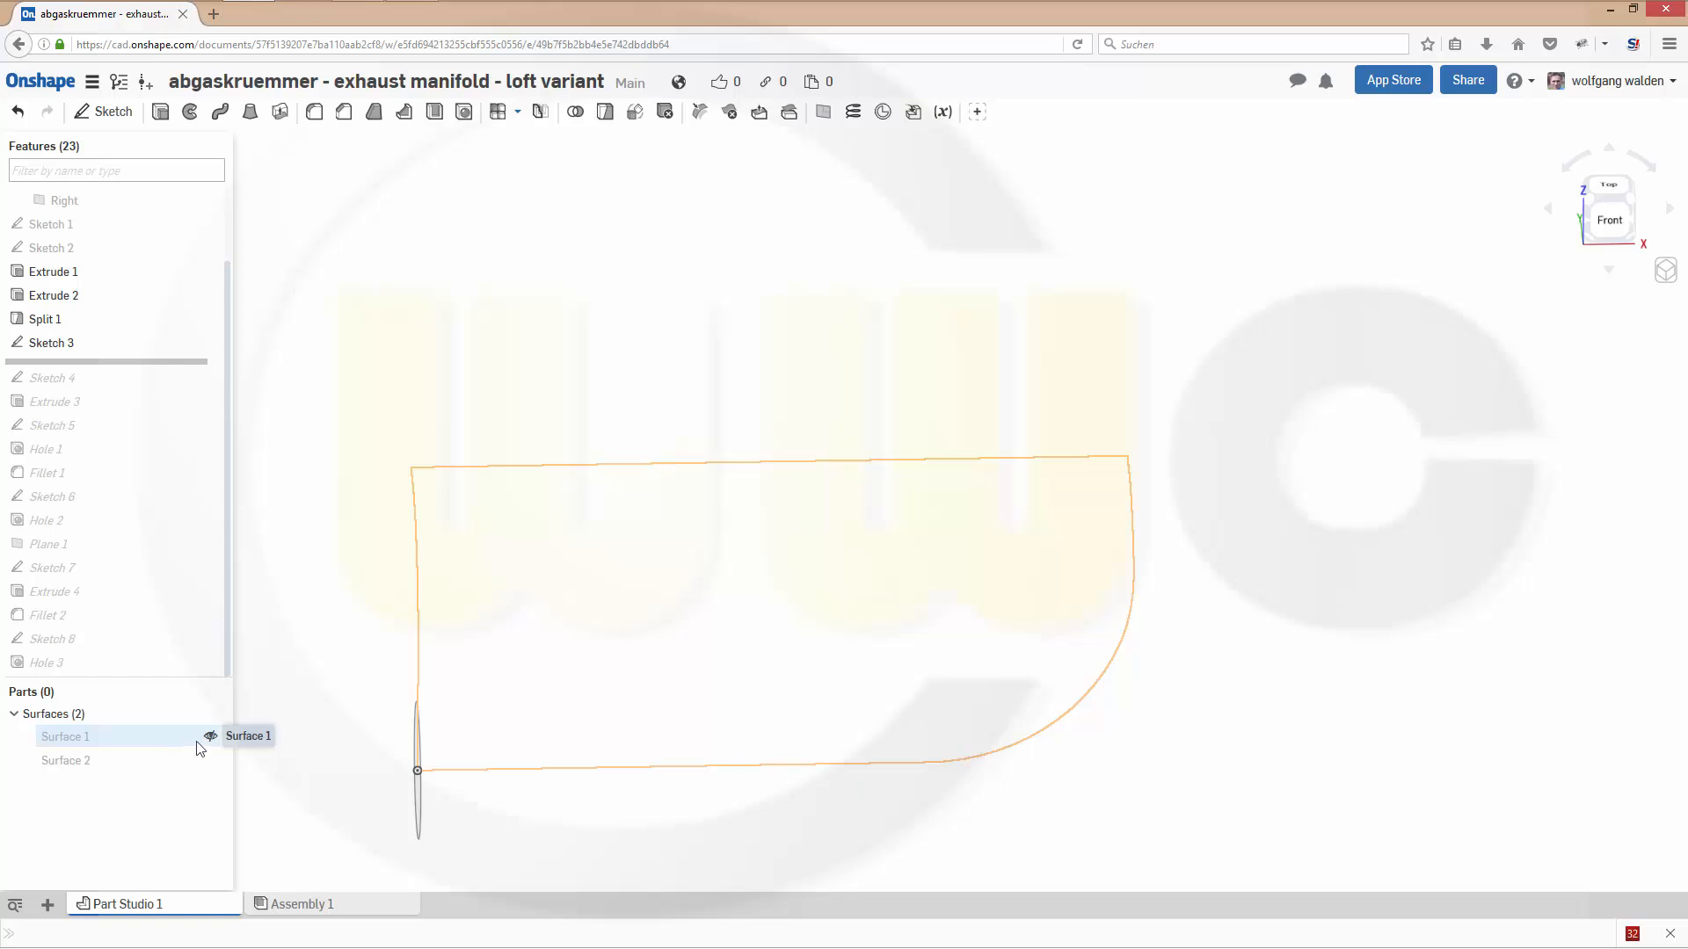
{"action": "left_click", "coordinate": [211, 737]}
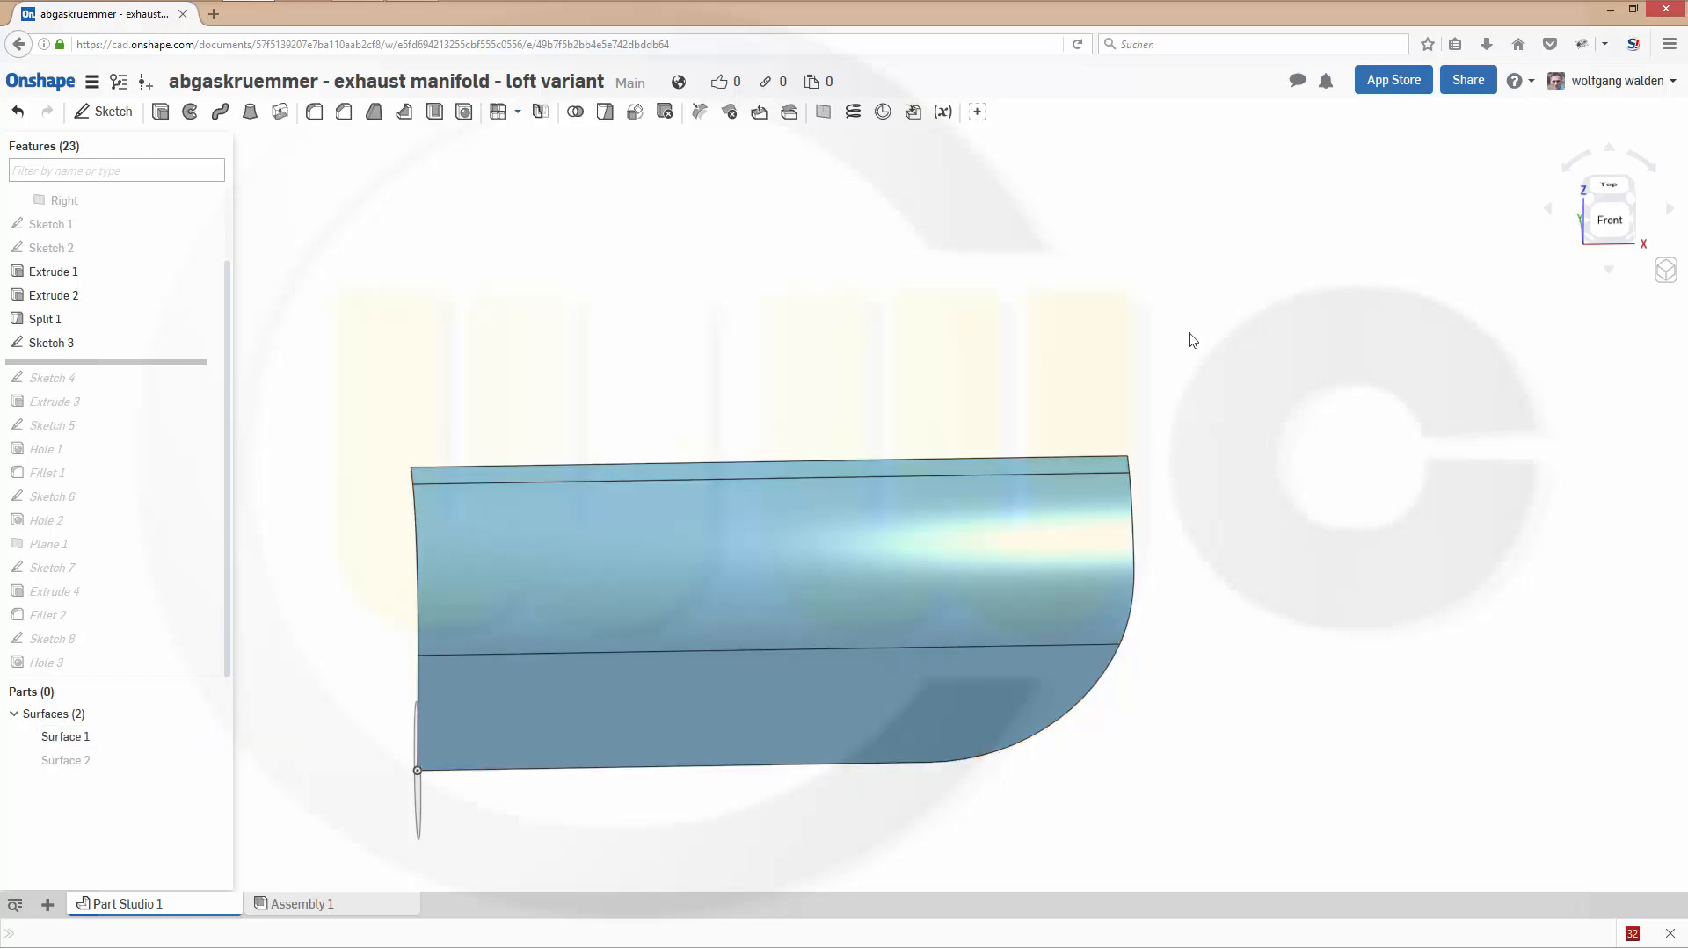
{"action": "right_click_drag", "start_coordinate": [1048, 363], "coordinate": [1013, 351]}
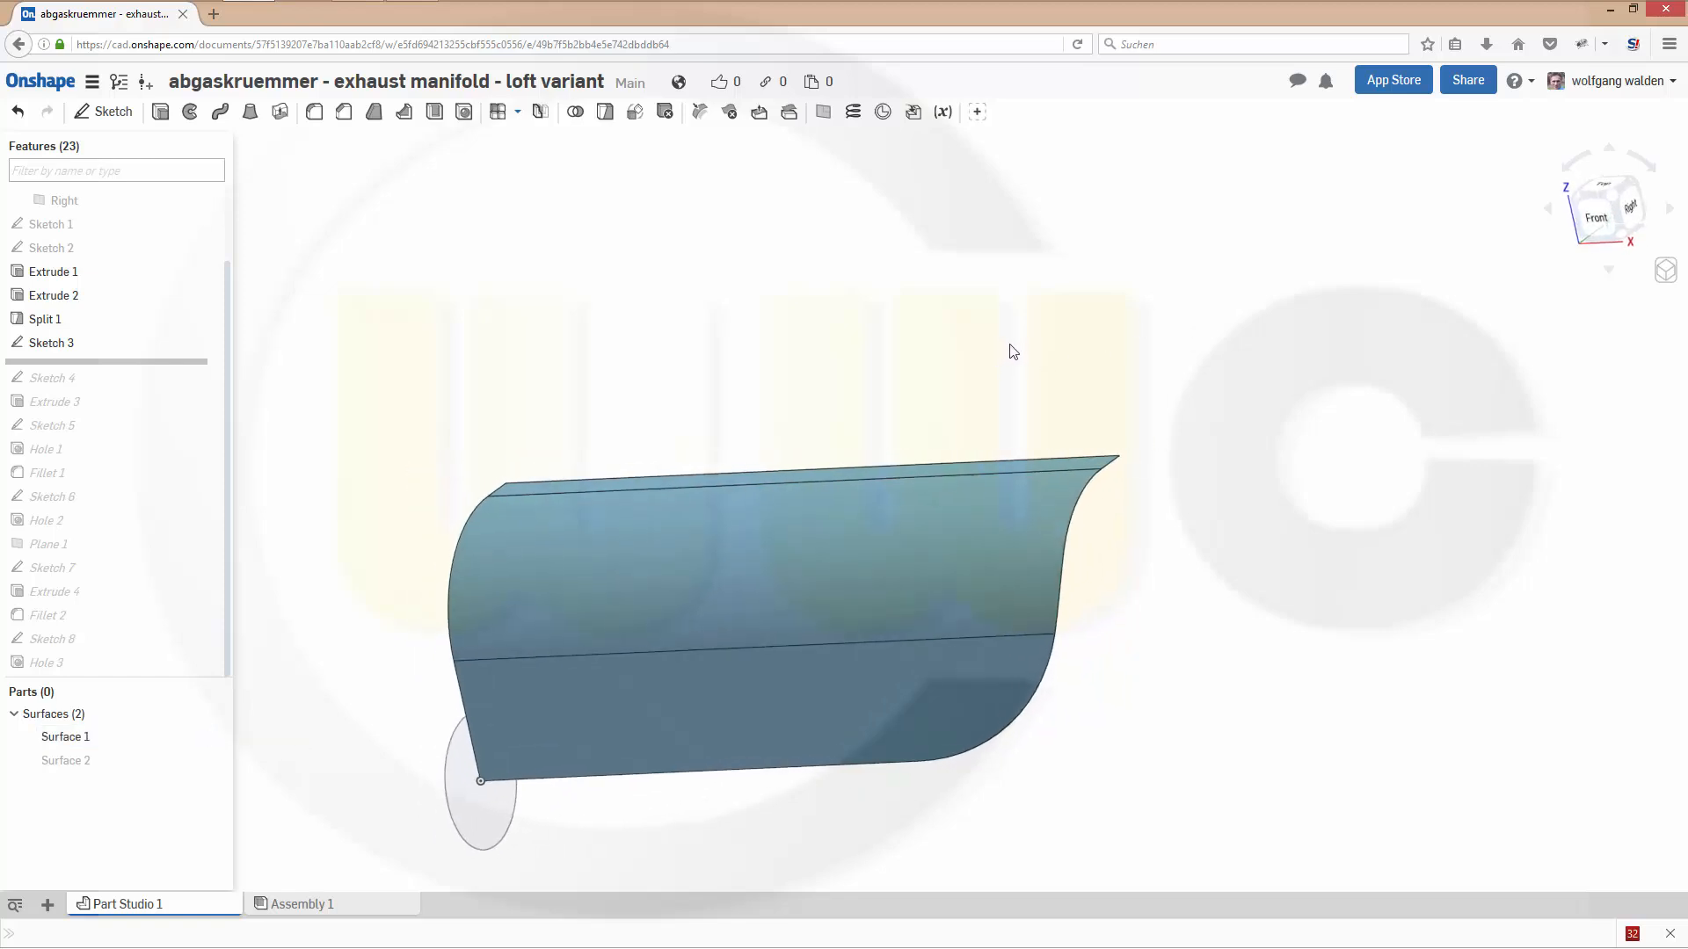
{"action": "right_click_drag", "start_coordinate": [809, 448], "coordinate": [771, 438]}
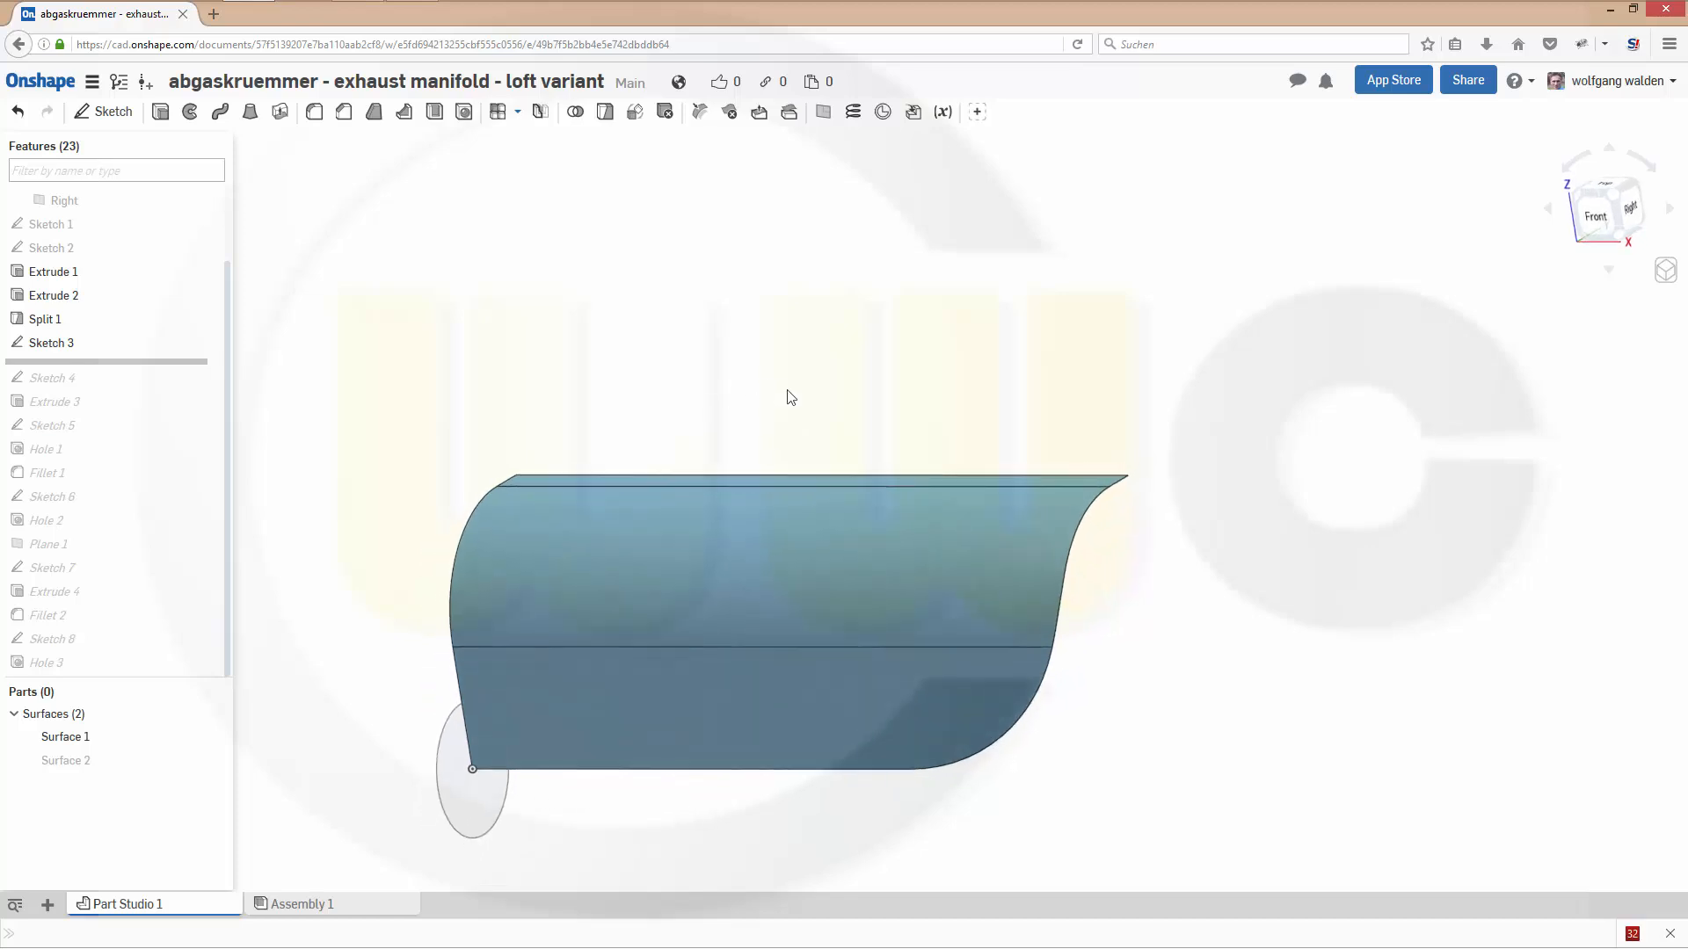
{"action": "left_click", "coordinate": [823, 113]}
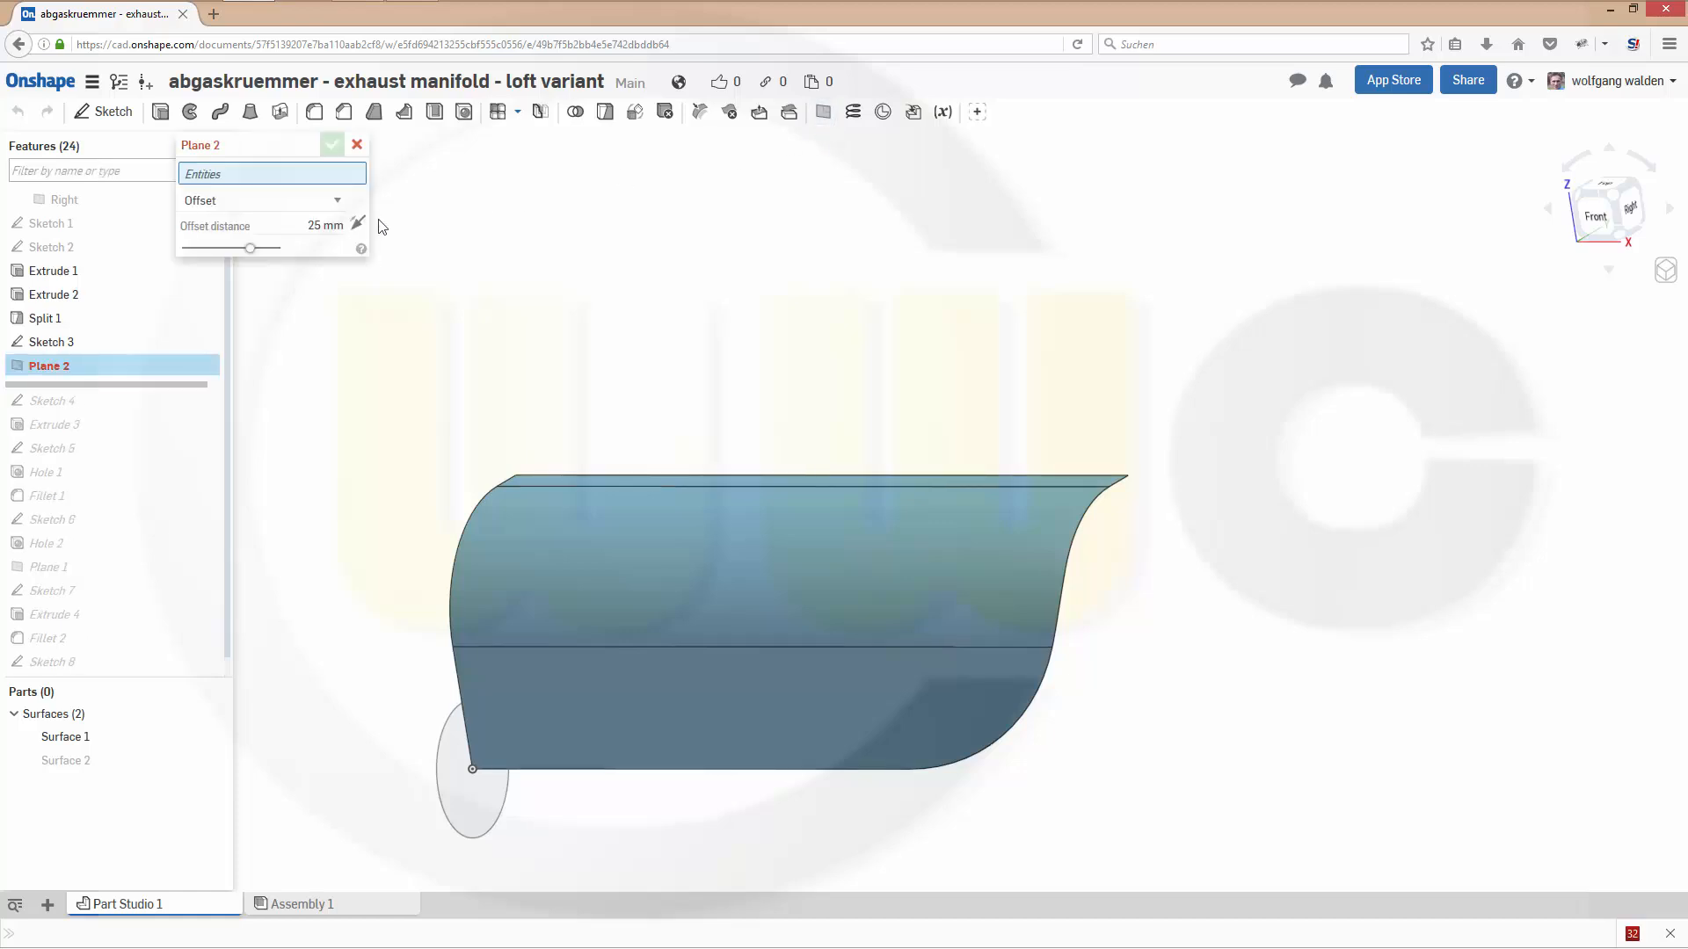
{"action": "left_click", "coordinate": [337, 201]}
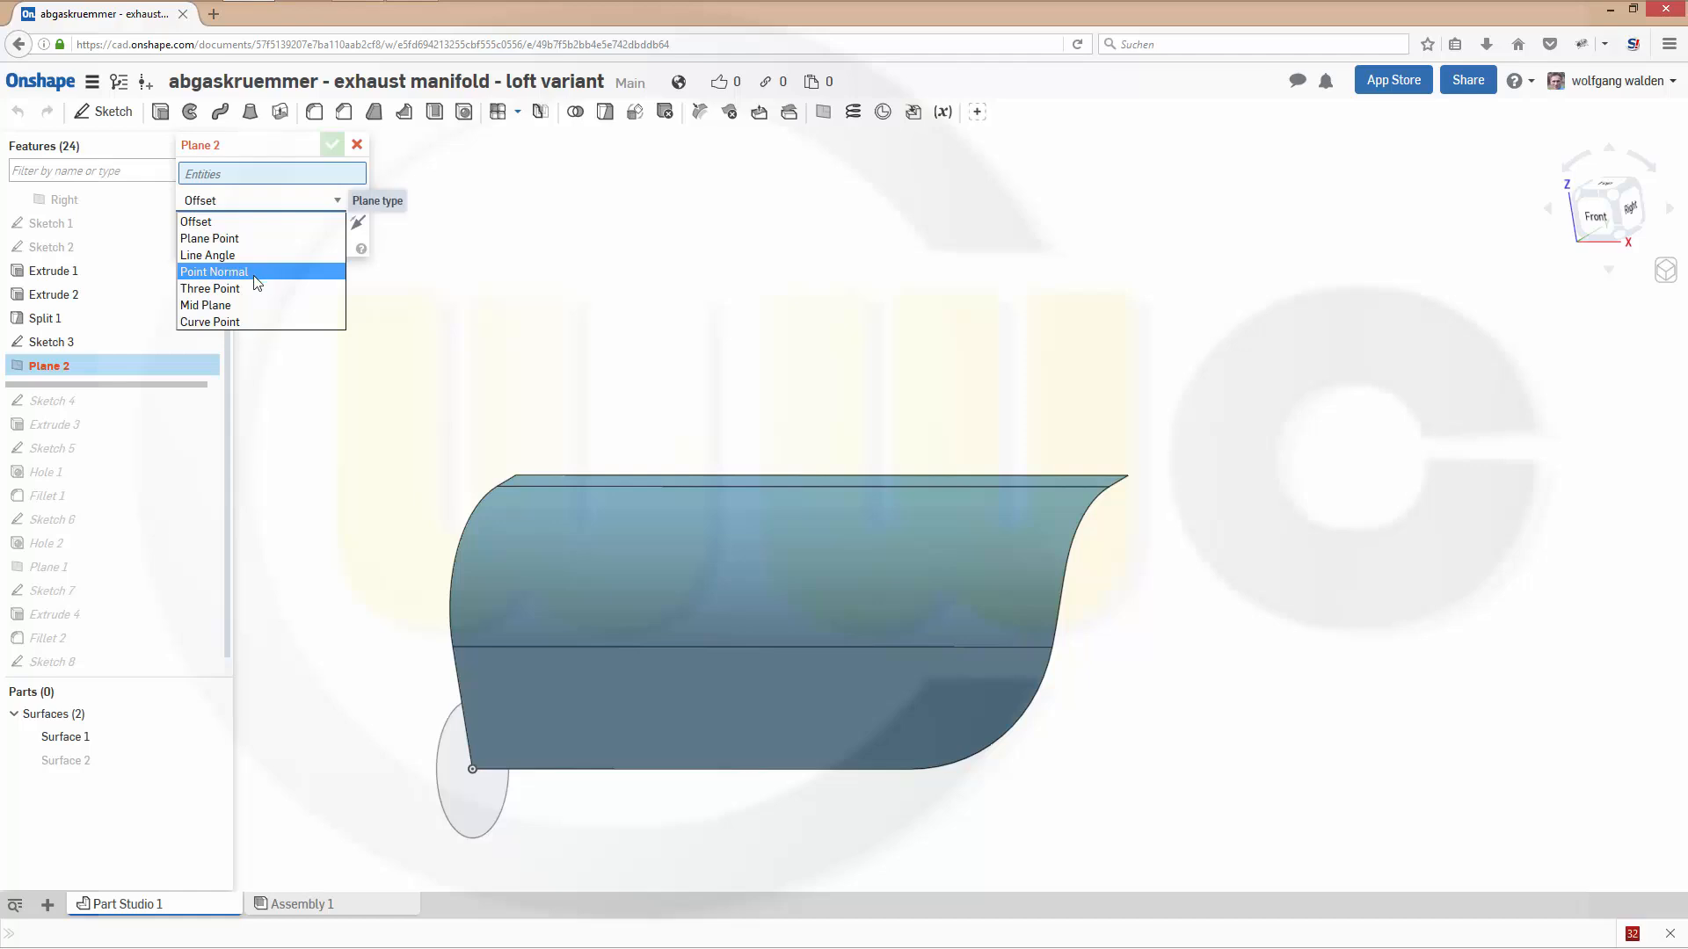
{"action": "left_click", "coordinate": [251, 322]}
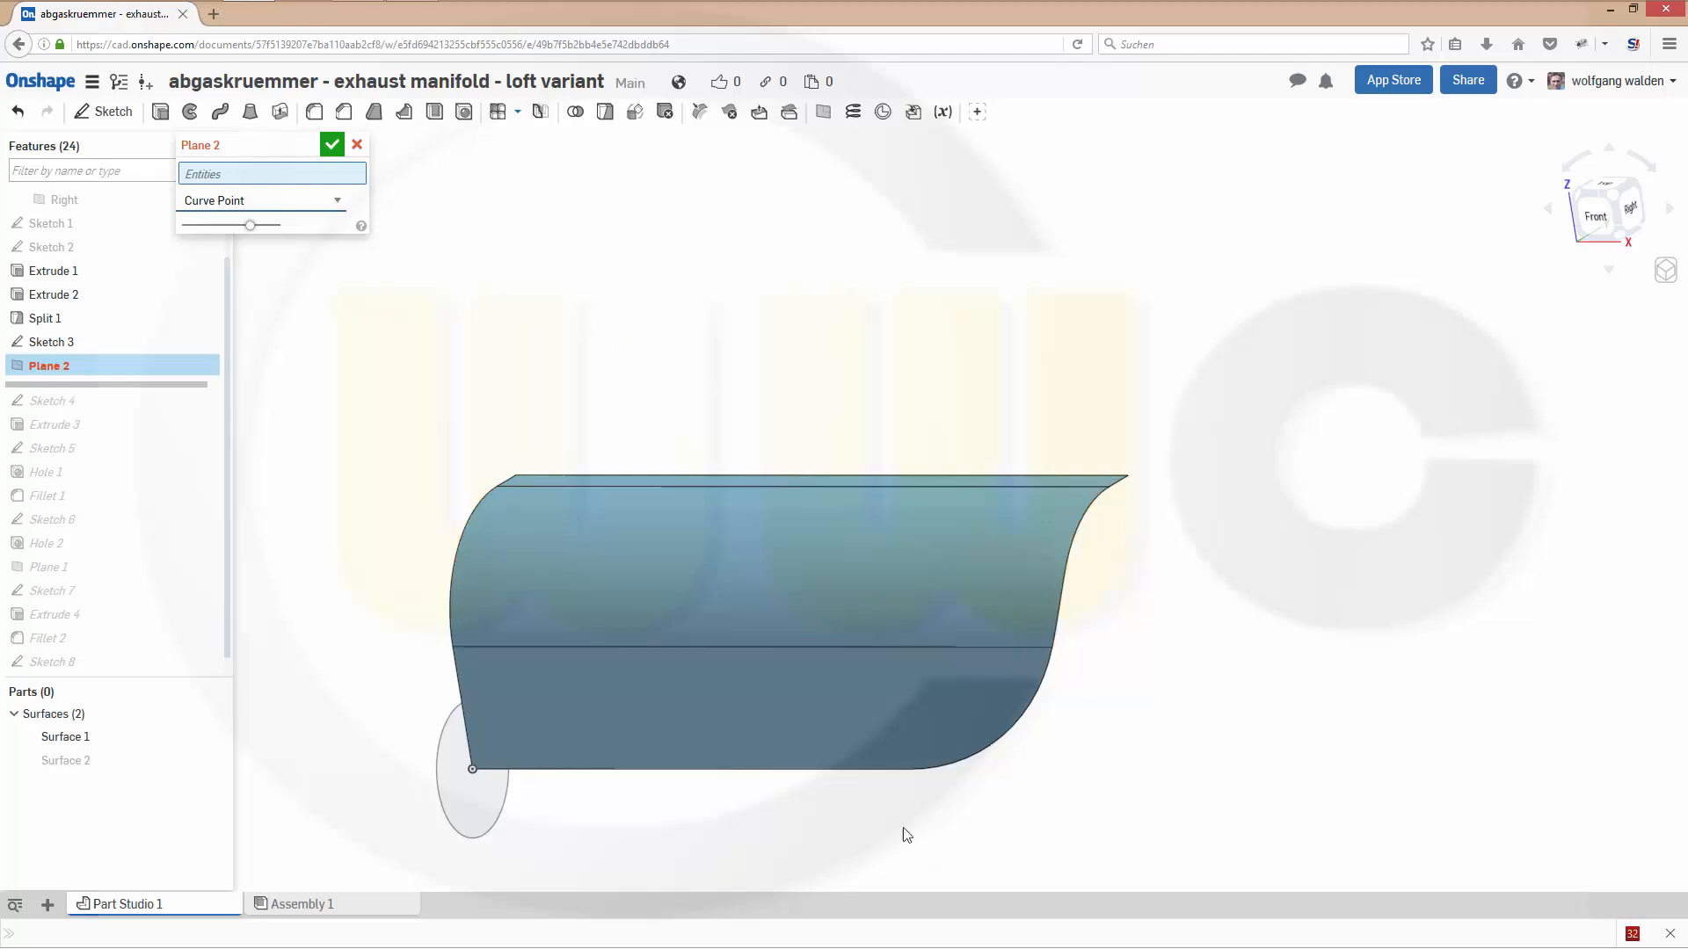
{"action": "left_click", "coordinate": [910, 771]}
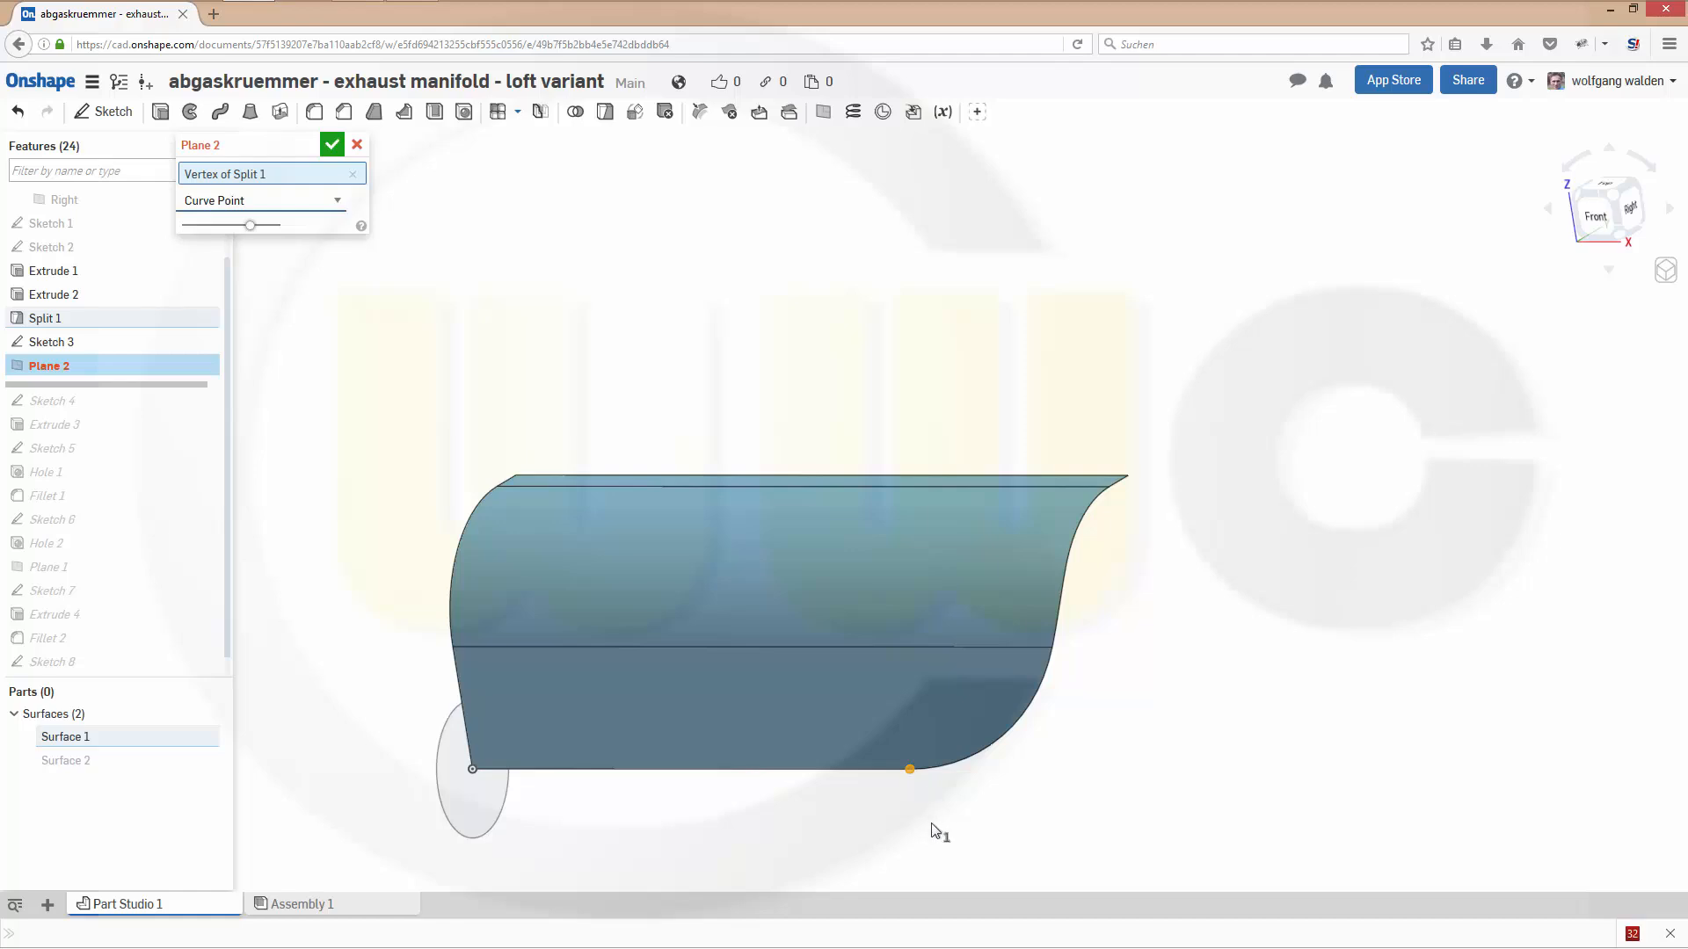
{"action": "left_click", "coordinate": [885, 770]}
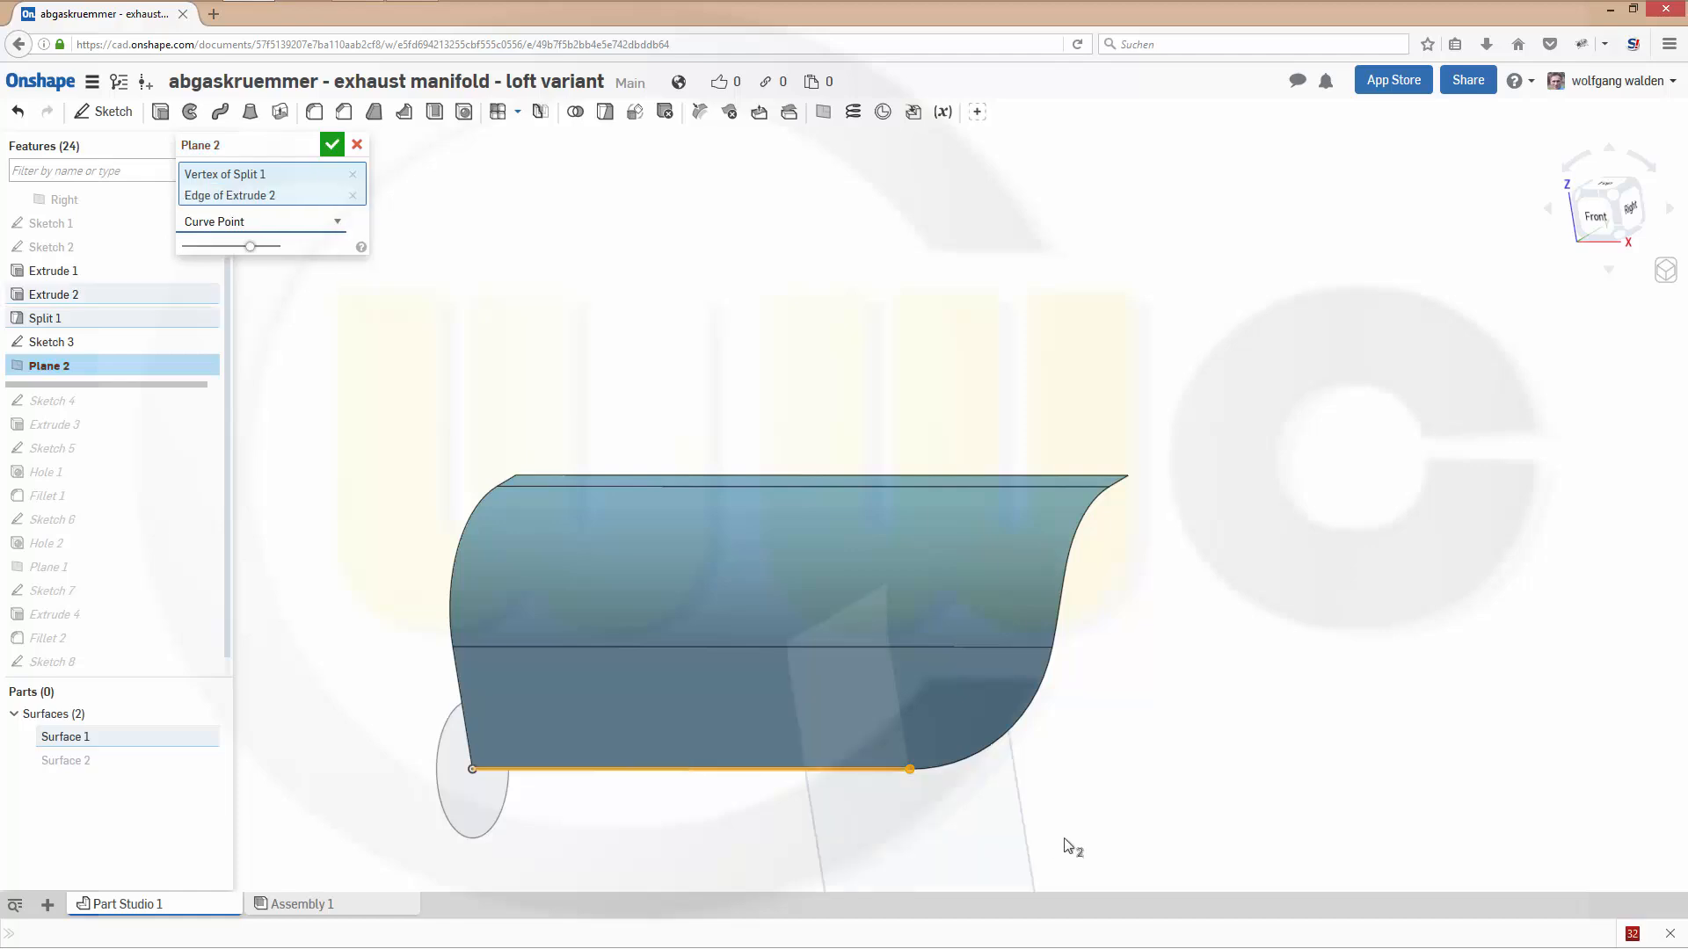
{"action": "right_click_drag", "start_coordinate": [1122, 709], "coordinate": [1118, 700]}
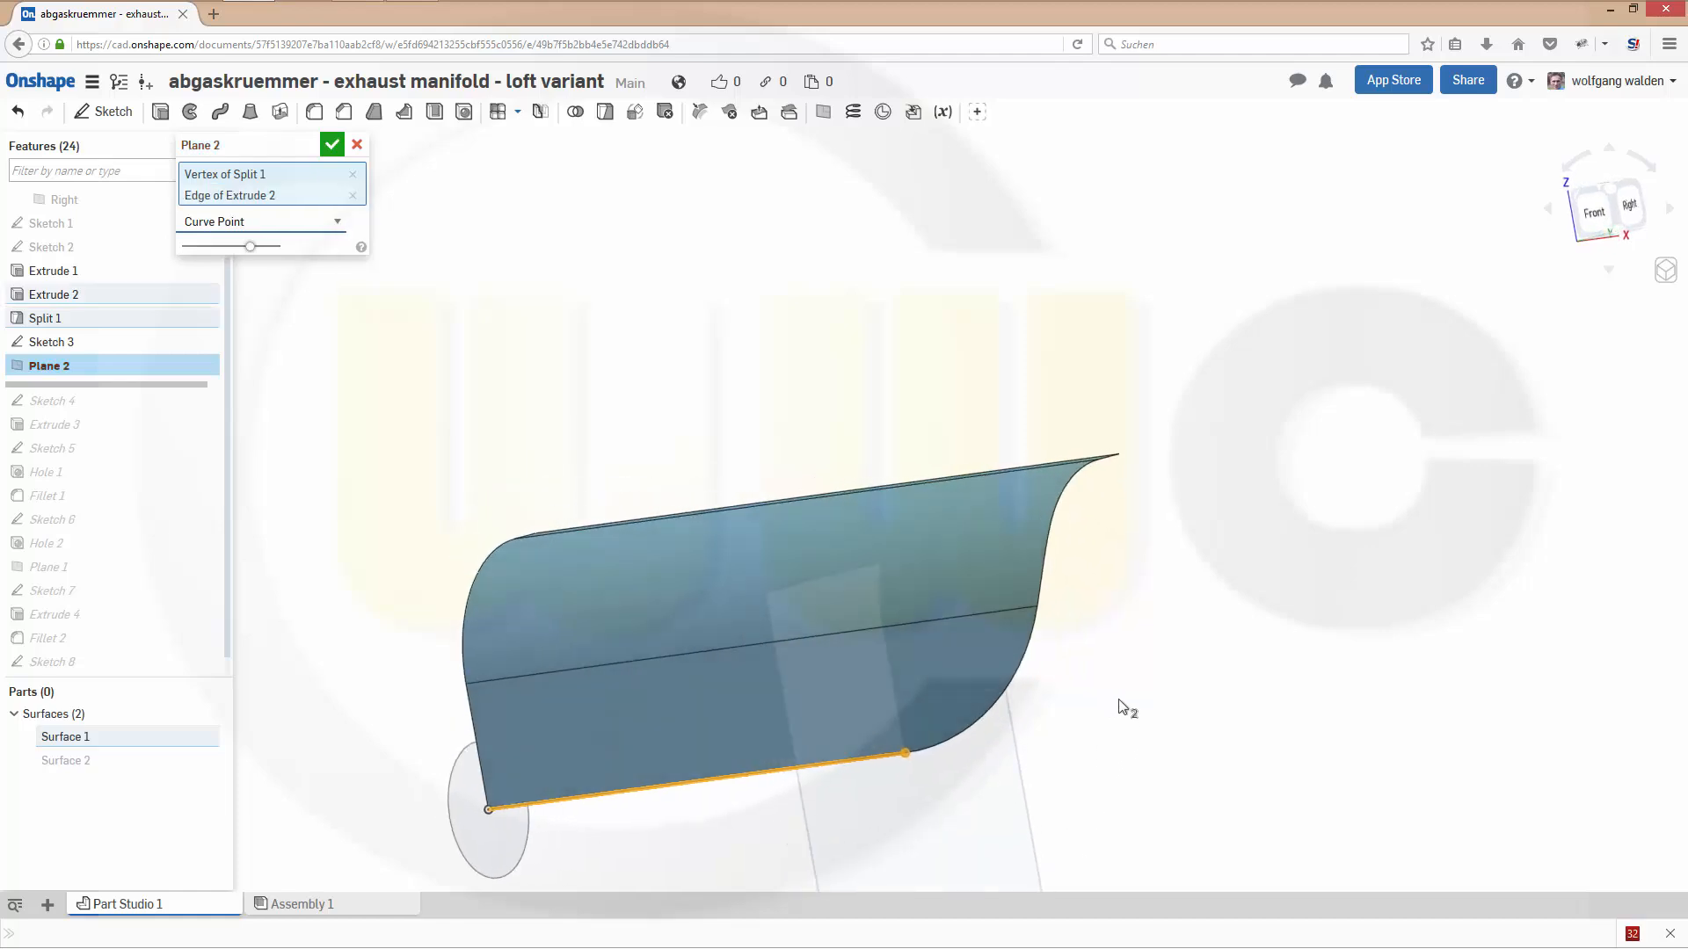
{"action": "left_click", "coordinate": [1037, 604]}
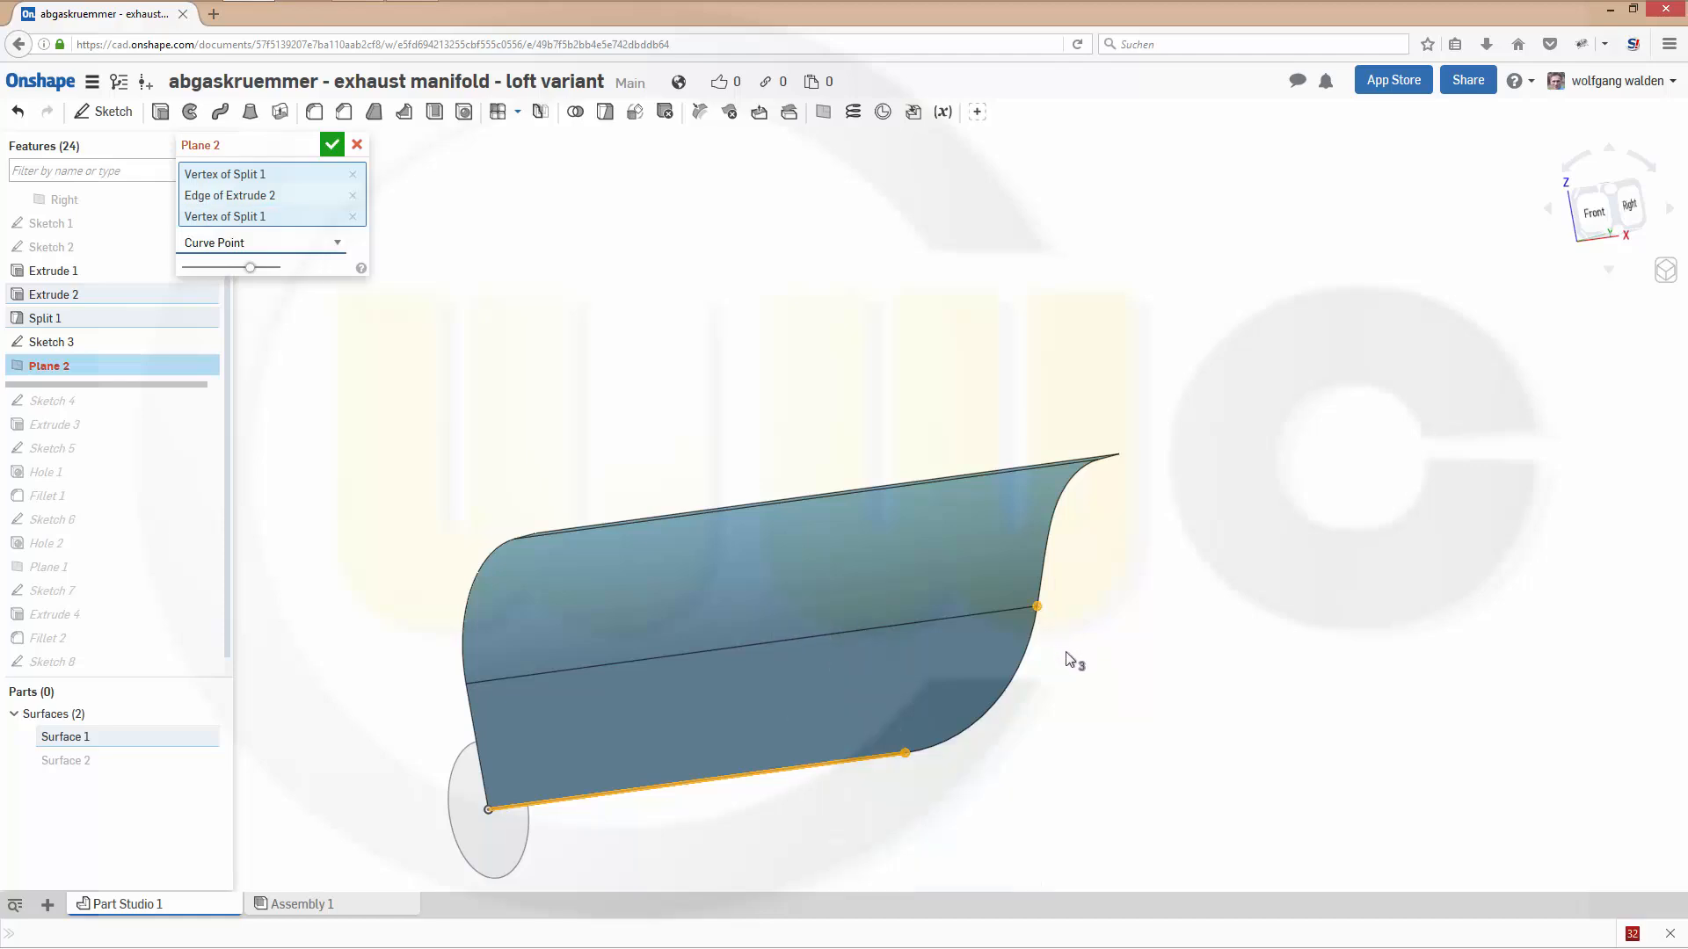
{"action": "left_click", "coordinate": [1024, 648]}
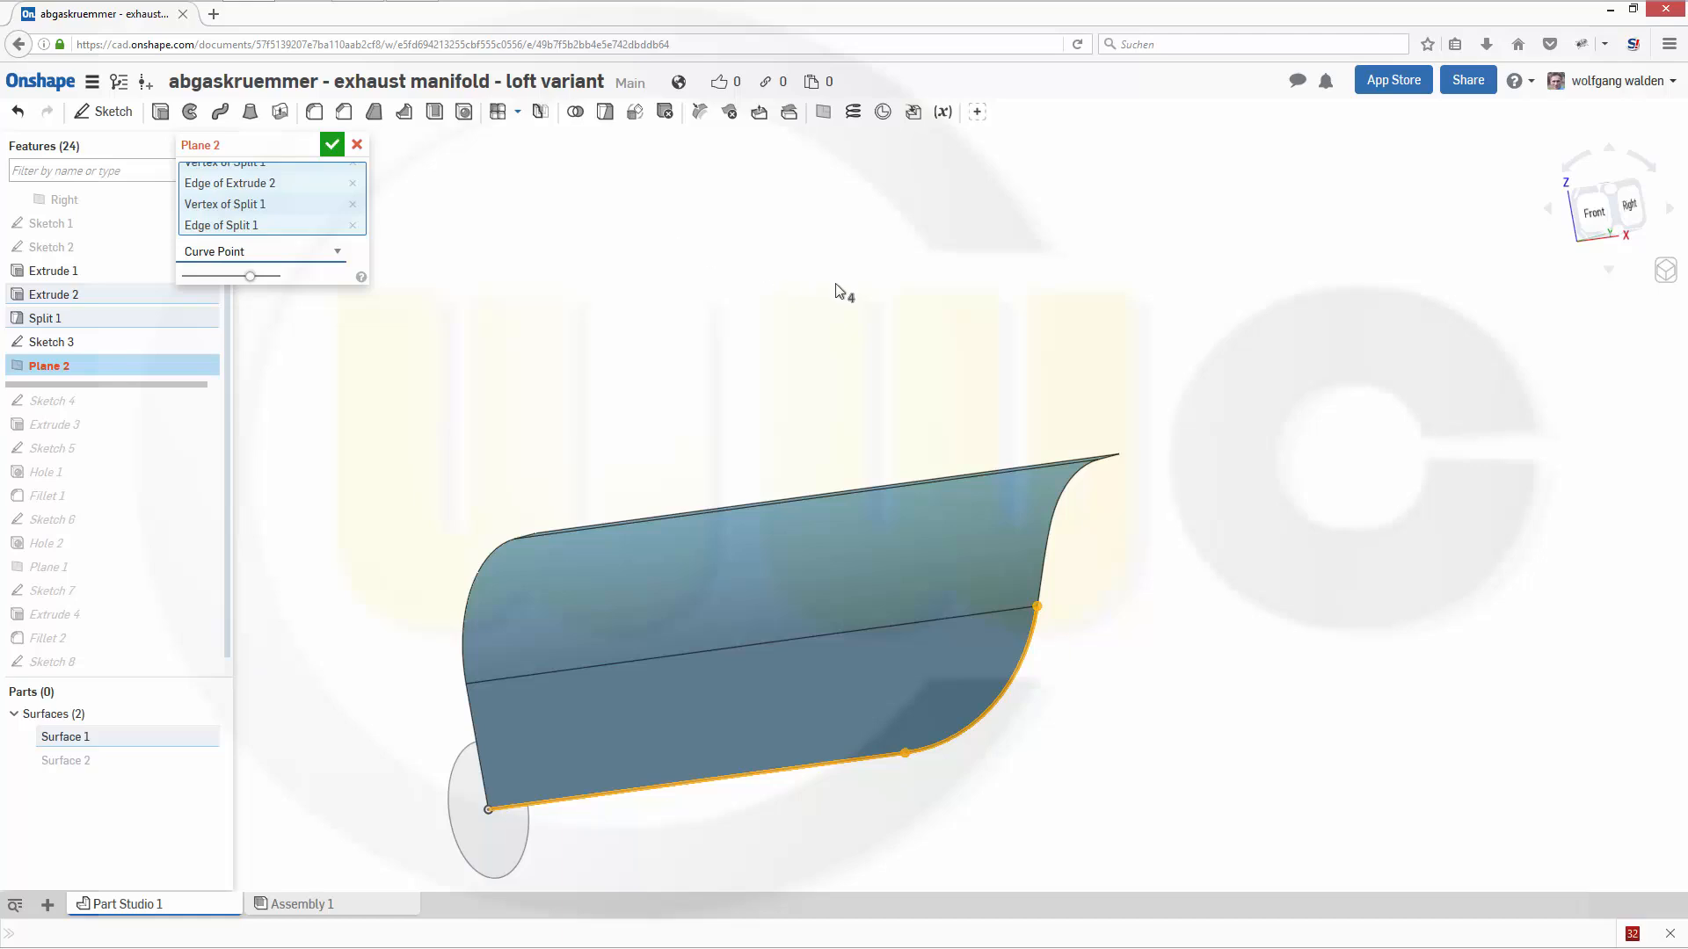
{"action": "left_click", "coordinate": [356, 145]}
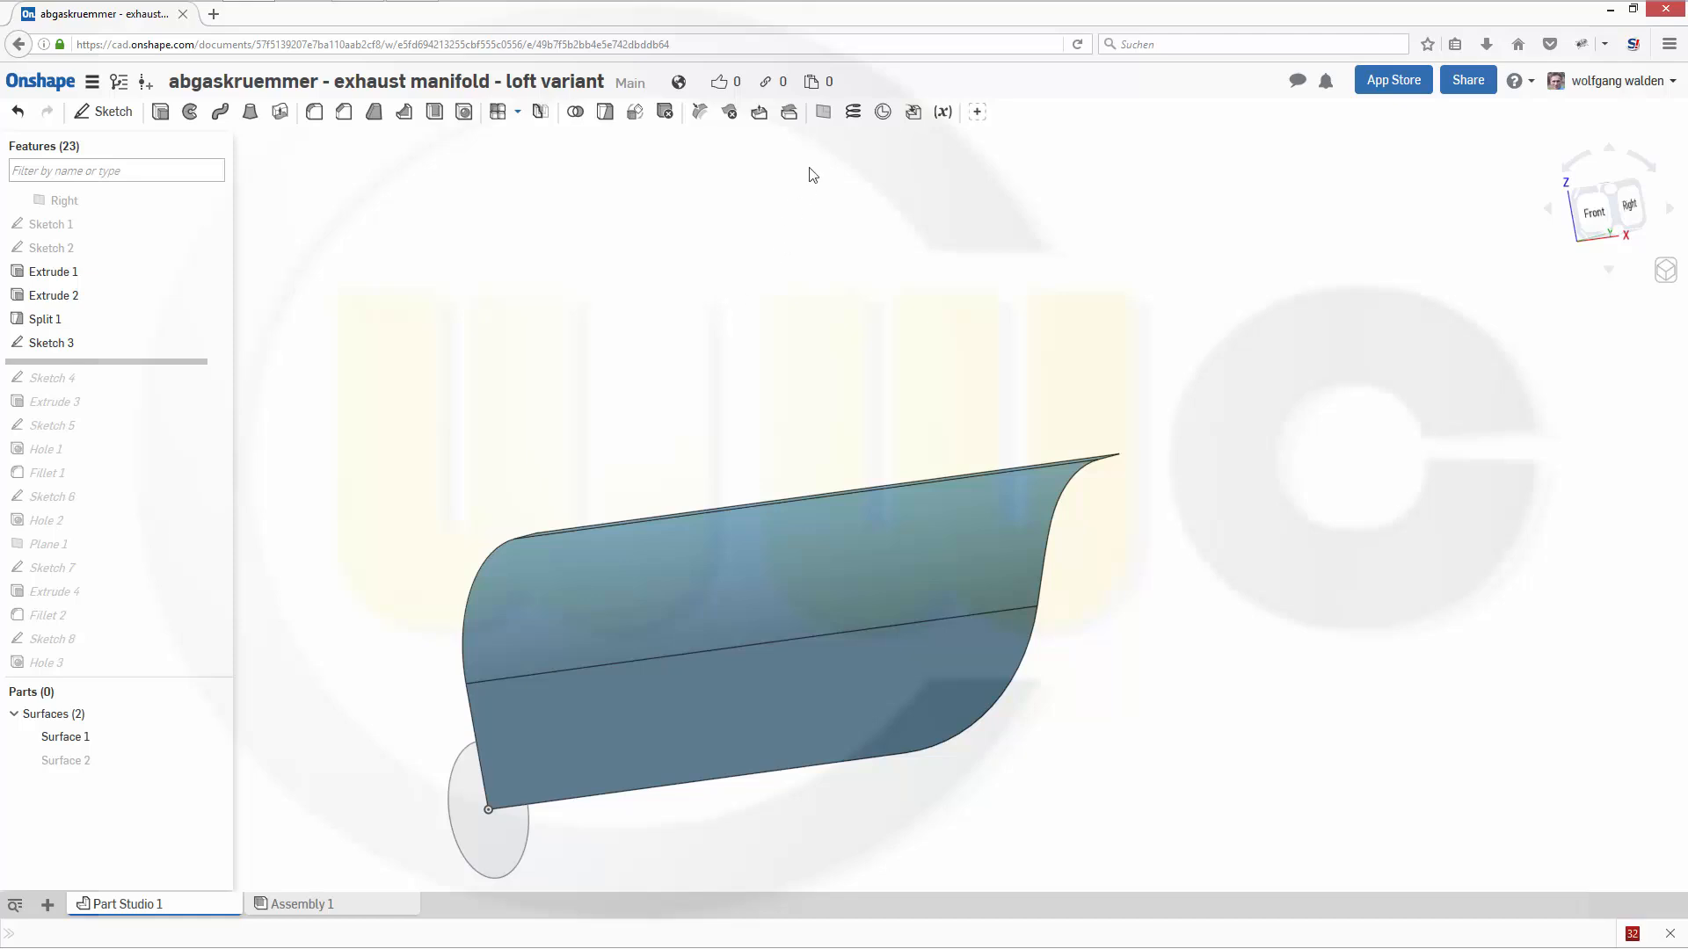
- Create a Curve Point plane on the guide surface's straight lower edge, at the vertex where the lower arc begins
{"action": "left_click", "coordinate": [823, 113]}
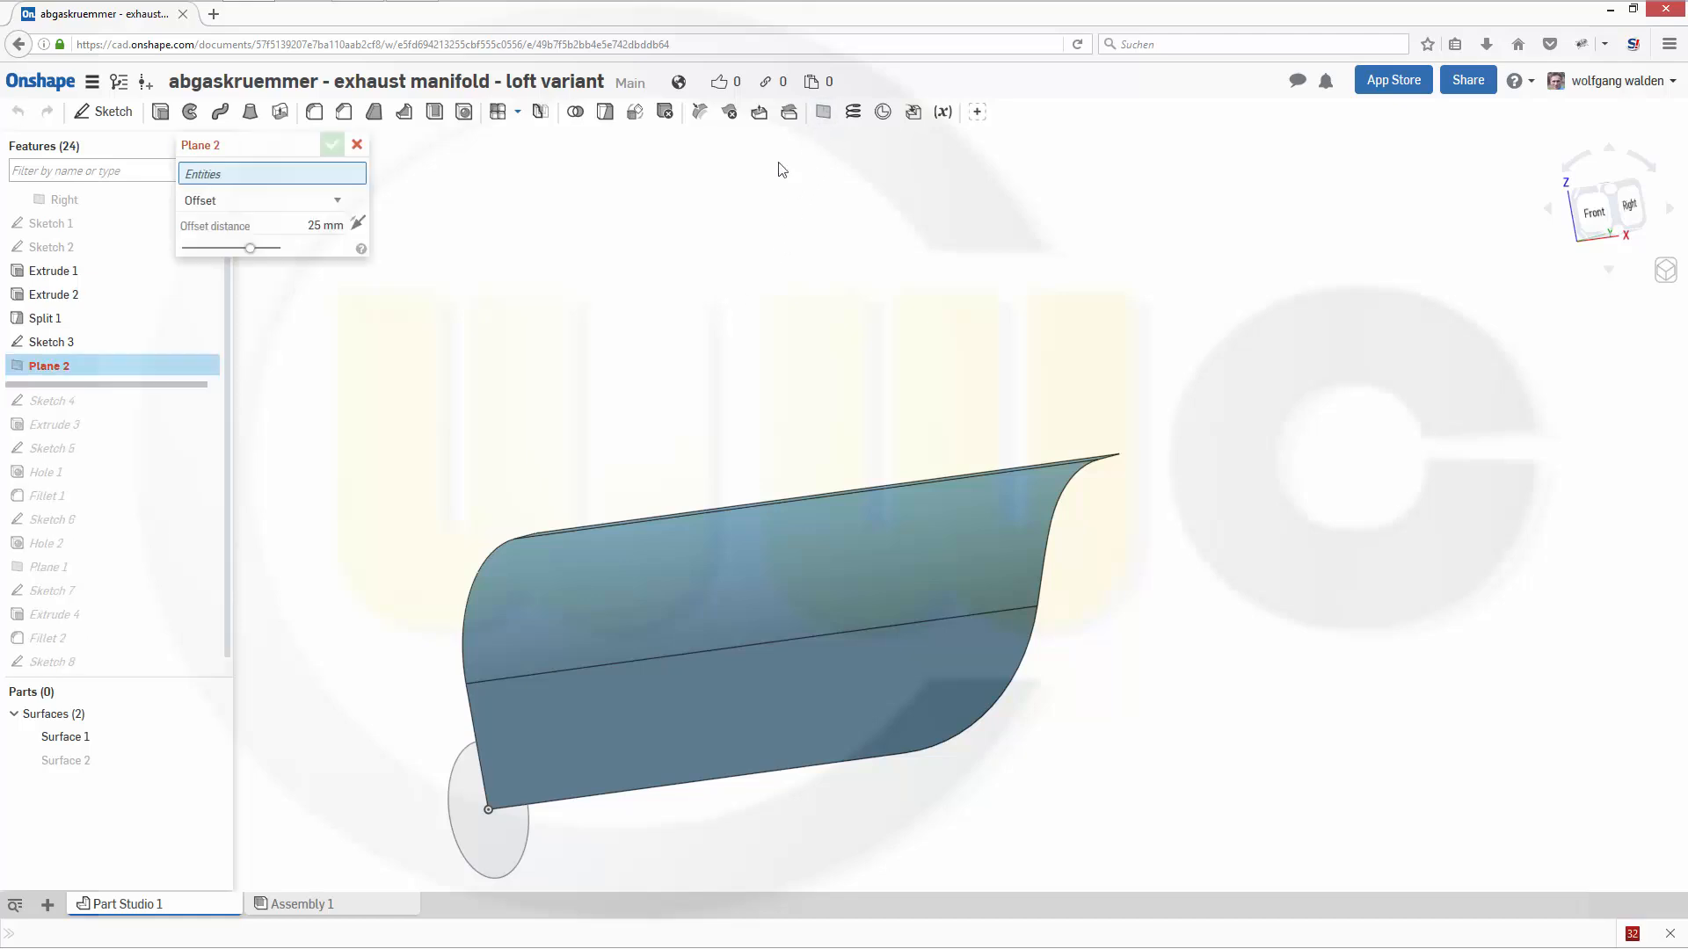
{"action": "left_click", "coordinate": [335, 201]}
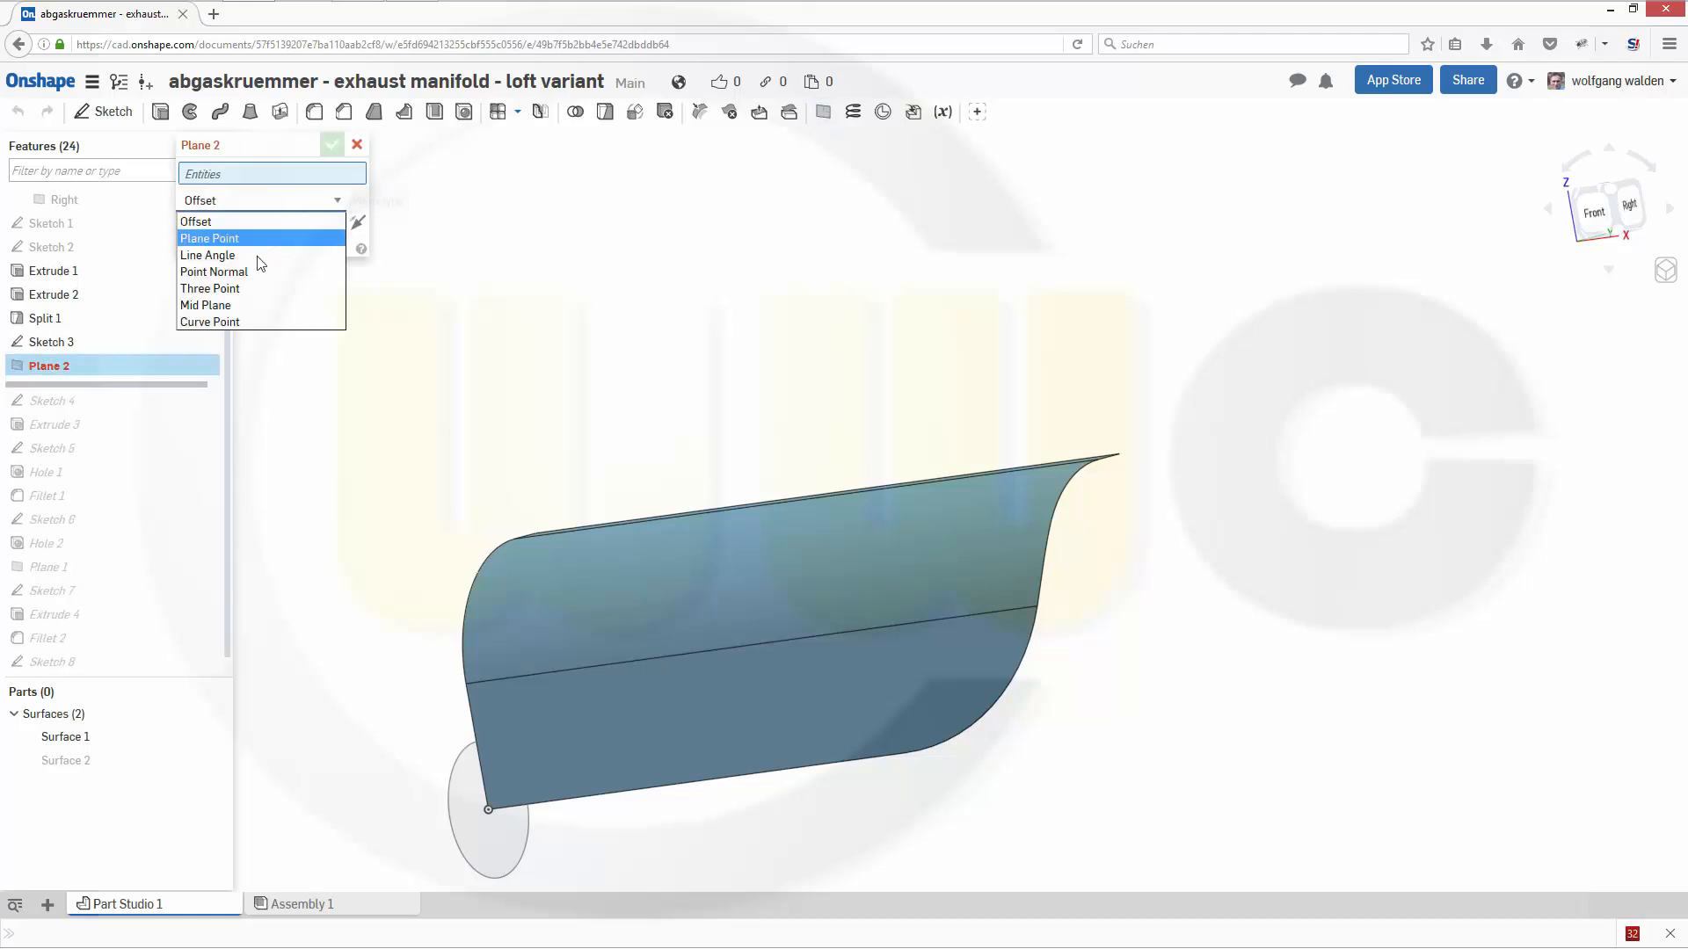
{"action": "left_click", "coordinate": [224, 322]}
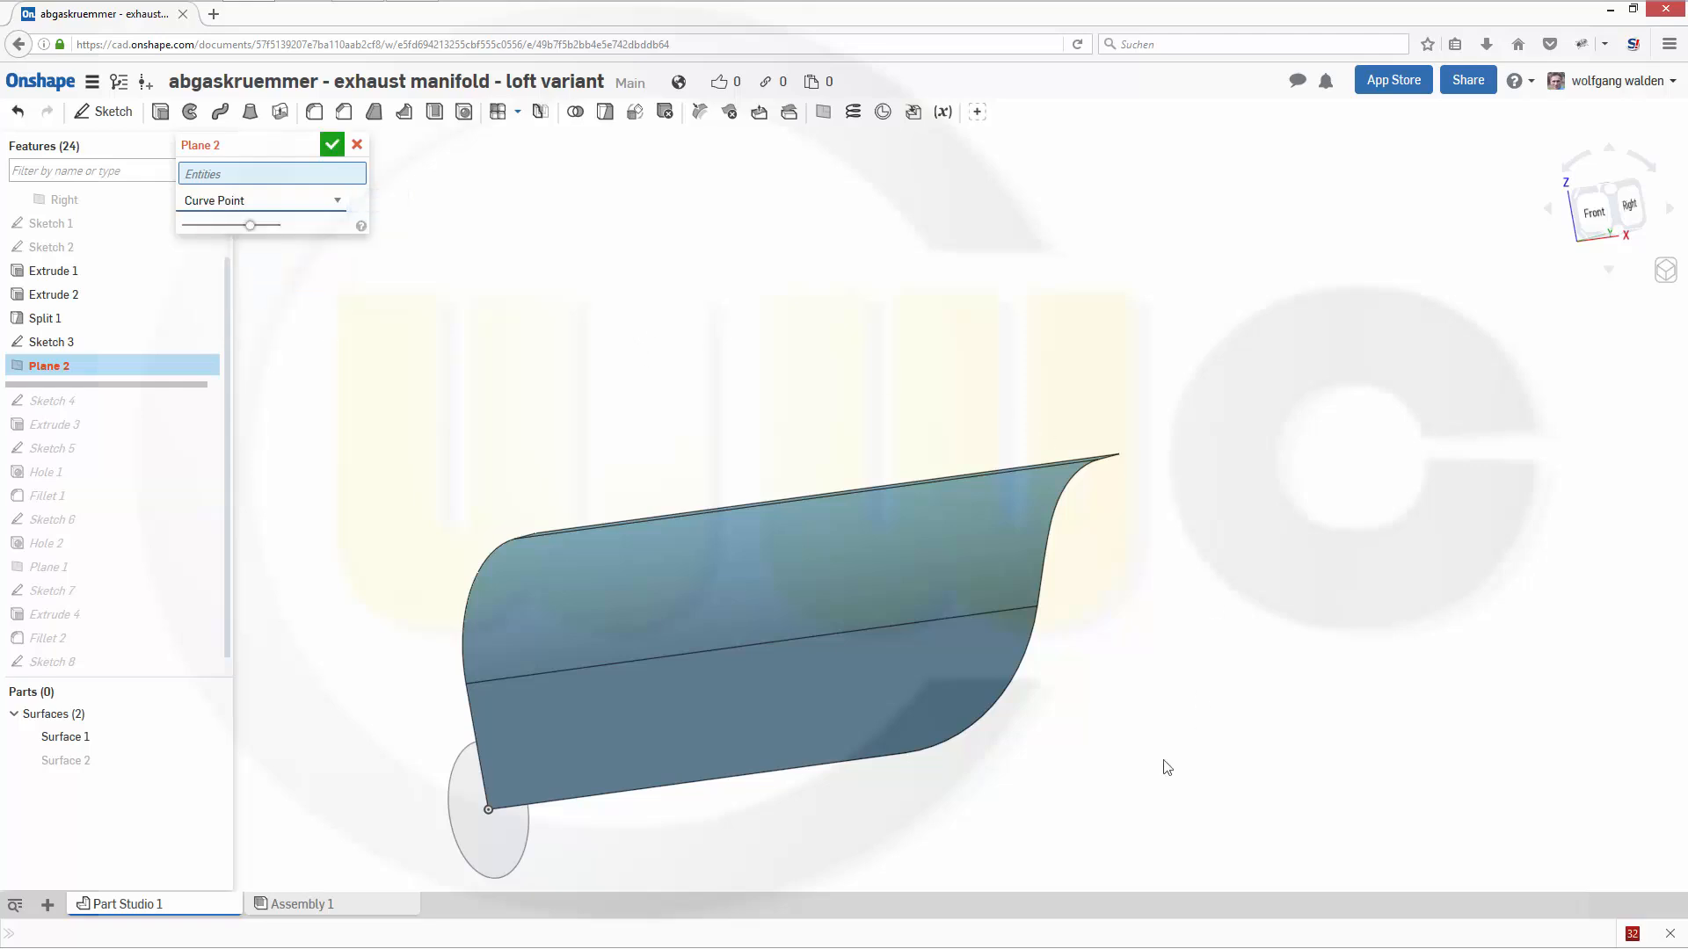
{"action": "left_click", "coordinate": [914, 774]}
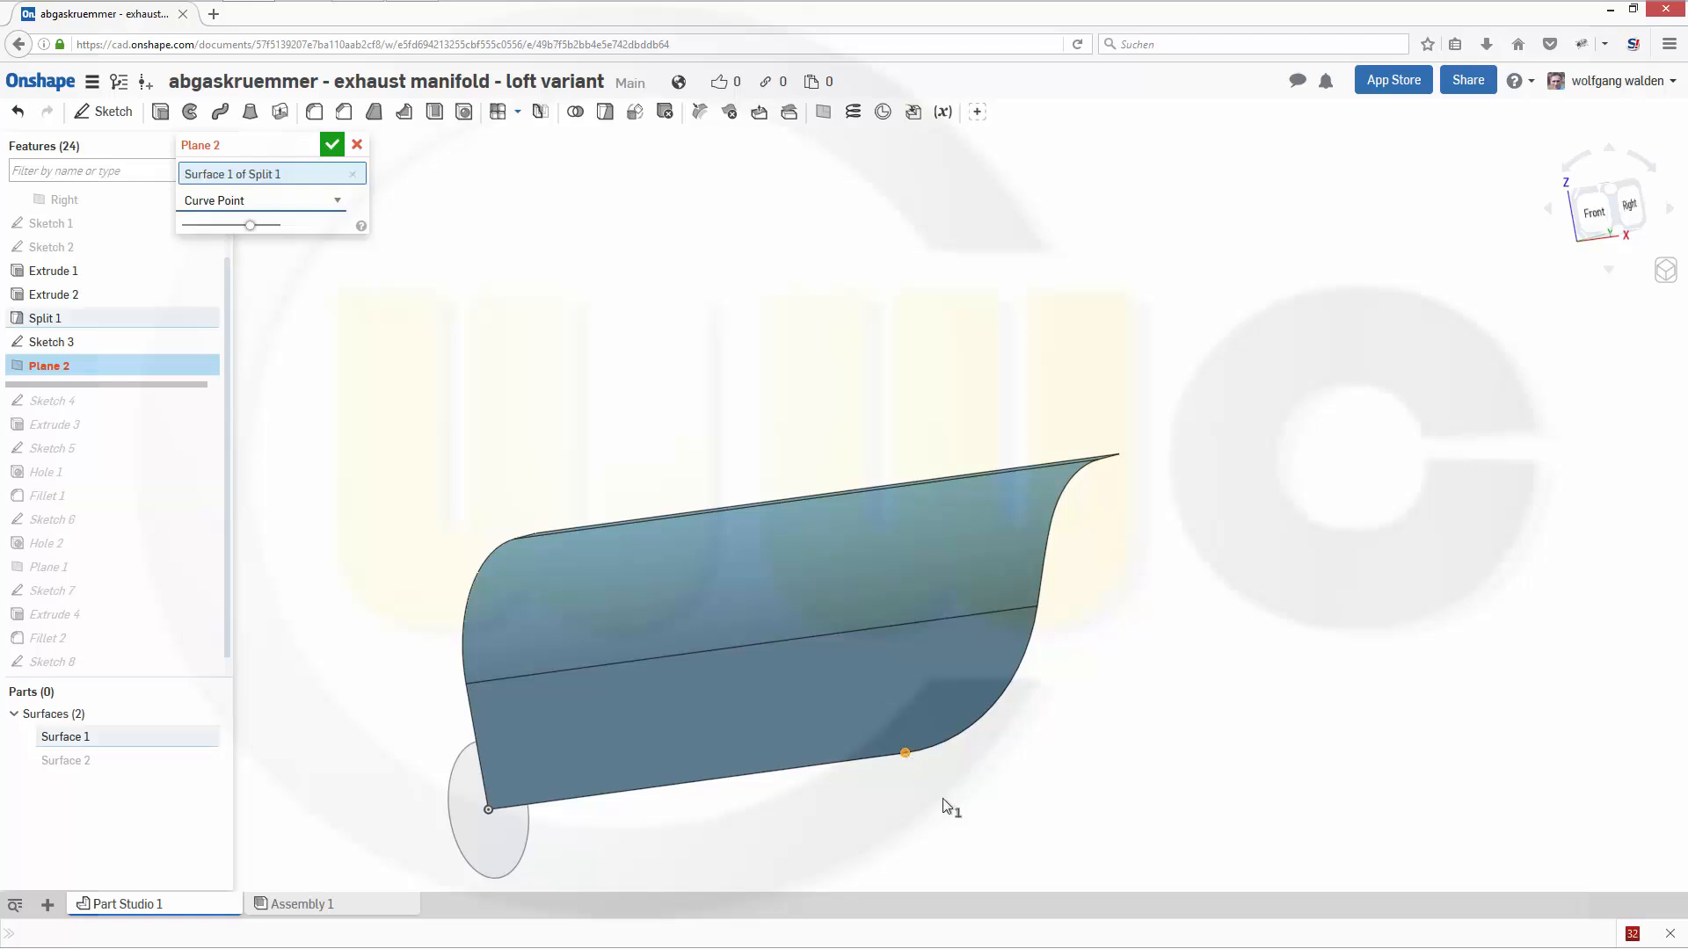
{"action": "left_click", "coordinate": [897, 782]}
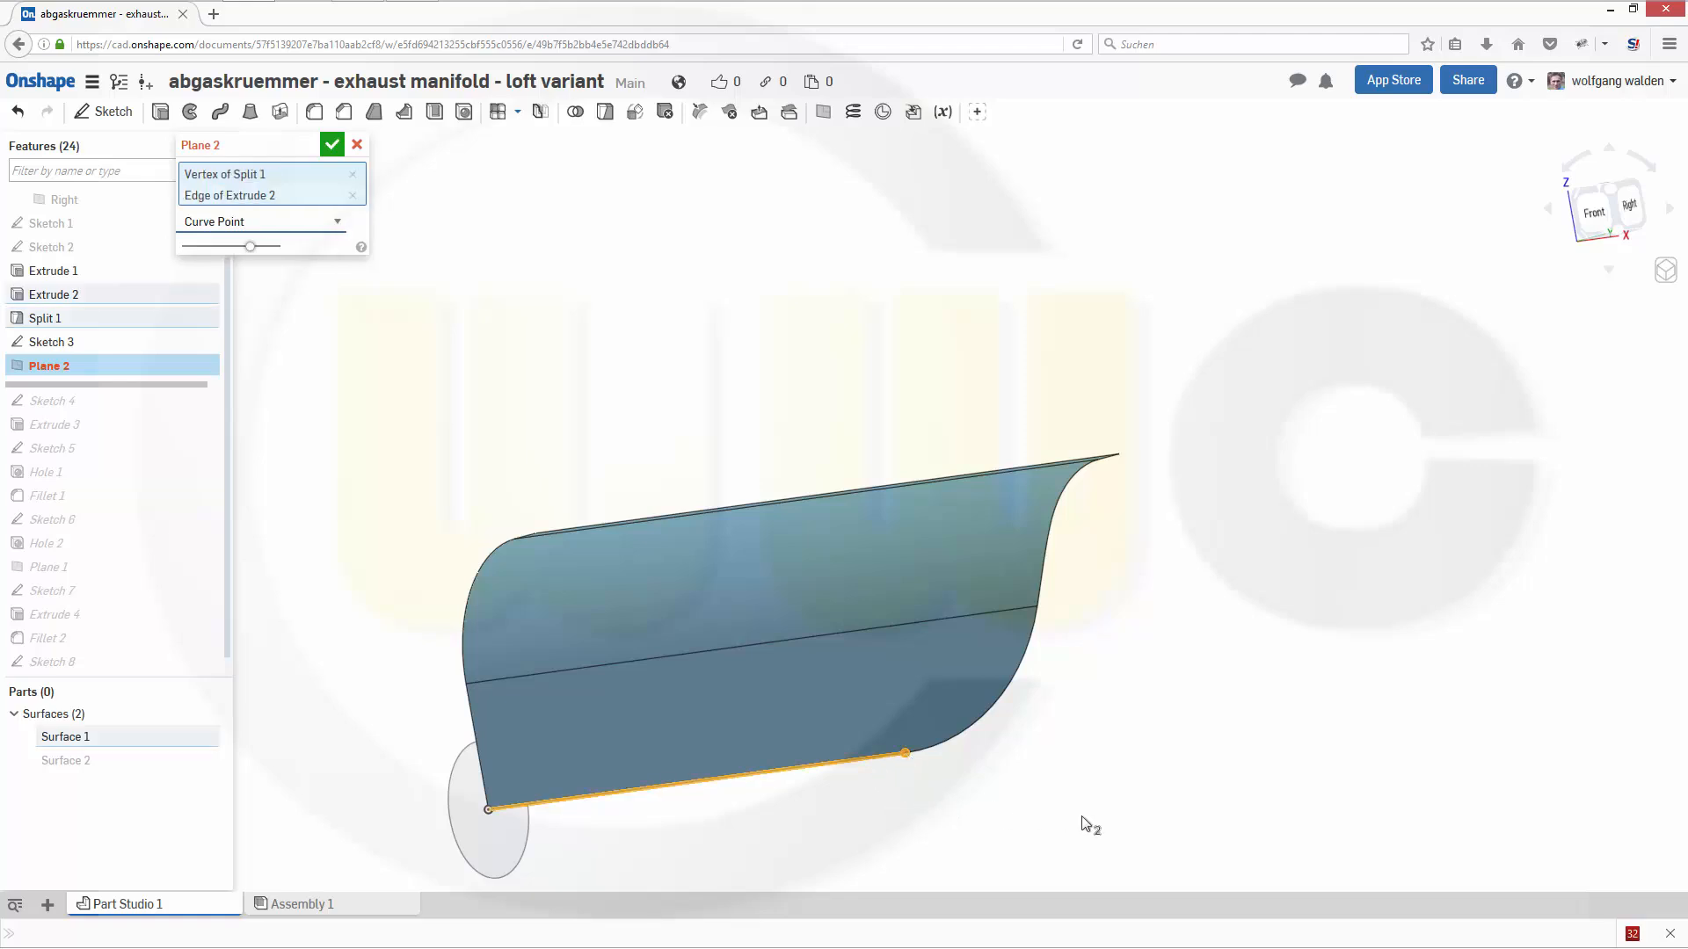
{"action": "left_click", "coordinate": [328, 147]}
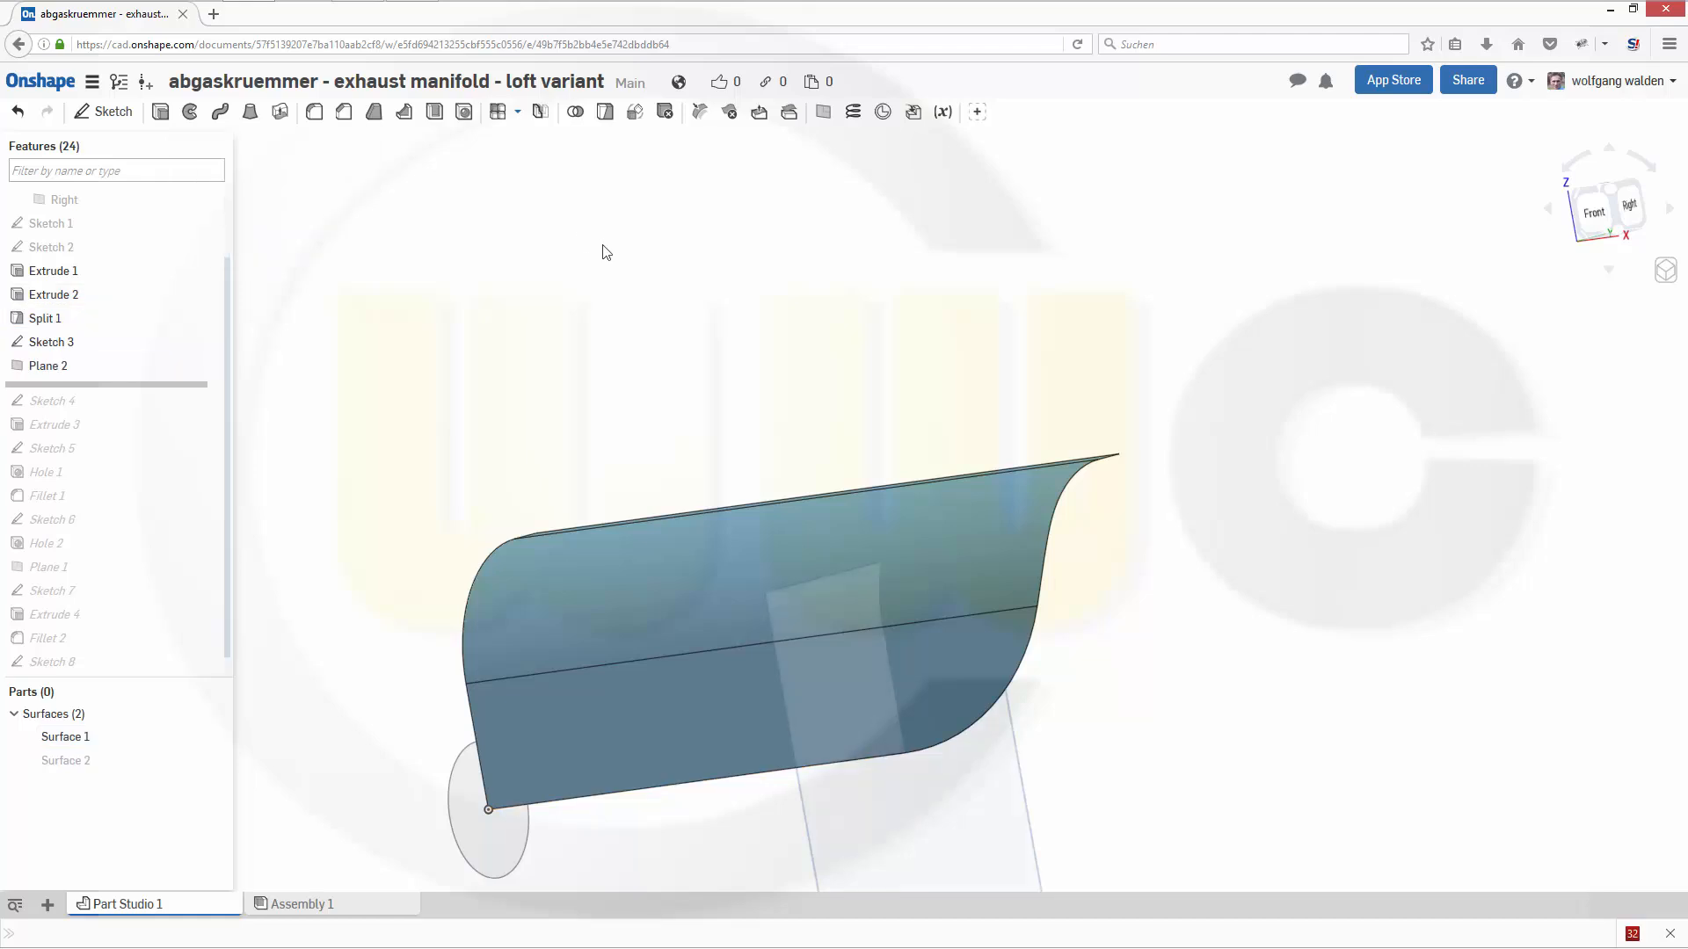
- Create a Curve Point plane on the guide surface's lower arc edge, at its upper end vertex
{"action": "left_click", "coordinate": [824, 111]}
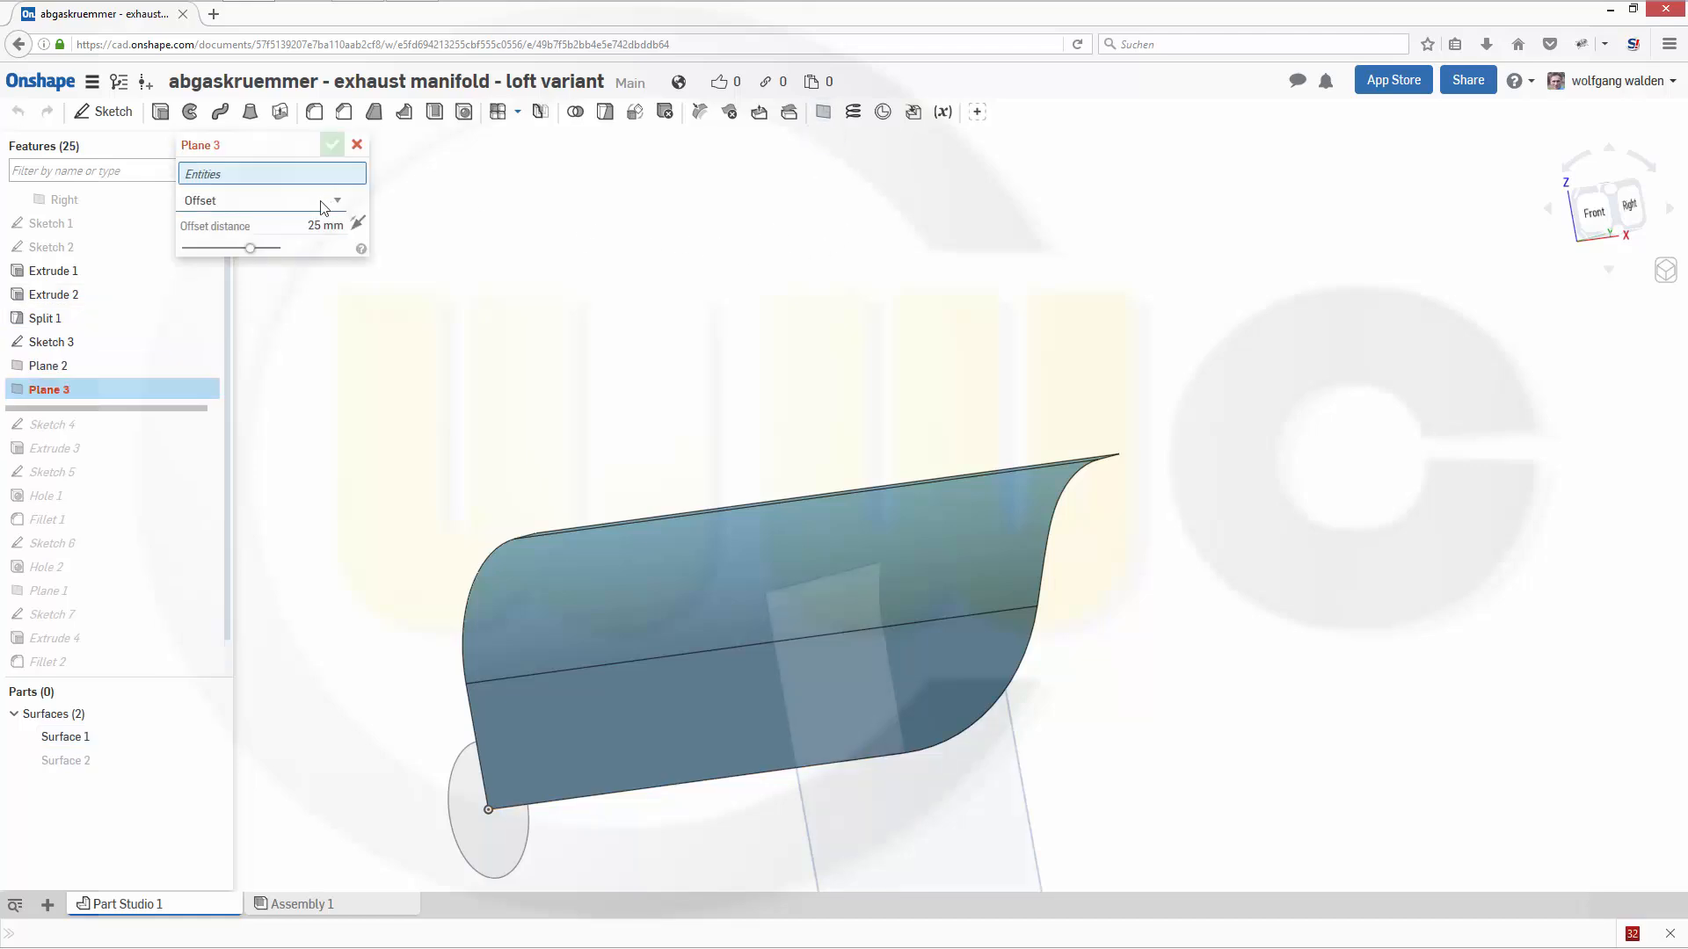
{"action": "left_click", "coordinate": [332, 202]}
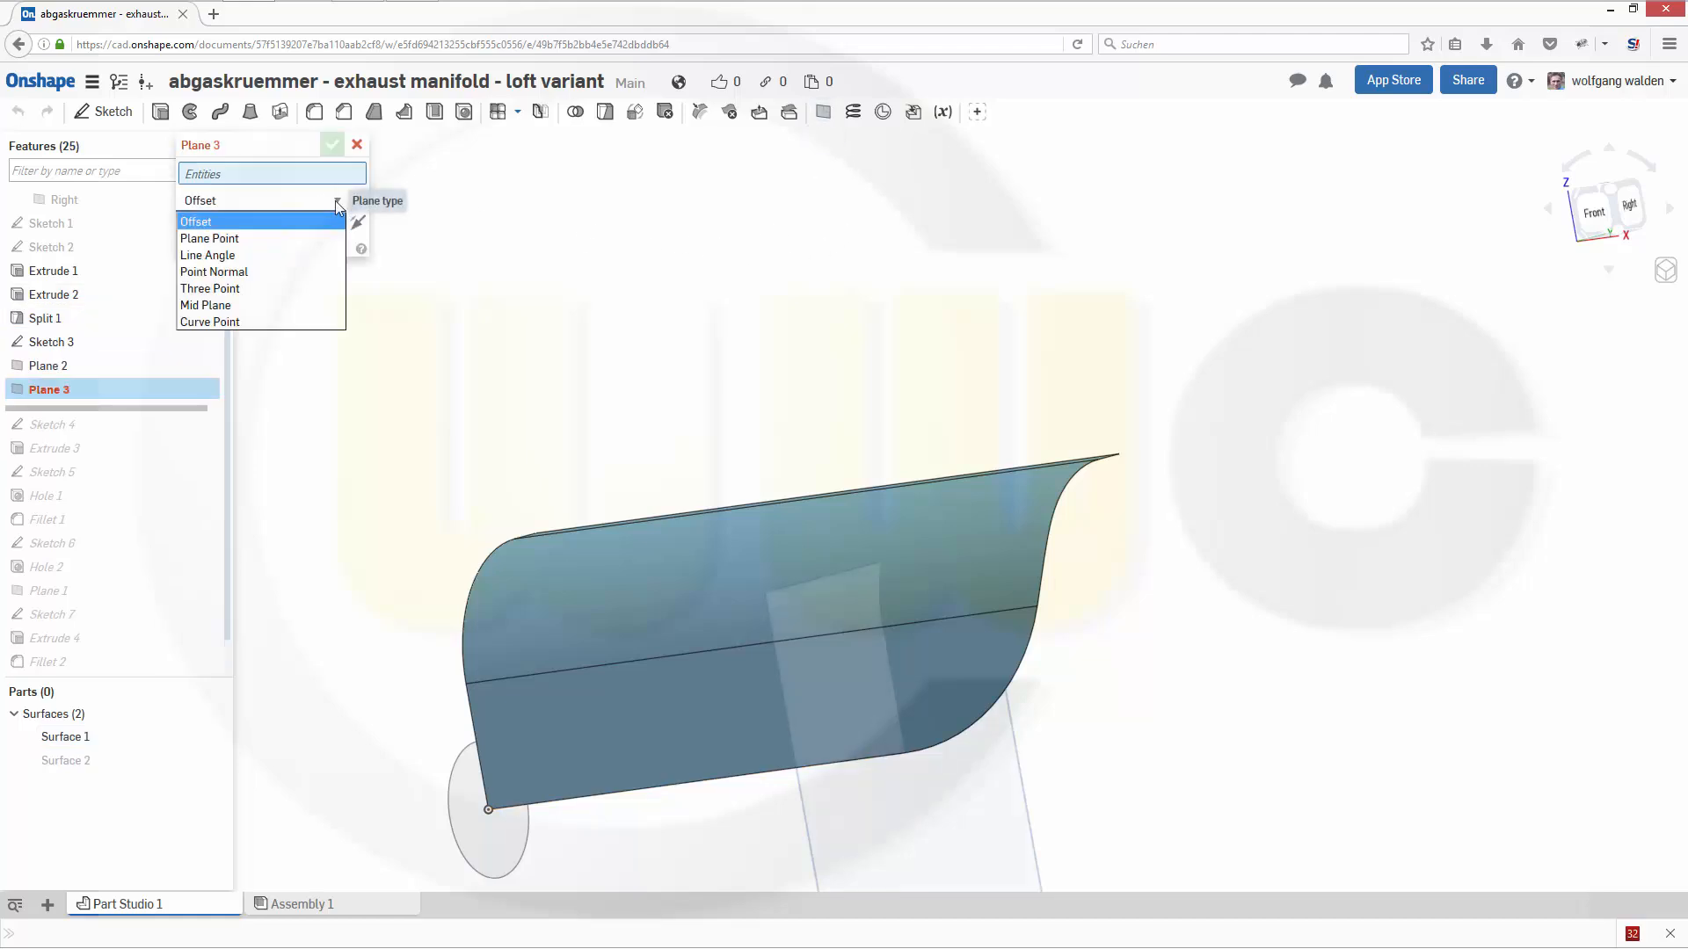
{"action": "left_click", "coordinate": [235, 320]}
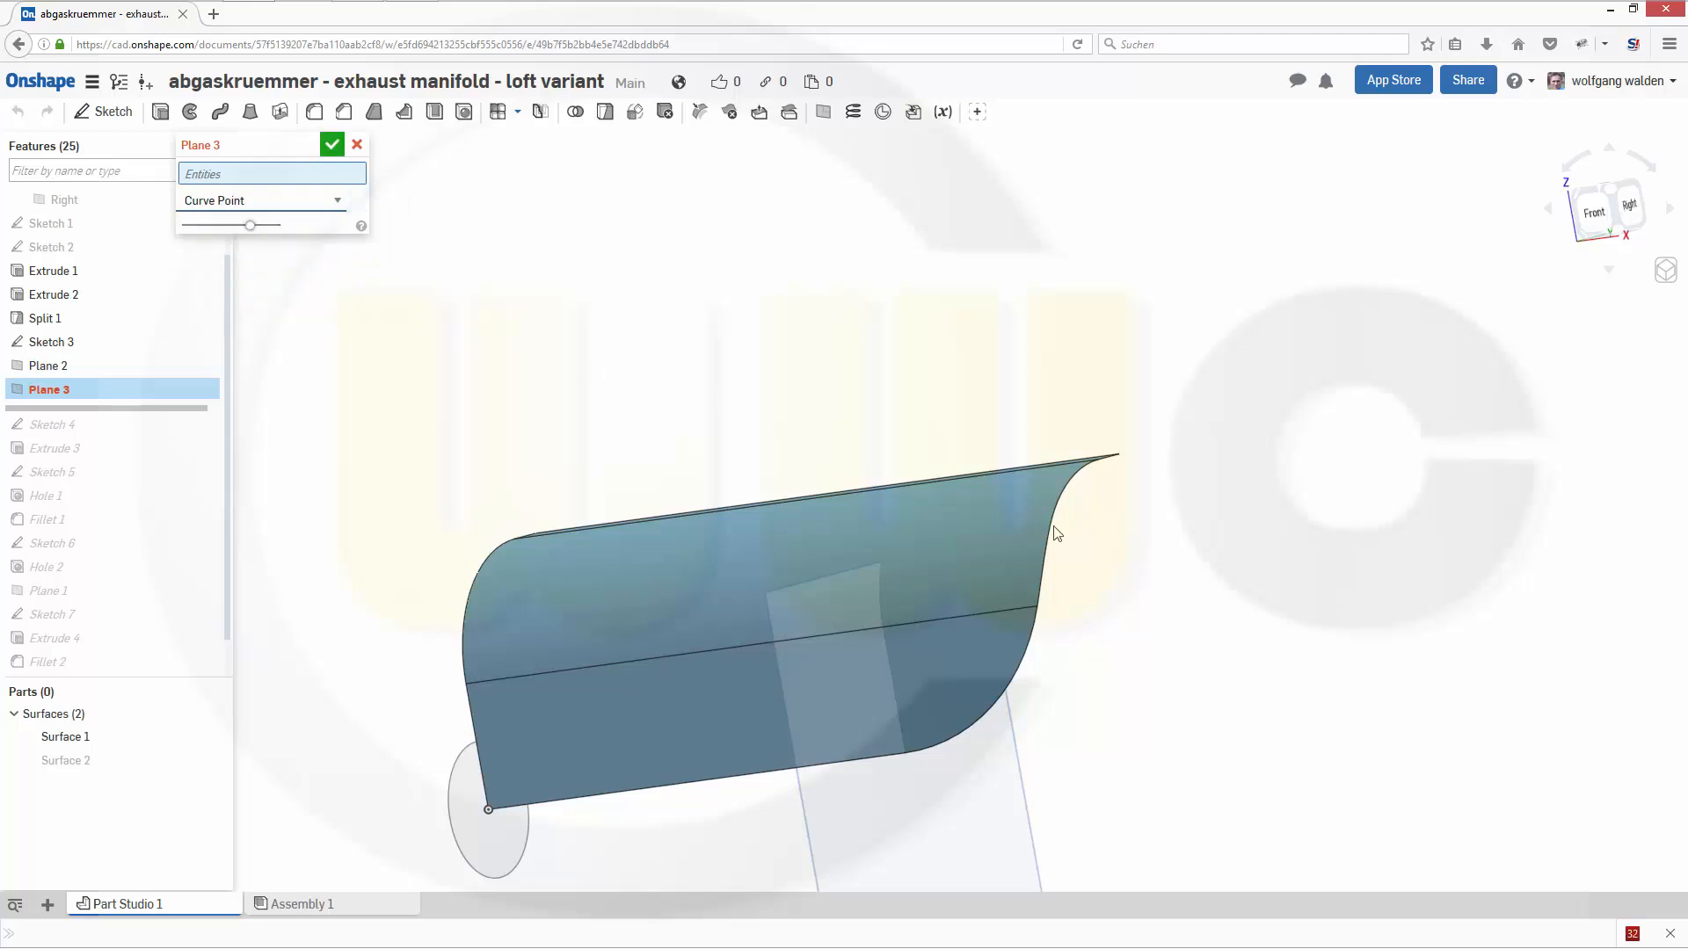
{"action": "left_click", "coordinate": [1053, 615]}
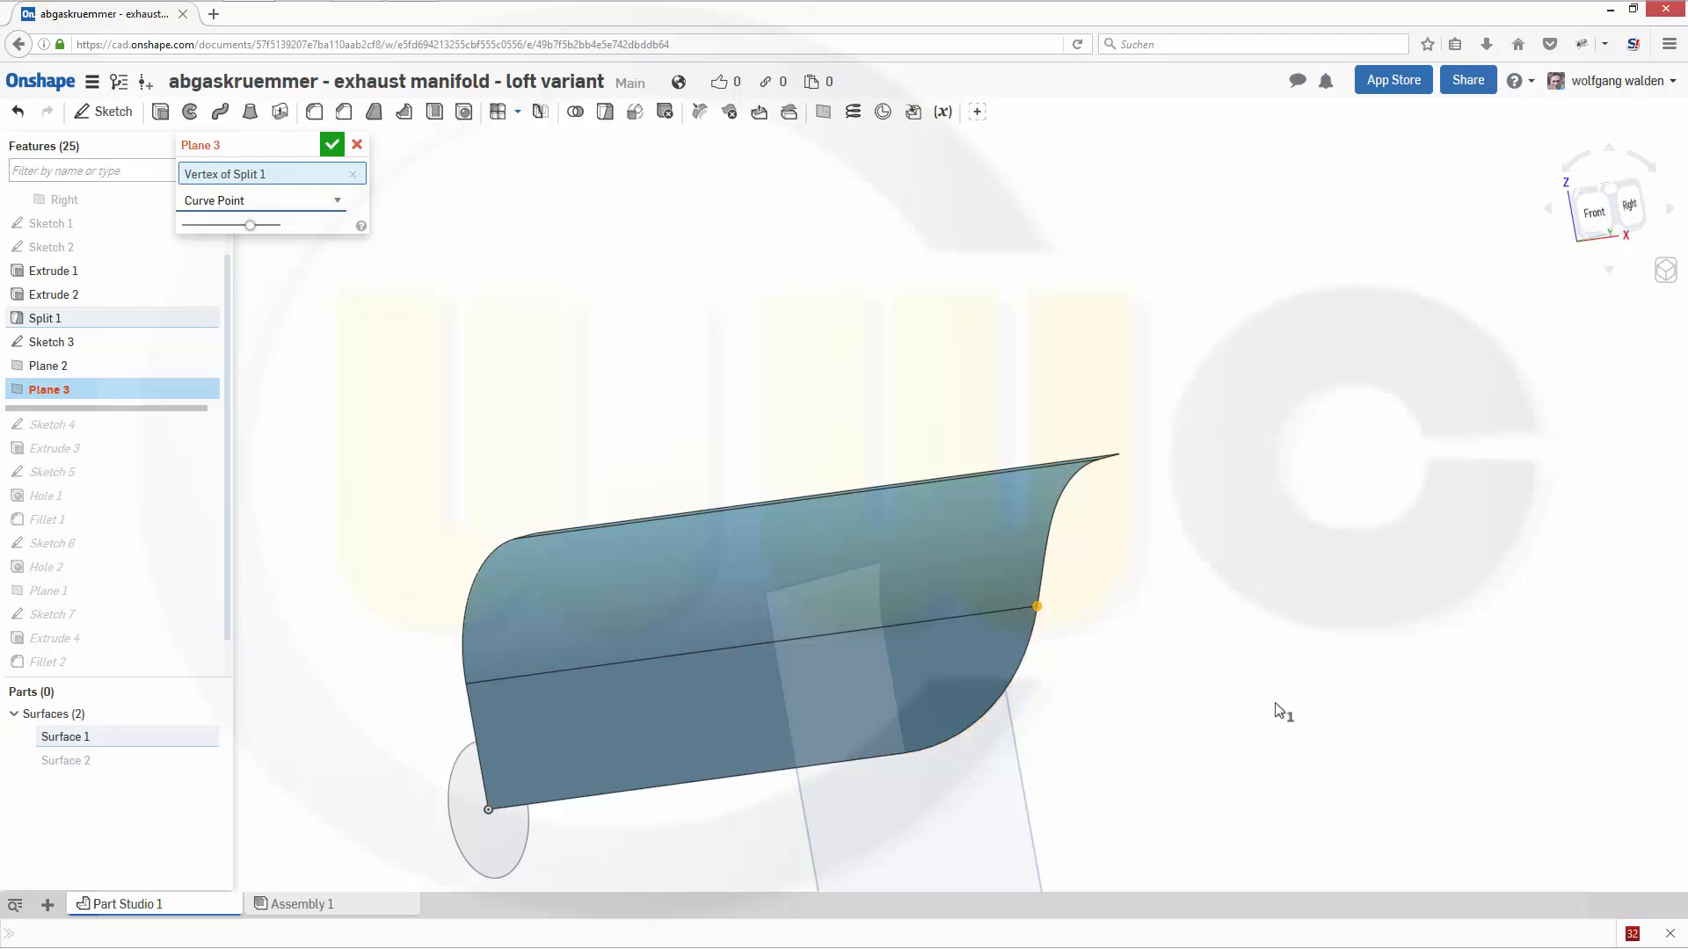
{"action": "left_click", "coordinate": [1038, 648]}
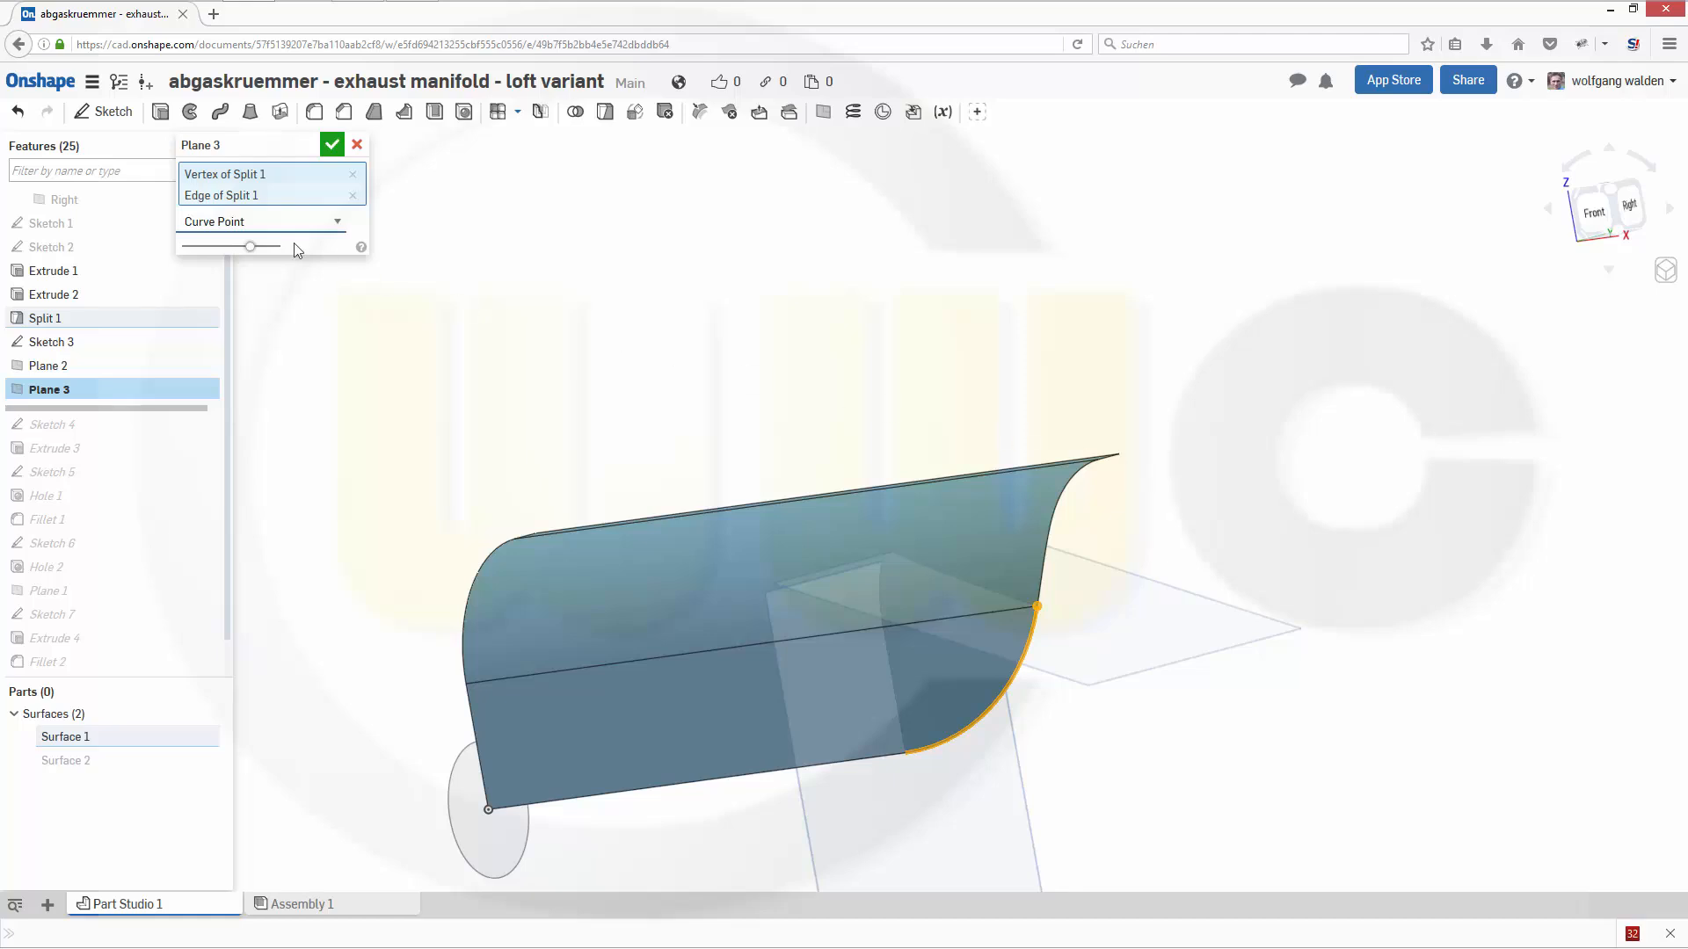
{"action": "left_click", "coordinate": [331, 144]}
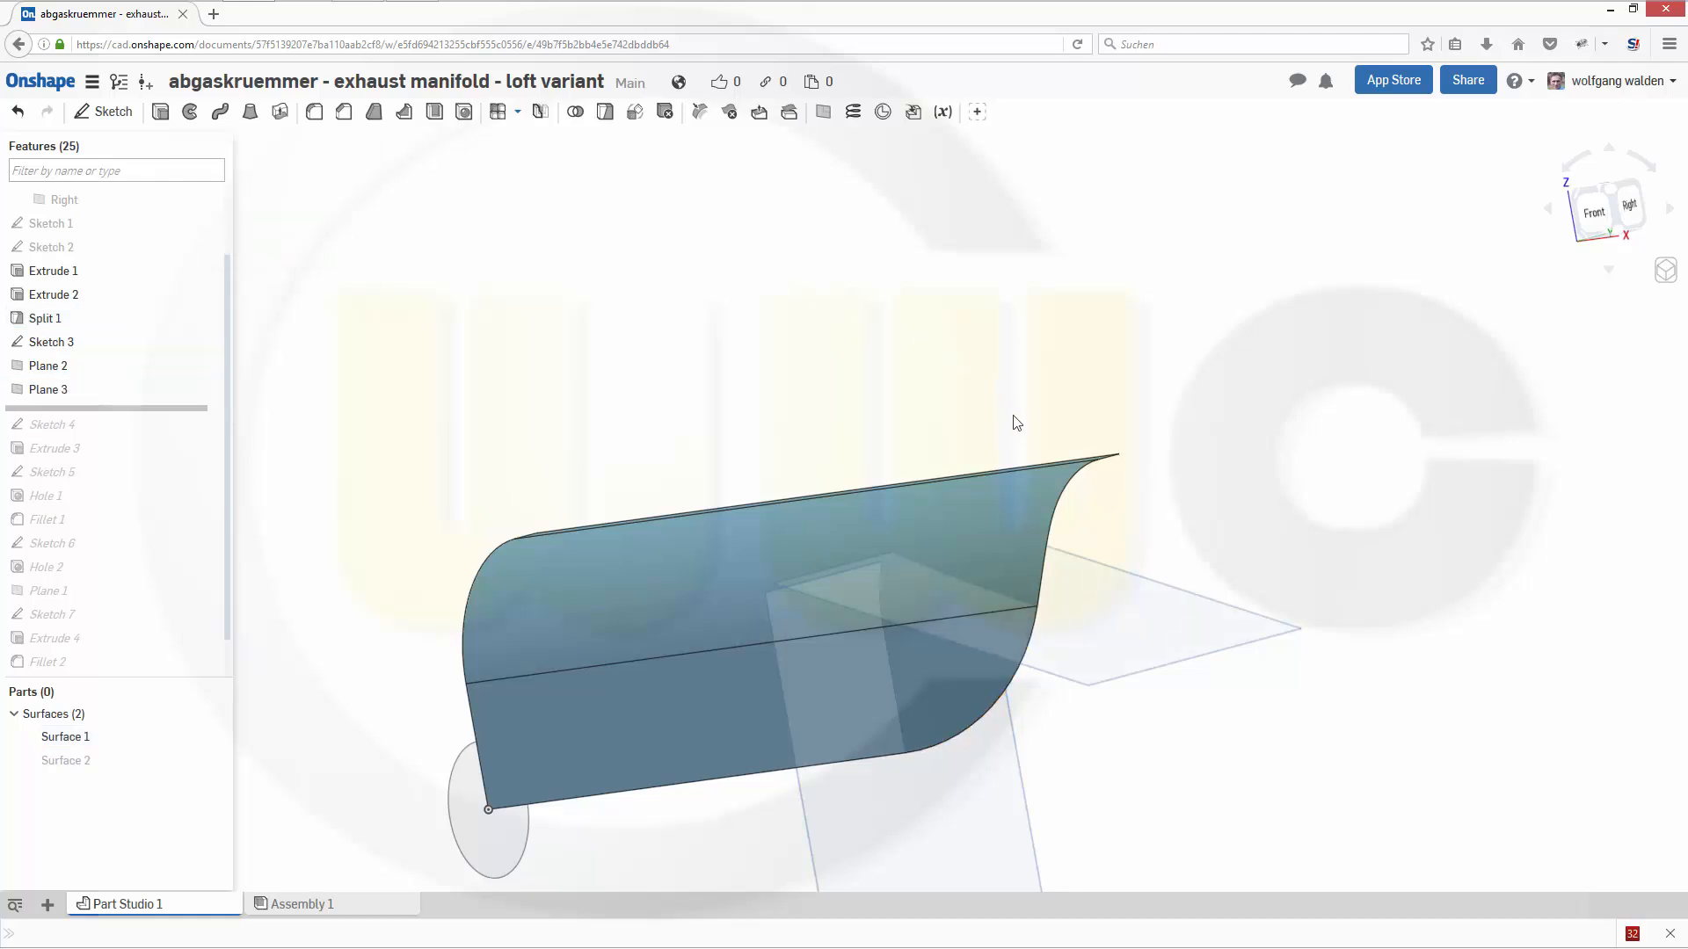
- Create a Curve Point plane at the midpoint of the guide surface's upper arc edge
{"action": "mouse_move", "coordinate": [1010, 415]}
{"action": "right_mouse_down"}
{"action": "mouse_move", "coordinate": [980, 440]}
{"action": "mouse_move", "coordinate": [1003, 424]}
{"action": "right_mouse_up"}
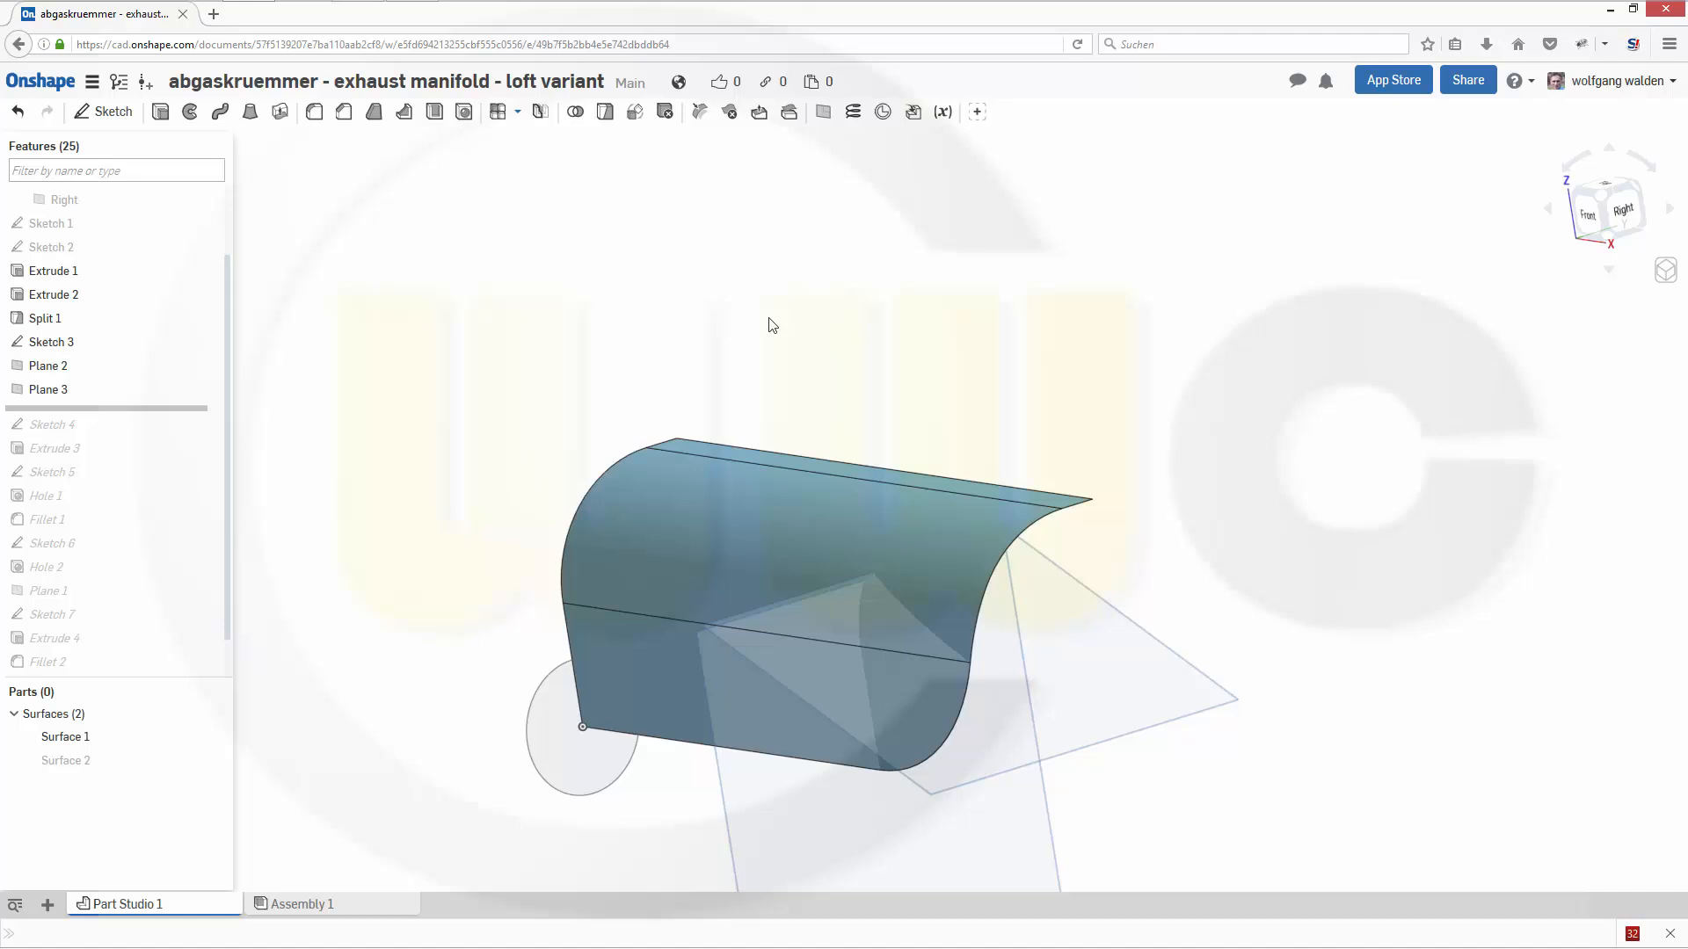
{"action": "left_click", "coordinate": [823, 112]}
{"action": "left_click", "coordinate": [334, 204]}
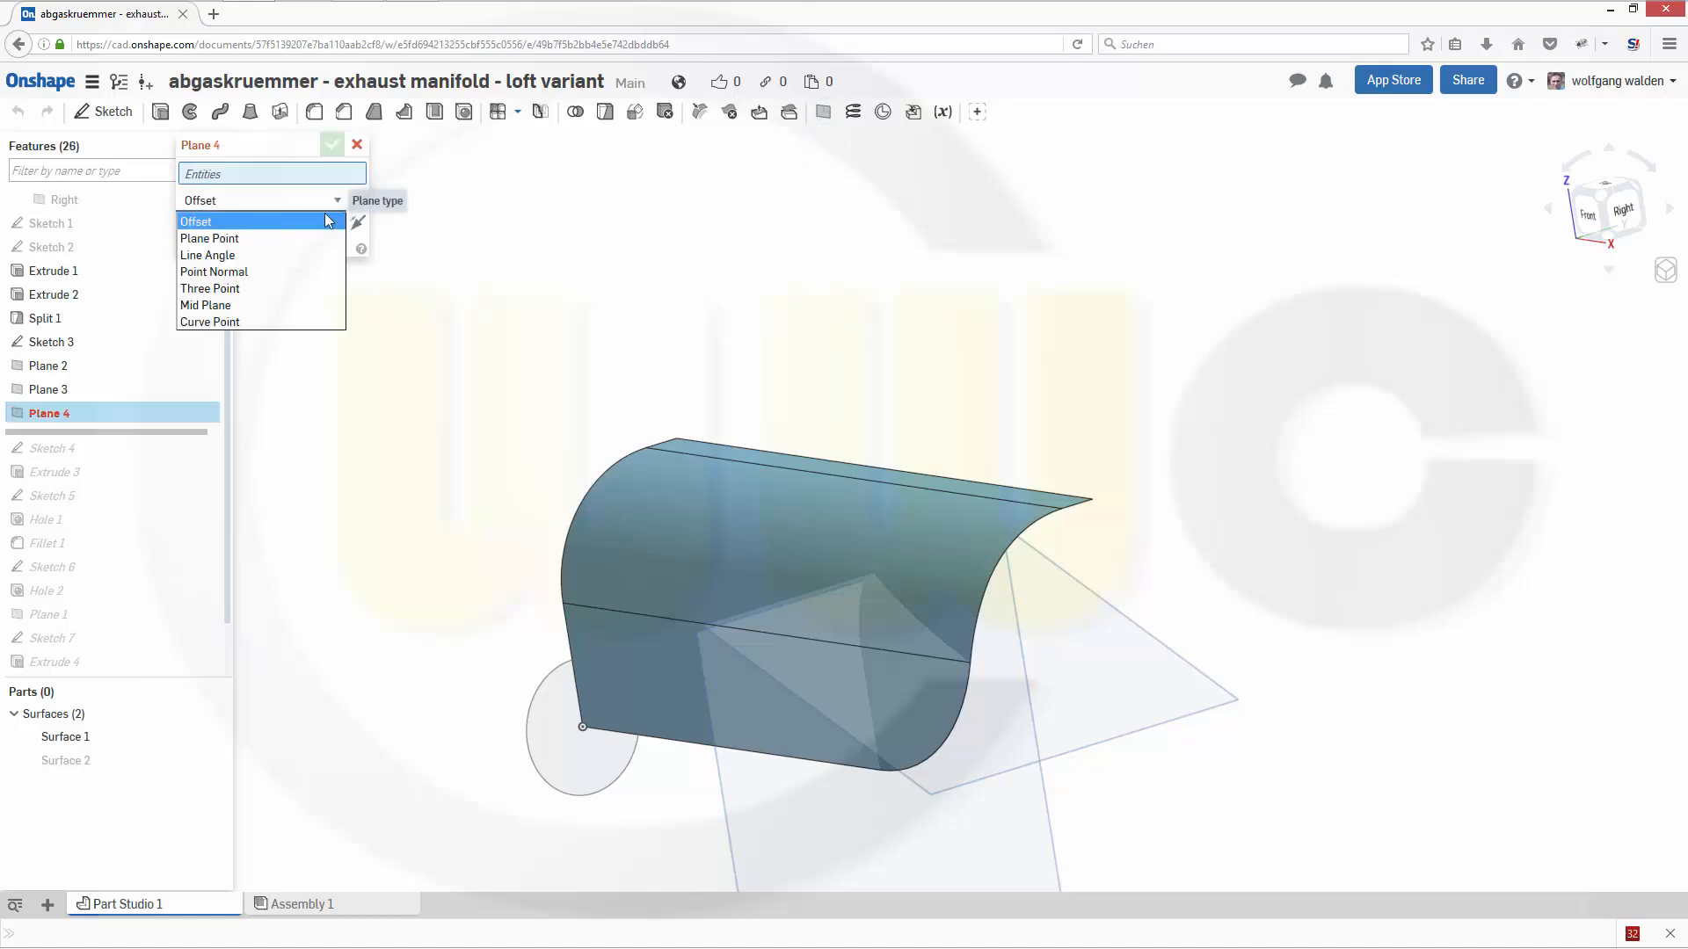
{"action": "left_click", "coordinate": [279, 321]}
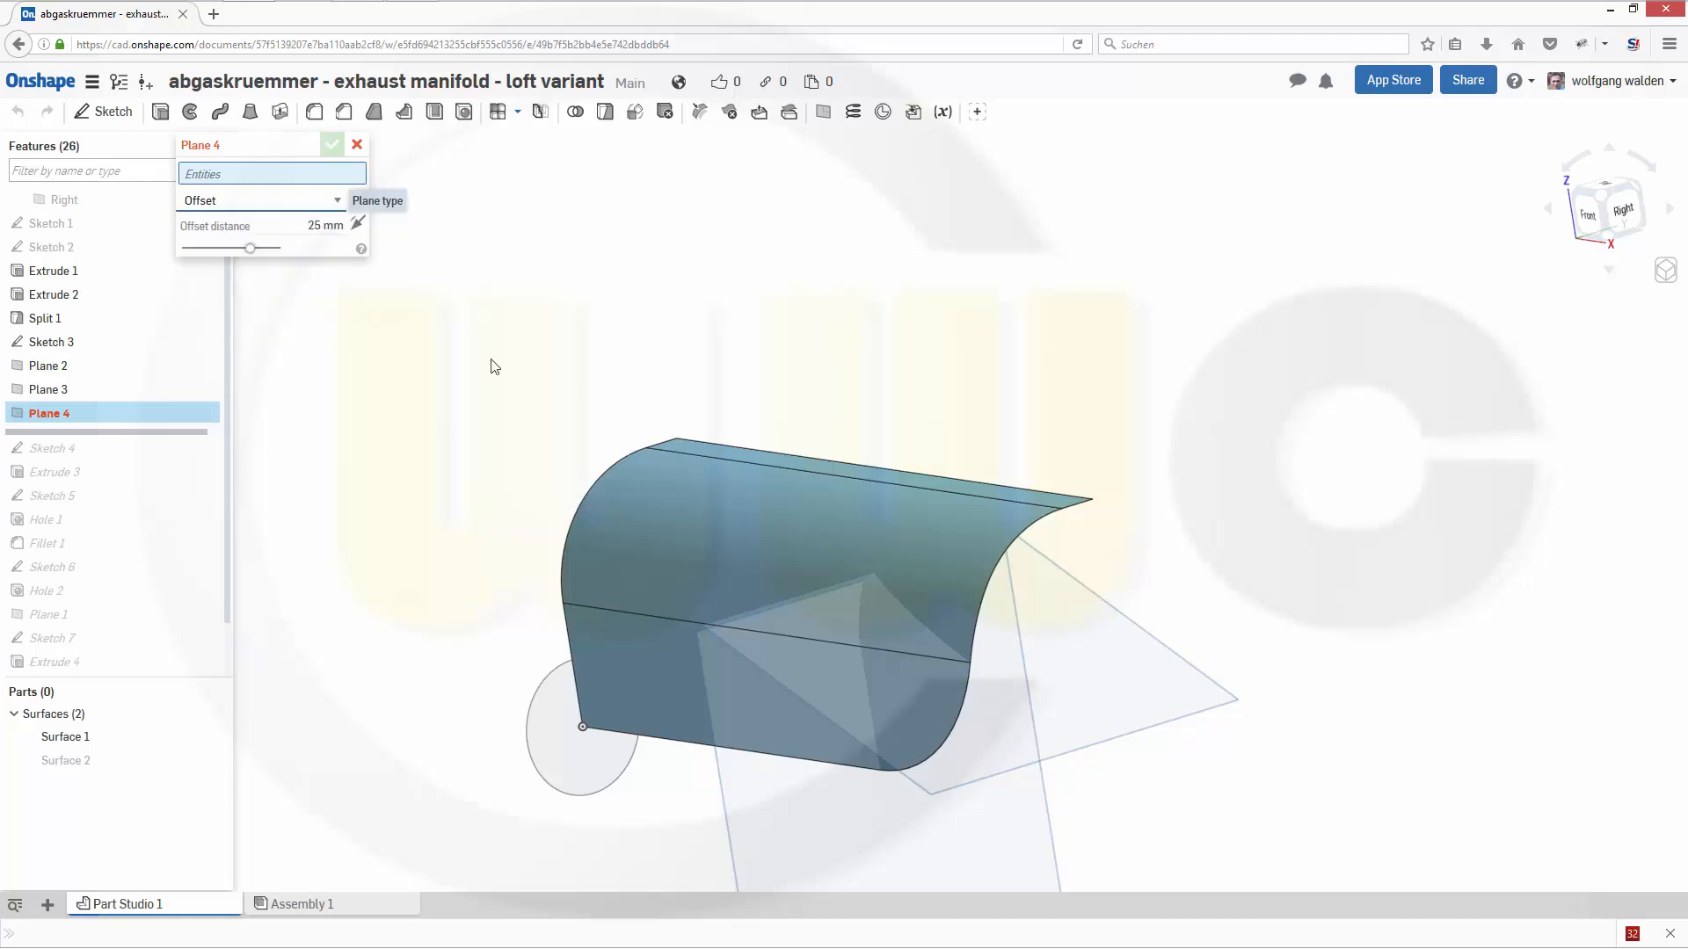
{"action": "left_click", "coordinate": [1021, 538]}
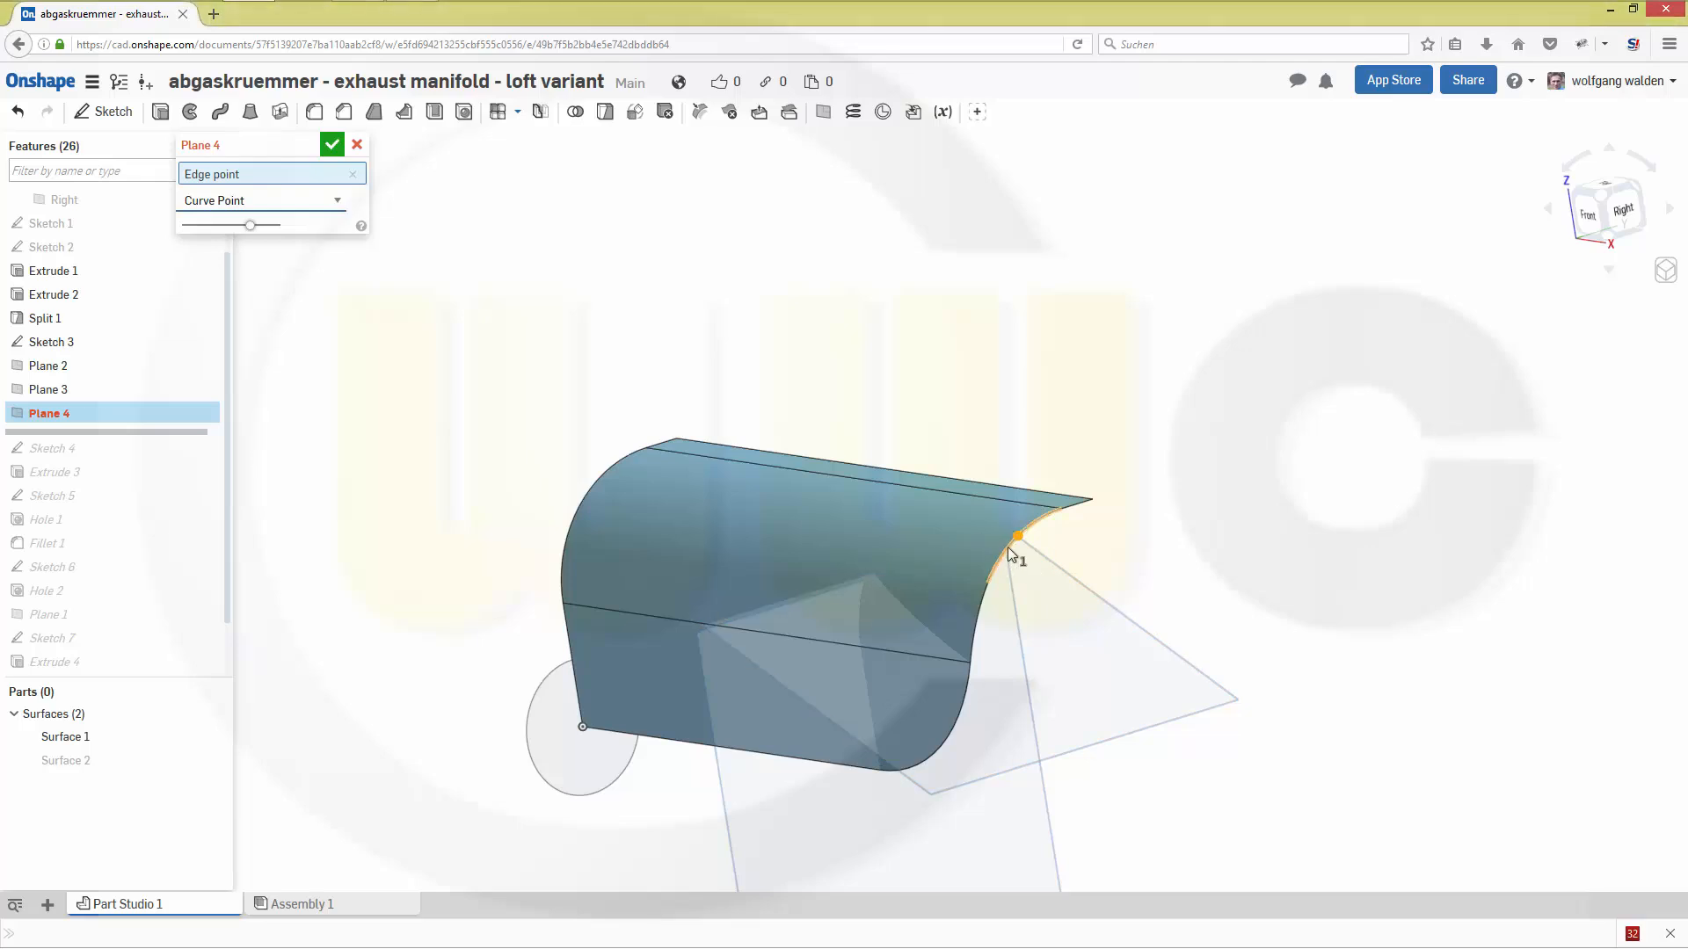
{"action": "left_click", "coordinate": [1007, 546]}
{"action": "right_click_drag", "start_coordinate": [1222, 508], "coordinate": [1201, 506]}
{"action": "left_click", "coordinate": [333, 147]}
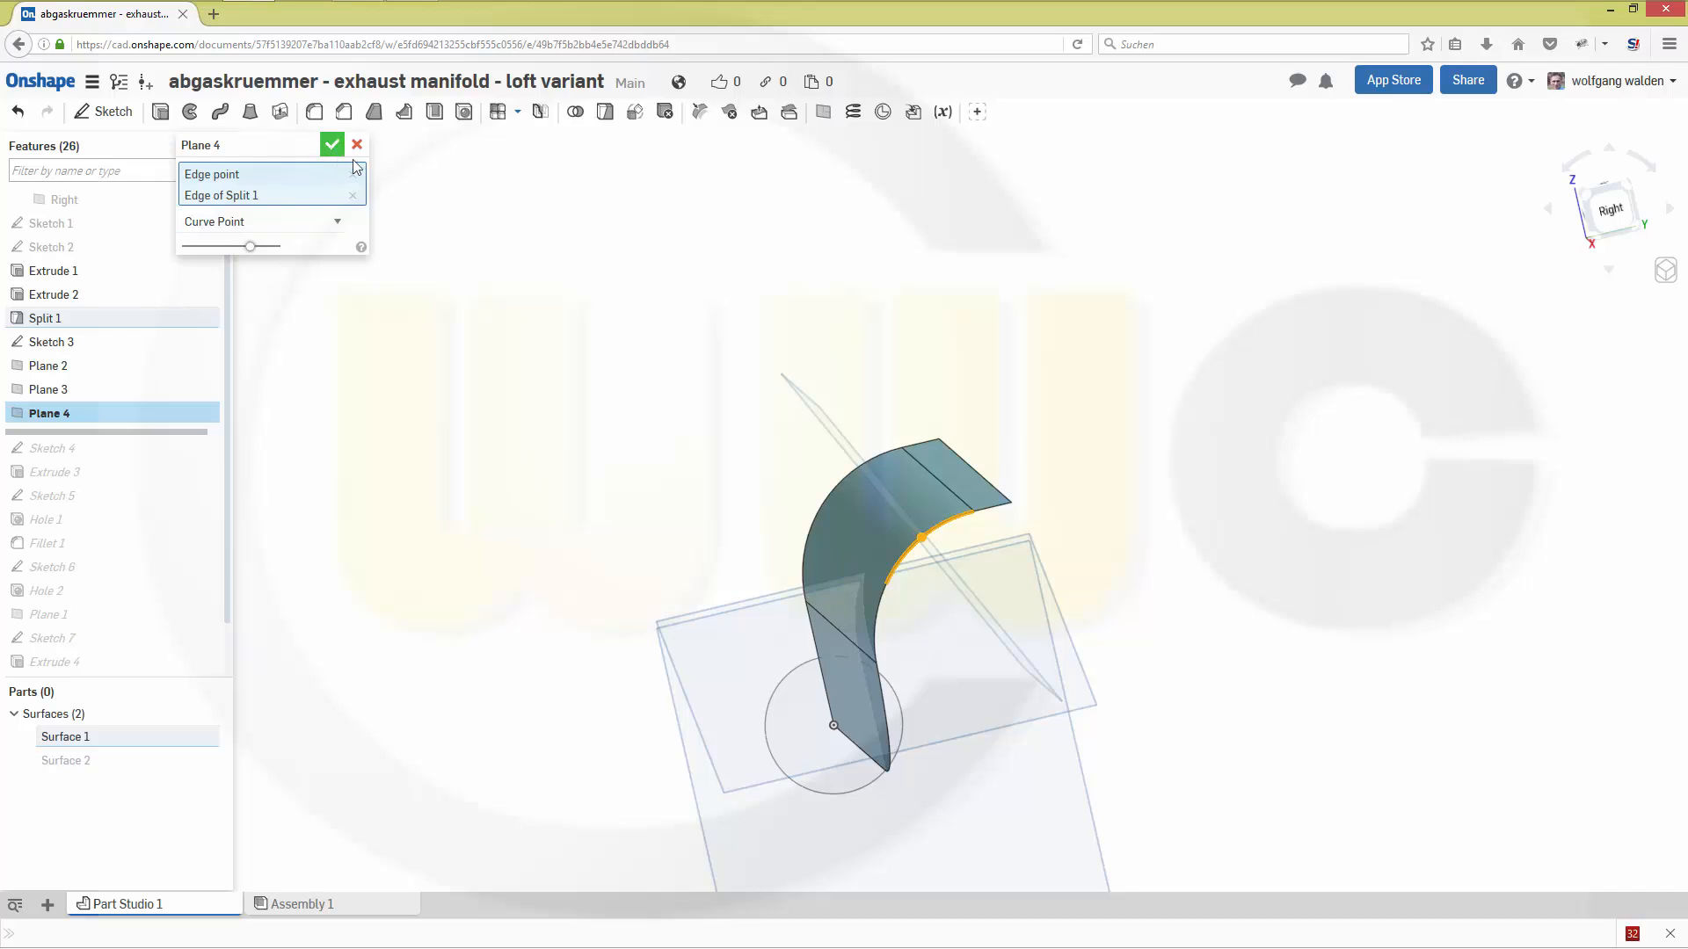
- Create a Curve Point plane on the guide surface's upper arc edge, at the vertex where it meets the short straight end
{"action": "right_click_drag", "start_coordinate": [961, 313], "coordinate": [1058, 442]}
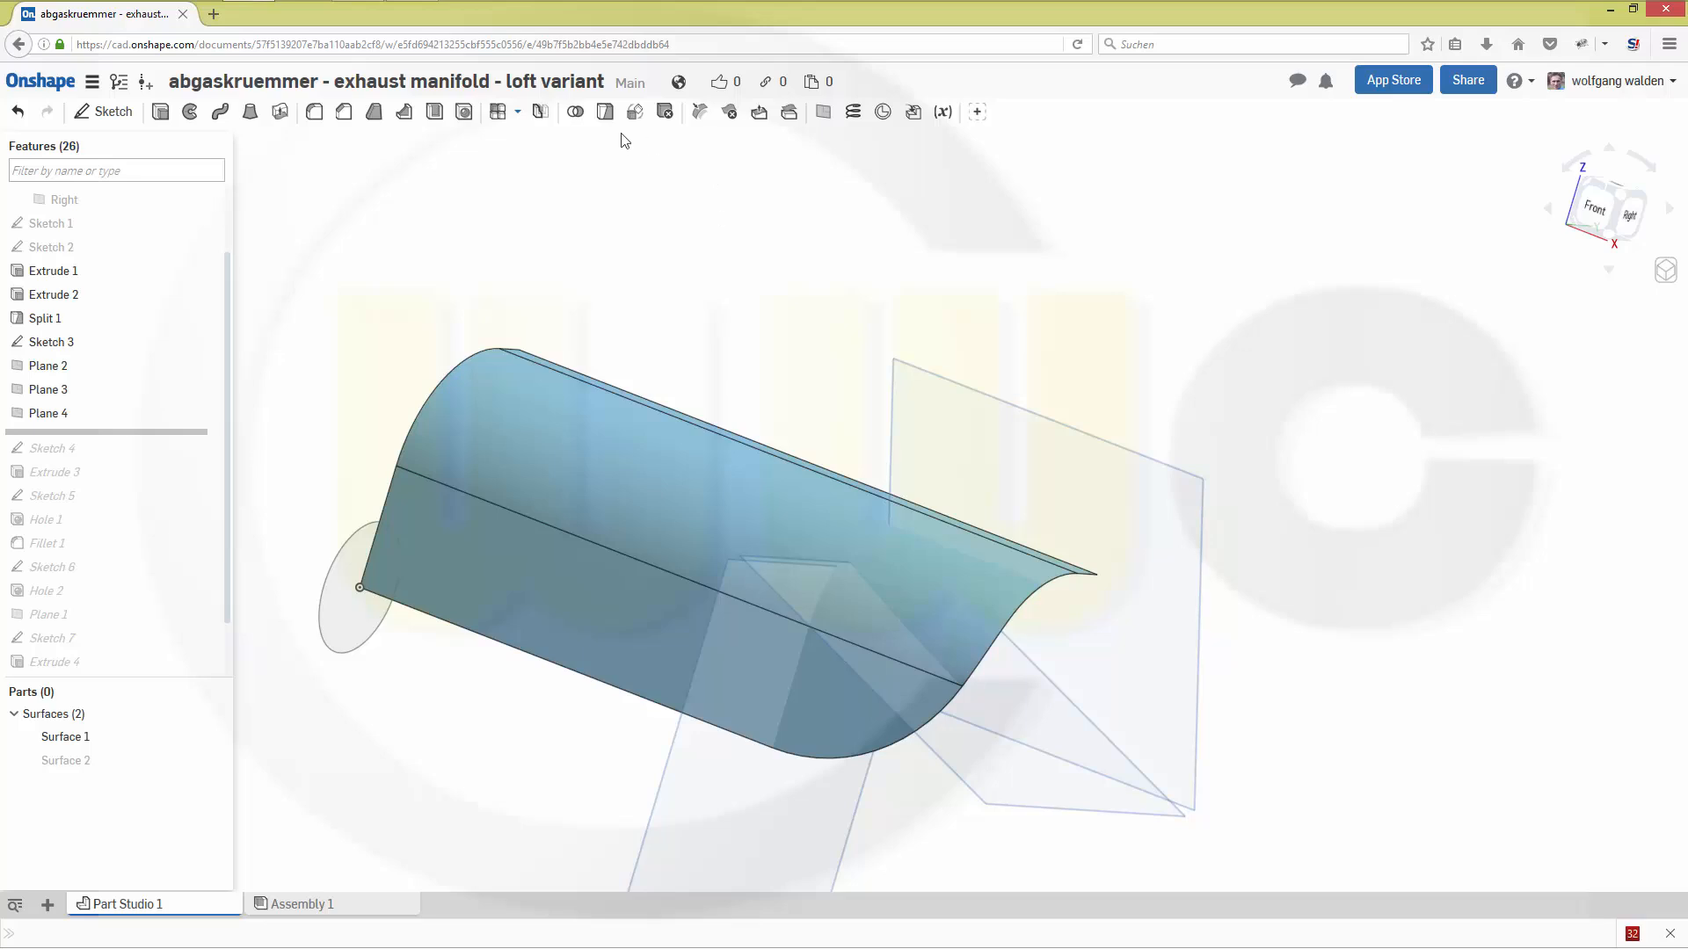
{"action": "left_click", "coordinate": [823, 112]}
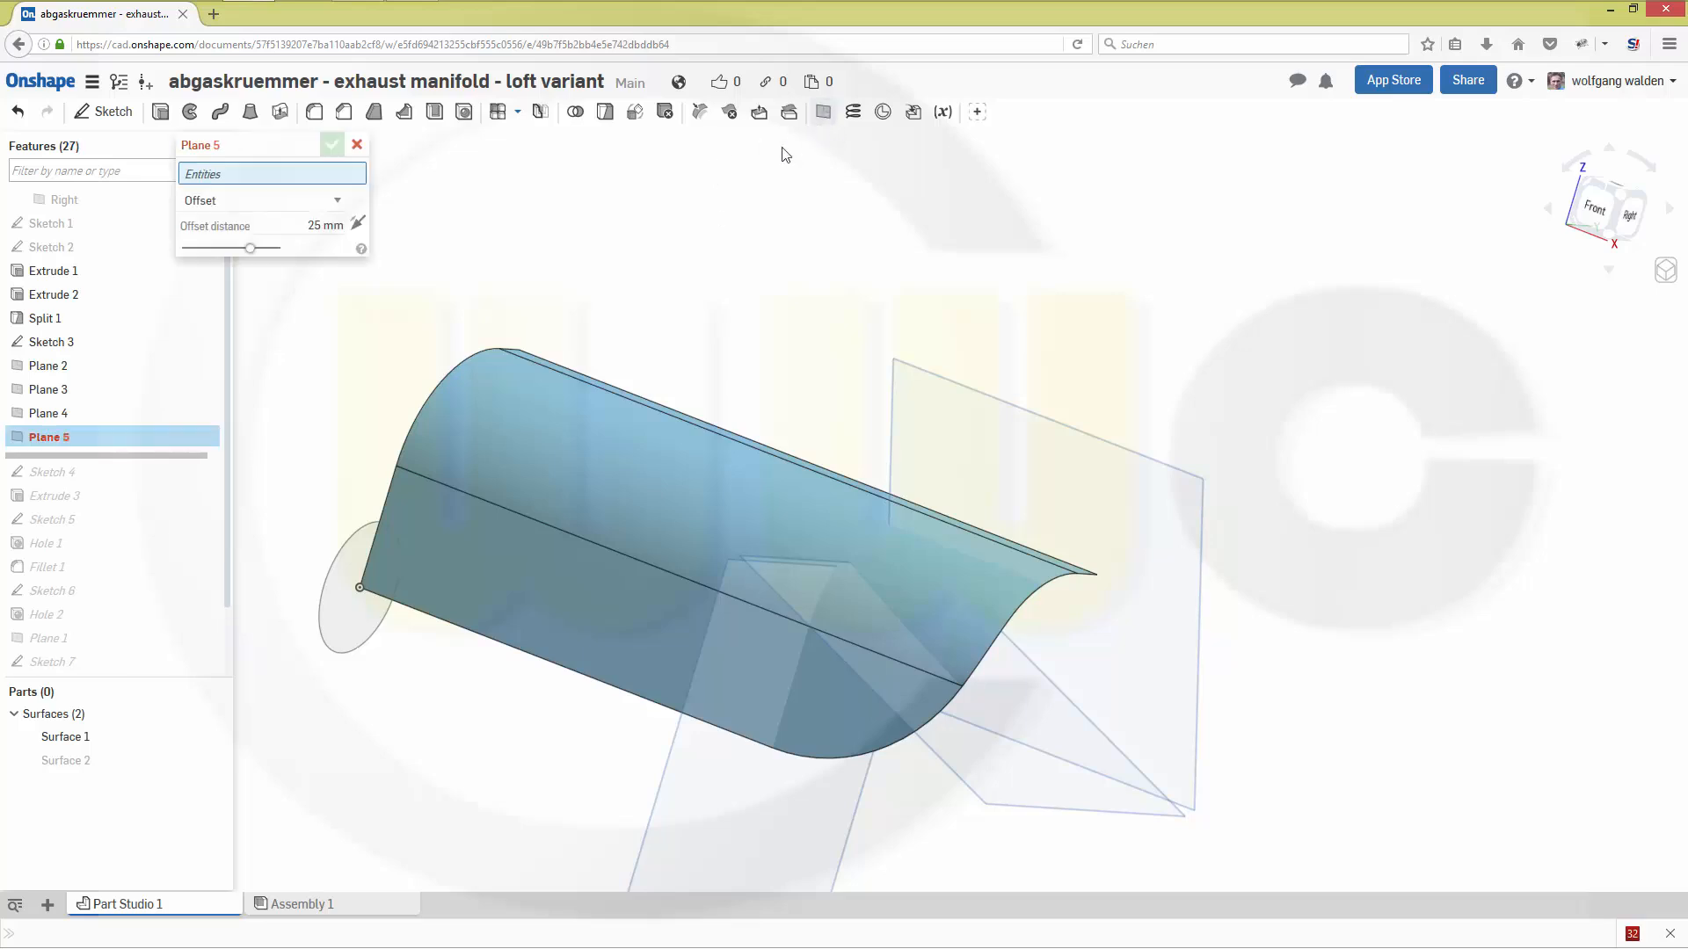
{"action": "left_click", "coordinate": [338, 202]}
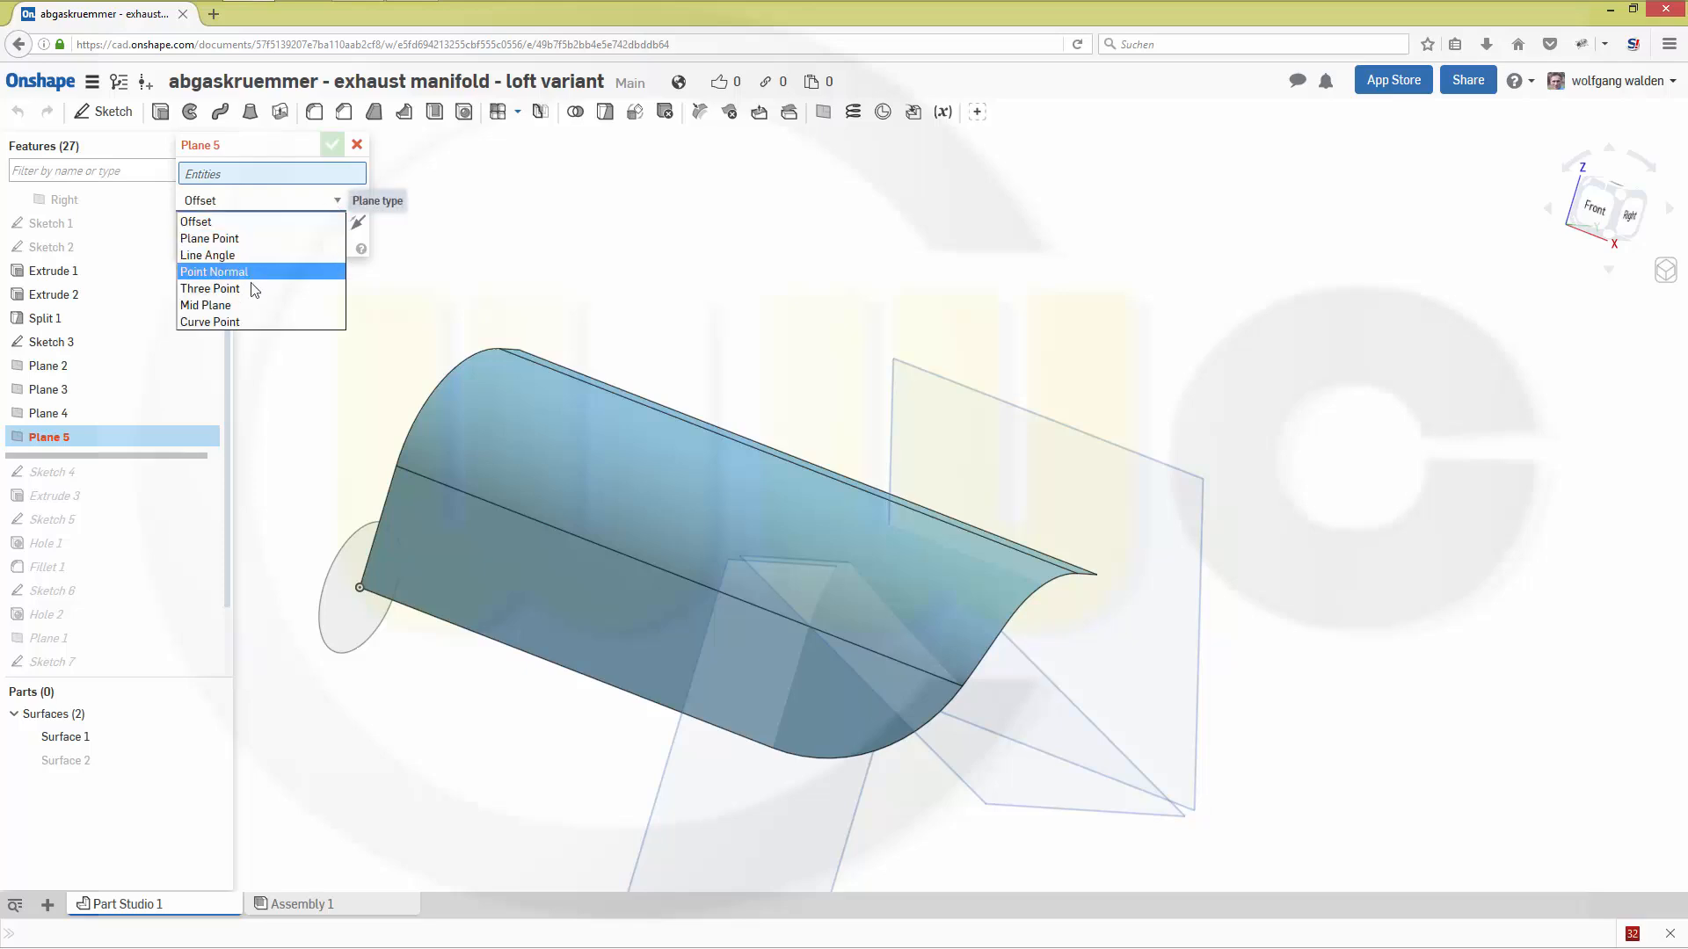
{"action": "left_click", "coordinate": [238, 321]}
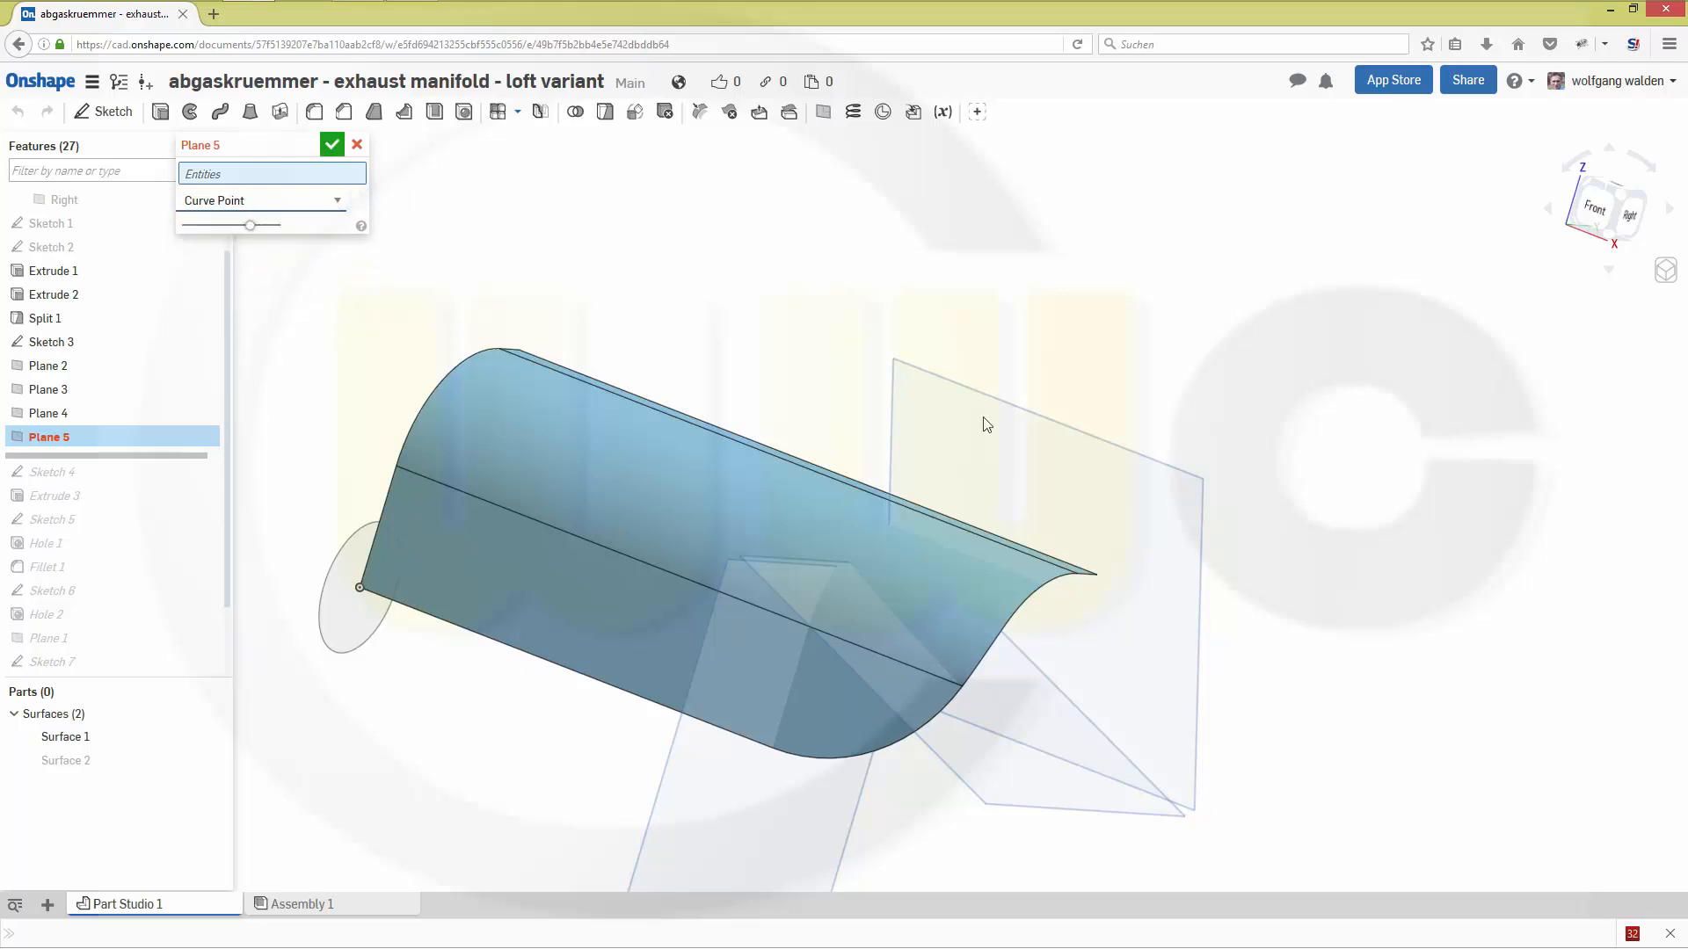
{"action": "key", "text": "shift+4"}
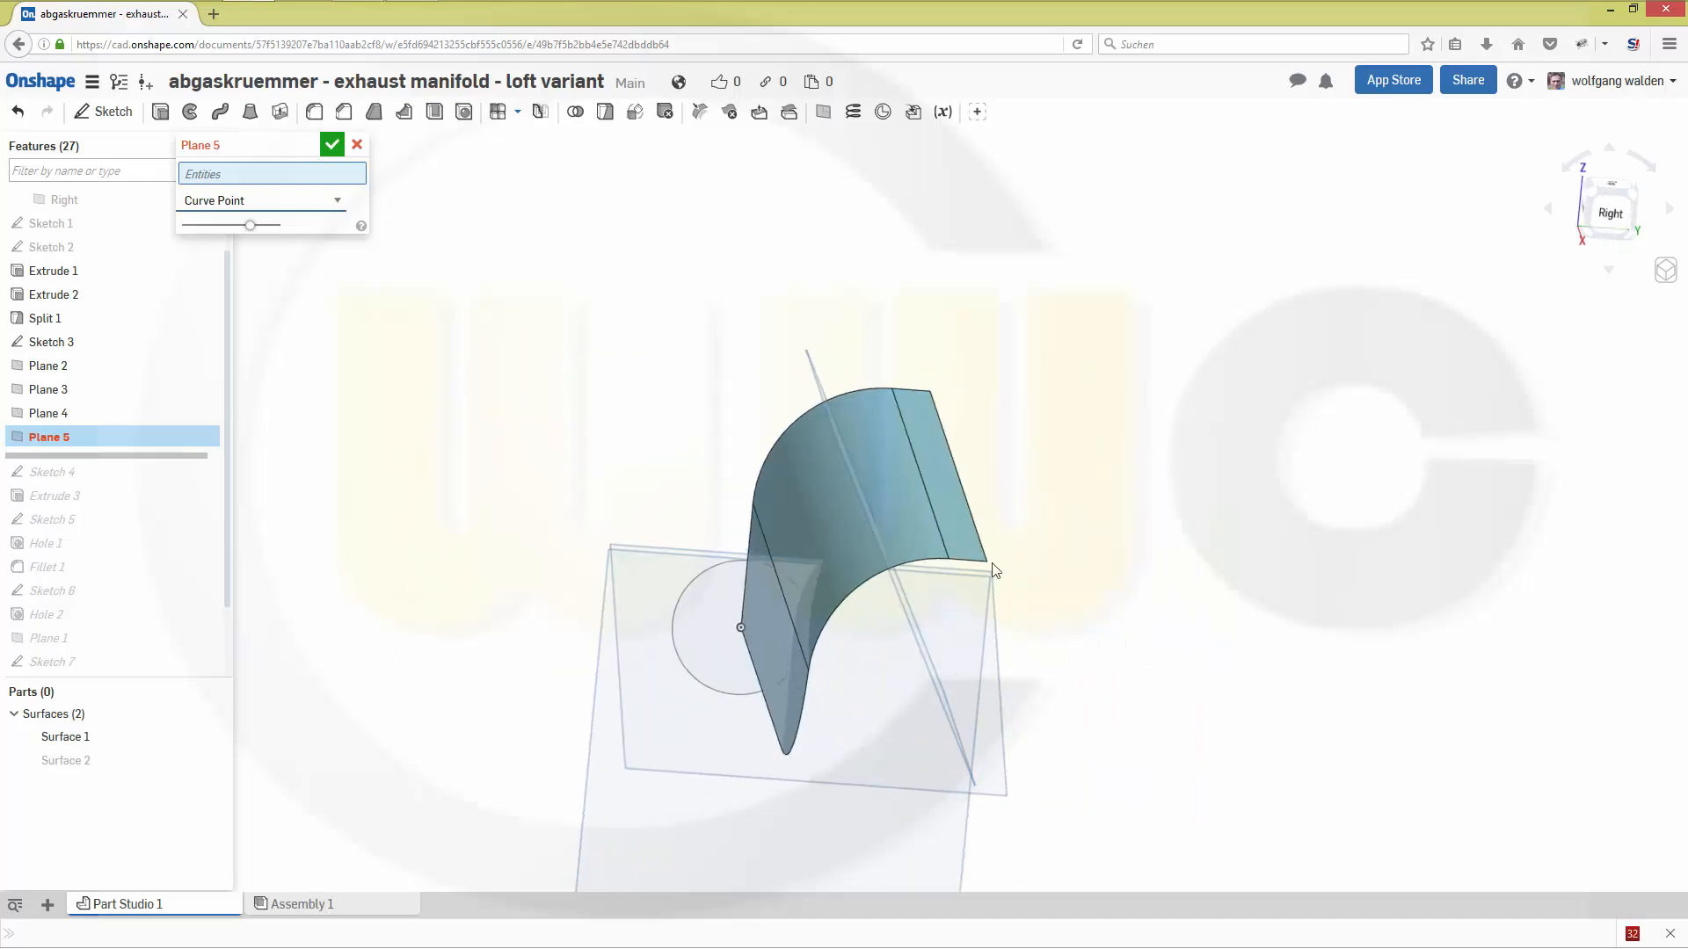
{"action": "left_click", "coordinate": [948, 560]}
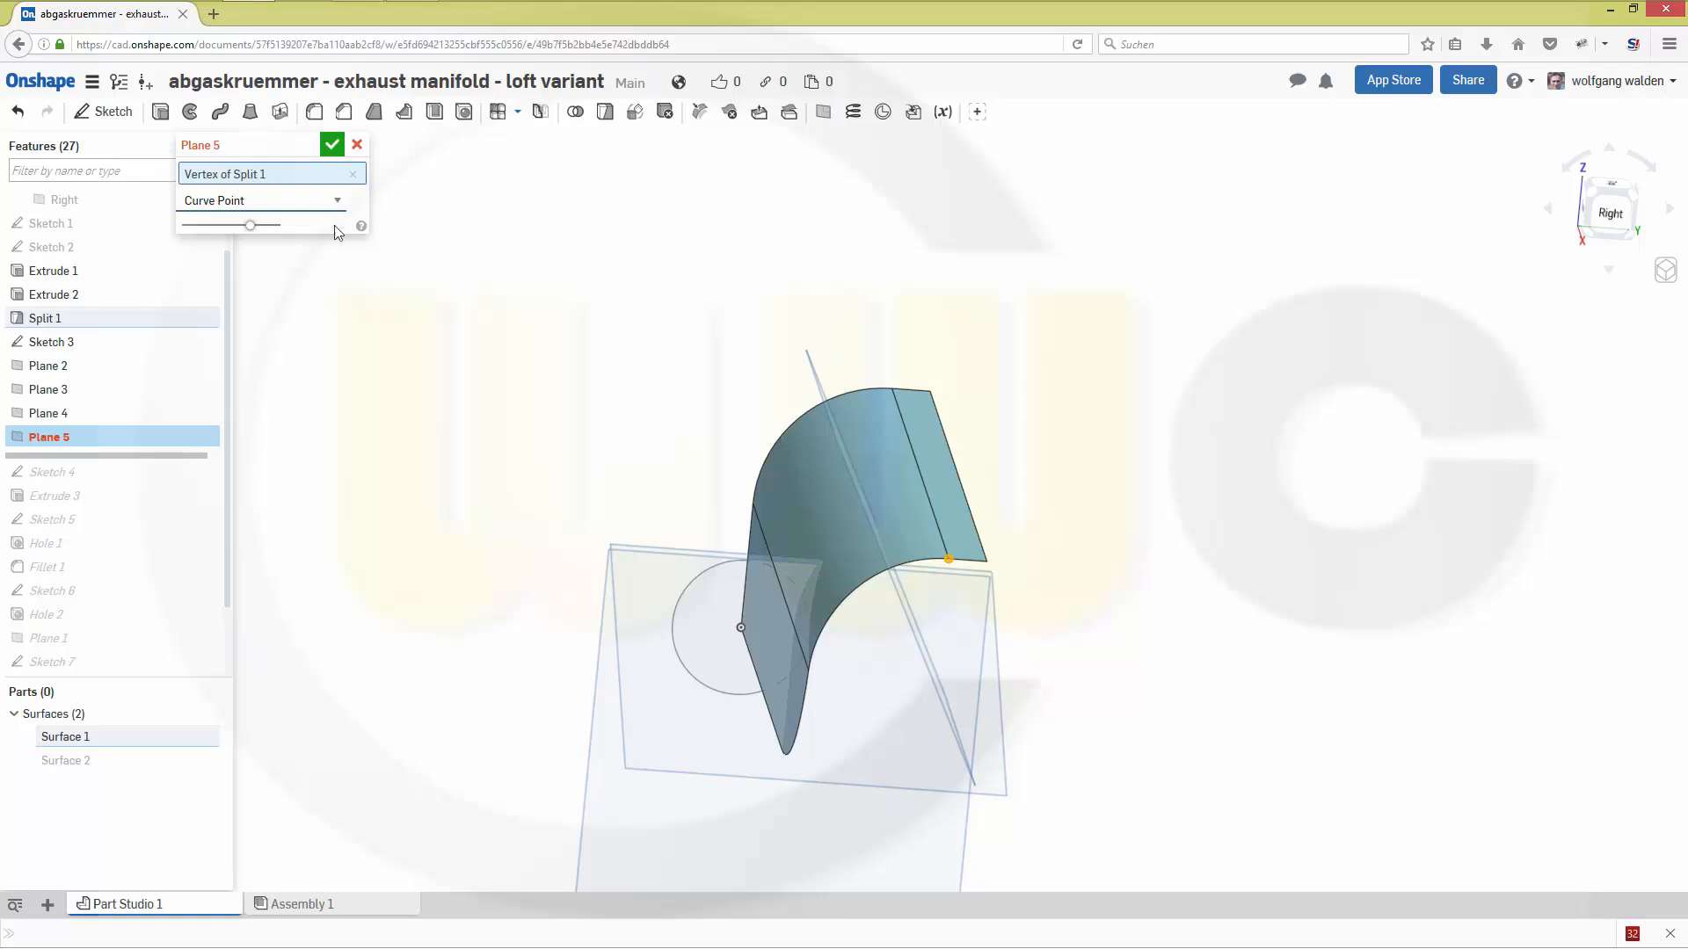
{"action": "left_click", "coordinate": [920, 561]}
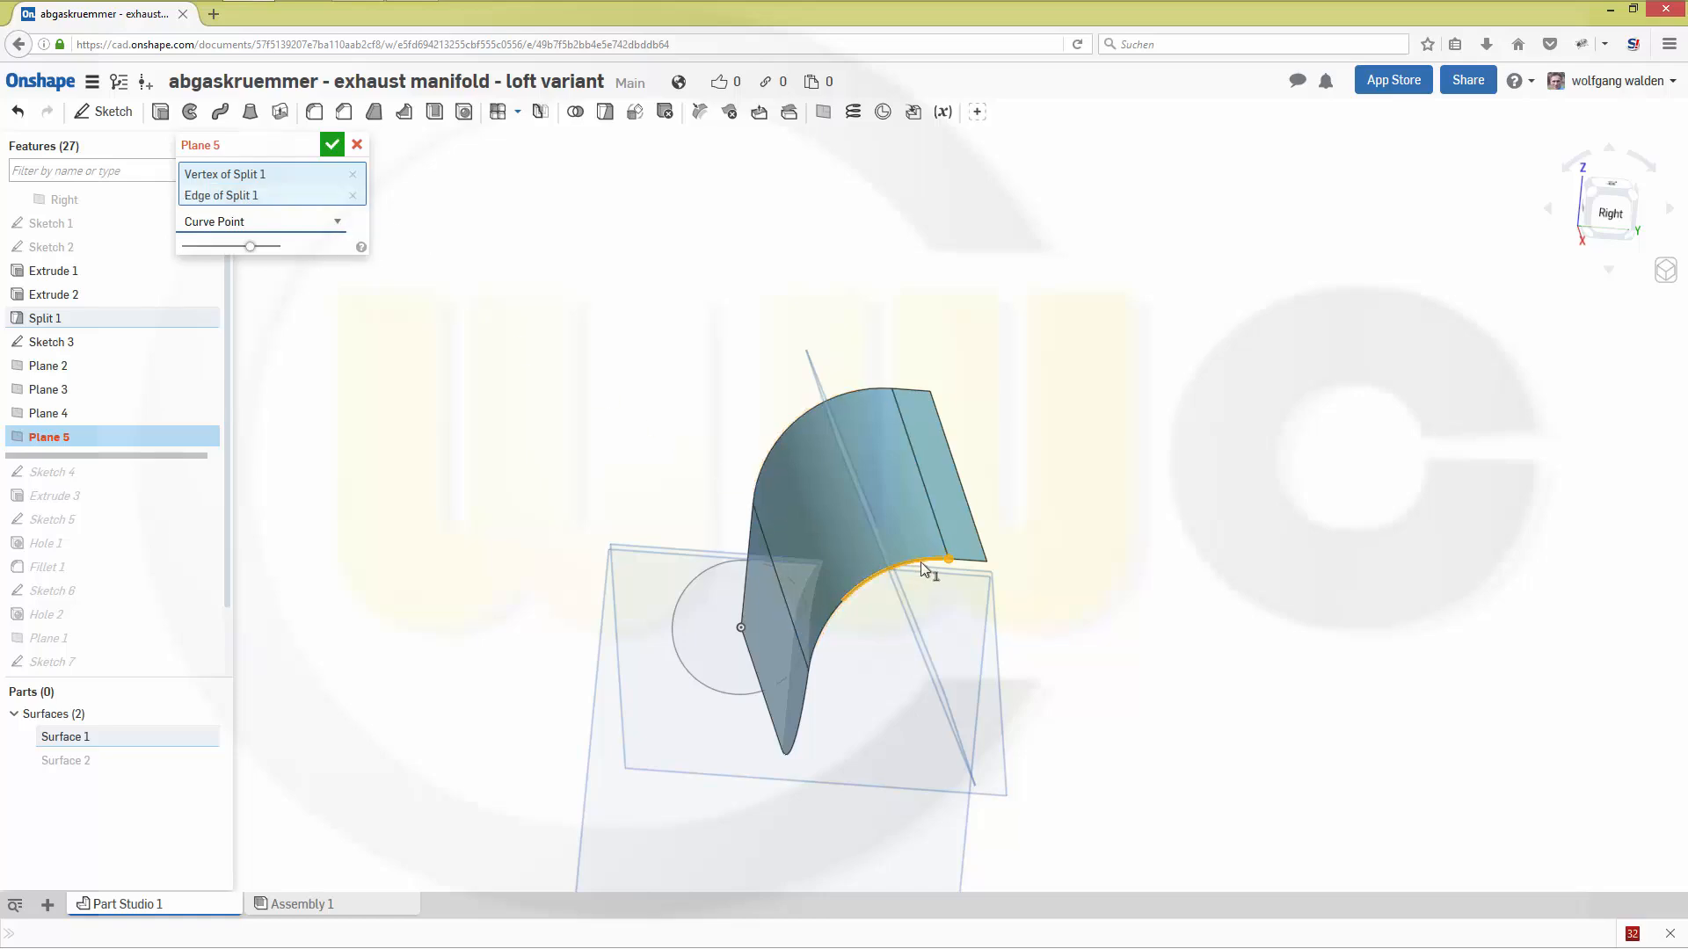
{"action": "left_click", "coordinate": [331, 145]}
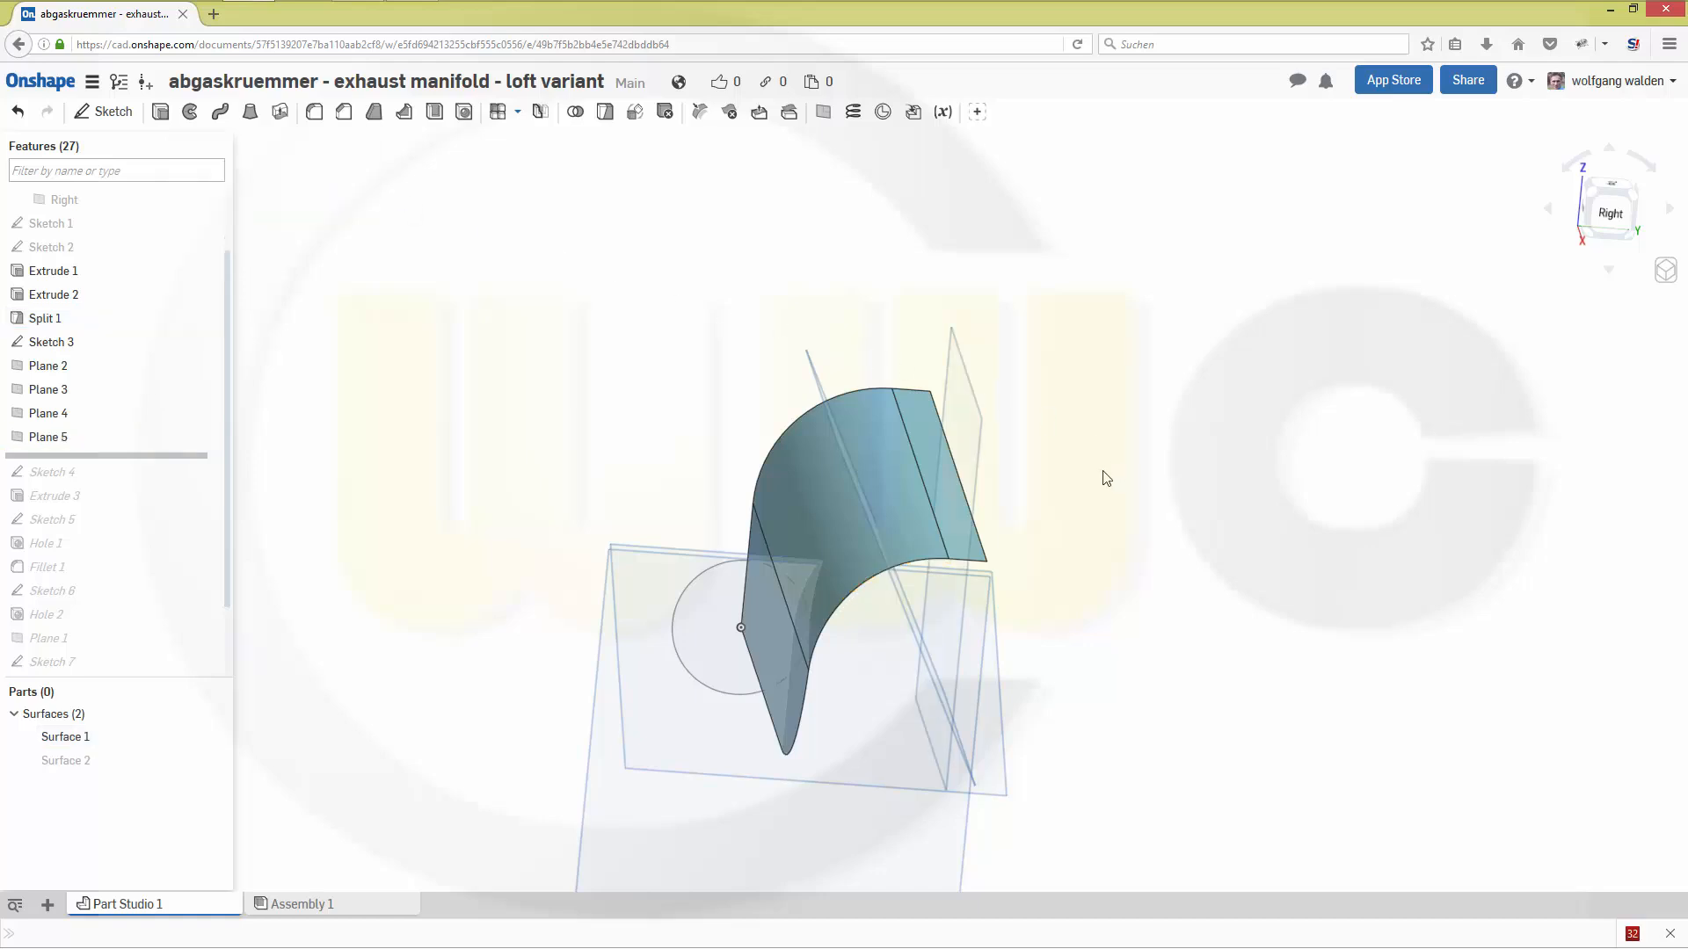
{"action": "mouse_move", "coordinate": [1103, 473]}
{"action": "right_mouse_down"}
{"action": "mouse_move", "coordinate": [1103, 458]}
{"action": "mouse_move", "coordinate": [1096, 492]}
{"action": "right_mouse_up"}
{"action": "scroll", "coordinate": [1095, 492], "scroll_direction": "down", "scroll_amount": 3}
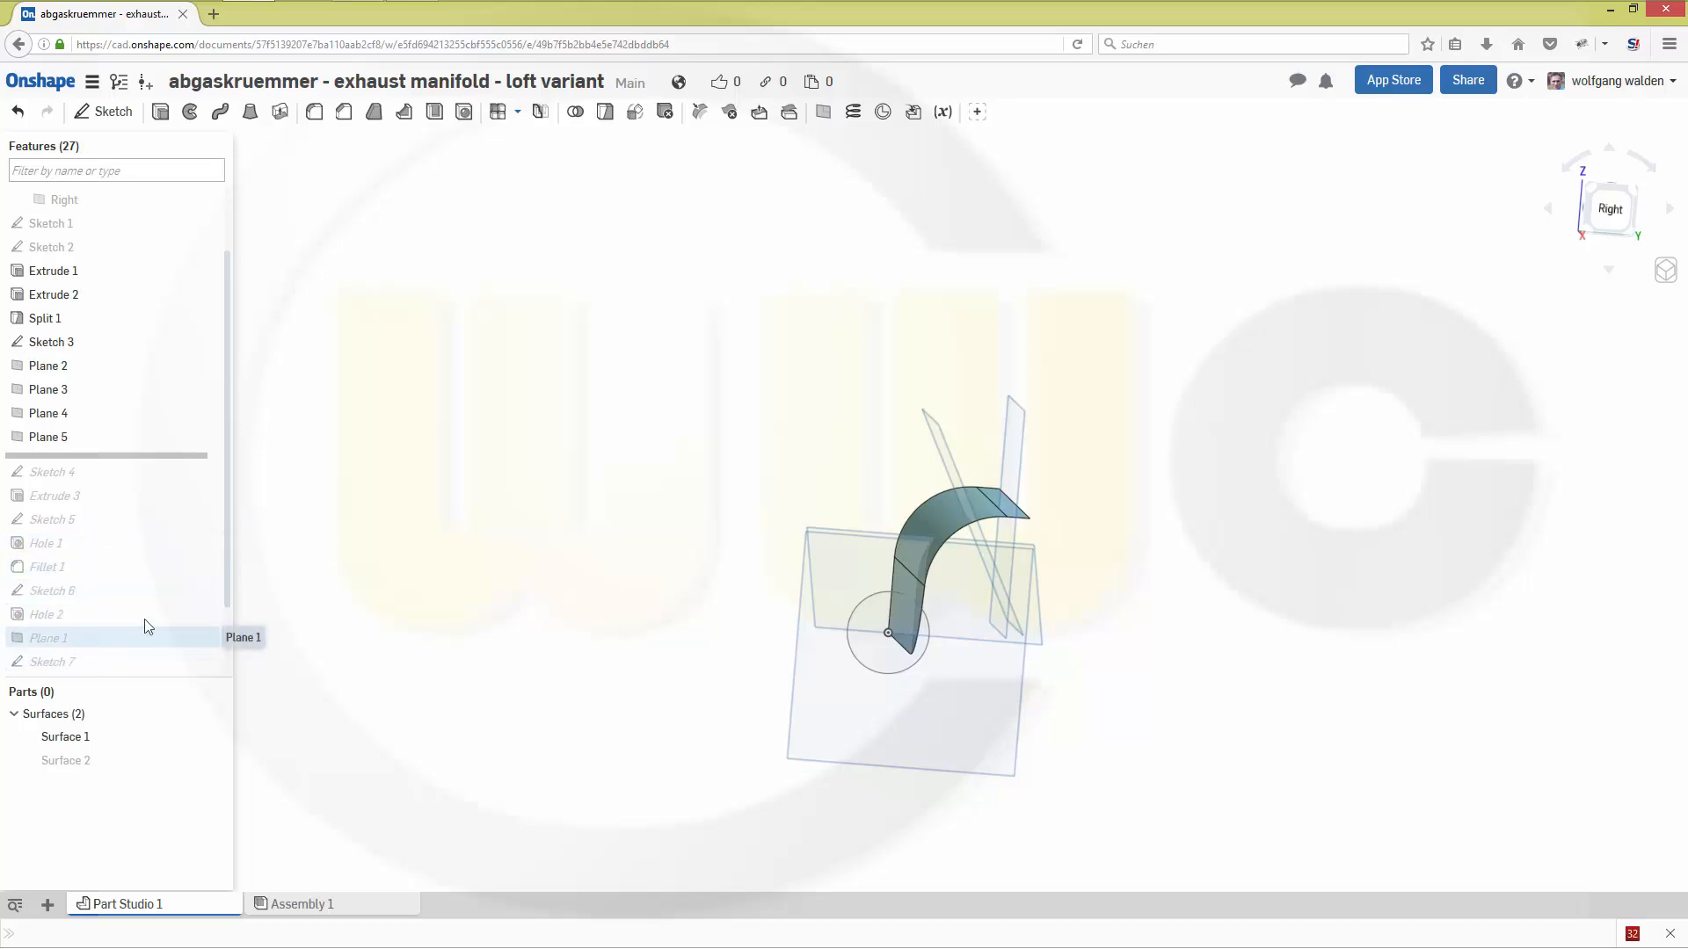
- Roll the feature history forward past Hole 3 to its end and show Plane 1
{"action": "left_click_drag", "start_coordinate": [227, 572], "coordinate": [225, 643]}
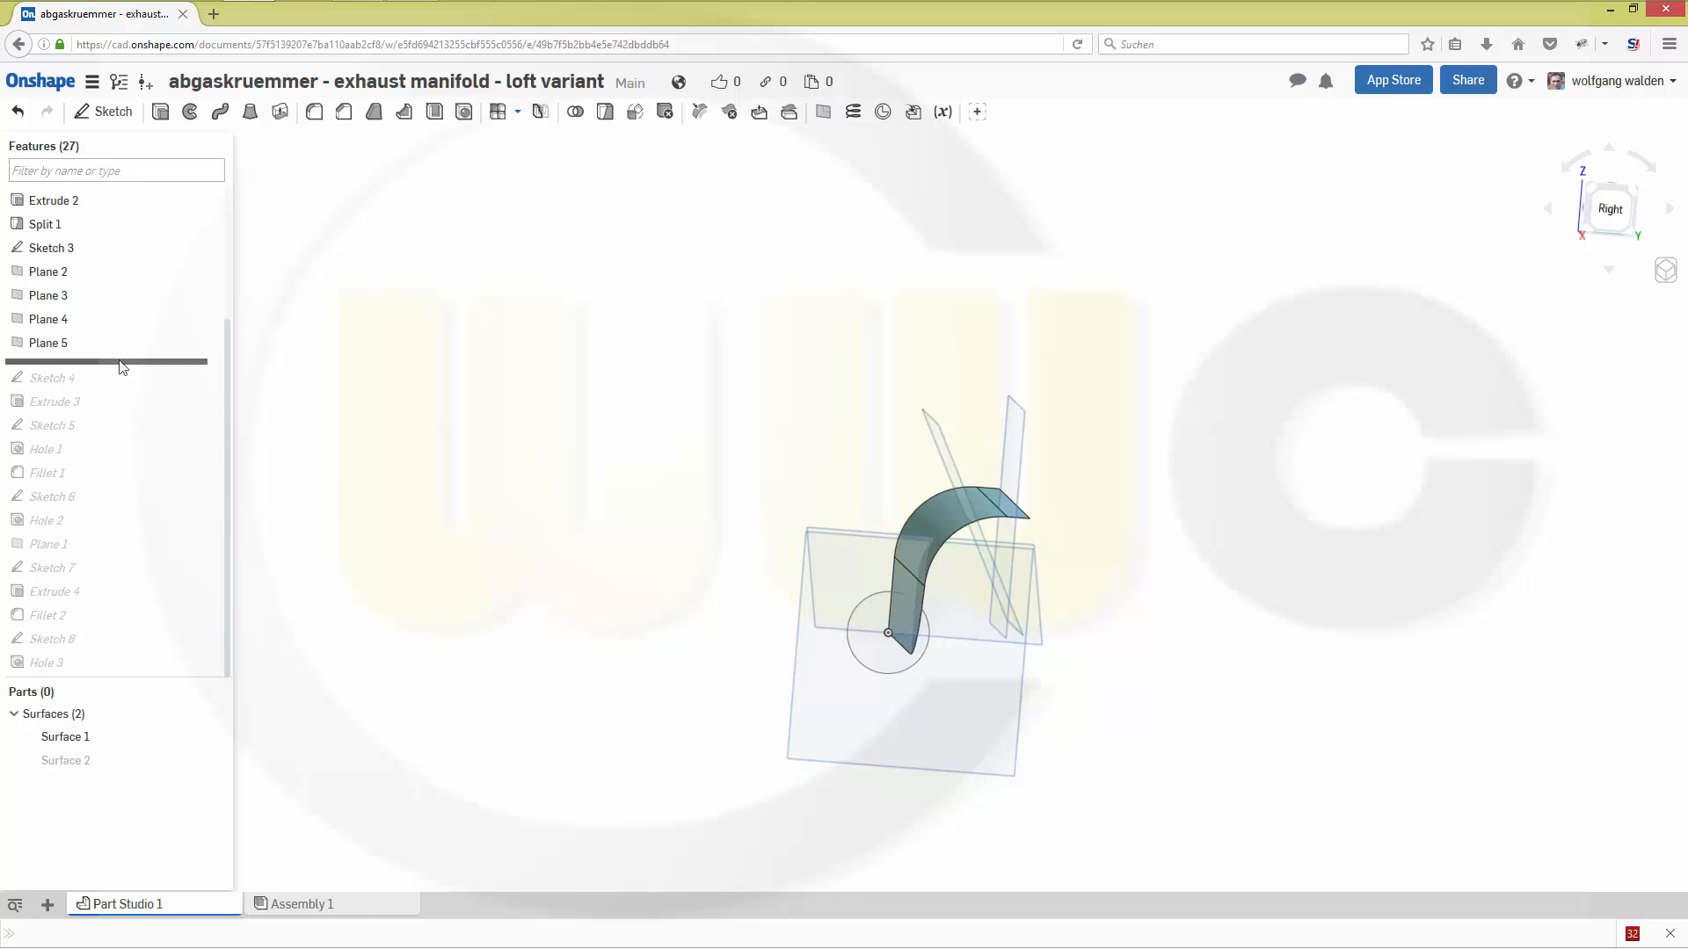
{"action": "left_click_drag", "start_coordinate": [120, 360], "coordinate": [96, 673]}
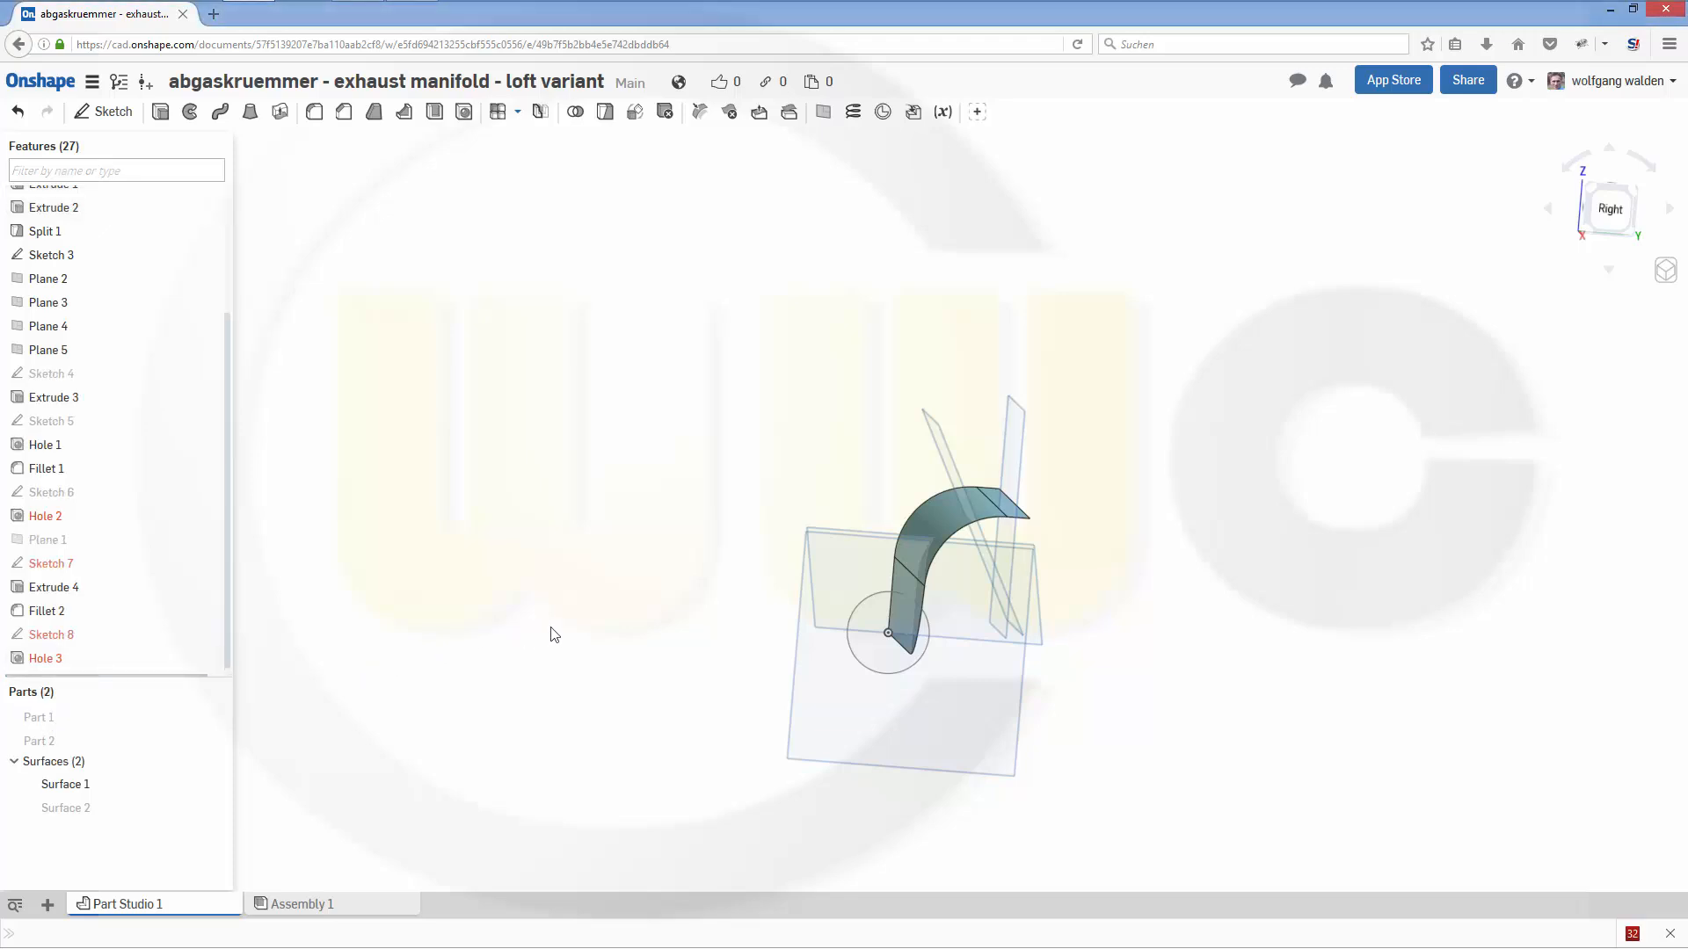
{"action": "mouse_move", "coordinate": [580, 625]}
{"action": "right_mouse_down"}
{"action": "mouse_move", "coordinate": [659, 588]}
{"action": "mouse_move", "coordinate": [666, 606]}
{"action": "mouse_move", "coordinate": [592, 638]}
{"action": "right_mouse_up"}
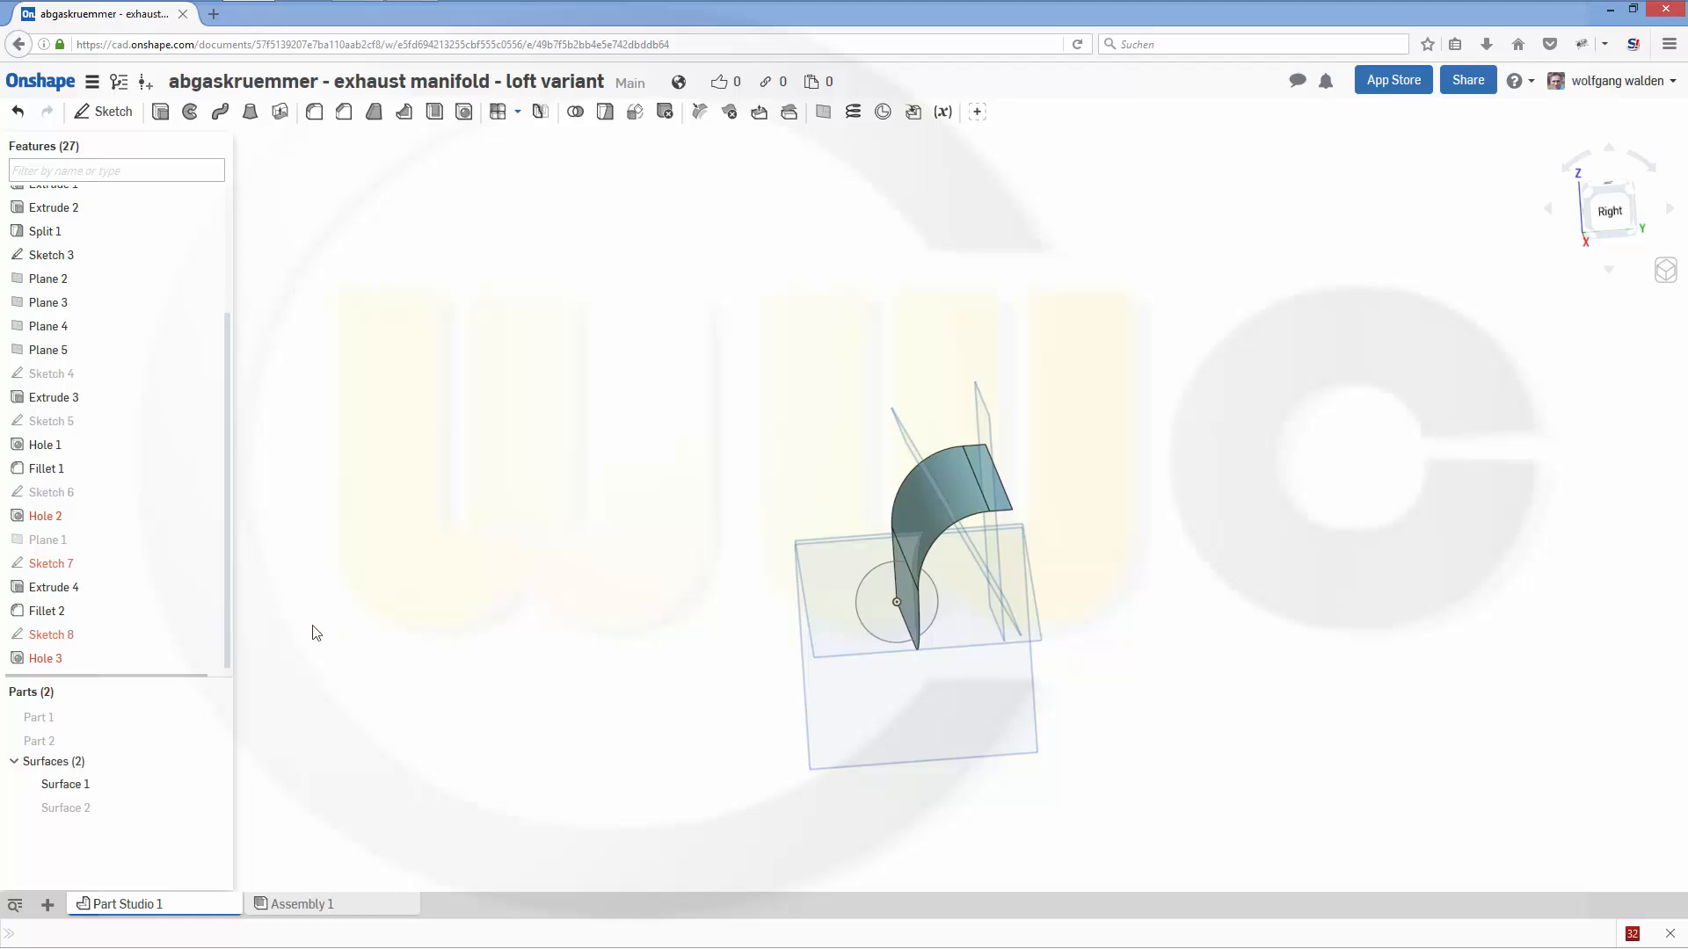
{"action": "right_click", "coordinate": [74, 551]}
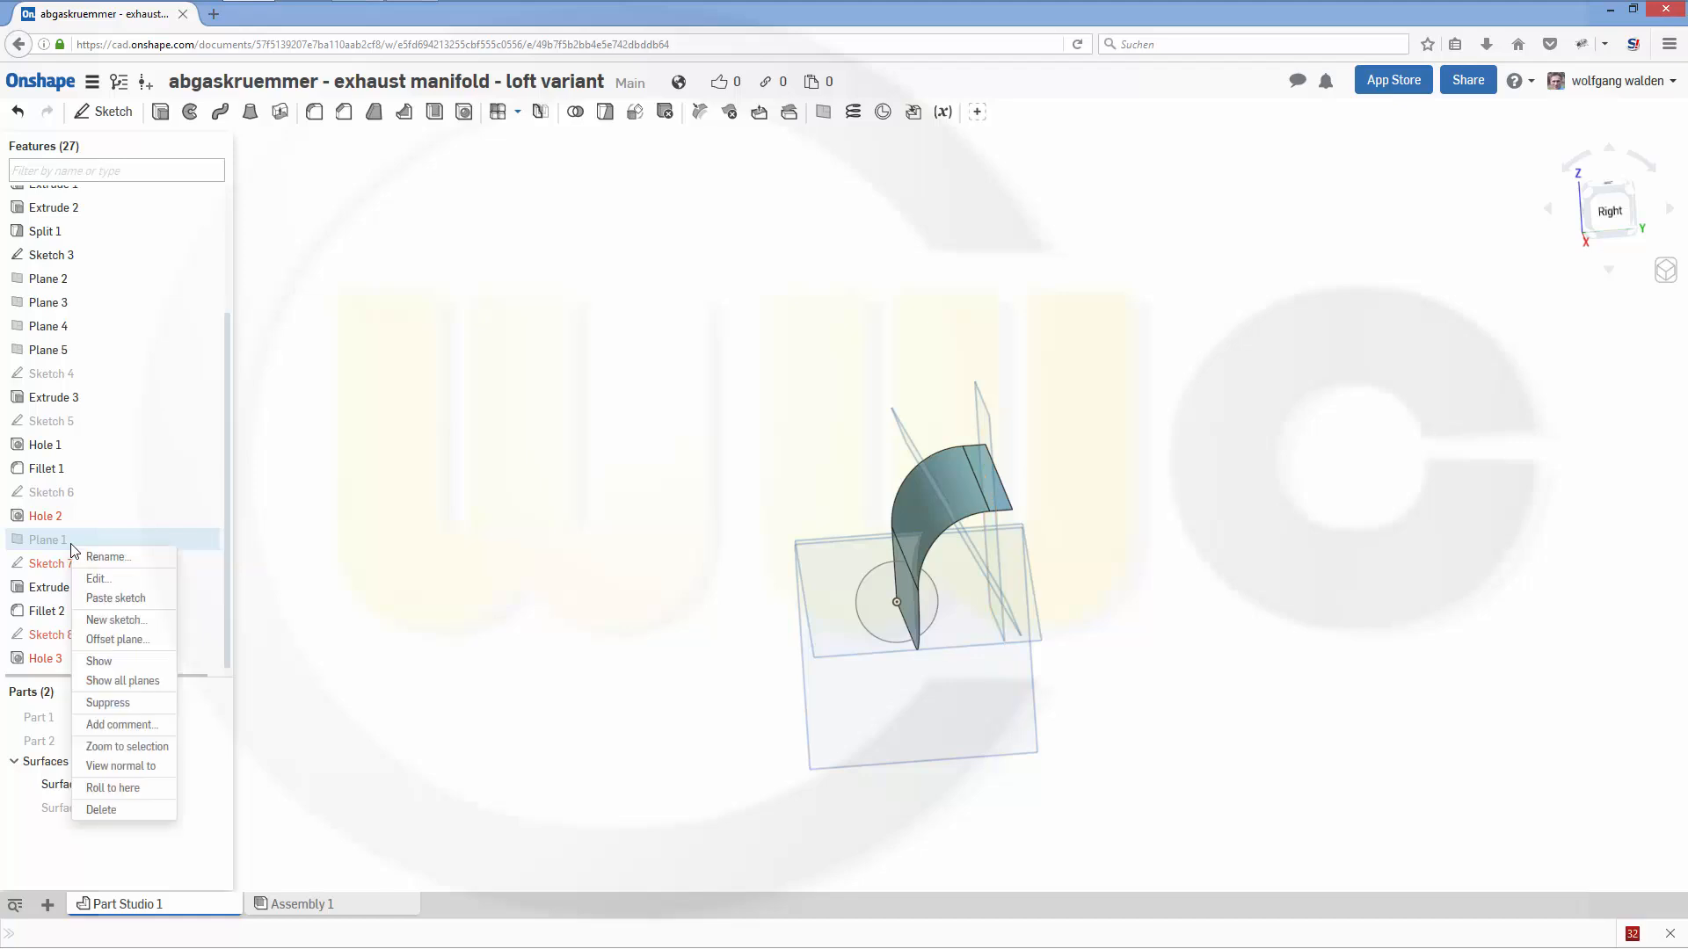
{"action": "left_click", "coordinate": [104, 662]}
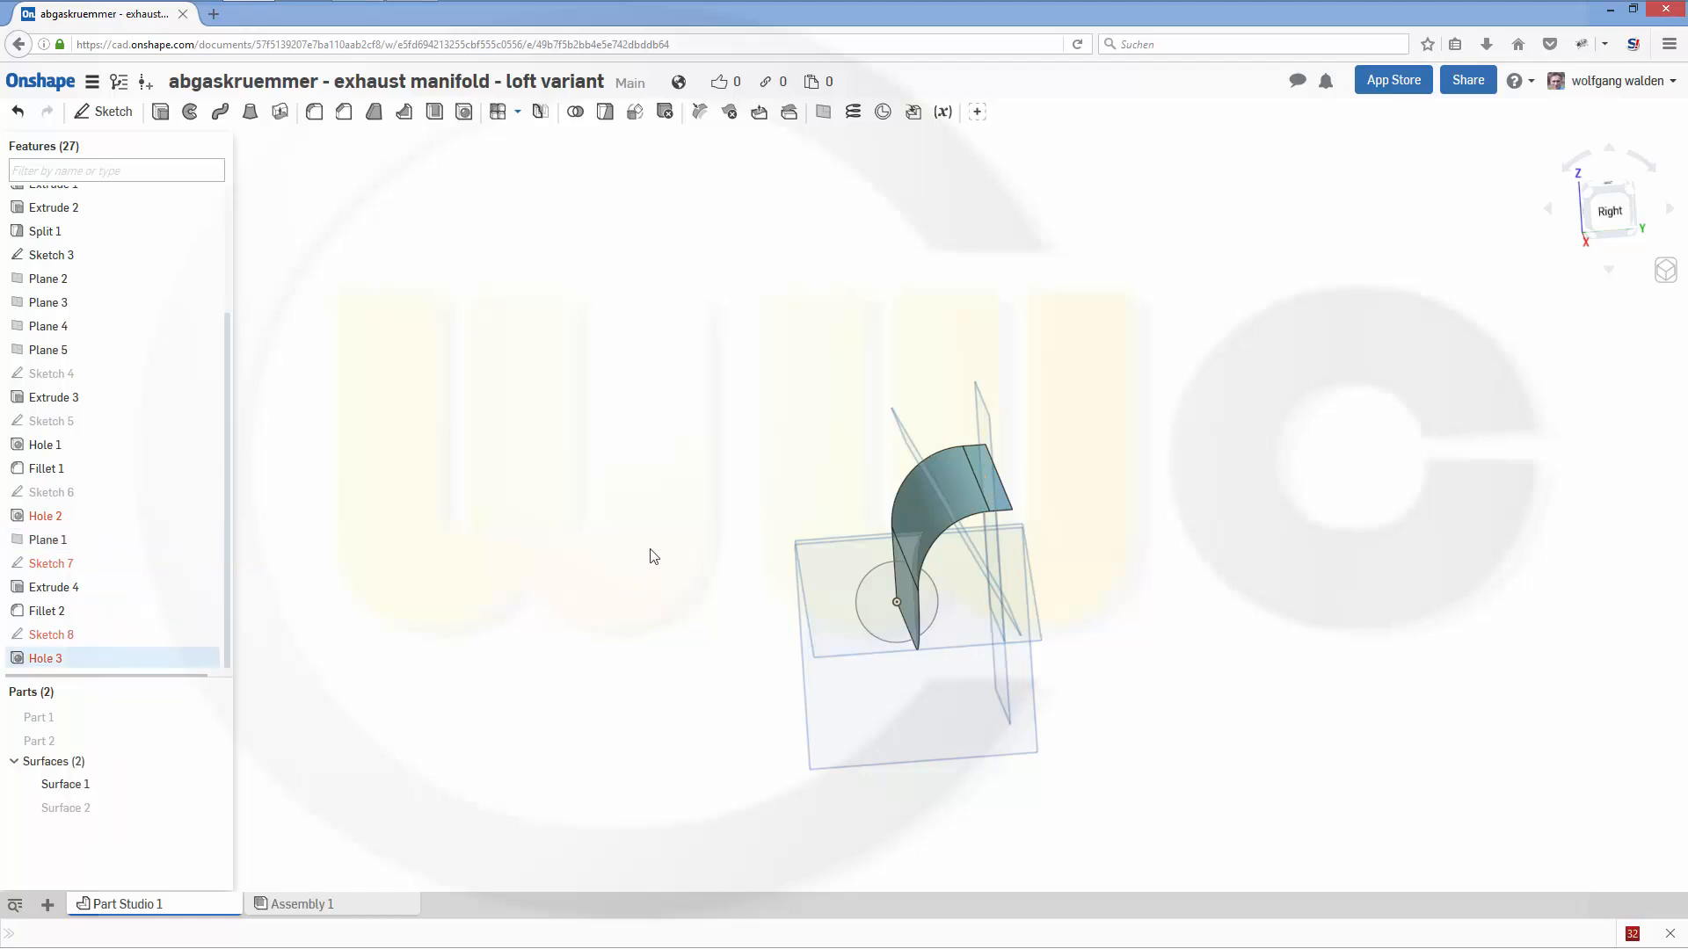
- Start a sketch on Plane 2 and project the guide surface's vertex where the lower arc begins into it
{"action": "right_click_drag", "start_coordinate": [671, 528], "coordinate": [795, 513]}
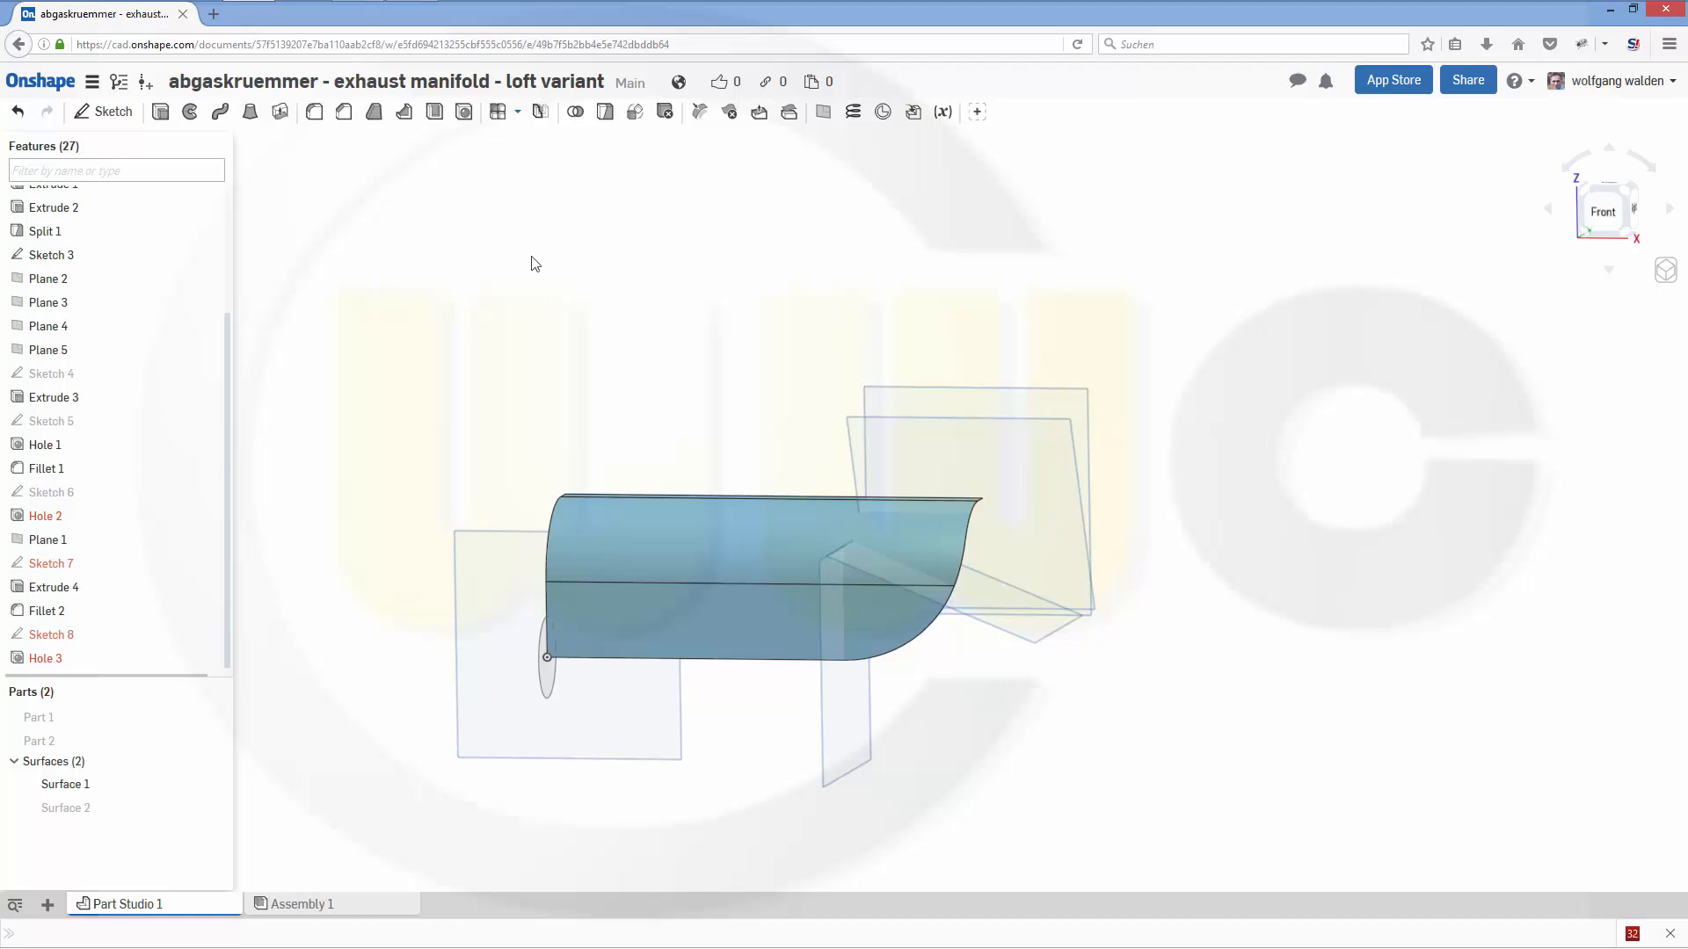
{"action": "right_click_drag", "start_coordinate": [591, 328], "coordinate": [637, 316]}
{"action": "left_click", "coordinate": [104, 111]}
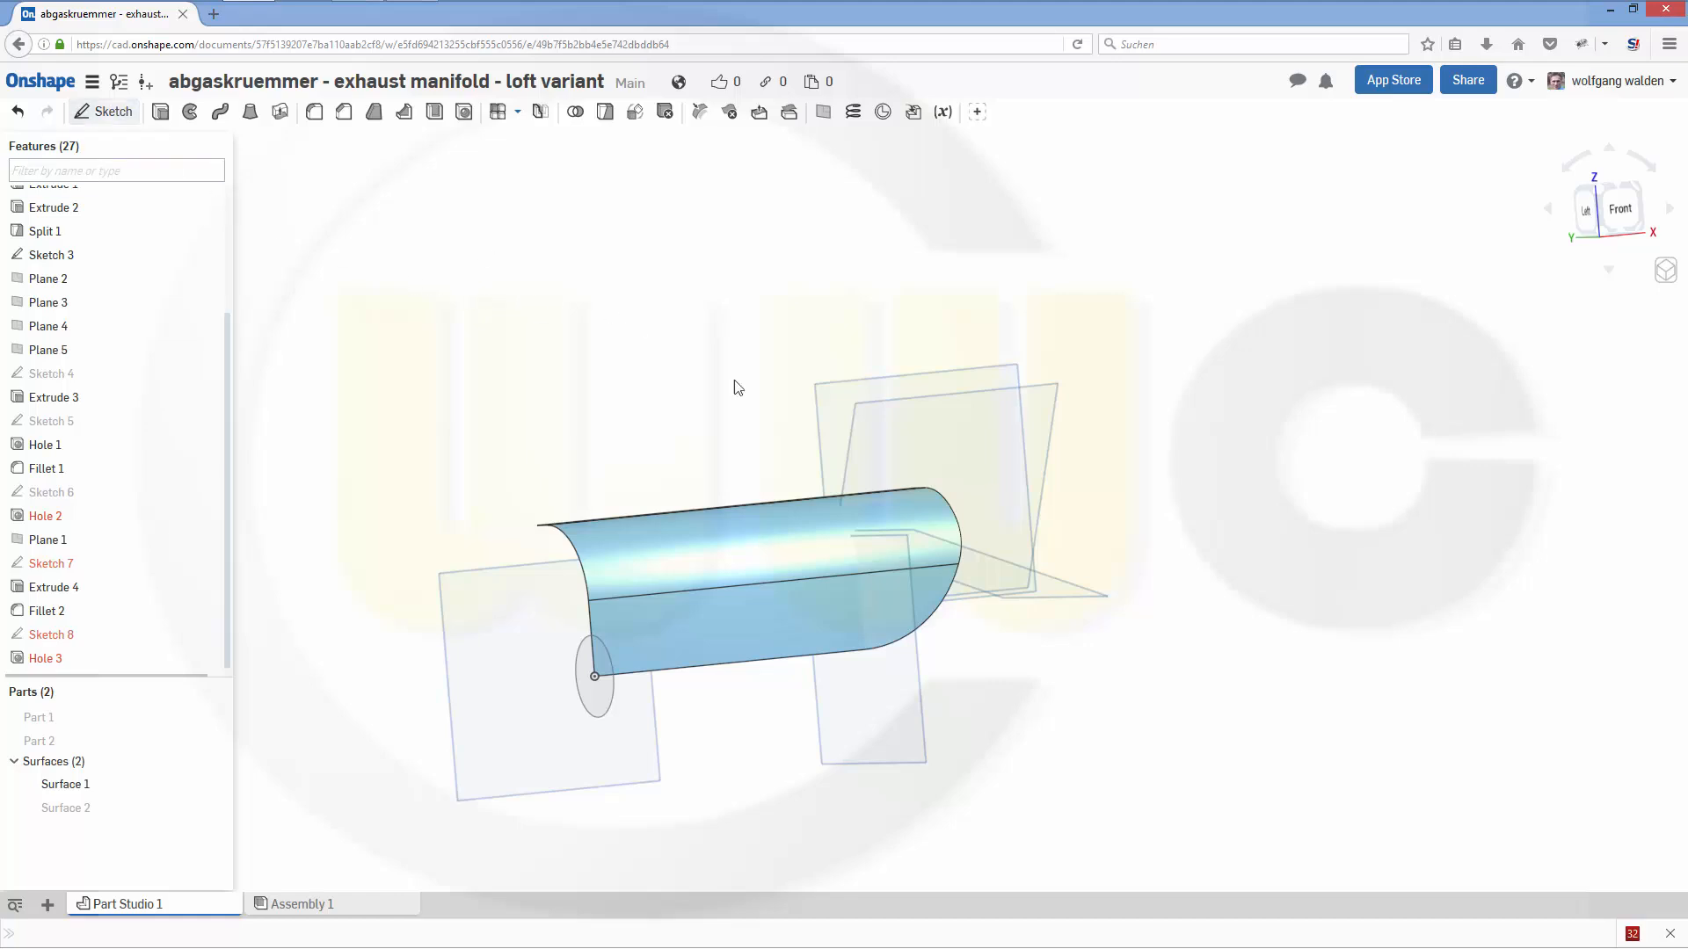
{"action": "left_click", "coordinate": [1135, 762]}
{"action": "right_click_drag", "start_coordinate": [1227, 678], "coordinate": [1277, 703]}
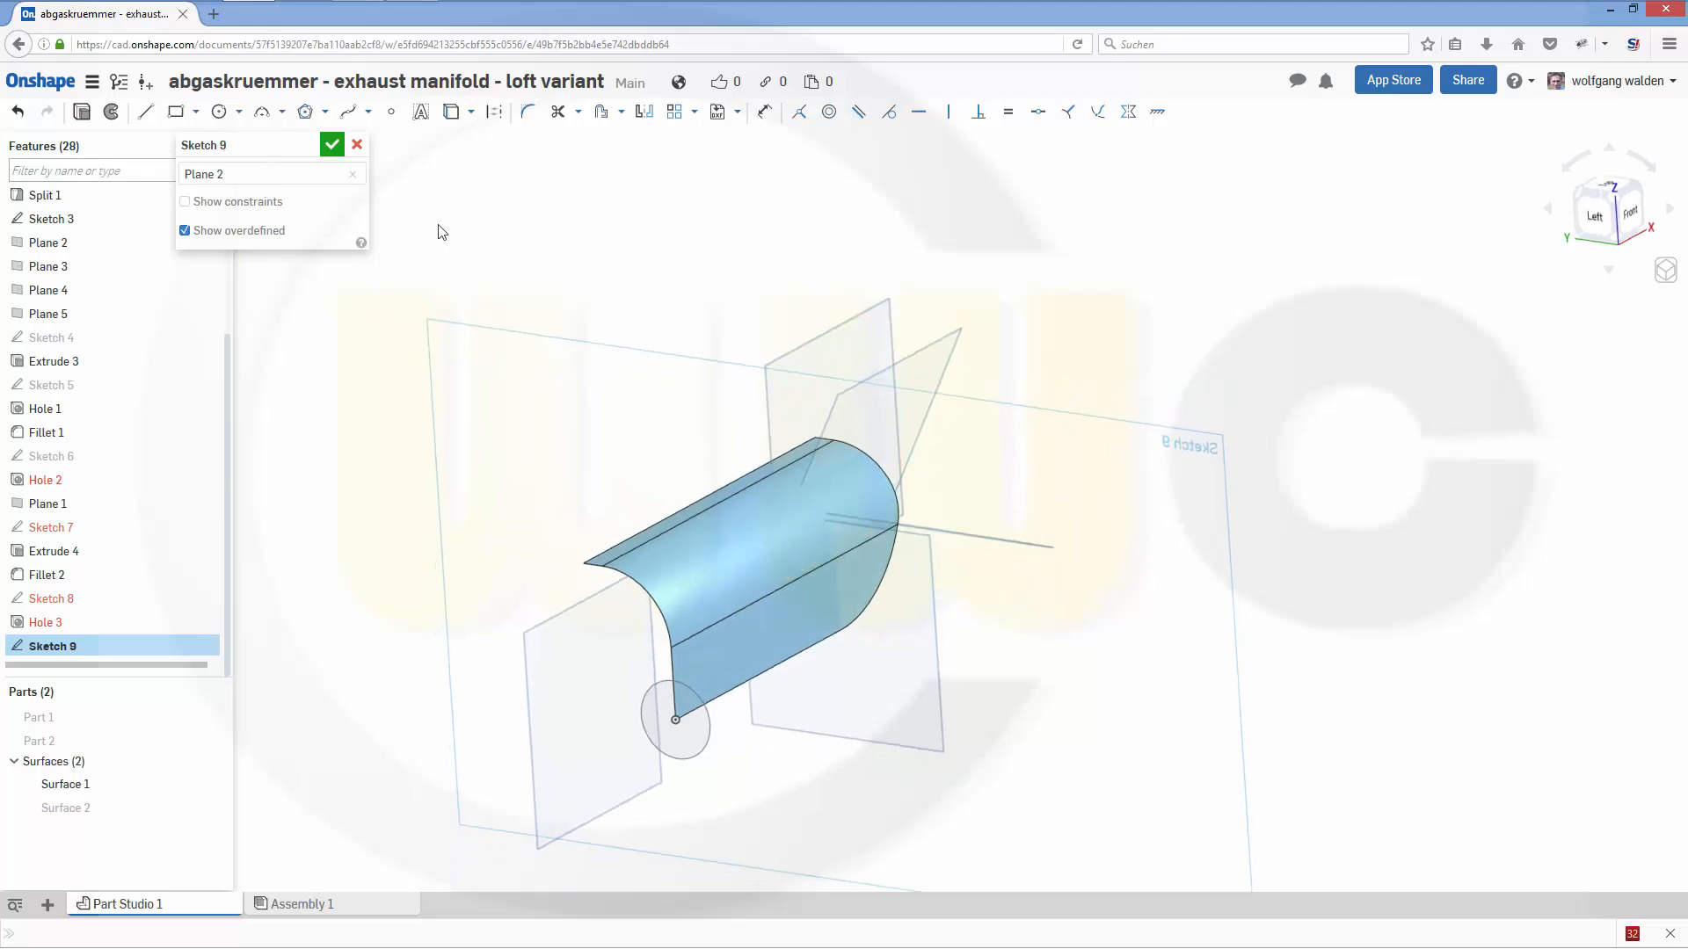
{"action": "left_click", "coordinate": [470, 114]}
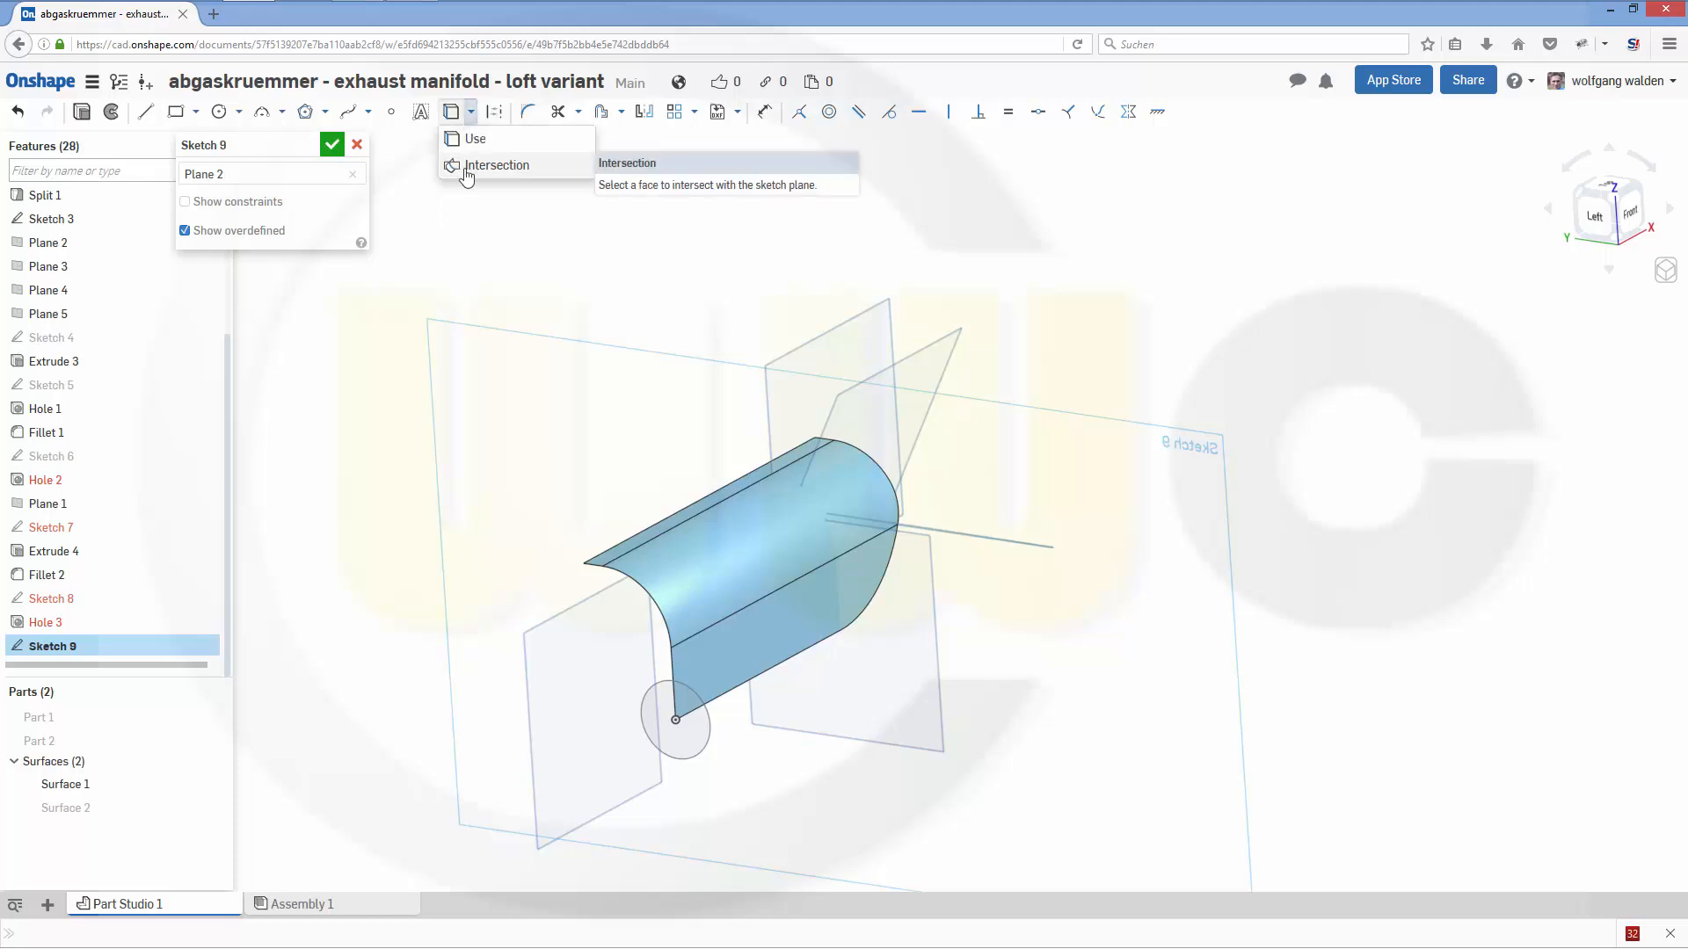
{"action": "left_click", "coordinate": [466, 169]}
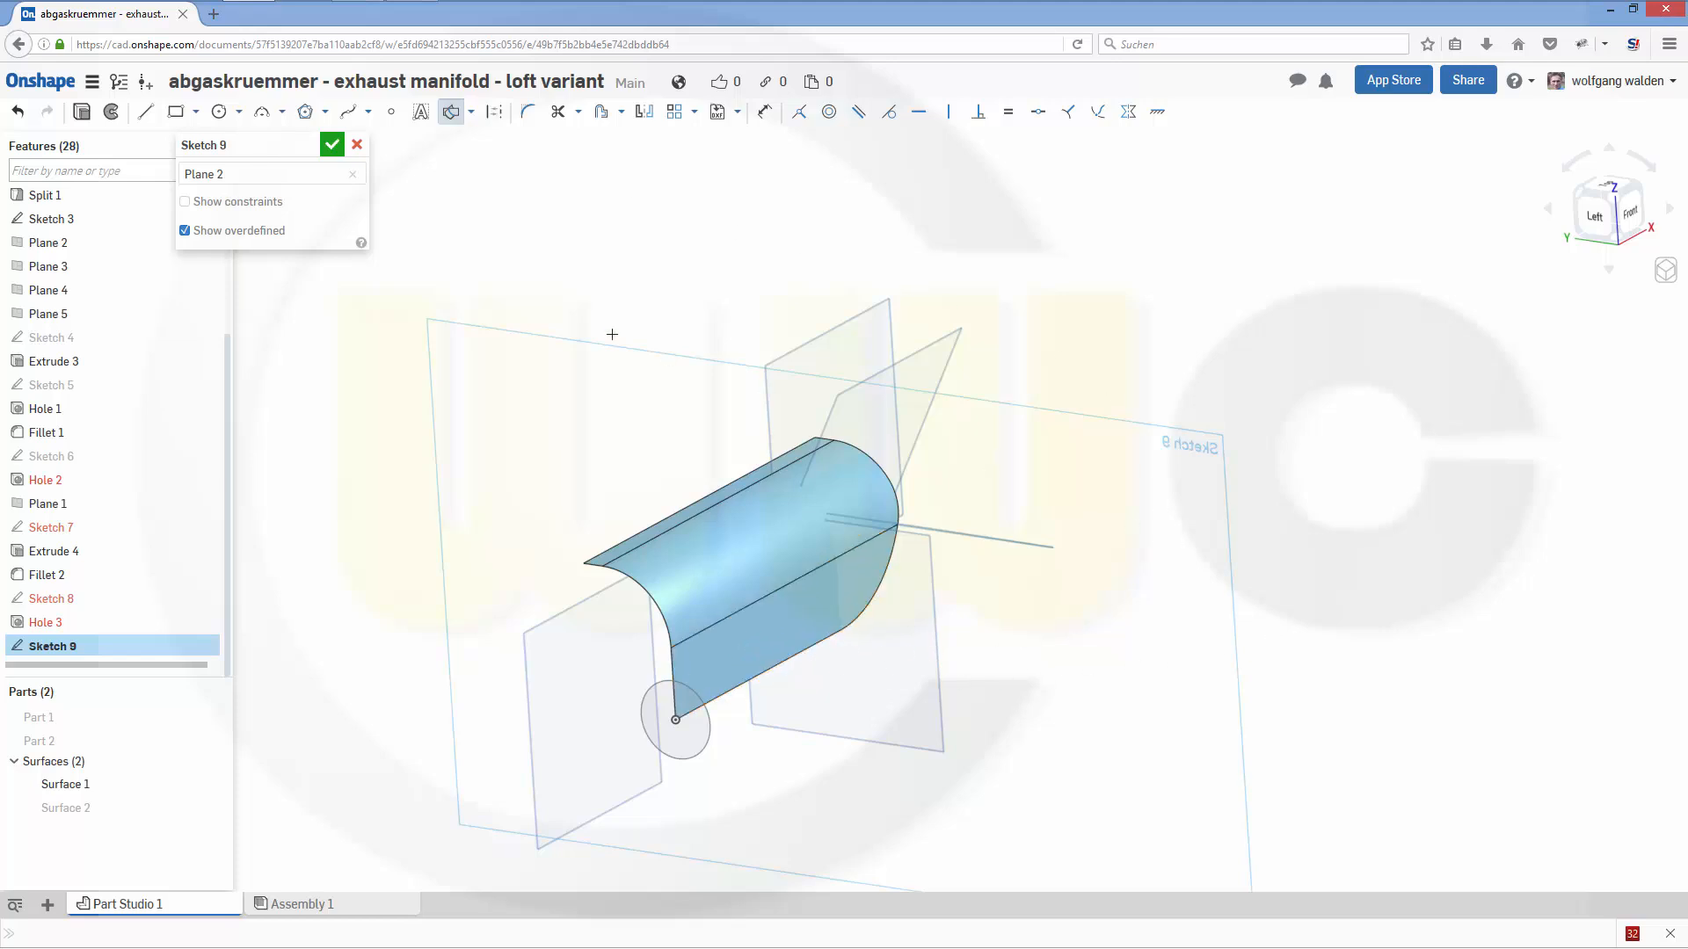
{"action": "right_click_drag", "start_coordinate": [511, 256], "coordinate": [651, 456]}
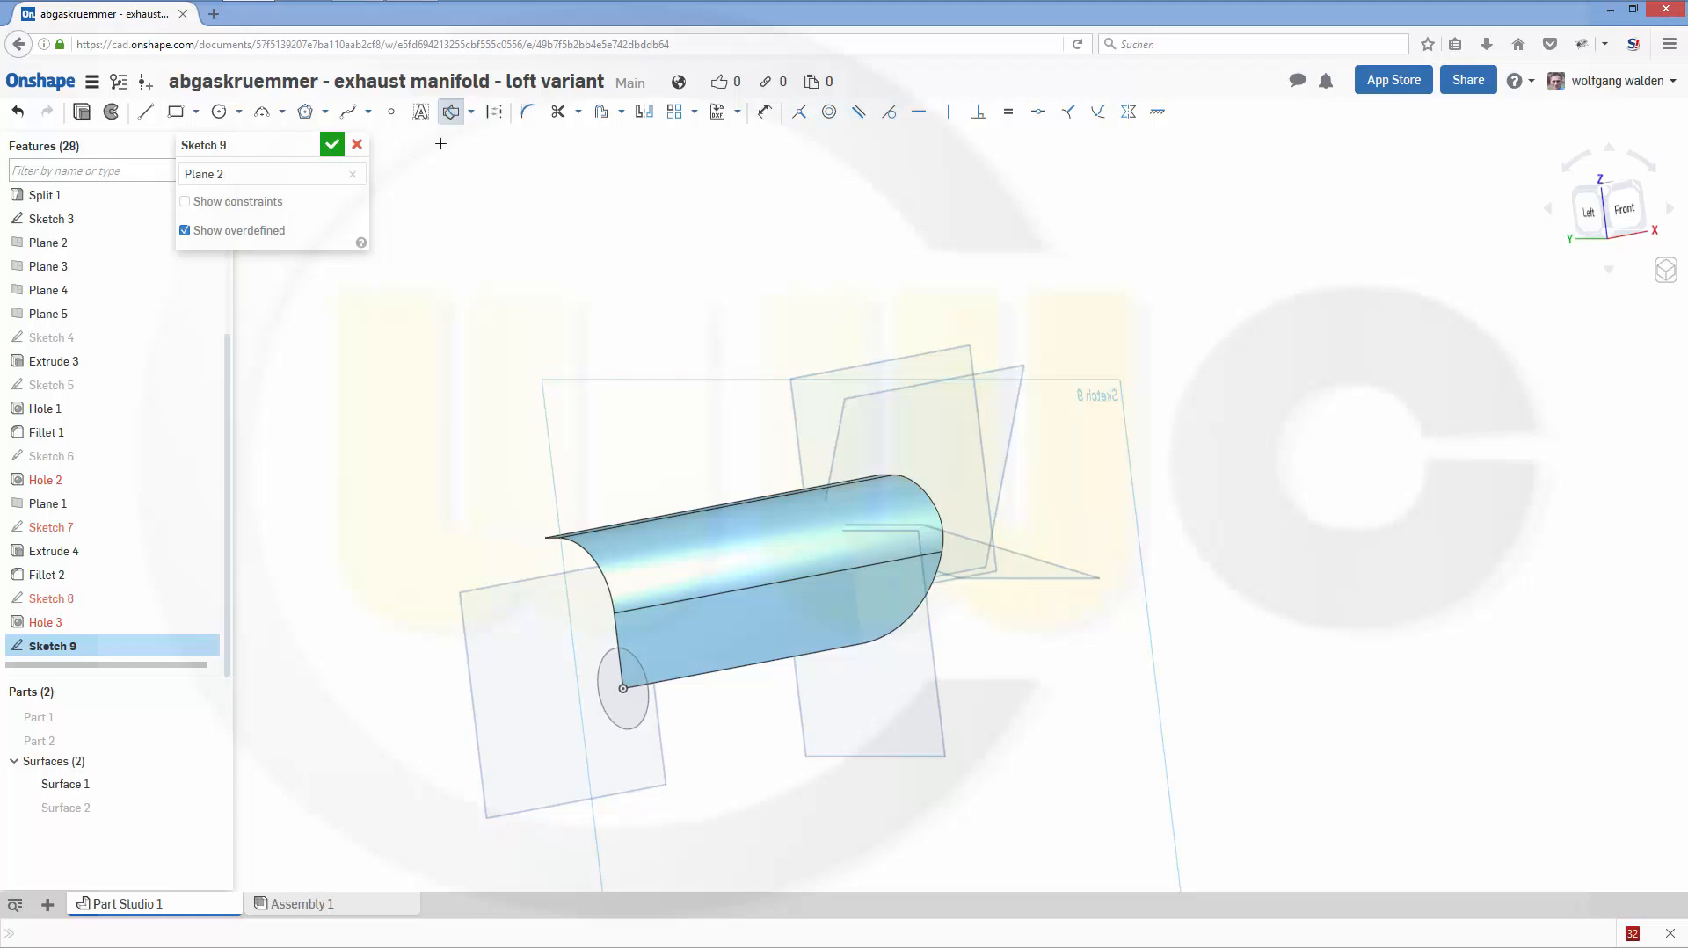
{"action": "left_click", "coordinate": [471, 111]}
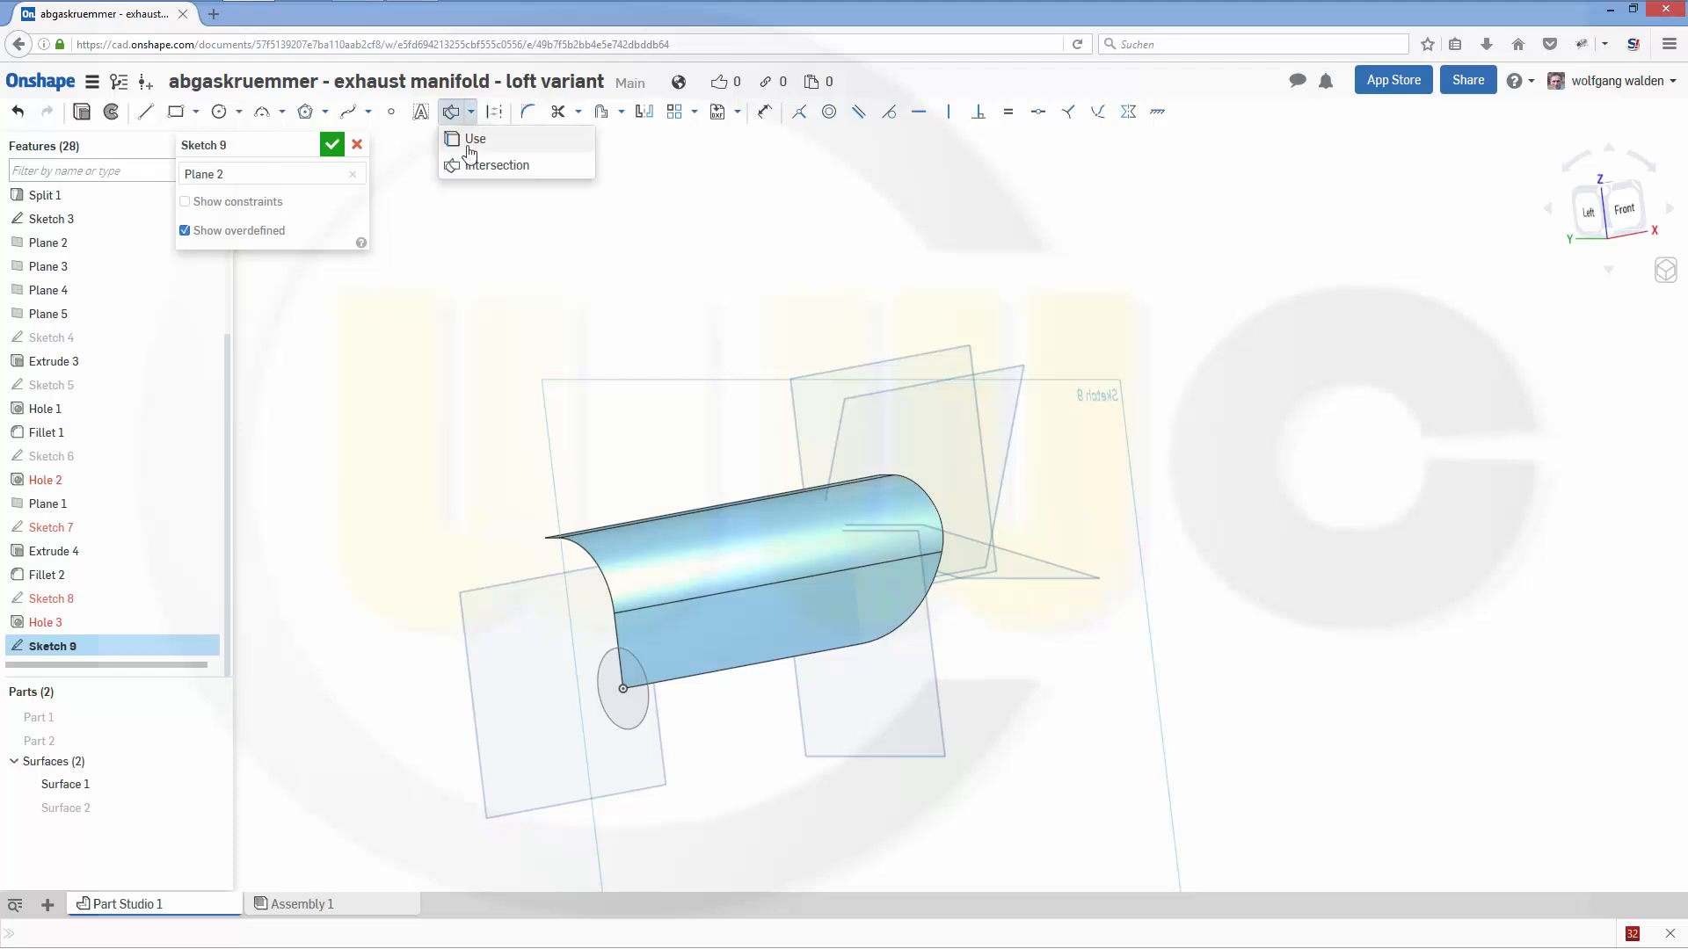
{"action": "left_click", "coordinate": [469, 144]}
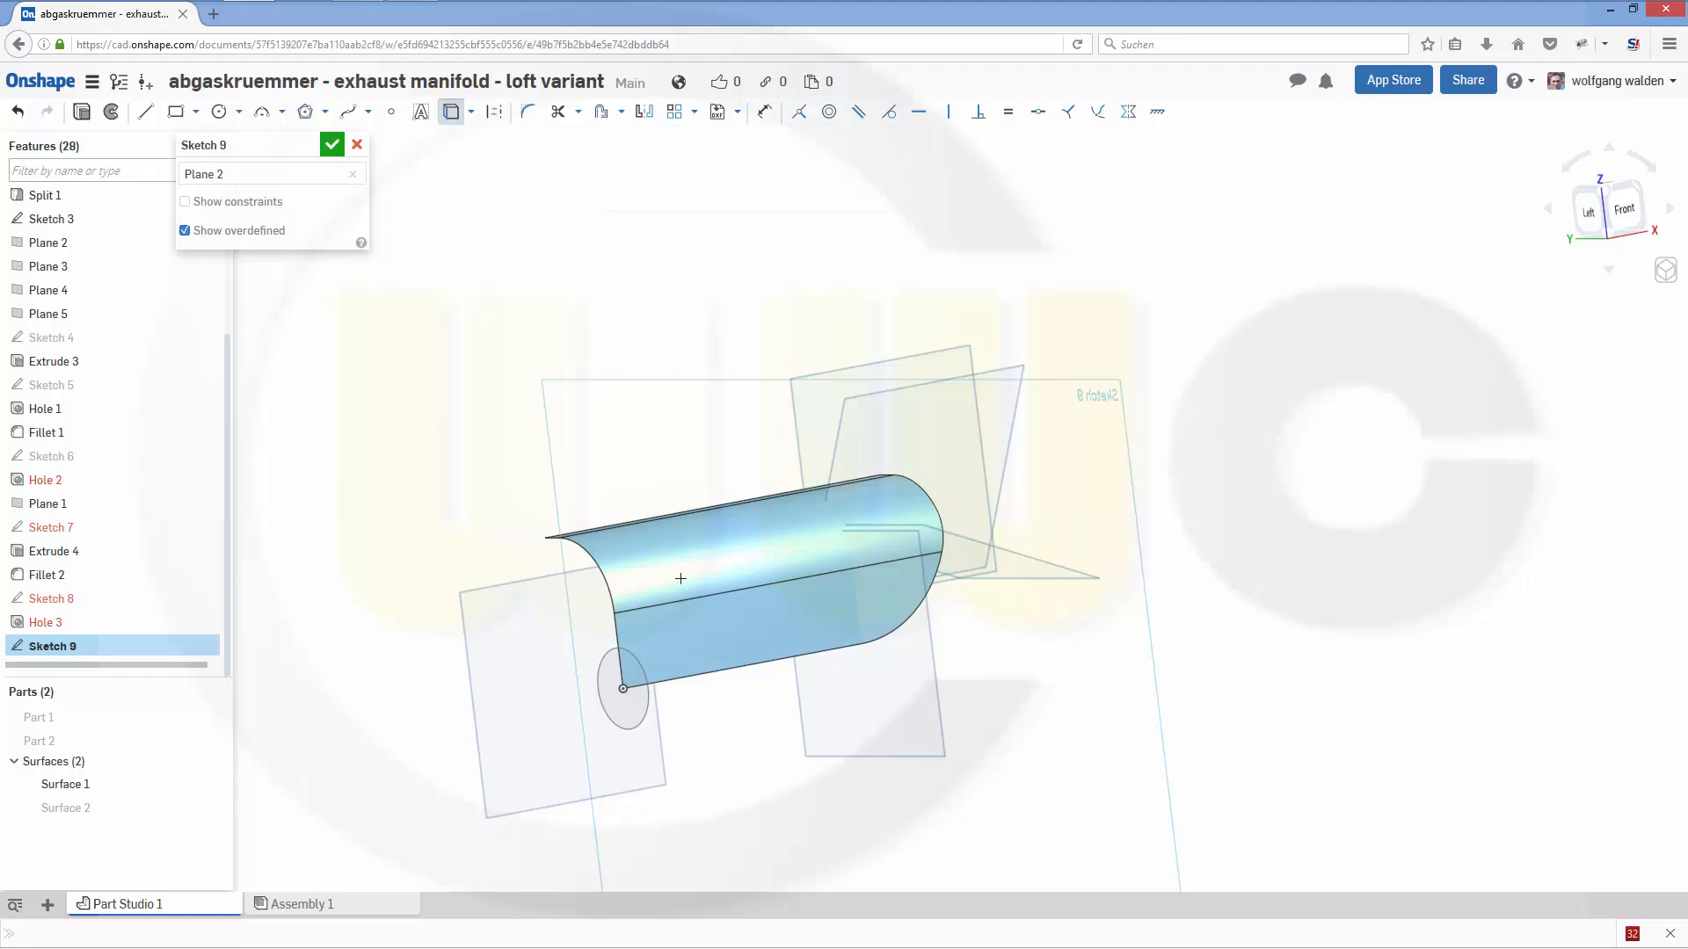
{"action": "left_click", "coordinate": [859, 647]}
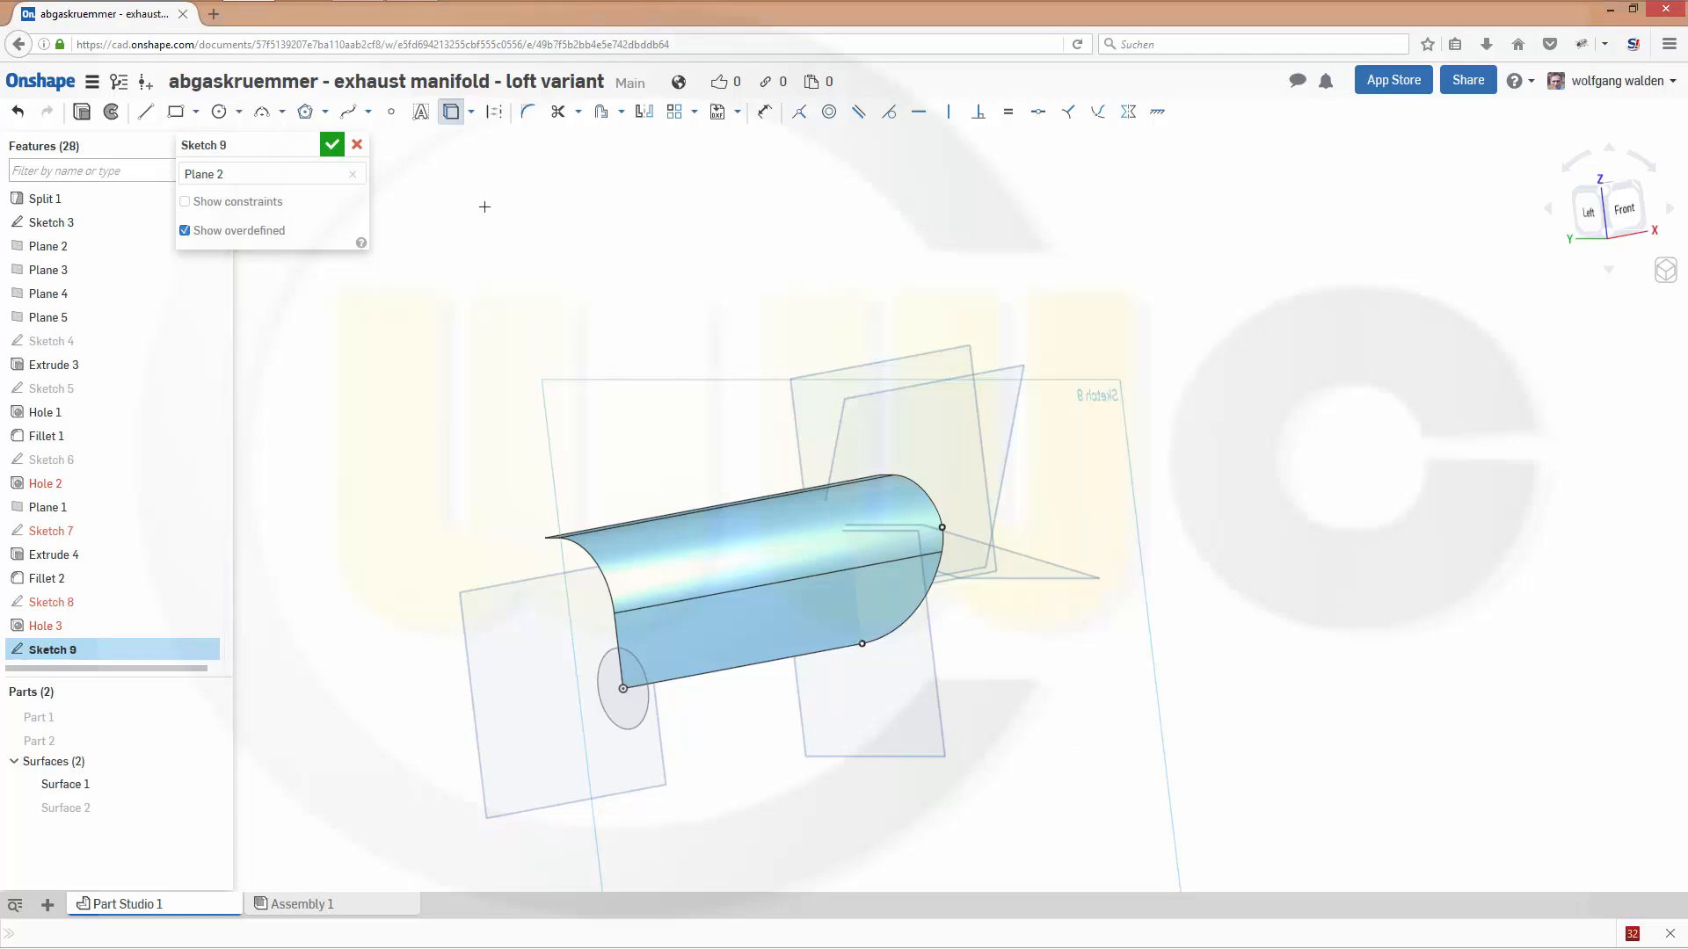
- Draw a 54 mm diameter circle centred on the projected lower arc start point and finish the sketch
{"action": "left_click", "coordinate": [219, 111]}
{"action": "left_click", "coordinate": [883, 665]}
{"action": "left_click", "coordinate": [925, 679]}
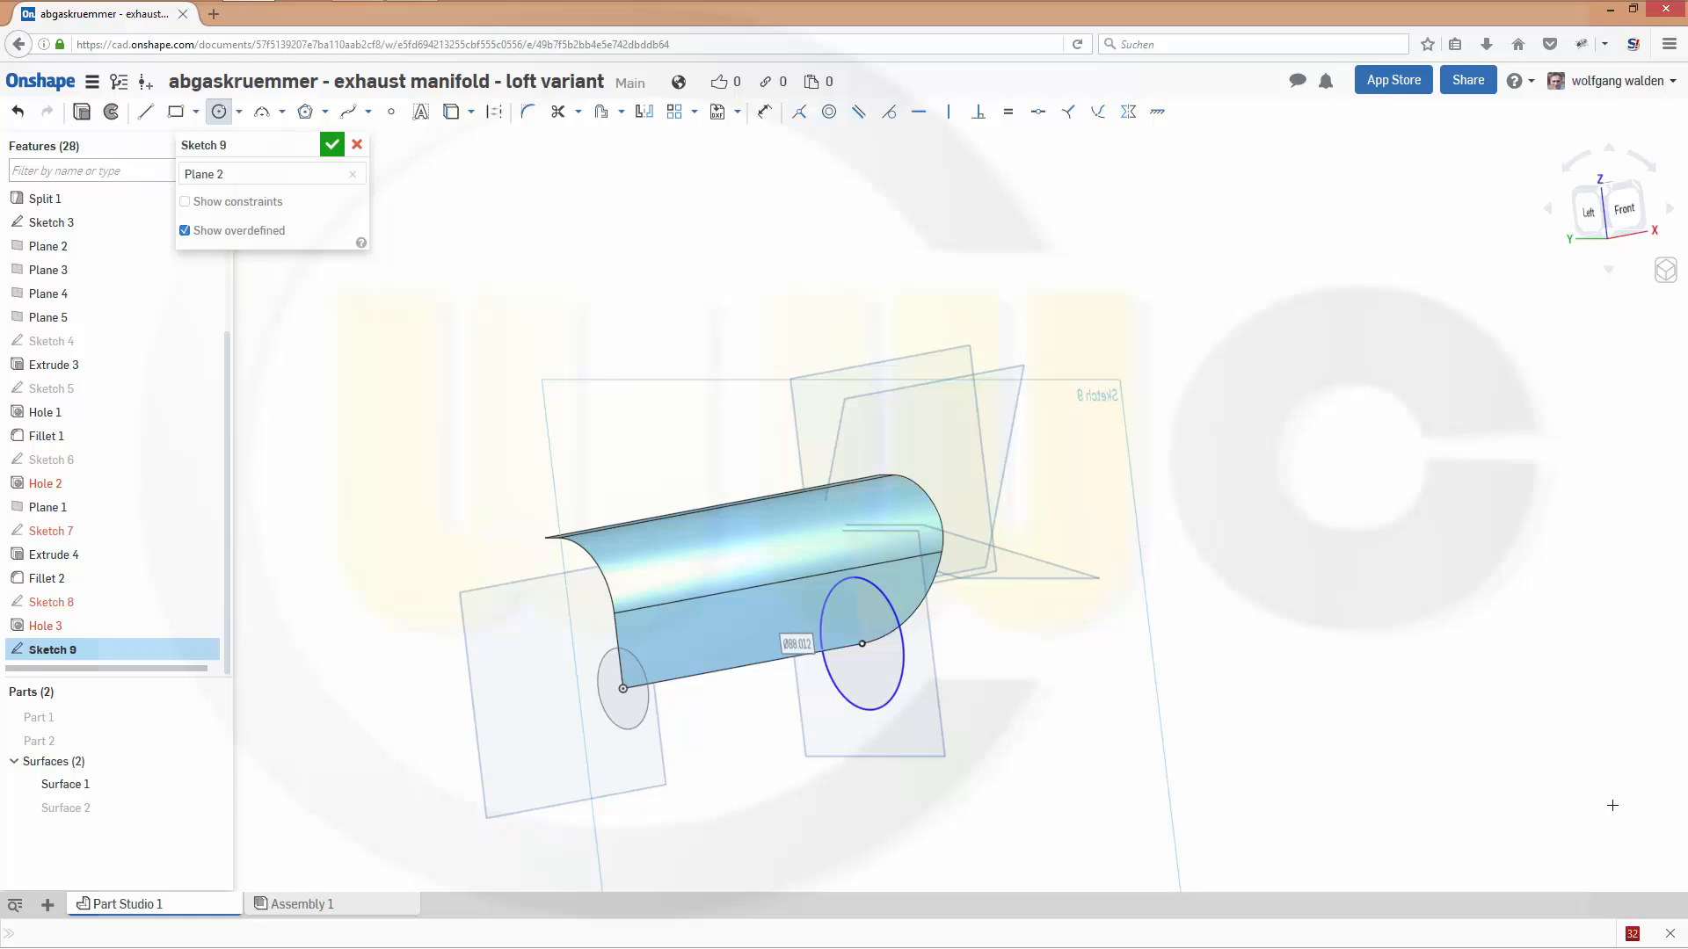
{"action": "type", "text": "54"}
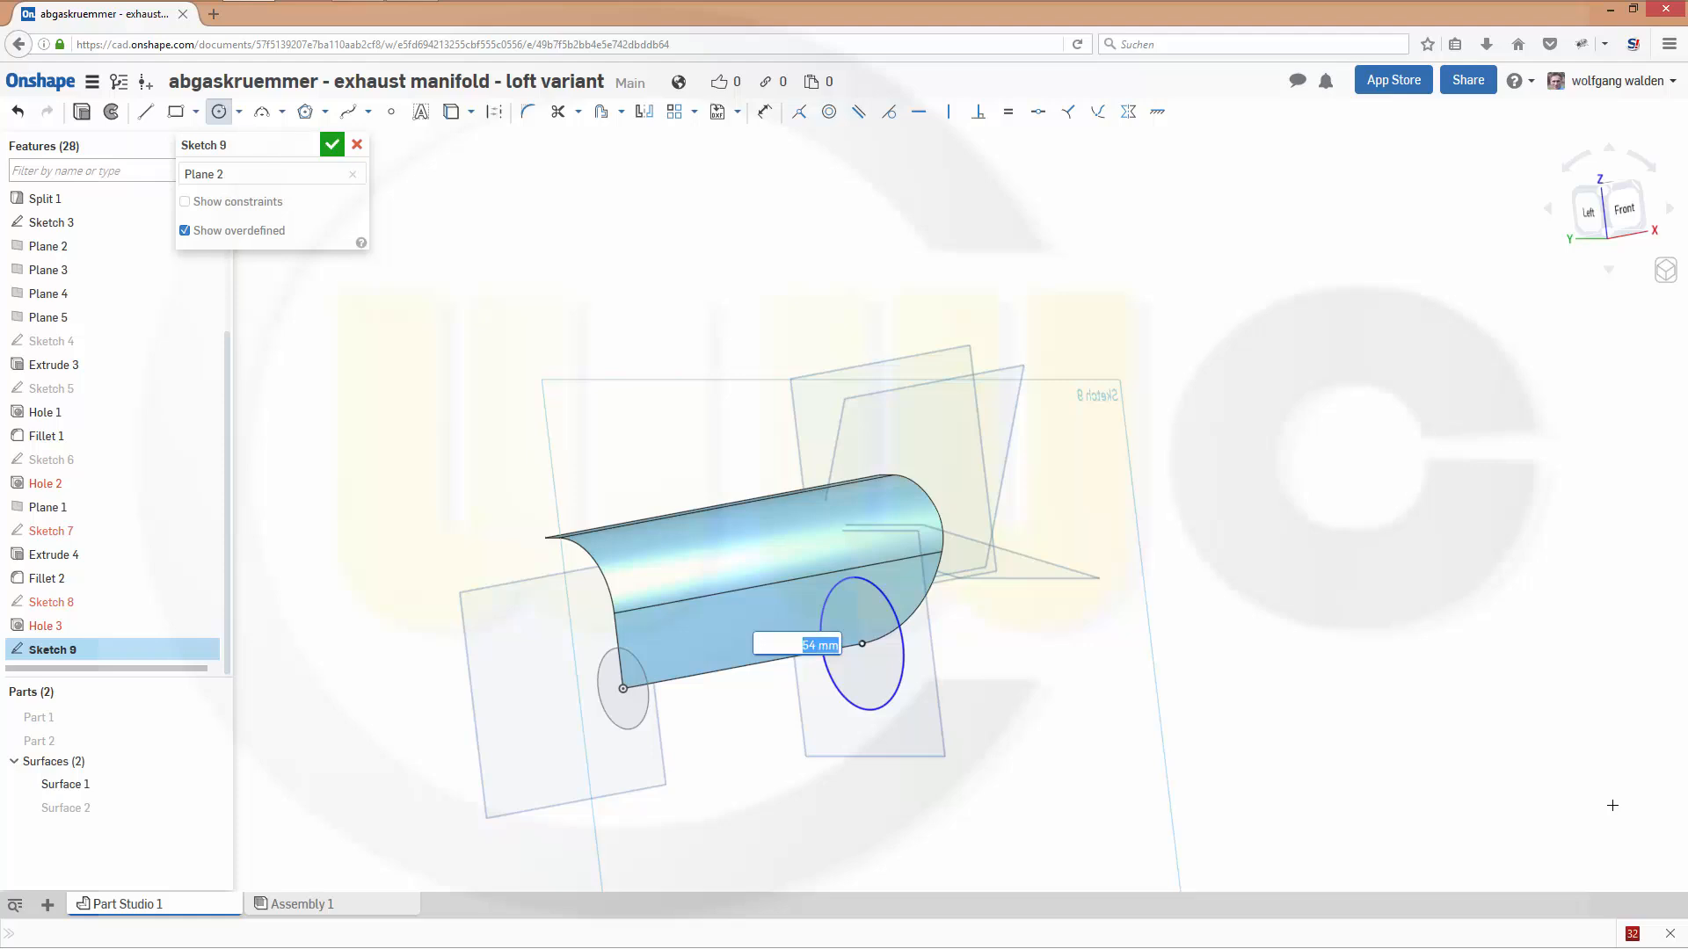
{"action": "key", "text": "Return"}
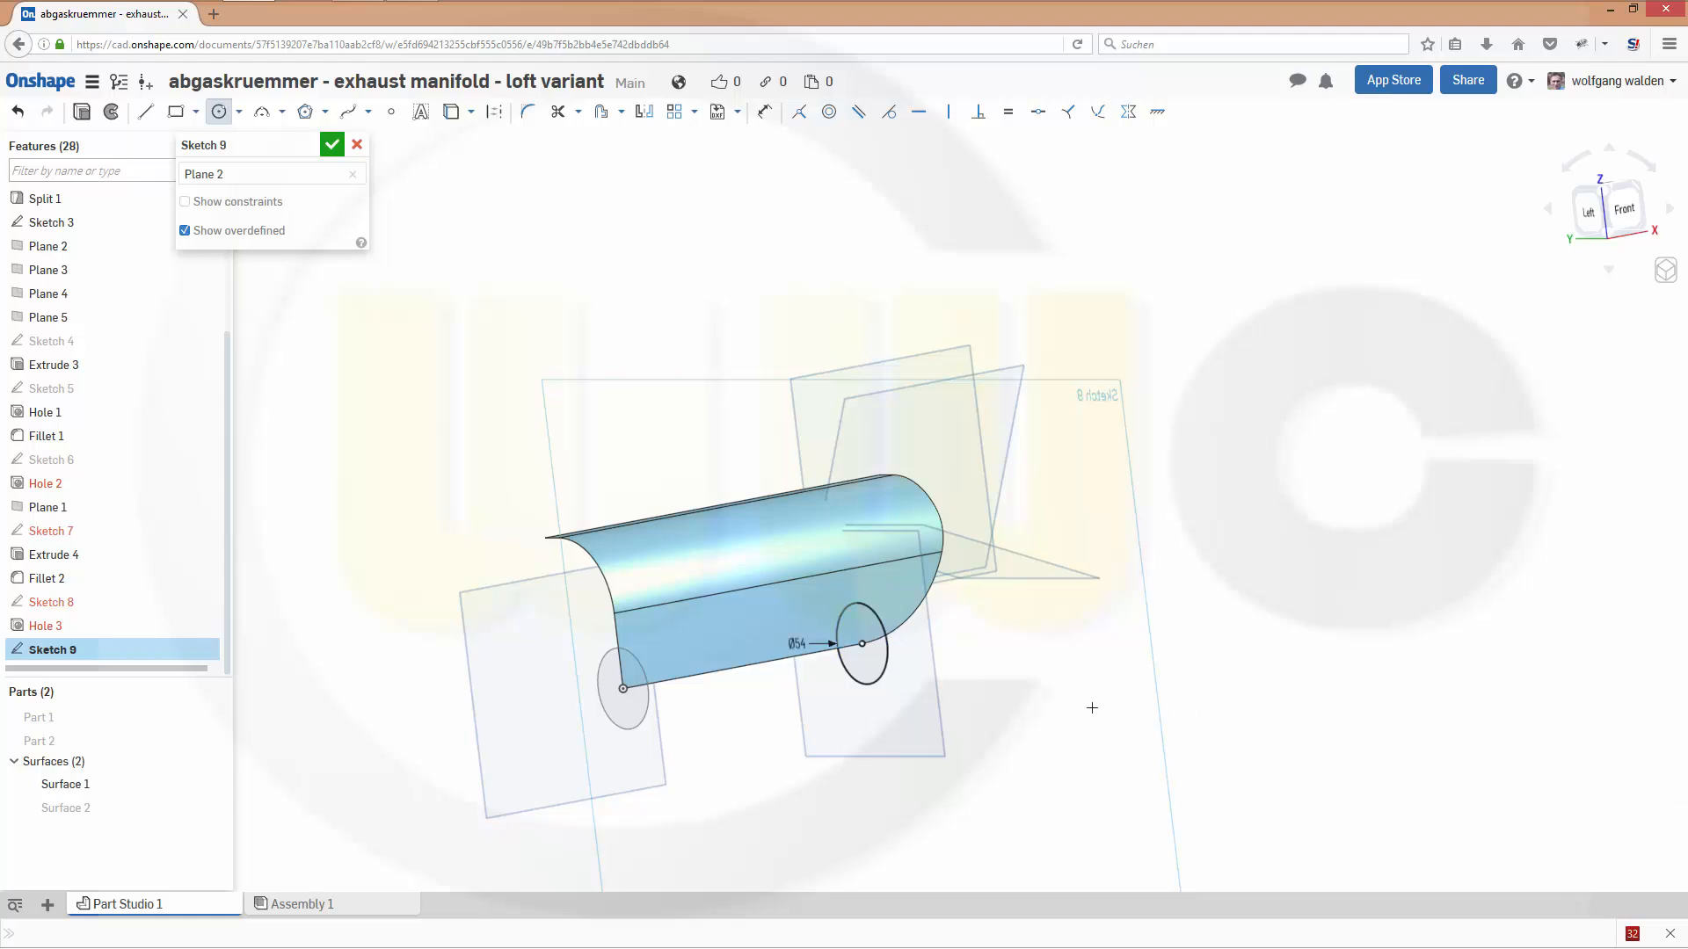
{"action": "left_click", "coordinate": [332, 144]}
- Start a sketch on Plane 3 and project the vertex at the upper end of the guide surface's lower arc into it
{"action": "mouse_move", "coordinate": [708, 320]}
{"action": "right_mouse_down"}
{"action": "mouse_move", "coordinate": [681, 369]}
{"action": "mouse_move", "coordinate": [659, 376]}
{"action": "mouse_move", "coordinate": [656, 351]}
{"action": "right_mouse_up"}
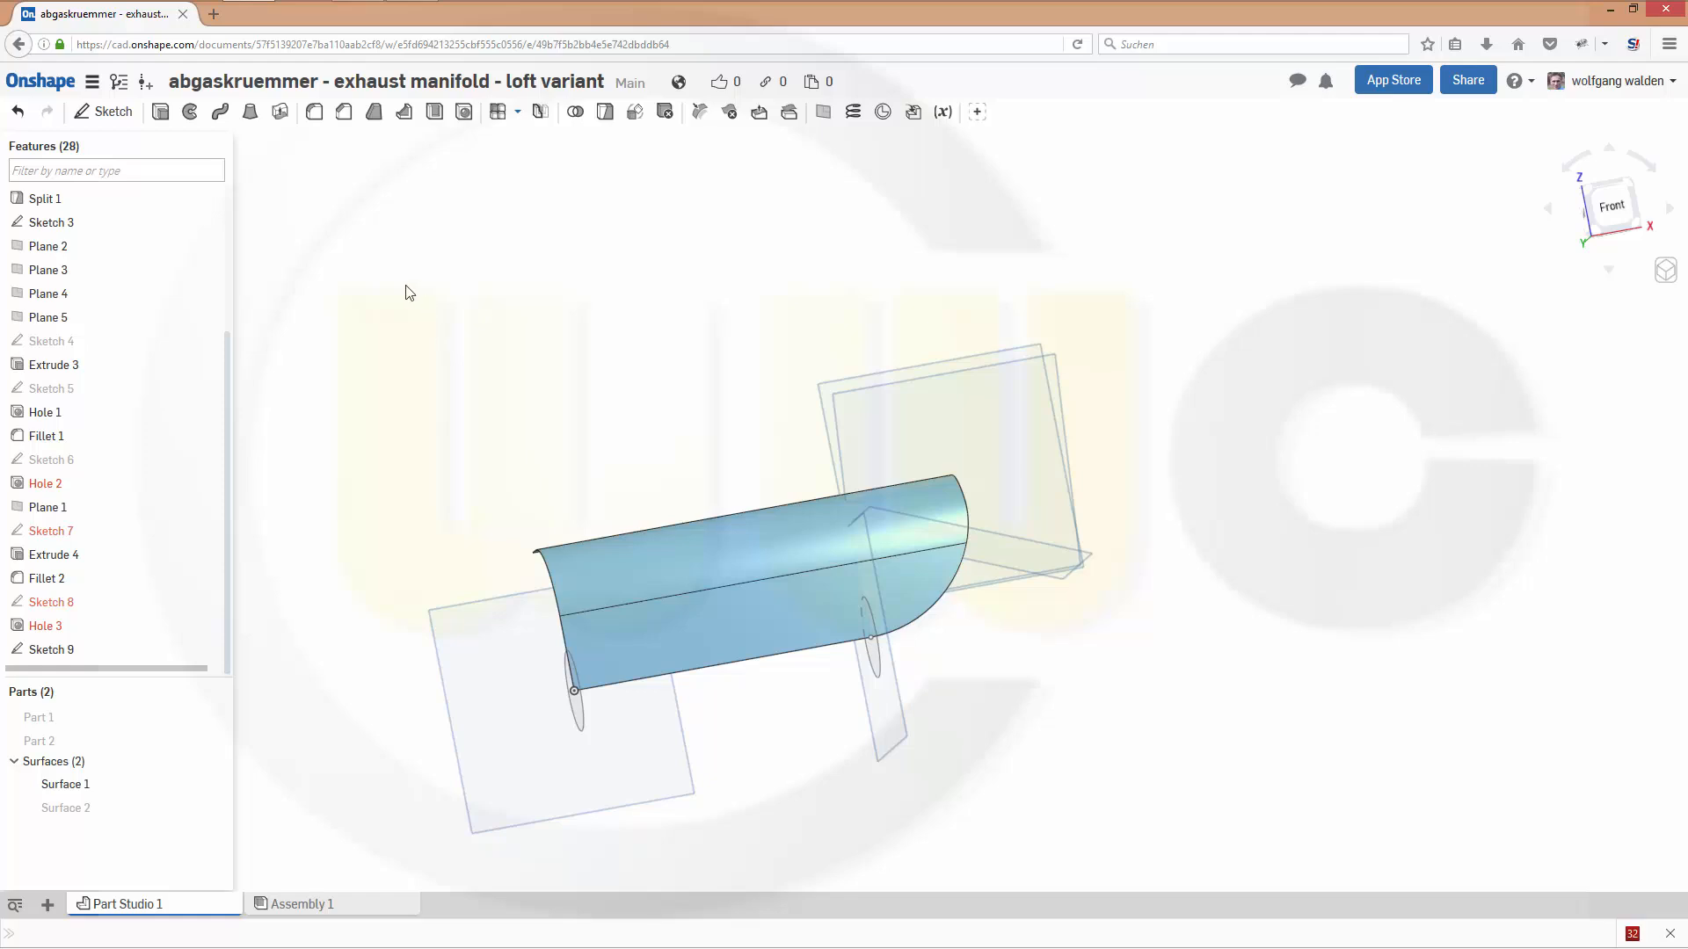
{"action": "left_click", "coordinate": [105, 112]}
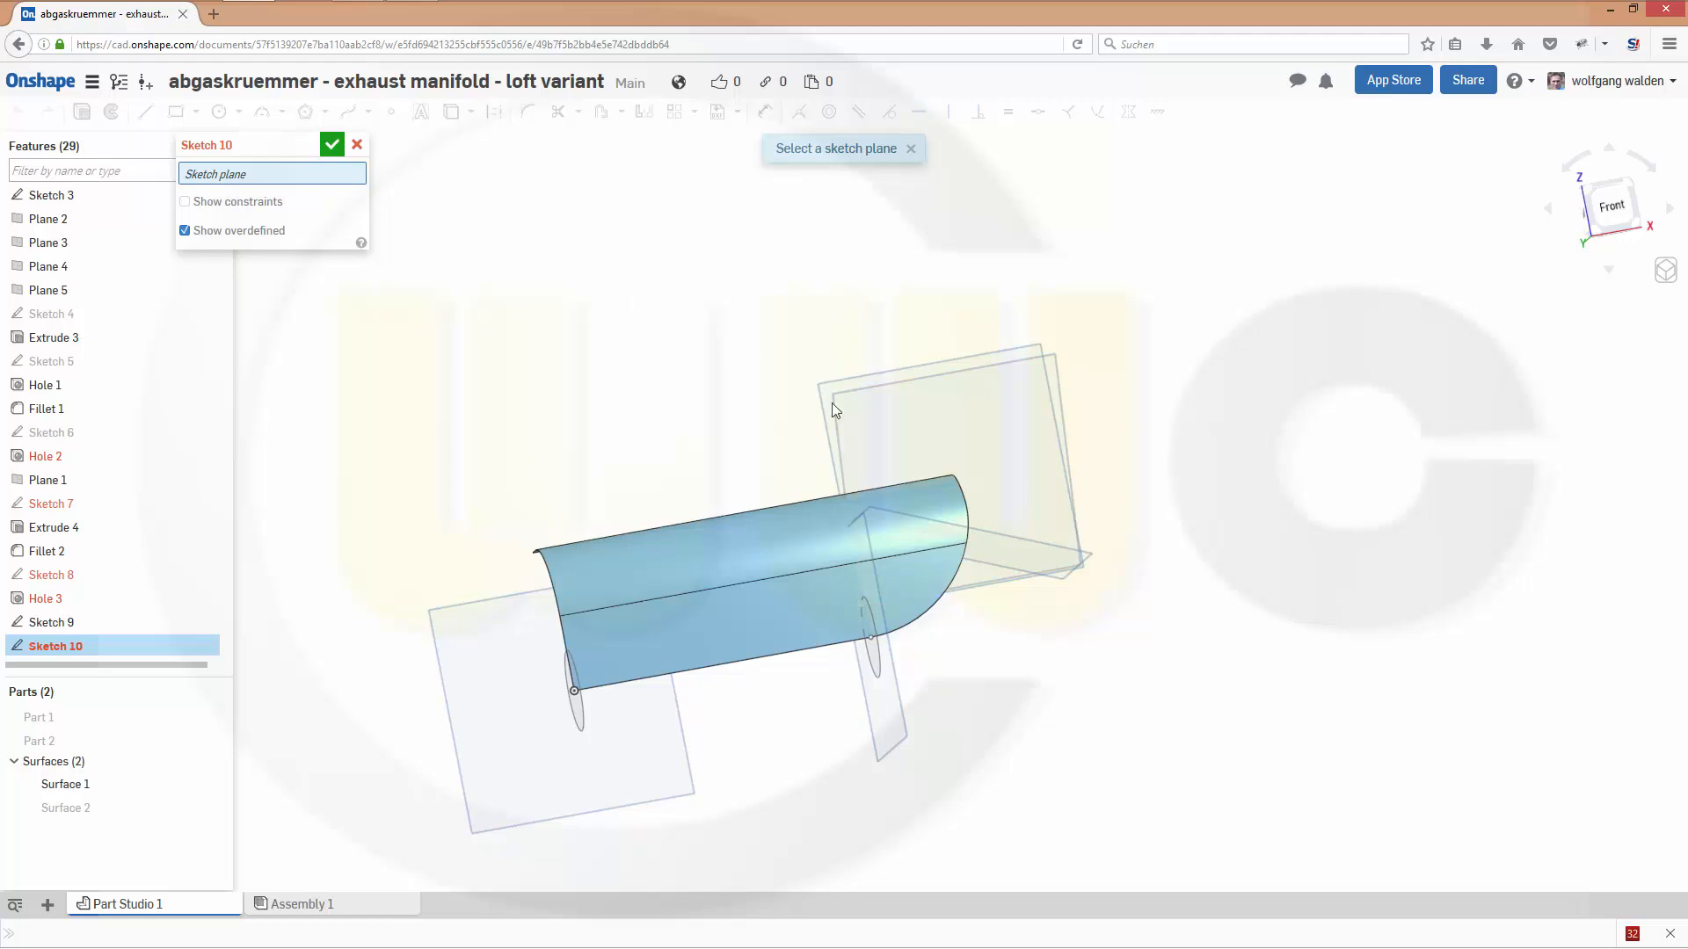
{"action": "left_click", "coordinate": [1033, 541]}
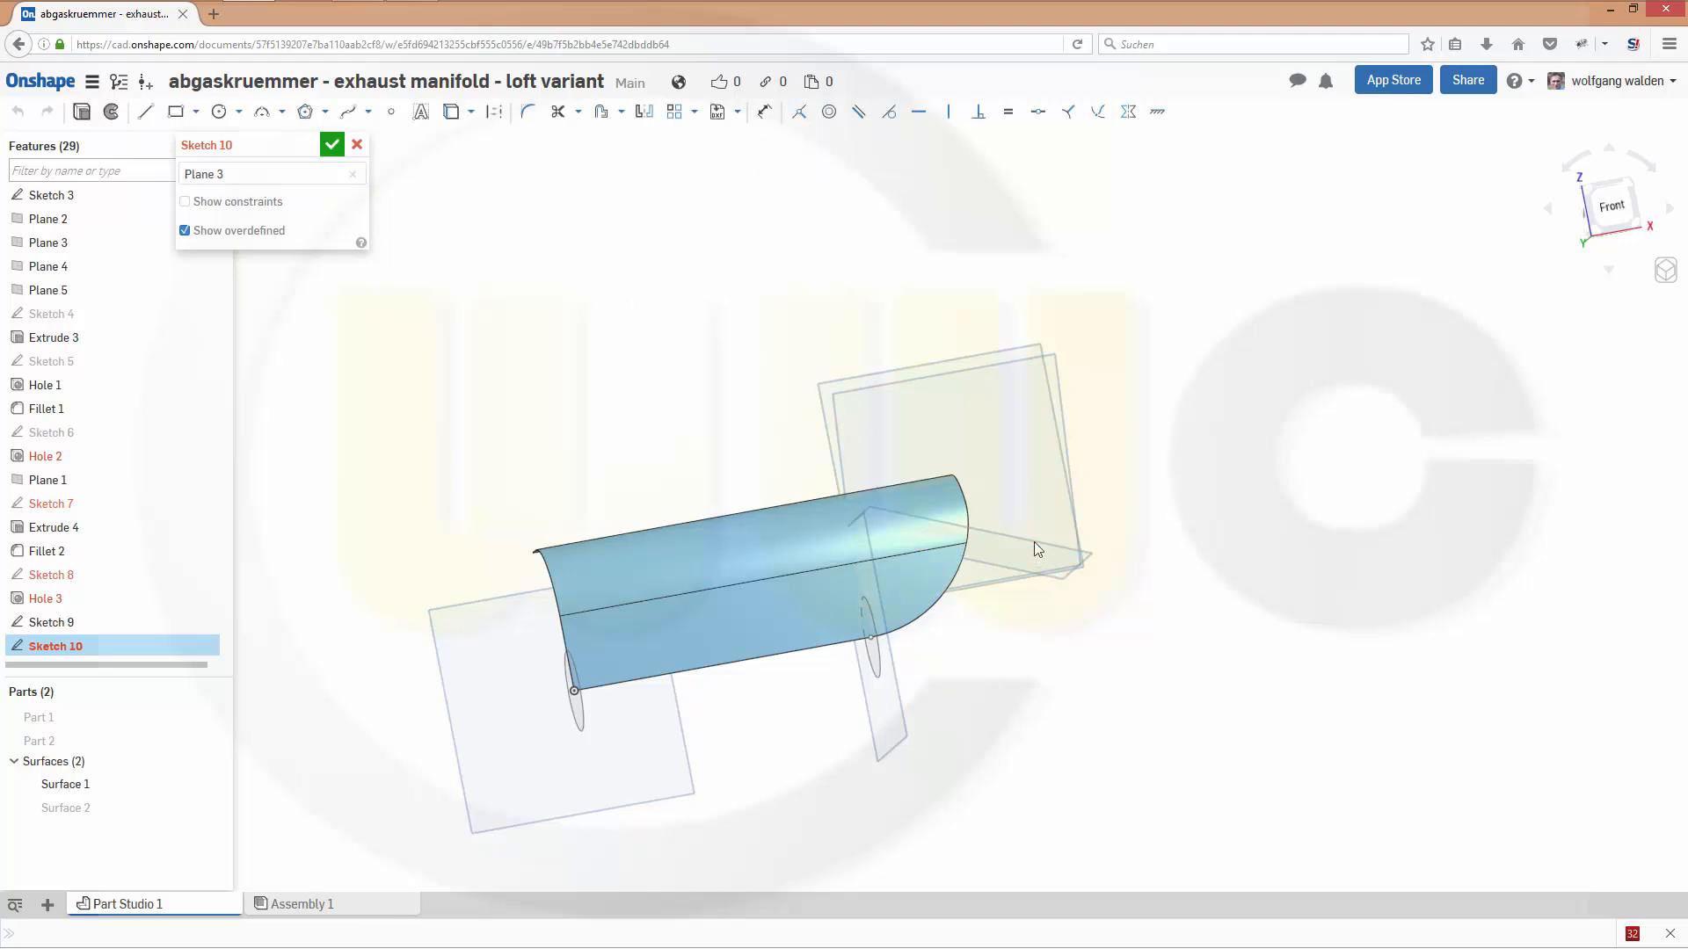
{"action": "right_click_drag", "start_coordinate": [1066, 727], "coordinate": [908, 598]}
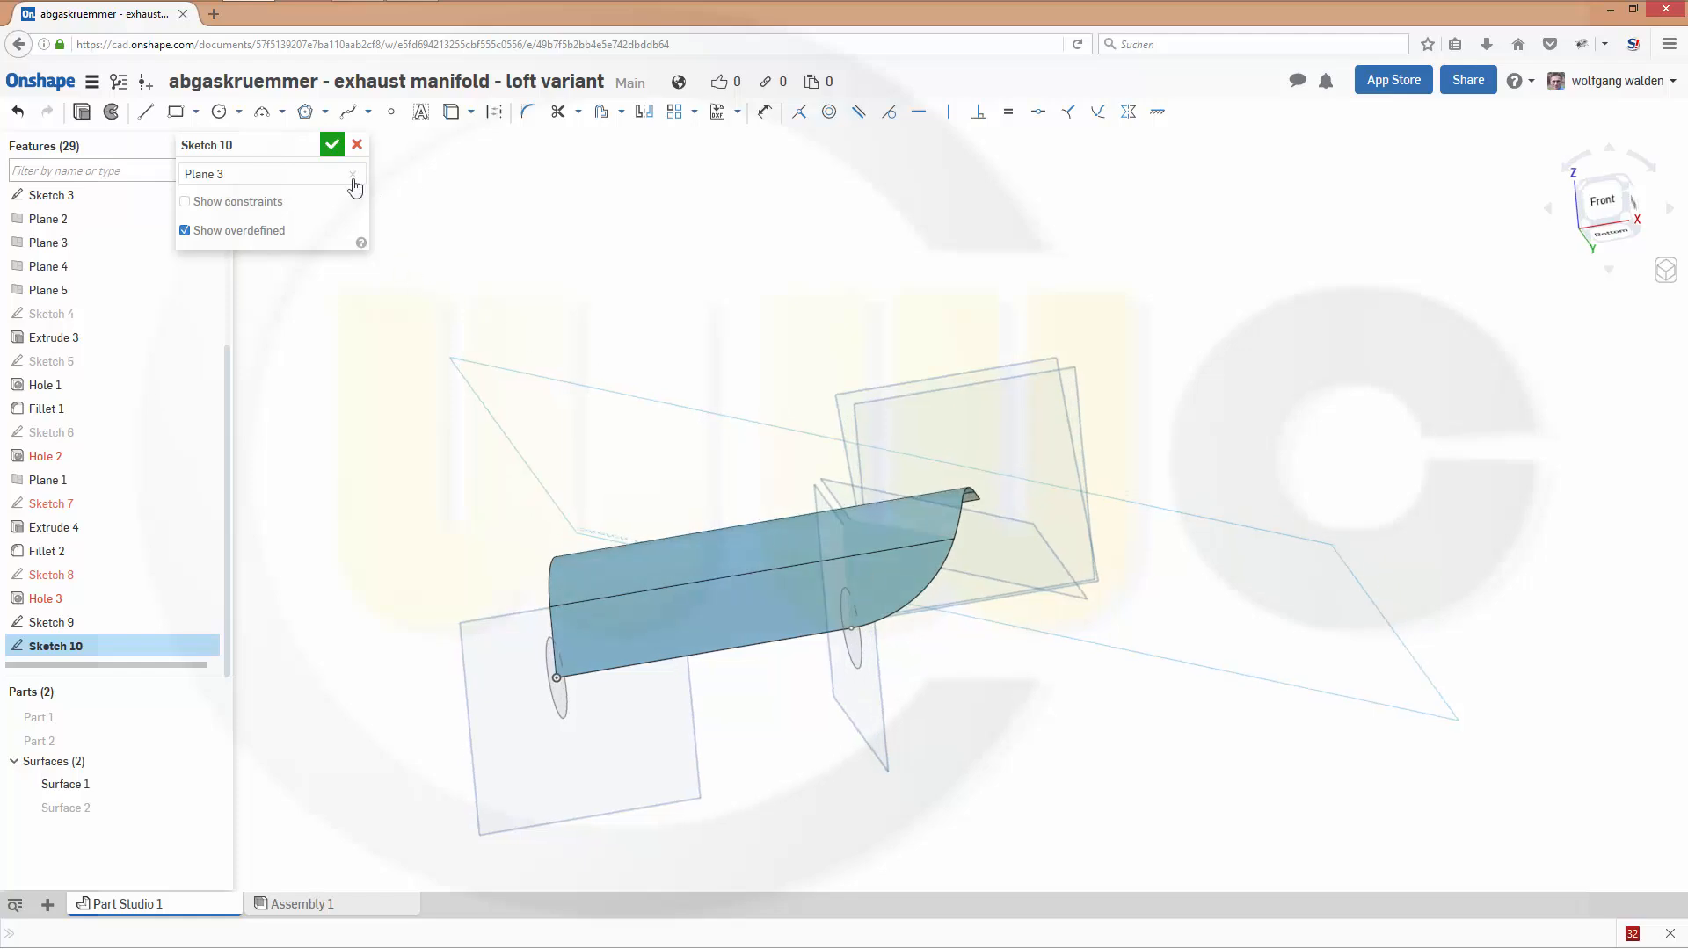
{"action": "left_click", "coordinate": [450, 119]}
{"action": "left_click", "coordinate": [954, 540]}
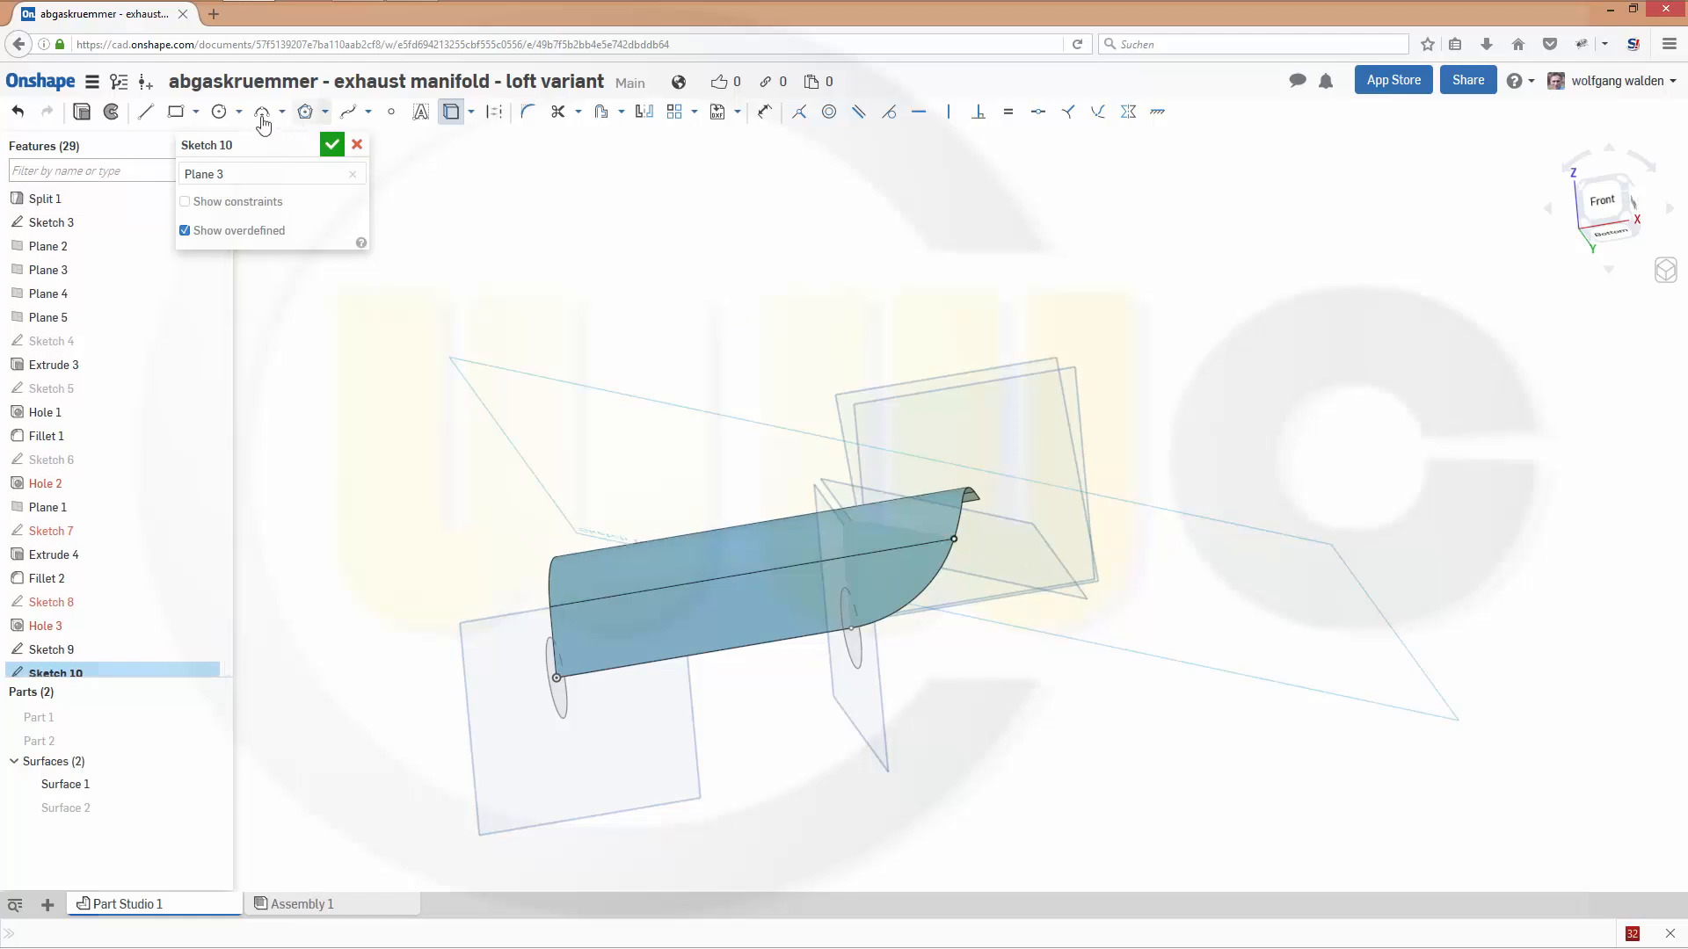
- Draw a 48 mm diameter circle centred on the projected upper end of the lower arc and finish the sketch
{"action": "left_click", "coordinate": [218, 112]}
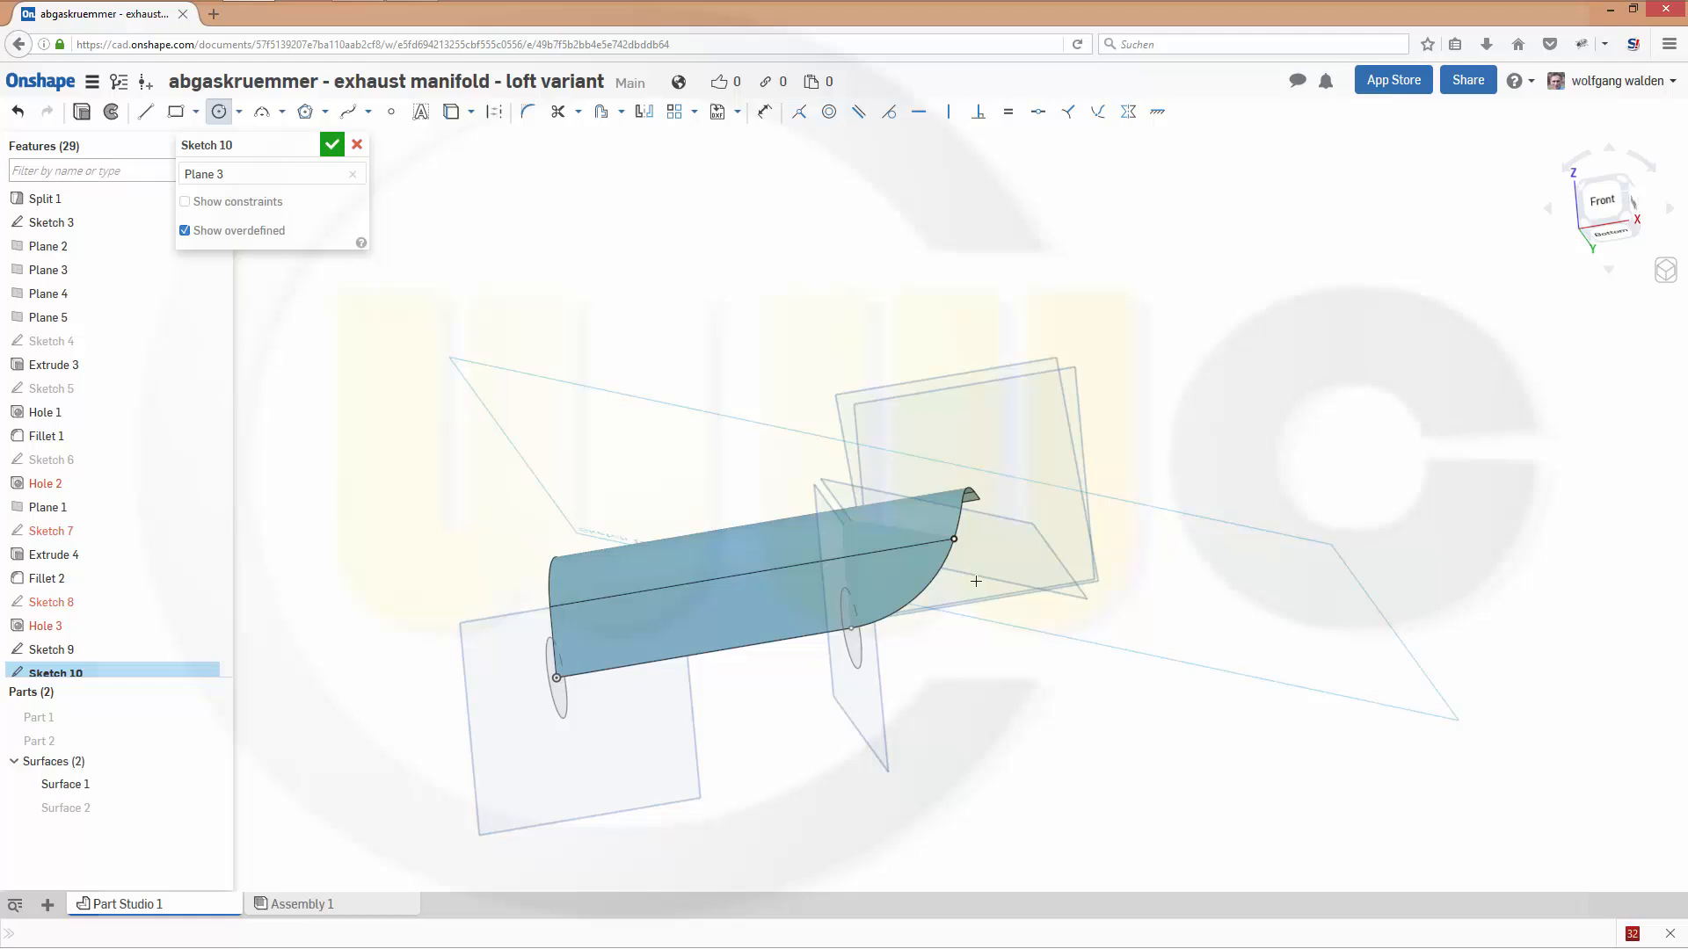
{"action": "left_click", "coordinate": [953, 538]}
{"action": "left_click", "coordinate": [1006, 579]}
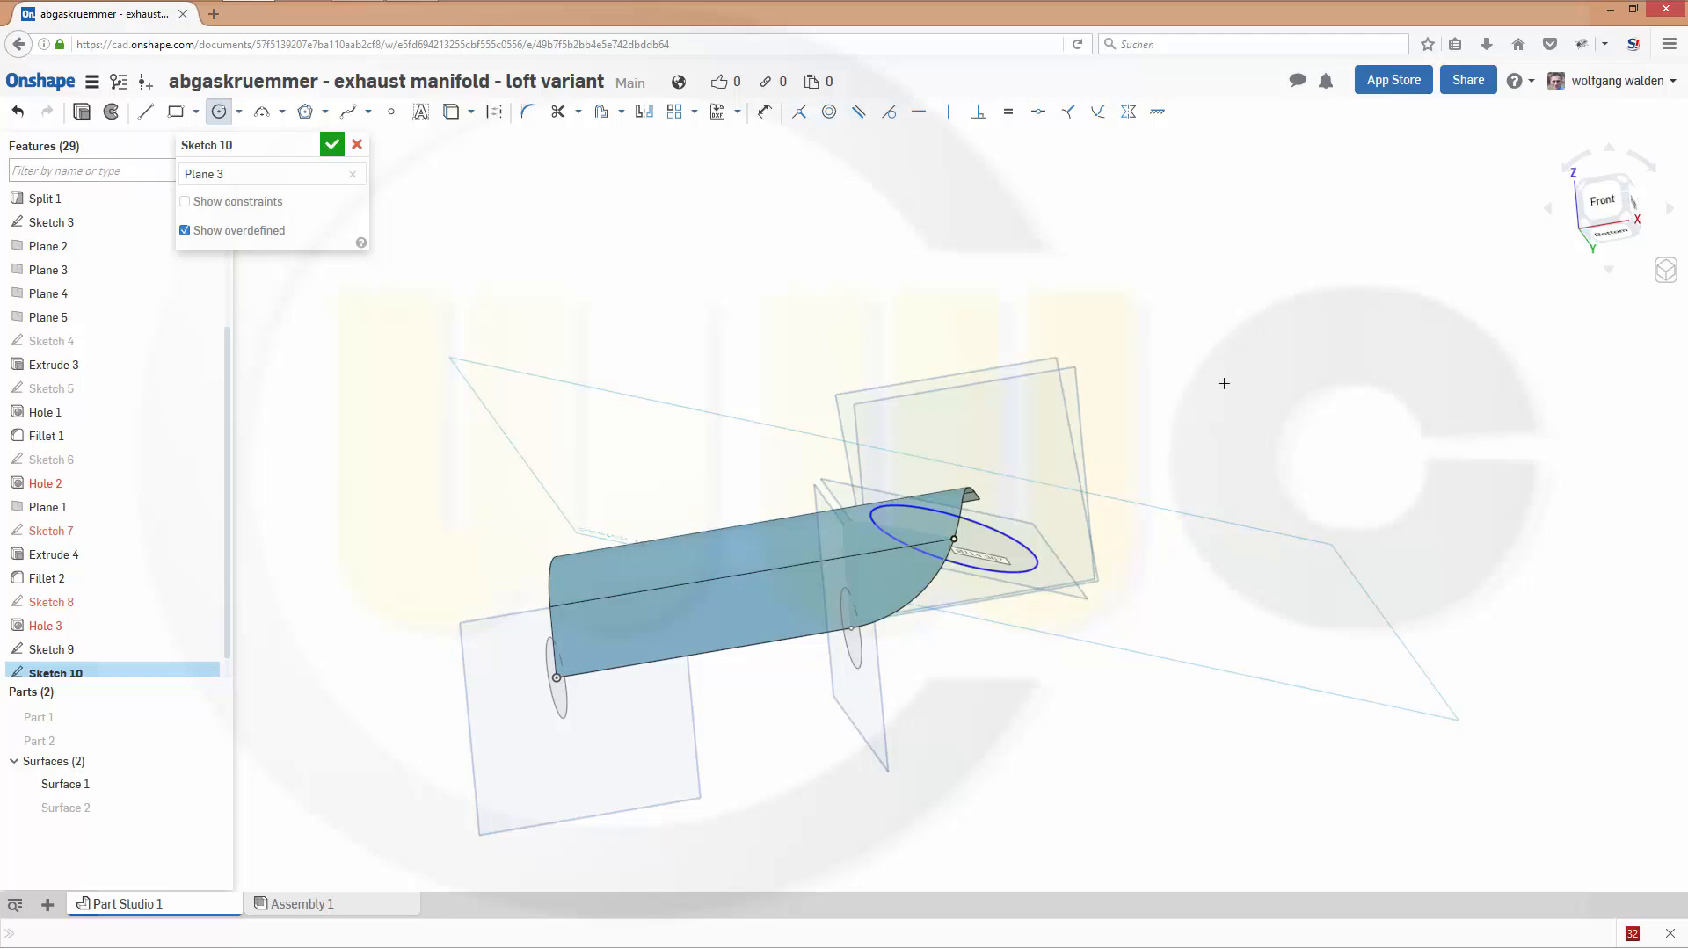
{"action": "type", "text": "48"}
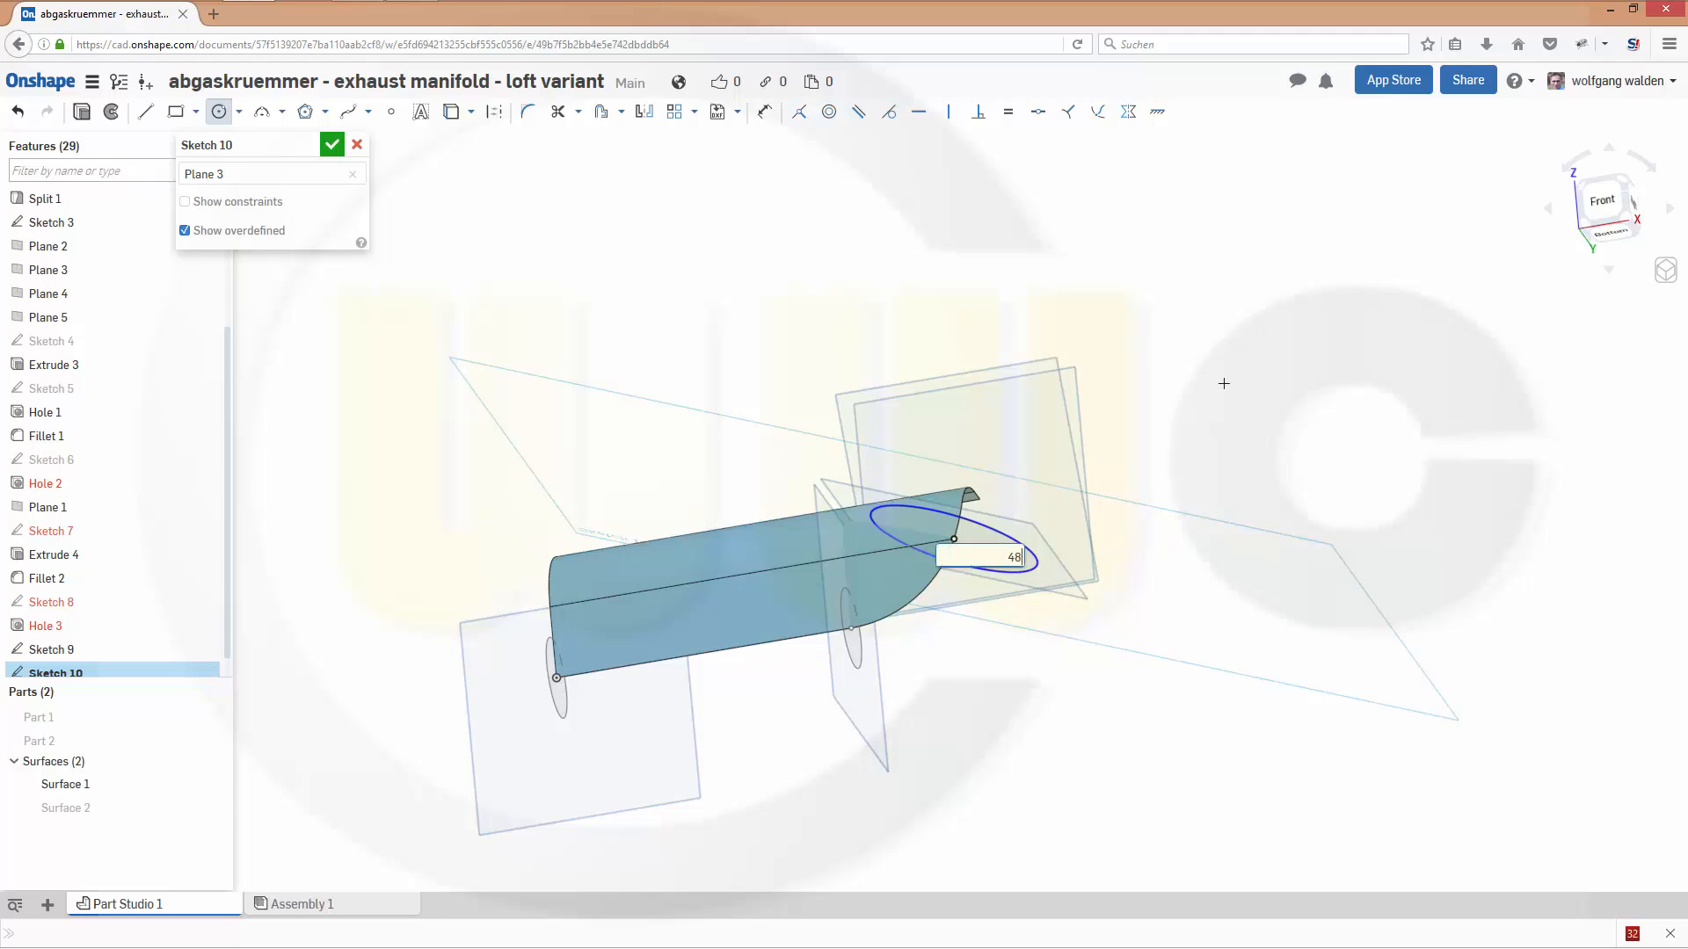
{"action": "key", "text": "Return"}
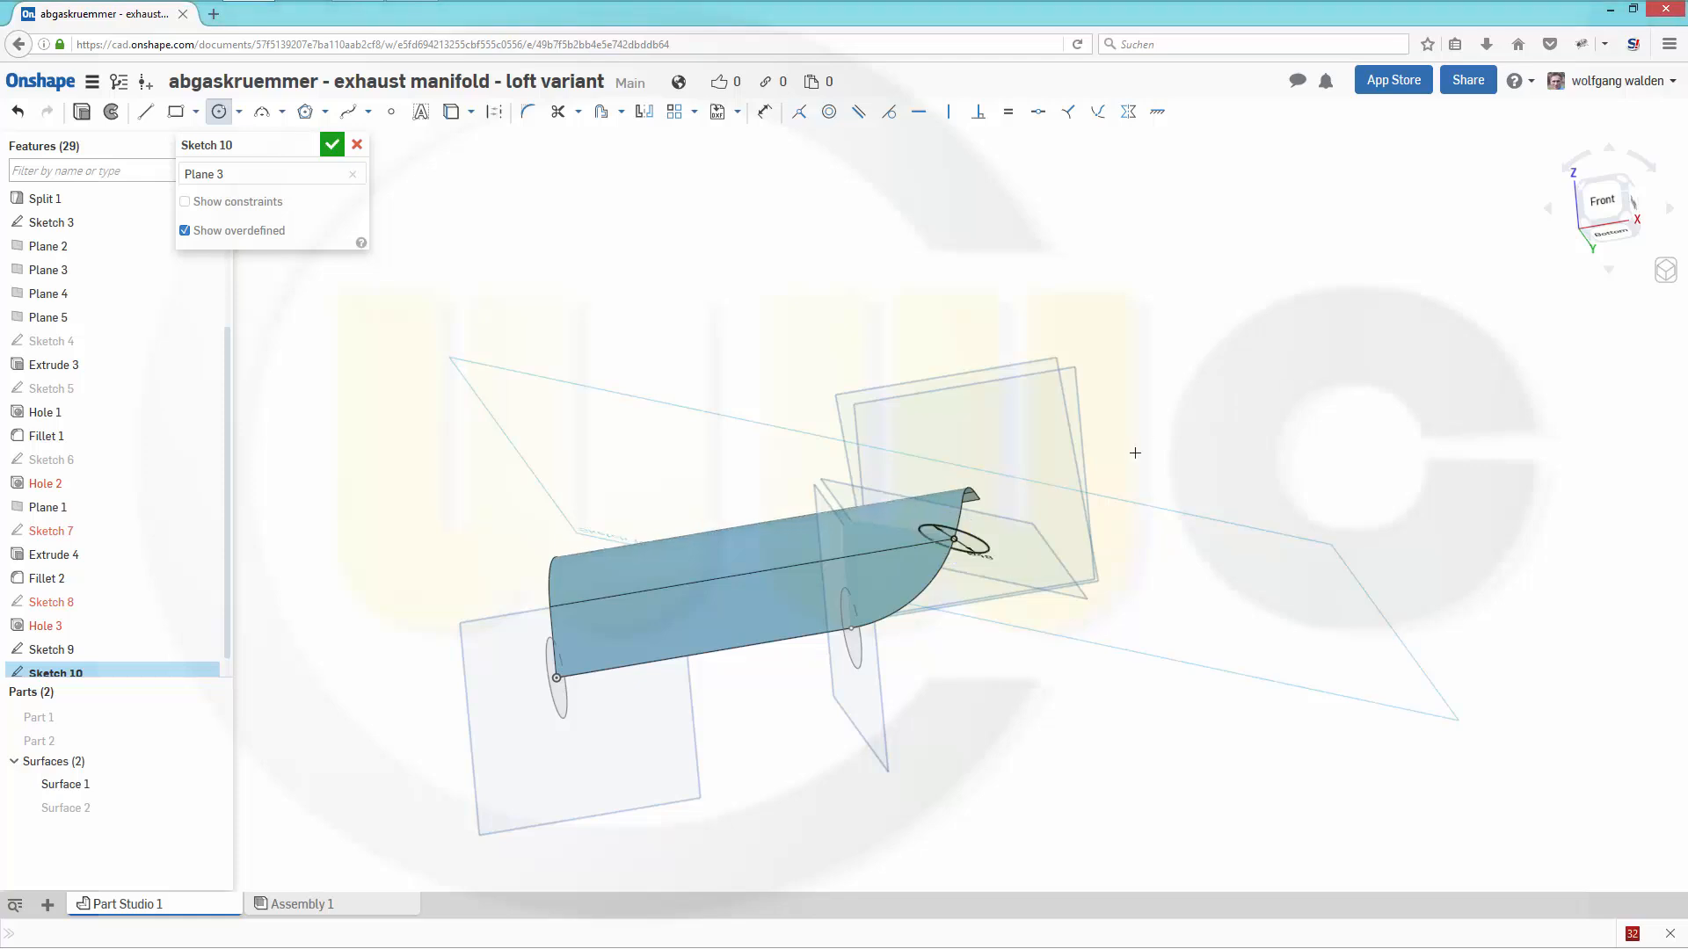
{"action": "right_click_drag", "start_coordinate": [1135, 452], "coordinate": [1100, 504]}
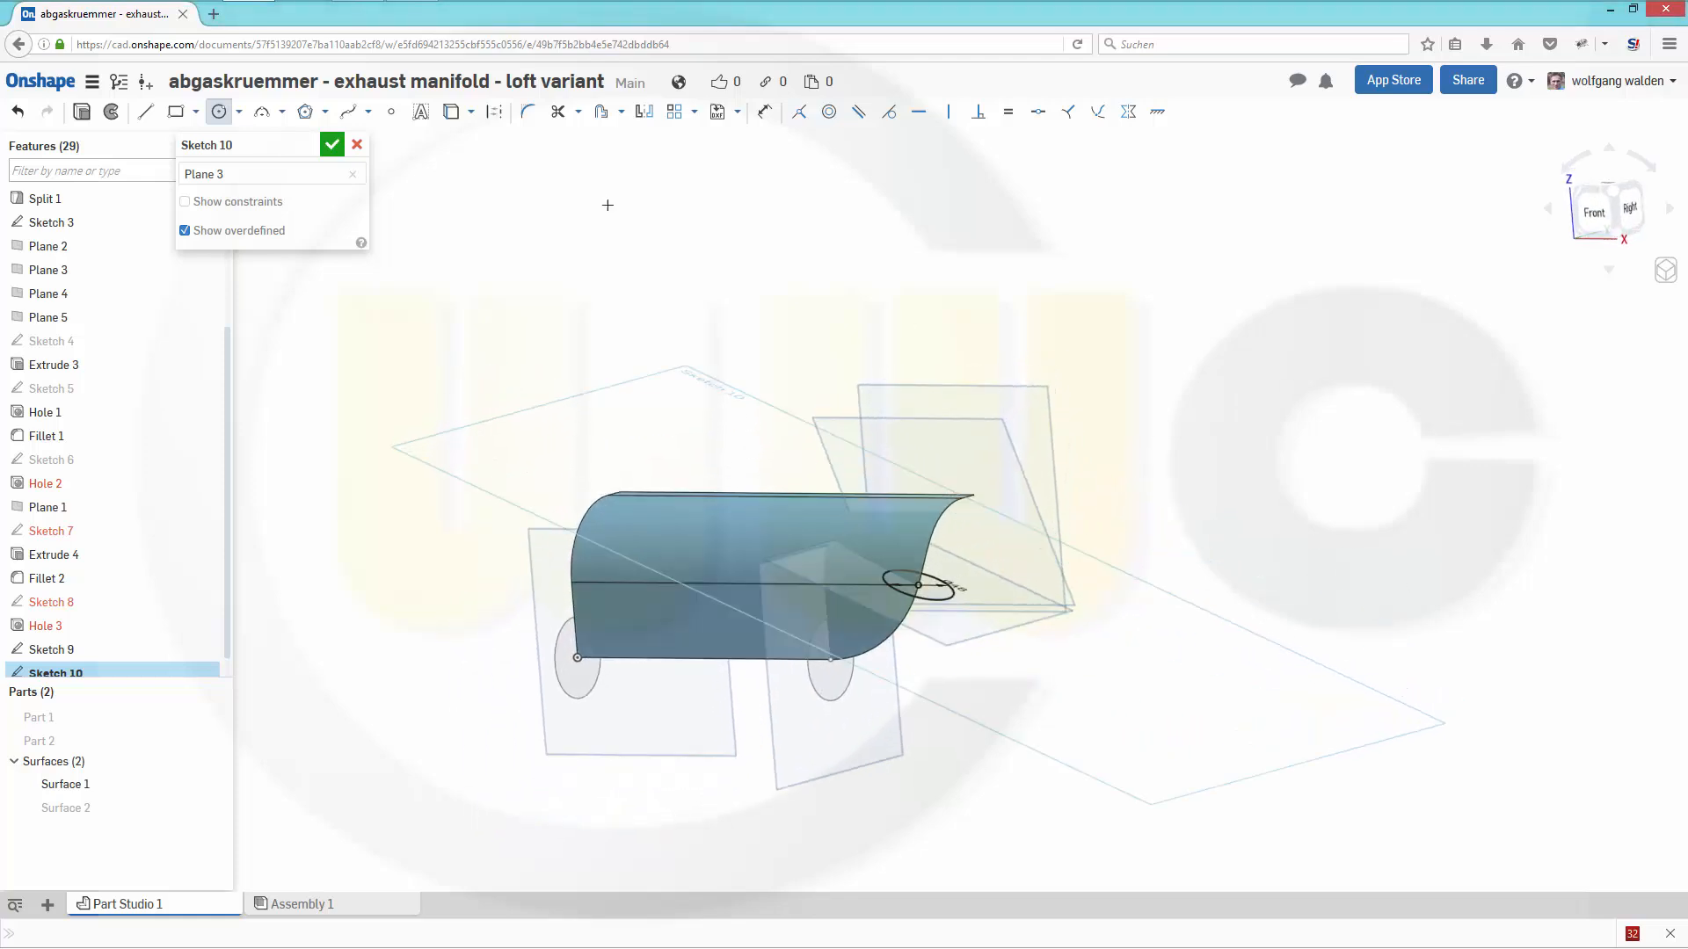
{"action": "left_click", "coordinate": [331, 147]}
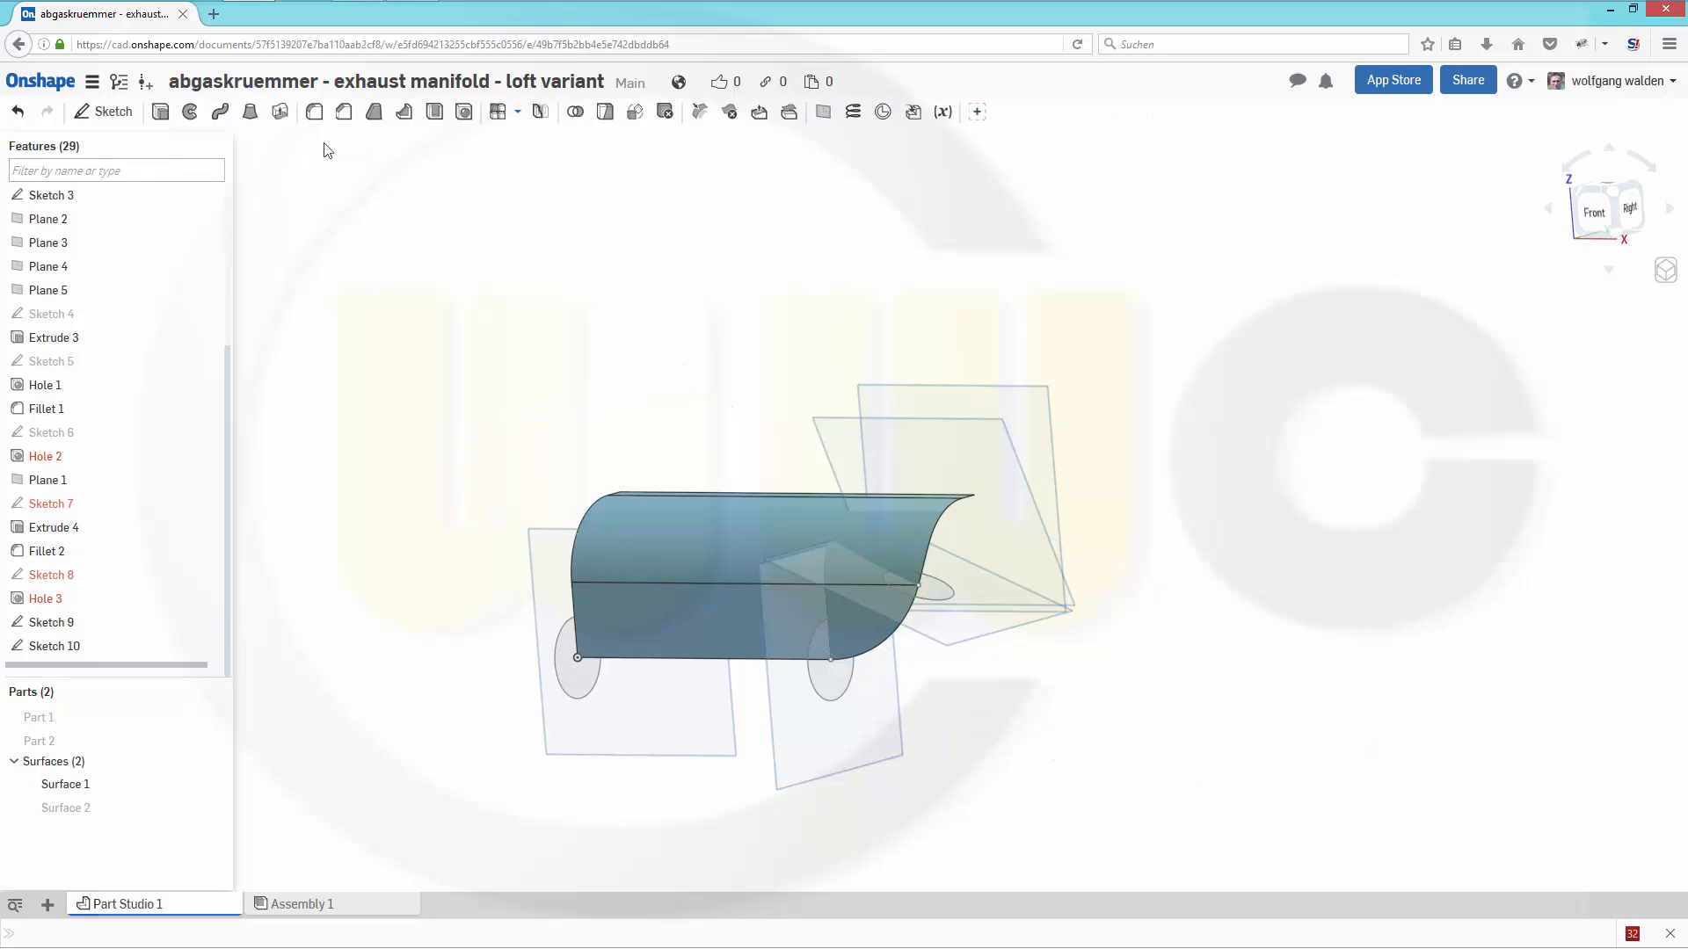
- Start a sketch on Plane 4 and project the midpoint of the guide surface's upper arc edge into it
{"action": "key", "text": "shift+s"}
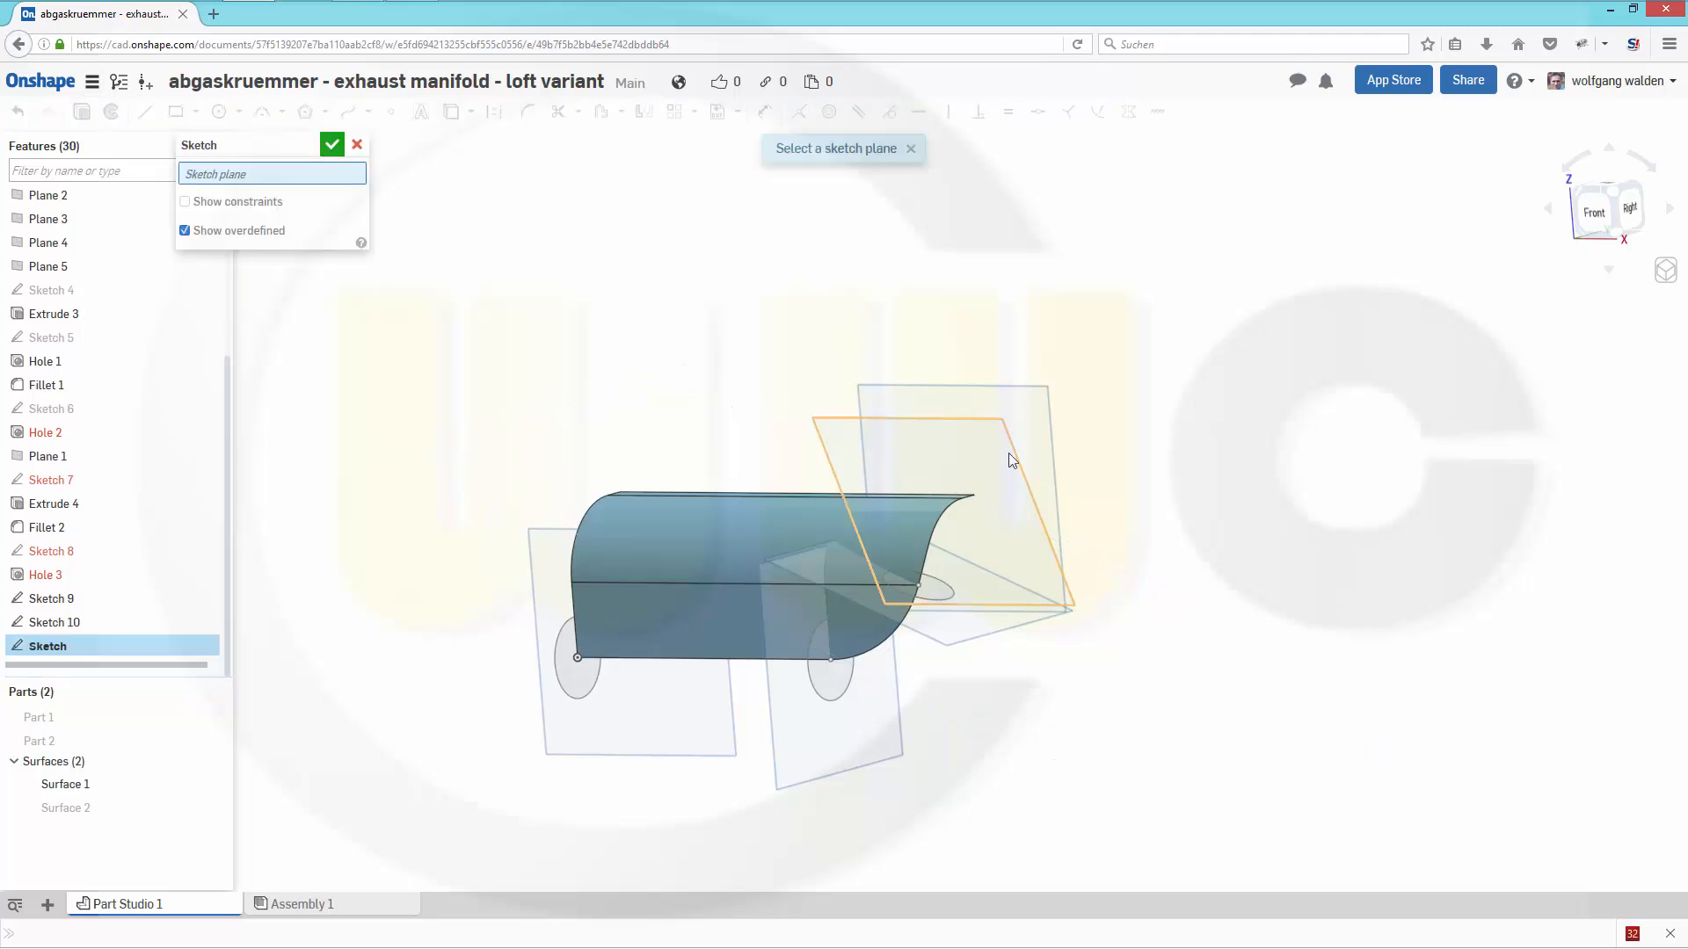
{"action": "left_click", "coordinate": [1016, 458]}
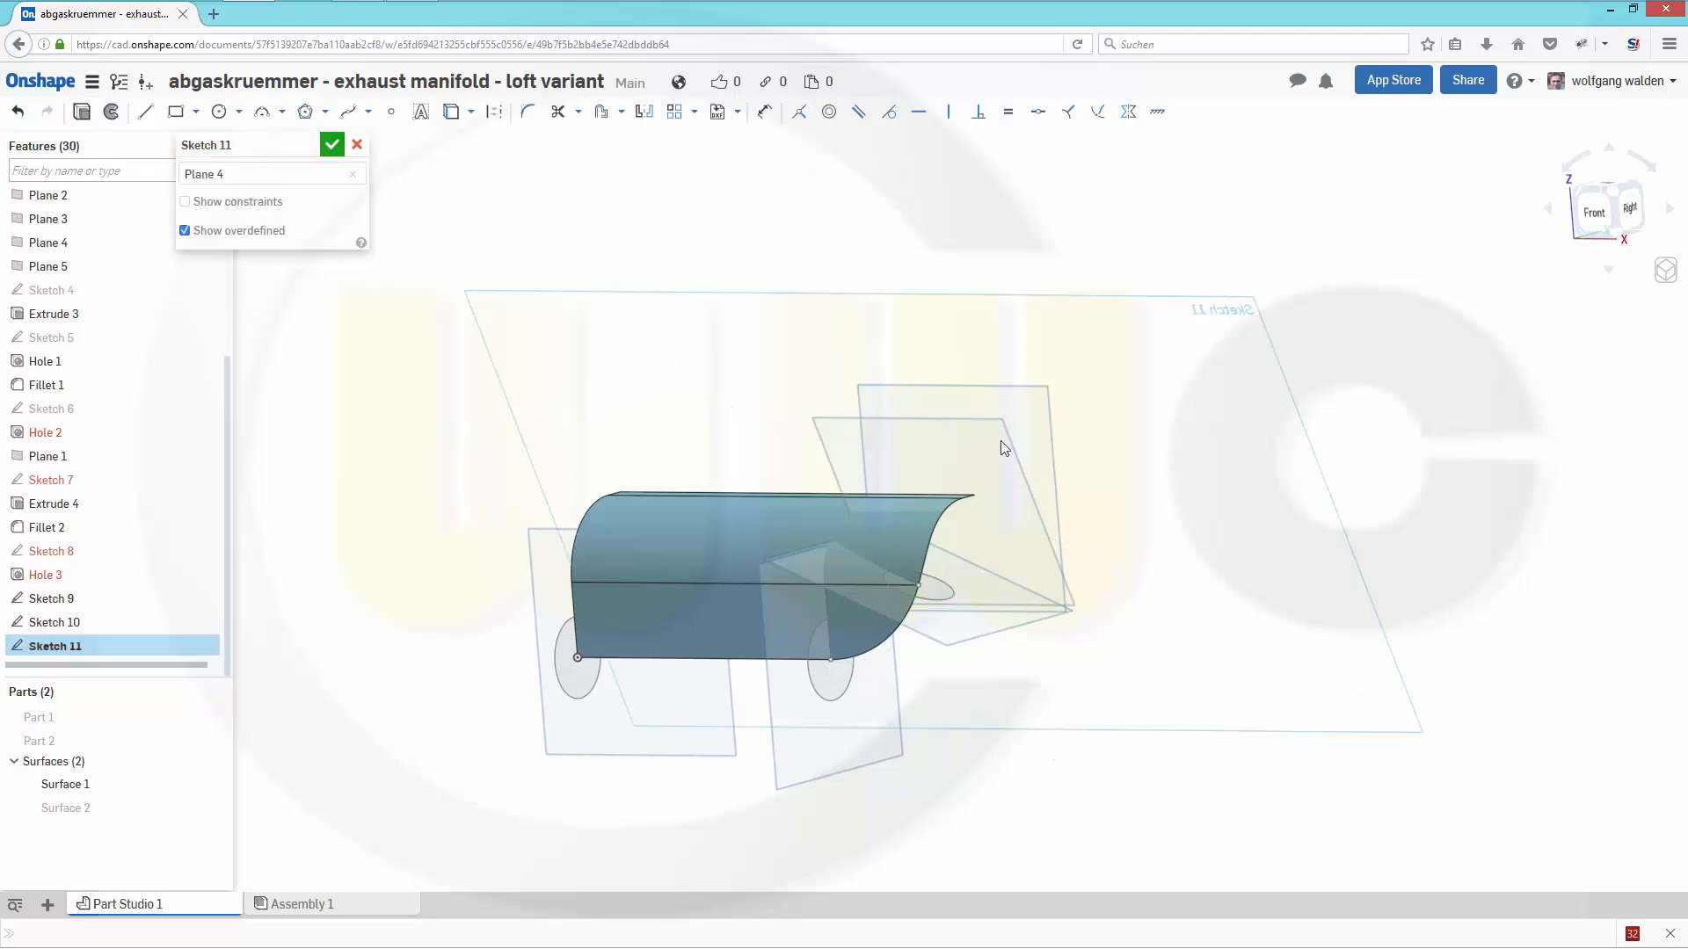
{"action": "left_click", "coordinate": [451, 111]}
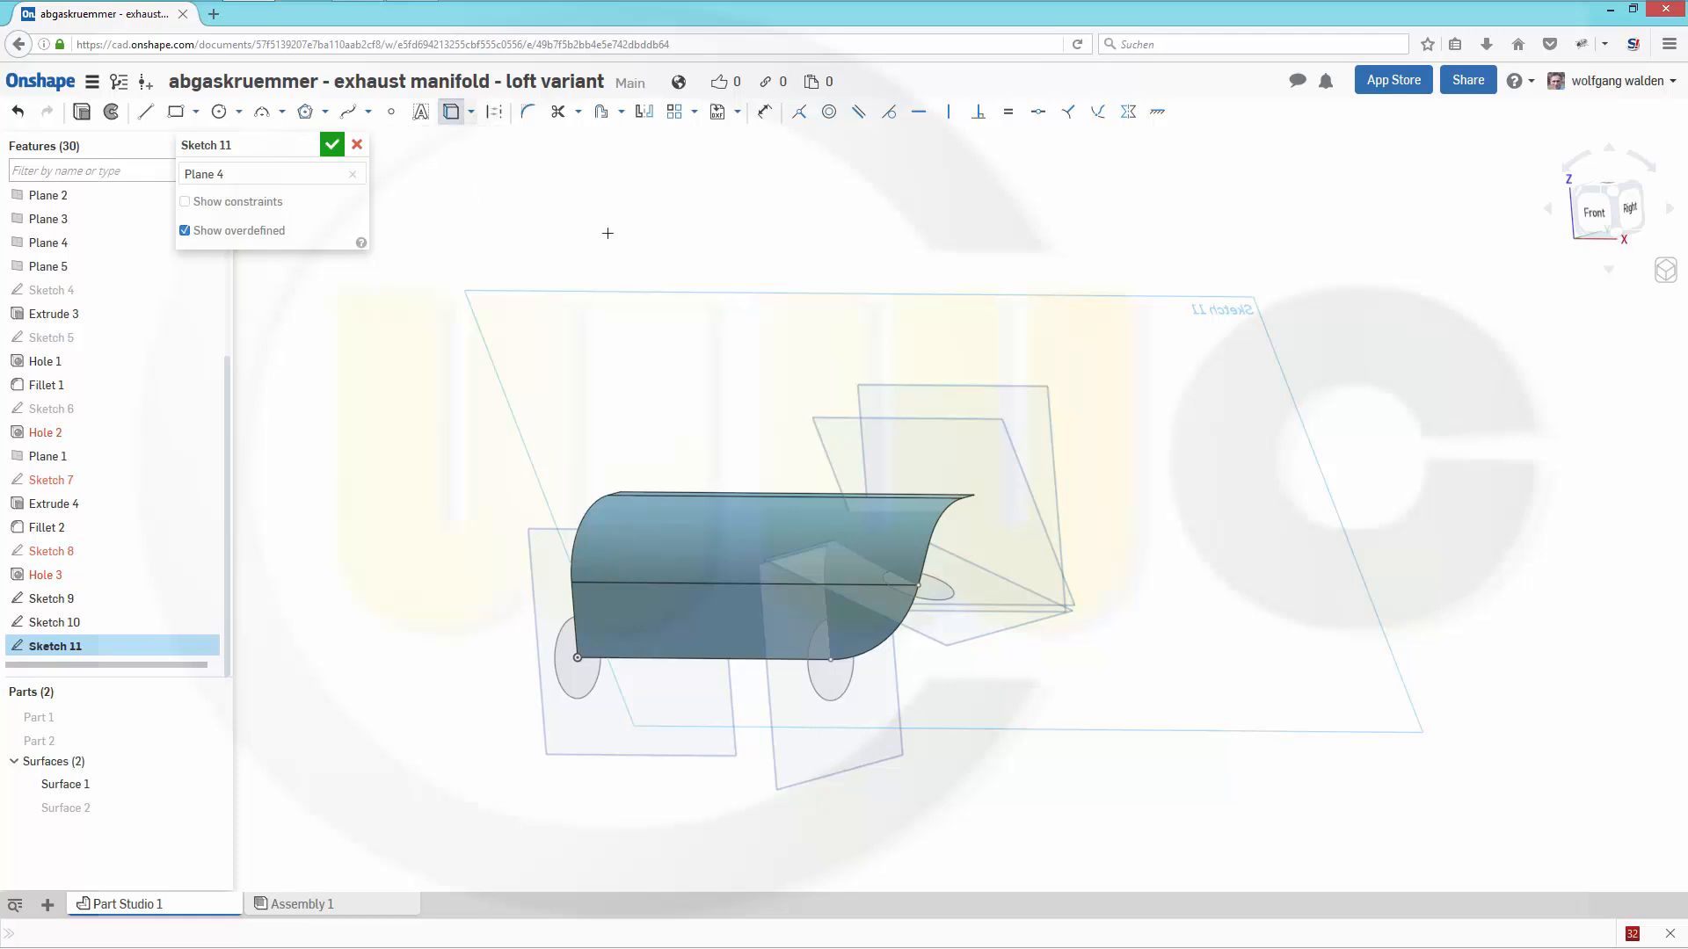
{"action": "left_click", "coordinate": [940, 511]}
- Draw a 44 mm diameter circle centred on the projected upper arc midpoint and finish the sketch
{"action": "left_click", "coordinate": [219, 111]}
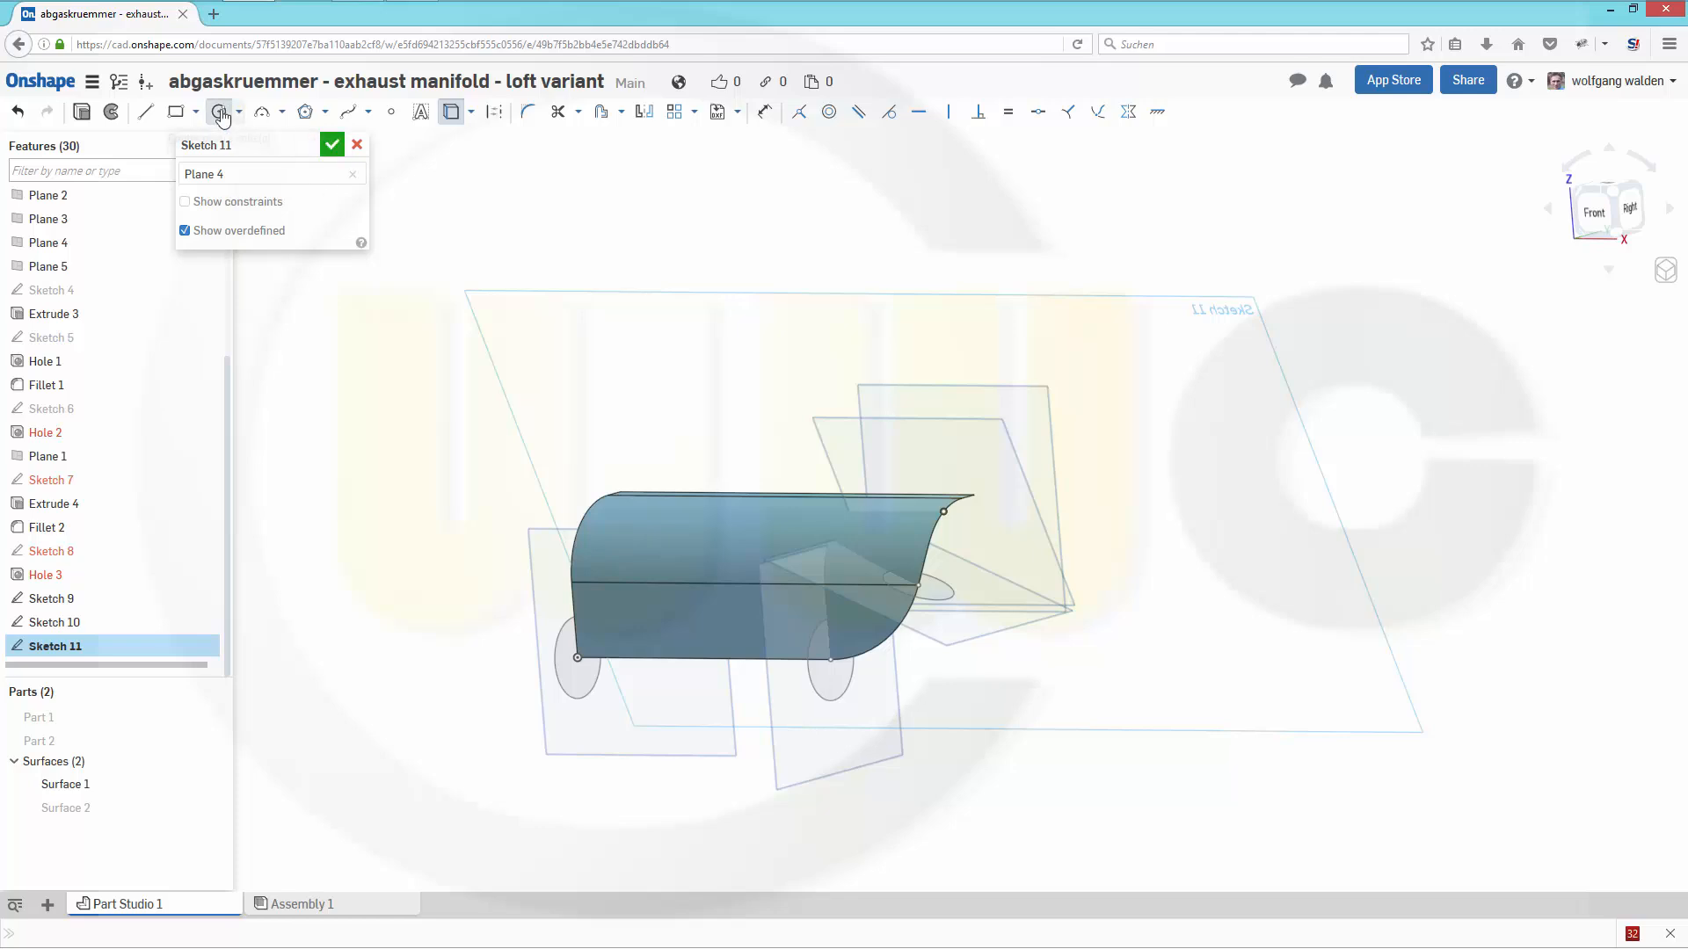
{"action": "left_click", "coordinate": [942, 511]}
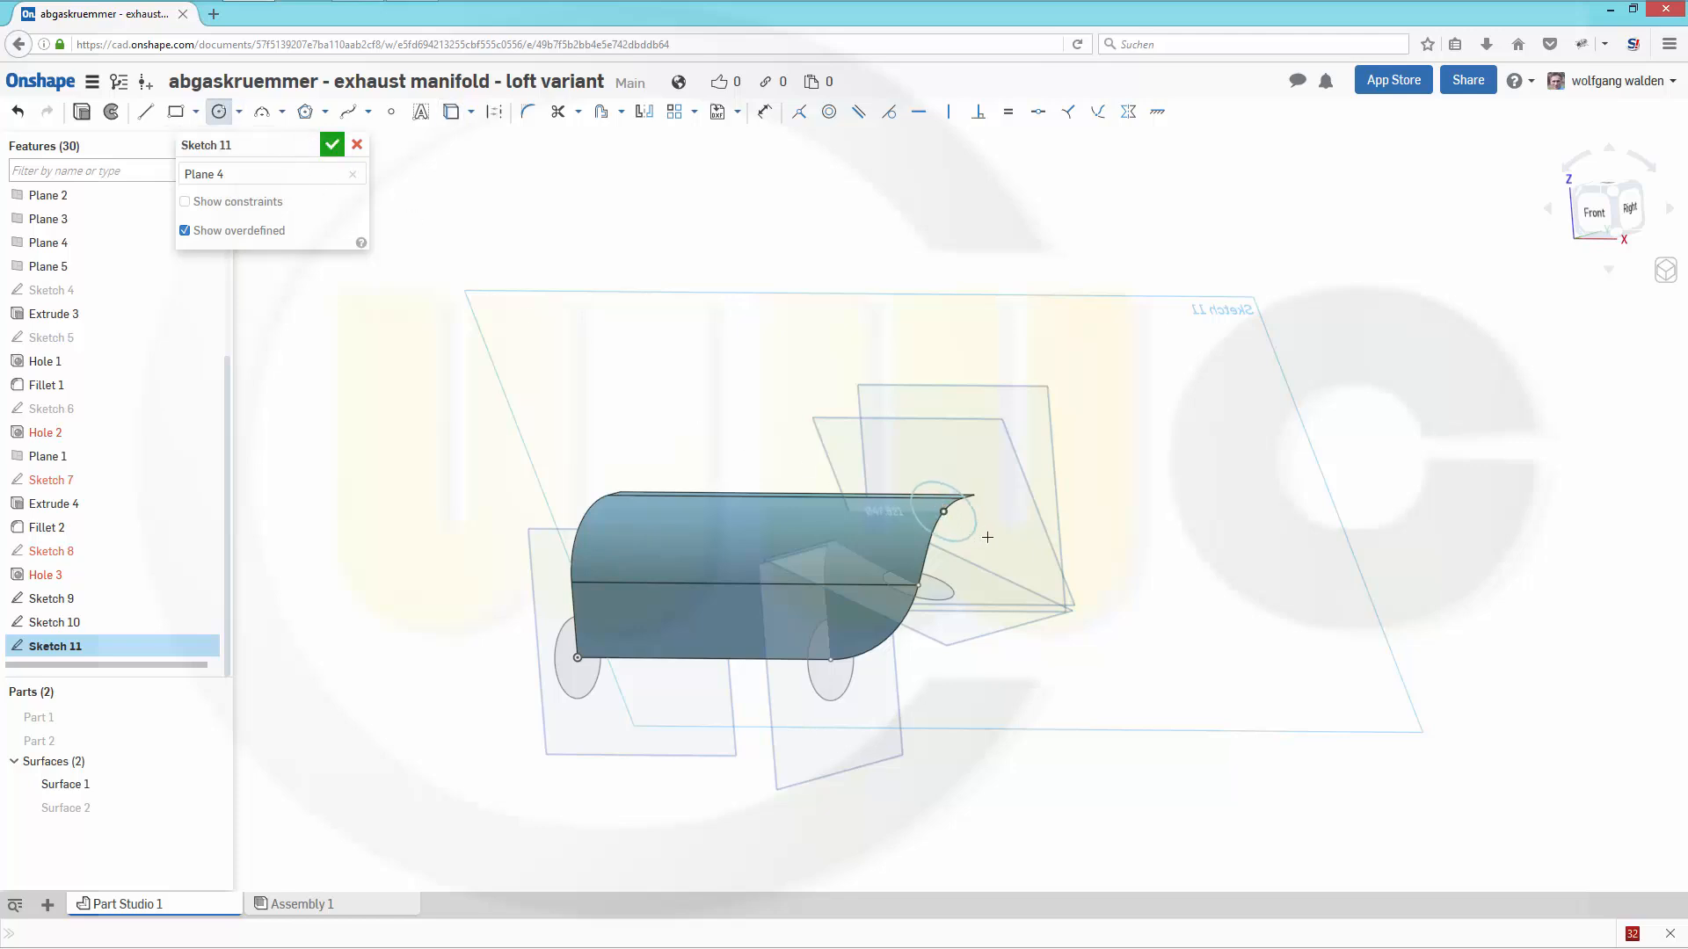
{"action": "left_click", "coordinate": [985, 538]}
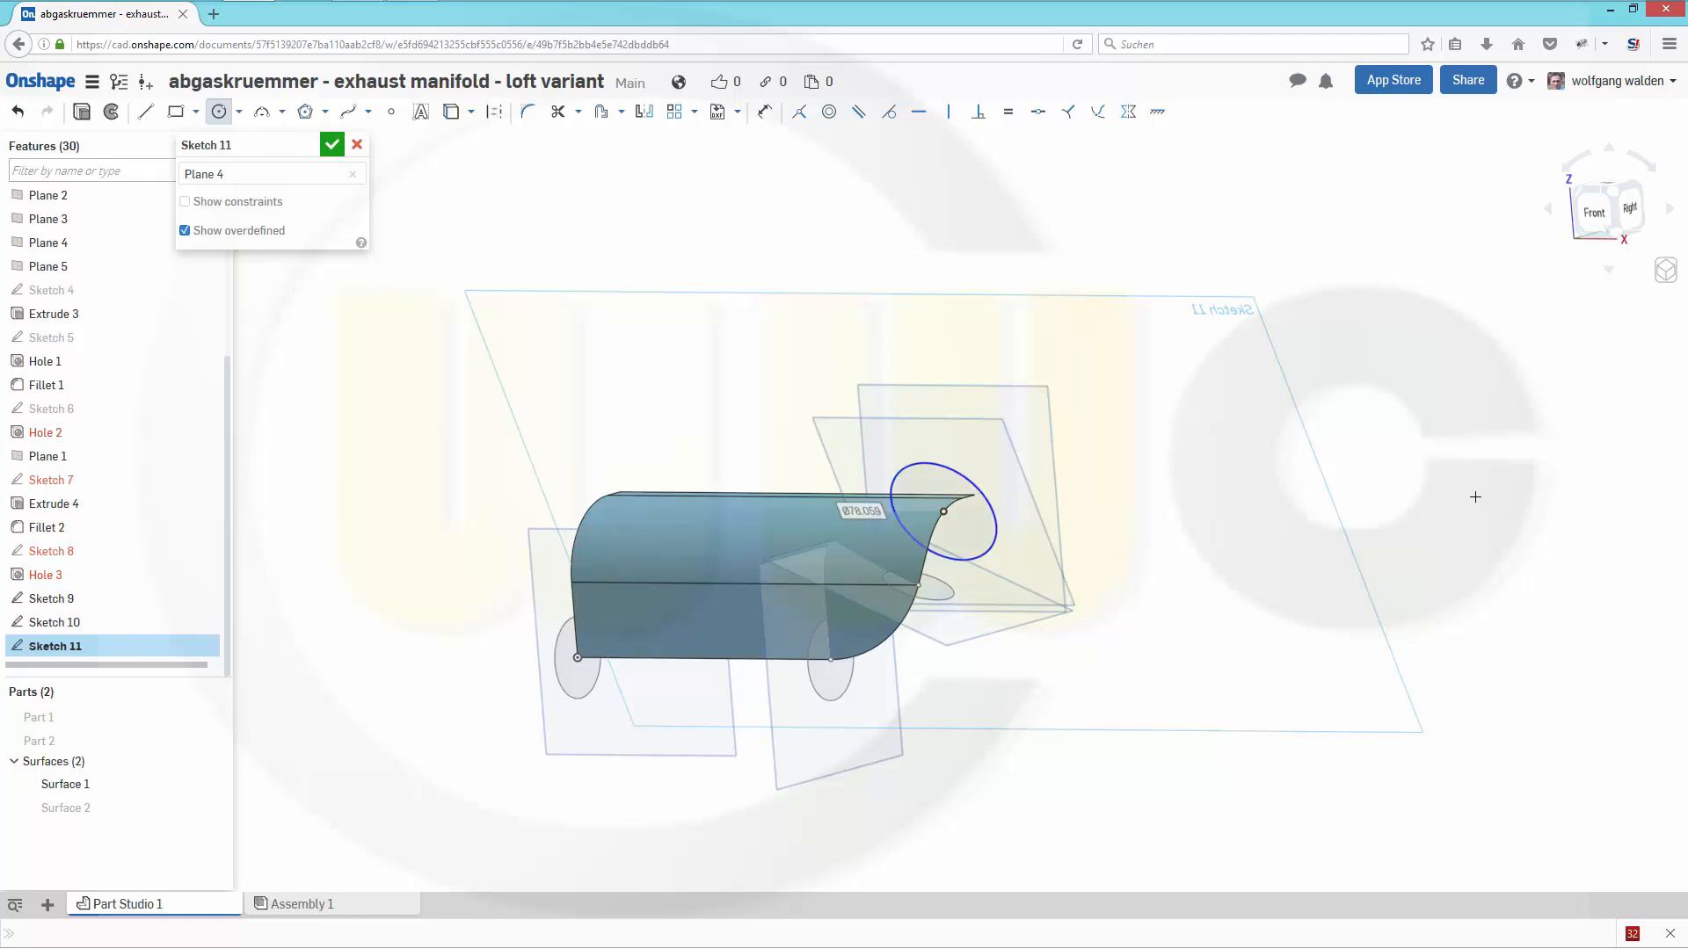
{"action": "type", "text": "44"}
{"action": "key", "text": "Return"}
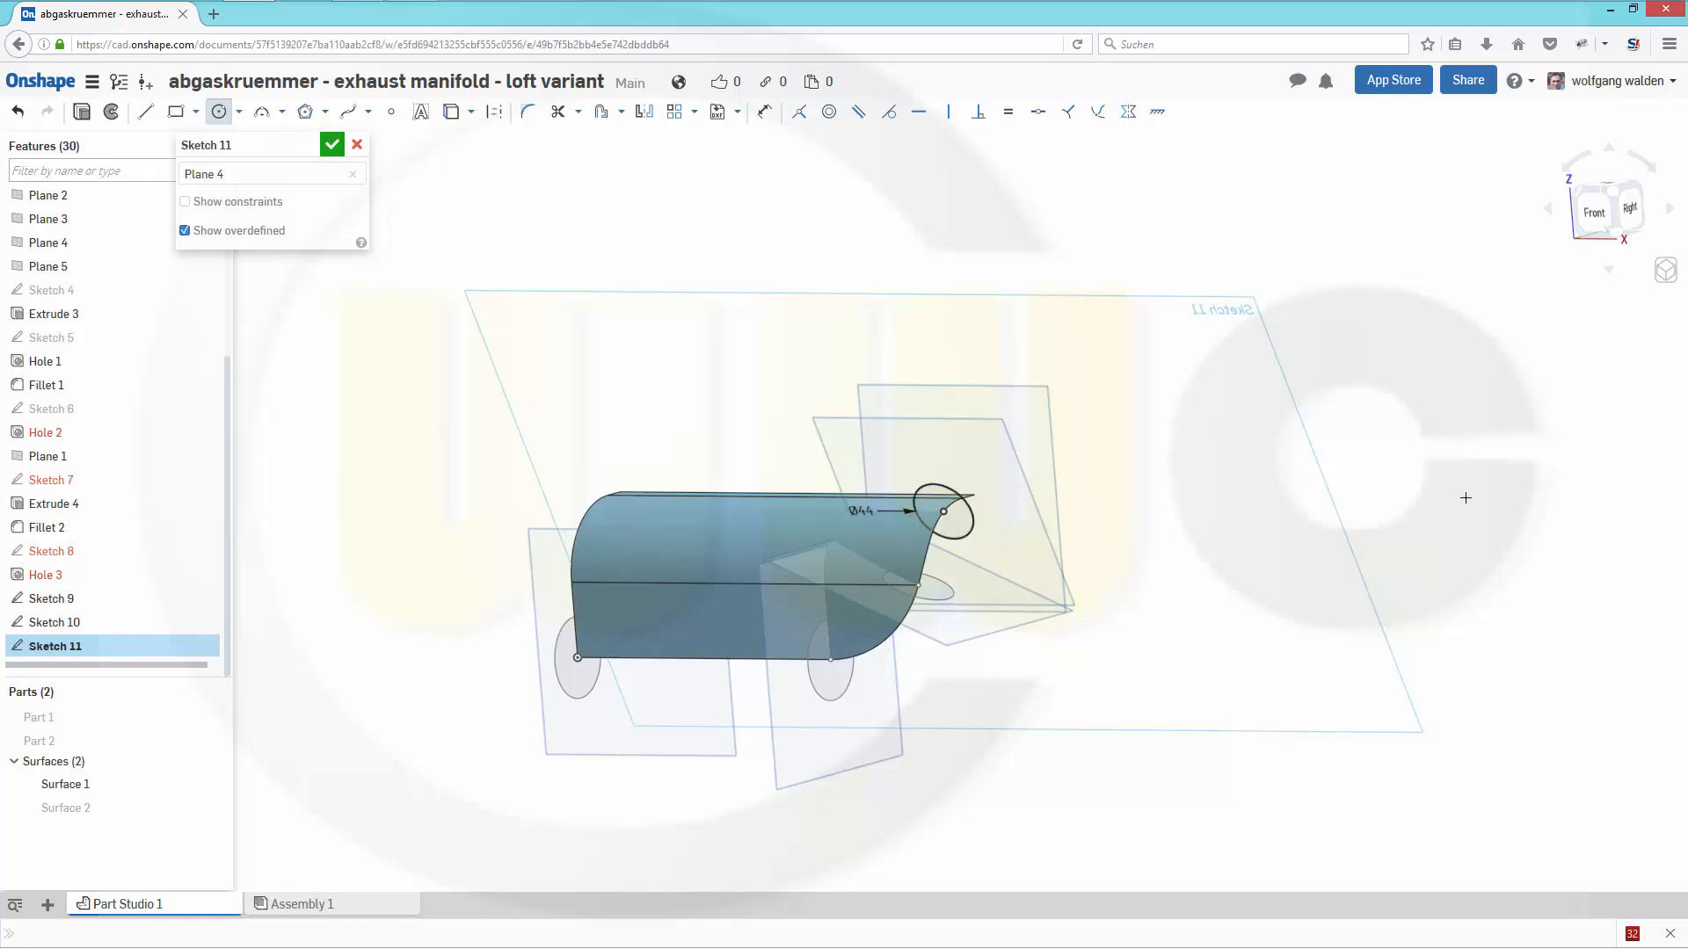
{"action": "right_click_drag", "start_coordinate": [1253, 497], "coordinate": [1029, 427]}
{"action": "left_click", "coordinate": [219, 112]}
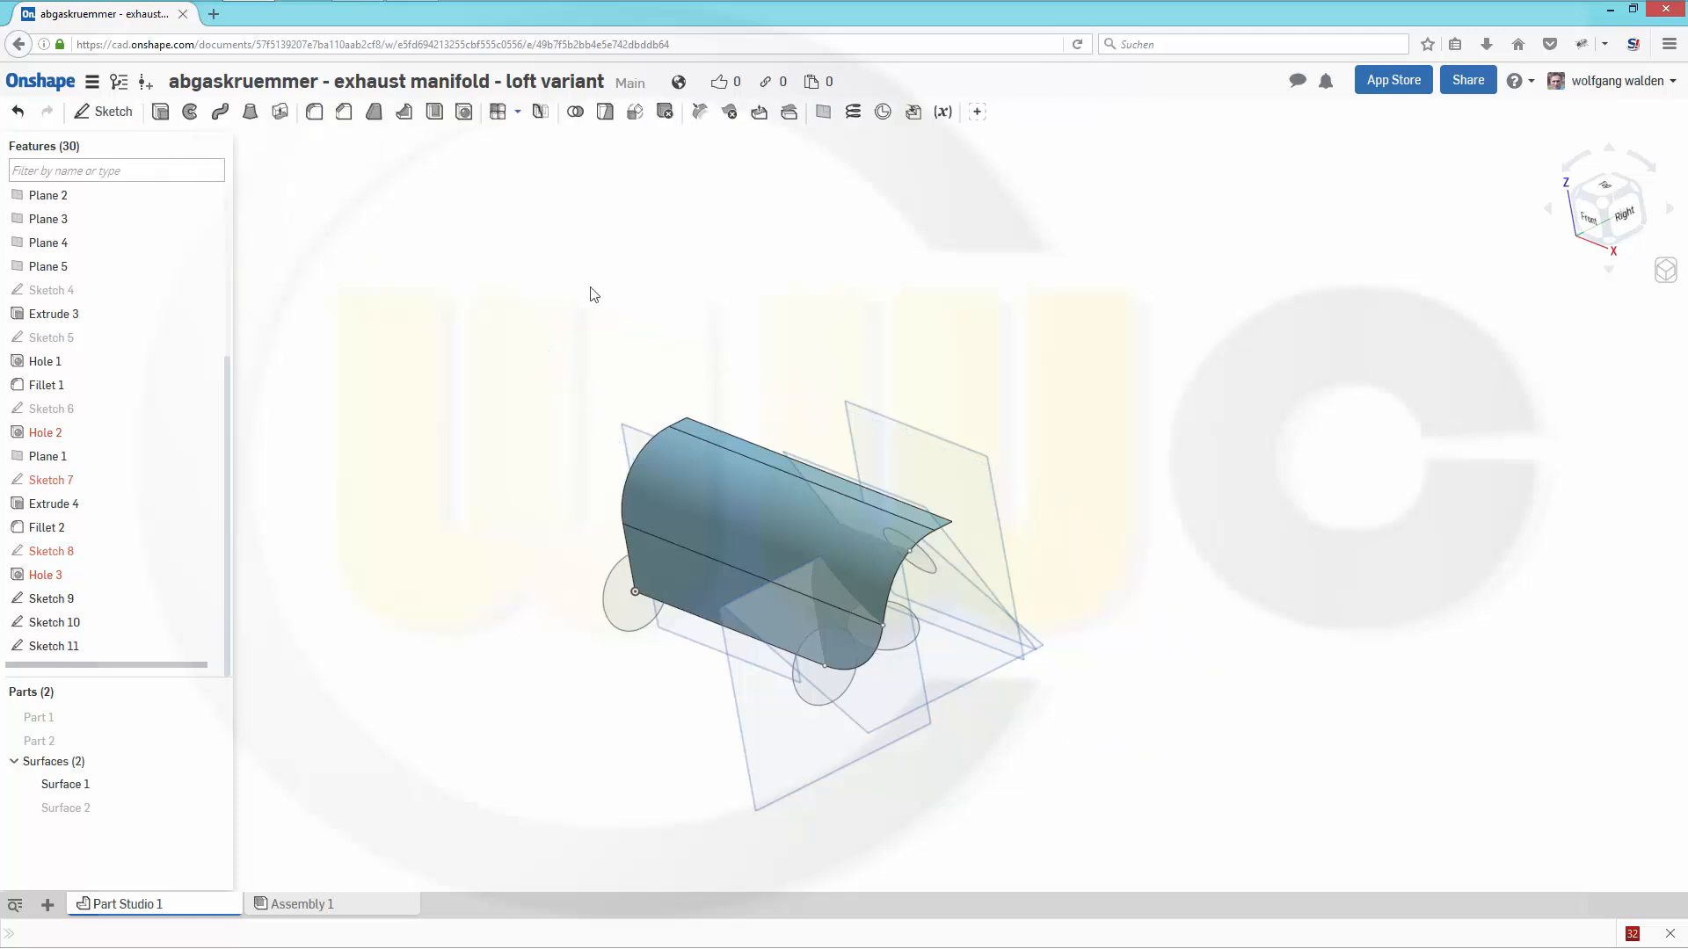
- Start a sketch on Plane 5 and project the vertex at the far end of the guide surface's upper arc into it
{"action": "mouse_move", "coordinate": [591, 288]}
{"action": "right_mouse_down"}
{"action": "mouse_move", "coordinate": [596, 247]}
{"action": "mouse_move", "coordinate": [632, 227]}
{"action": "mouse_move", "coordinate": [566, 284]}
{"action": "right_mouse_up"}
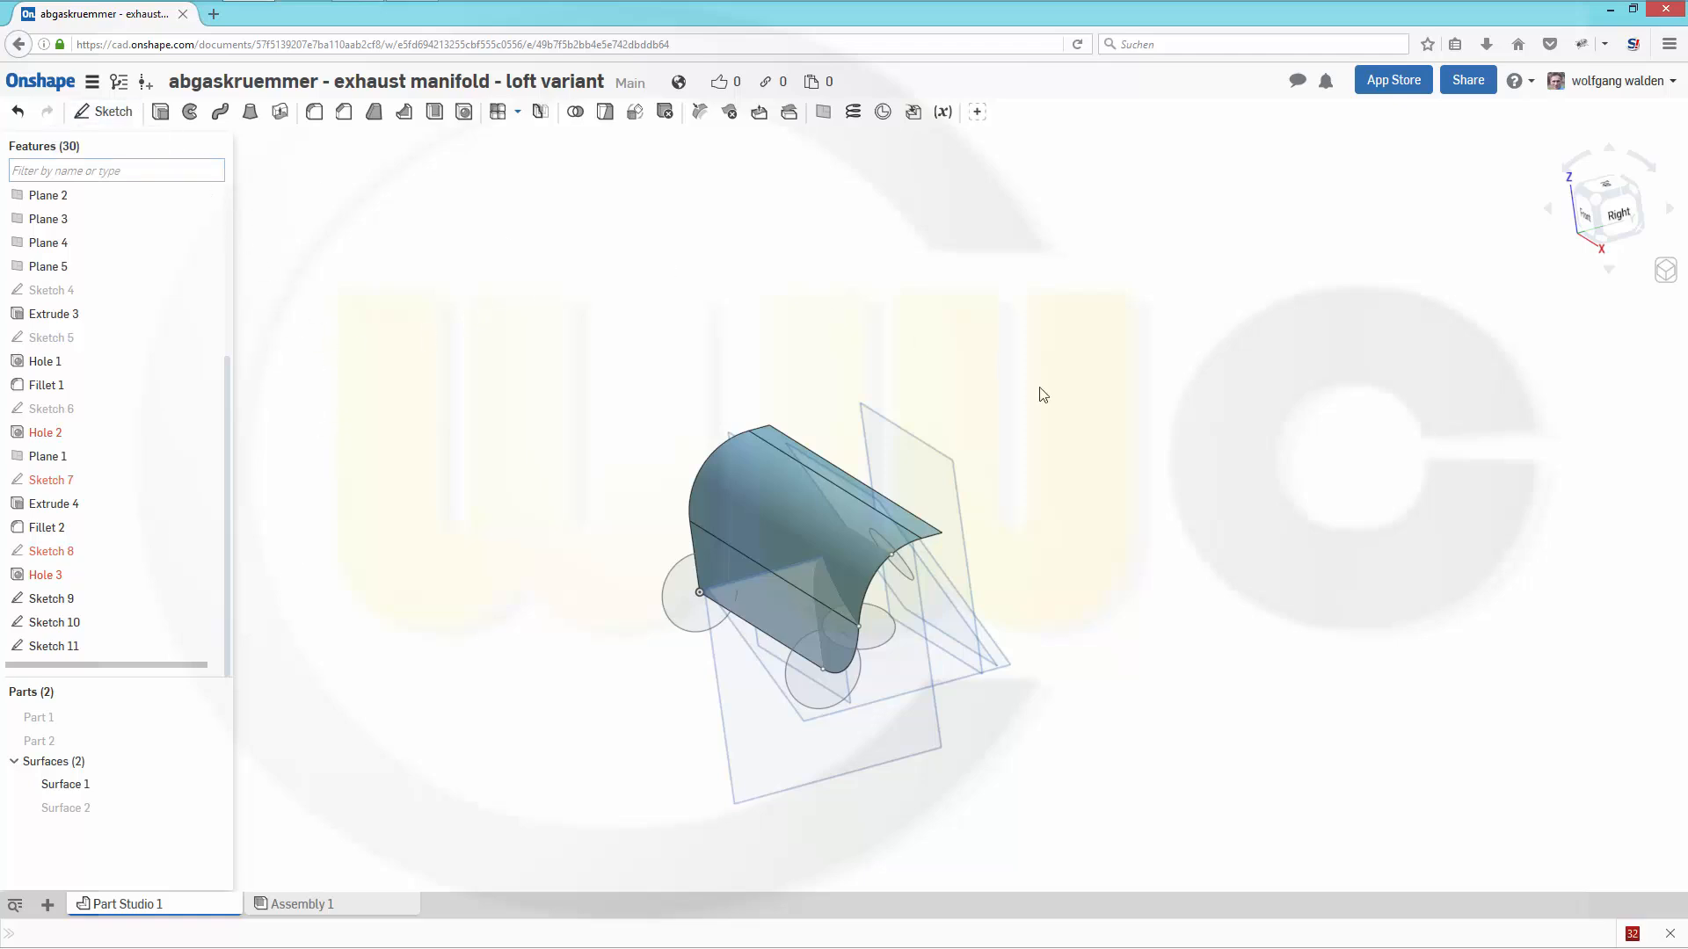
{"action": "right_click_drag", "start_coordinate": [1069, 566], "coordinate": [1051, 577]}
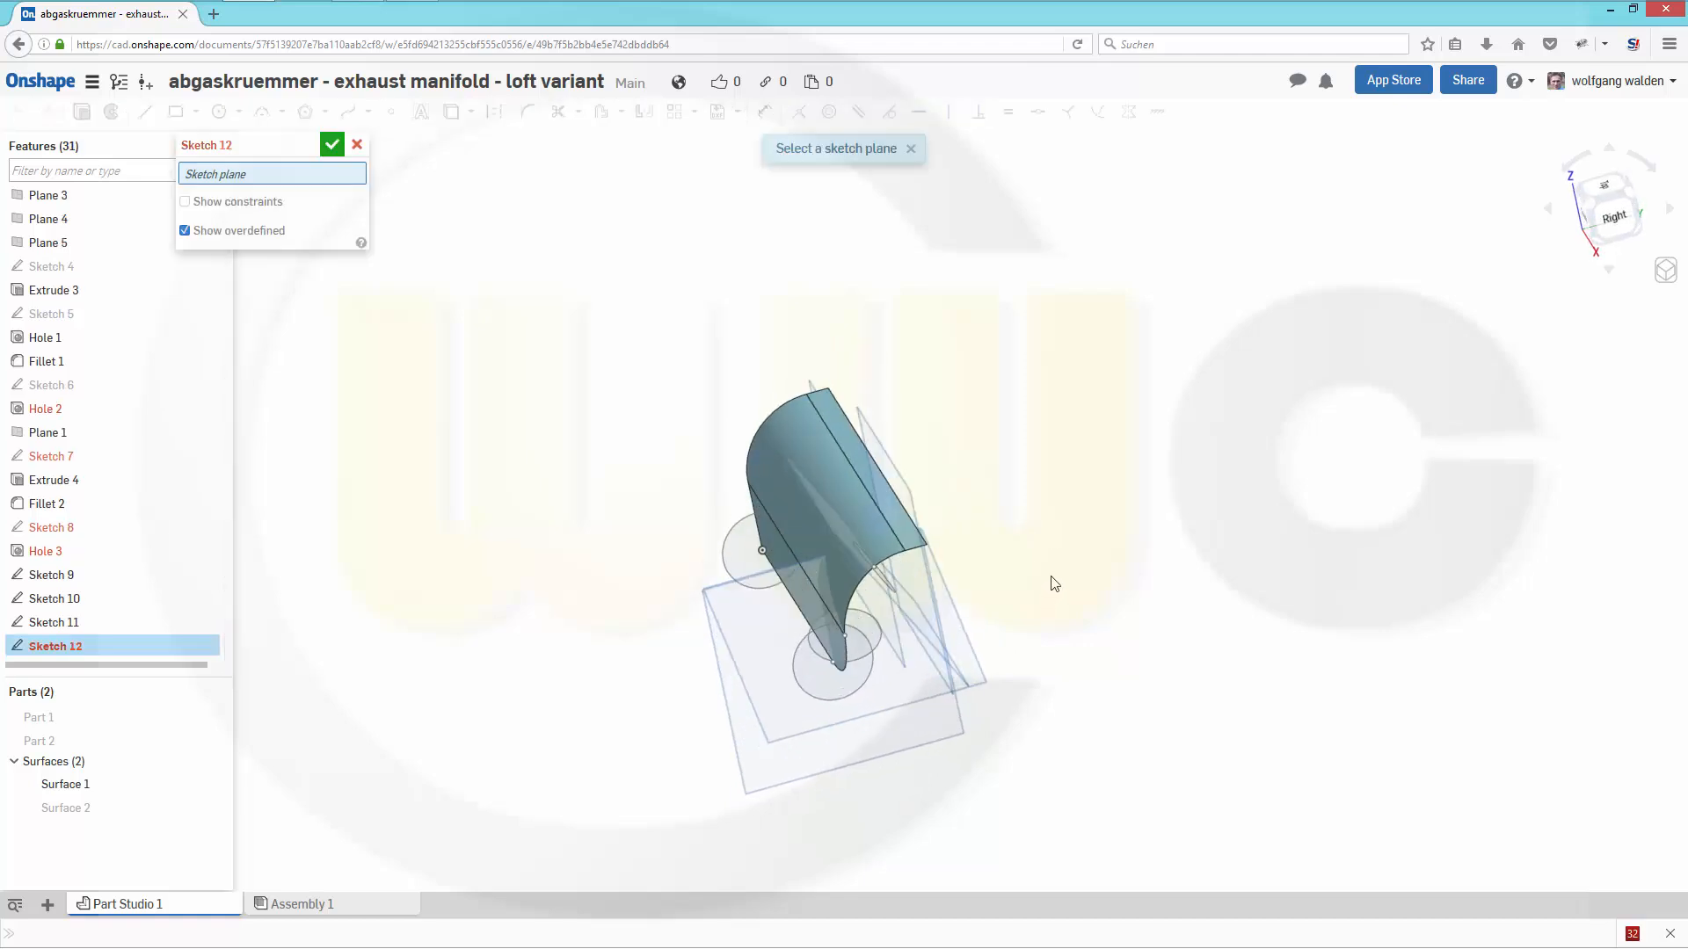
{"action": "left_click", "coordinate": [911, 505]}
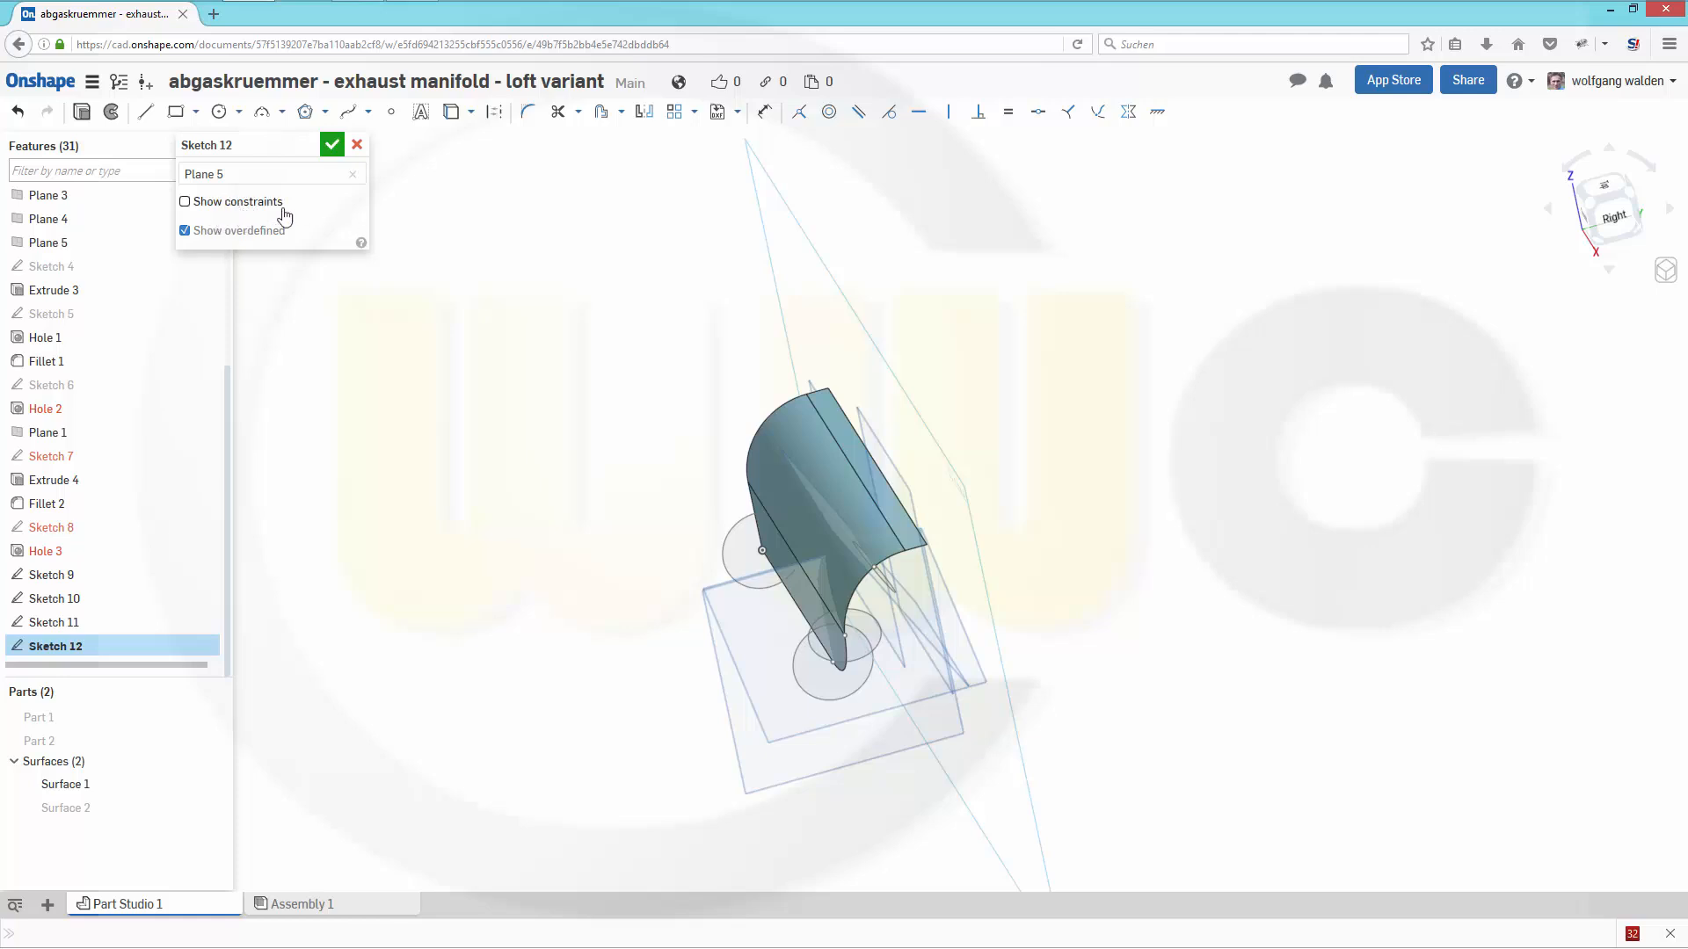
{"action": "left_click", "coordinate": [449, 114]}
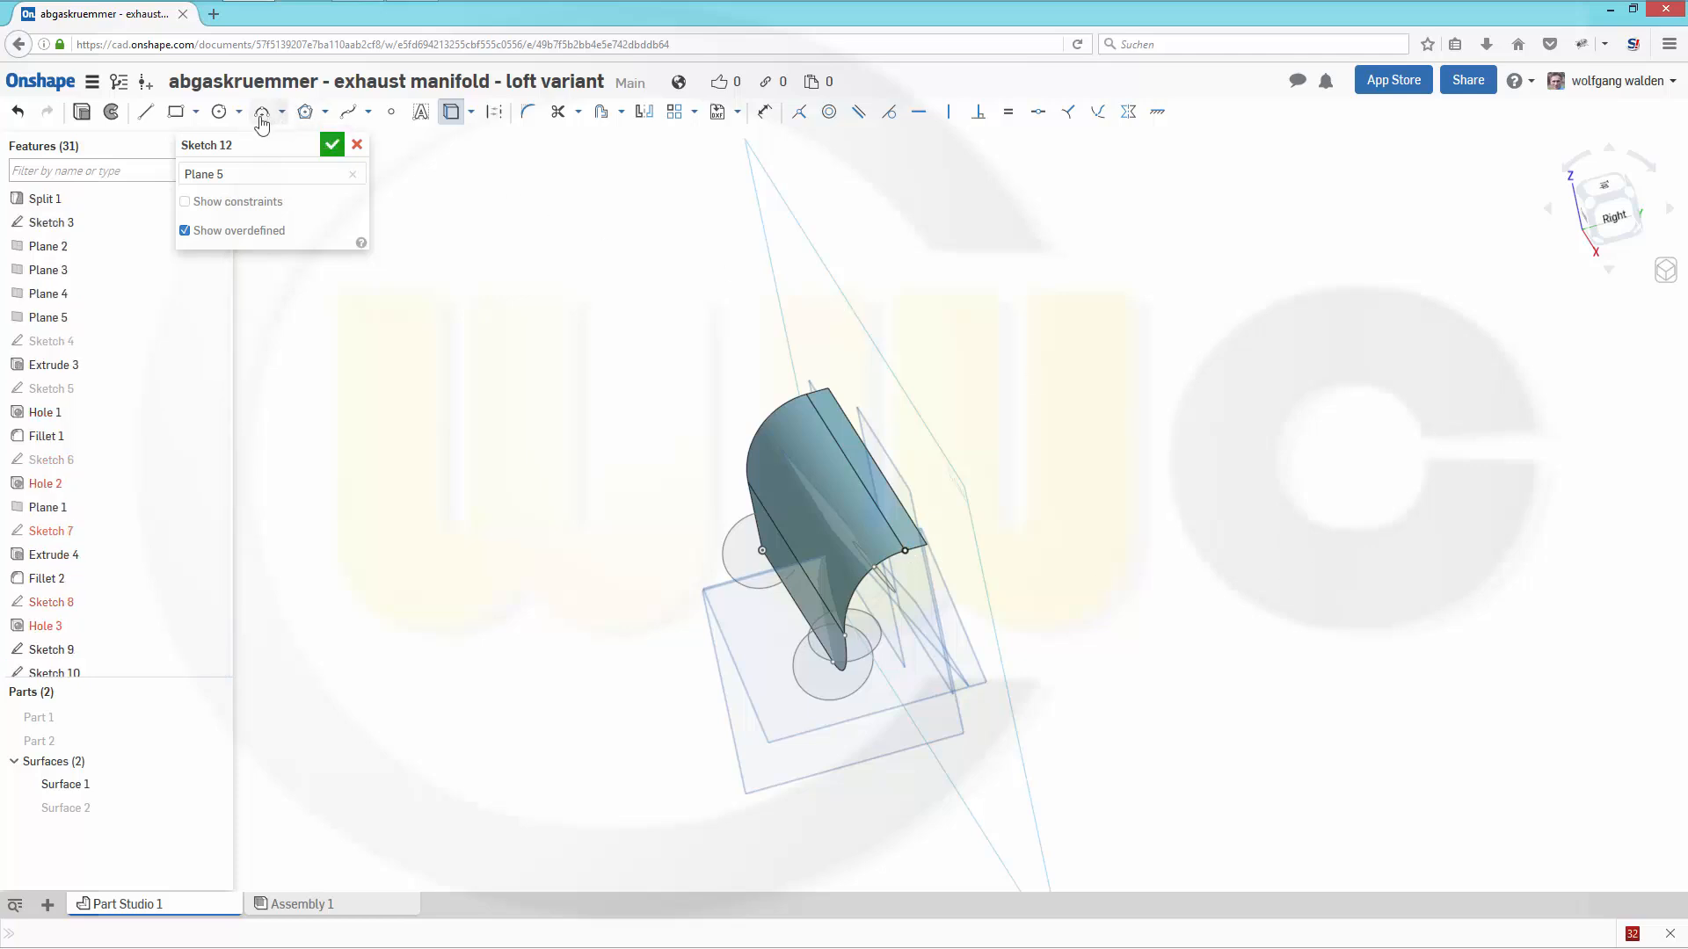
- Draw a 40 mm diameter circle centred on the projected end of the upper arc and finish the sketch
{"action": "left_click", "coordinate": [219, 112]}
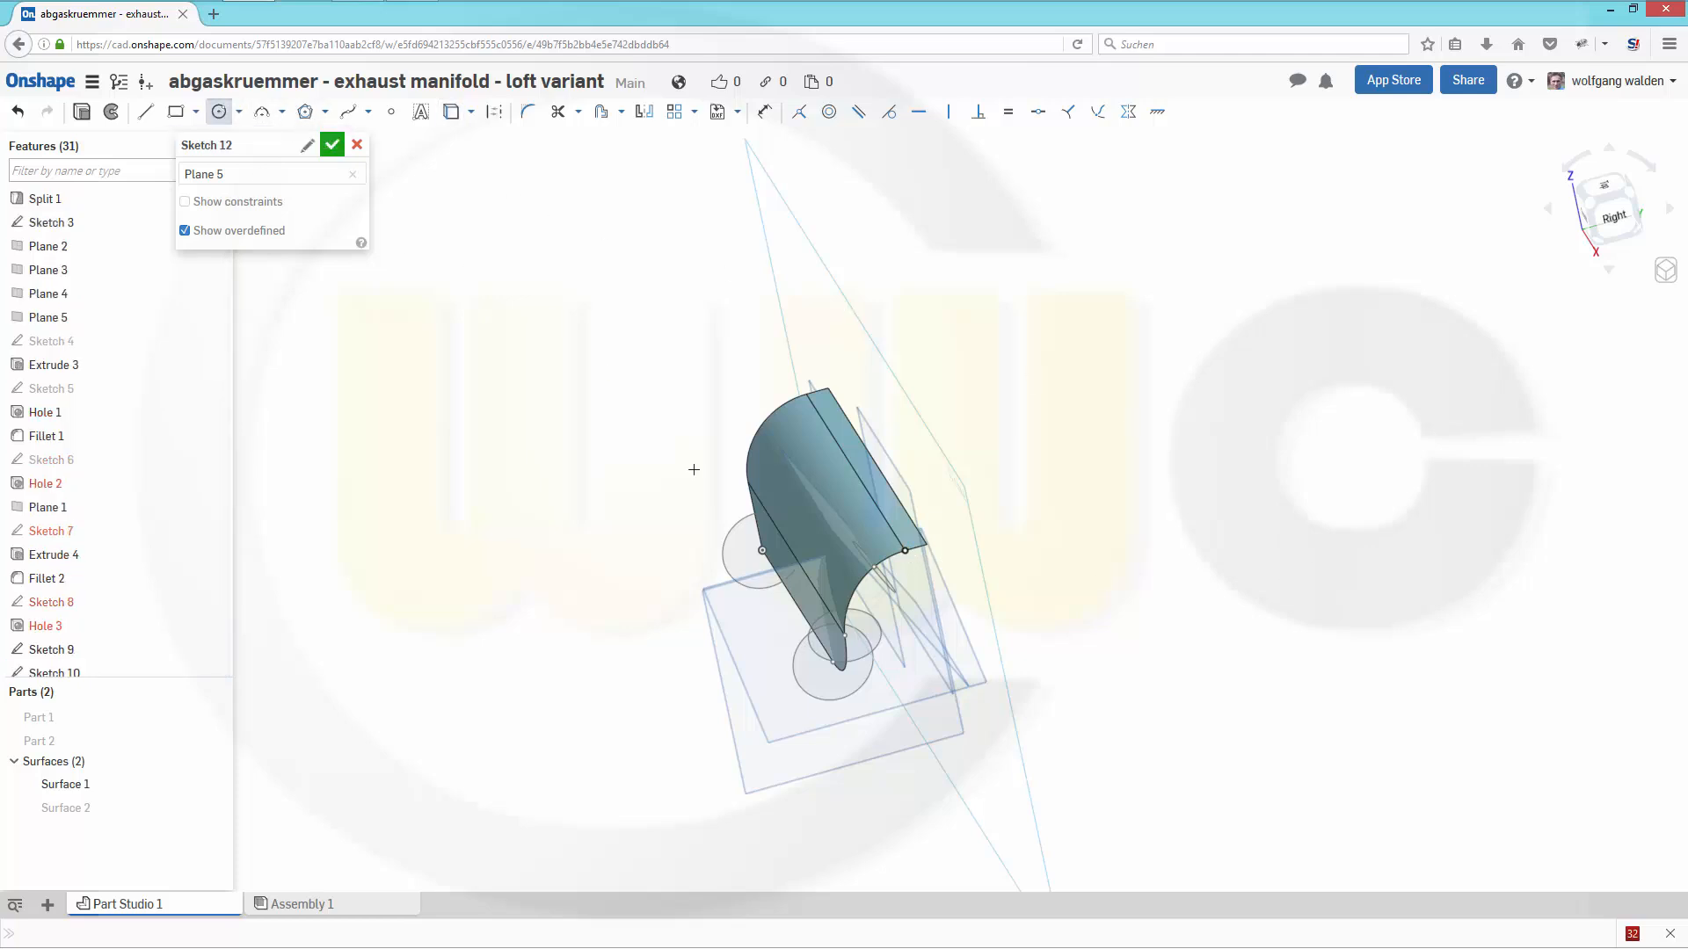
{"action": "left_click", "coordinate": [908, 550]}
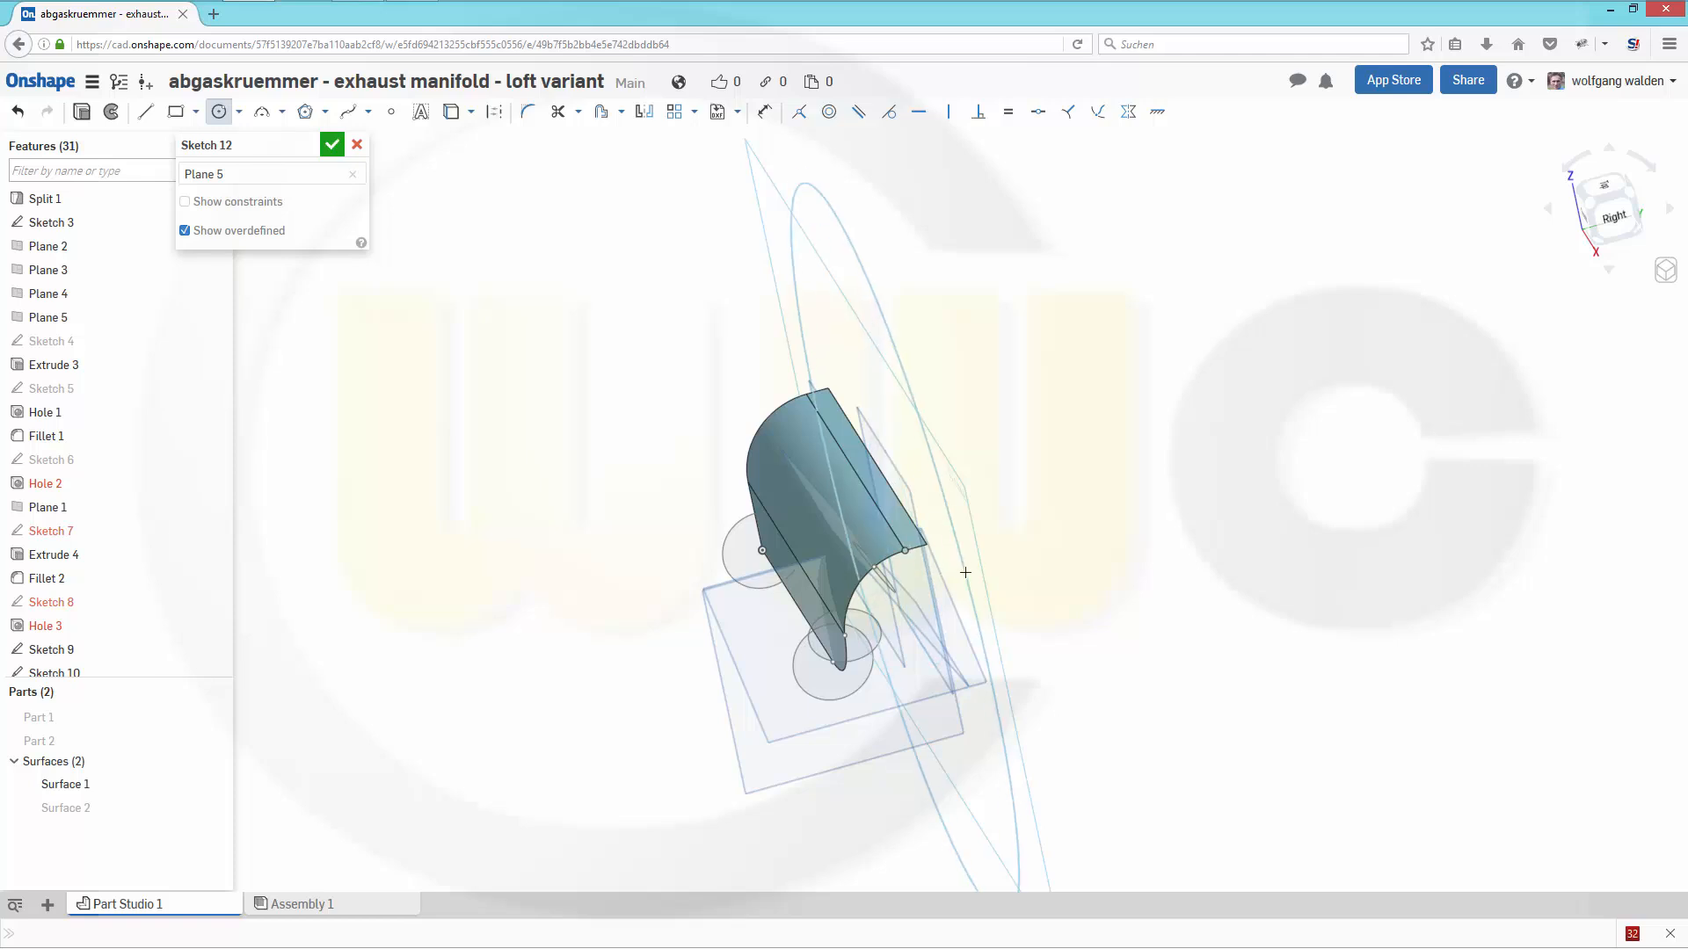
{"action": "left_click", "coordinate": [1227, 579]}
{"action": "type", "text": "40"}
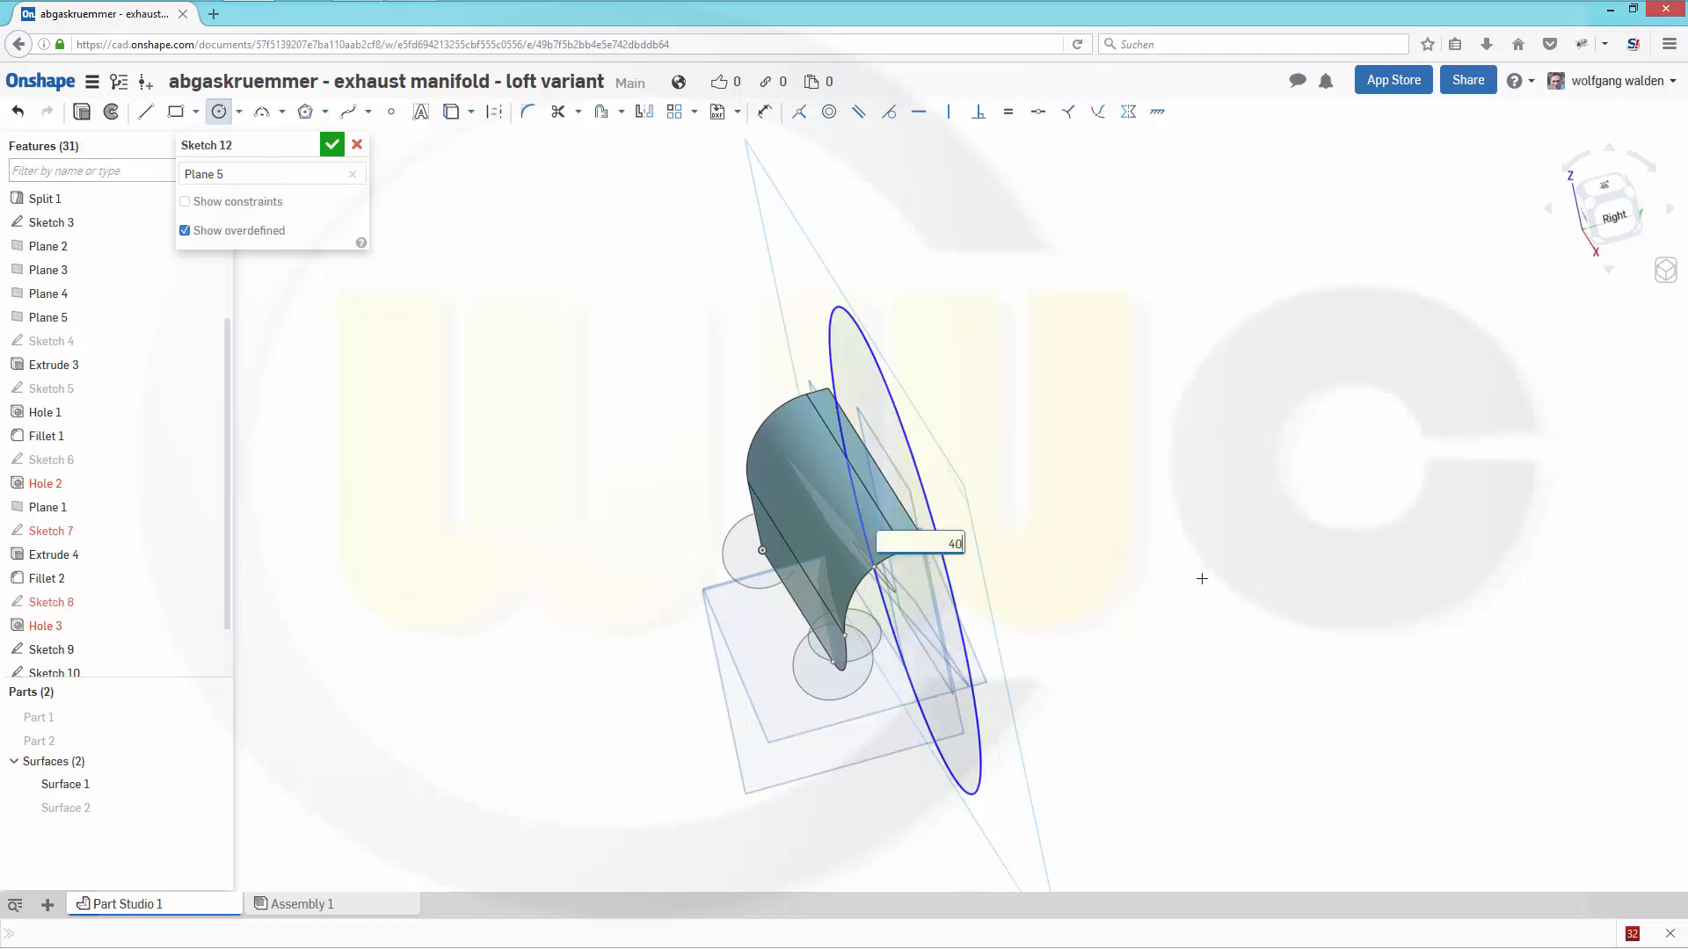
{"action": "key", "text": "Return"}
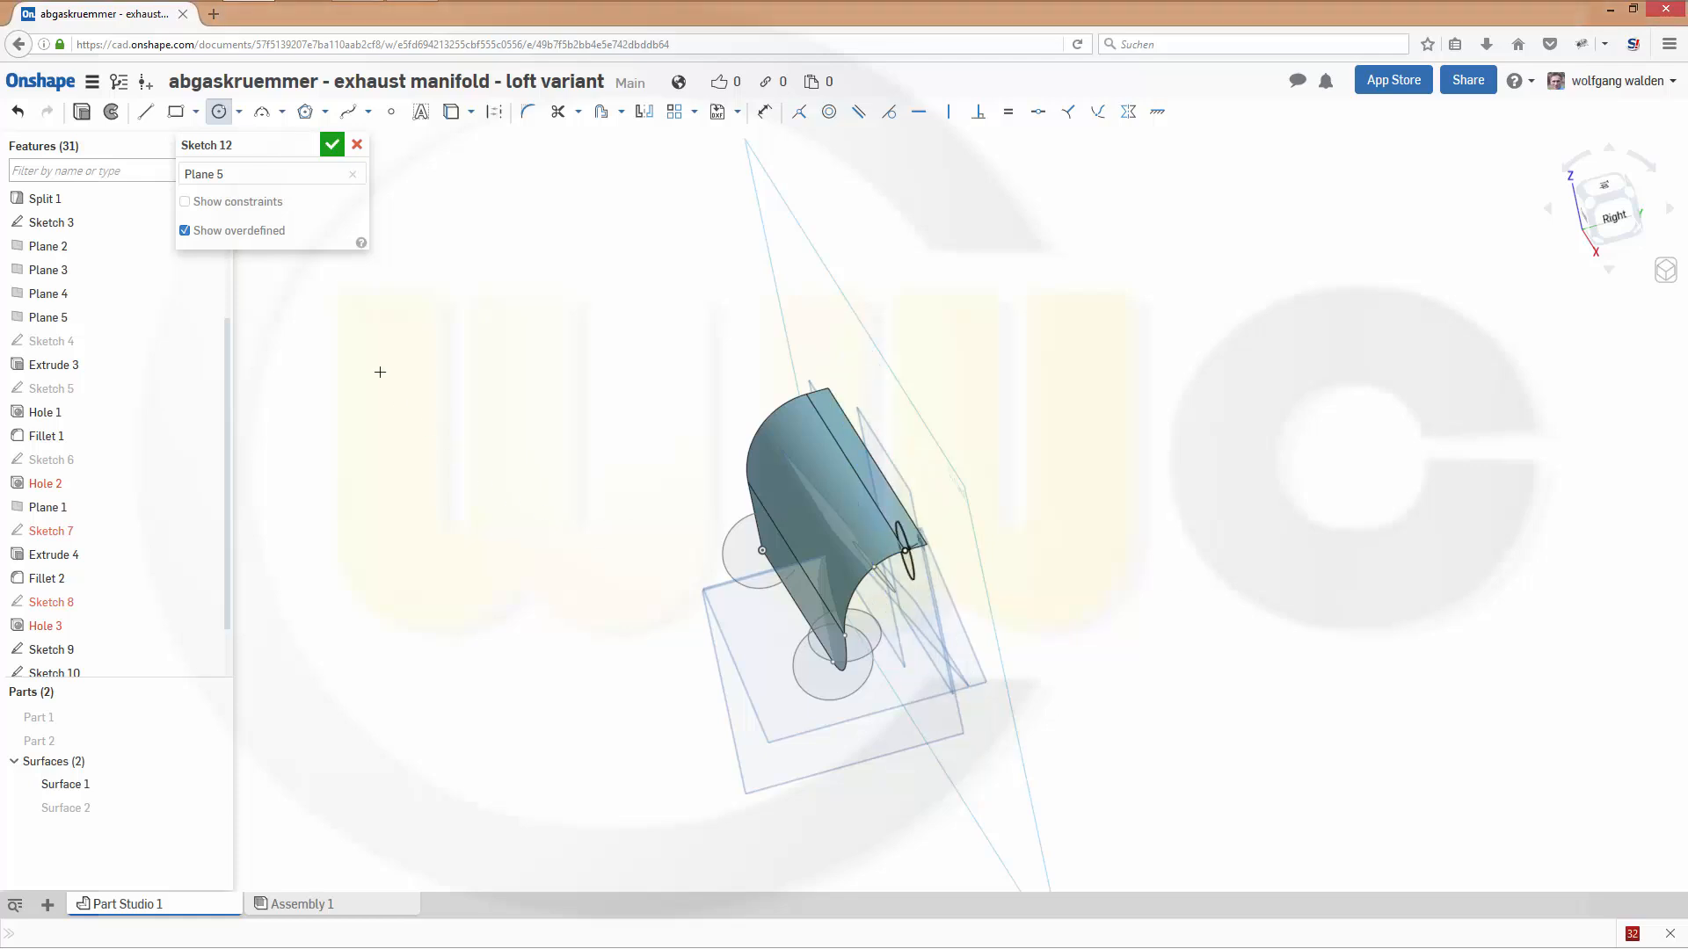
{"action": "left_click", "coordinate": [332, 147]}
- Start a new solid loft through the four circular profiles in order: Sketch 12, Sketch 11, Sketch 10 and Sketch 9
{"action": "right_click_drag", "start_coordinate": [571, 435], "coordinate": [621, 388]}
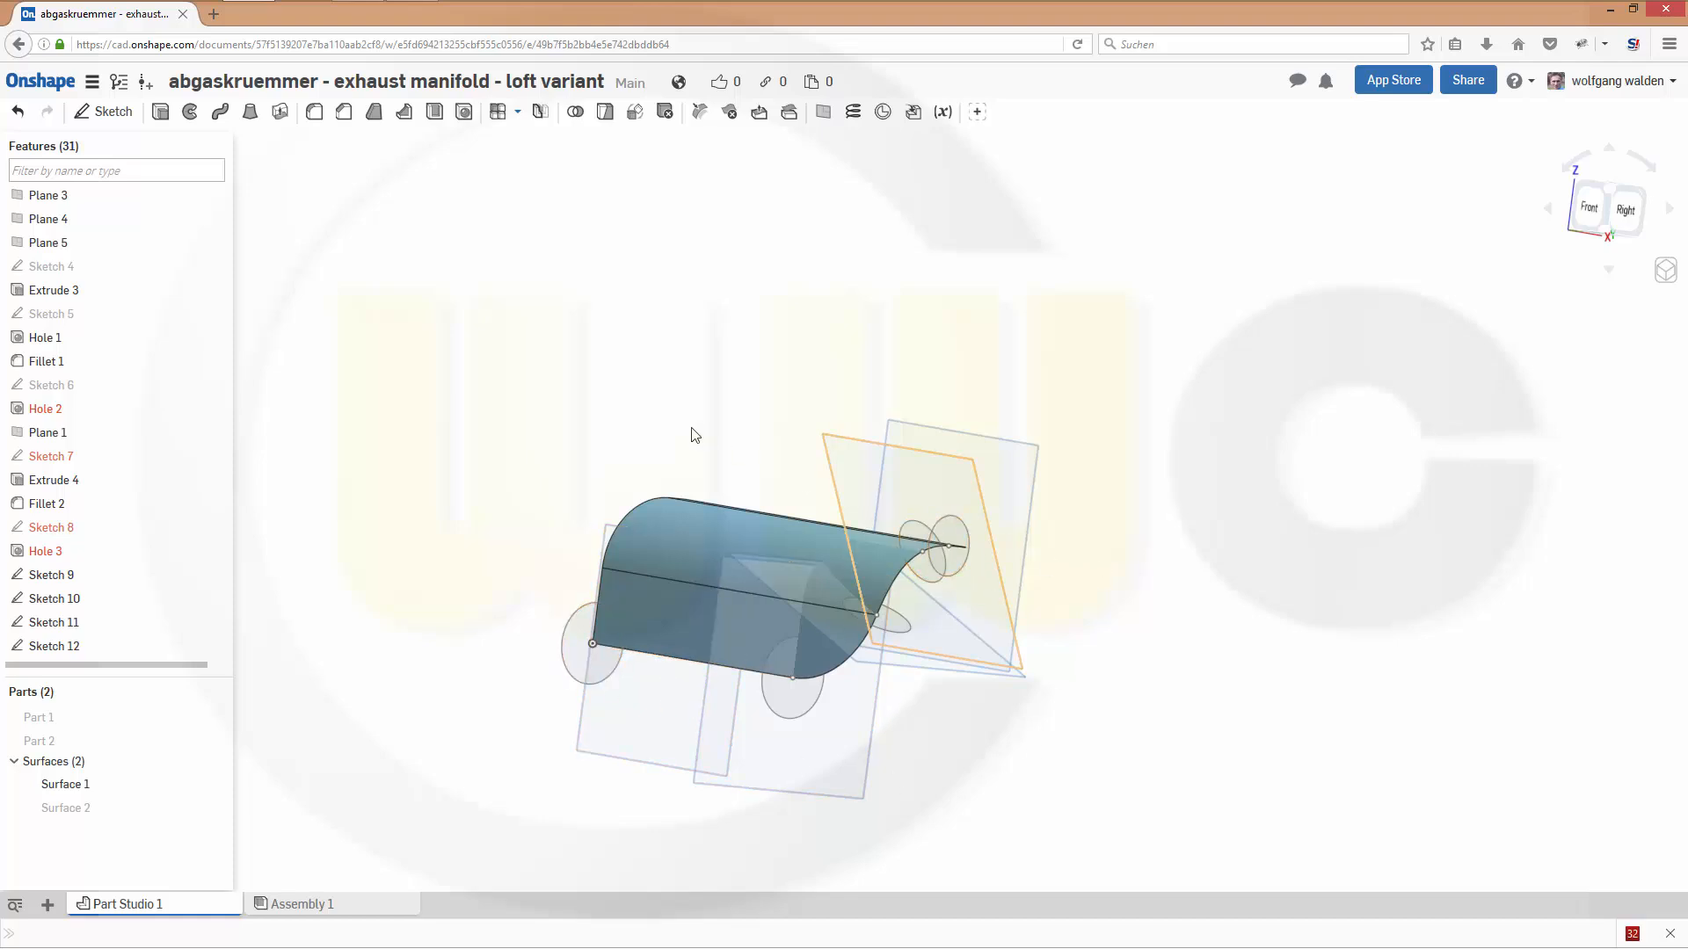
{"action": "left_click", "coordinate": [250, 112]}
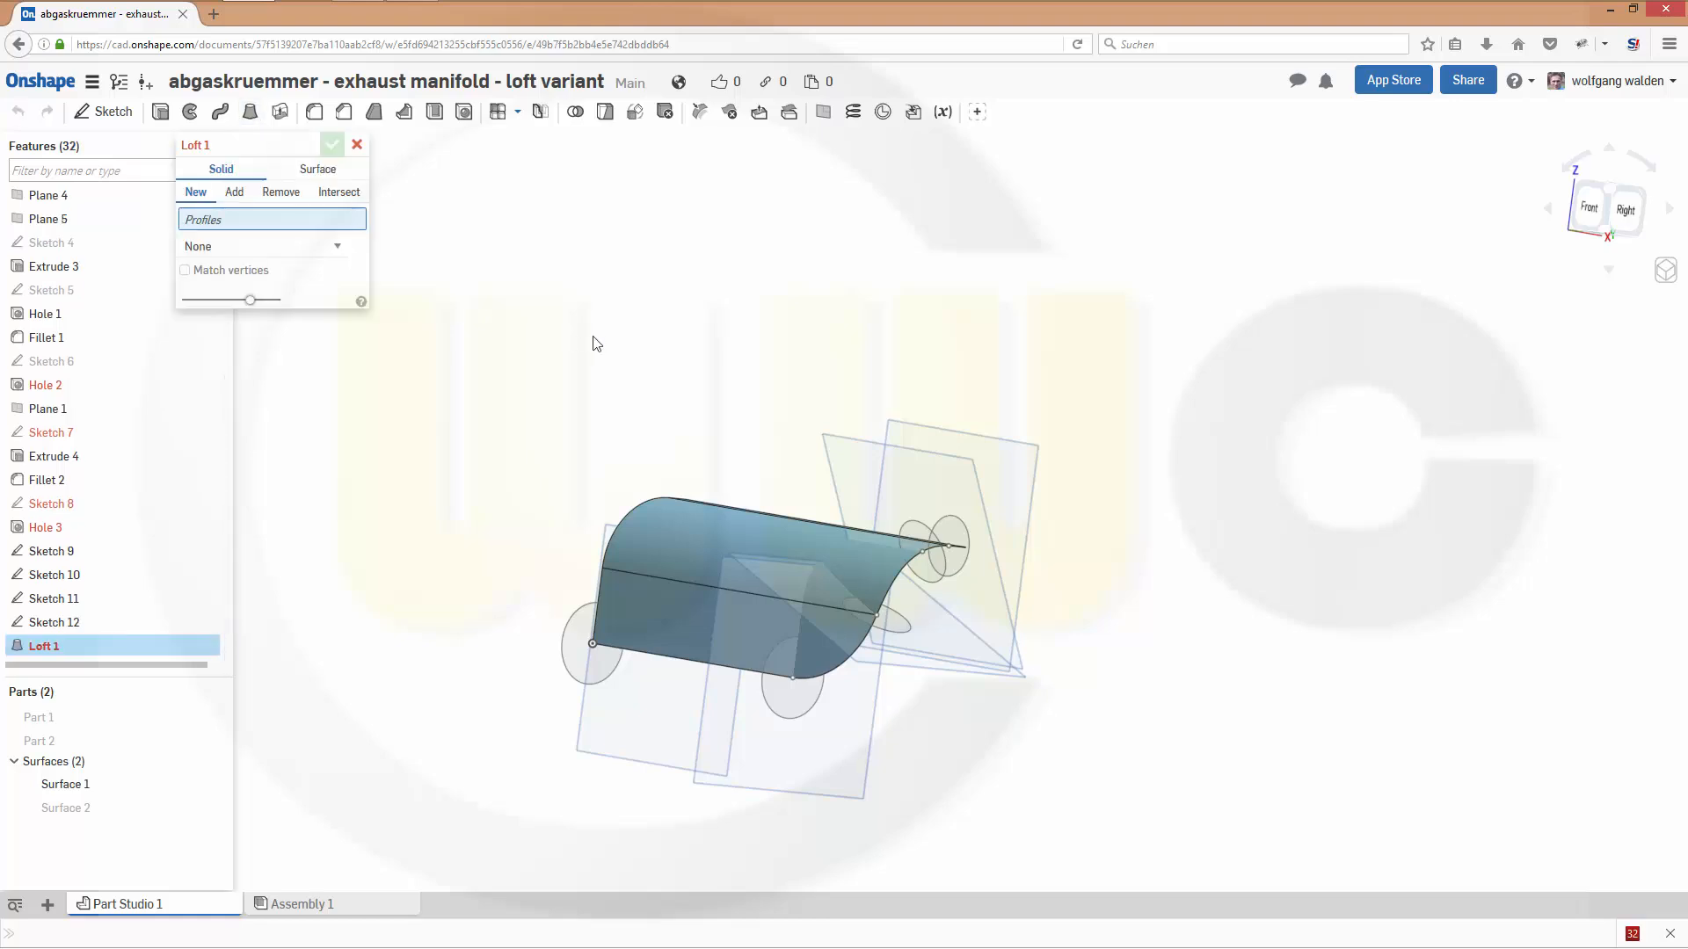
{"action": "right_click_drag", "start_coordinate": [1187, 505], "coordinate": [1189, 522]}
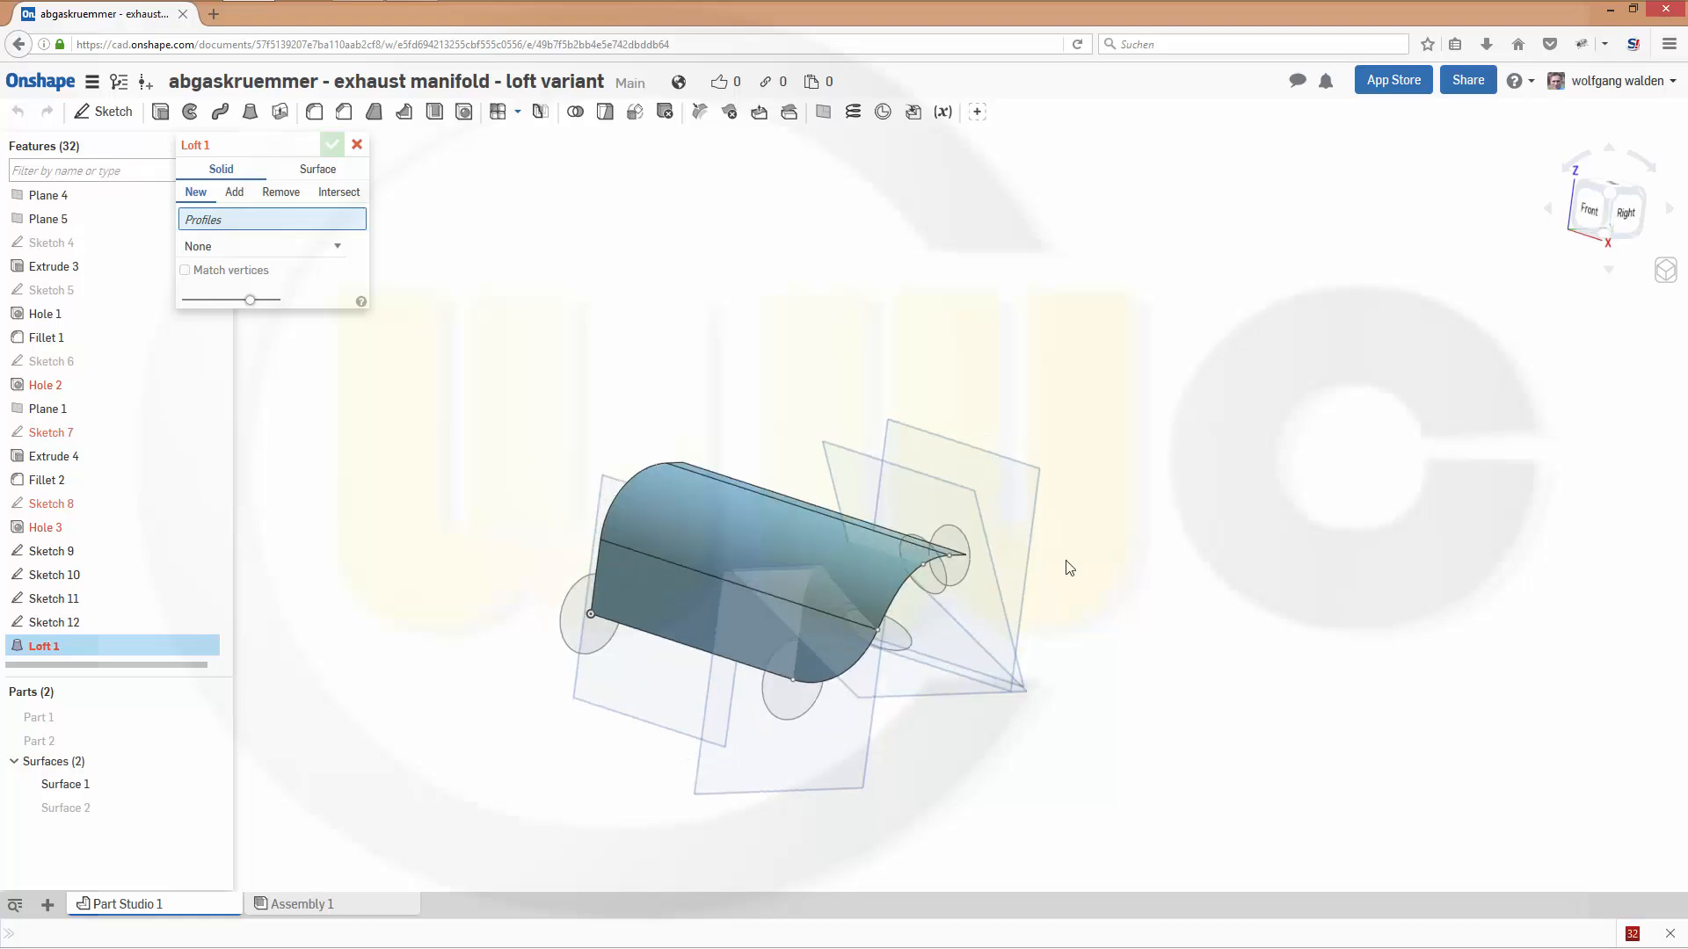
{"action": "left_click", "coordinate": [958, 568]}
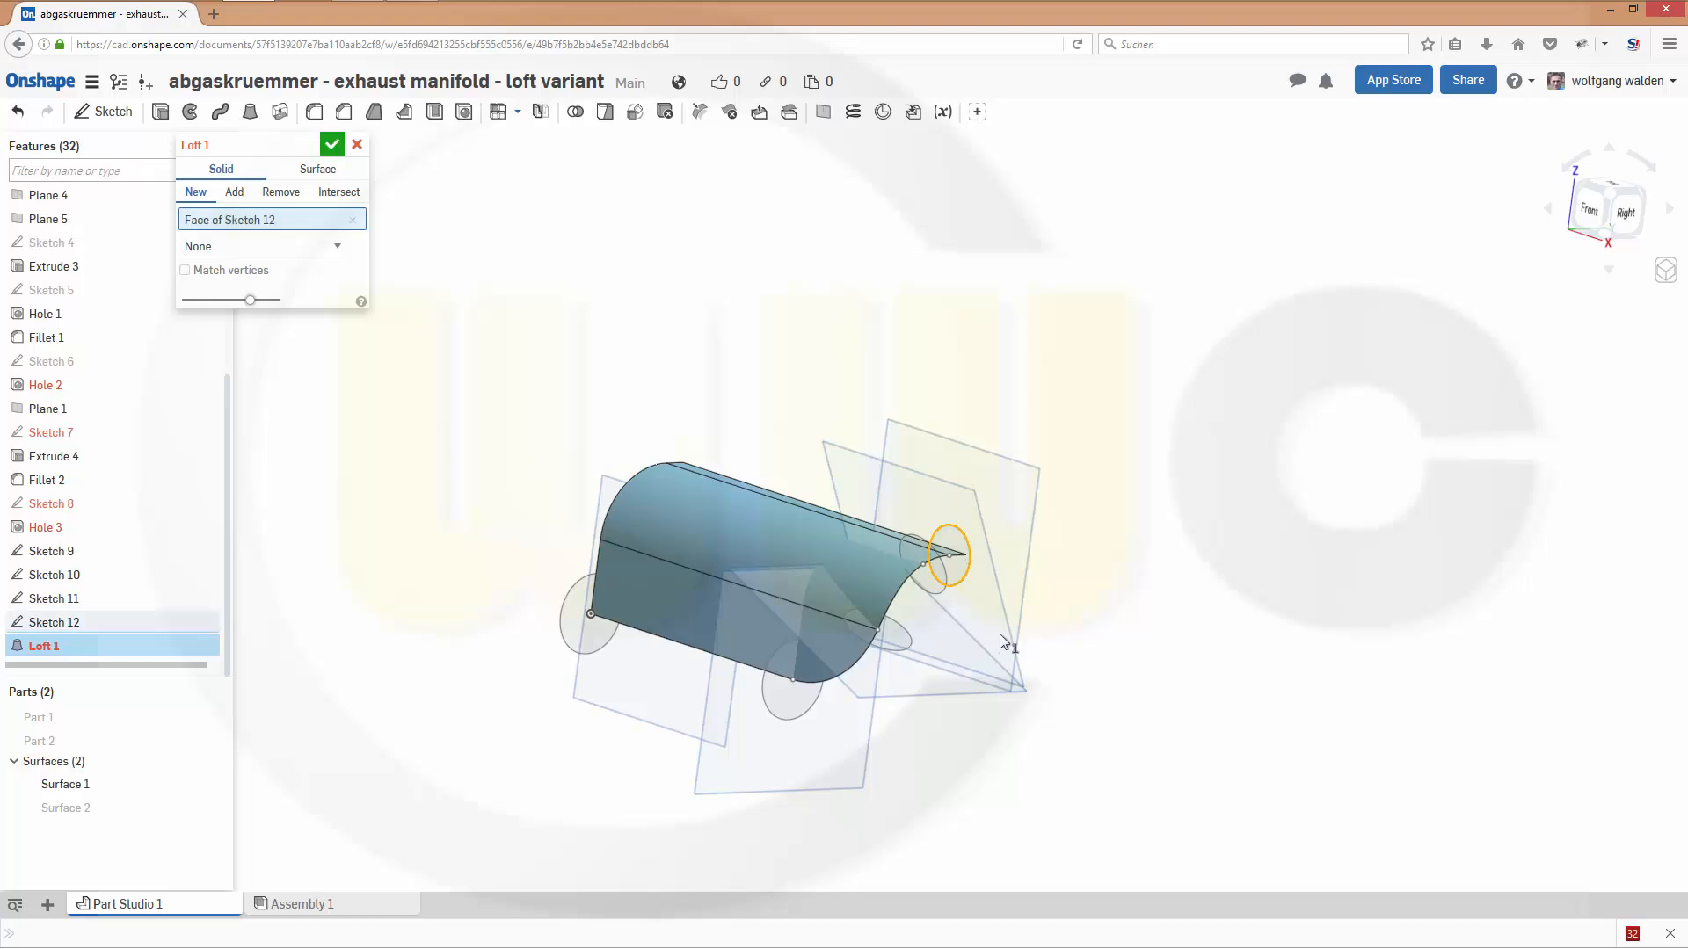
{"action": "left_click", "coordinate": [943, 589]}
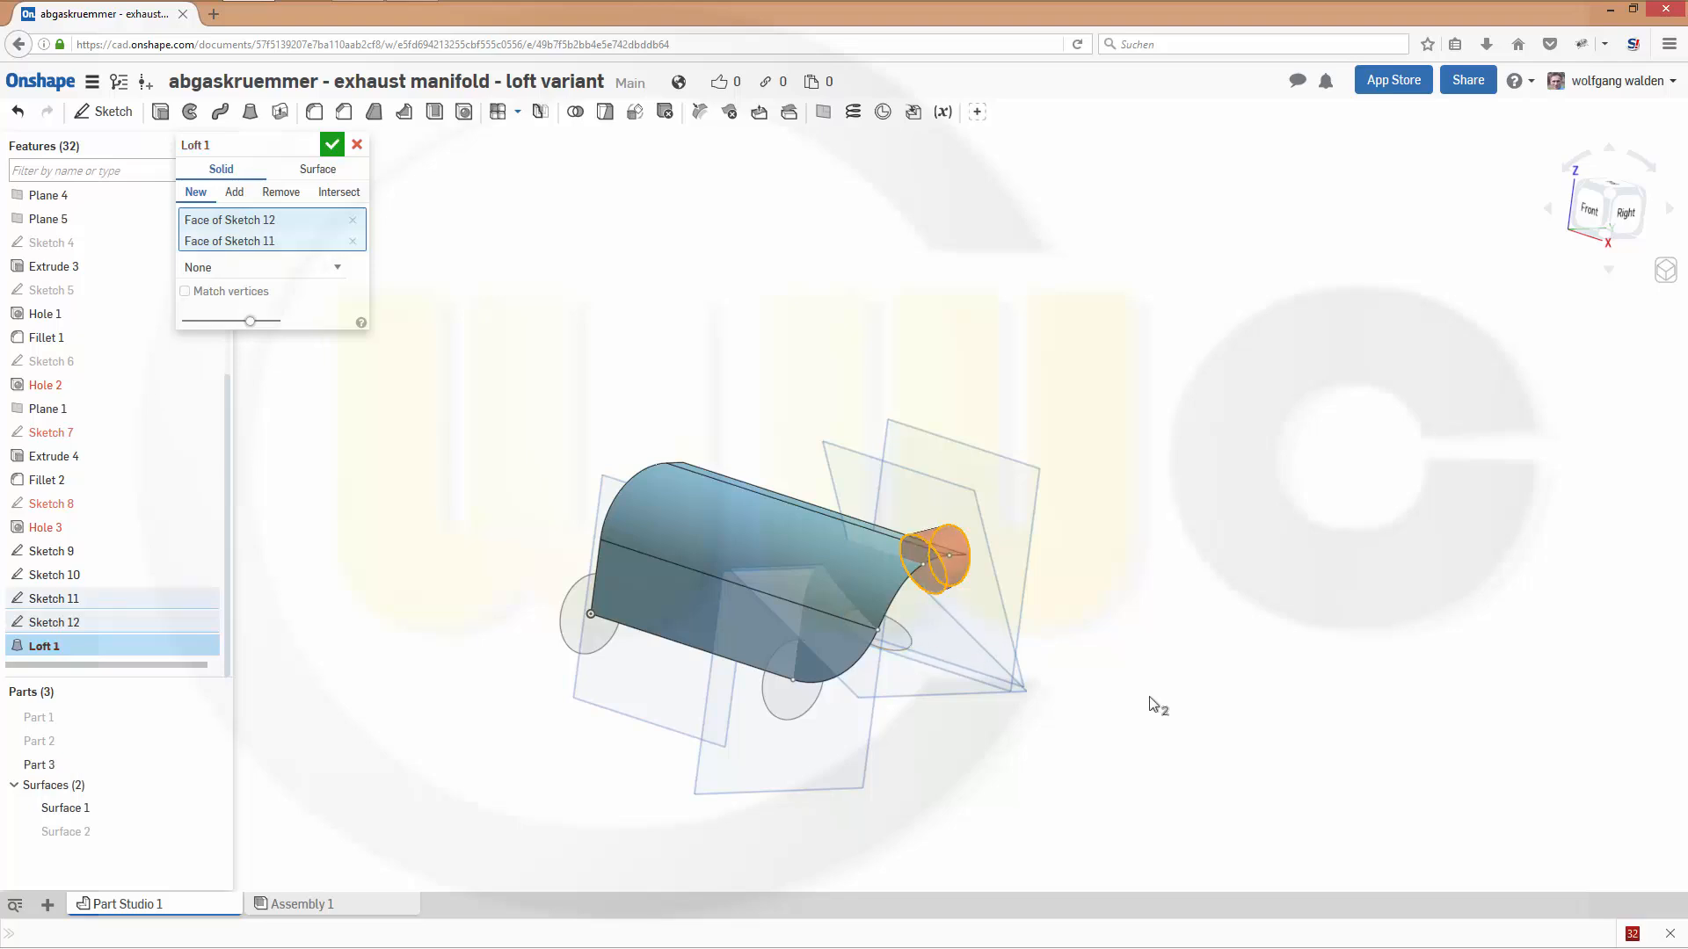
{"action": "left_click", "coordinate": [901, 643]}
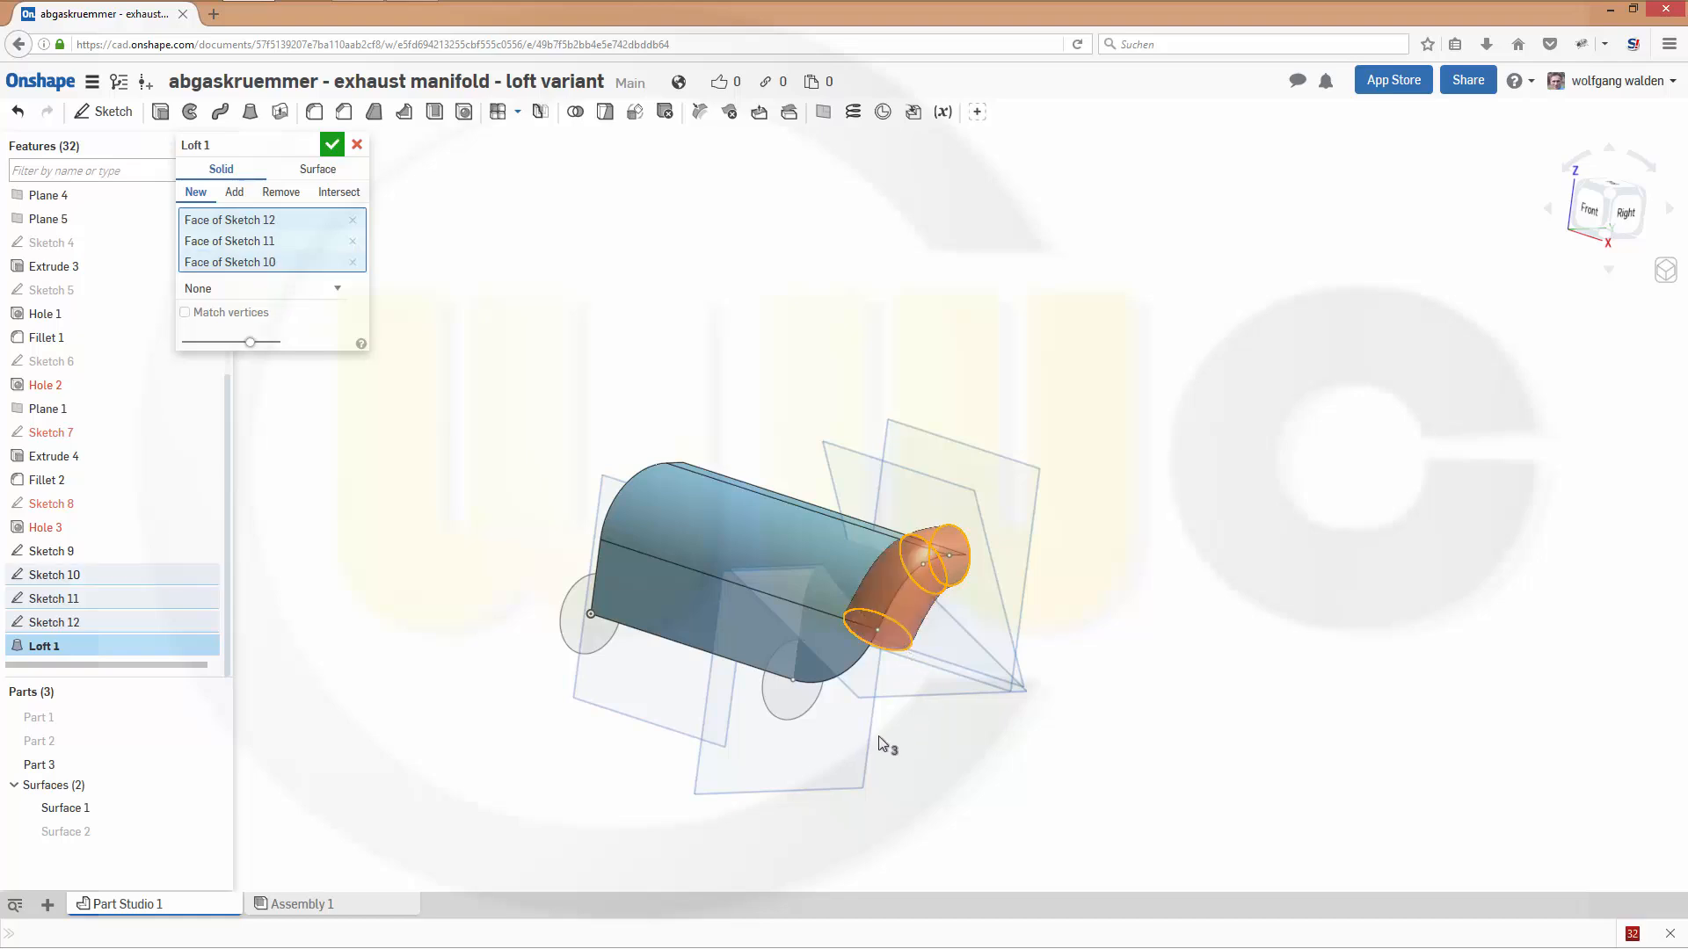
{"action": "left_click", "coordinate": [789, 719]}
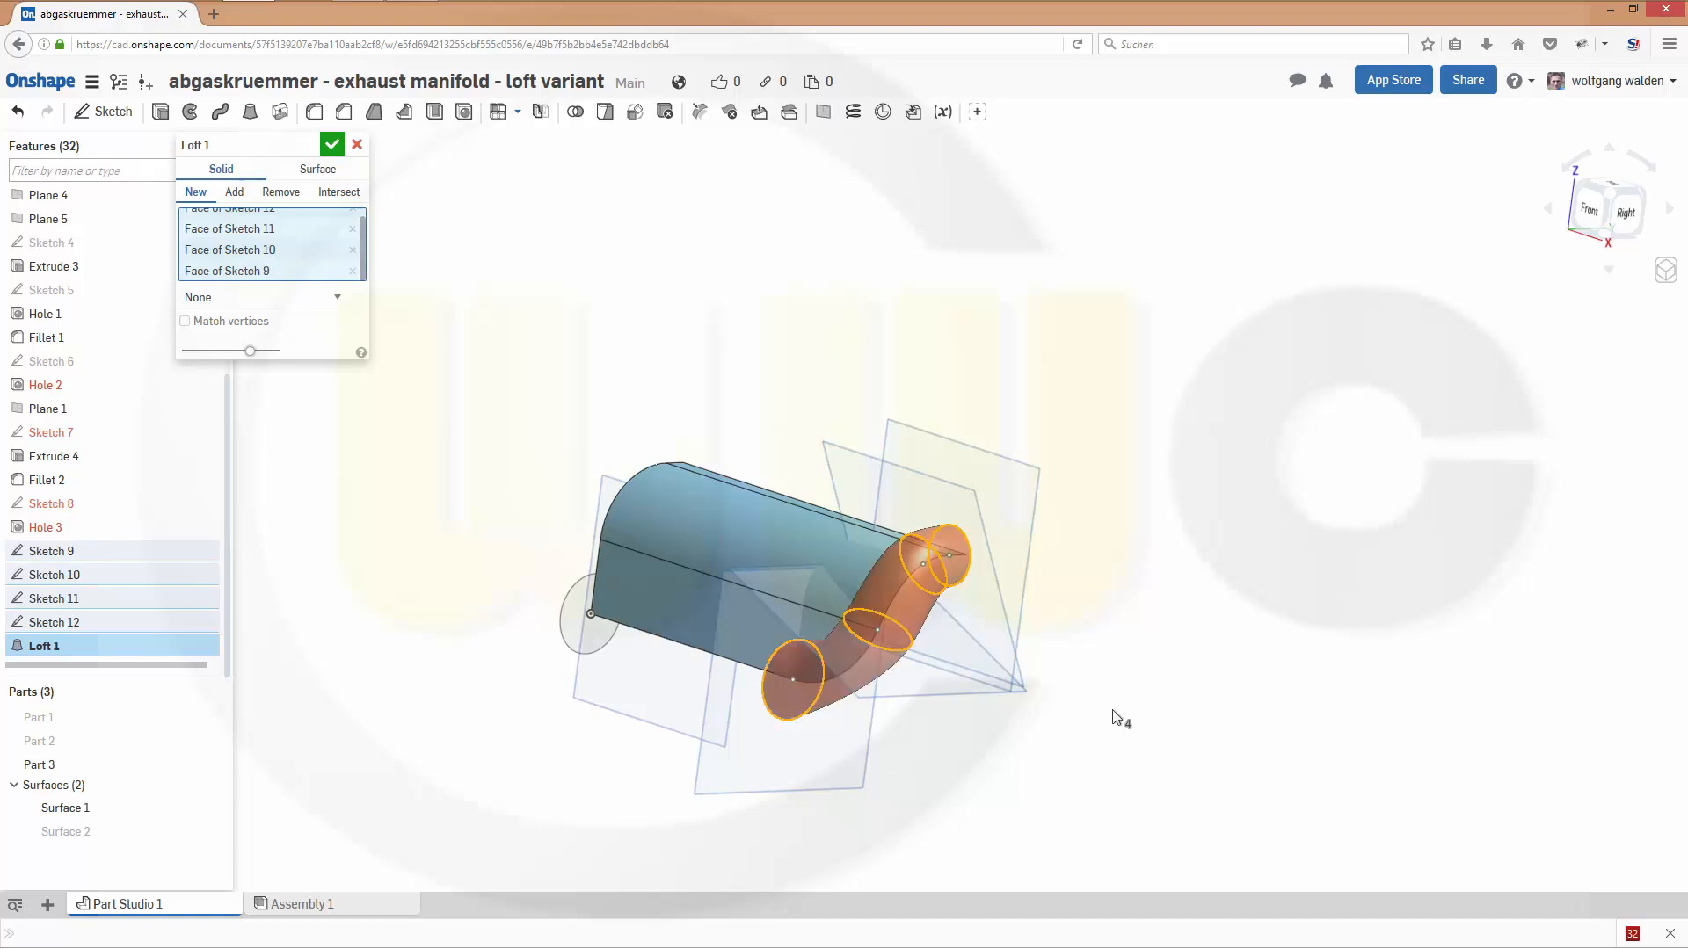
- Control the loft with end conditions, setting both the start and end profile conditions to Normal to profile
{"action": "right_click_drag", "start_coordinate": [1114, 718], "coordinate": [1156, 739]}
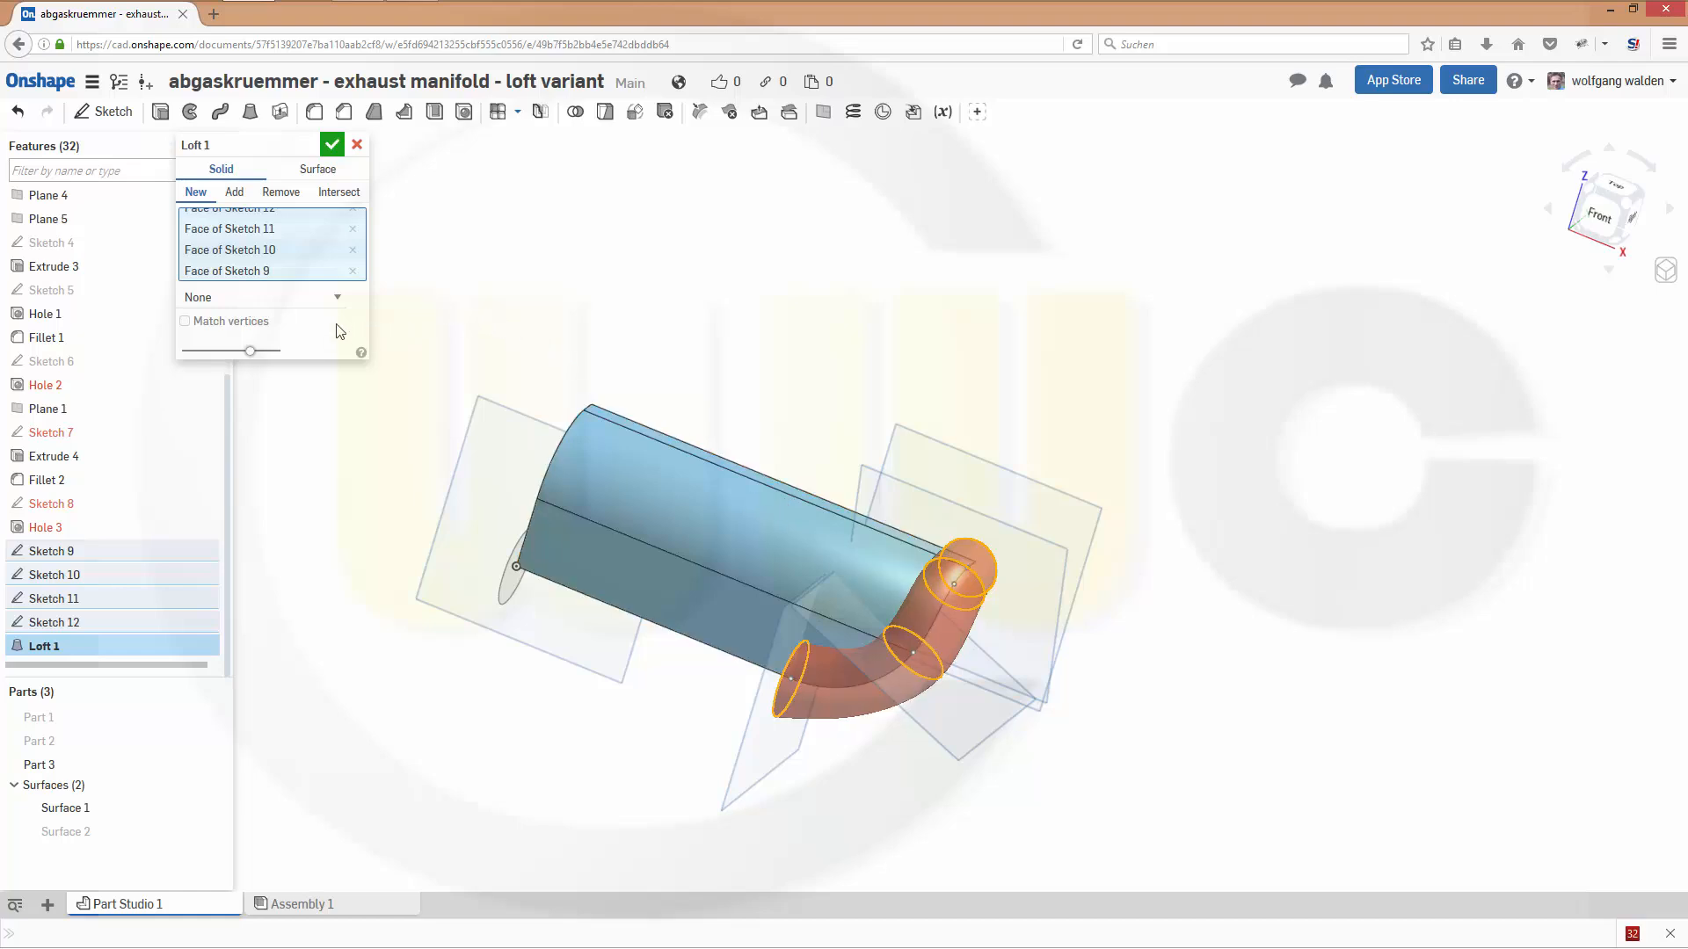
{"action": "left_click", "coordinate": [339, 301]}
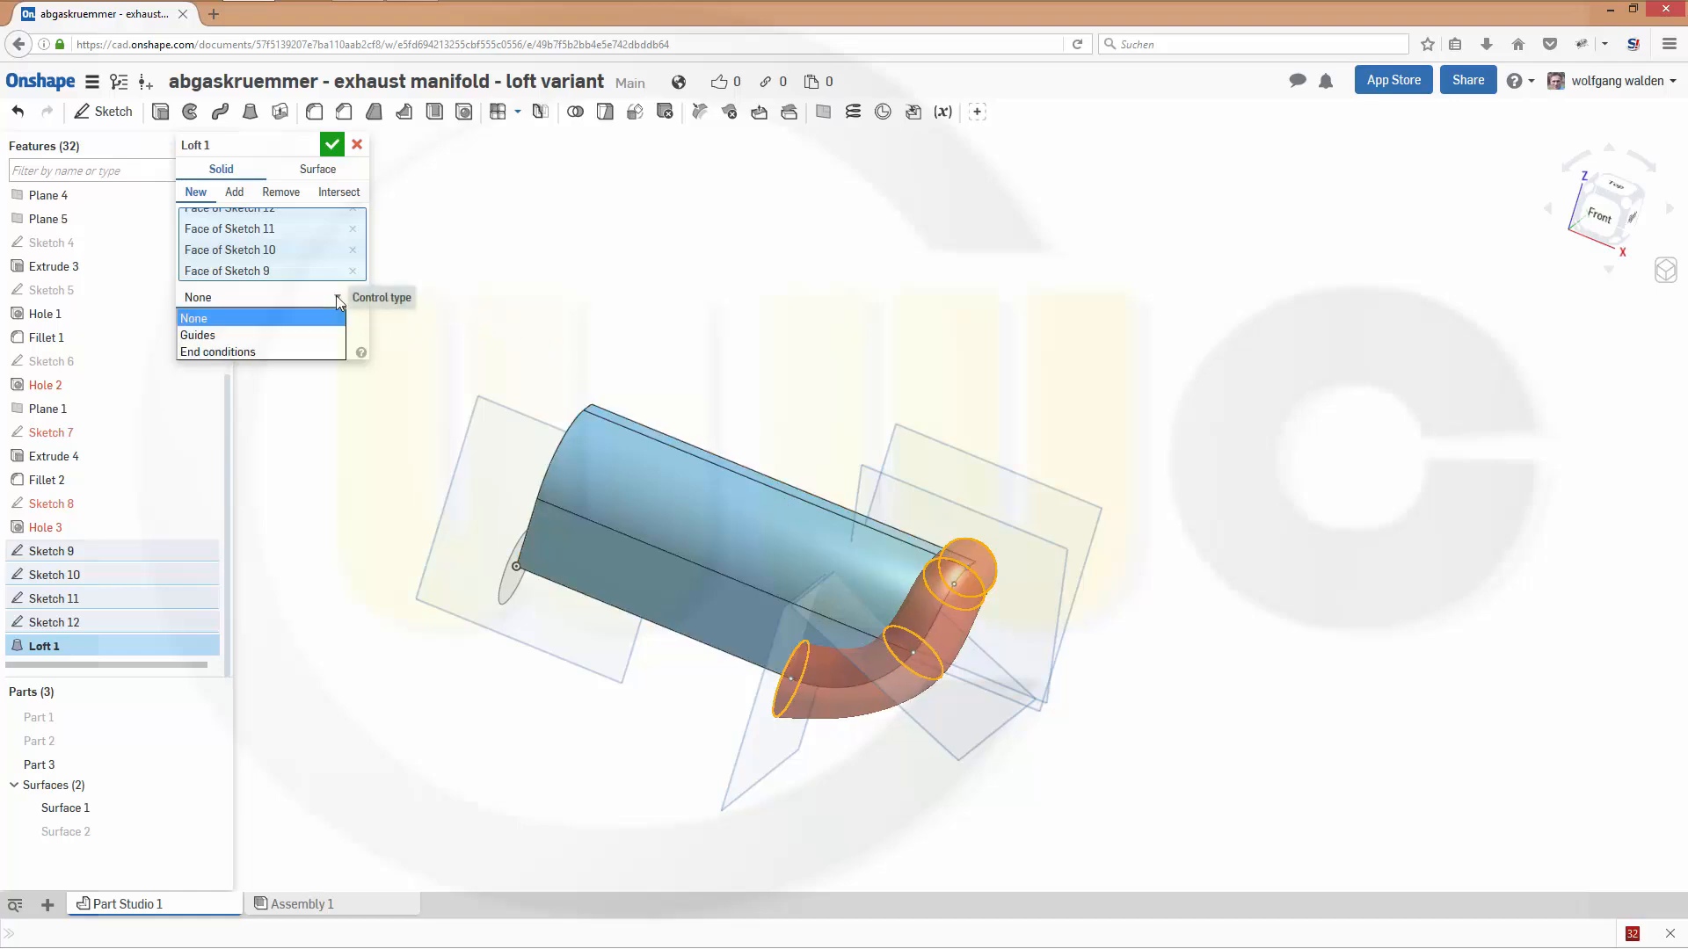
{"action": "left_click", "coordinate": [283, 351]}
{"action": "right_click_drag", "start_coordinate": [709, 422], "coordinate": [620, 390]}
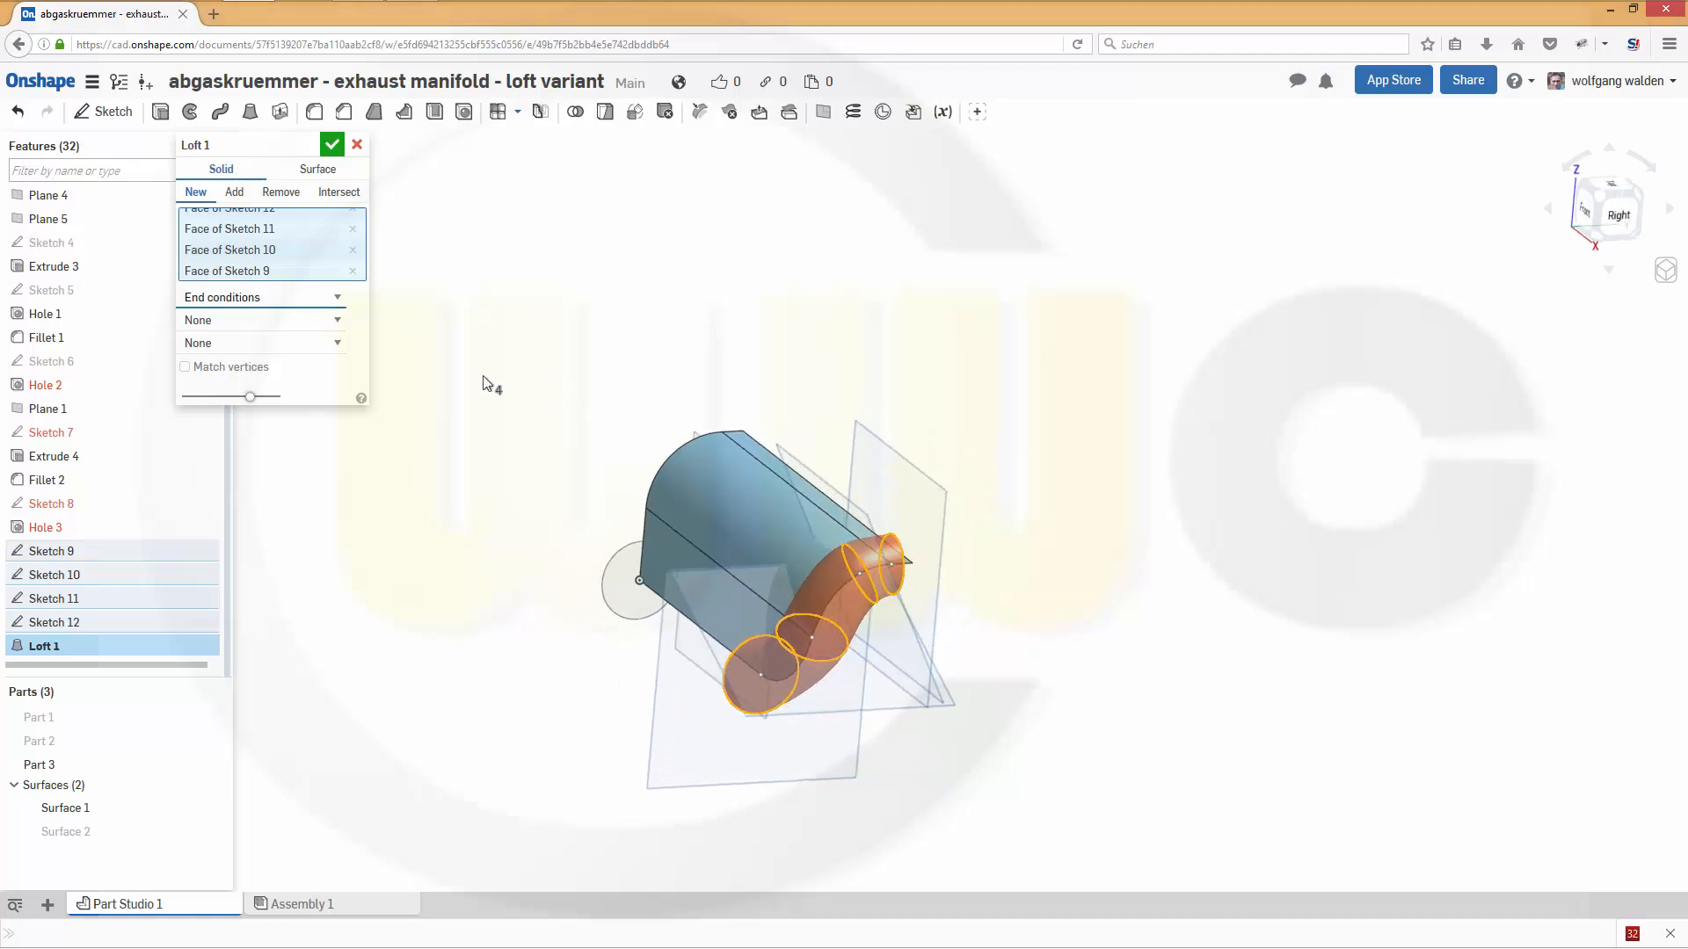
{"action": "left_click", "coordinate": [336, 320]}
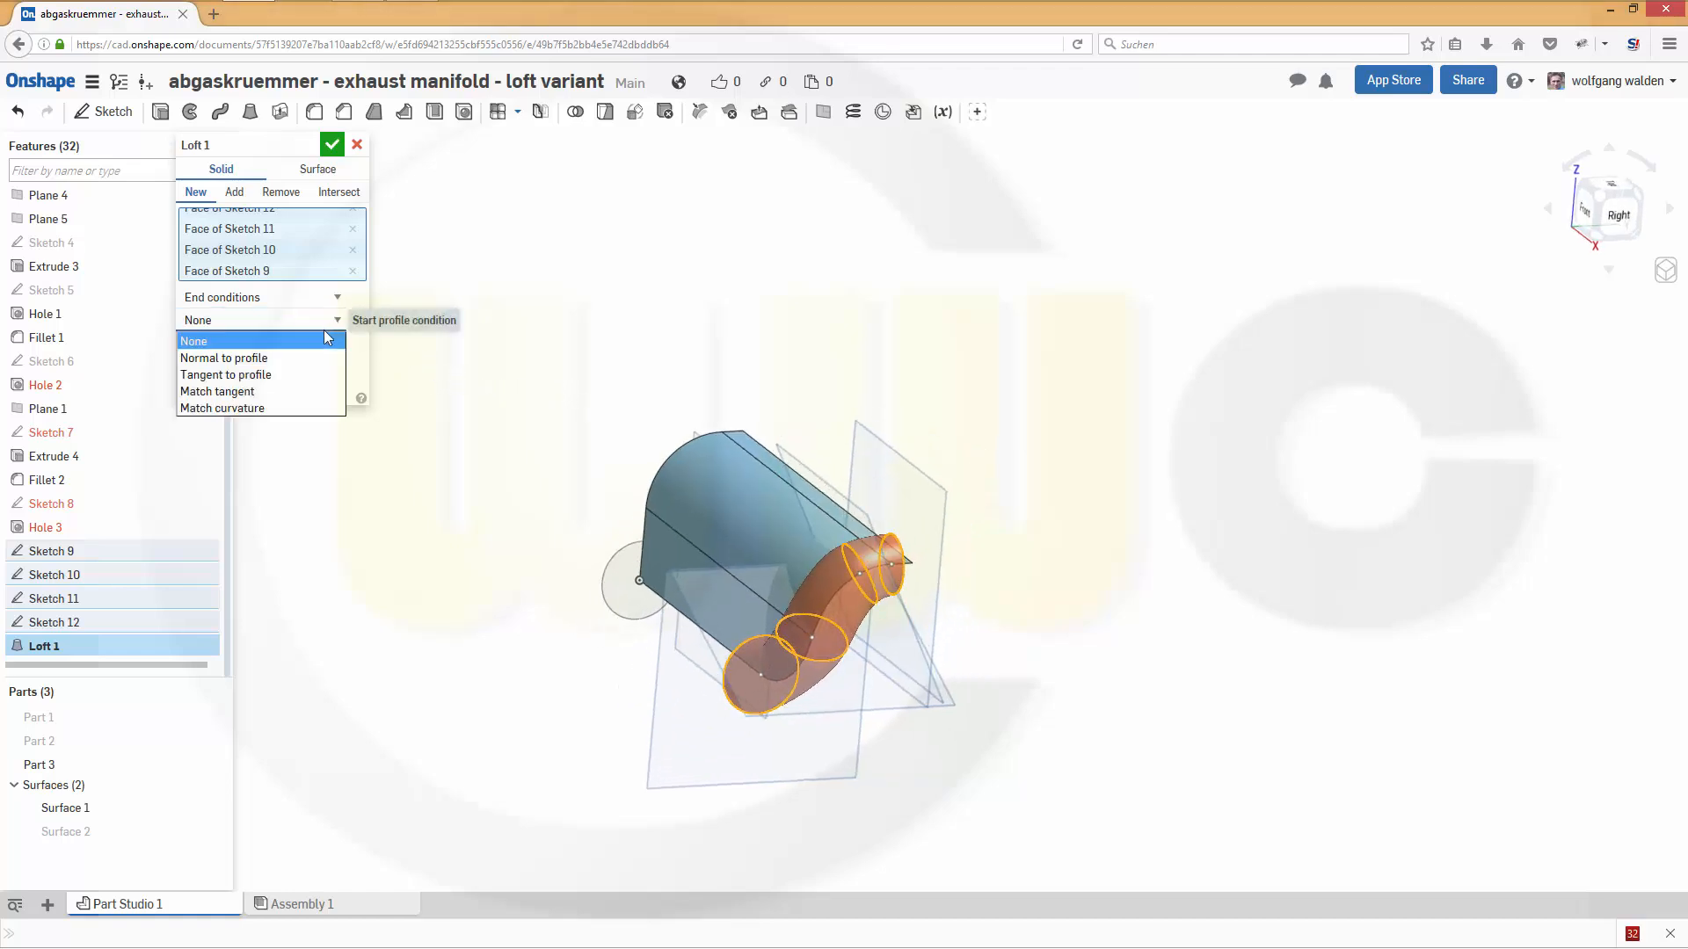
{"action": "left_click", "coordinate": [303, 358]}
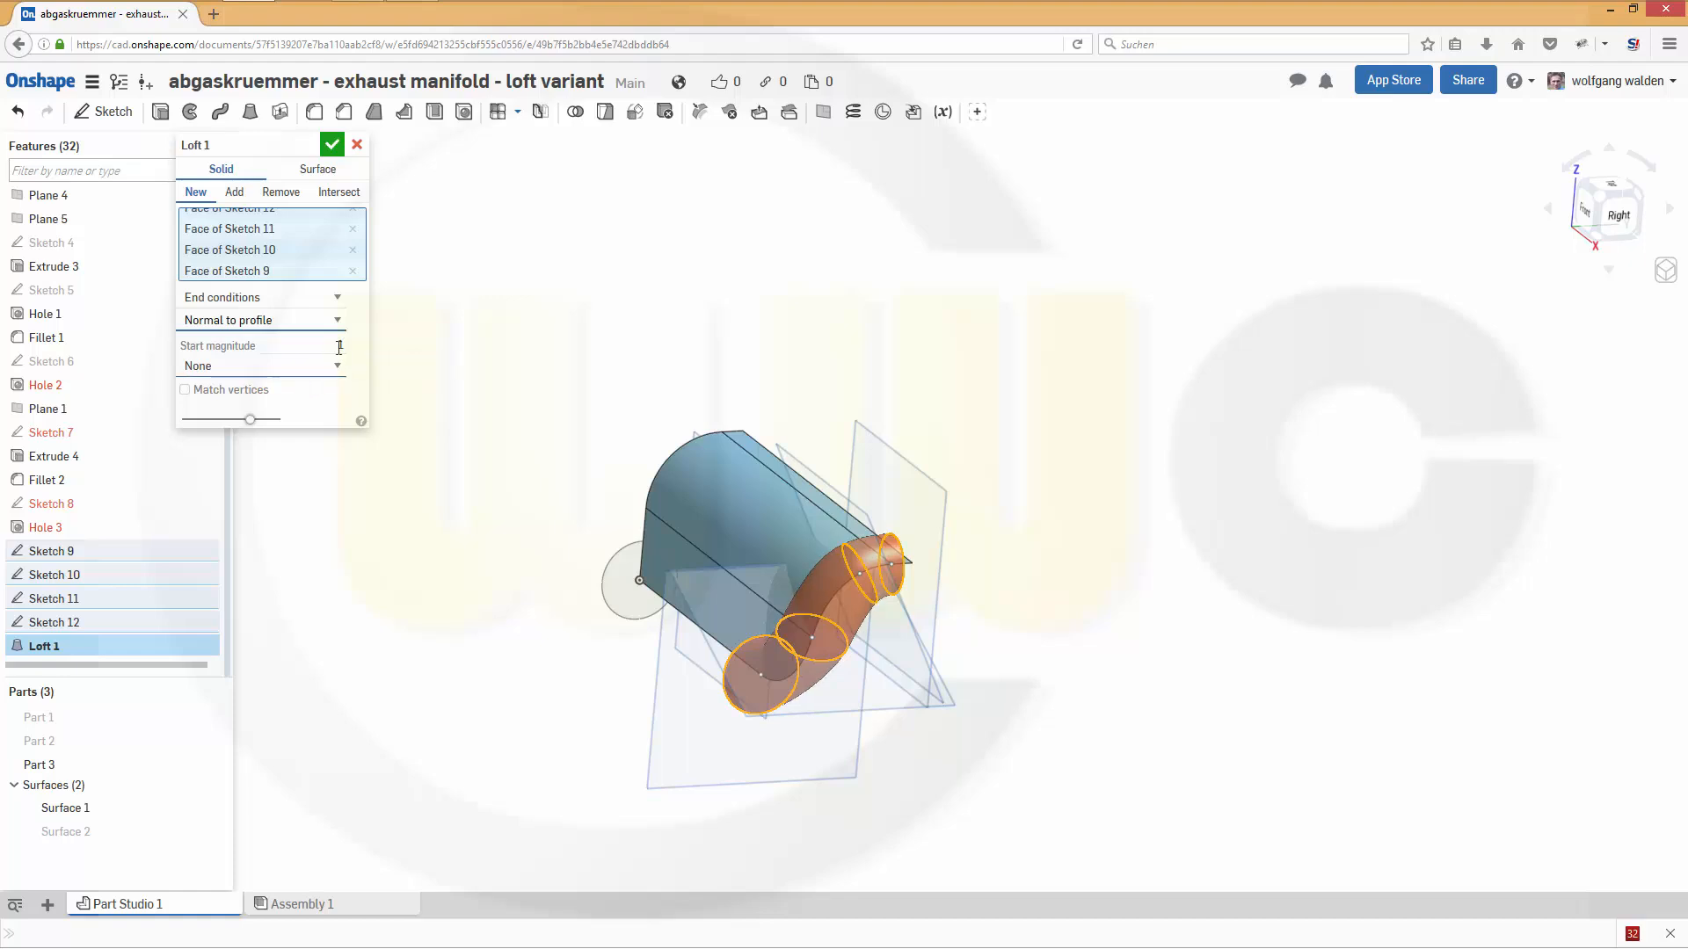
{"action": "left_click", "coordinate": [340, 367]}
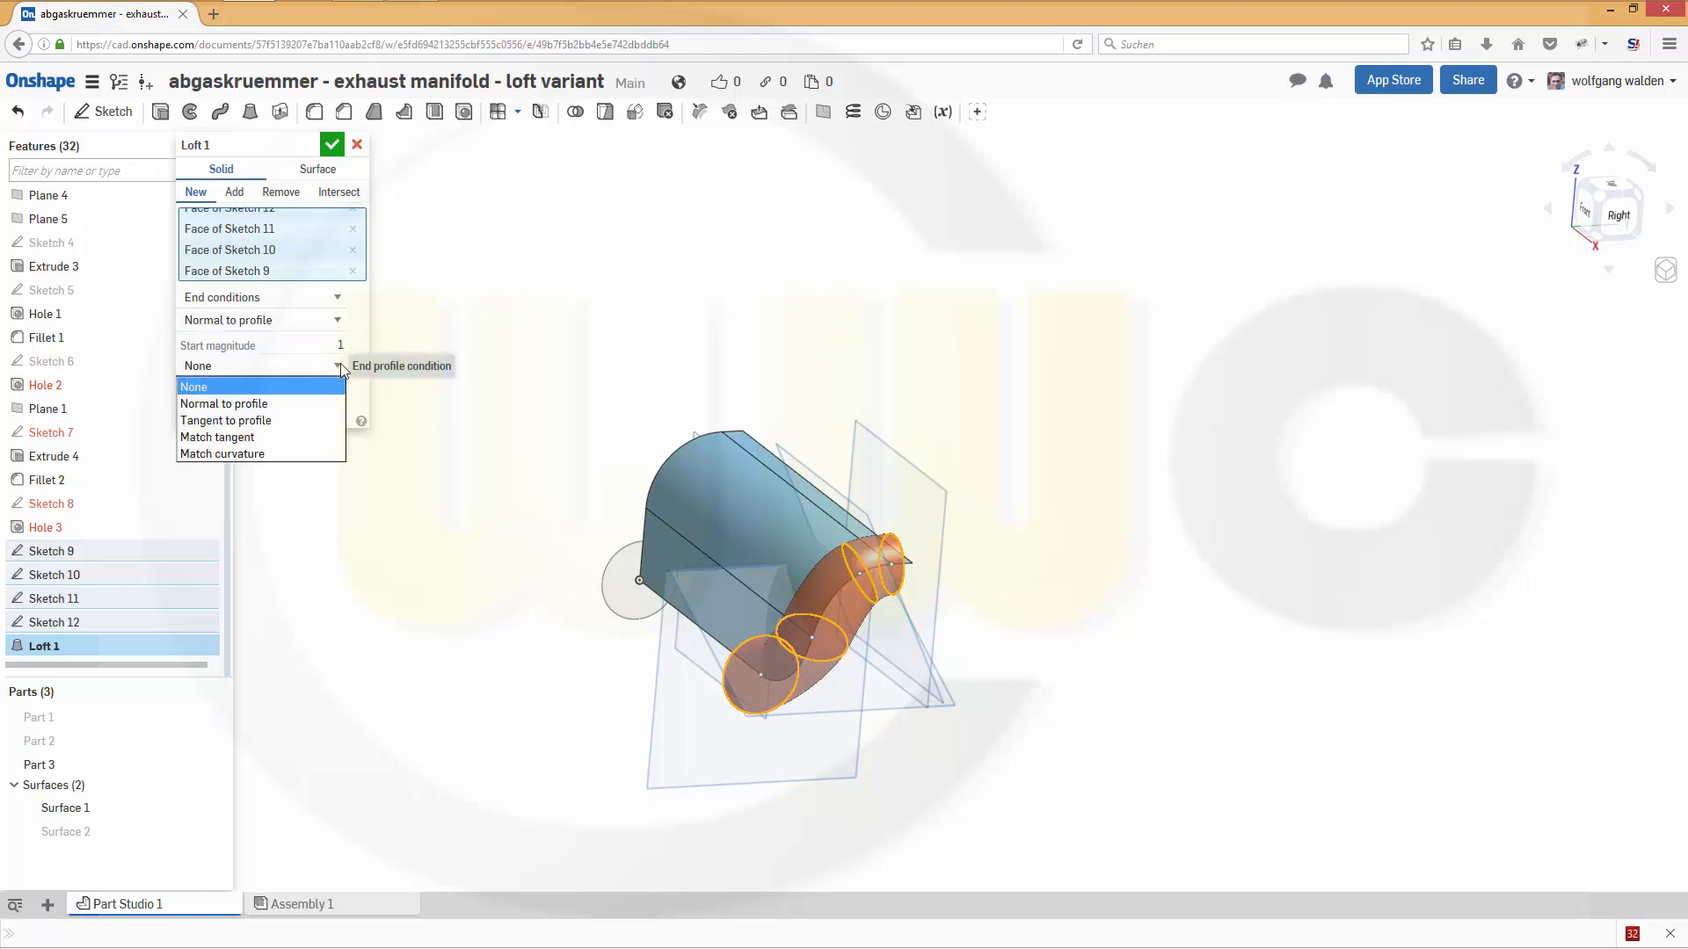
{"action": "left_click", "coordinate": [306, 405]}
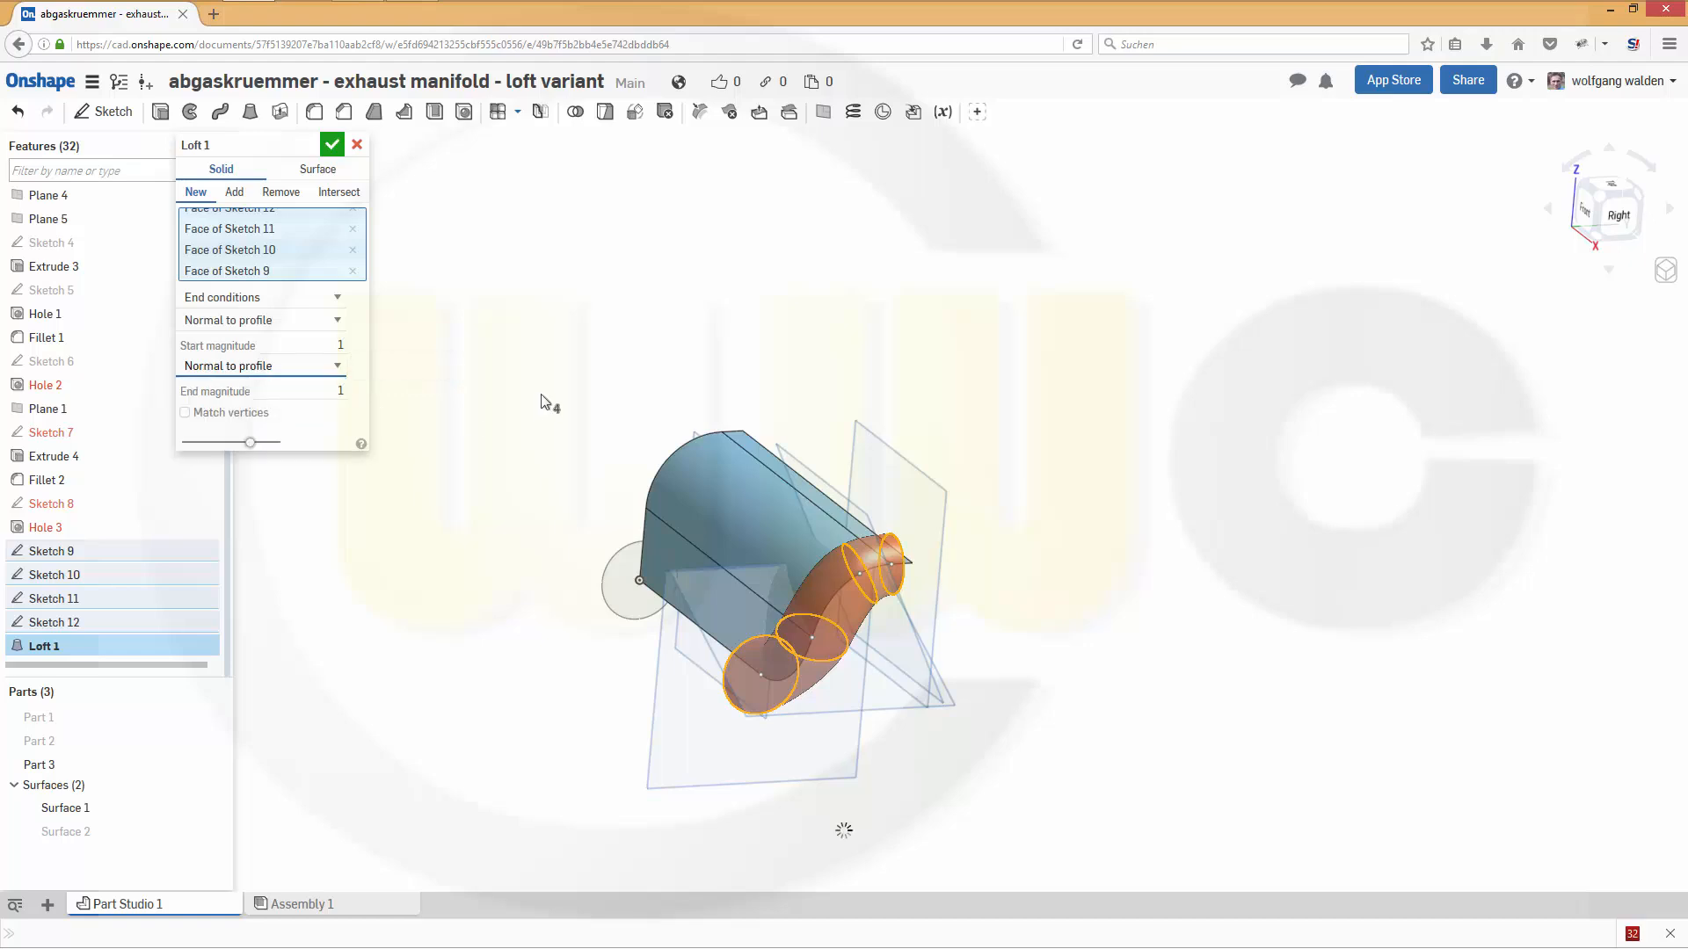
- Try an end magnitude of 2 for the loft, and settle on 1.5
{"action": "right_click_drag", "start_coordinate": [1116, 776], "coordinate": [1205, 758]}
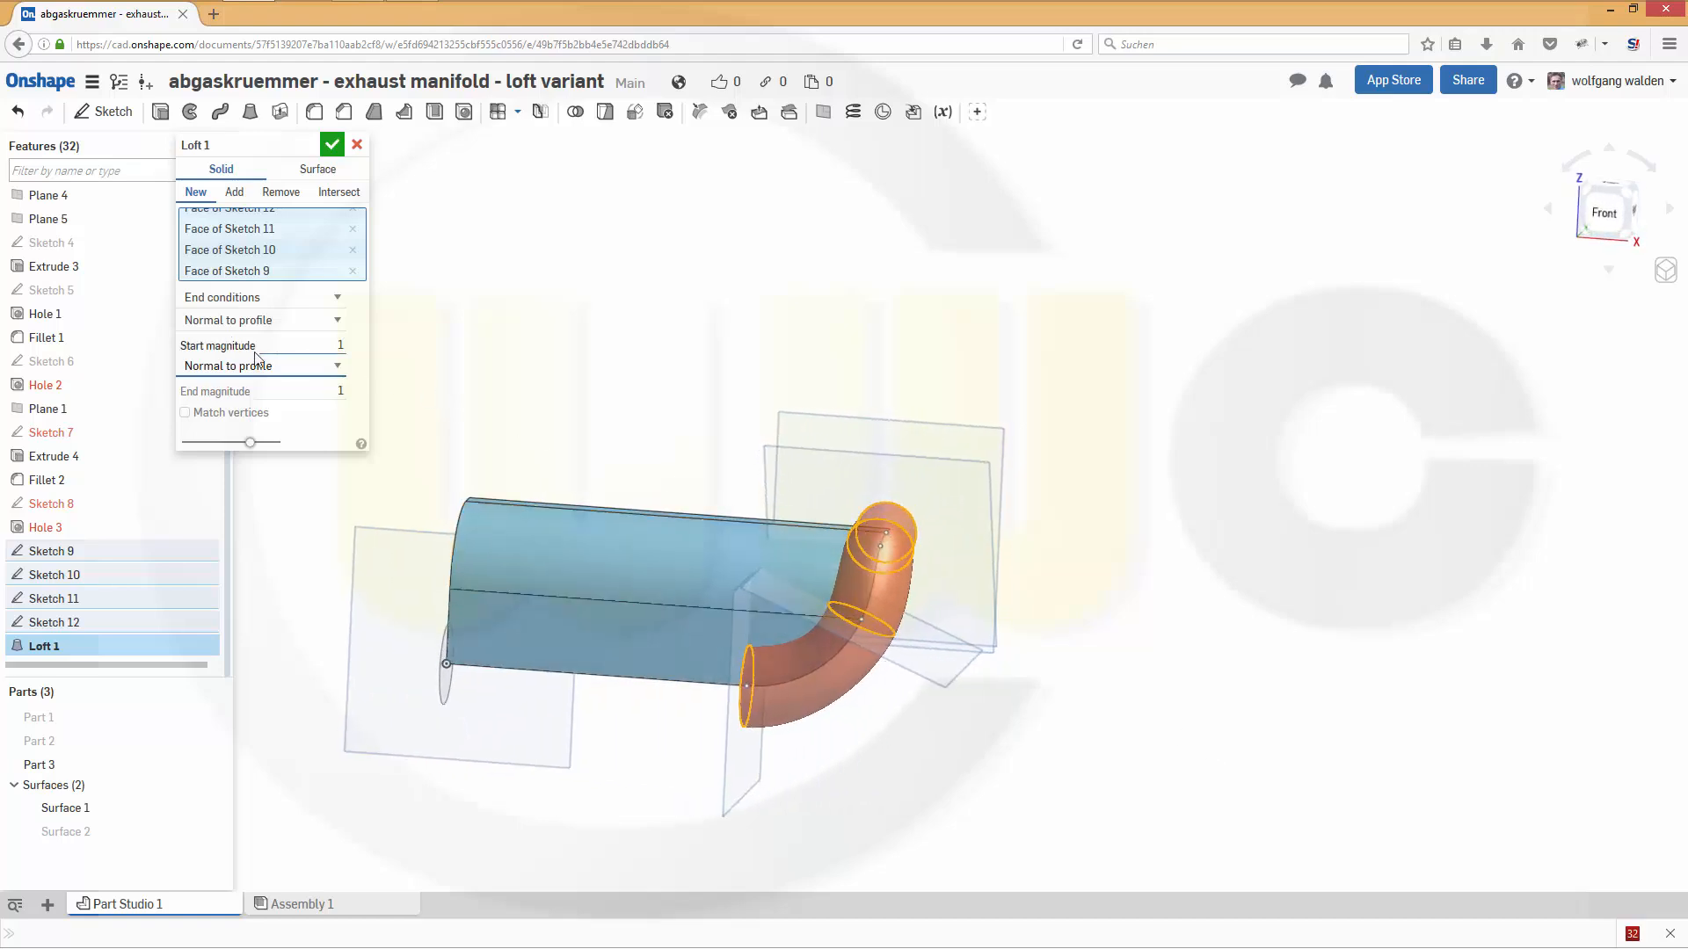
{"action": "left_click", "coordinate": [330, 392]}
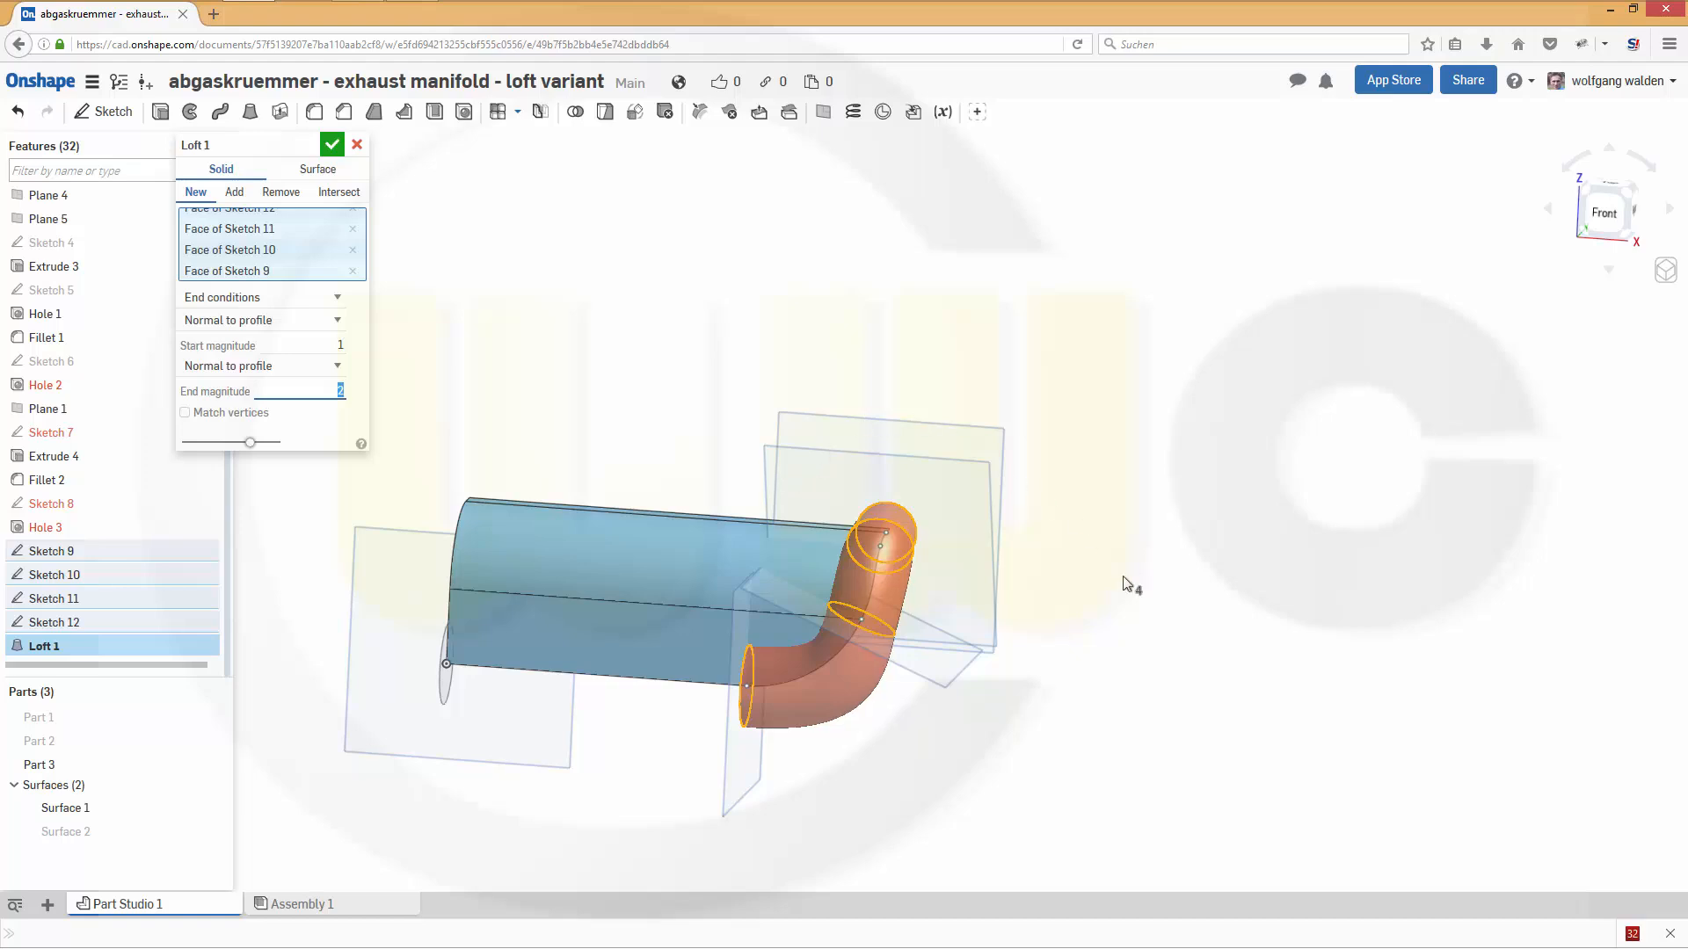
{"action": "right_click_drag", "start_coordinate": [1133, 670], "coordinate": [1175, 633]}
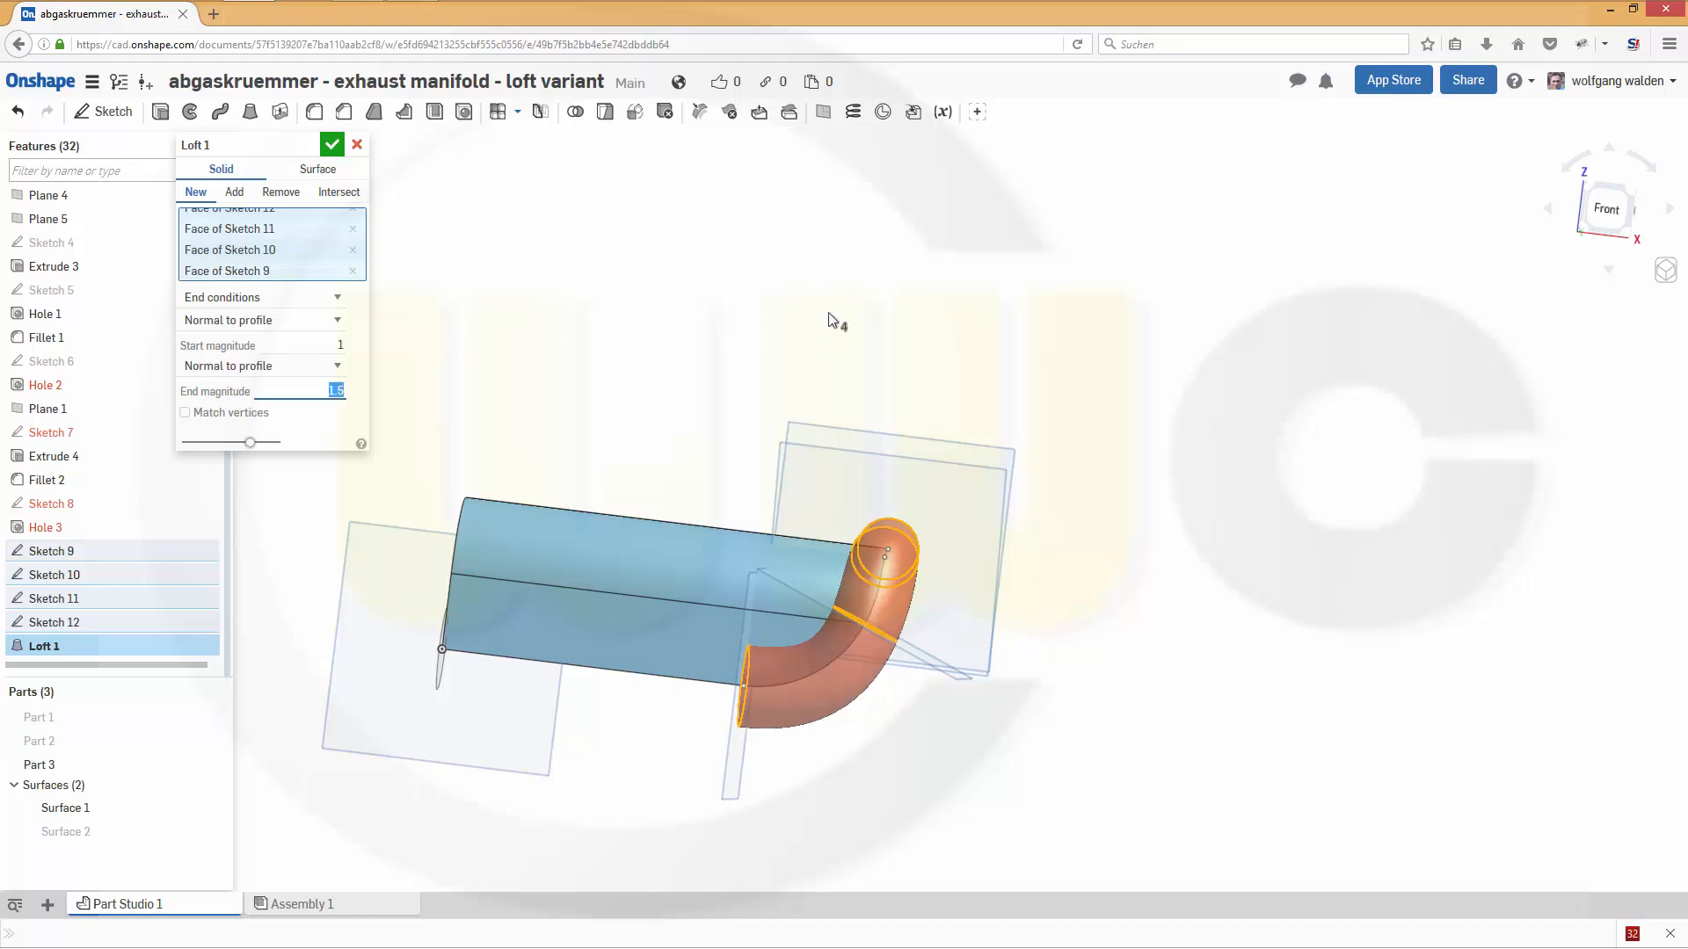
- Set the loft's start magnitude to 1.5 and accept the loft
{"action": "mouse_move", "coordinate": [832, 320]}
{"action": "right_mouse_down"}
{"action": "mouse_move", "coordinate": [716, 316]}
{"action": "mouse_move", "coordinate": [532, 489]}
{"action": "right_mouse_up"}
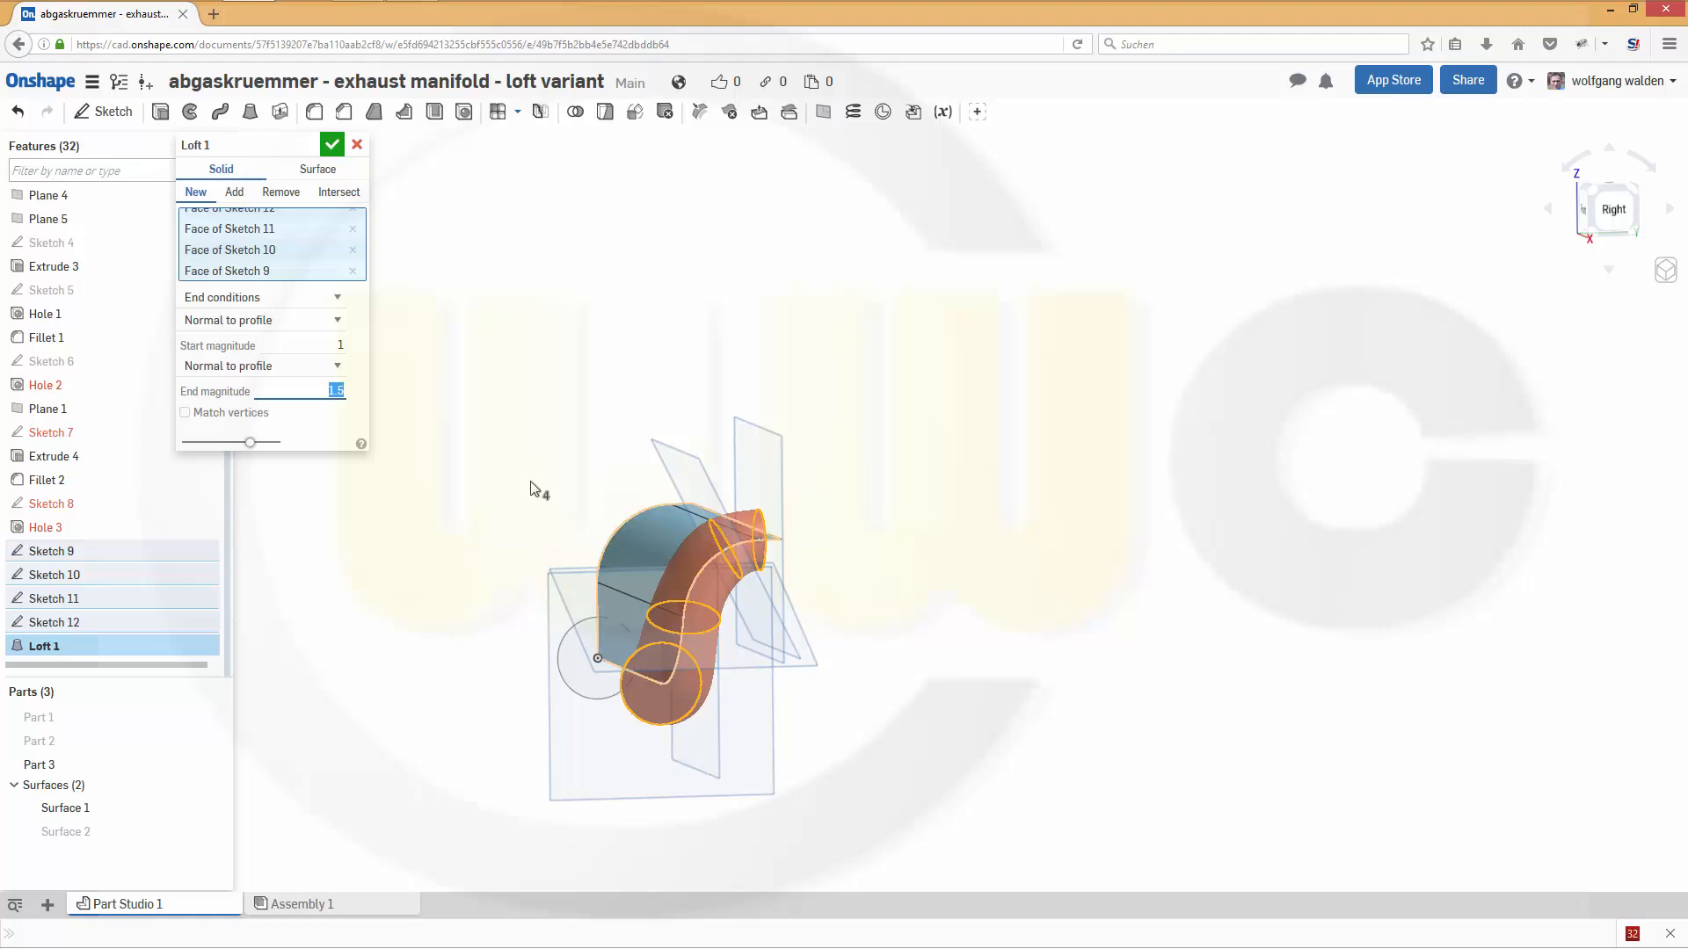
{"action": "left_click", "coordinate": [335, 346]}
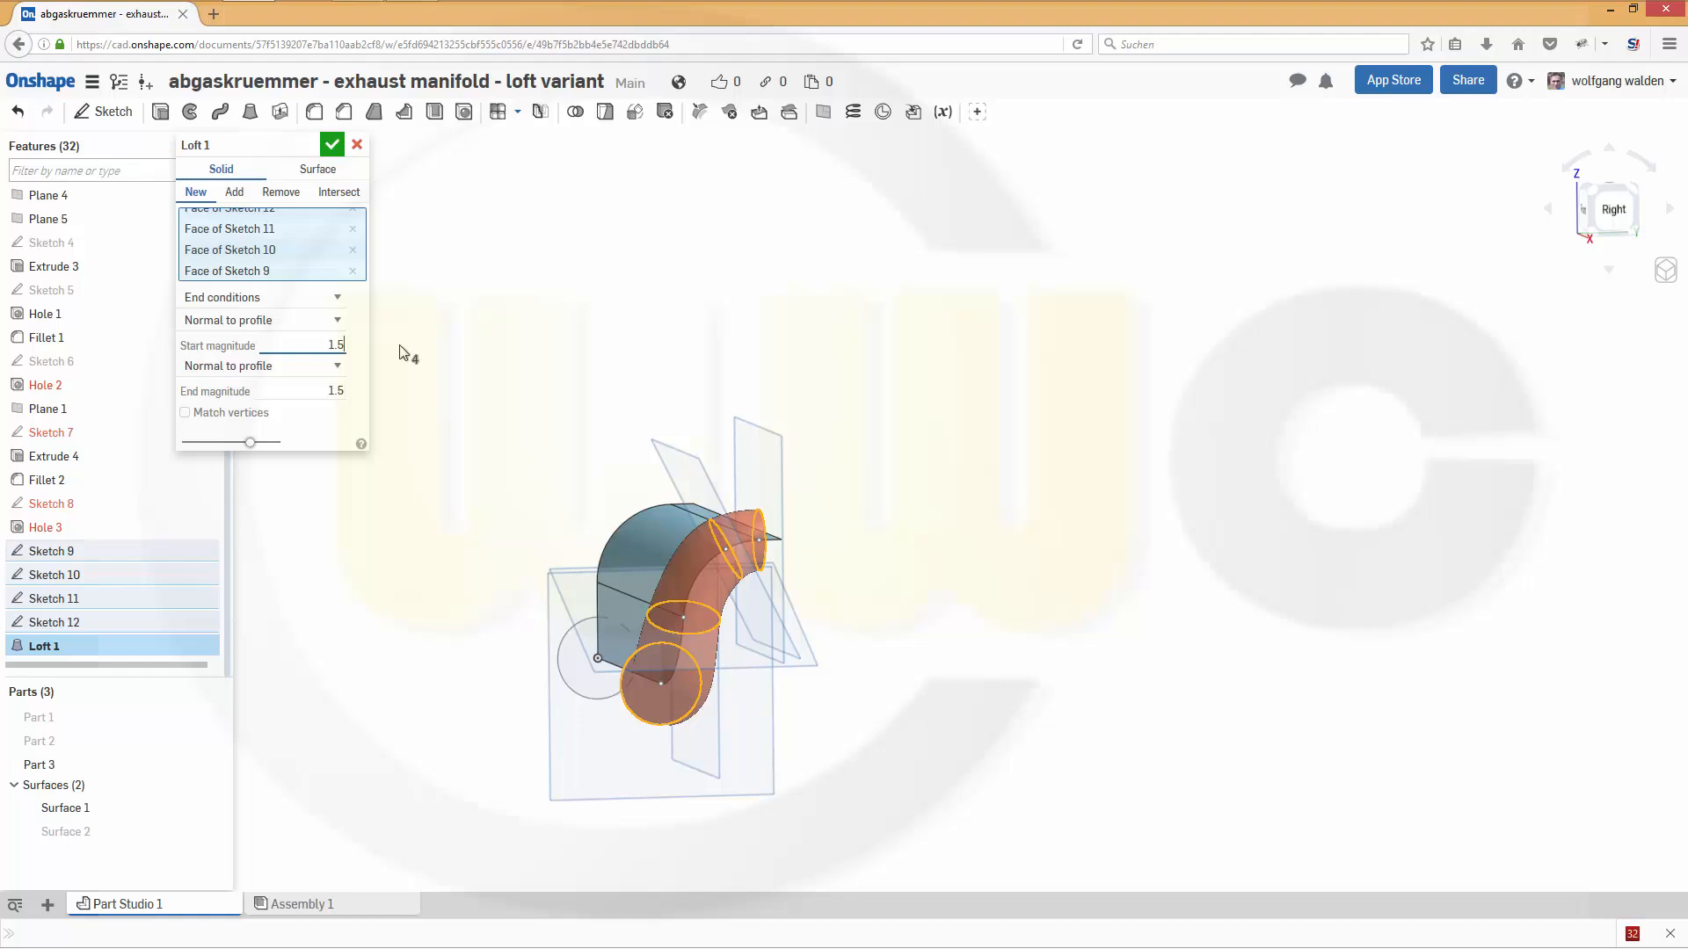
{"action": "type", "text": "1.5"}
{"action": "key", "text": "Return"}
{"action": "right_click_drag", "start_coordinate": [831, 494], "coordinate": [1009, 482]}
{"action": "left_click", "coordinate": [332, 145]}
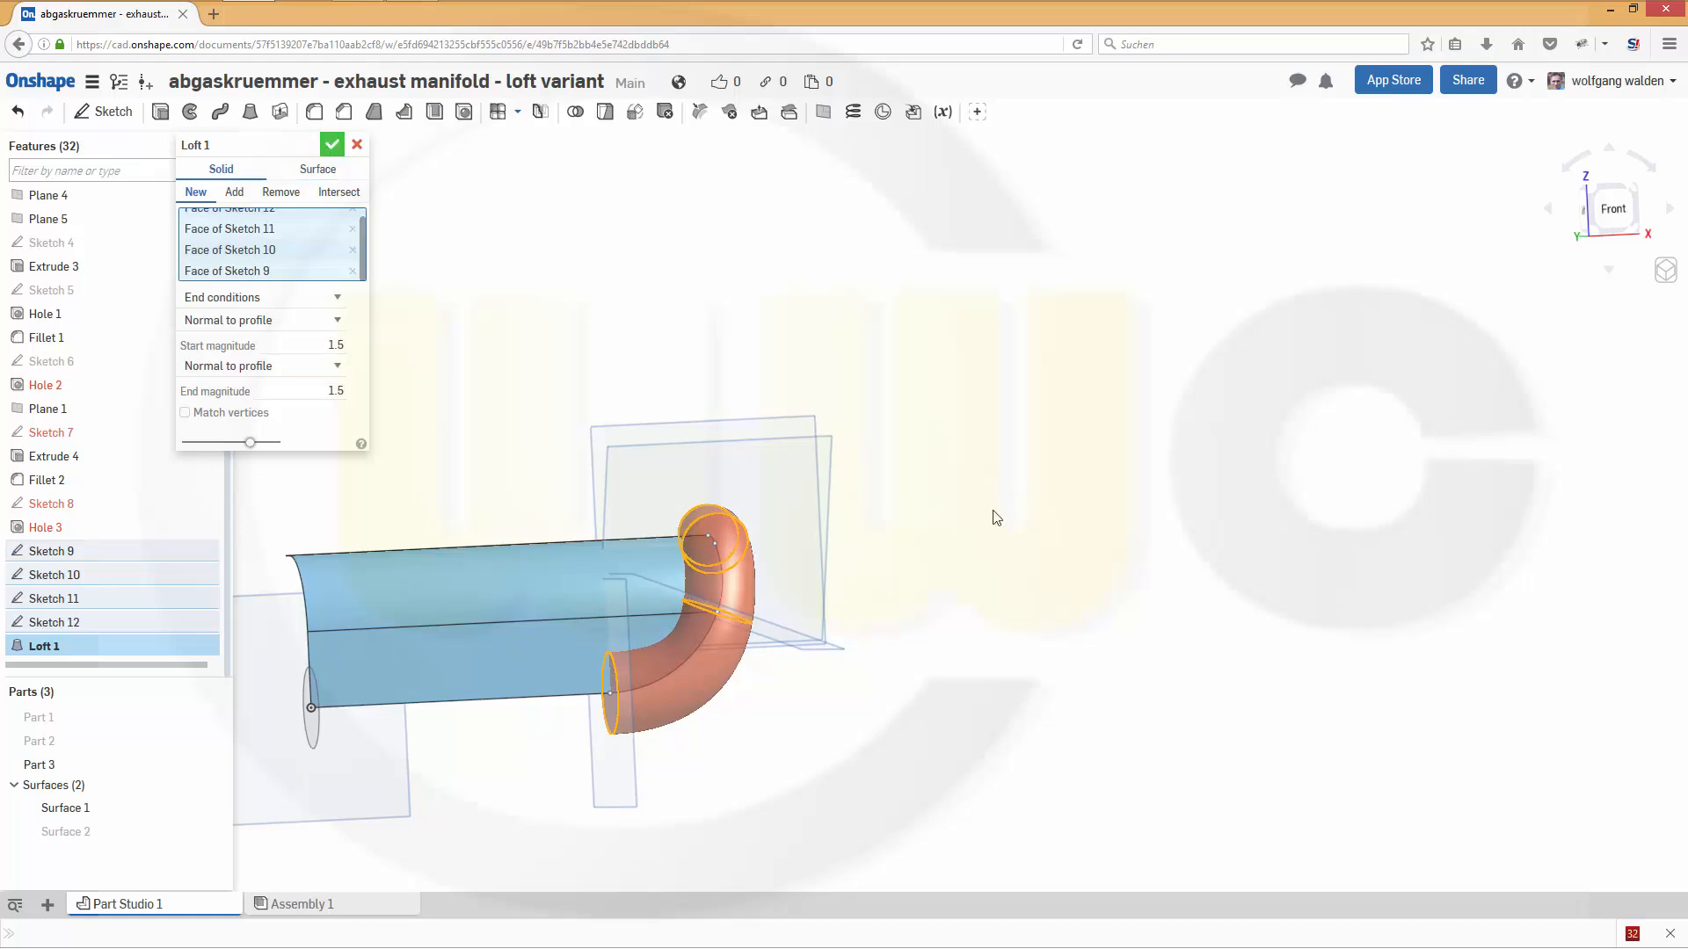
- Start a solid extrude of Sketch 9 as a new part, in the direction pointing away from the lofted bend
{"action": "mouse_move", "coordinate": [936, 674]}
{"action": "right_mouse_down"}
{"action": "mouse_move", "coordinate": [900, 667]}
{"action": "mouse_move", "coordinate": [905, 591]}
{"action": "mouse_move", "coordinate": [998, 561]}
{"action": "mouse_move", "coordinate": [947, 548]}
{"action": "mouse_move", "coordinate": [873, 621]}
{"action": "mouse_move", "coordinate": [879, 652]}
{"action": "mouse_move", "coordinate": [923, 686]}
{"action": "right_mouse_up"}
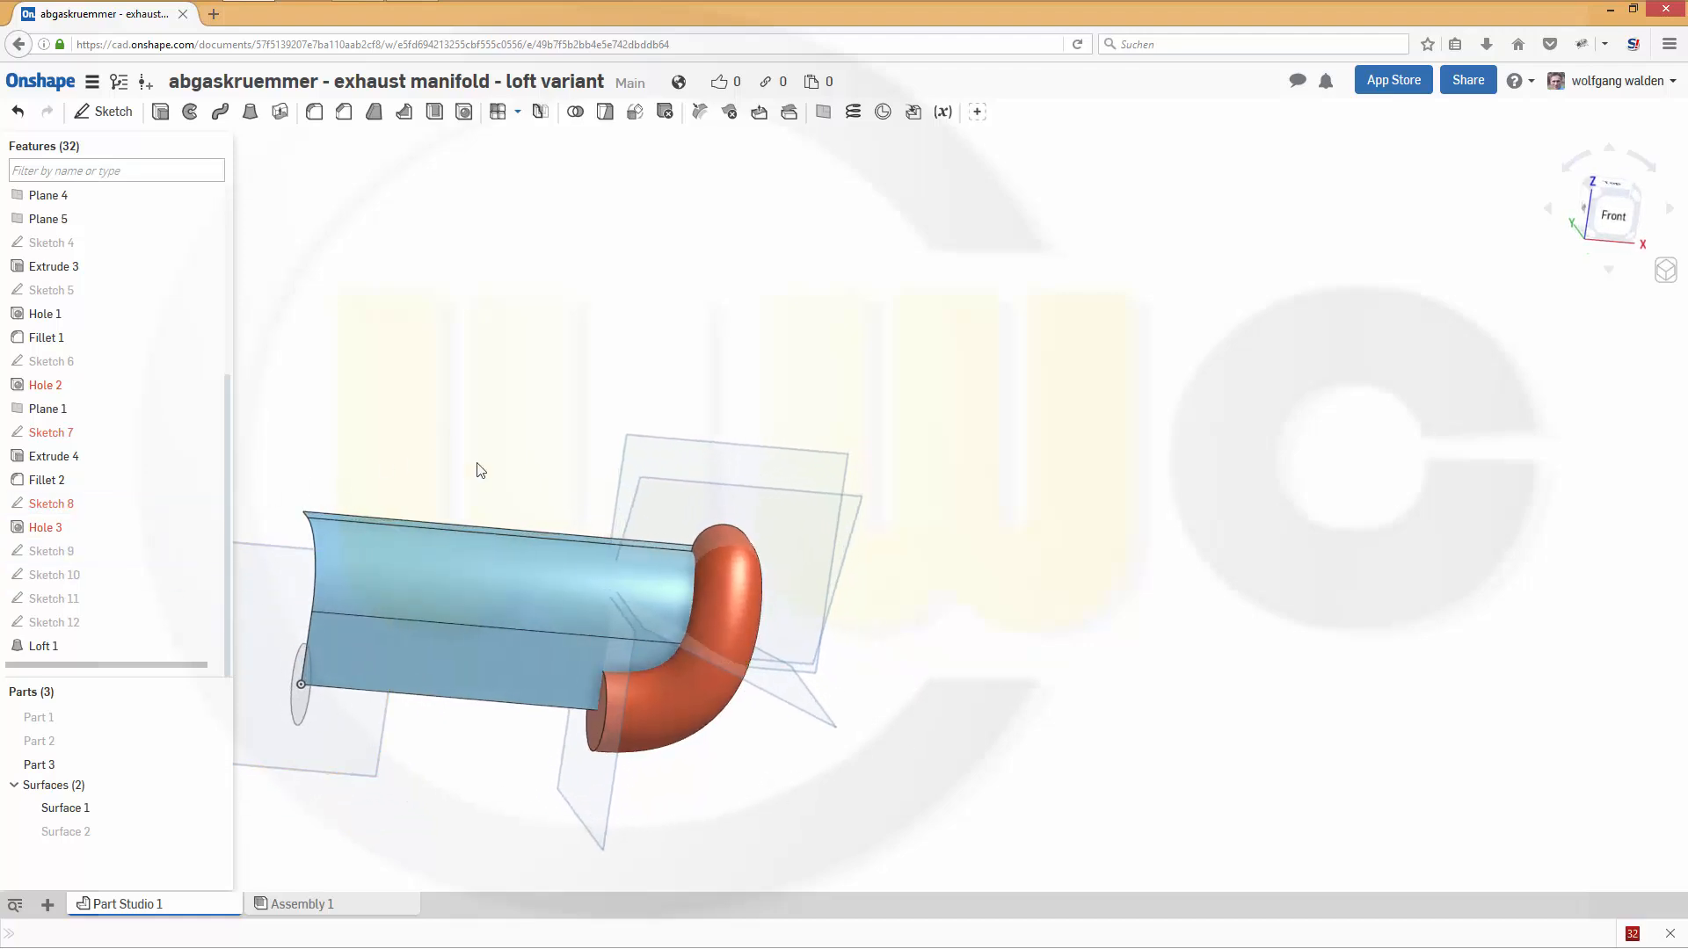
{"action": "left_click", "coordinate": [59, 554]}
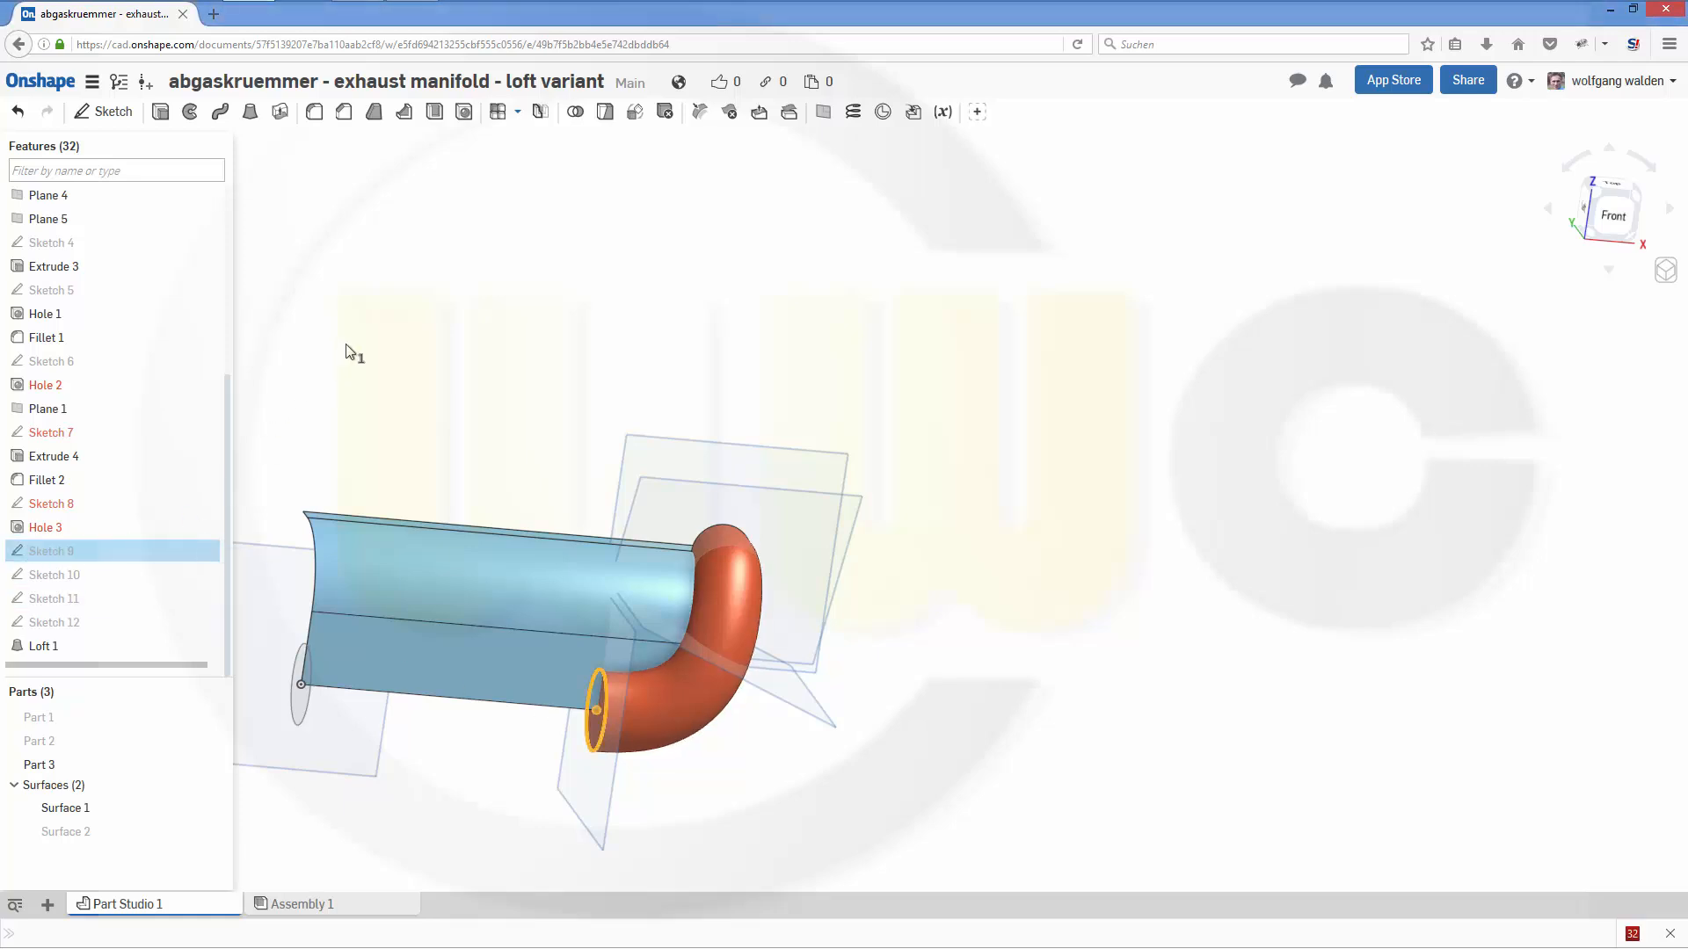
{"action": "left_click", "coordinate": [161, 111]}
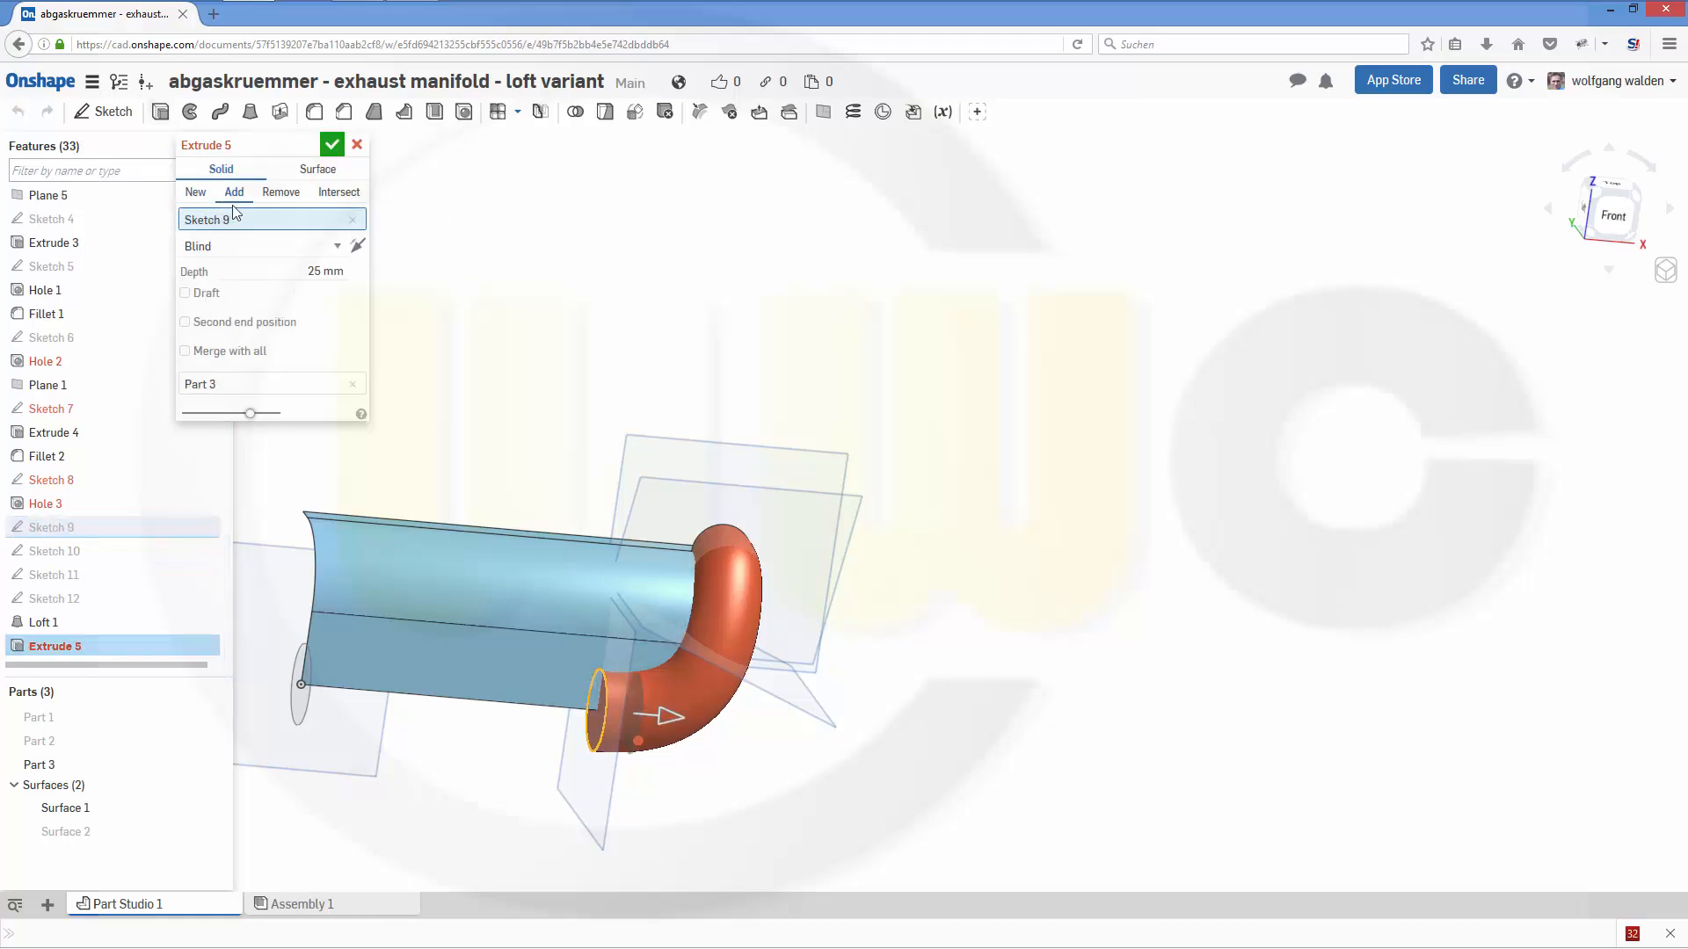
{"action": "left_click", "coordinate": [197, 192]}
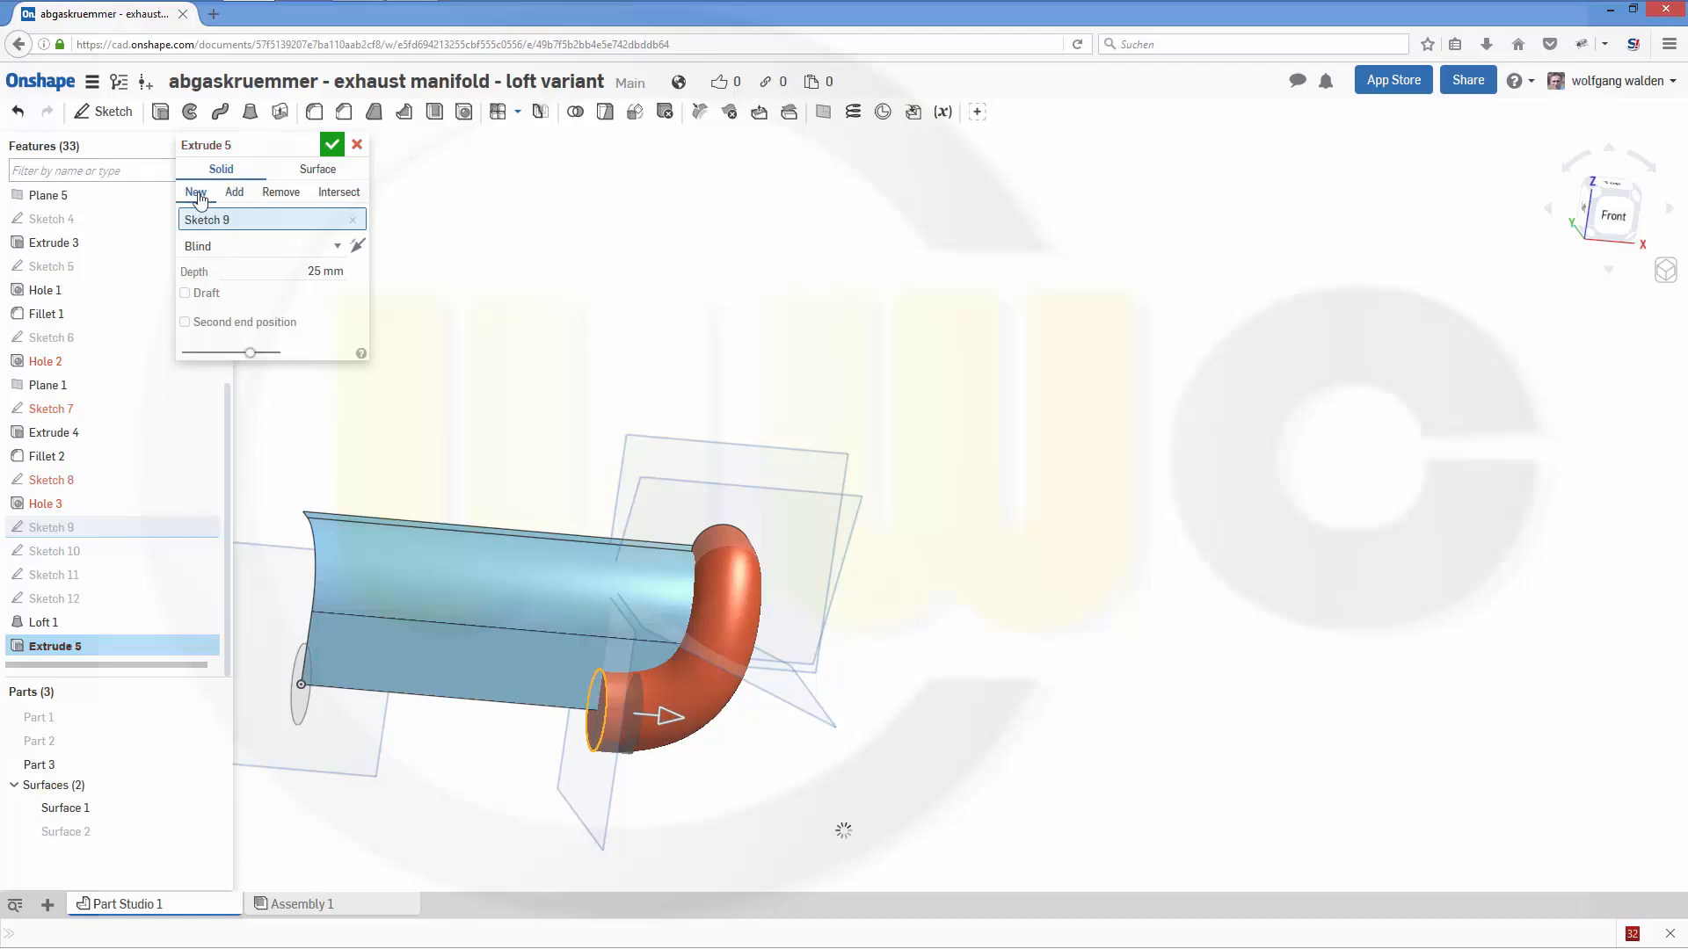
{"action": "left_click", "coordinate": [357, 247]}
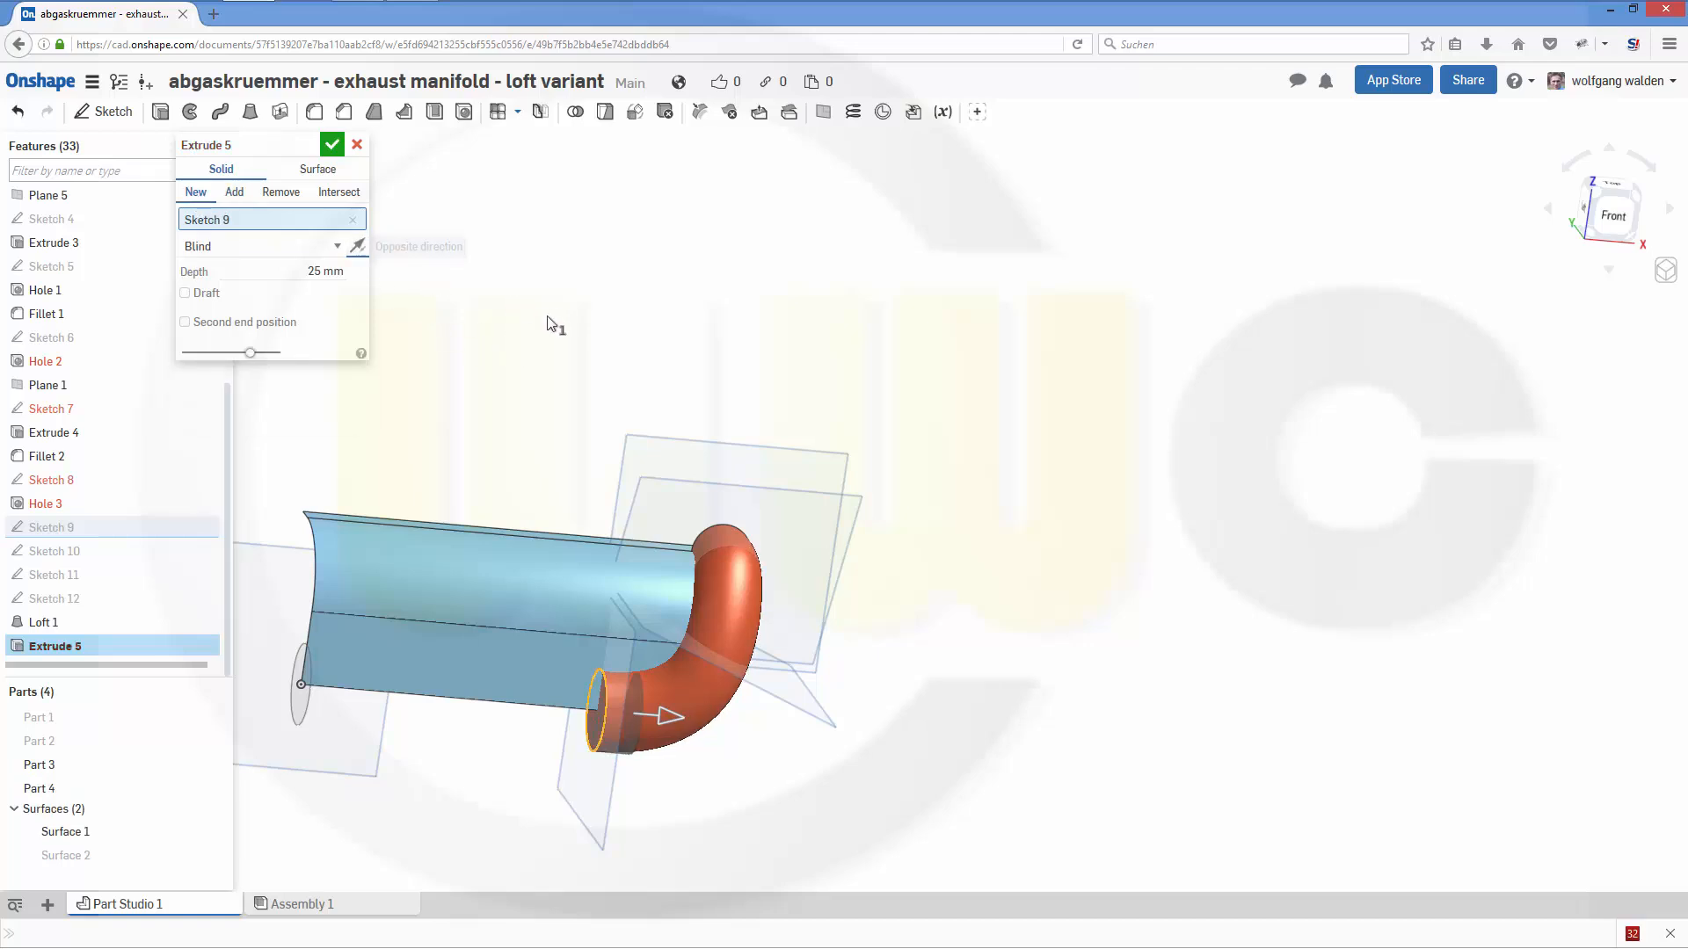
{"action": "scroll", "coordinate": [501, 367], "scroll_direction": "down", "scroll_amount": 5}
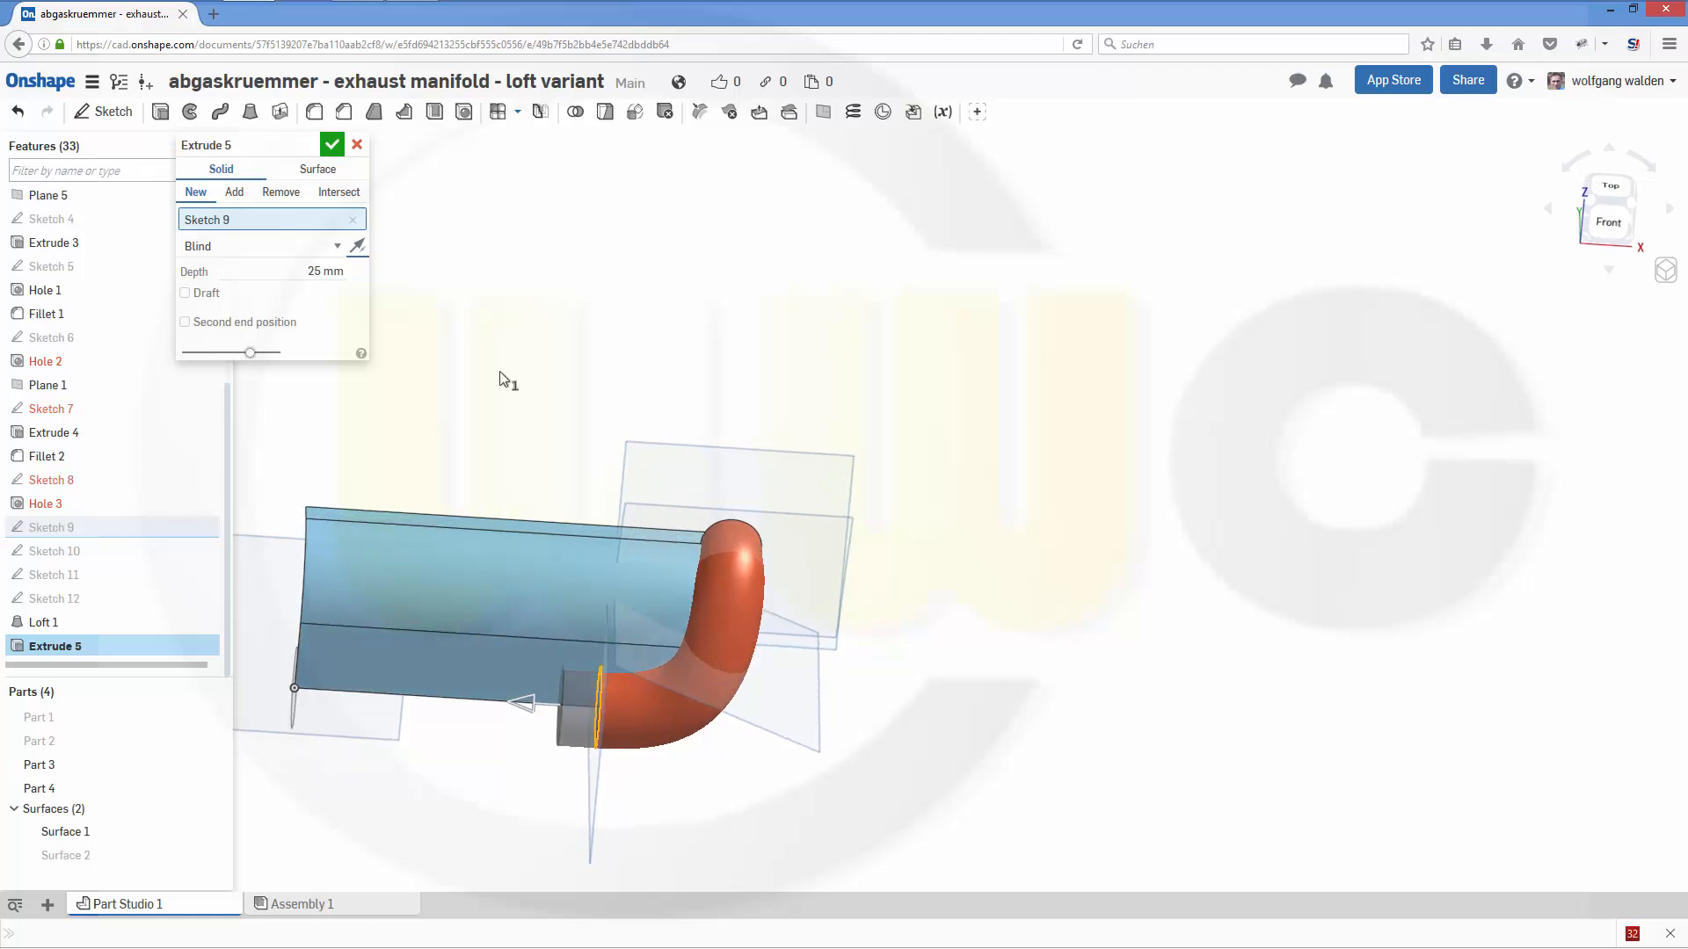
{"action": "scroll", "coordinate": [439, 431], "scroll_direction": "down", "scroll_amount": 1}
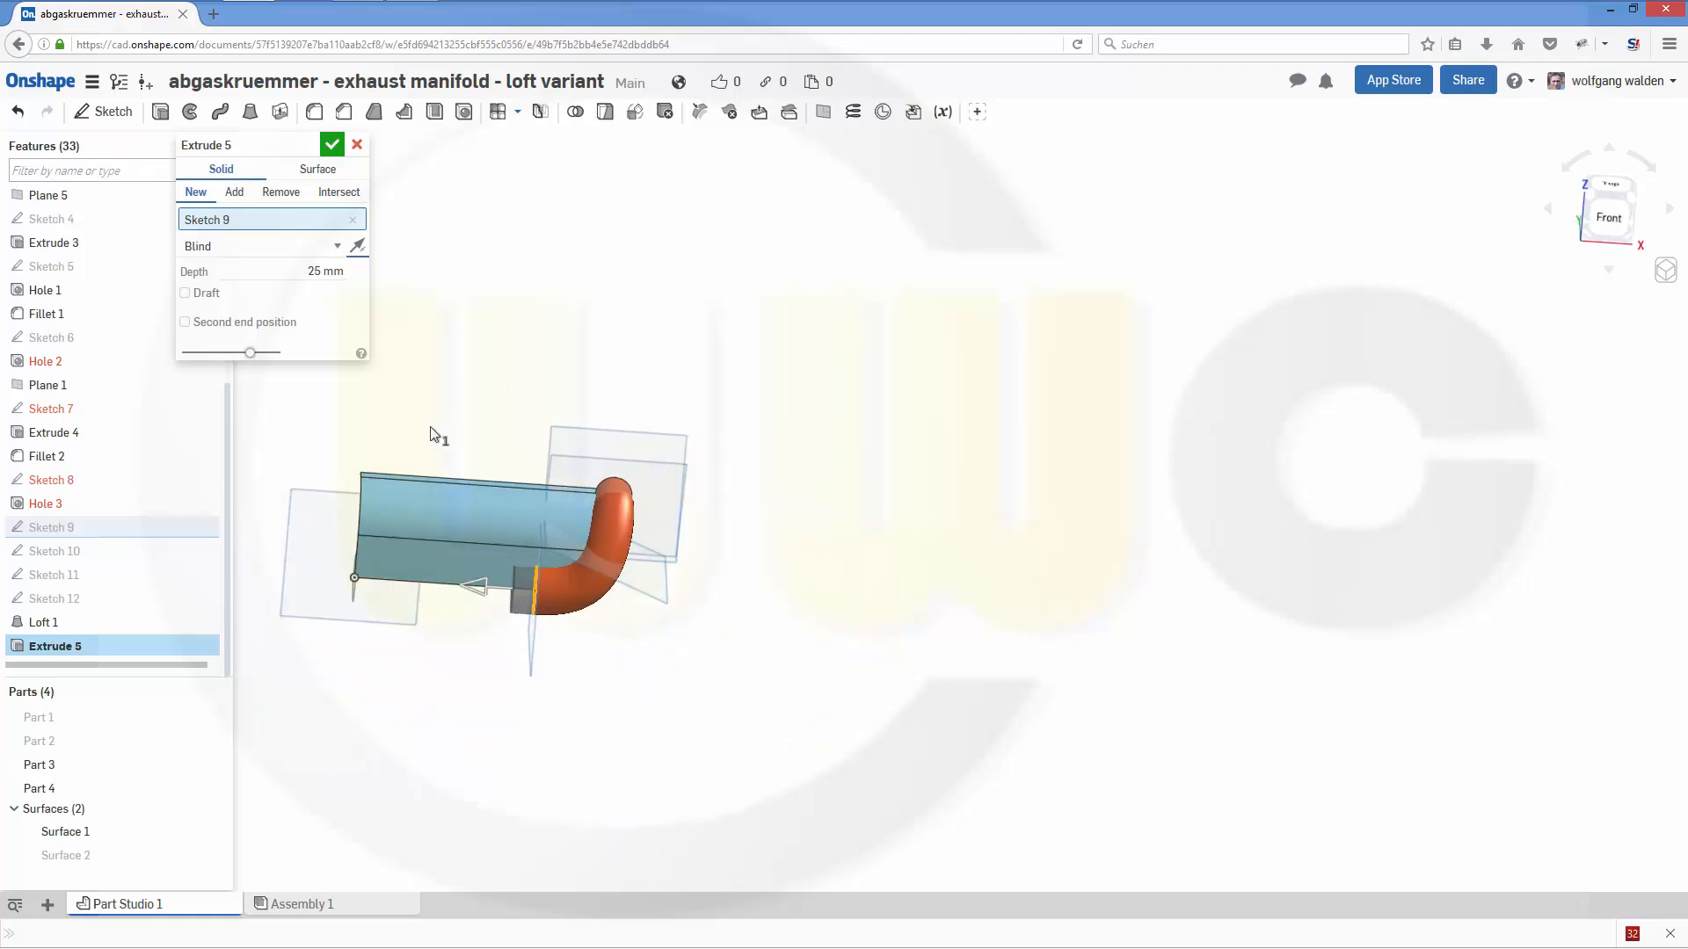
- End the Sketch 9 extrusion up to the Right plane and accept the feature
{"action": "left_click", "coordinate": [340, 248]}
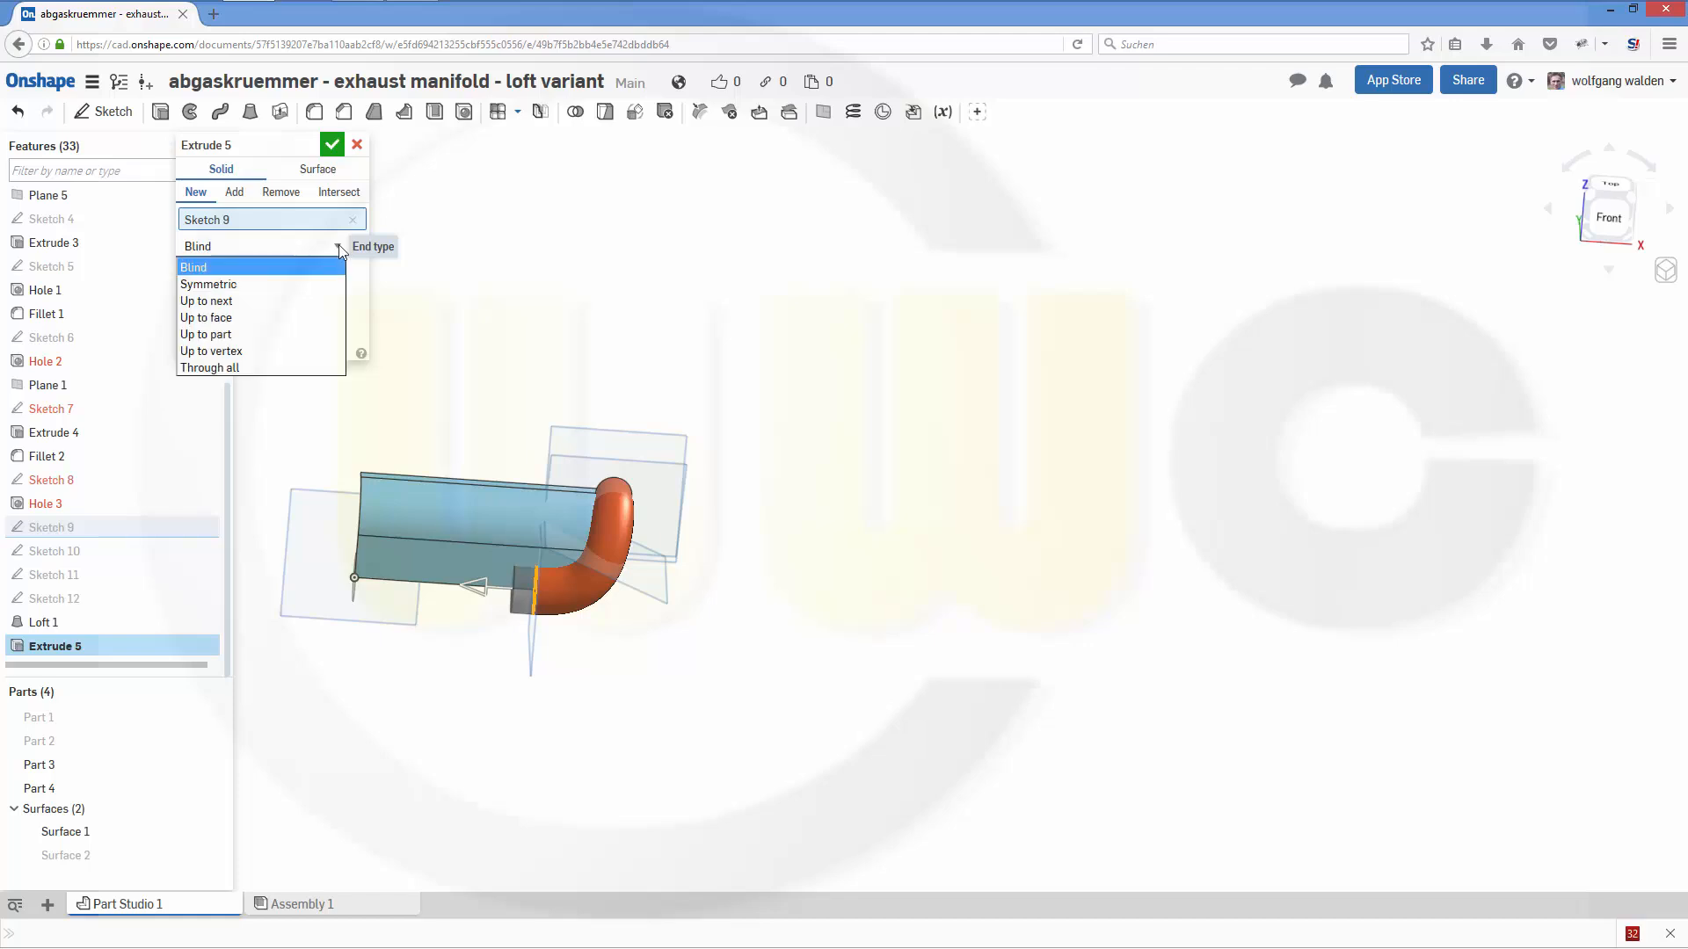
{"action": "left_click", "coordinate": [277, 326]}
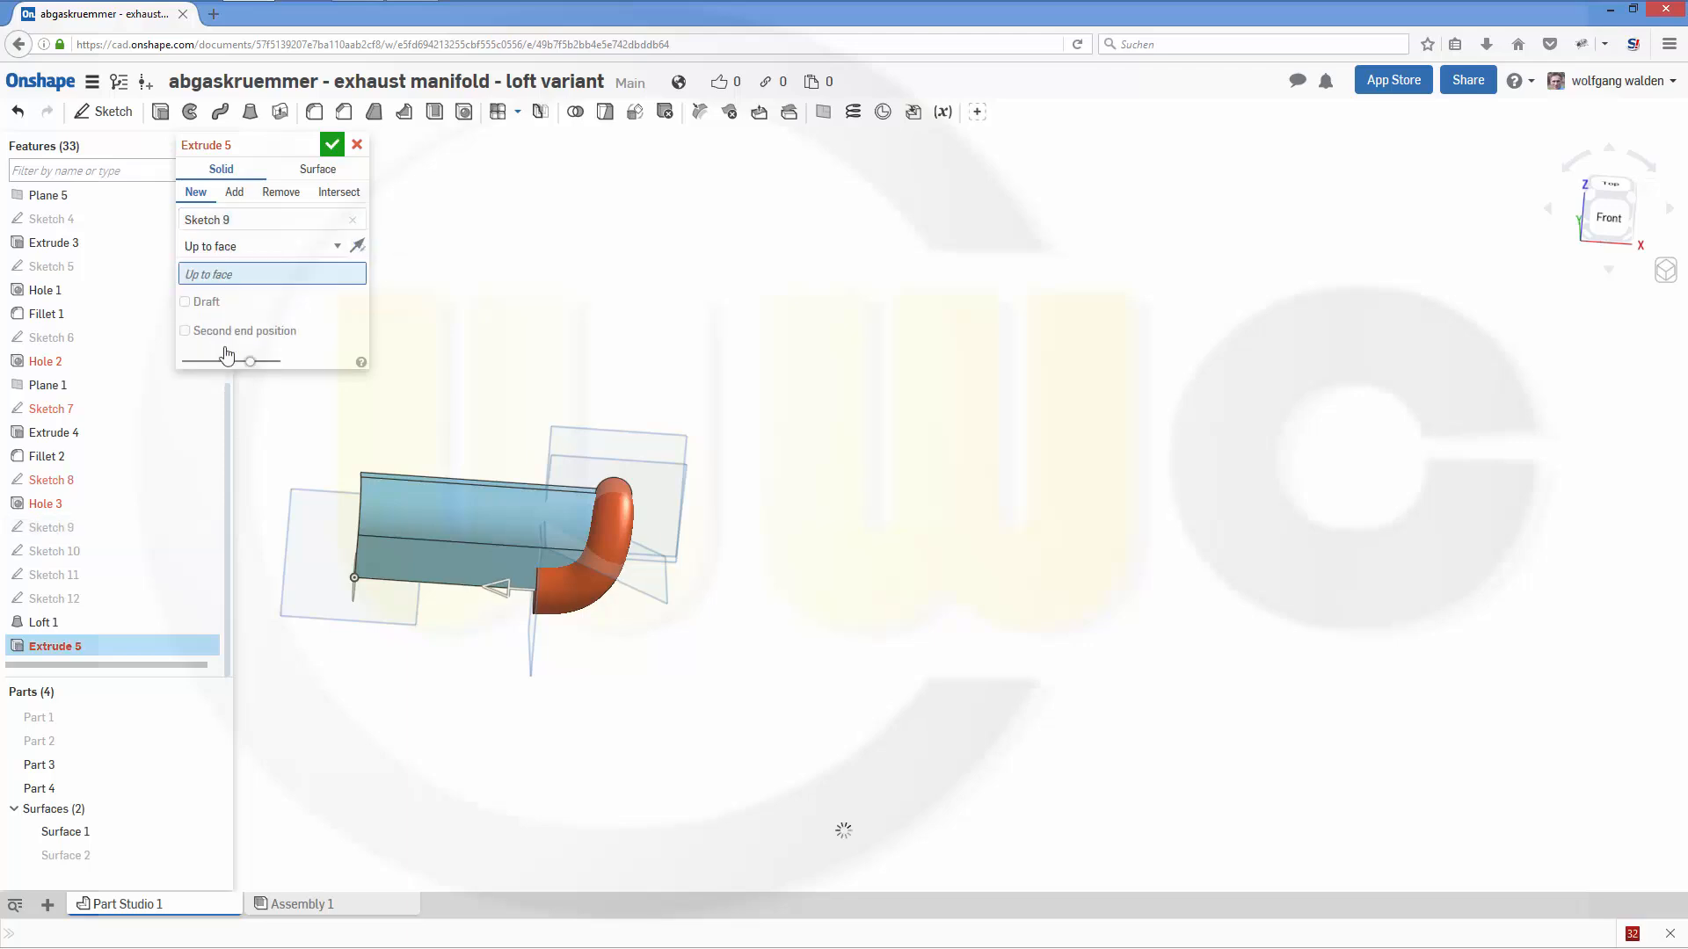
{"action": "scroll", "coordinate": [105, 440], "scroll_direction": "up", "scroll_amount": 4}
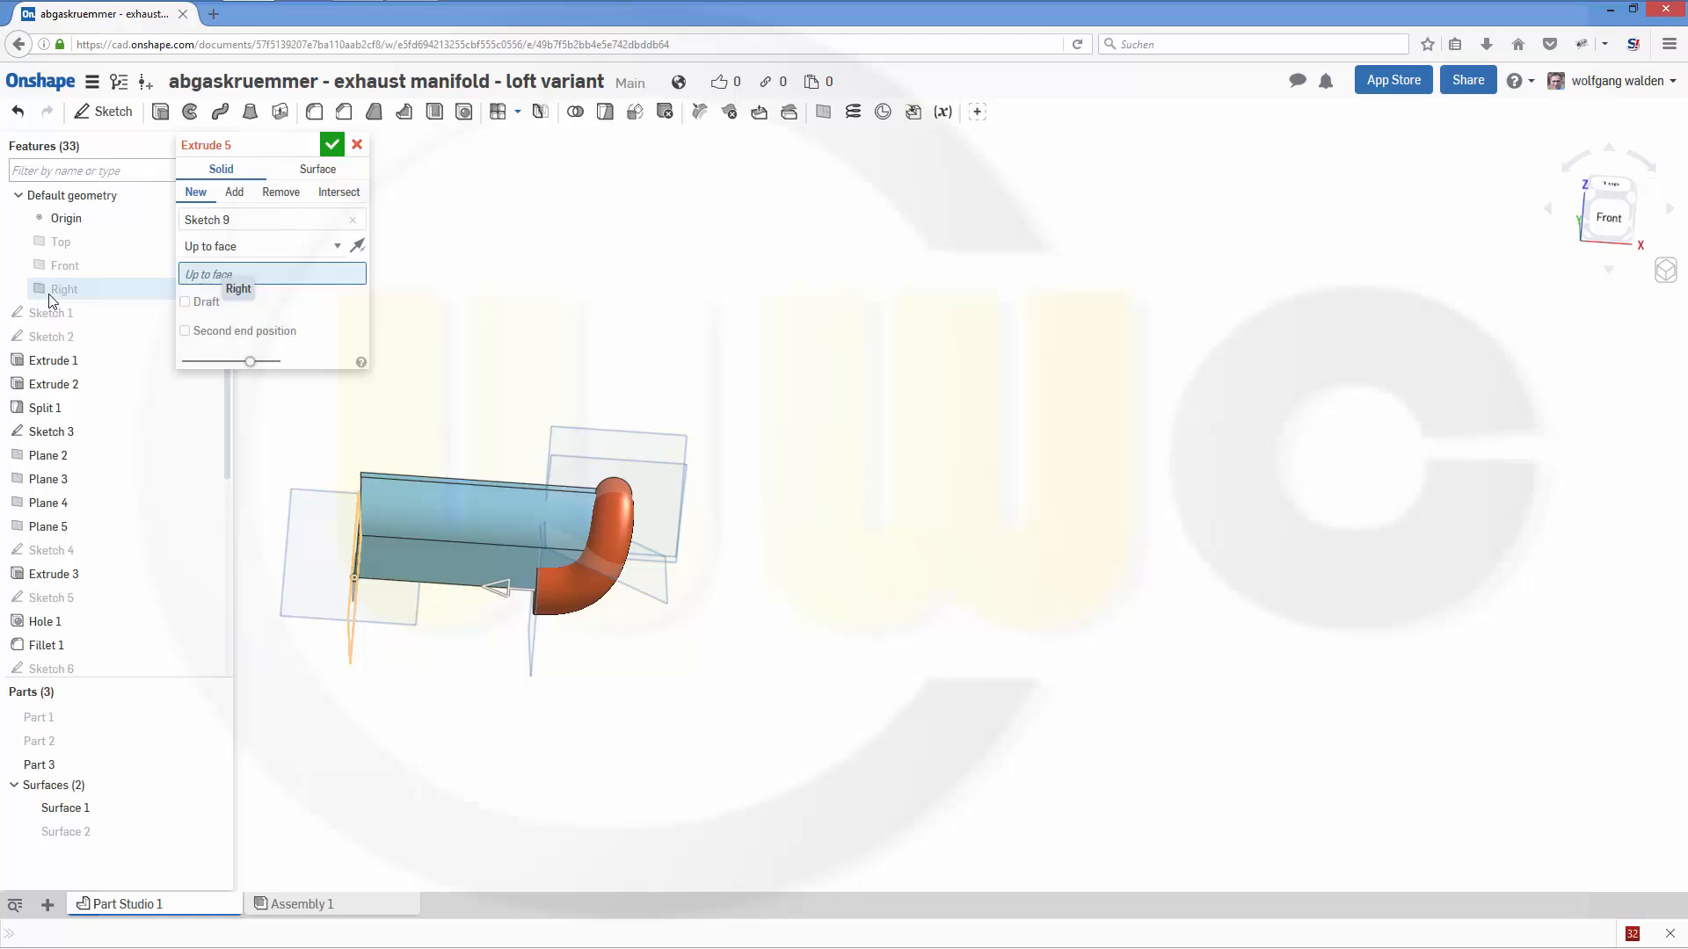
{"action": "left_click", "coordinate": [50, 295]}
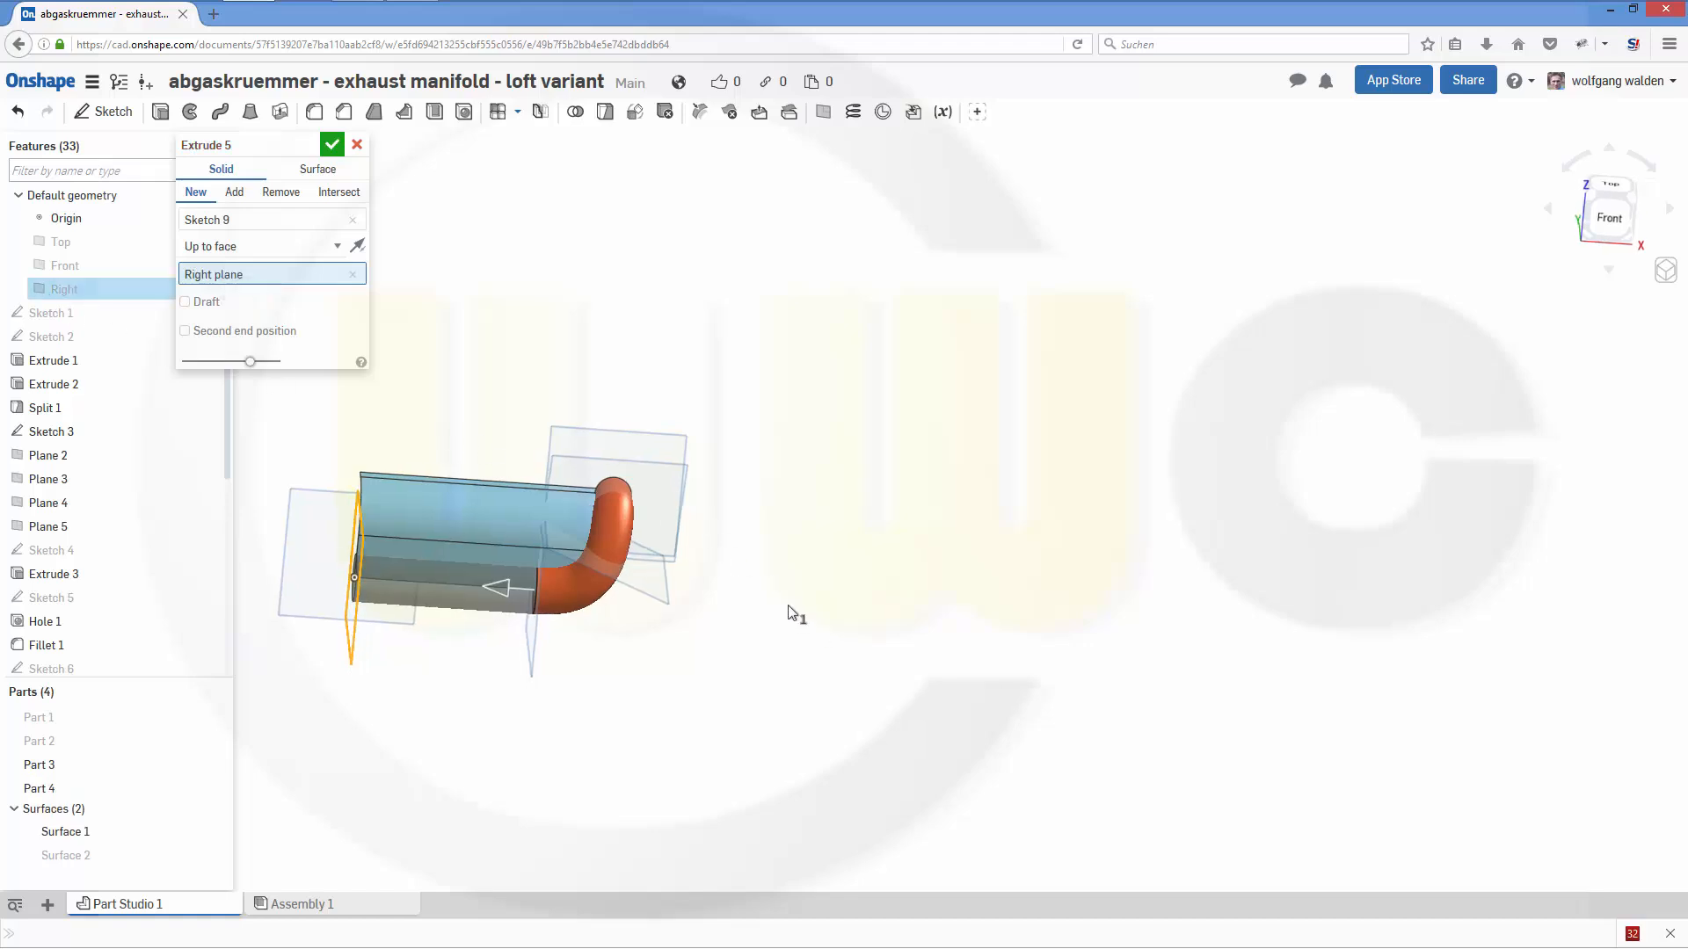
{"action": "mouse_move", "coordinate": [789, 606]}
{"action": "right_mouse_down"}
{"action": "mouse_move", "coordinate": [780, 589]}
{"action": "mouse_move", "coordinate": [803, 613]}
{"action": "right_mouse_up"}
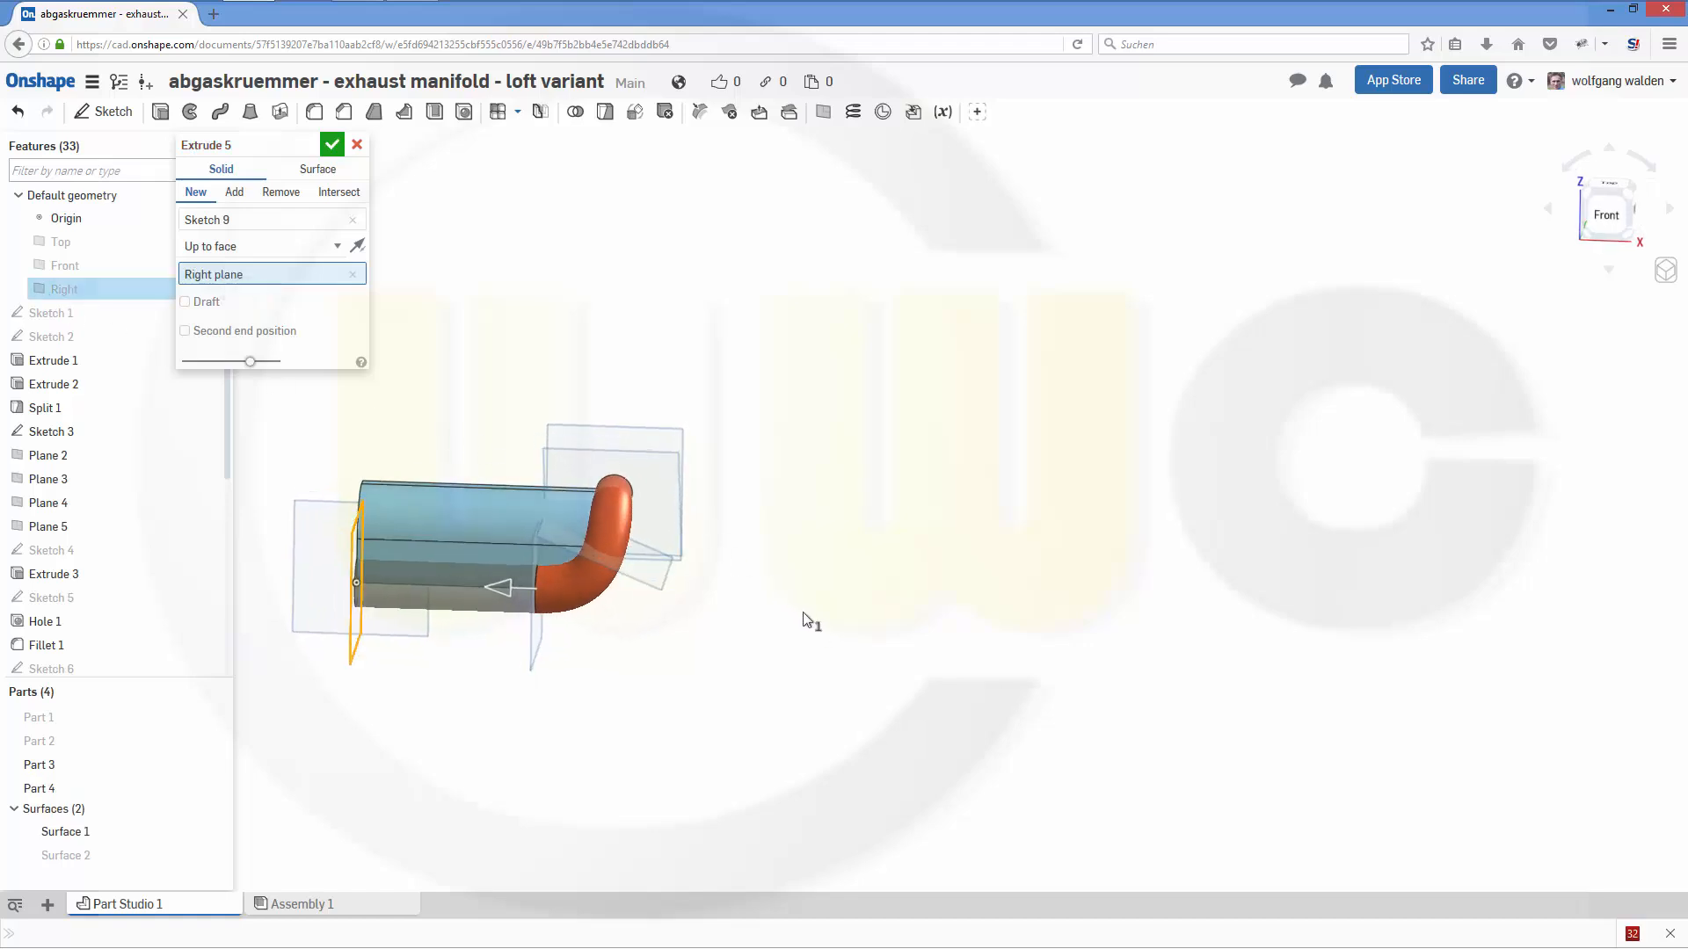
{"action": "left_click", "coordinate": [332, 145]}
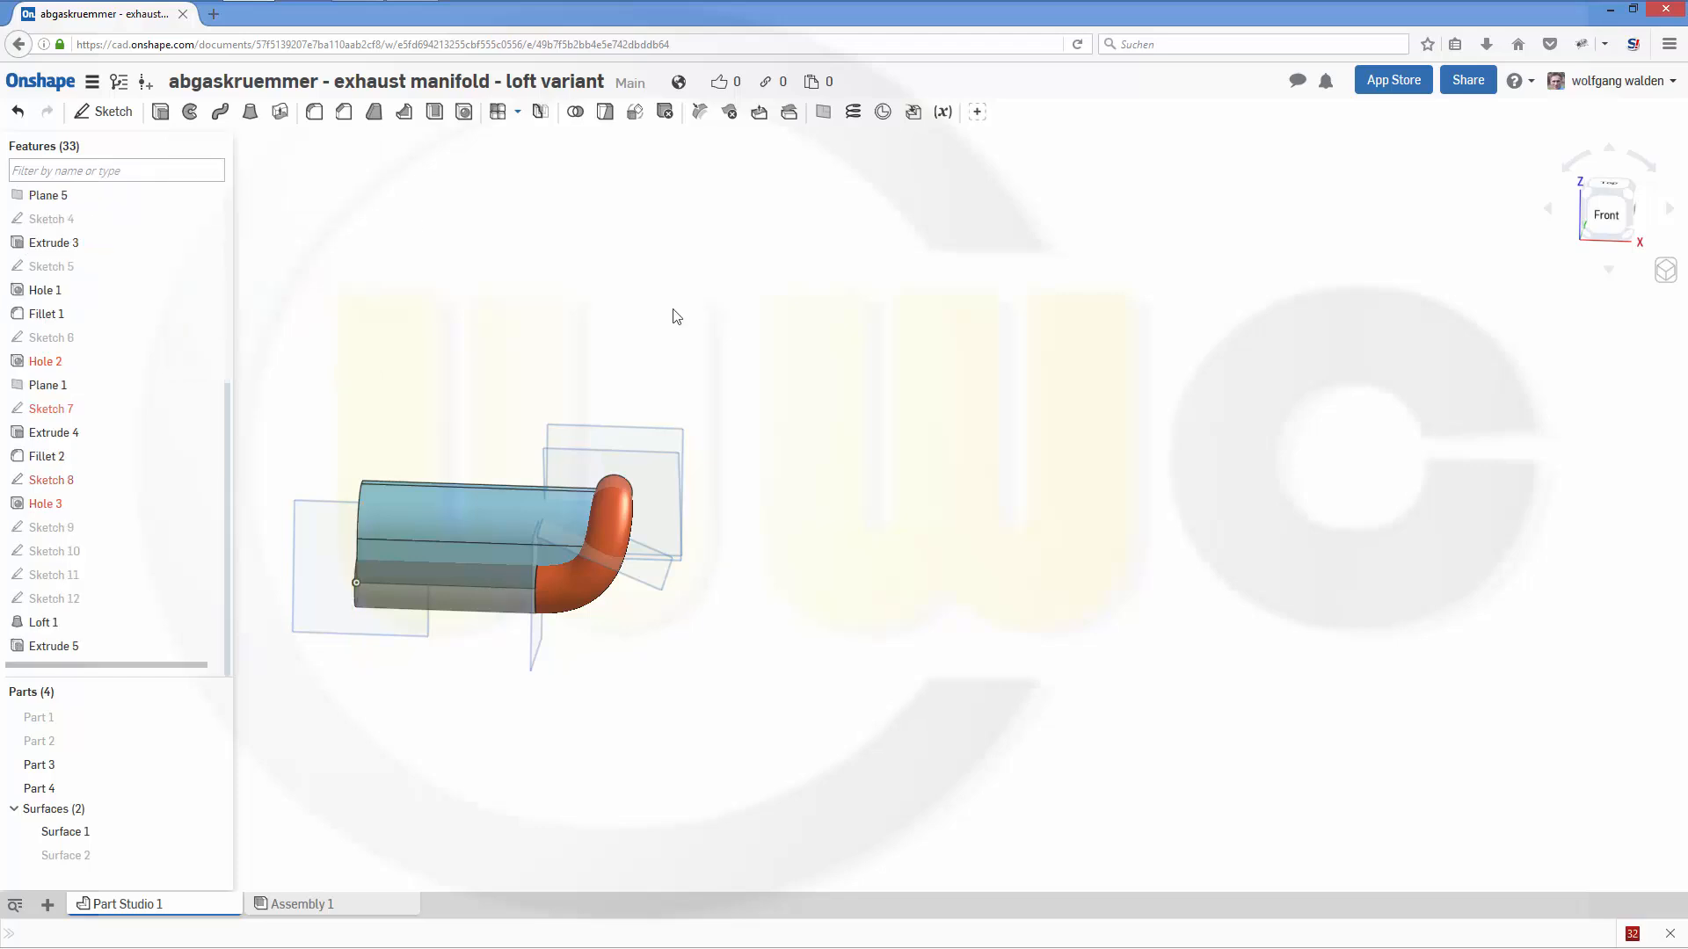
- Hide the guide surface, Surface 1, above the straight pipe
{"action": "right_click", "coordinate": [465, 521]}
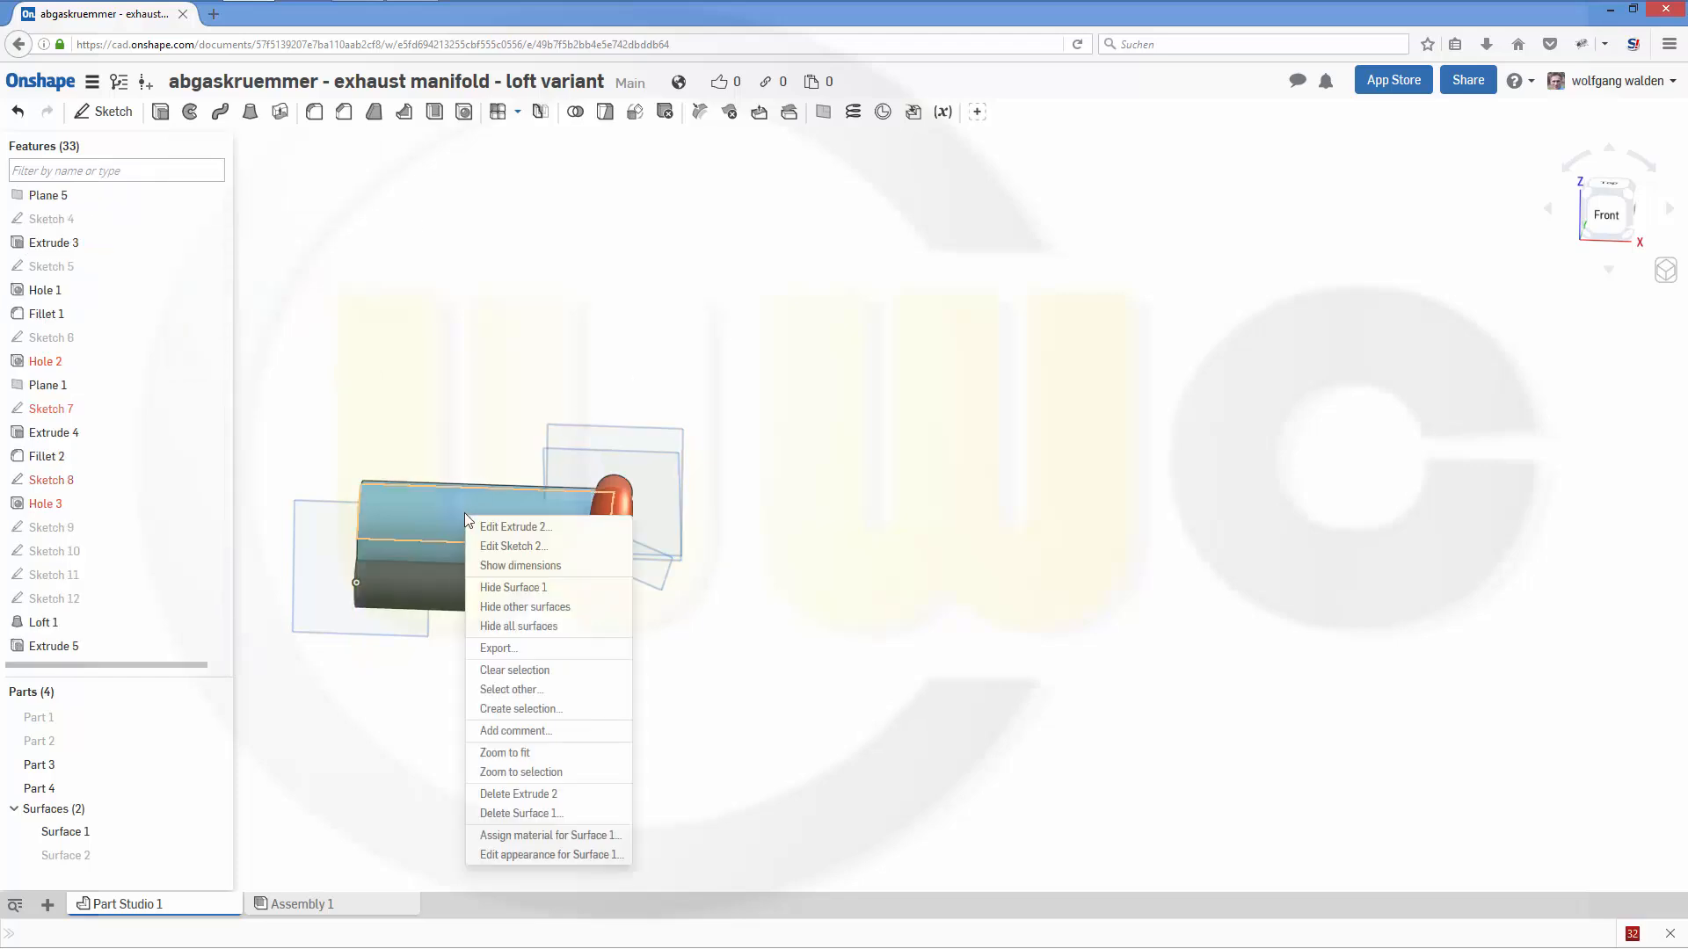
{"action": "left_click", "coordinate": [492, 586]}
{"action": "mouse_move", "coordinate": [739, 592]}
{"action": "right_mouse_down"}
{"action": "mouse_move", "coordinate": [689, 597]}
{"action": "mouse_move", "coordinate": [750, 607]}
{"action": "mouse_move", "coordinate": [747, 630]}
{"action": "mouse_move", "coordinate": [607, 554]}
{"action": "mouse_move", "coordinate": [523, 584]}
{"action": "mouse_move", "coordinate": [494, 568]}
{"action": "mouse_move", "coordinate": [678, 572]}
{"action": "mouse_move", "coordinate": [747, 603]}
{"action": "right_mouse_up"}
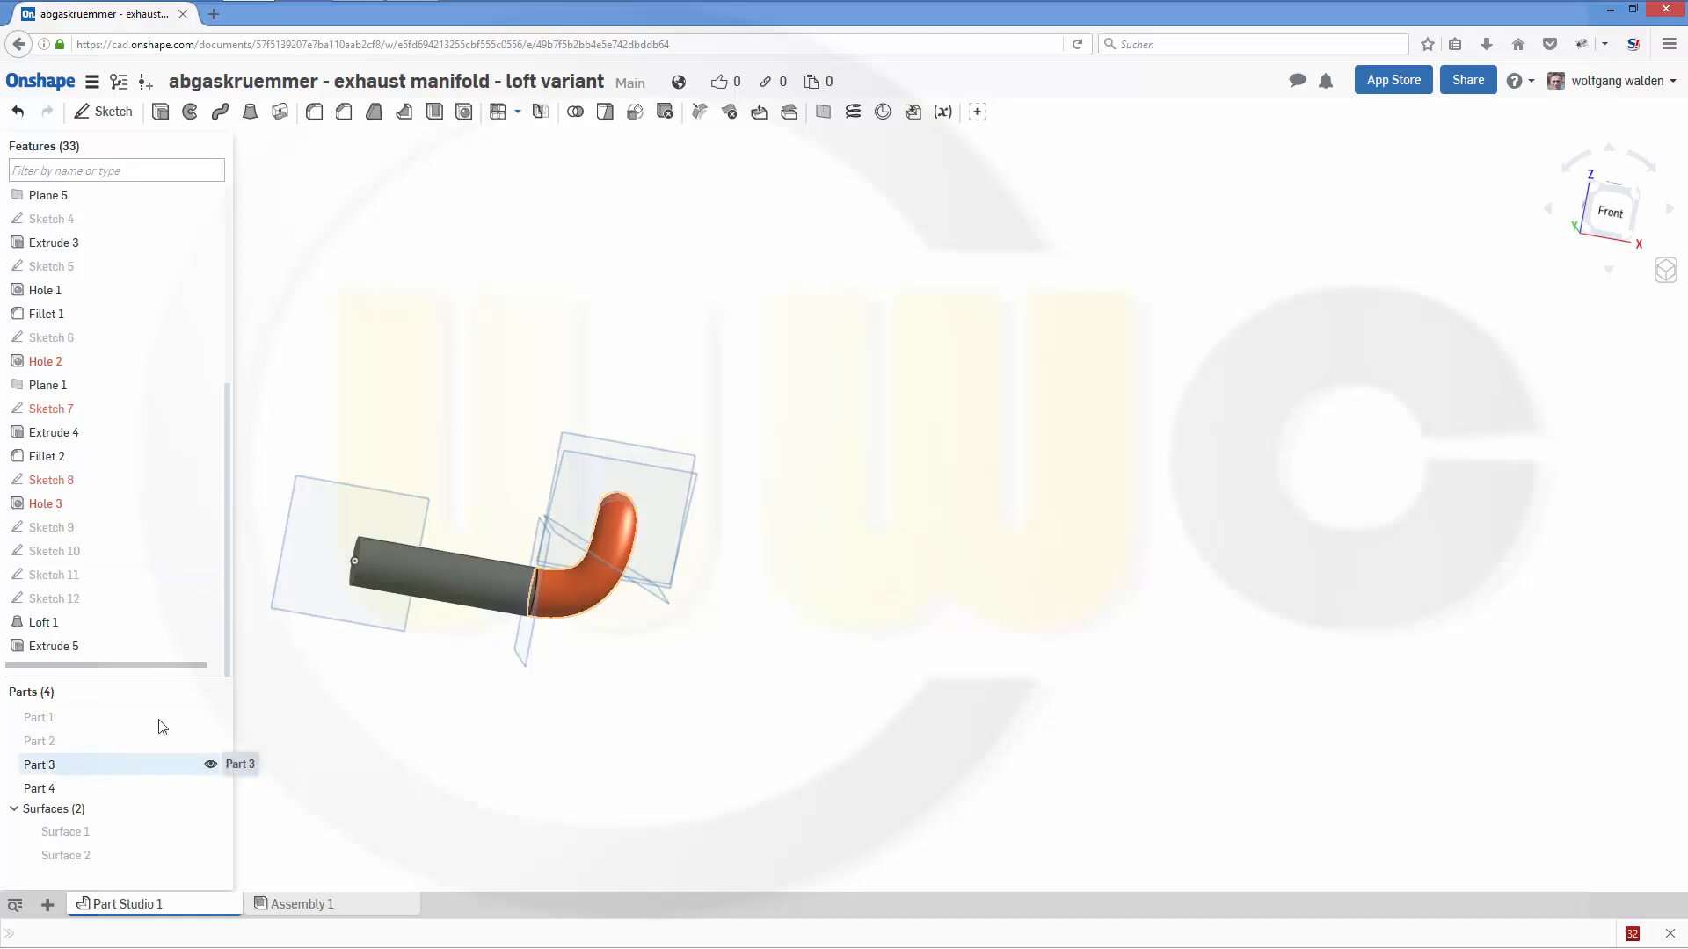
- Start a linear part pattern of the lofted bend, using Plane 2 as the direction
{"action": "left_click", "coordinate": [498, 114]}
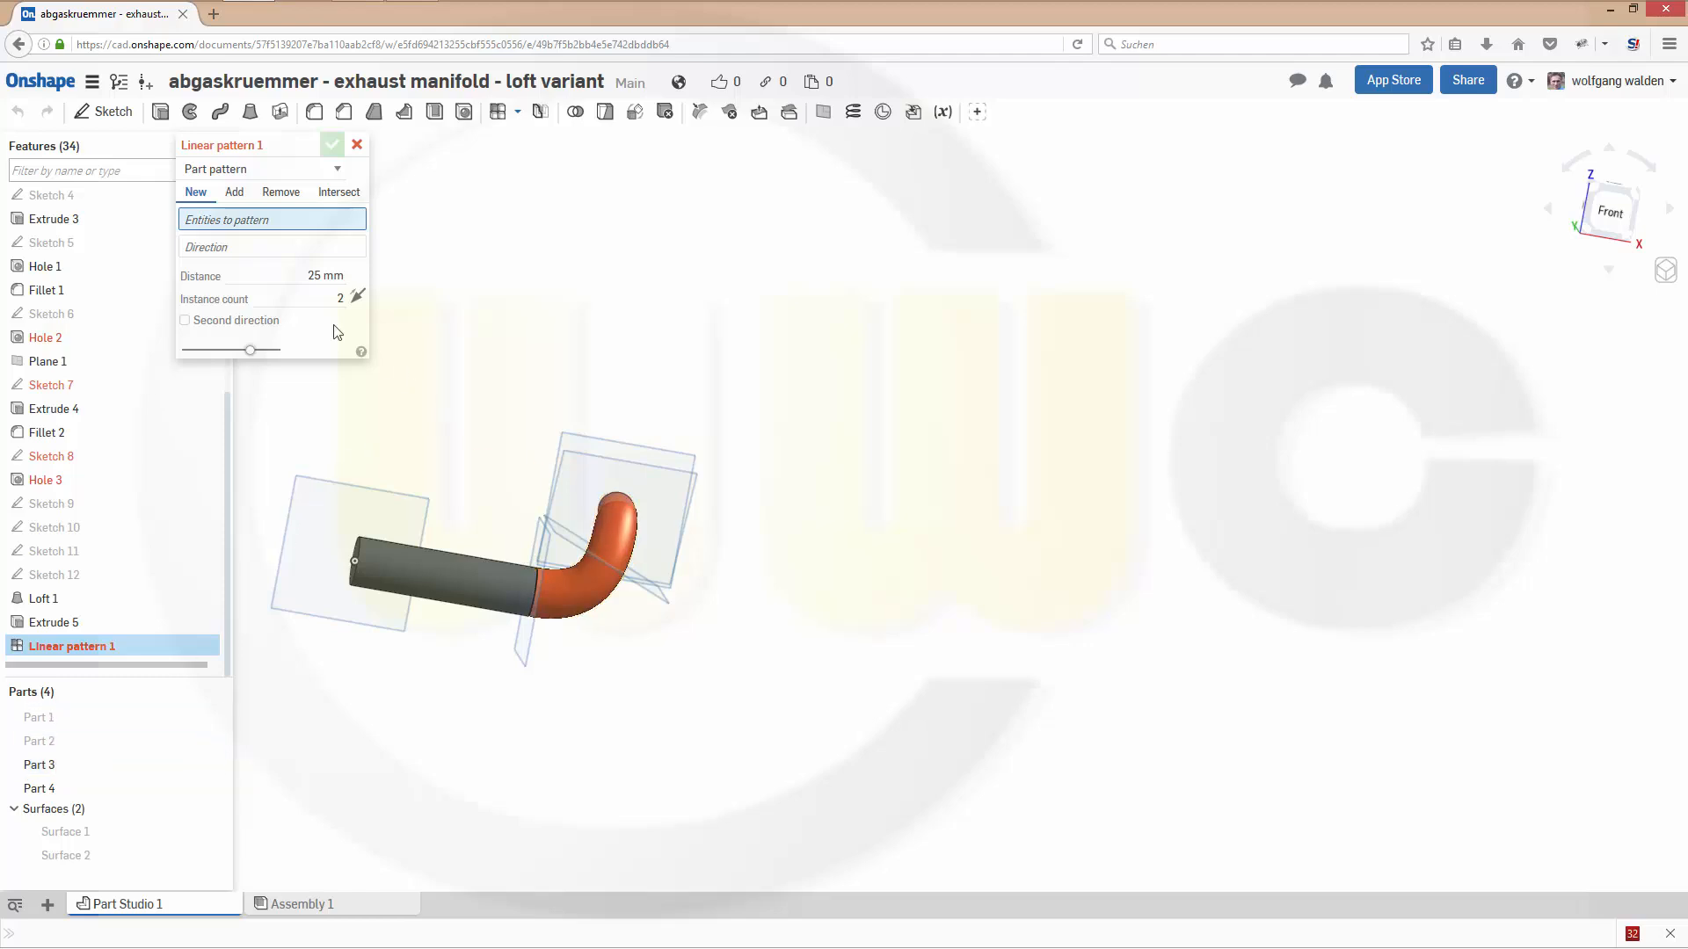
{"action": "left_click", "coordinate": [245, 251]}
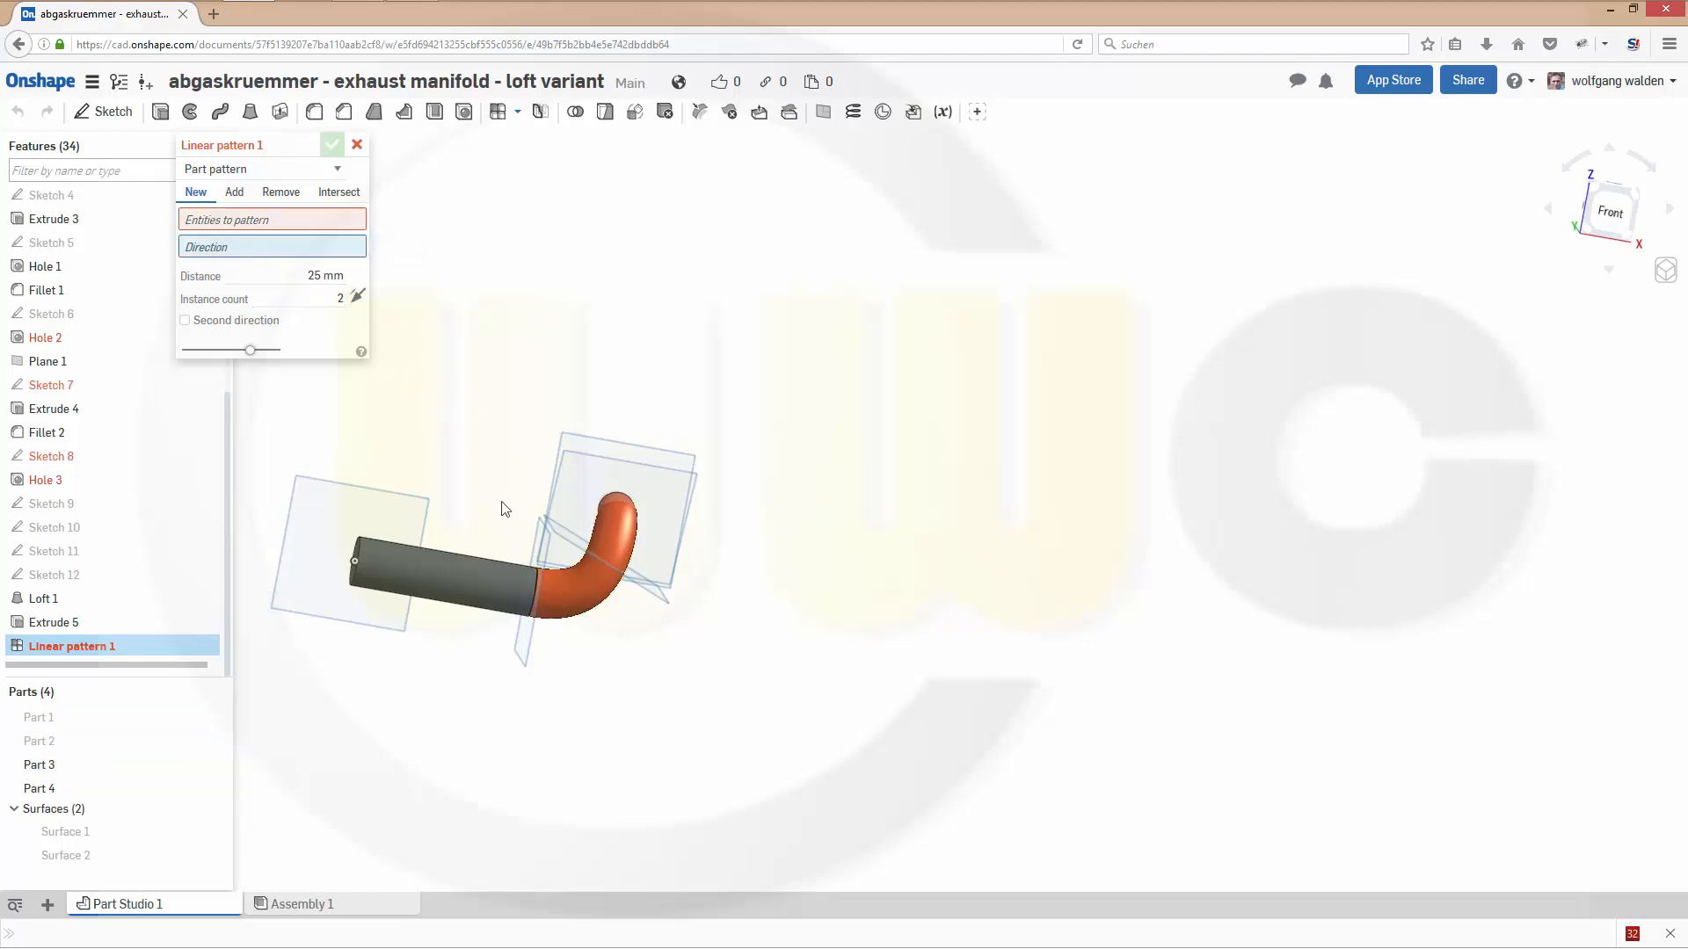
{"action": "left_click", "coordinate": [525, 657]}
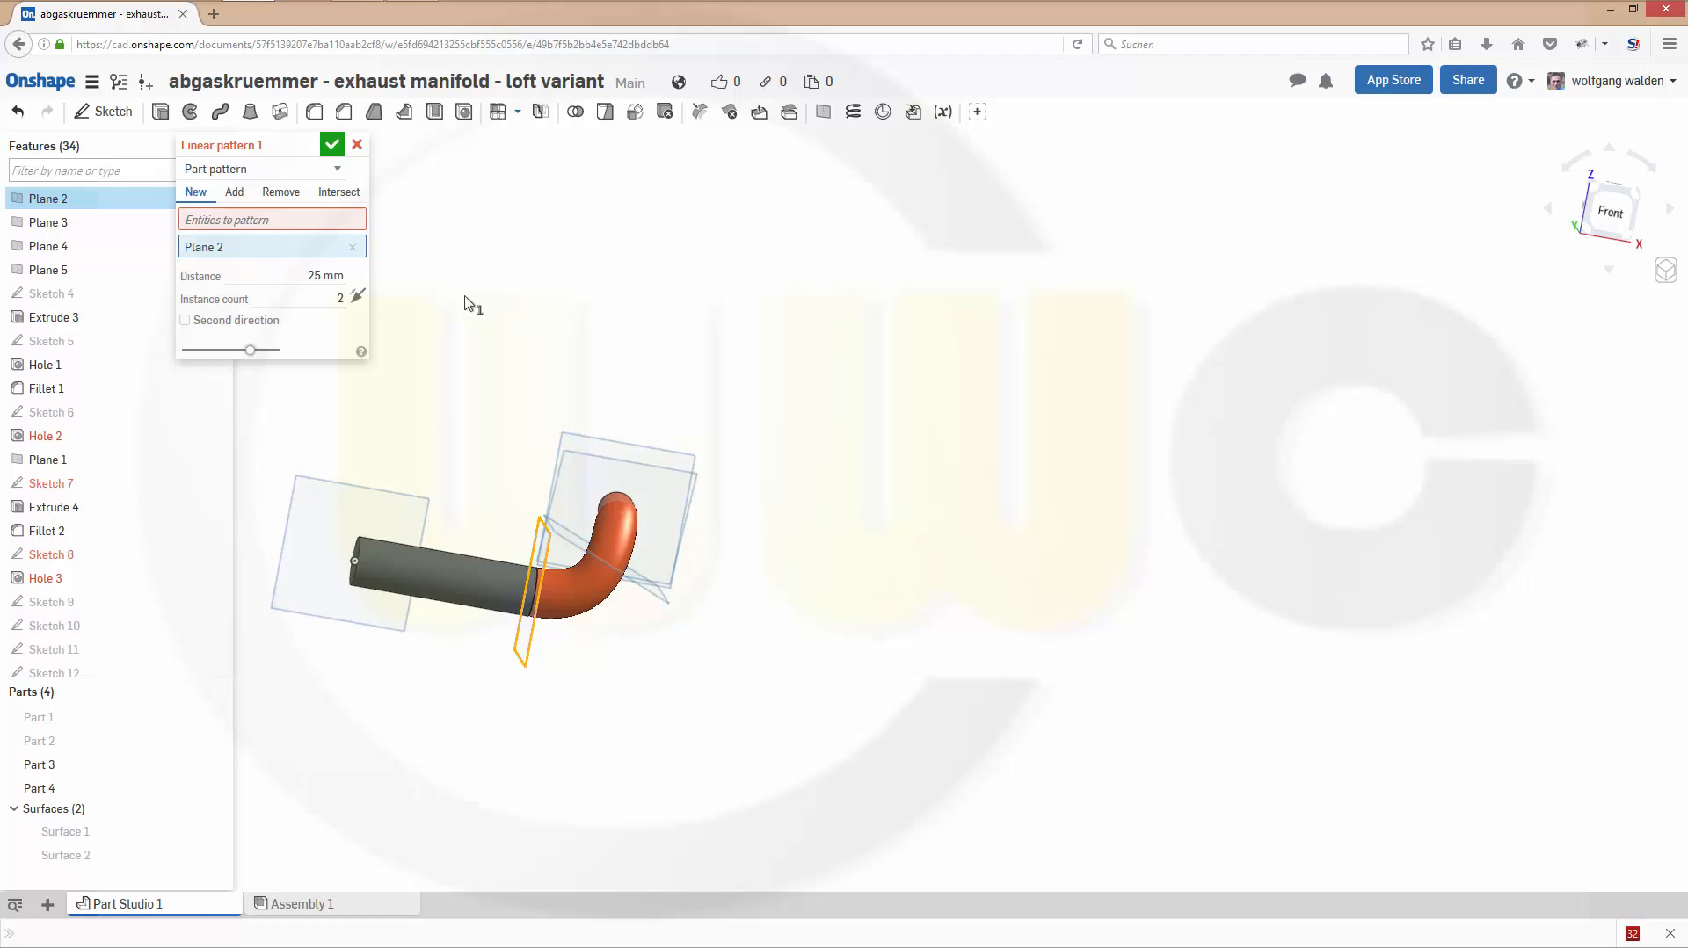
{"action": "left_click", "coordinate": [302, 228]}
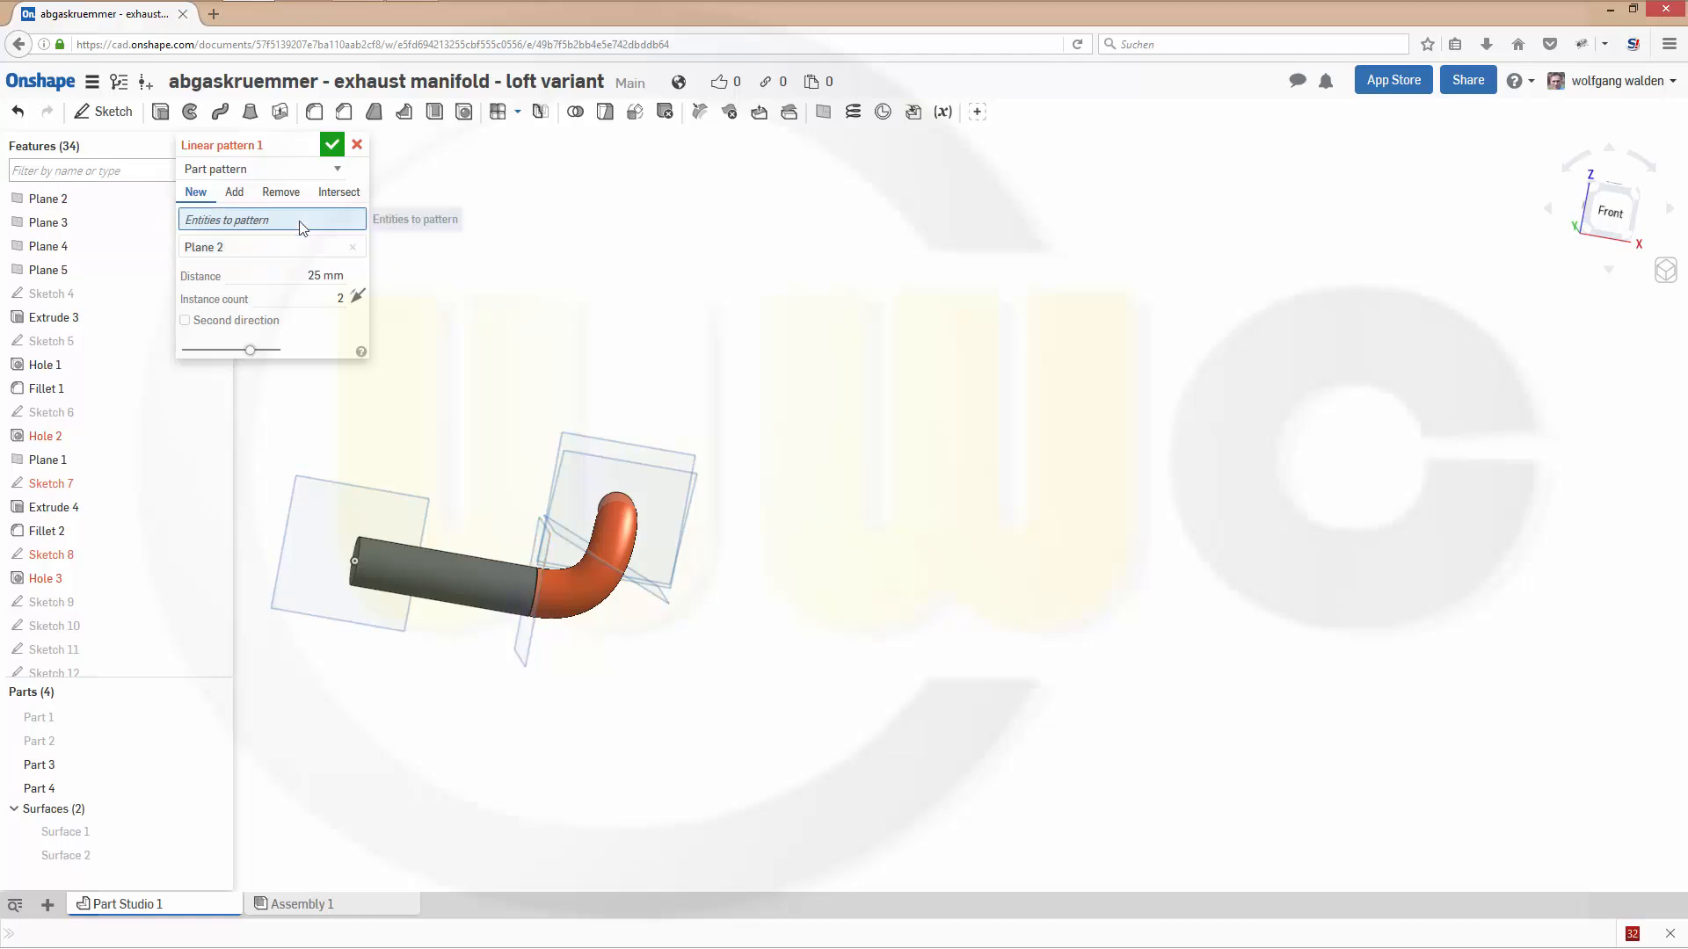
{"action": "left_click", "coordinate": [602, 563]}
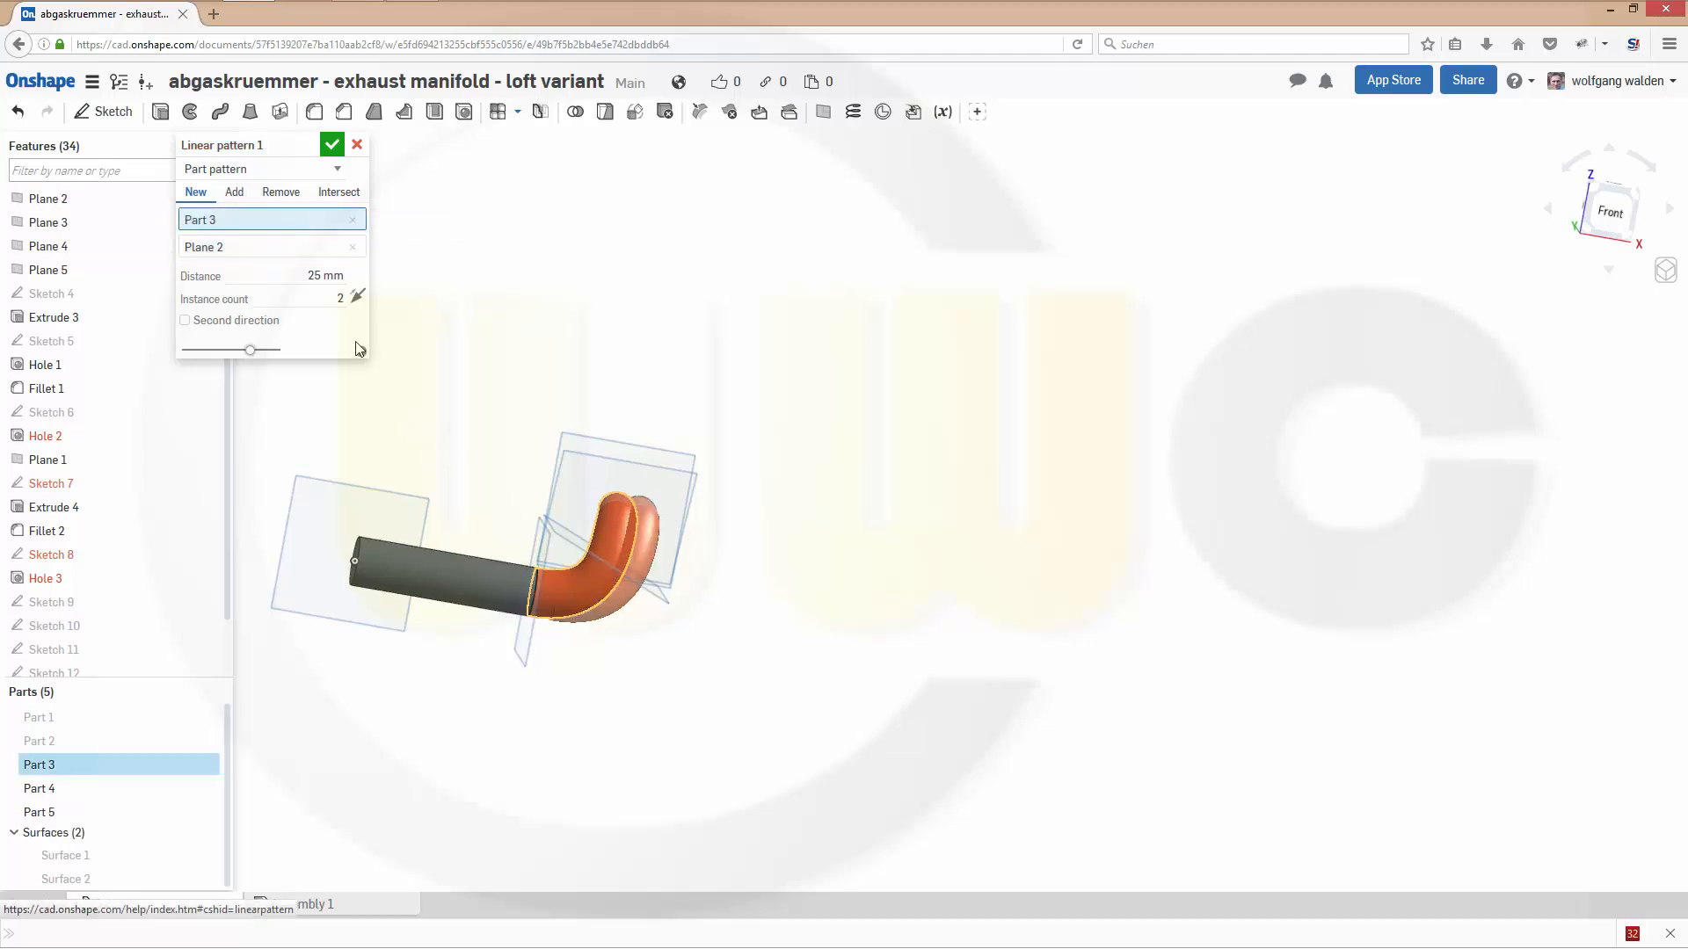
- Set the linear pattern's distance to 85 mm and its instance count to 3
{"action": "left_click", "coordinate": [325, 275]}
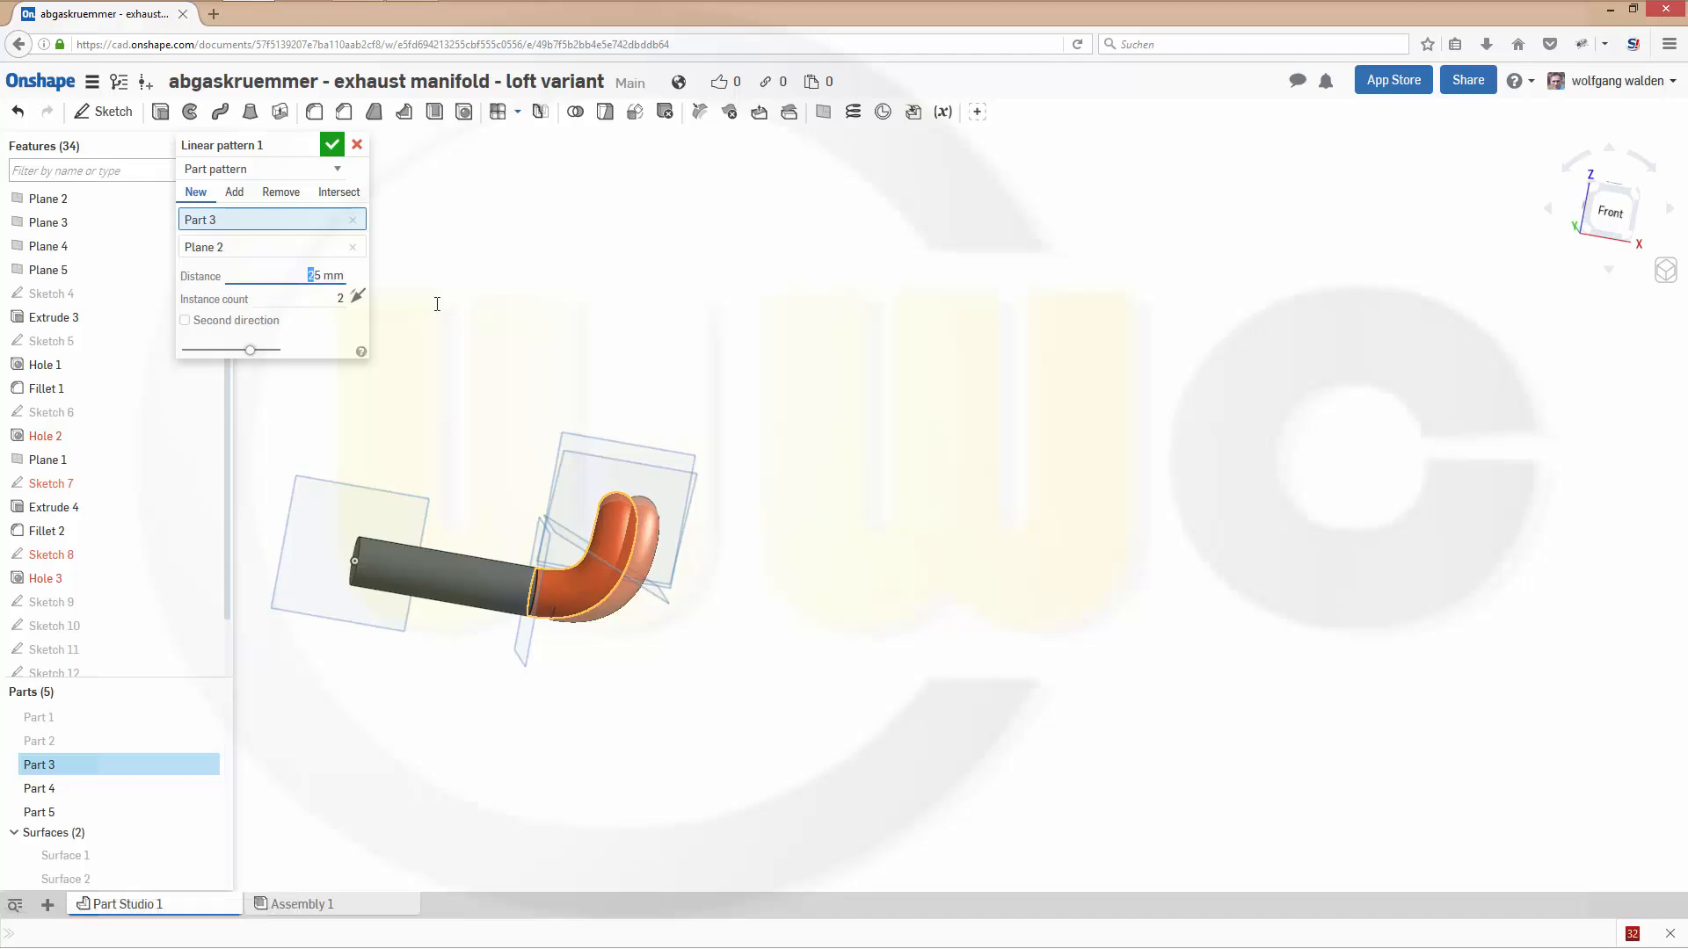
{"action": "type", "text": "85"}
{"action": "key", "text": "Return"}
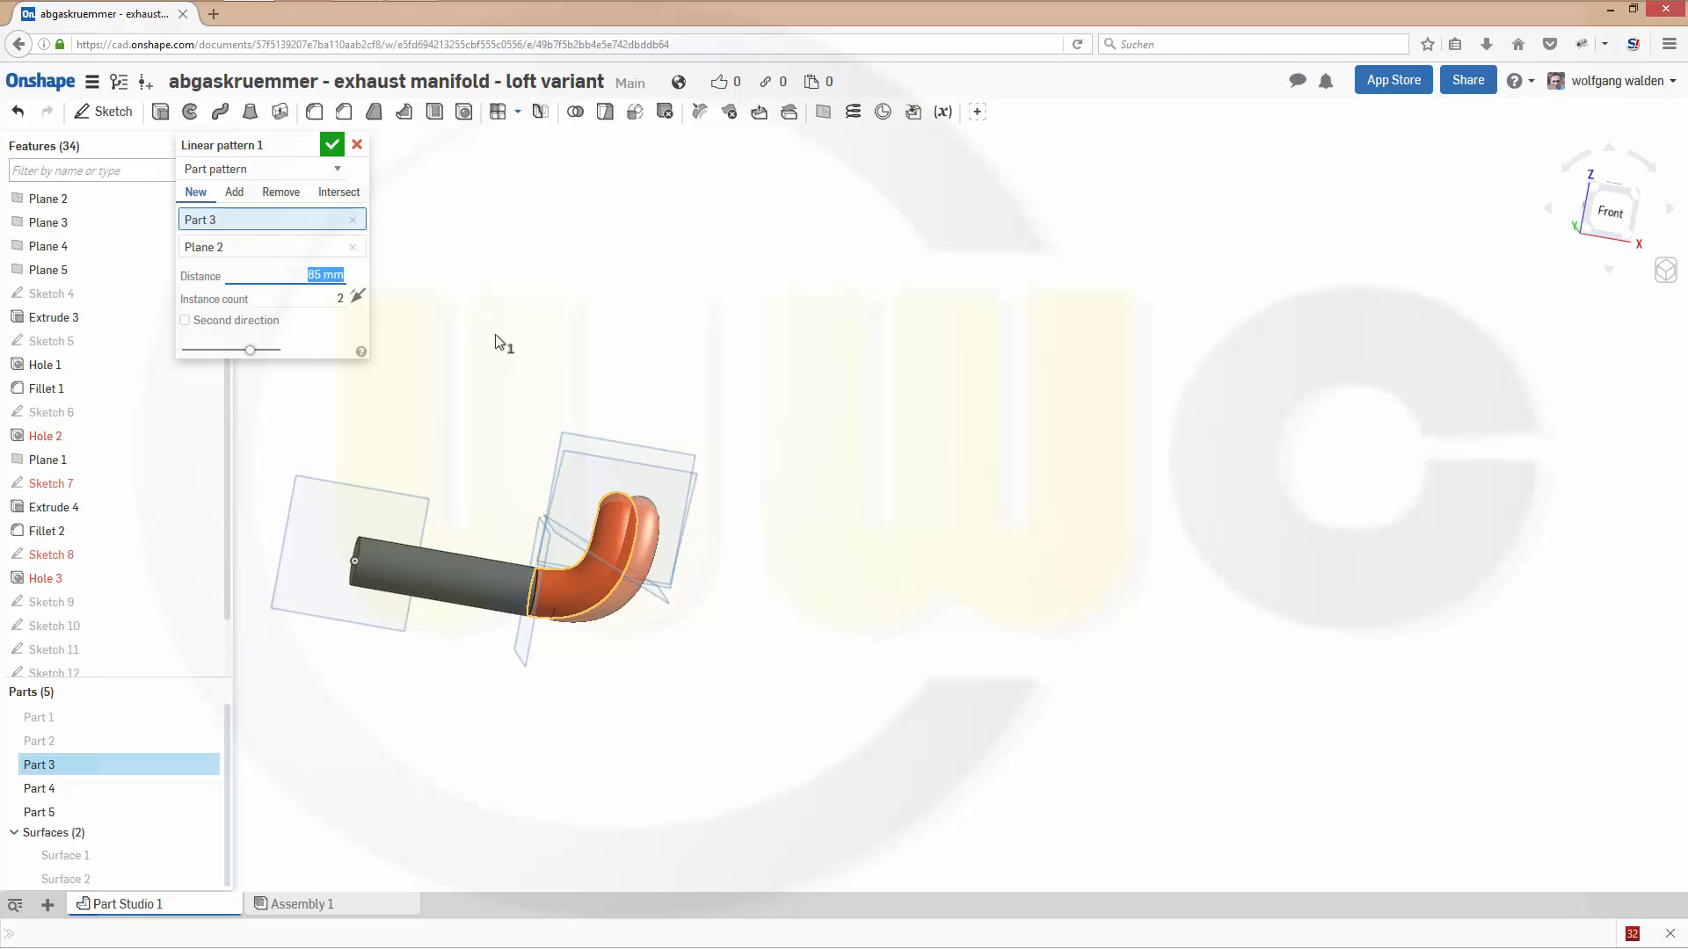
{"action": "left_click", "coordinate": [325, 295]}
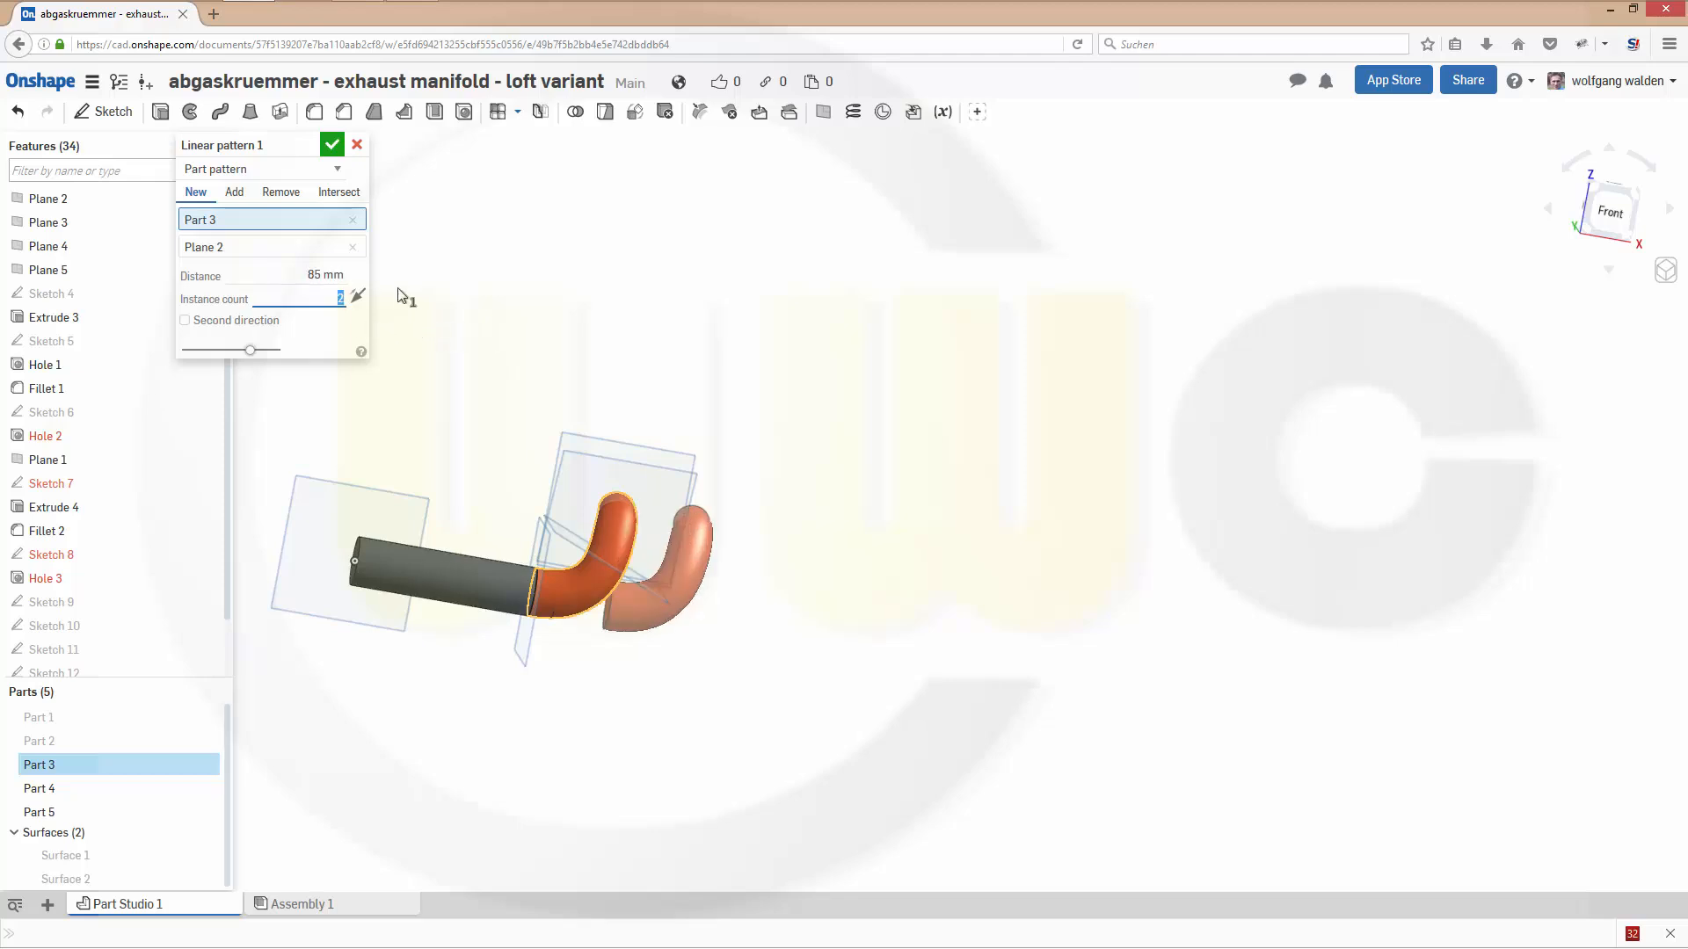
{"action": "key", "text": "Return"}
- Reverse the pattern direction so the copies run along the straight pipe, and accept the pattern
{"action": "left_click", "coordinate": [357, 297]}
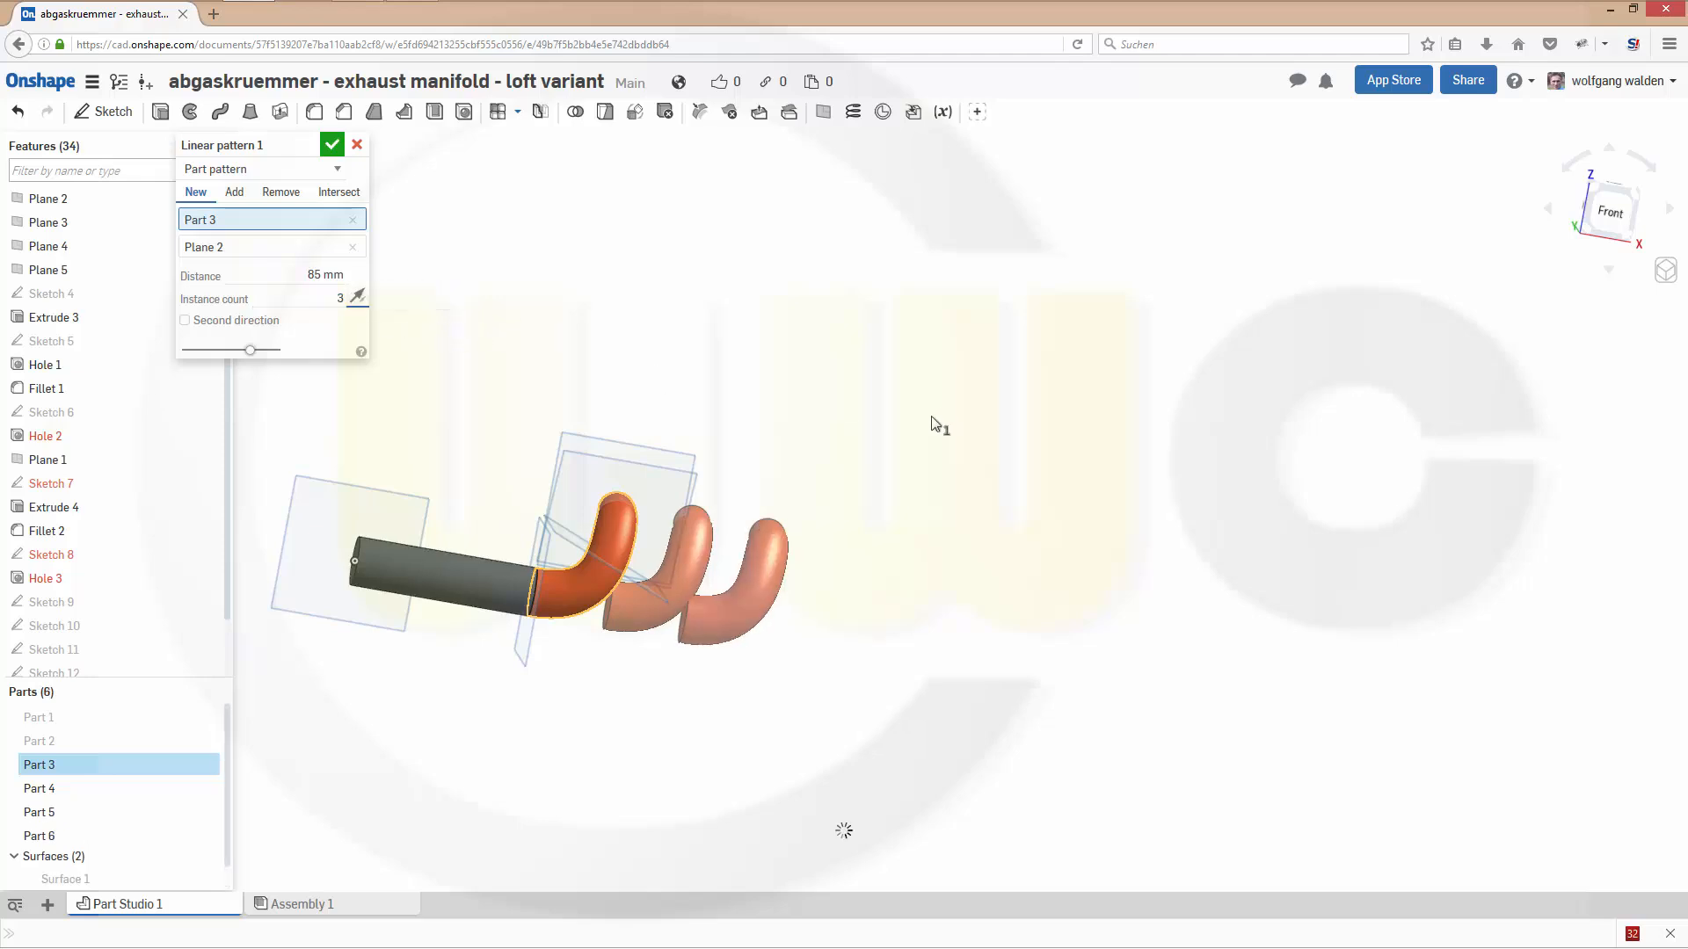
{"action": "right_click_drag", "start_coordinate": [676, 668], "coordinate": [722, 649]}
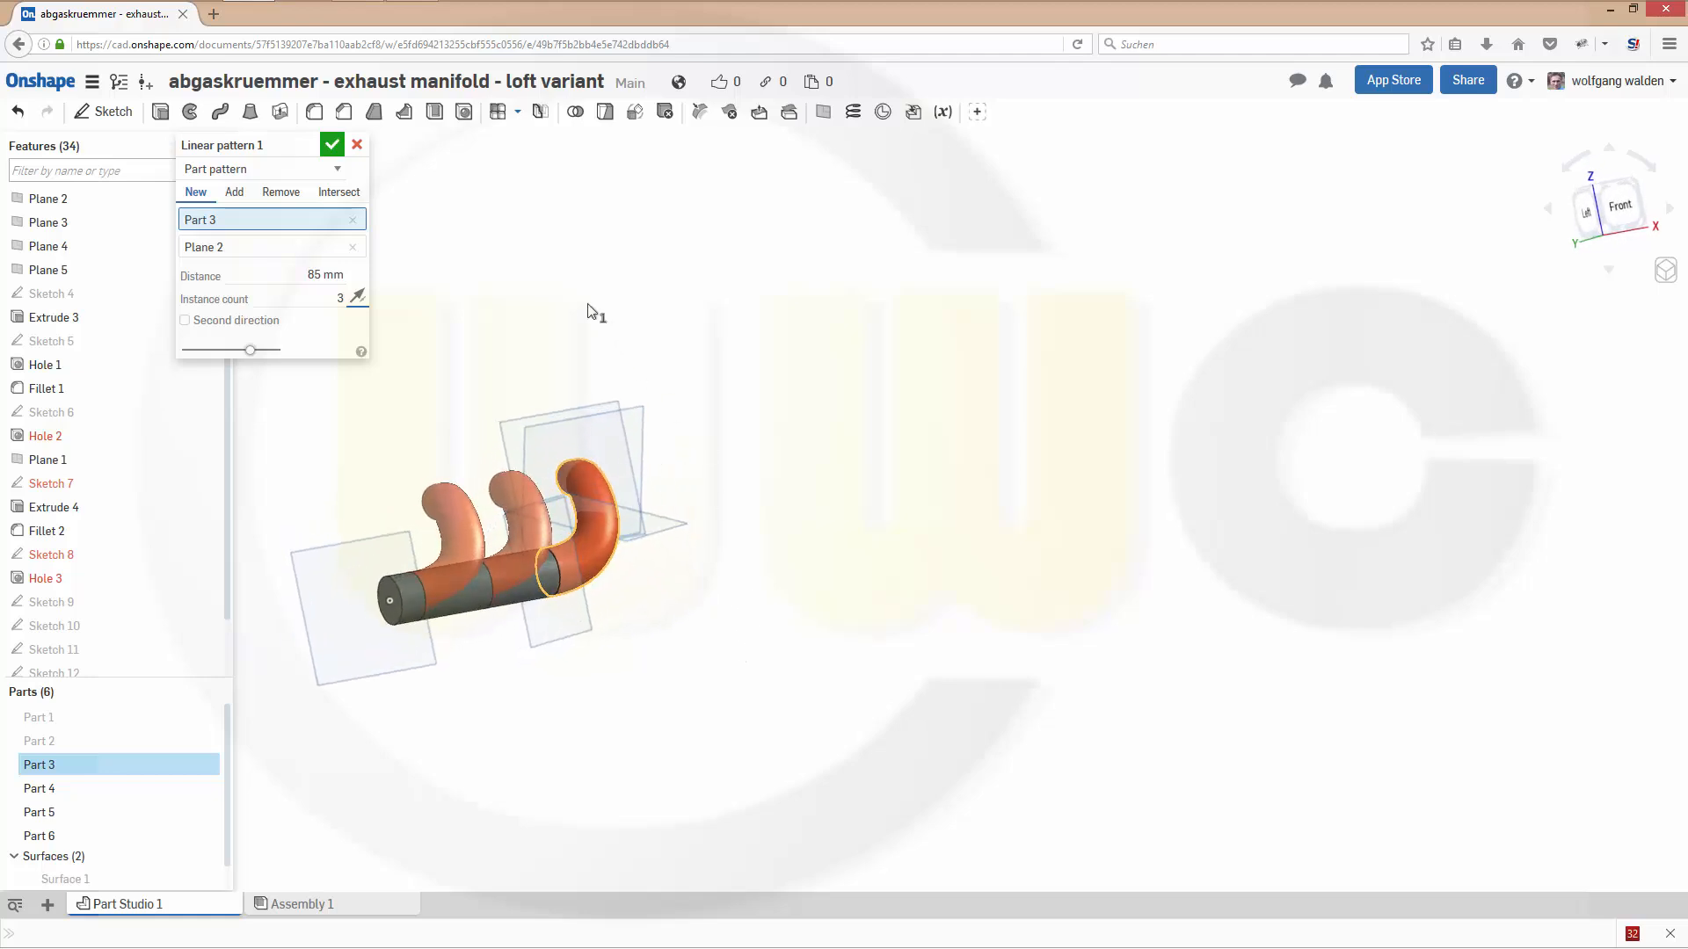
{"action": "left_click", "coordinate": [334, 146]}
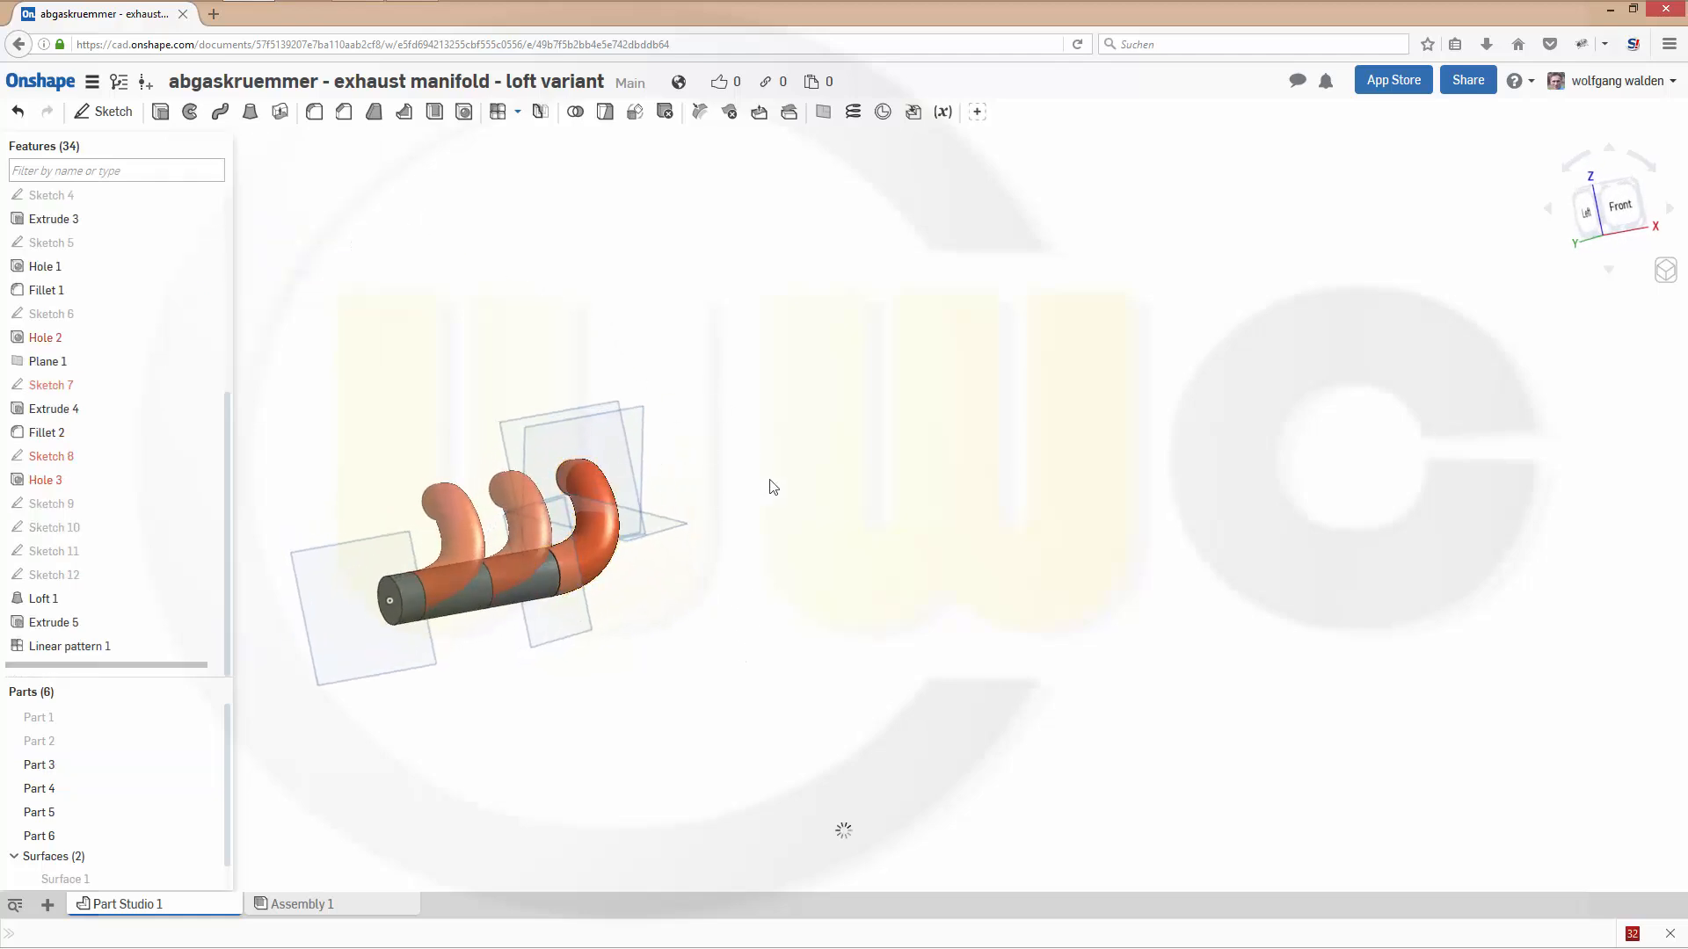
- Unite the straight pipe and all three bent pipes into one part with a Boolean union
{"action": "right_click_drag", "start_coordinate": [772, 483], "coordinate": [962, 728]}
{"action": "key", "text": "shift+1"}
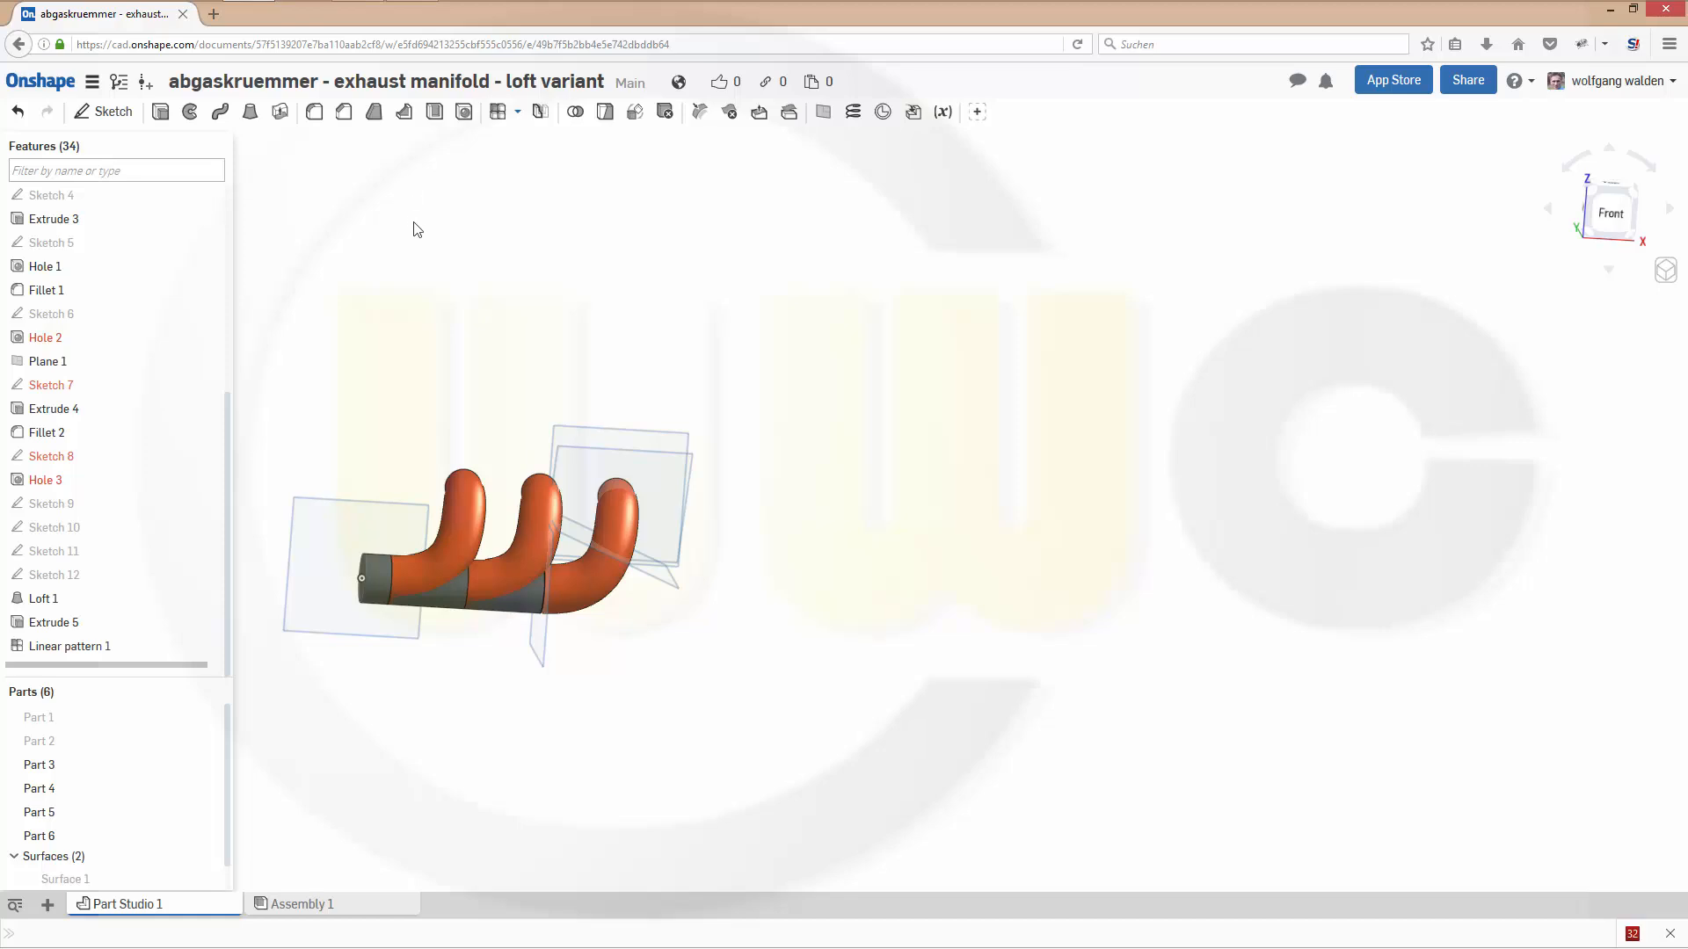
{"action": "left_click", "coordinate": [576, 112]}
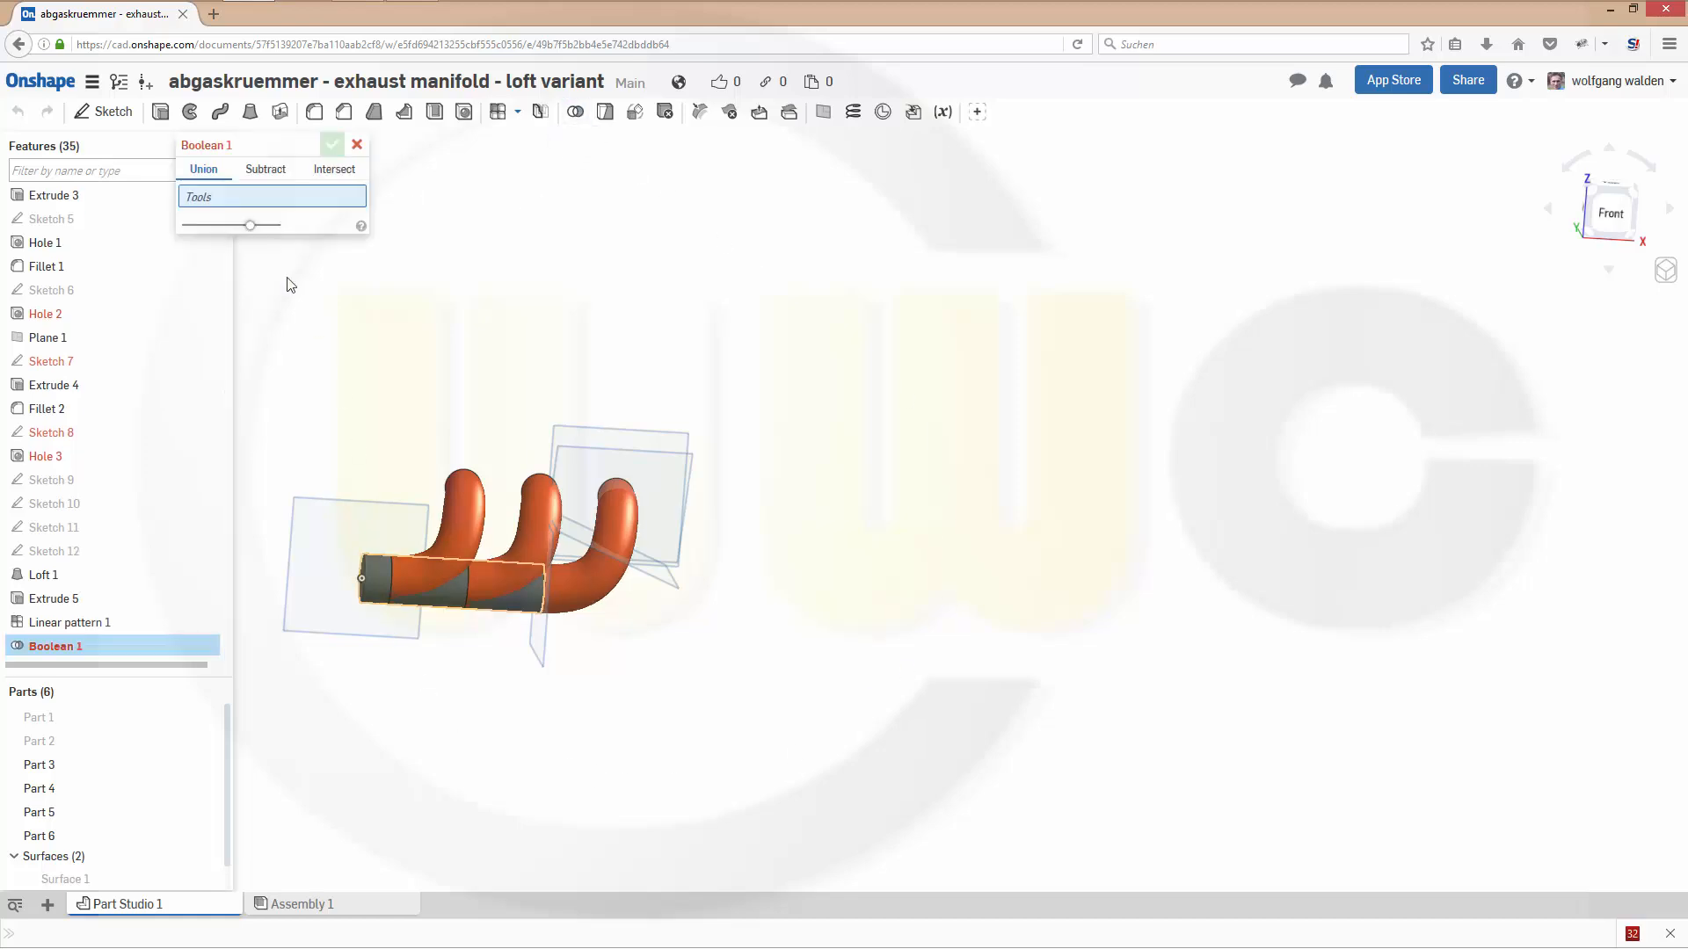
{"action": "left_click", "coordinate": [383, 588]}
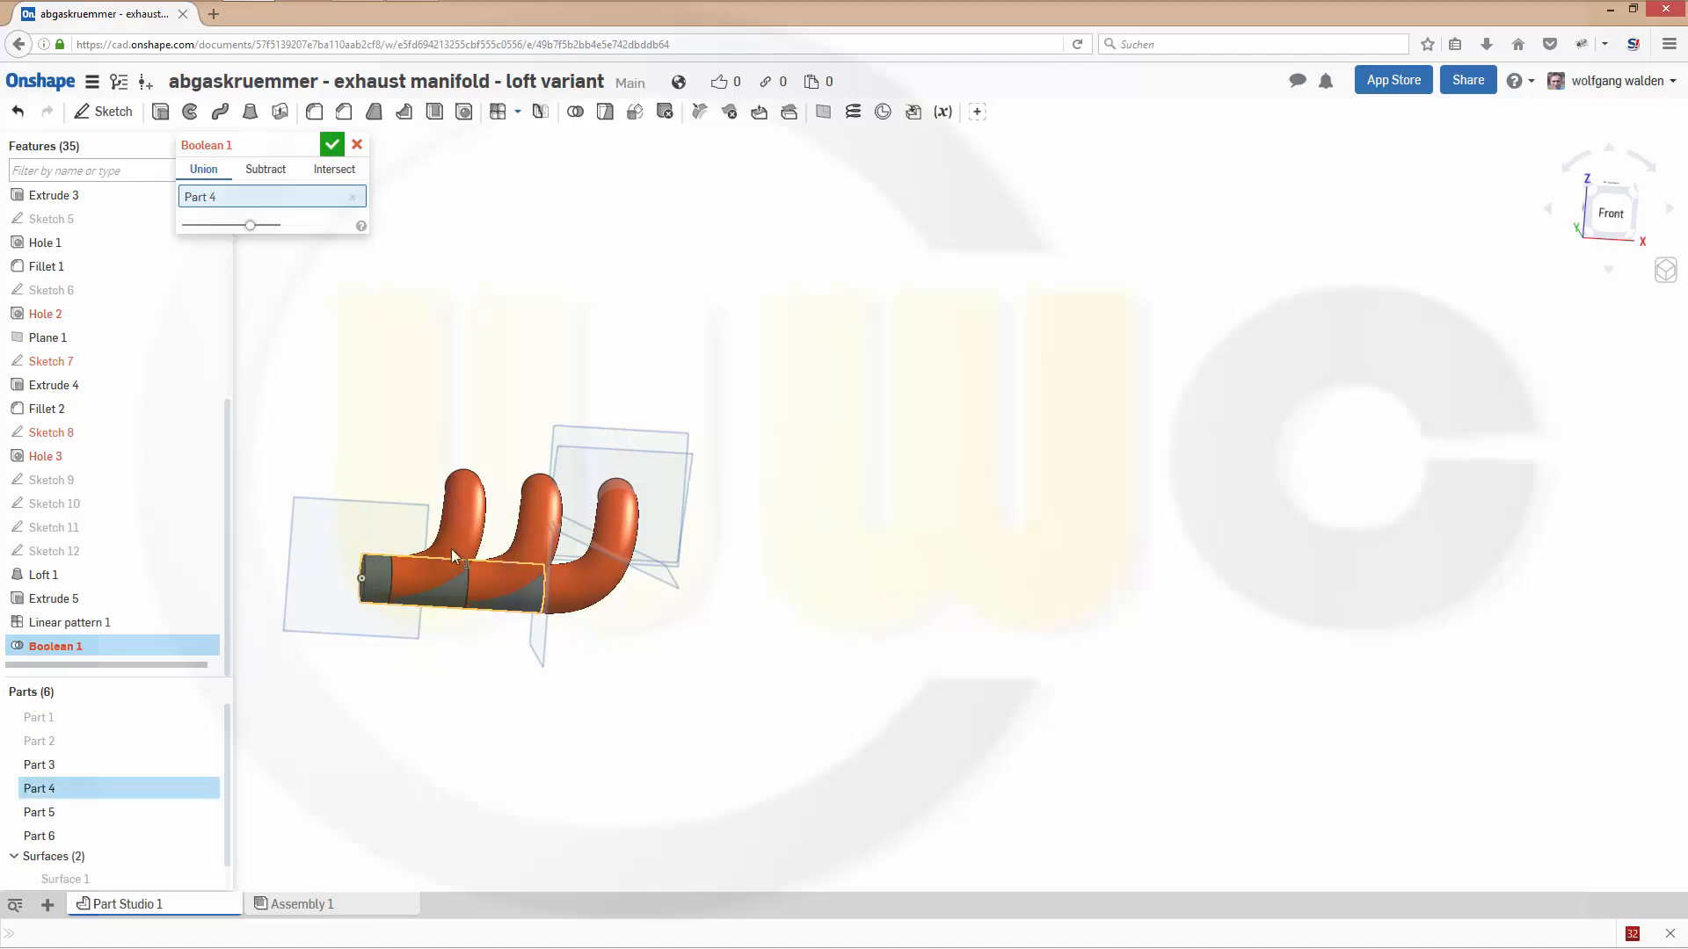
{"action": "left_click", "coordinate": [666, 480]}
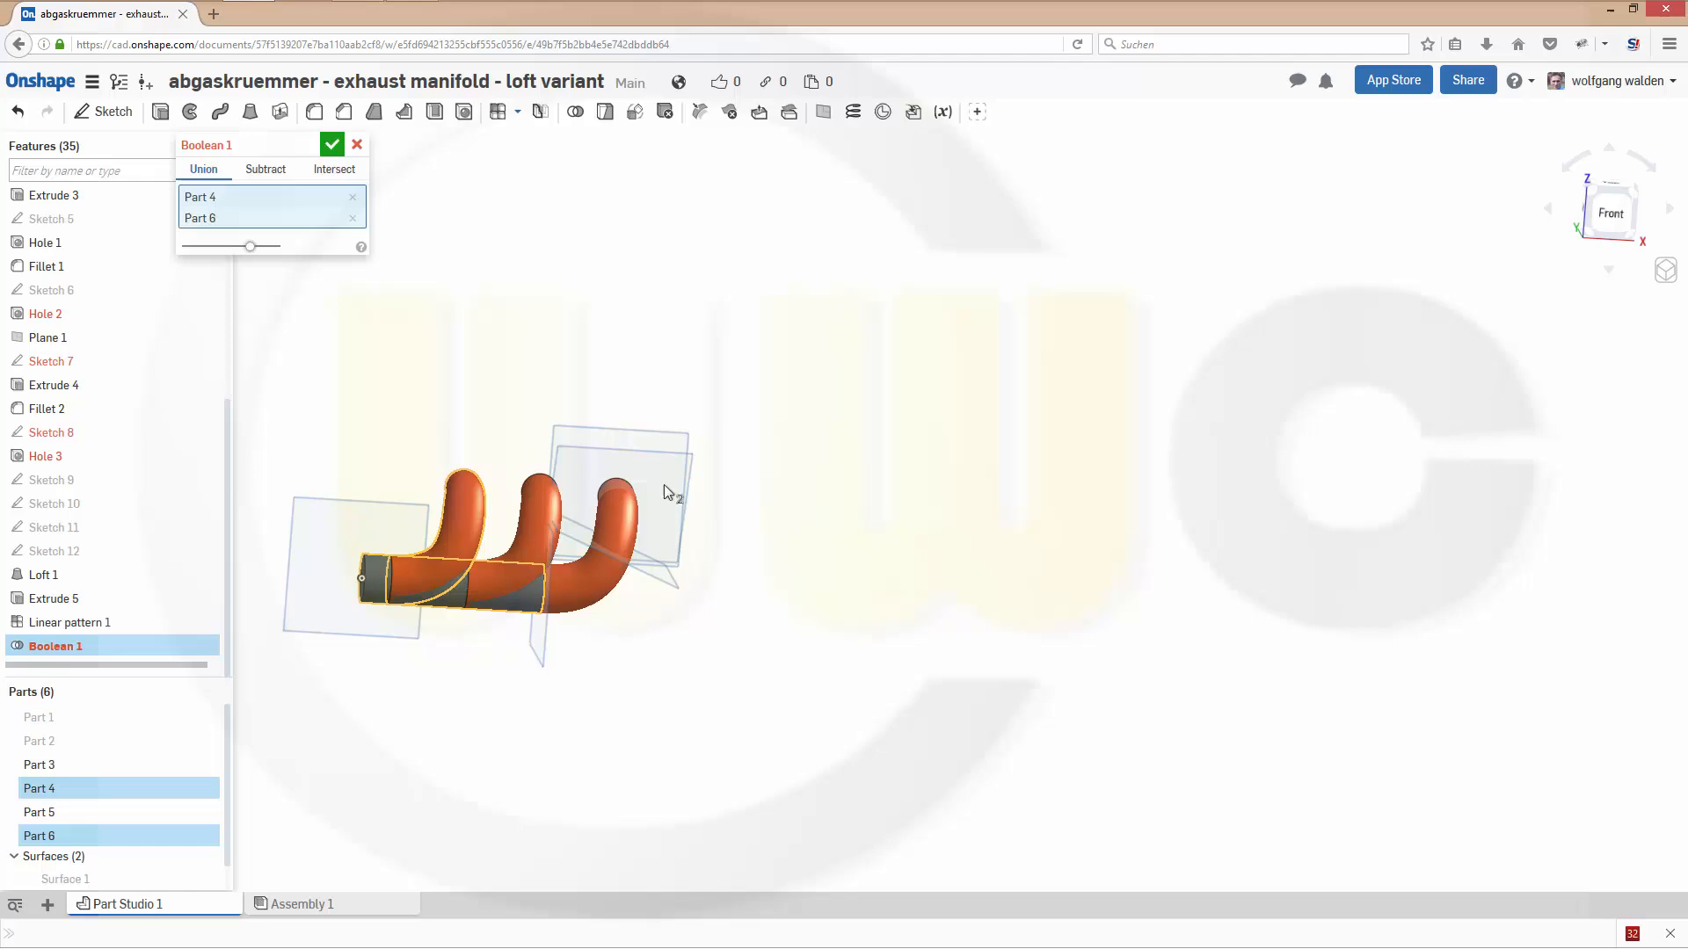
{"action": "left_click", "coordinate": [540, 534]}
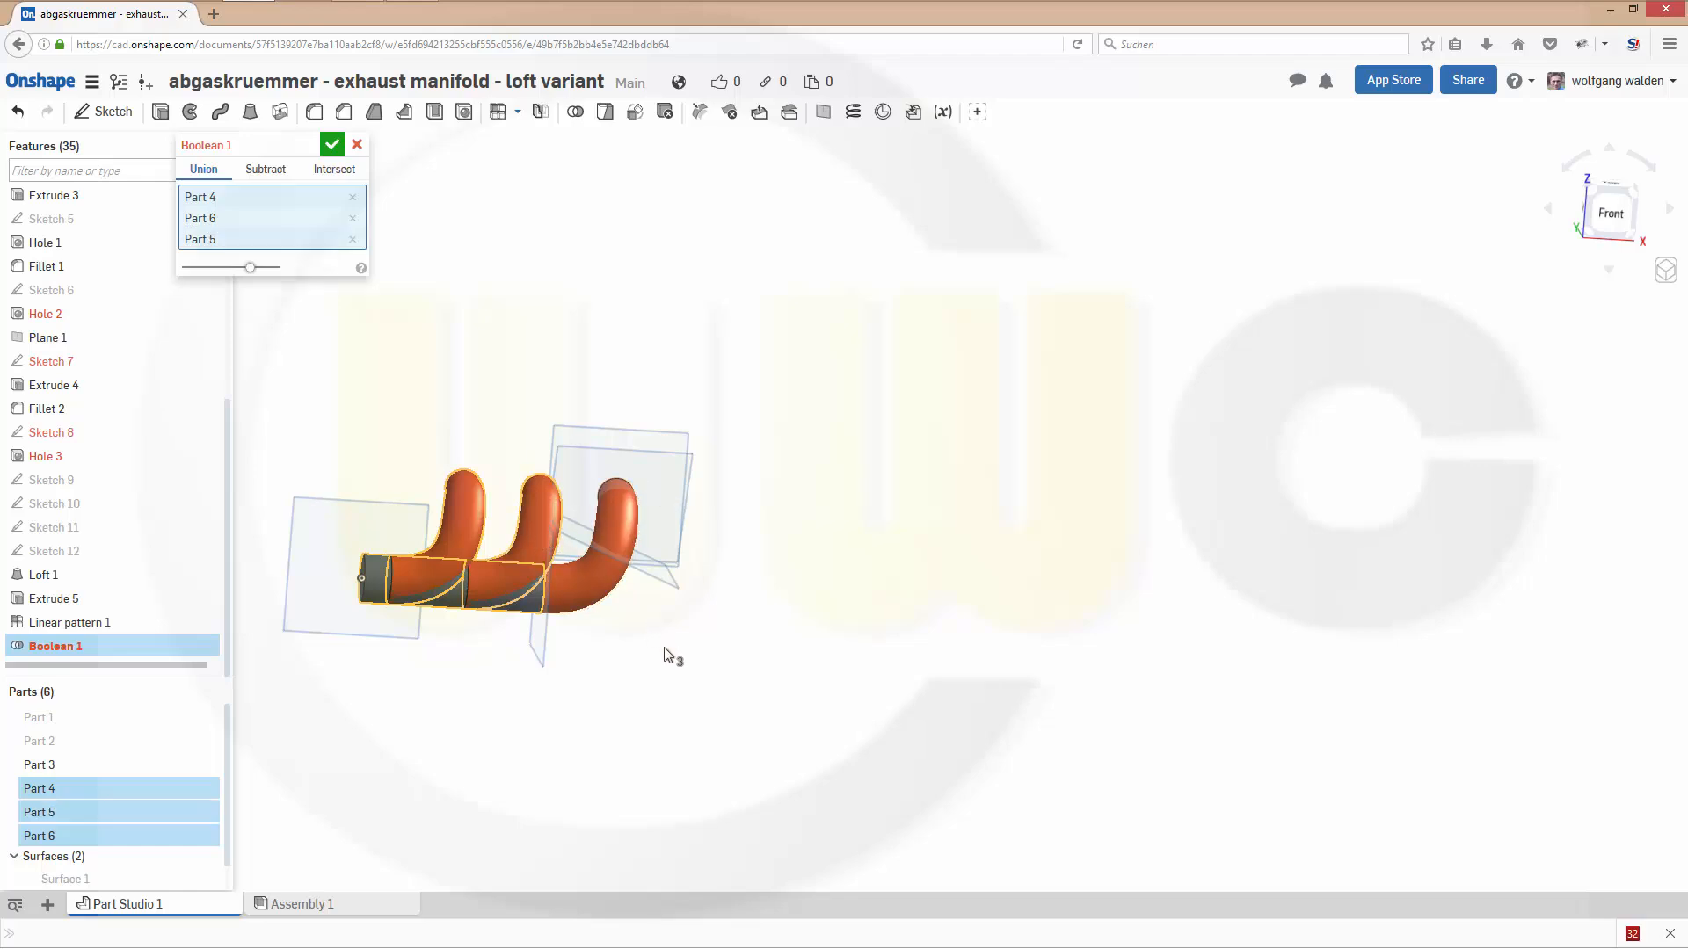
{"action": "left_click", "coordinate": [607, 584]}
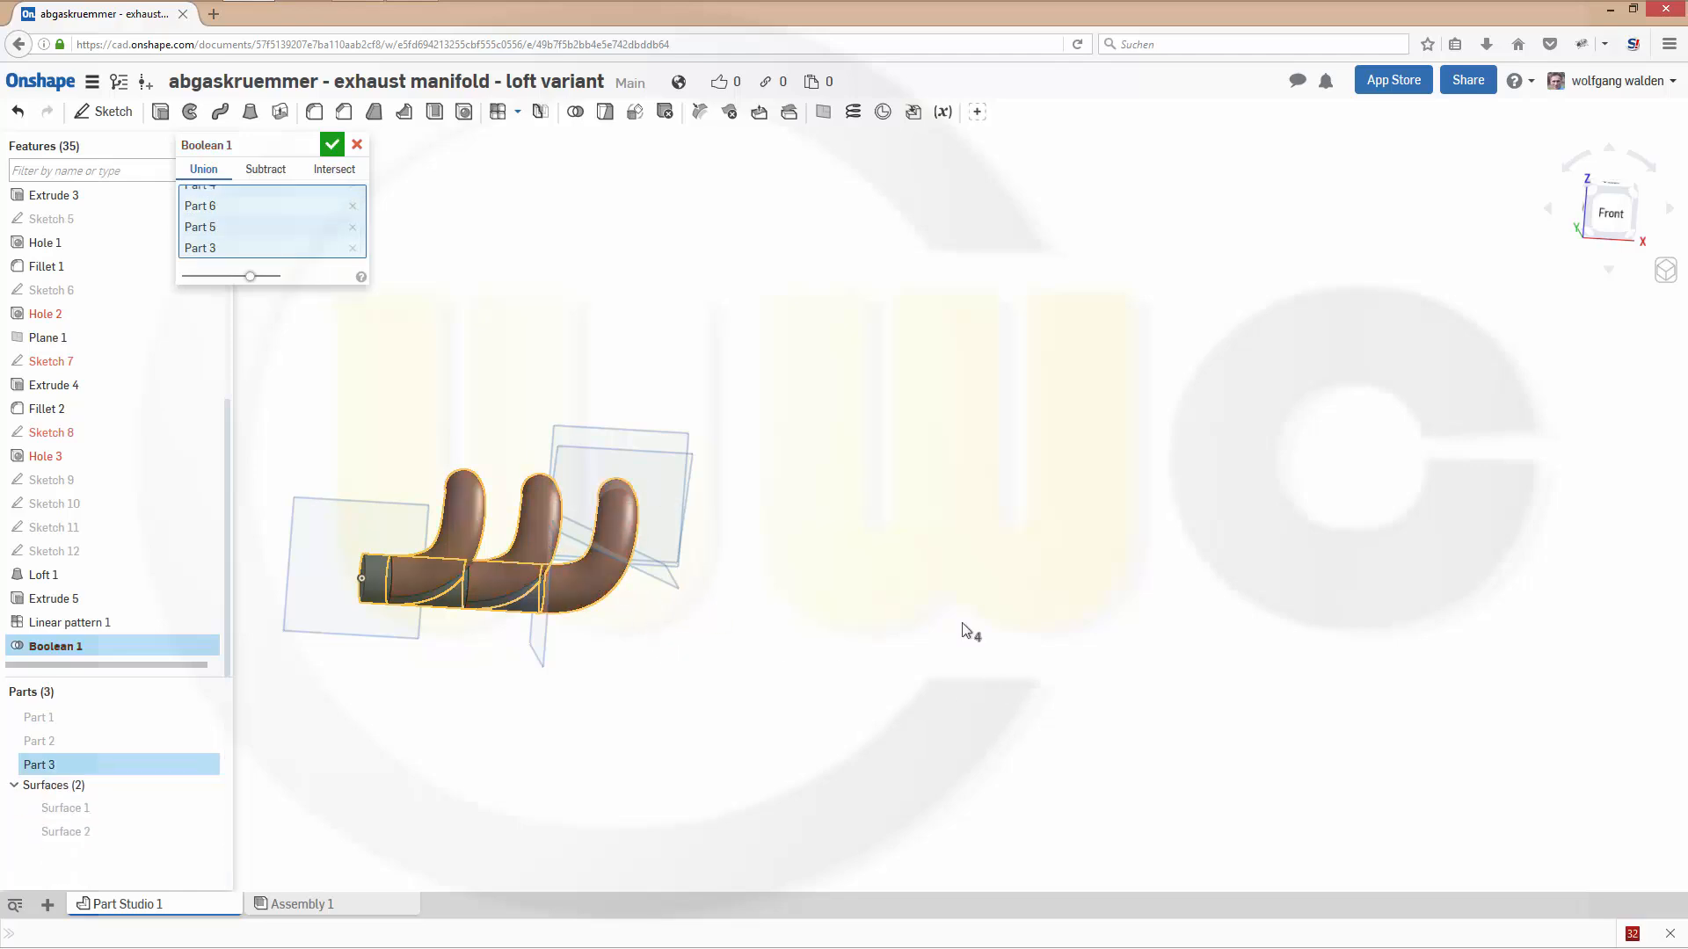
{"action": "key", "text": "Return"}
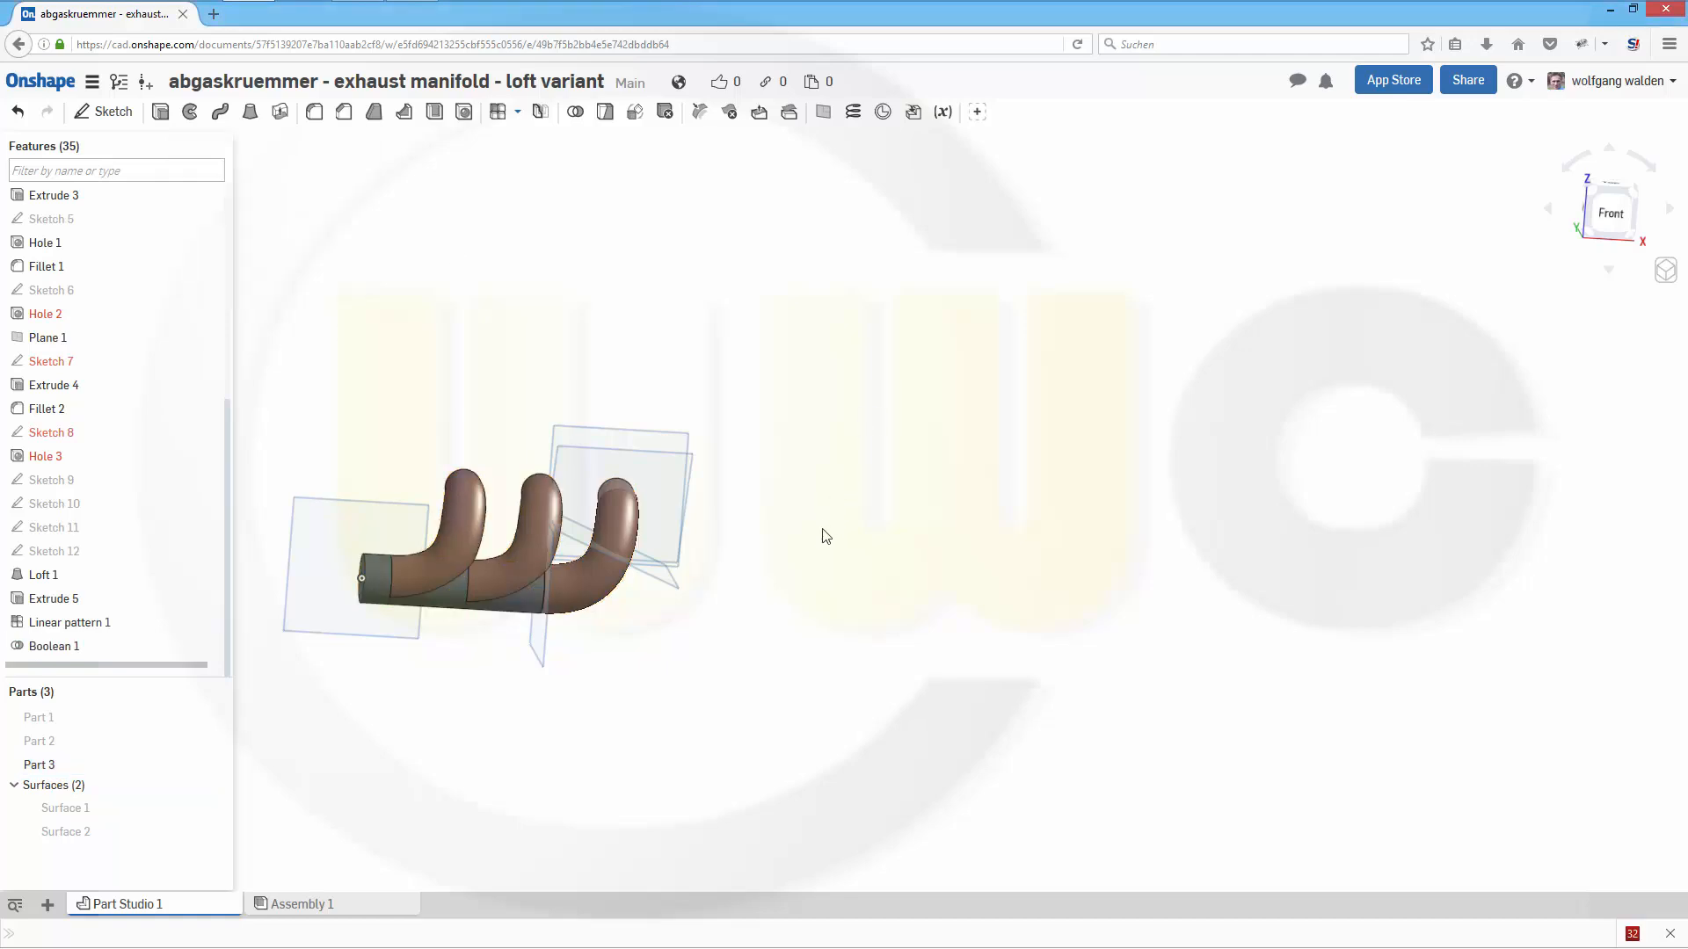
- Shell the united manifold, removing the straight pipe's open end face and the end faces of all three bent pipes
{"action": "right_click_drag", "start_coordinate": [818, 564], "coordinate": [877, 604]}
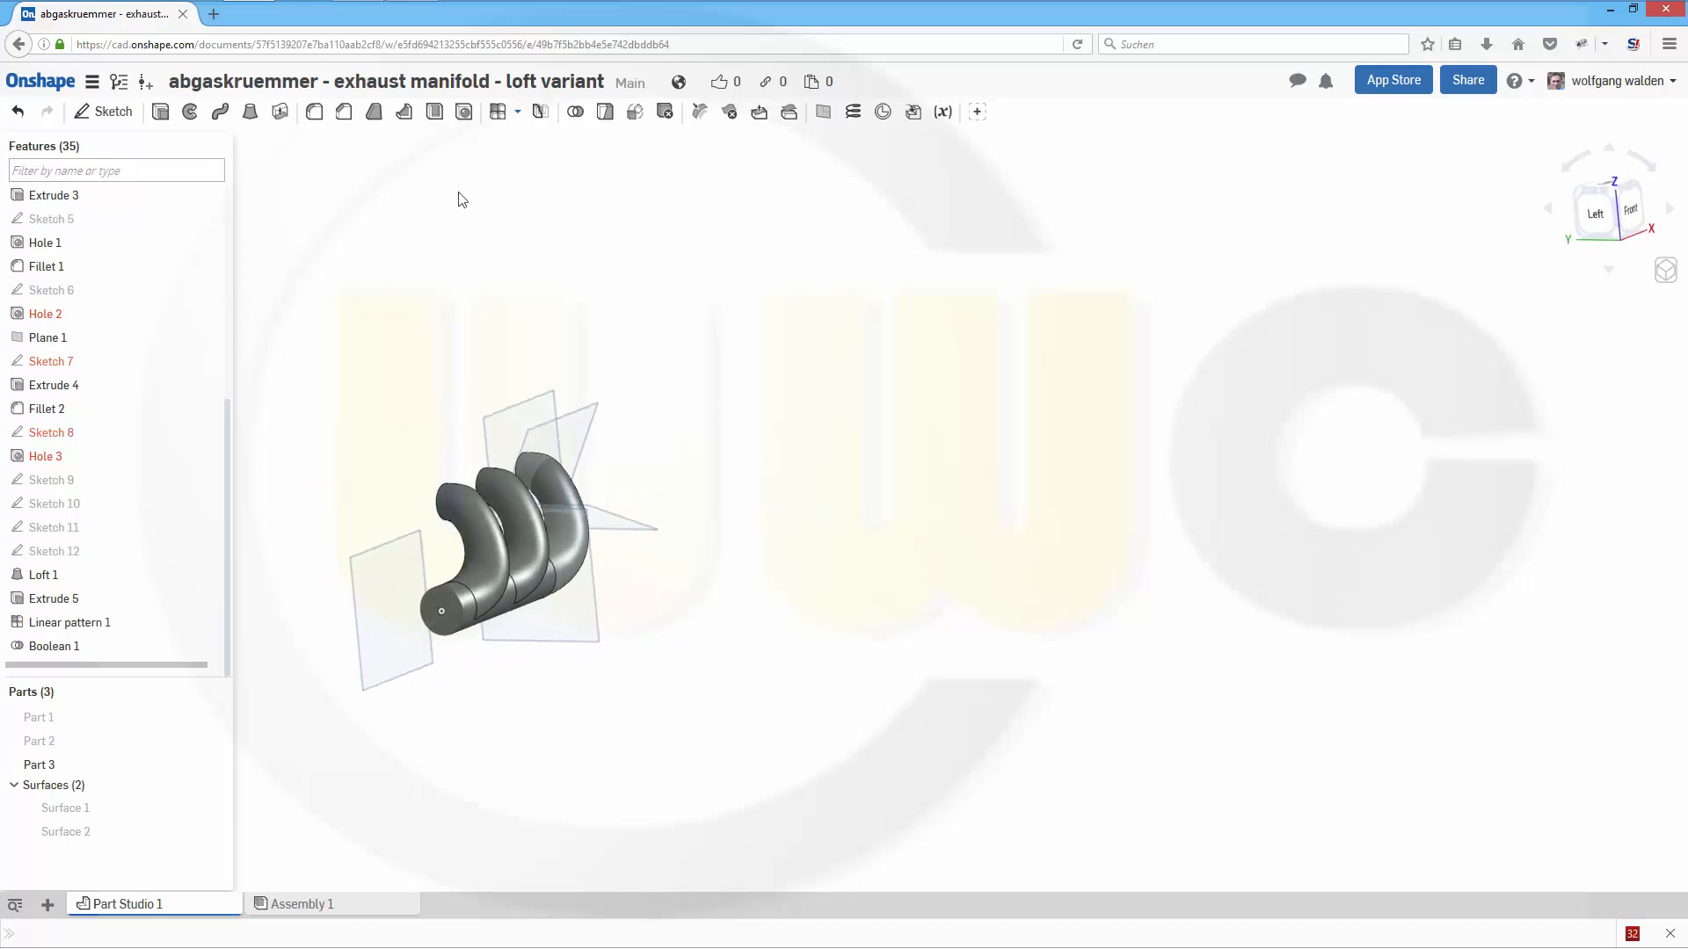
{"action": "left_click", "coordinate": [434, 113]}
{"action": "right_click_drag", "start_coordinate": [471, 404], "coordinate": [625, 558]}
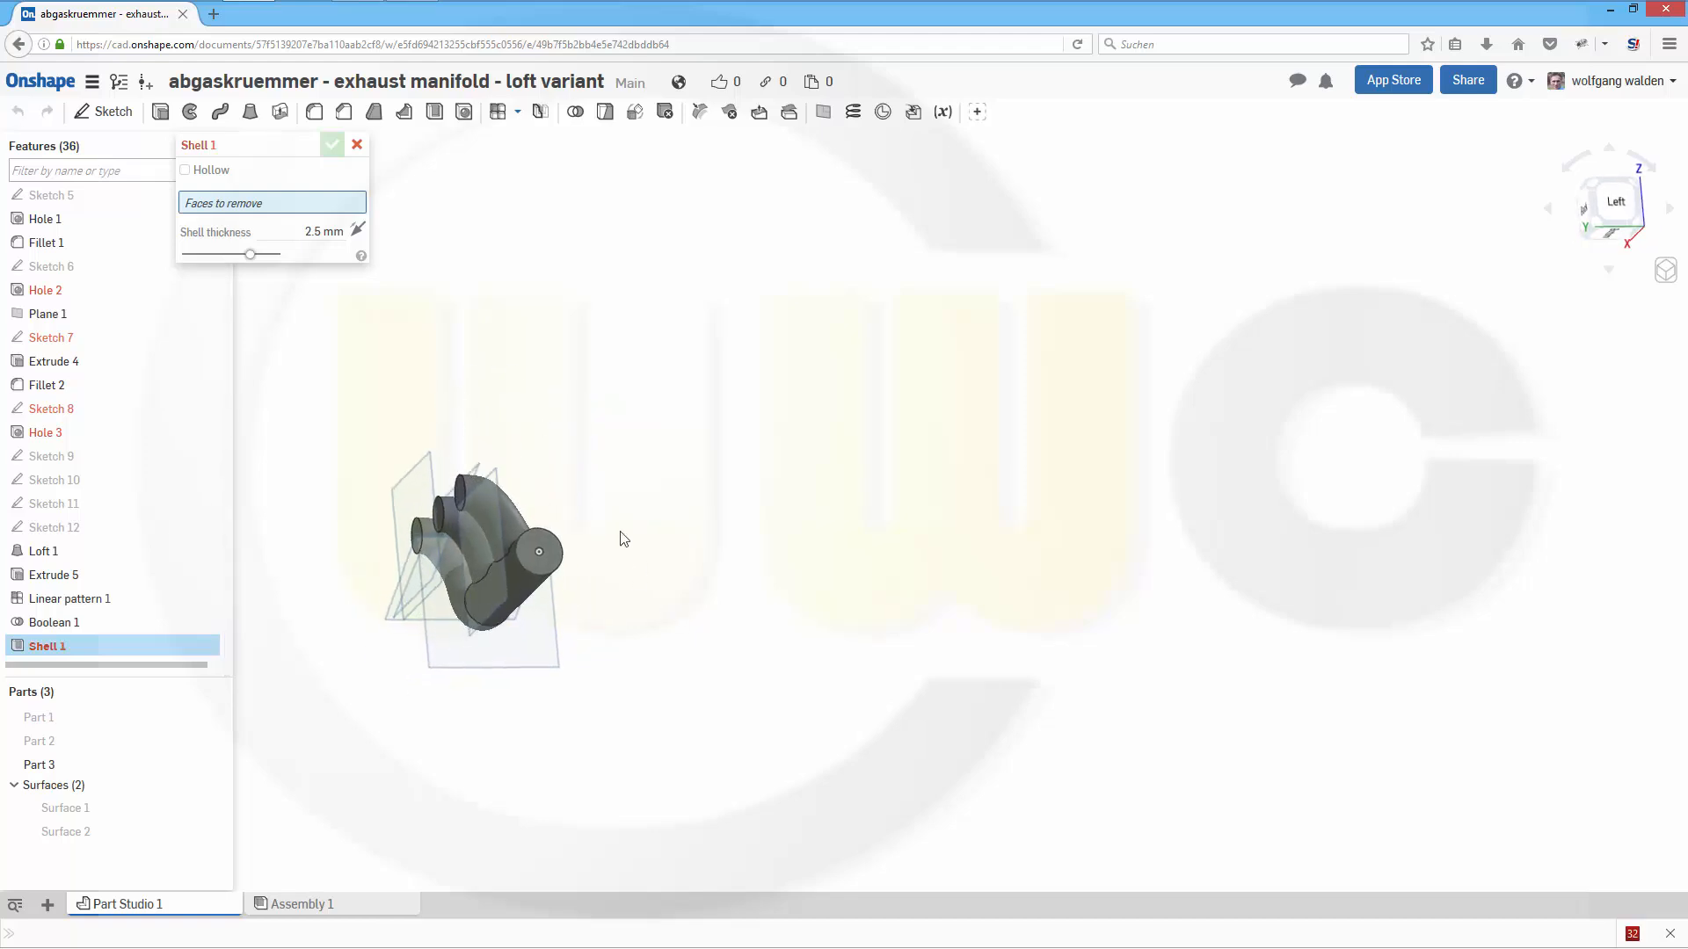
{"action": "scroll", "coordinate": [624, 541], "scroll_direction": "up", "scroll_amount": 3}
{"action": "left_click", "coordinate": [496, 578]}
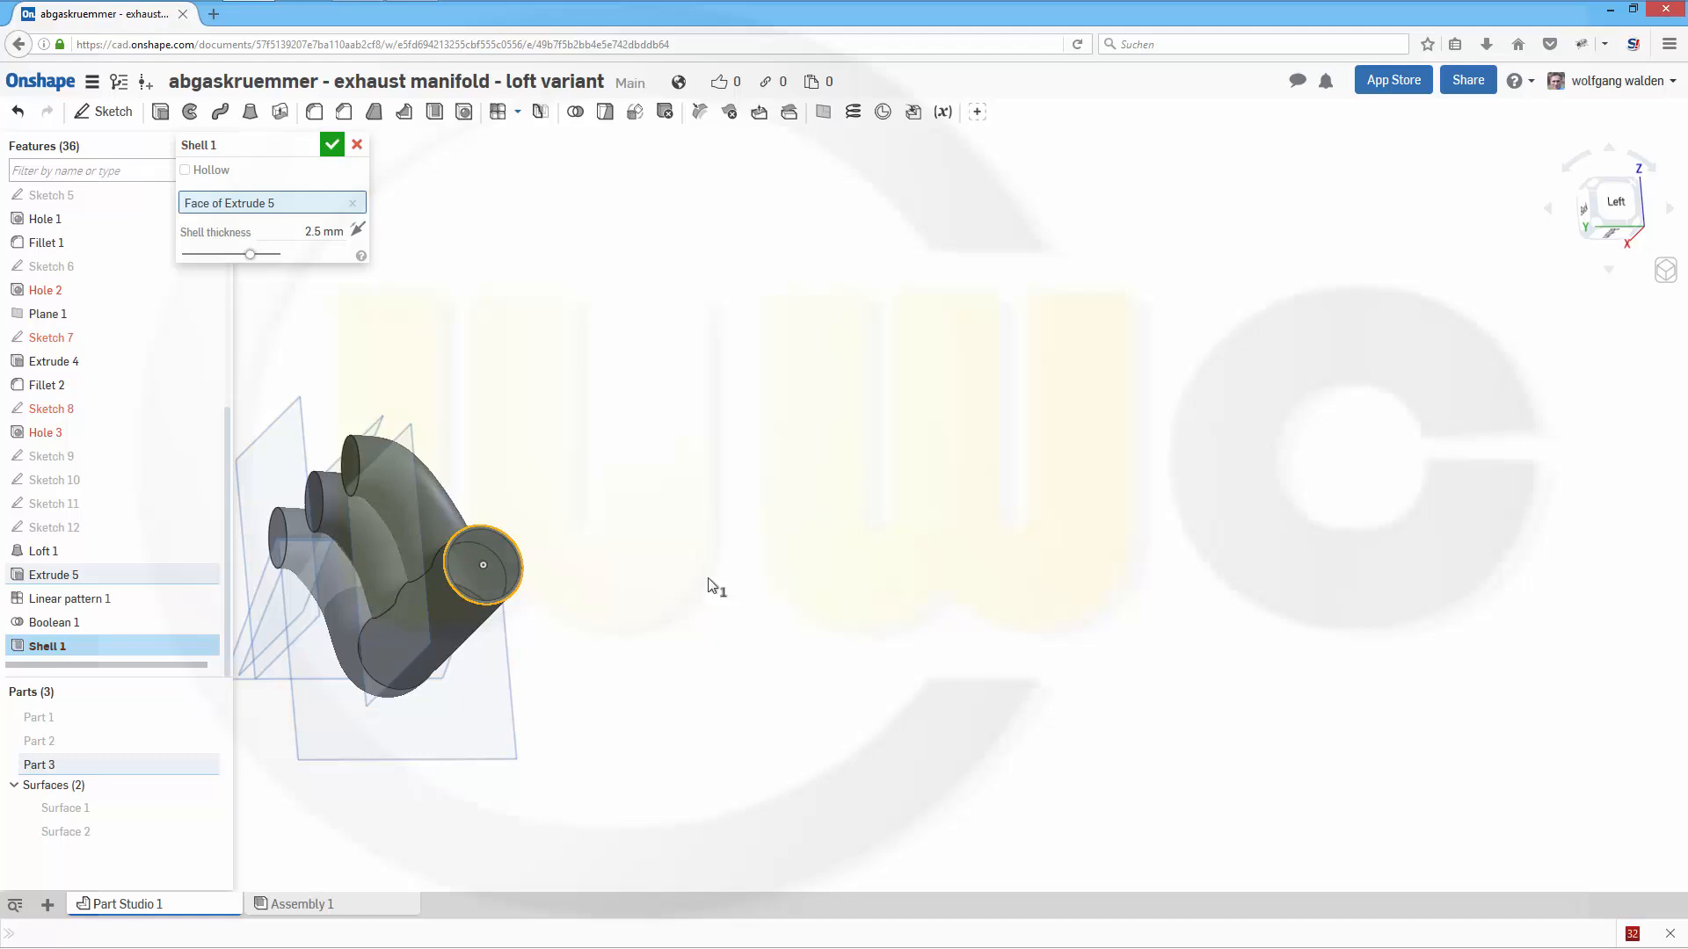
{"action": "mouse_move", "coordinate": [689, 576]}
{"action": "right_mouse_down"}
{"action": "mouse_move", "coordinate": [742, 598]}
{"action": "mouse_move", "coordinate": [713, 571]}
{"action": "right_mouse_up"}
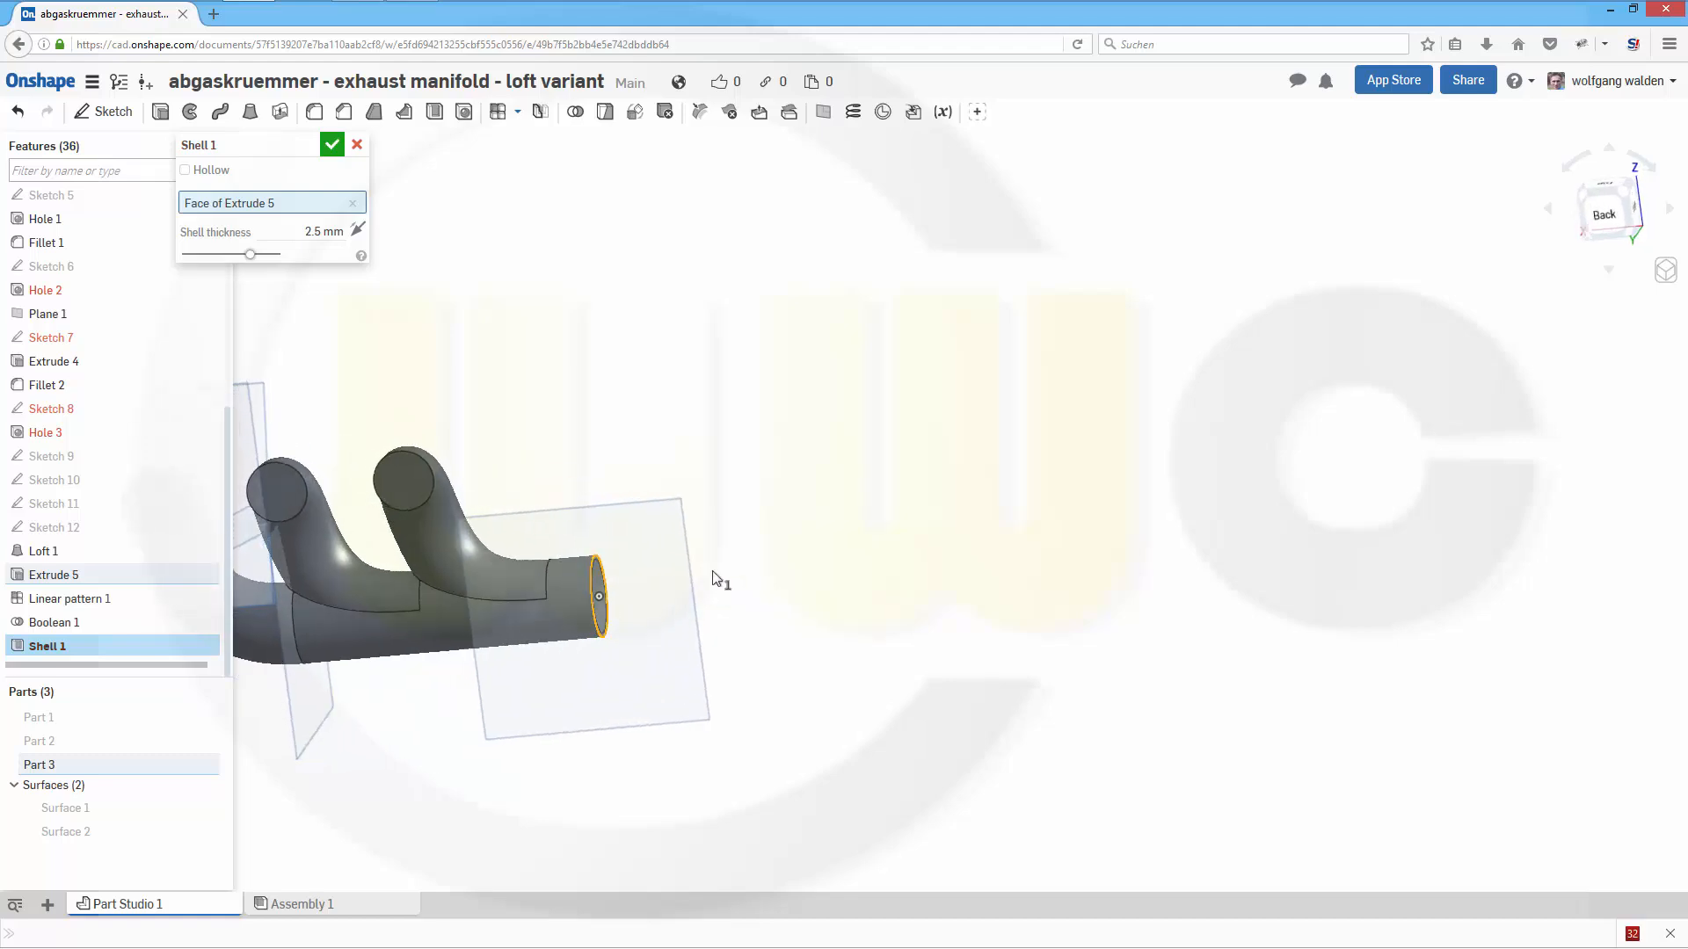
{"action": "left_click", "coordinate": [418, 474]}
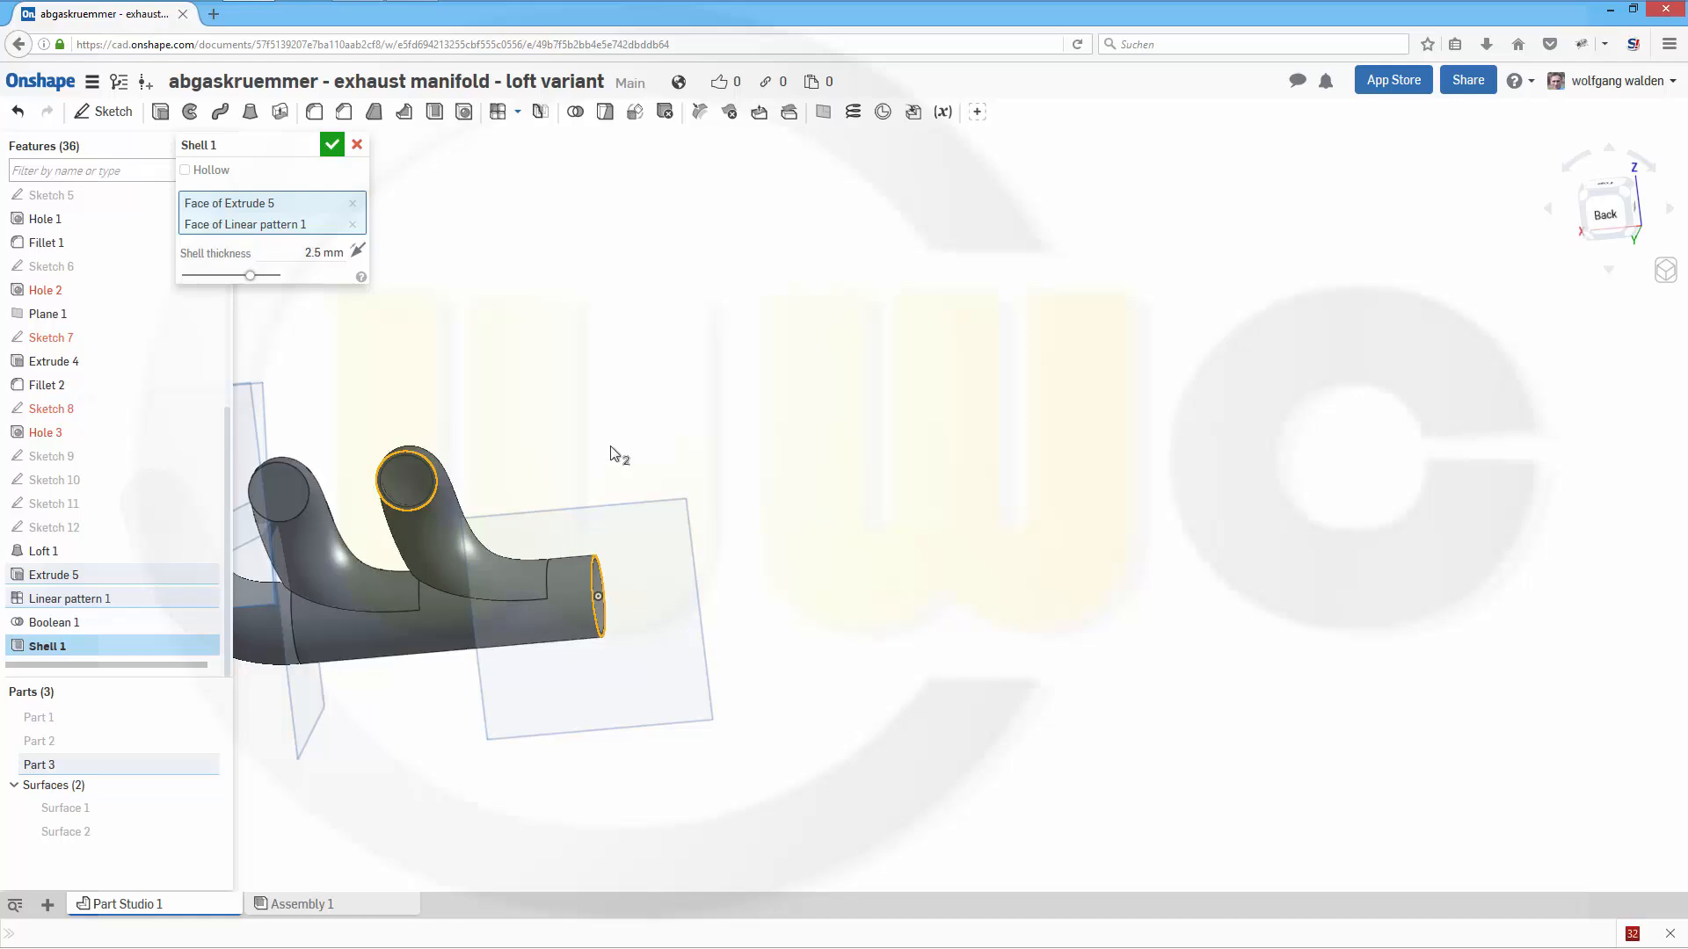
{"action": "middle_click_drag", "start_coordinate": [618, 456], "coordinate": [993, 476]}
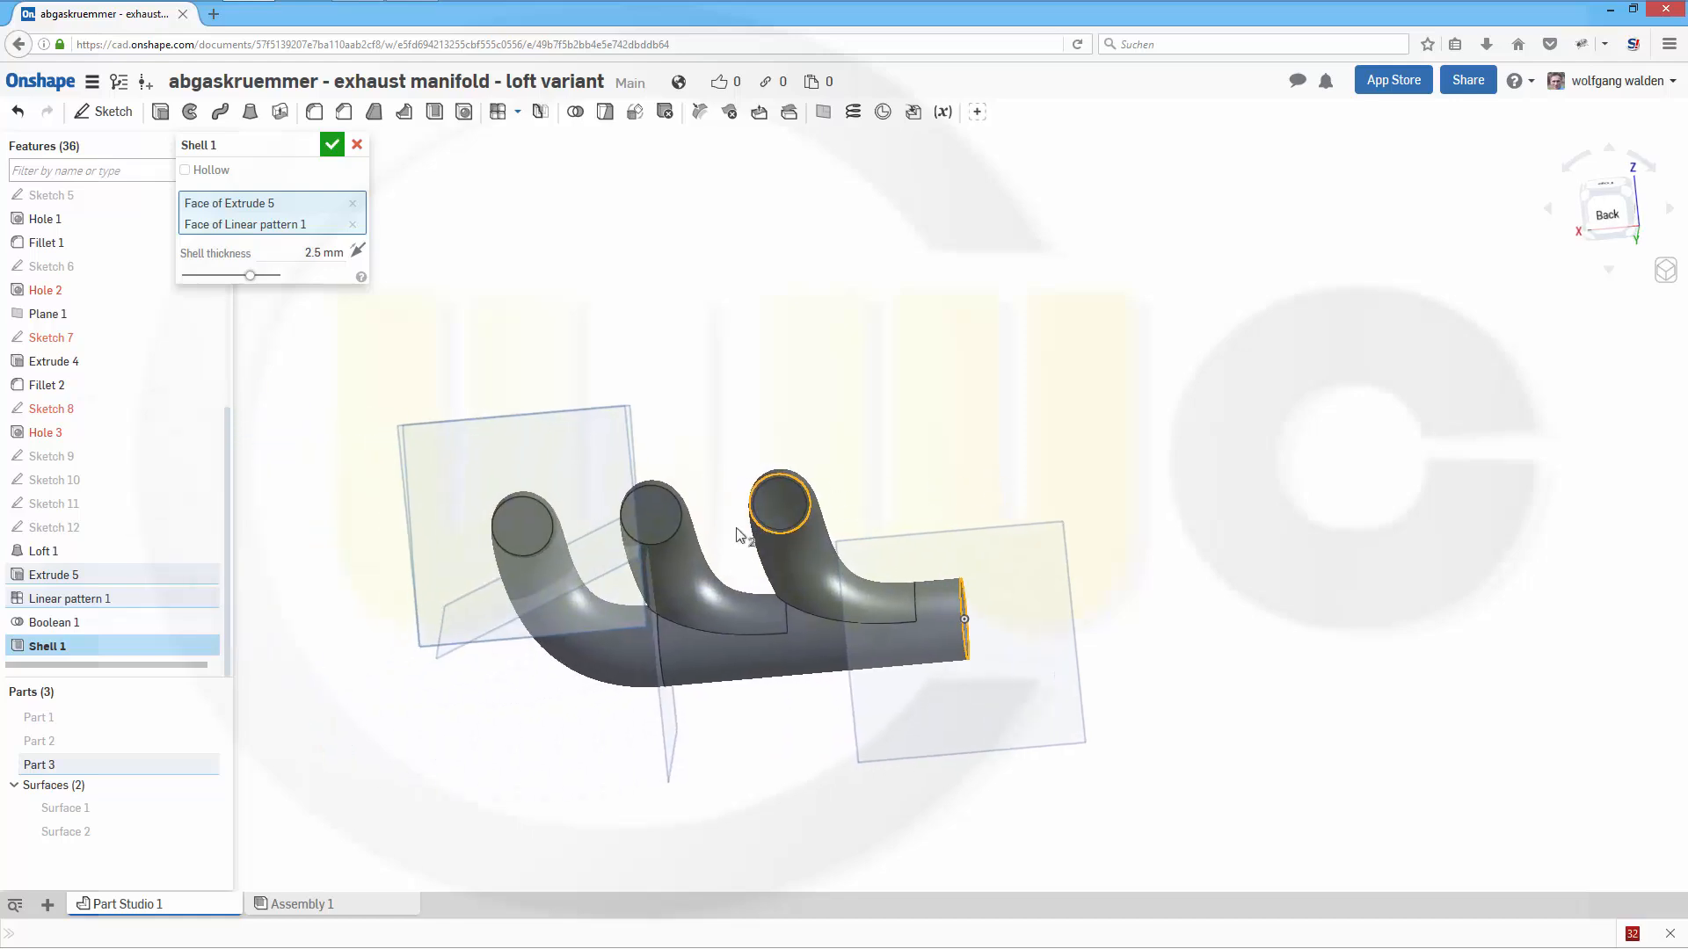
{"action": "left_click", "coordinate": [653, 521]}
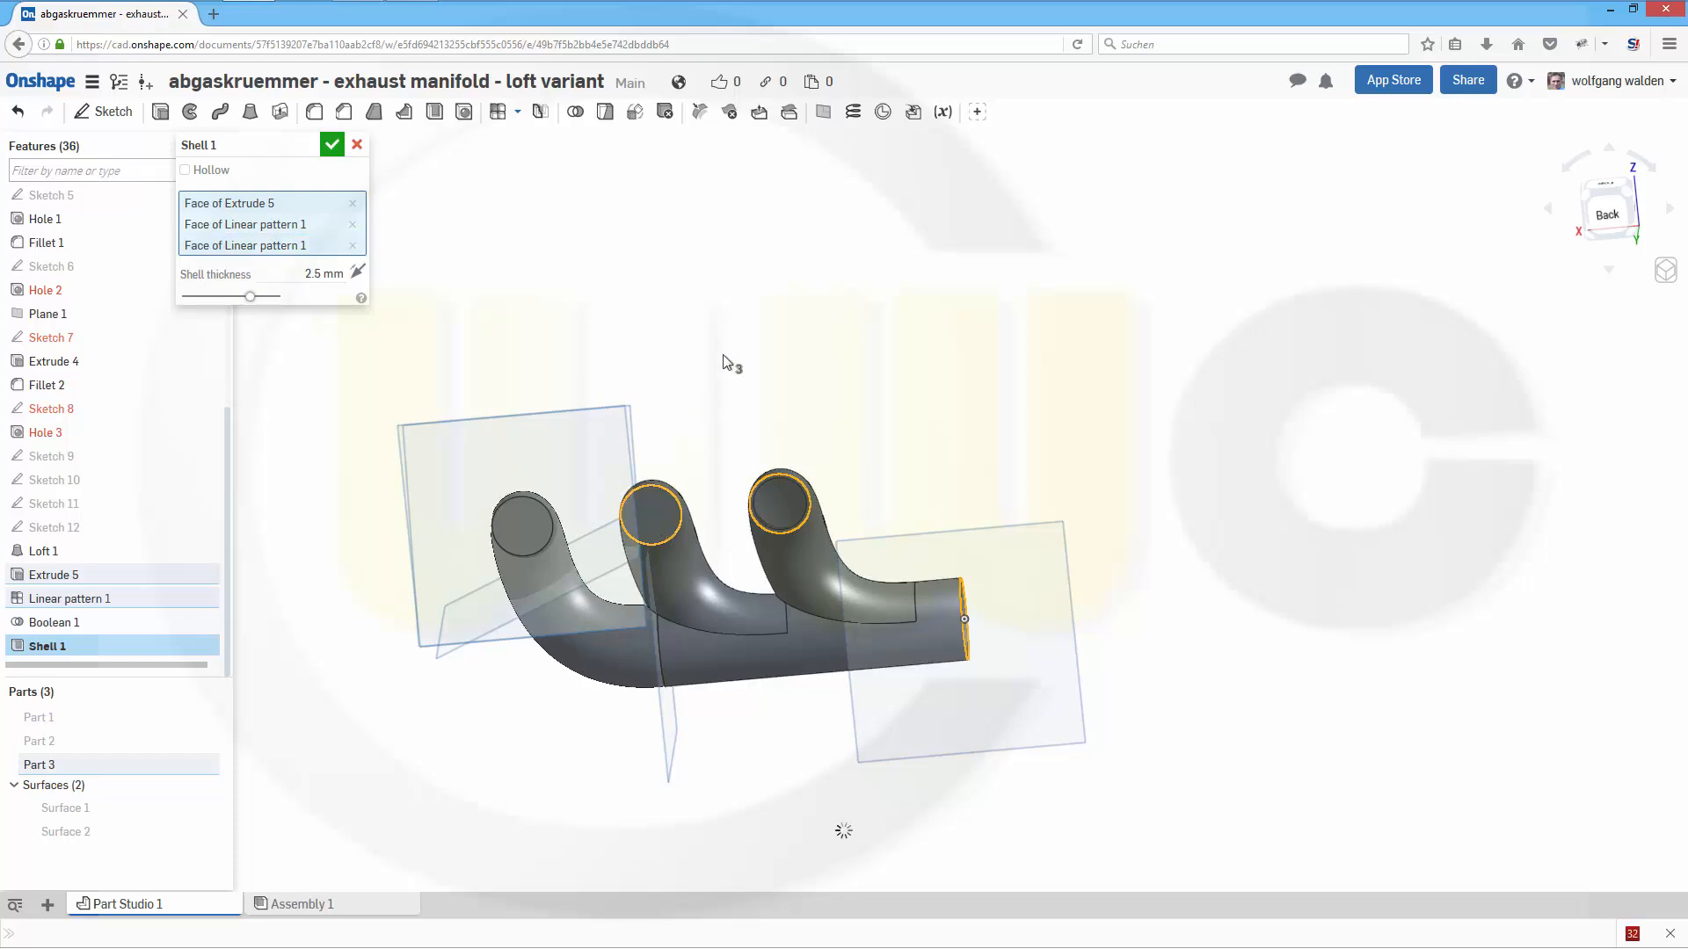
{"action": "left_click", "coordinate": [519, 523]}
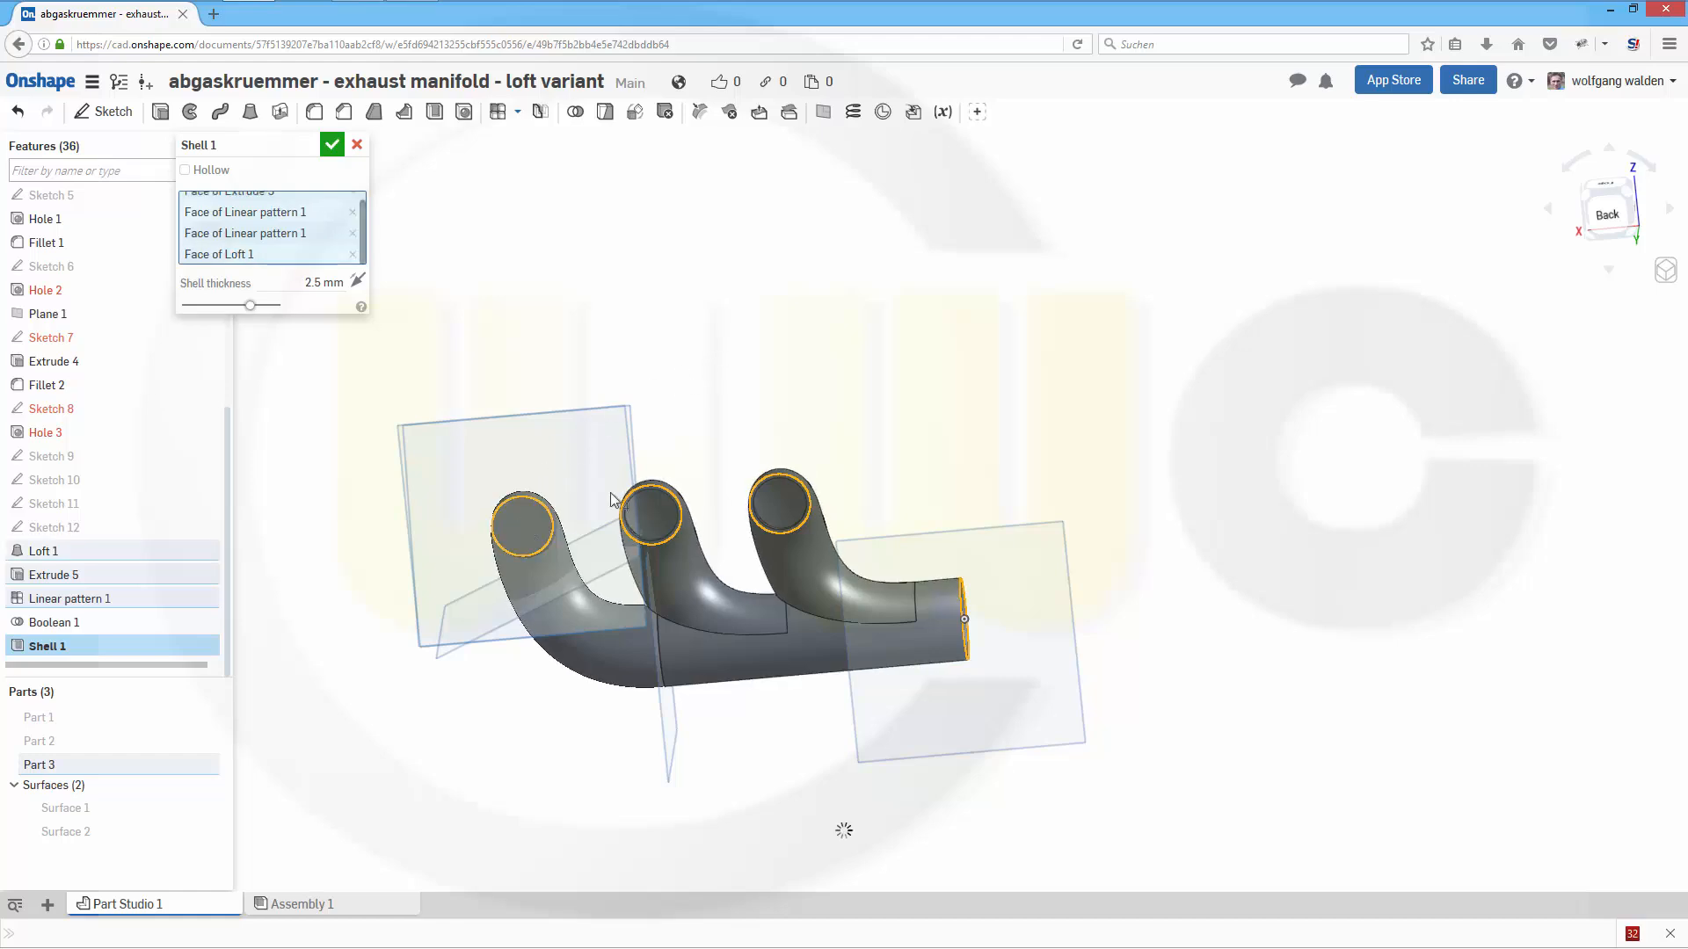
{"action": "mouse_move", "coordinate": [802, 421]}
{"action": "right_mouse_down"}
{"action": "mouse_move", "coordinate": [753, 452]}
{"action": "mouse_move", "coordinate": [779, 425]}
{"action": "right_mouse_up"}
{"action": "left_click", "coordinate": [332, 146]}
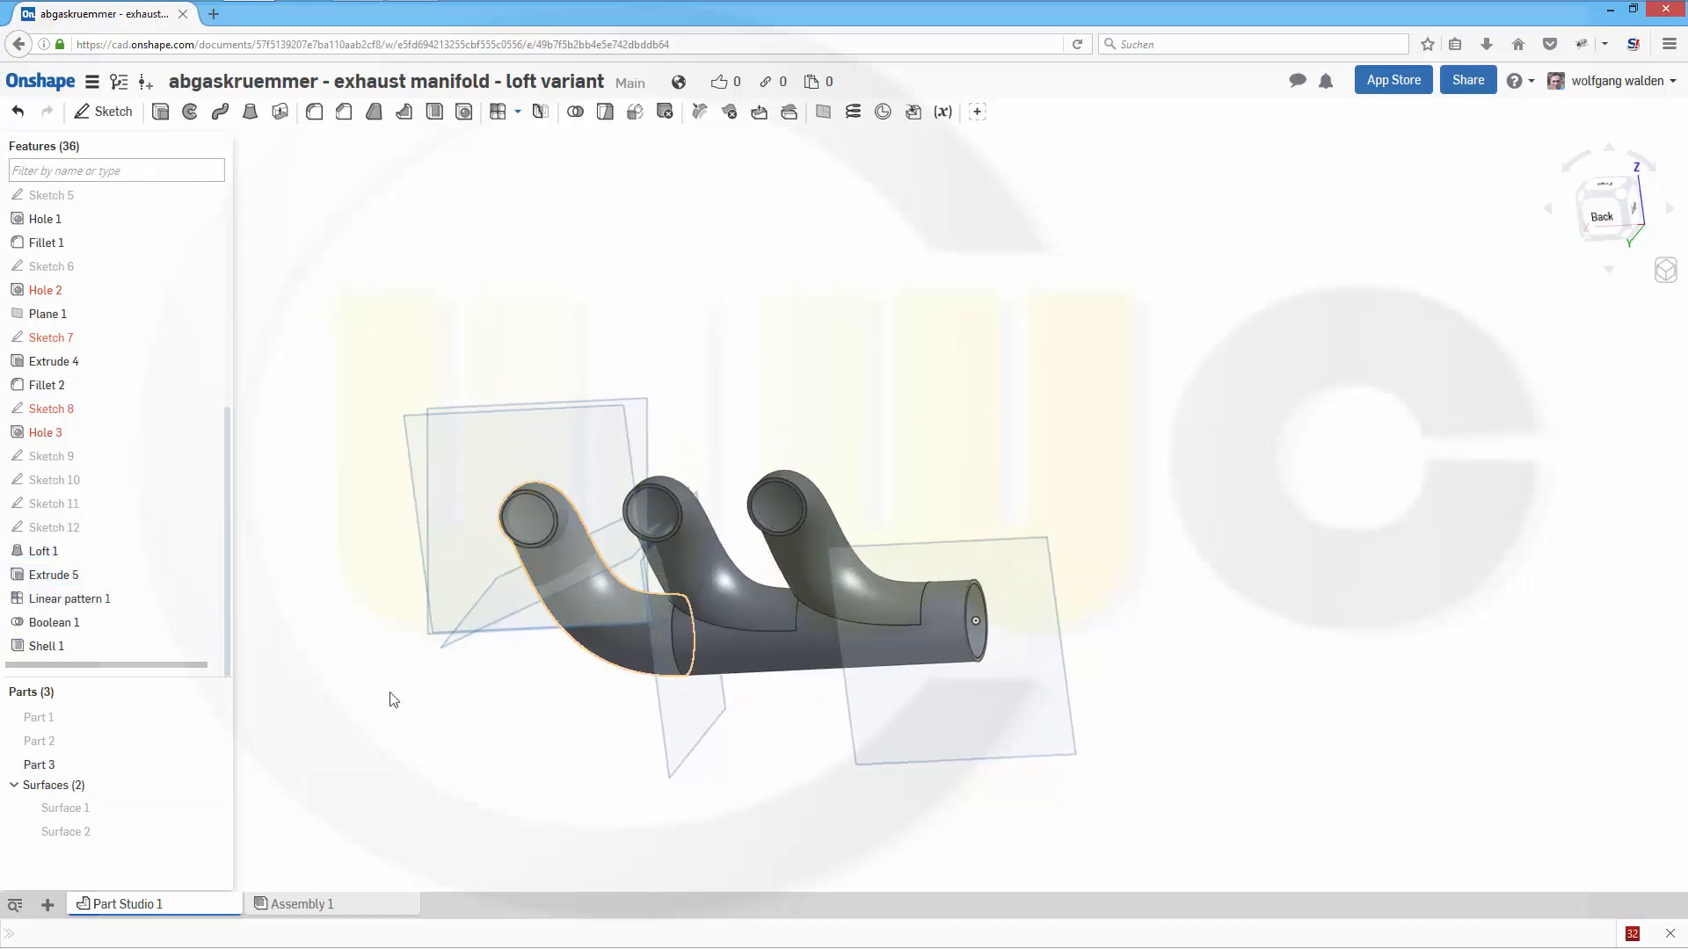
- Edit the manifold's shell feature and set its thickness to 2 mm
{"action": "double_click", "coordinate": [42, 645]}
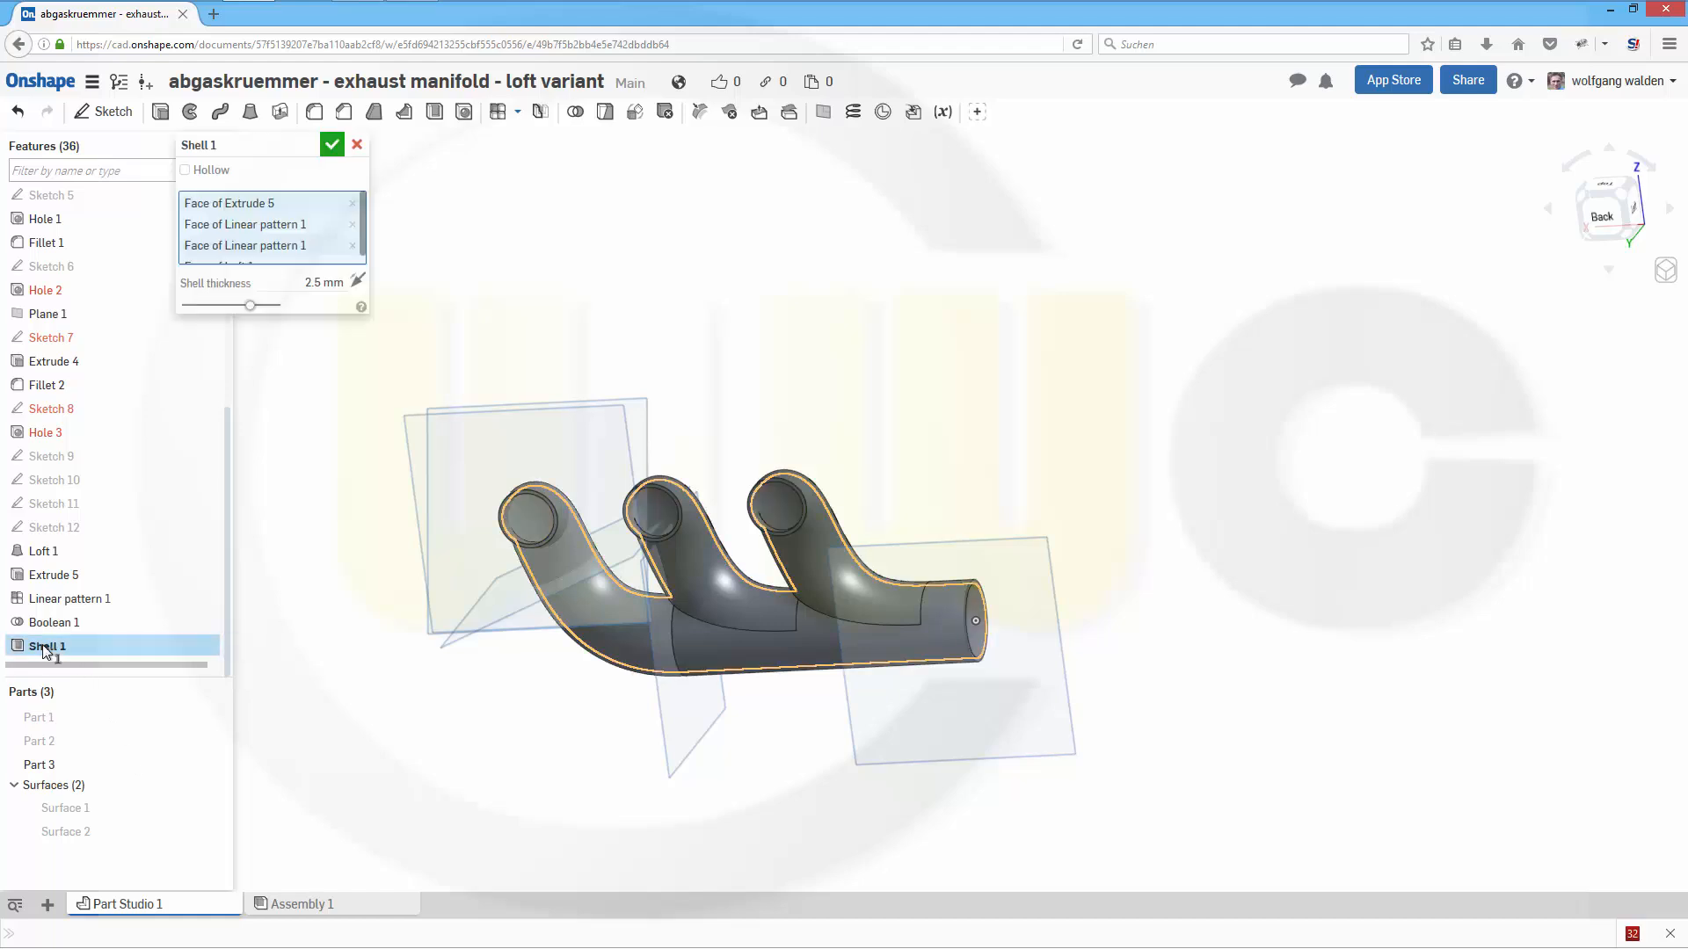
{"action": "double_click", "coordinate": [325, 283]}
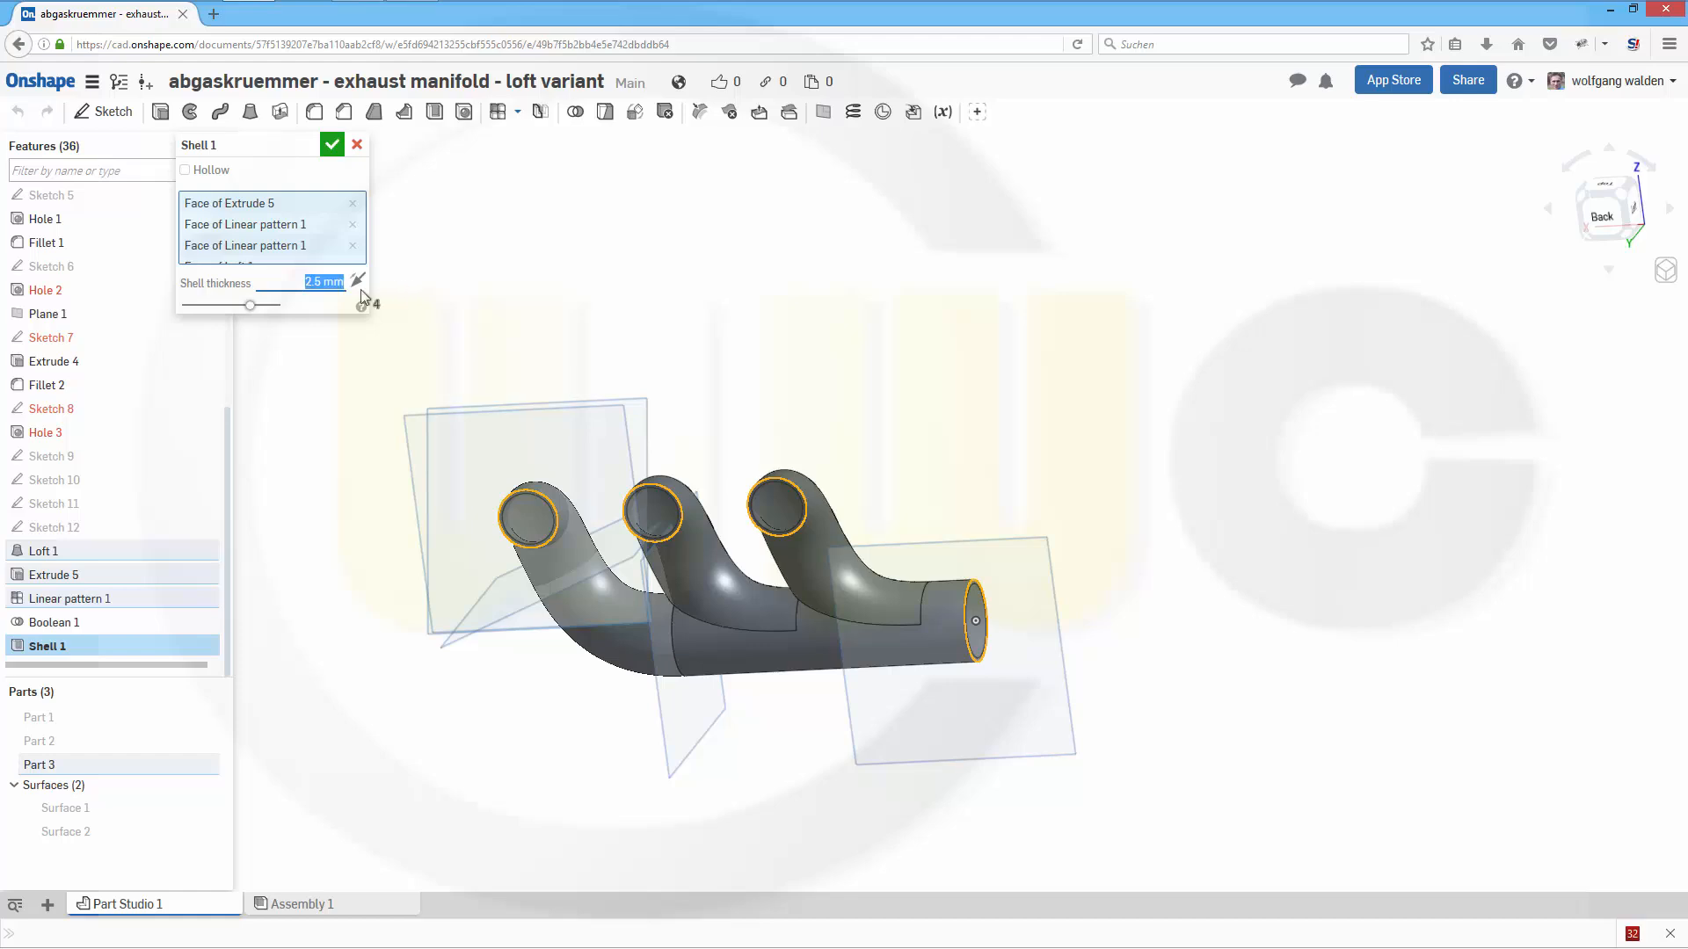
{"action": "type", "text": "2"}
{"action": "left_click", "coordinate": [332, 144]}
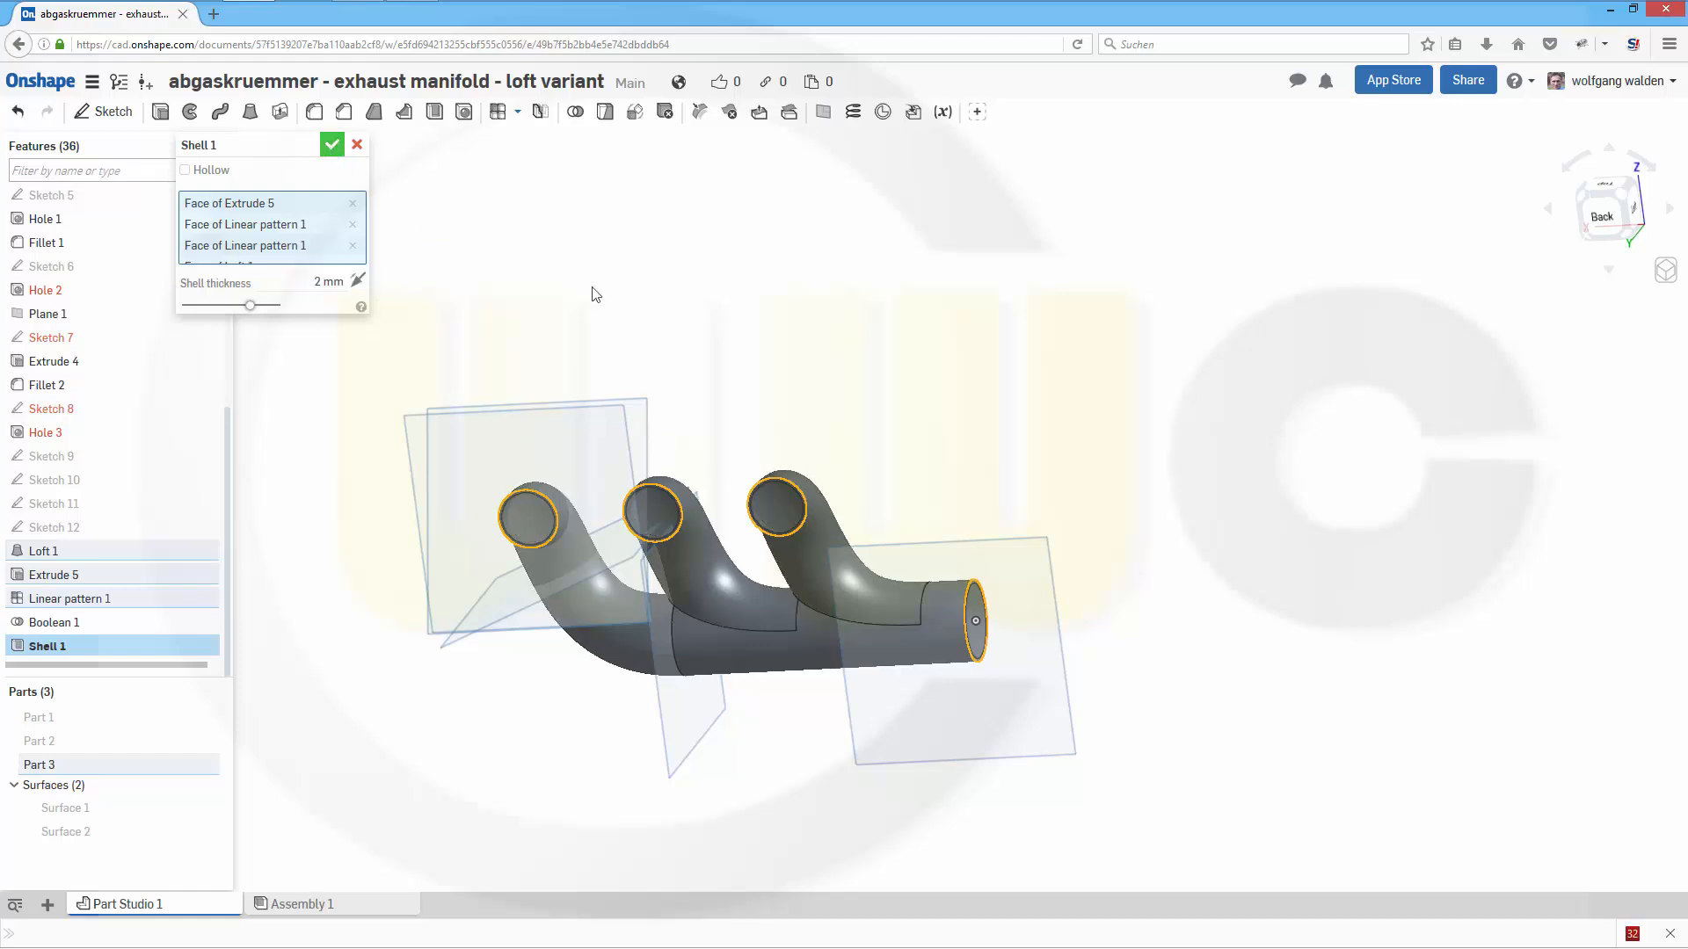
- Hide all planes in the part studio
{"action": "right_click_drag", "start_coordinate": [742, 374], "coordinate": [748, 377]}
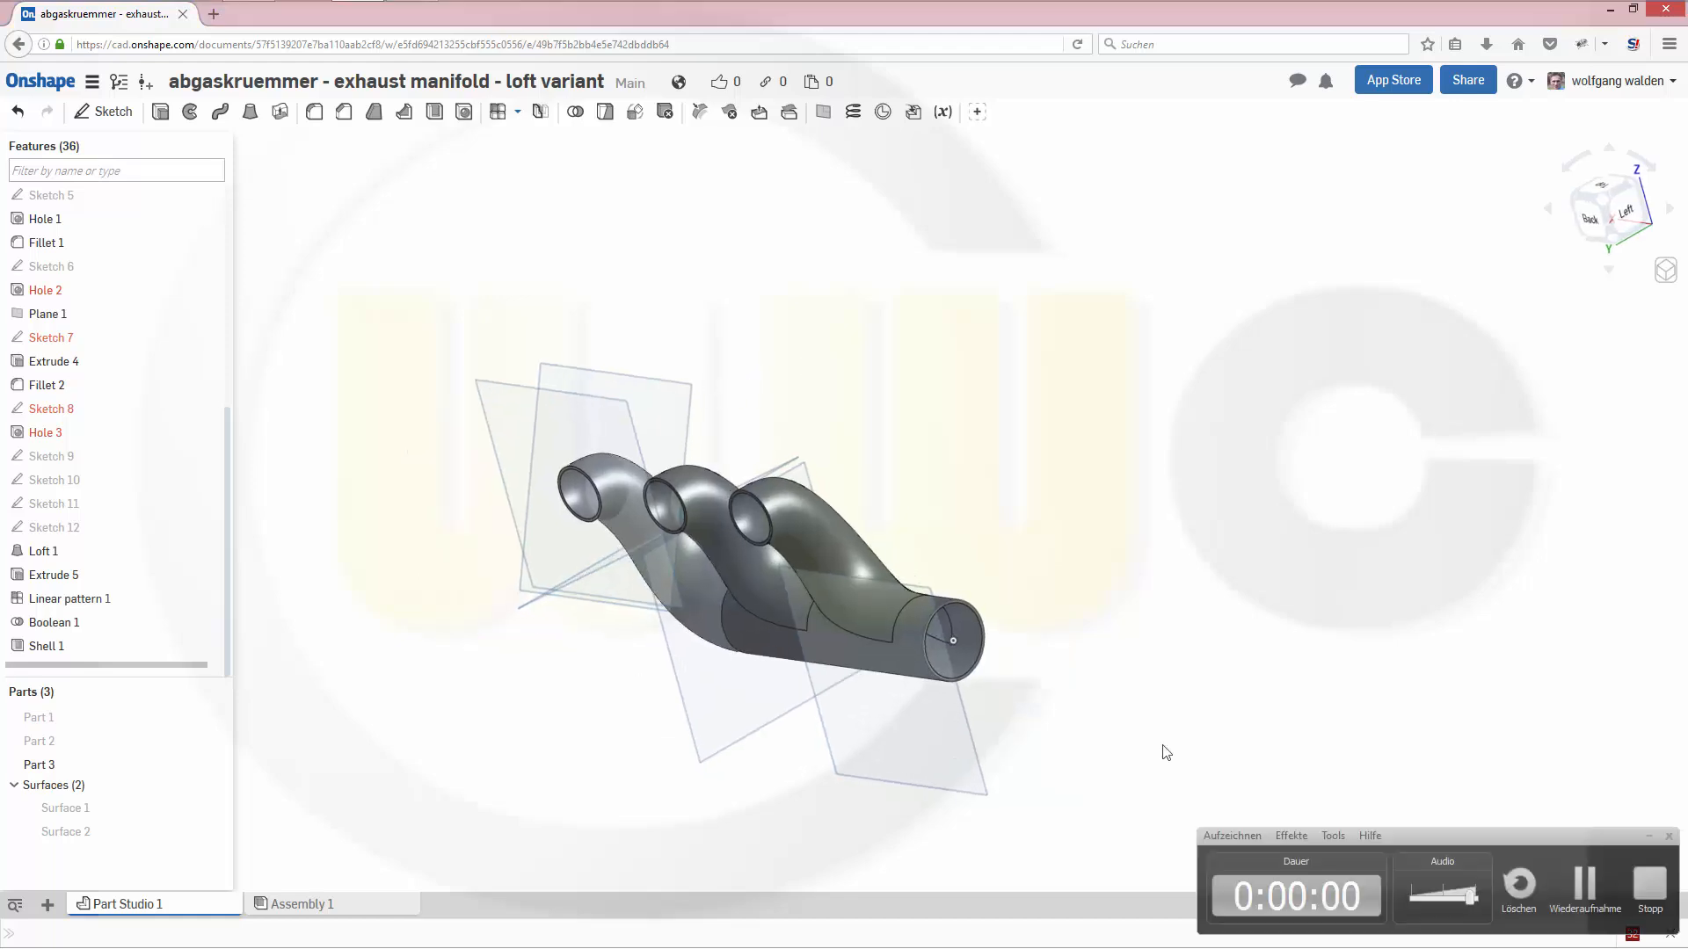
{"action": "right_click", "coordinate": [987, 768]}
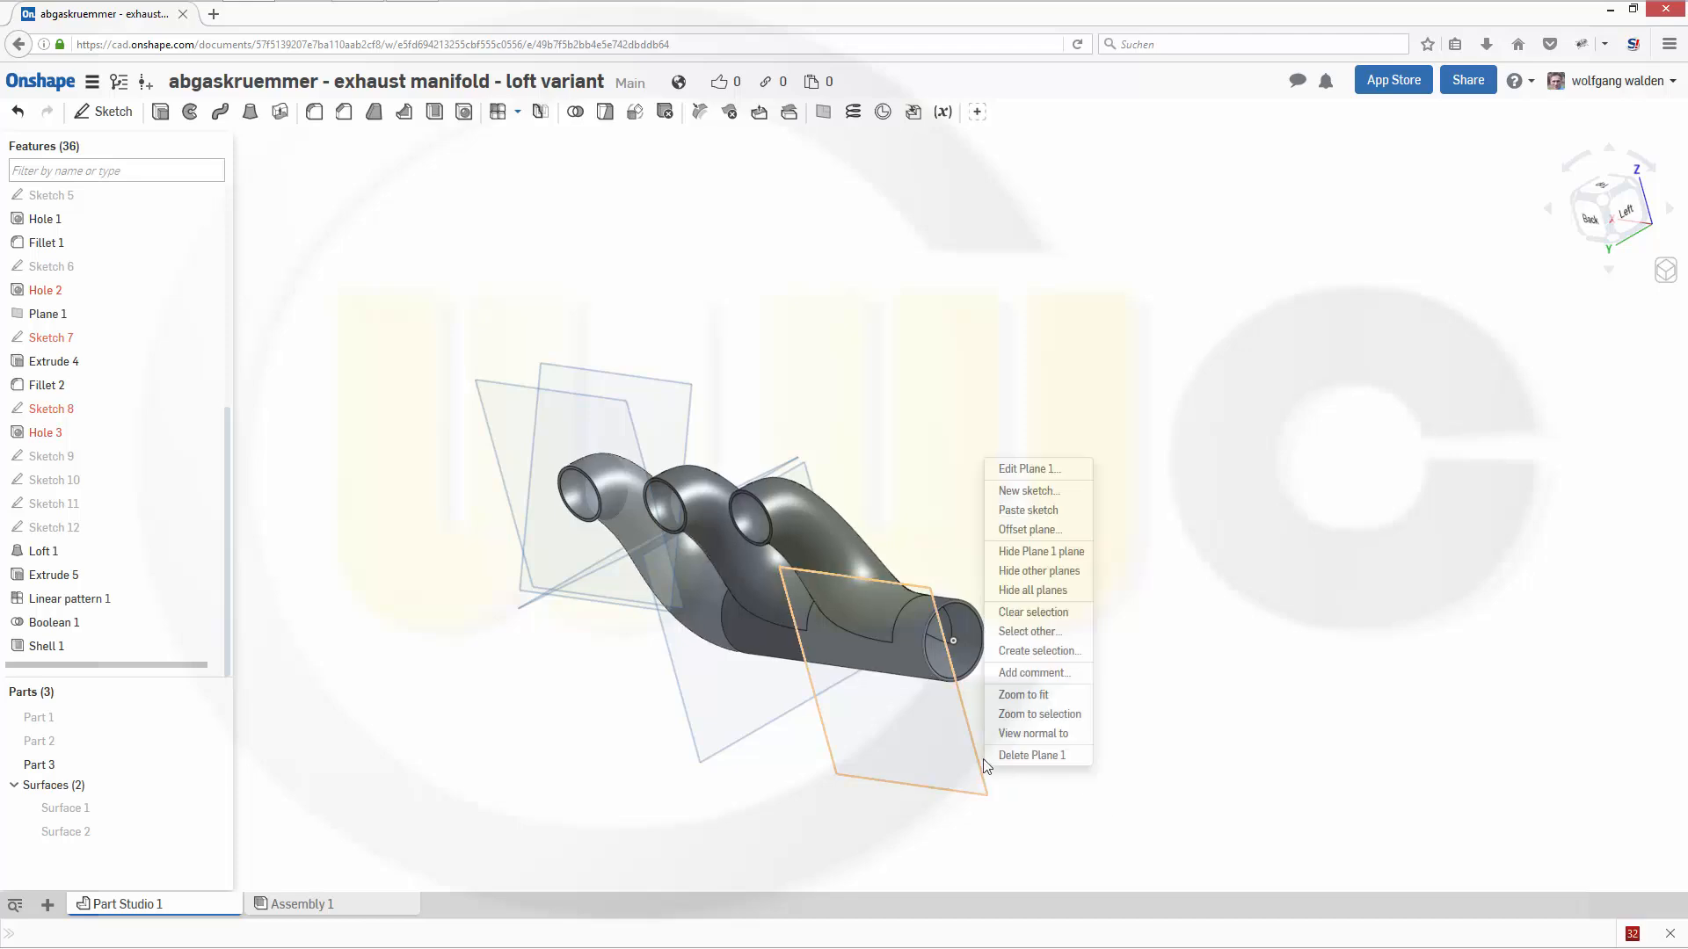
{"action": "left_click", "coordinate": [1024, 588]}
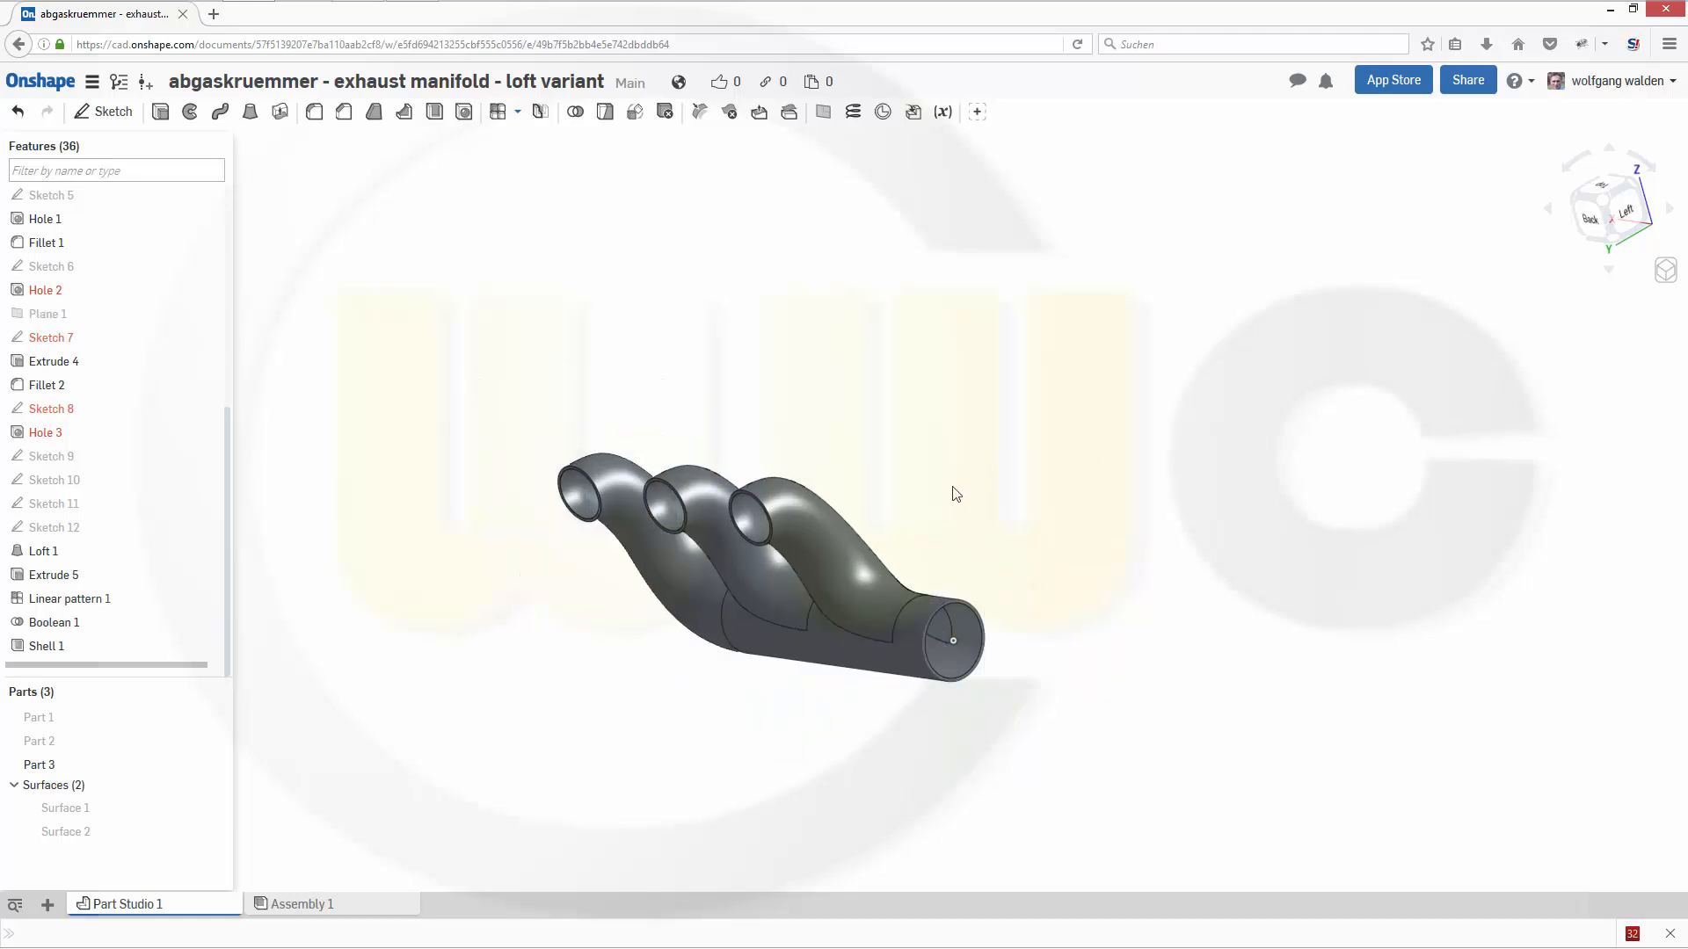
- Show the hidden flange parts, Part 1 and Part 2, together with the pipes
{"action": "right_click_drag", "start_coordinate": [953, 490], "coordinate": [916, 411]}
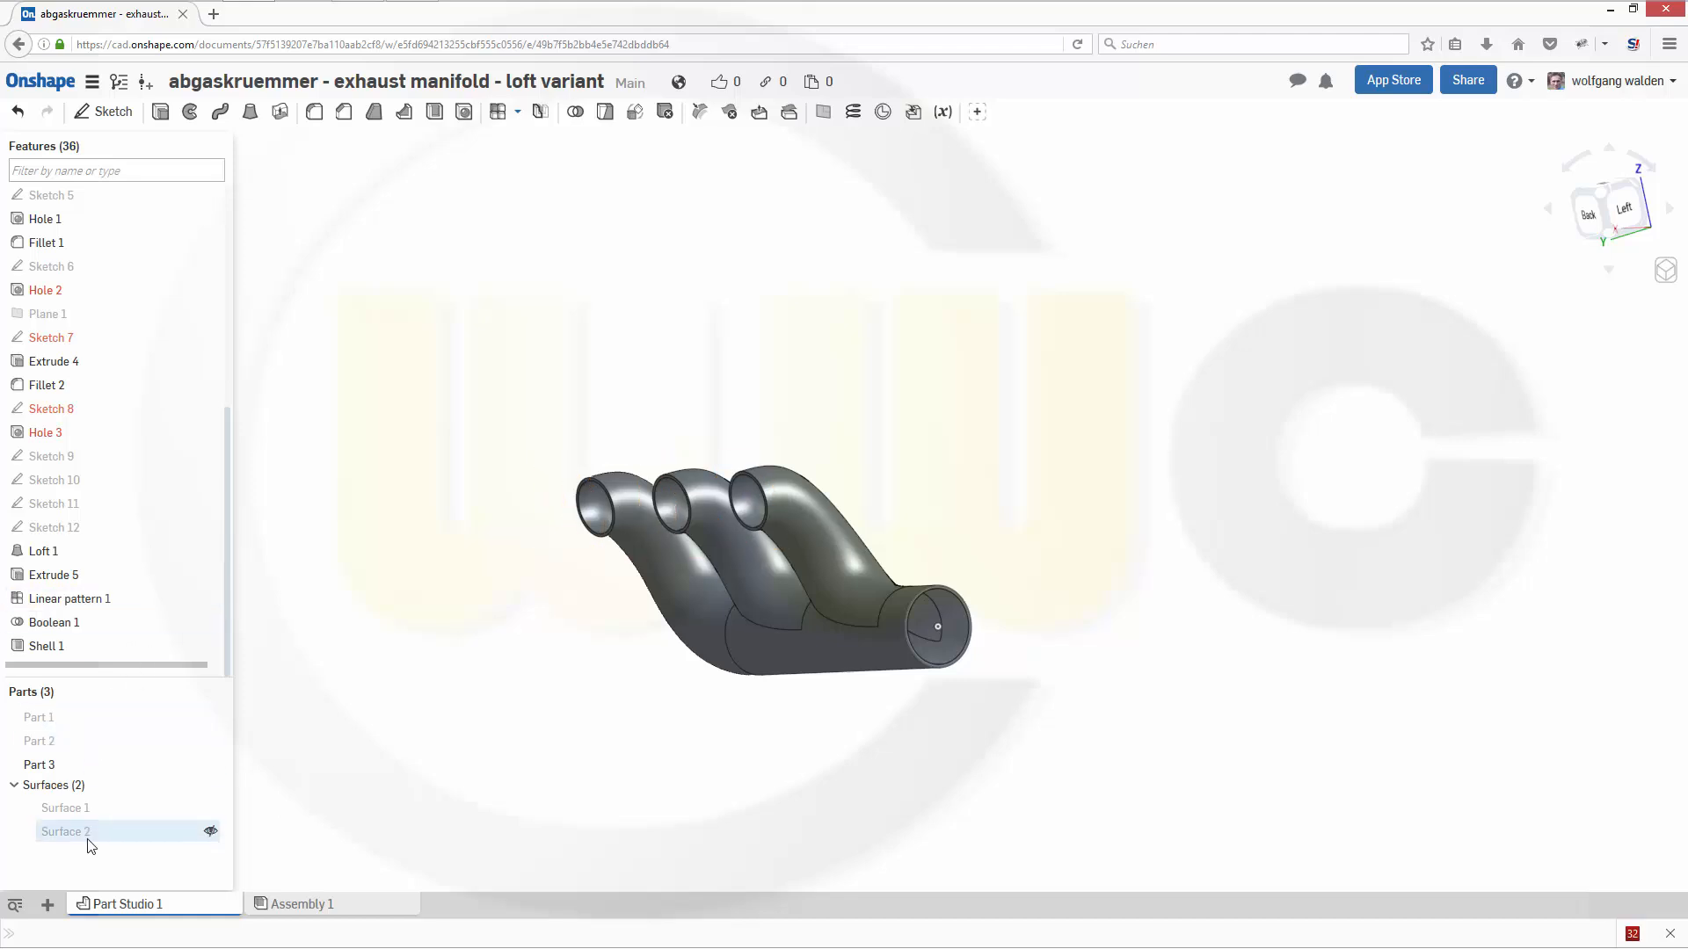
{"action": "left_click", "coordinate": [55, 723]}
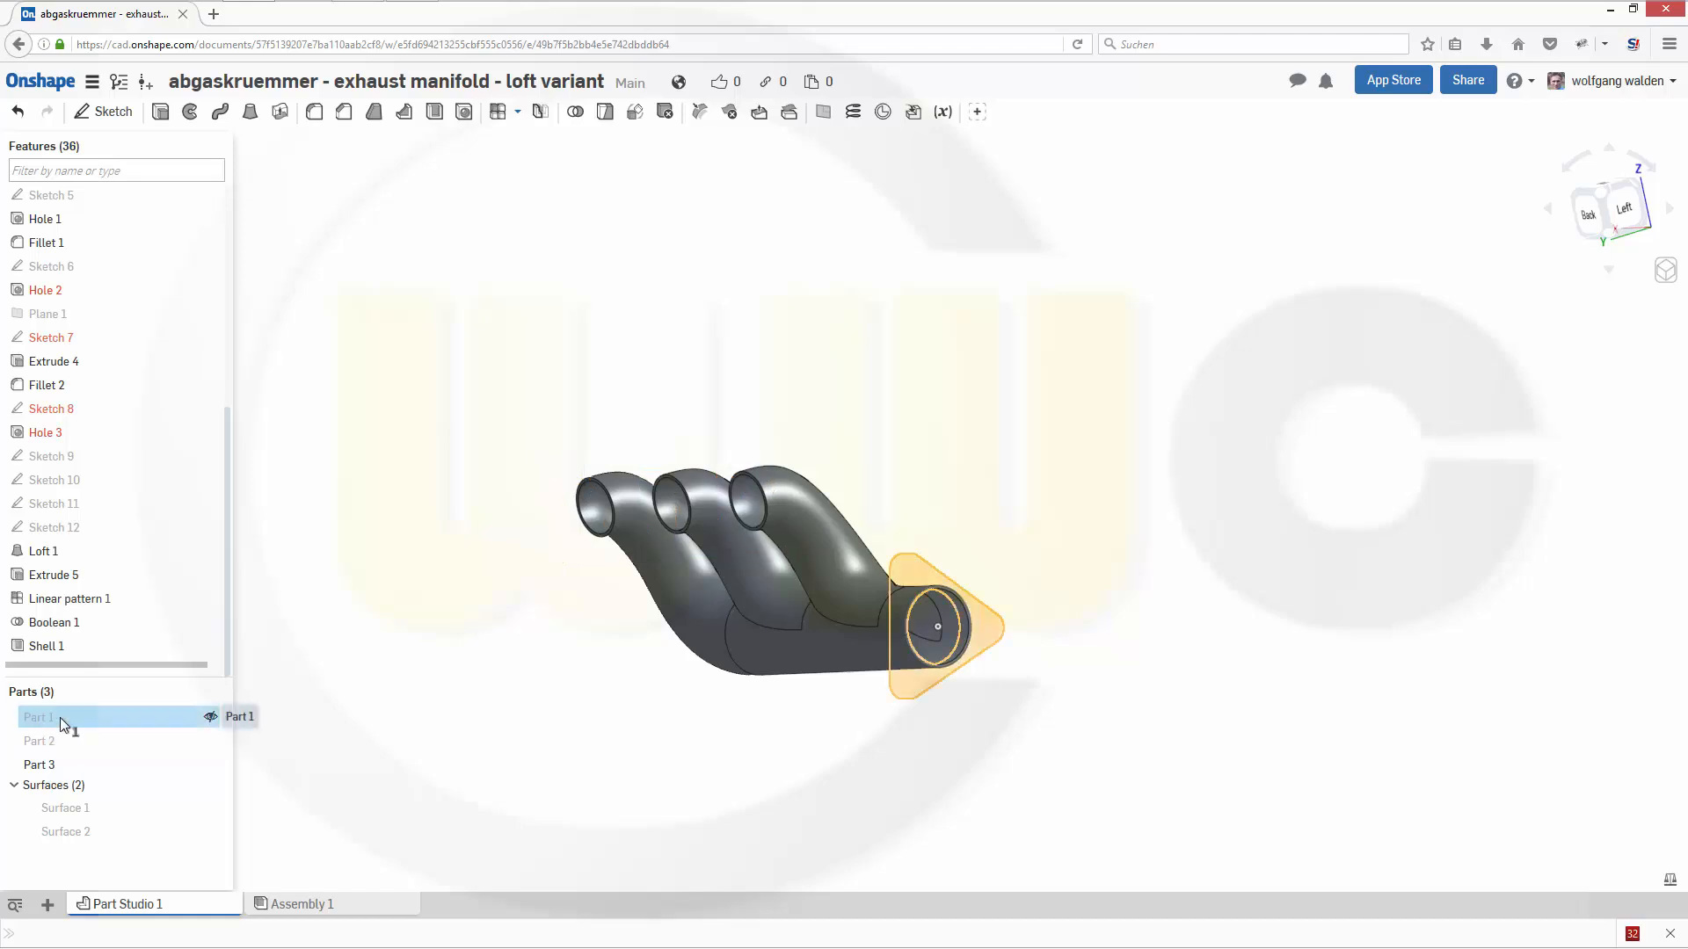
{"action": "left_click", "coordinate": [212, 718]}
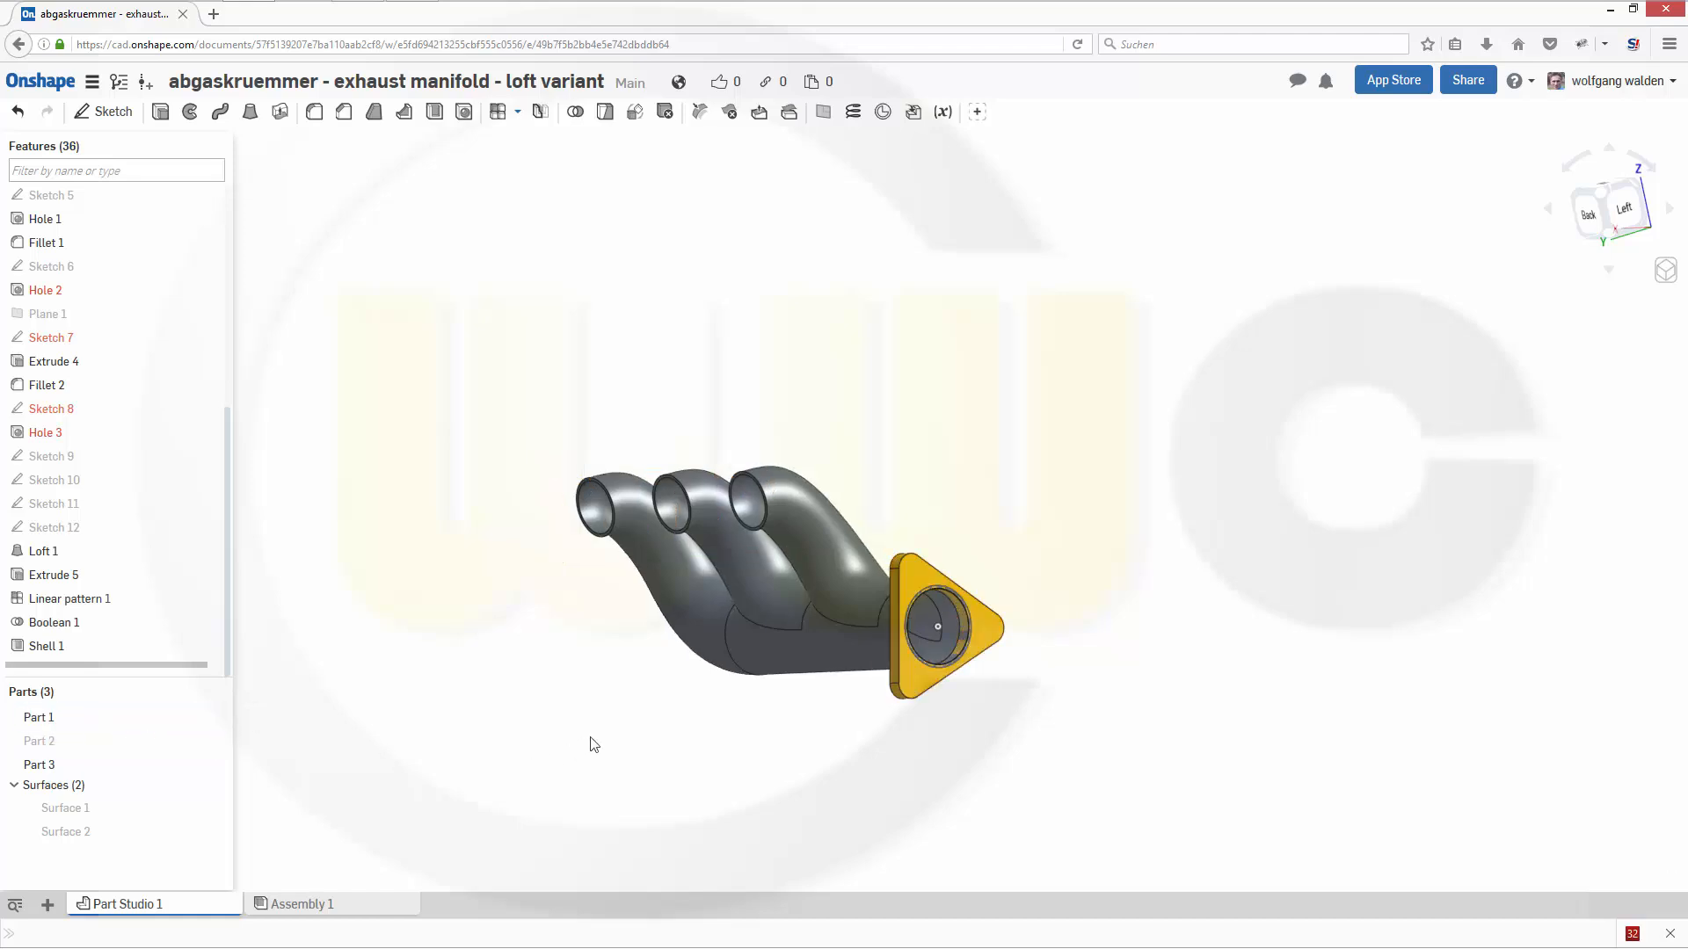
{"action": "right_click_drag", "start_coordinate": [588, 741], "coordinate": [630, 739]}
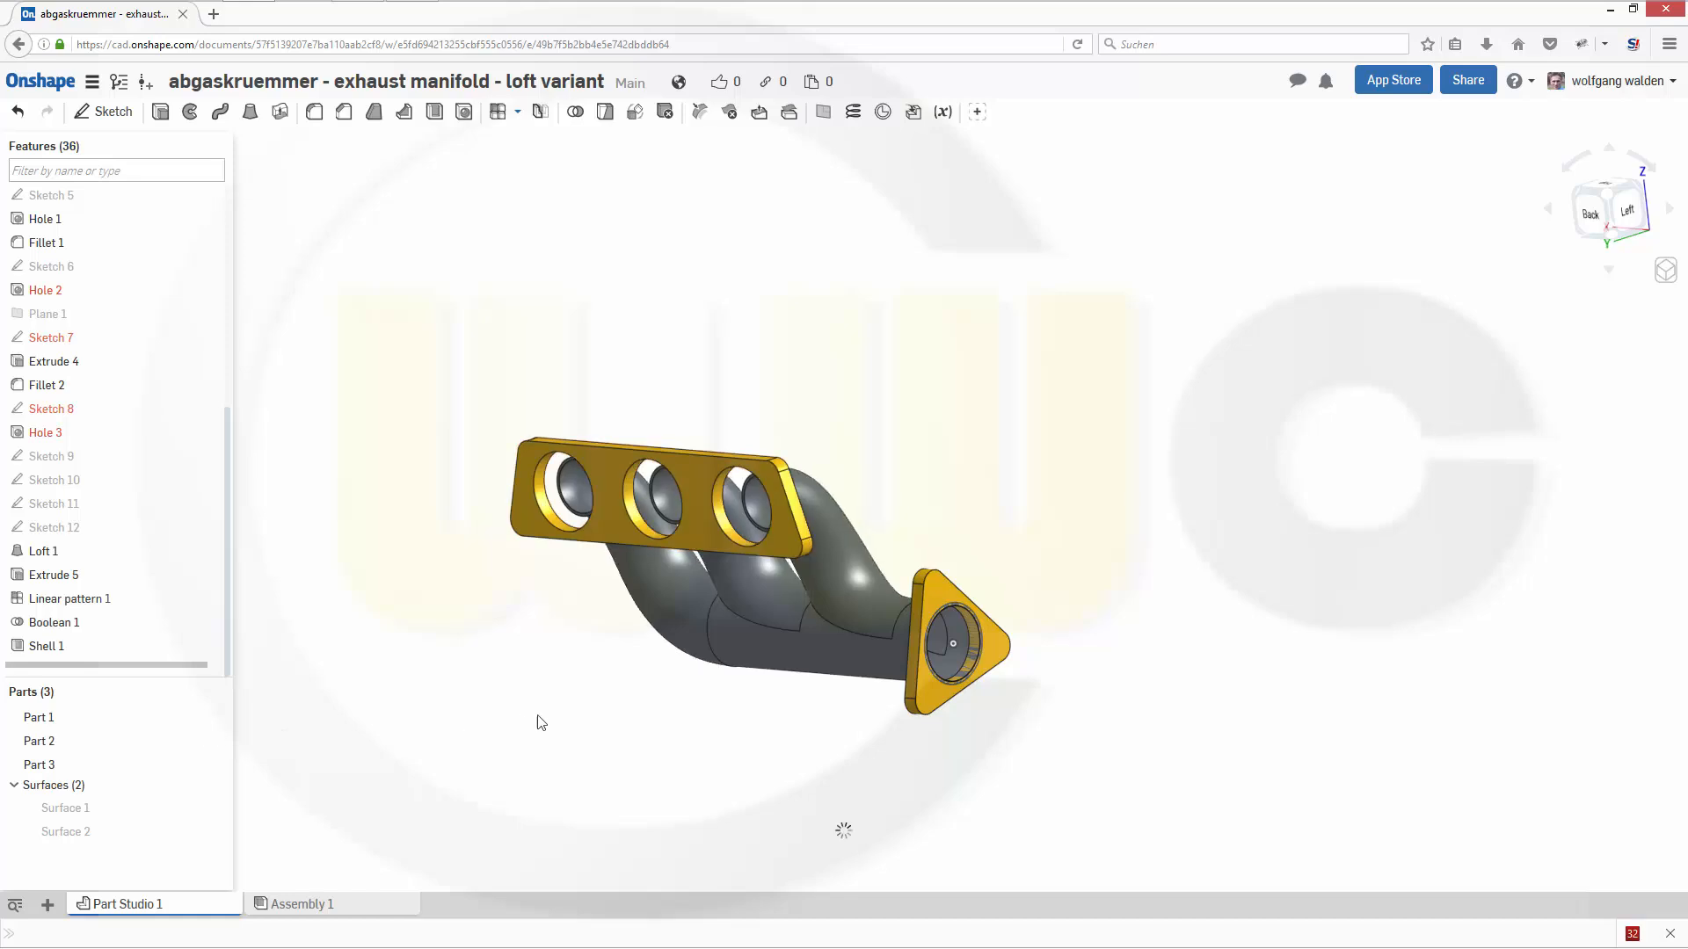
{"action": "right_click_drag", "start_coordinate": [535, 717], "coordinate": [614, 724]}
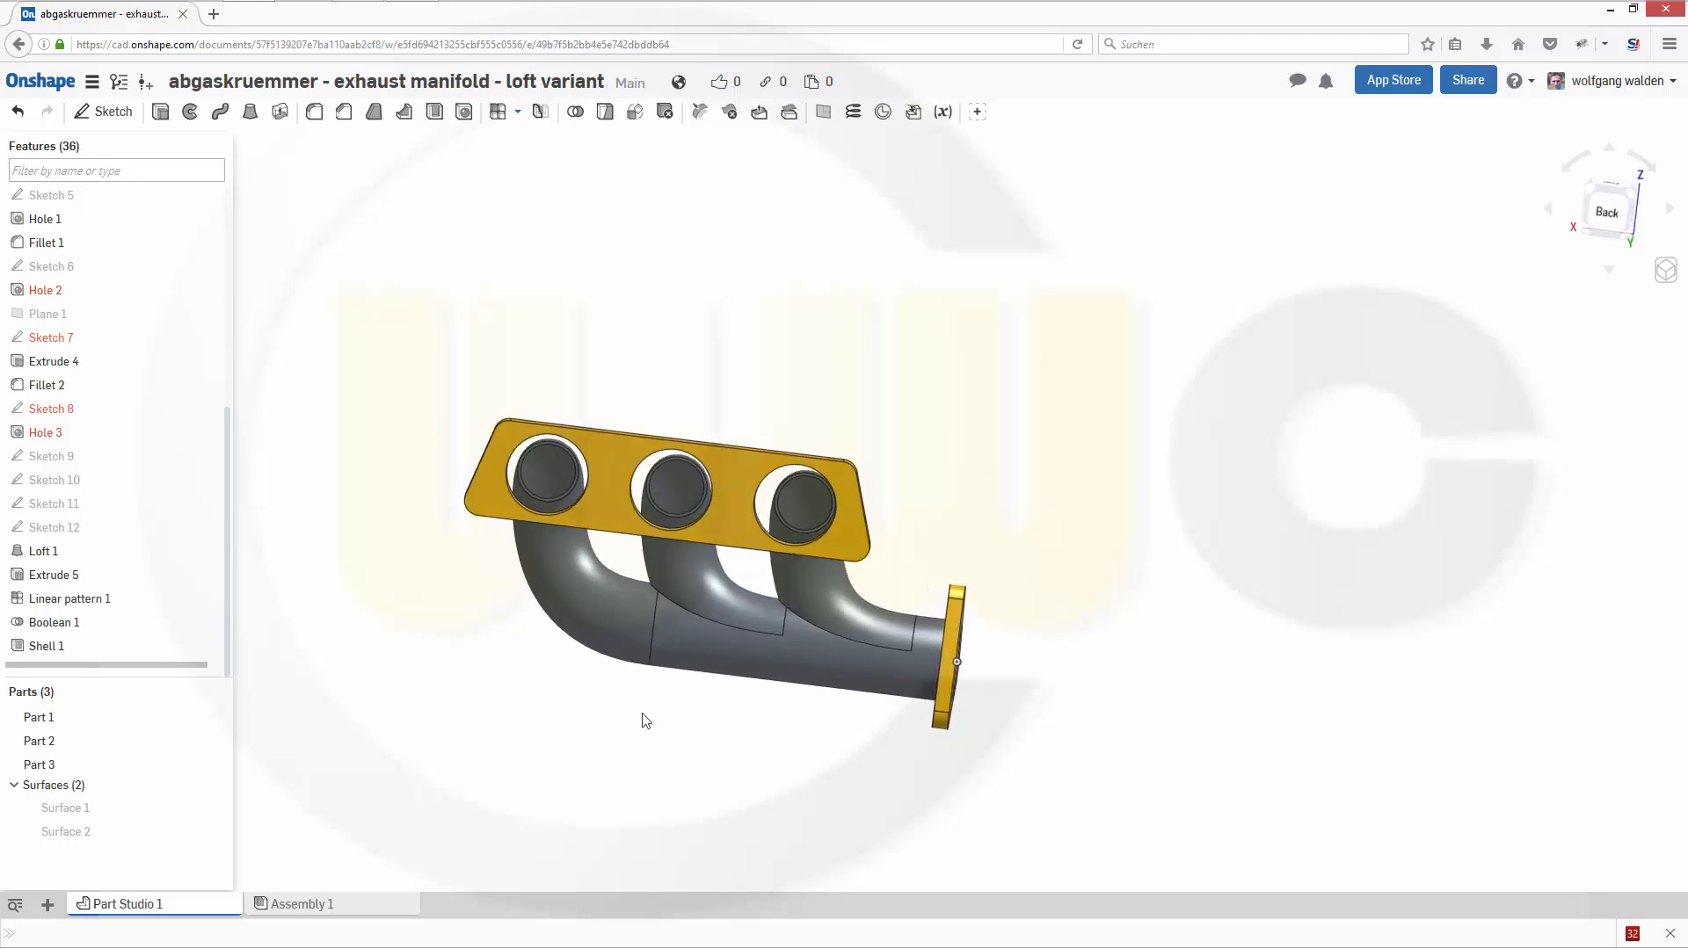
{"action": "right_click_drag", "start_coordinate": [645, 721], "coordinate": [264, 682]}
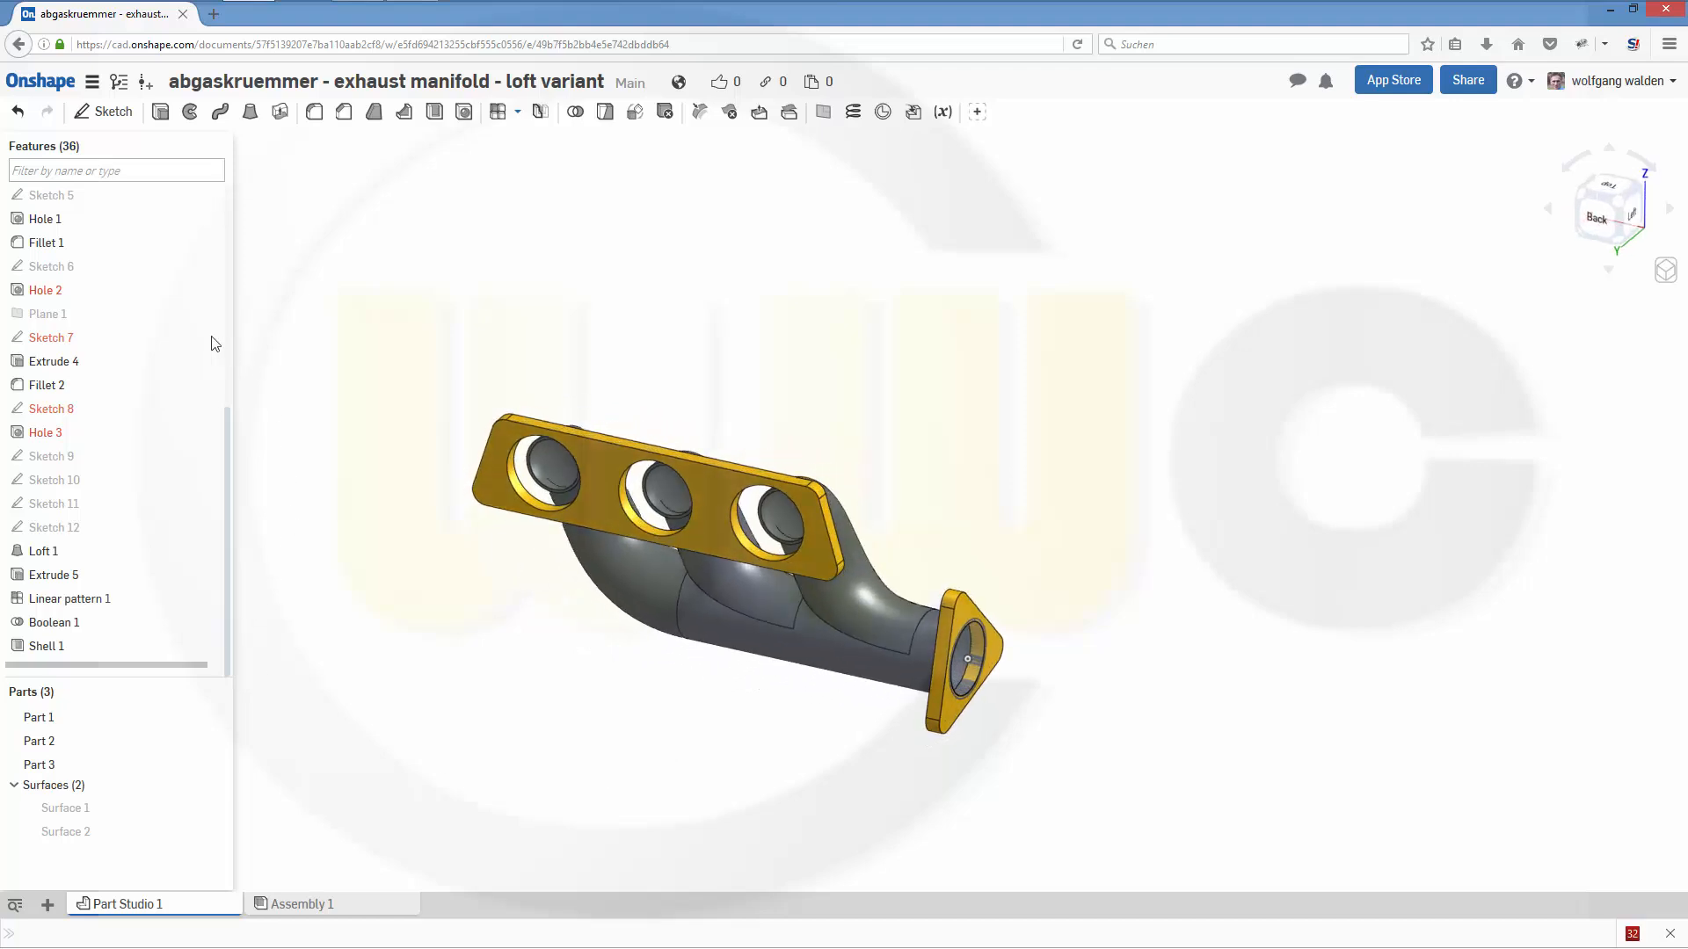
- Repair Hole 2 by choosing the triangular flange, Part 1, as the target in place of the missing body
{"action": "mouse_move", "coordinate": [57, 299]}
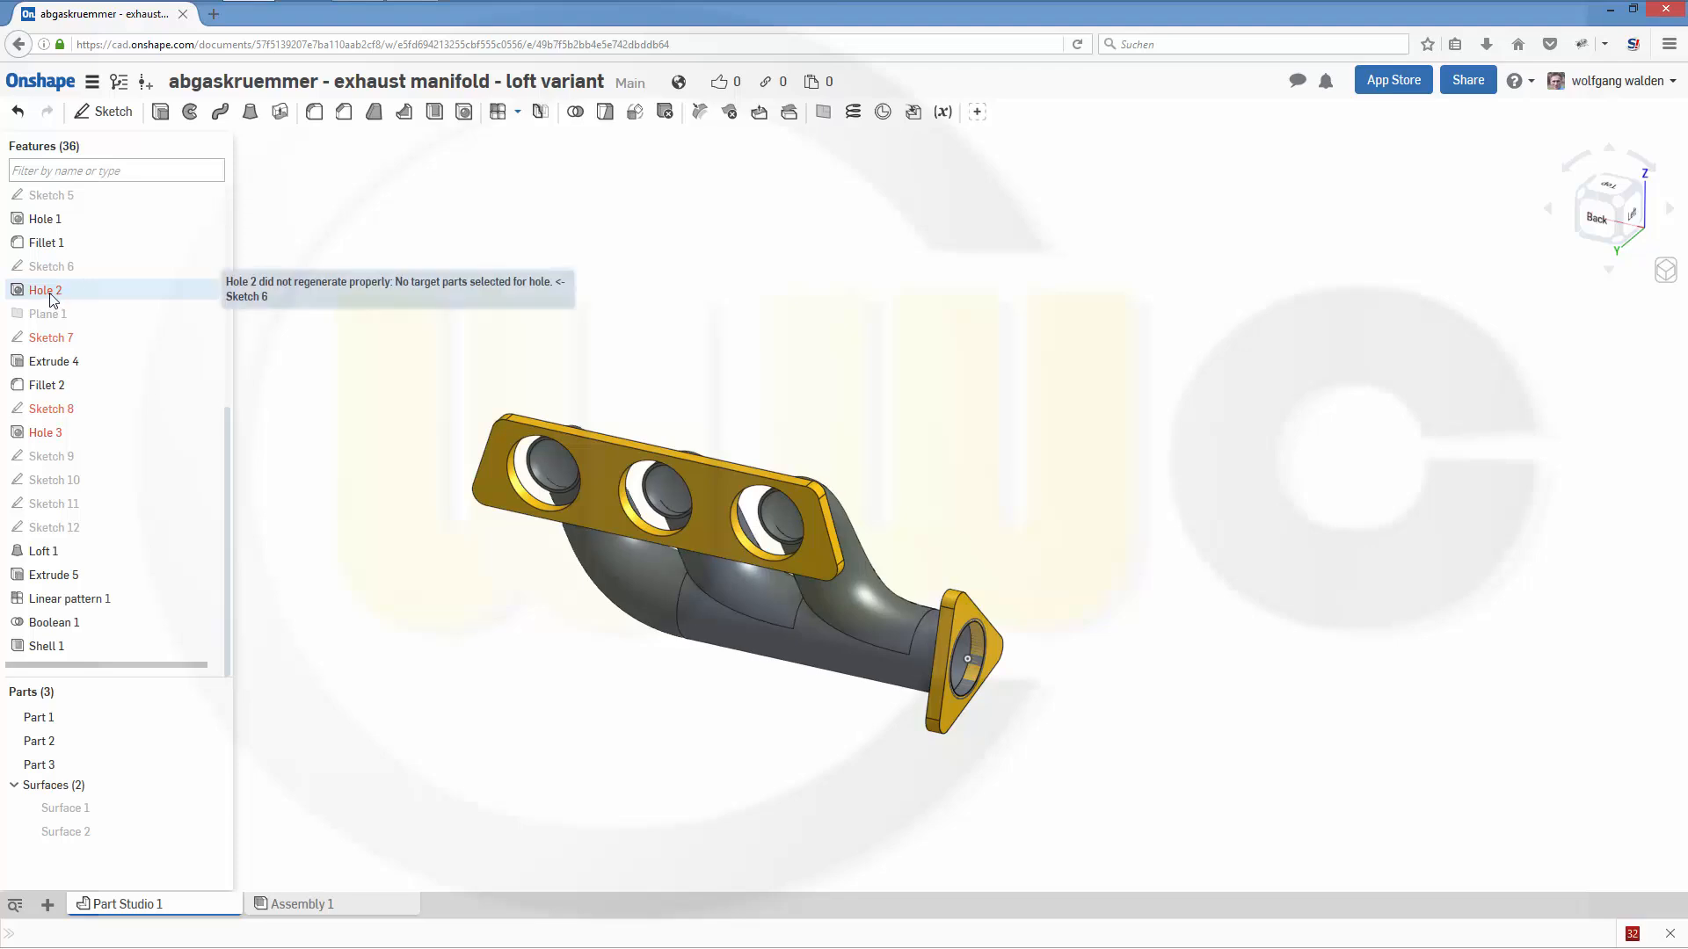
{"action": "left_click", "coordinate": [53, 263]}
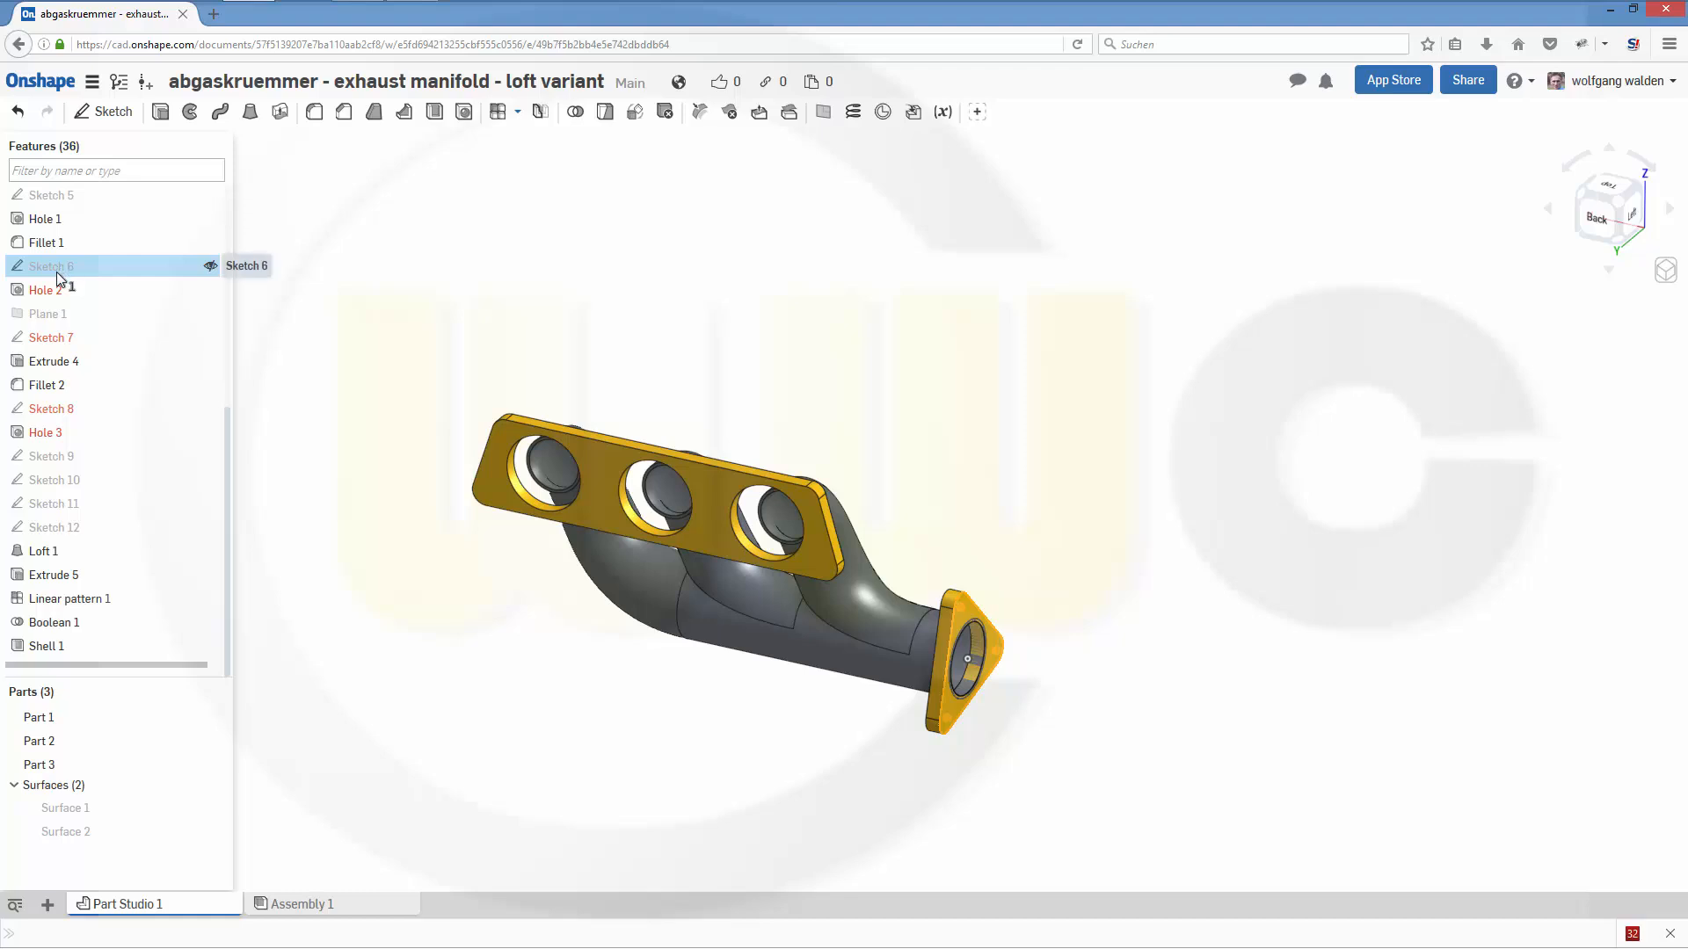
{"action": "mouse_move", "coordinate": [44, 297]}
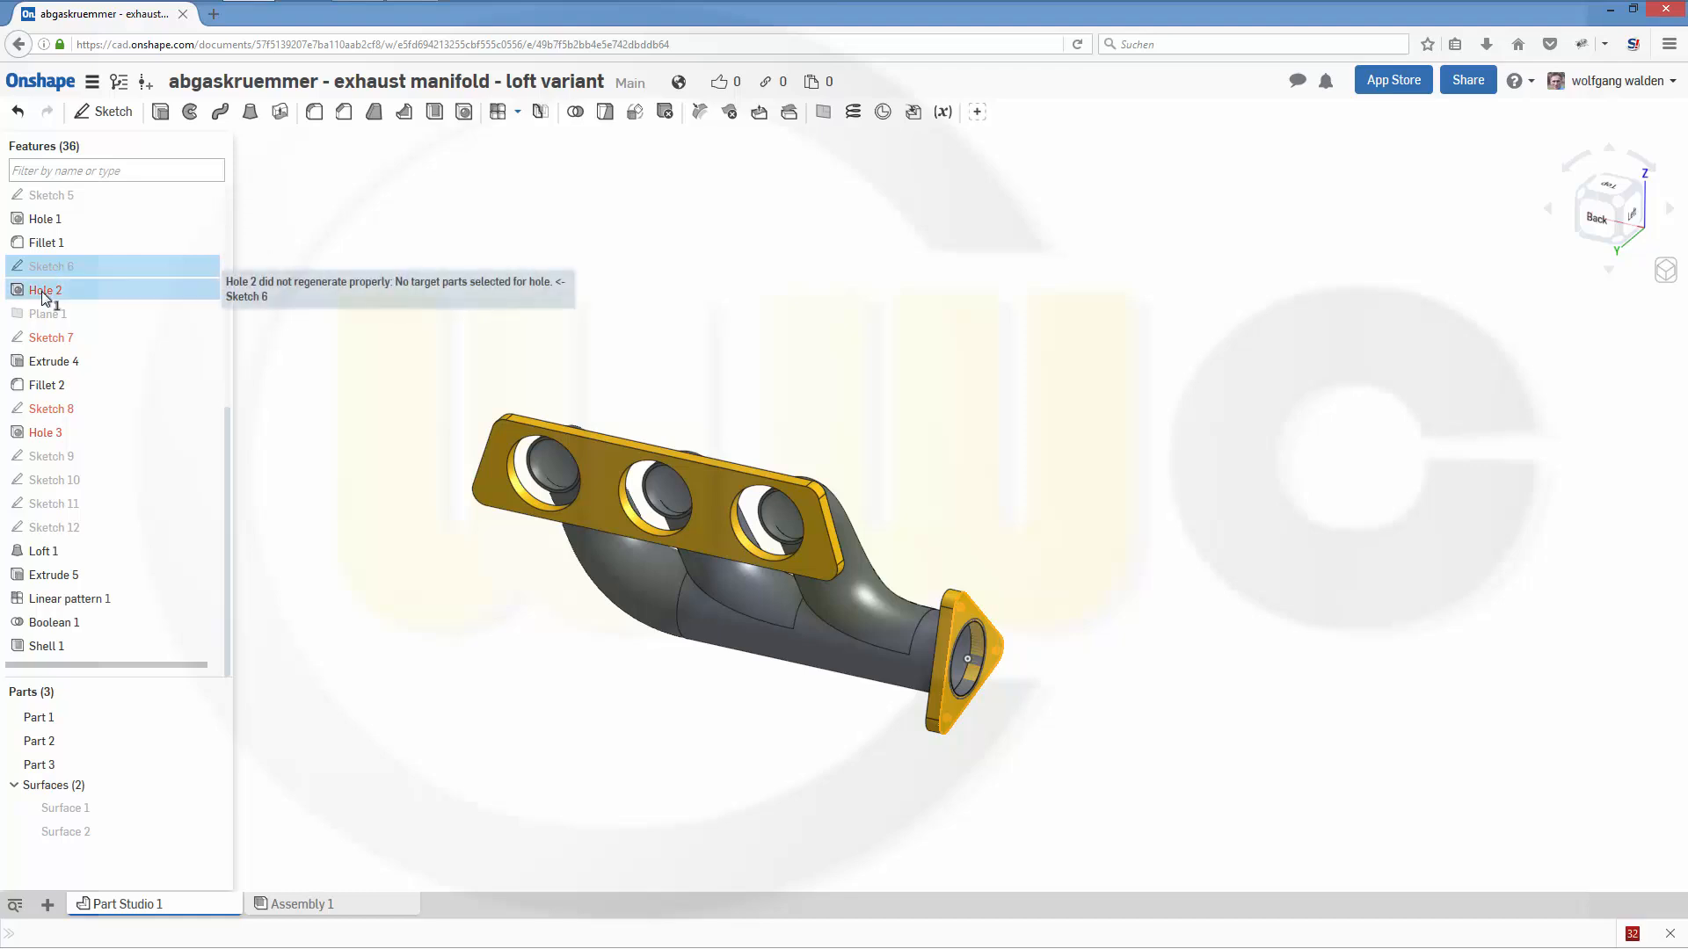
{"action": "right_click", "coordinate": [42, 298]}
{"action": "left_click", "coordinate": [37, 293]}
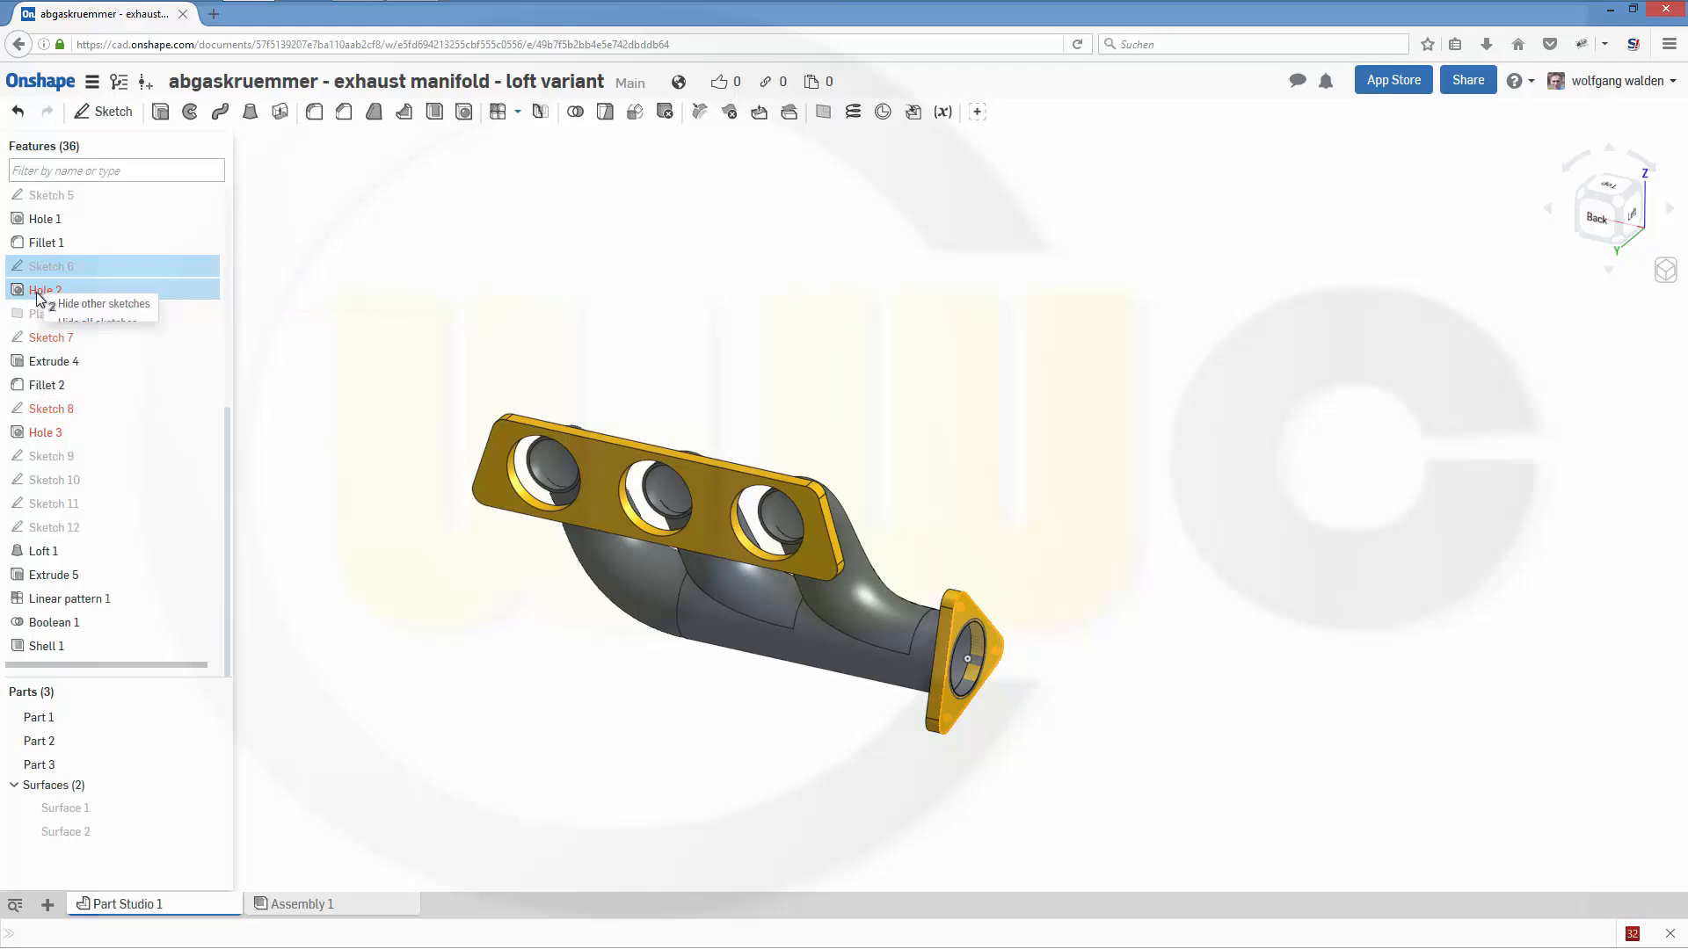
{"action": "double_click", "coordinate": [48, 296]}
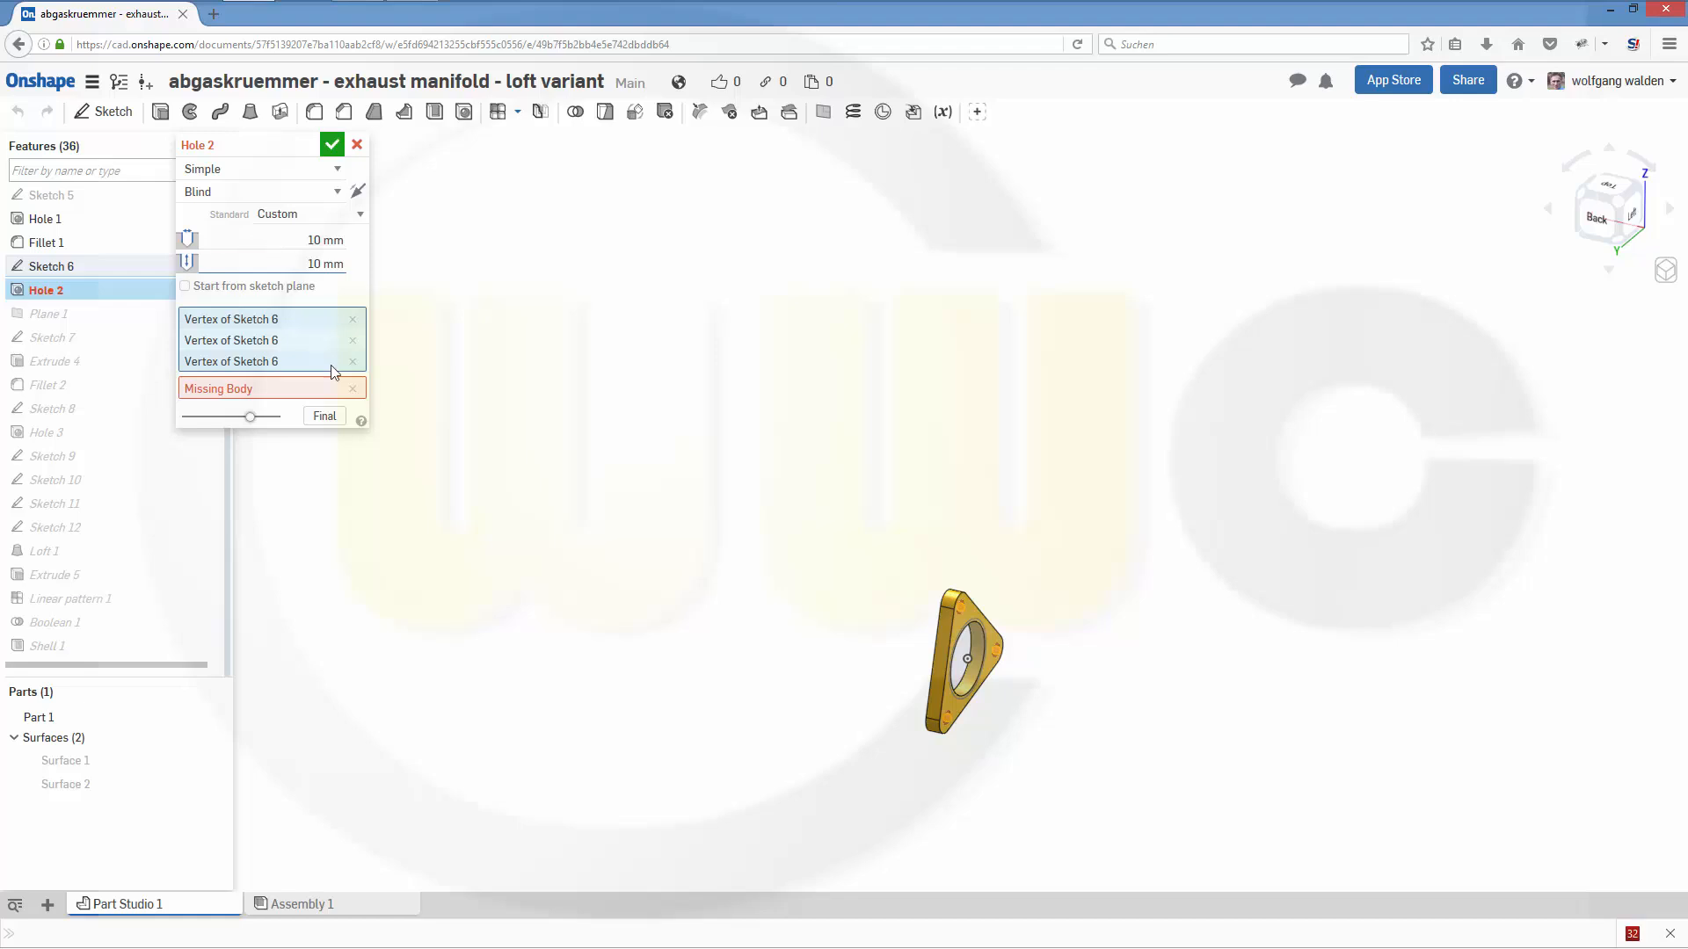
{"action": "left_click", "coordinate": [303, 390]}
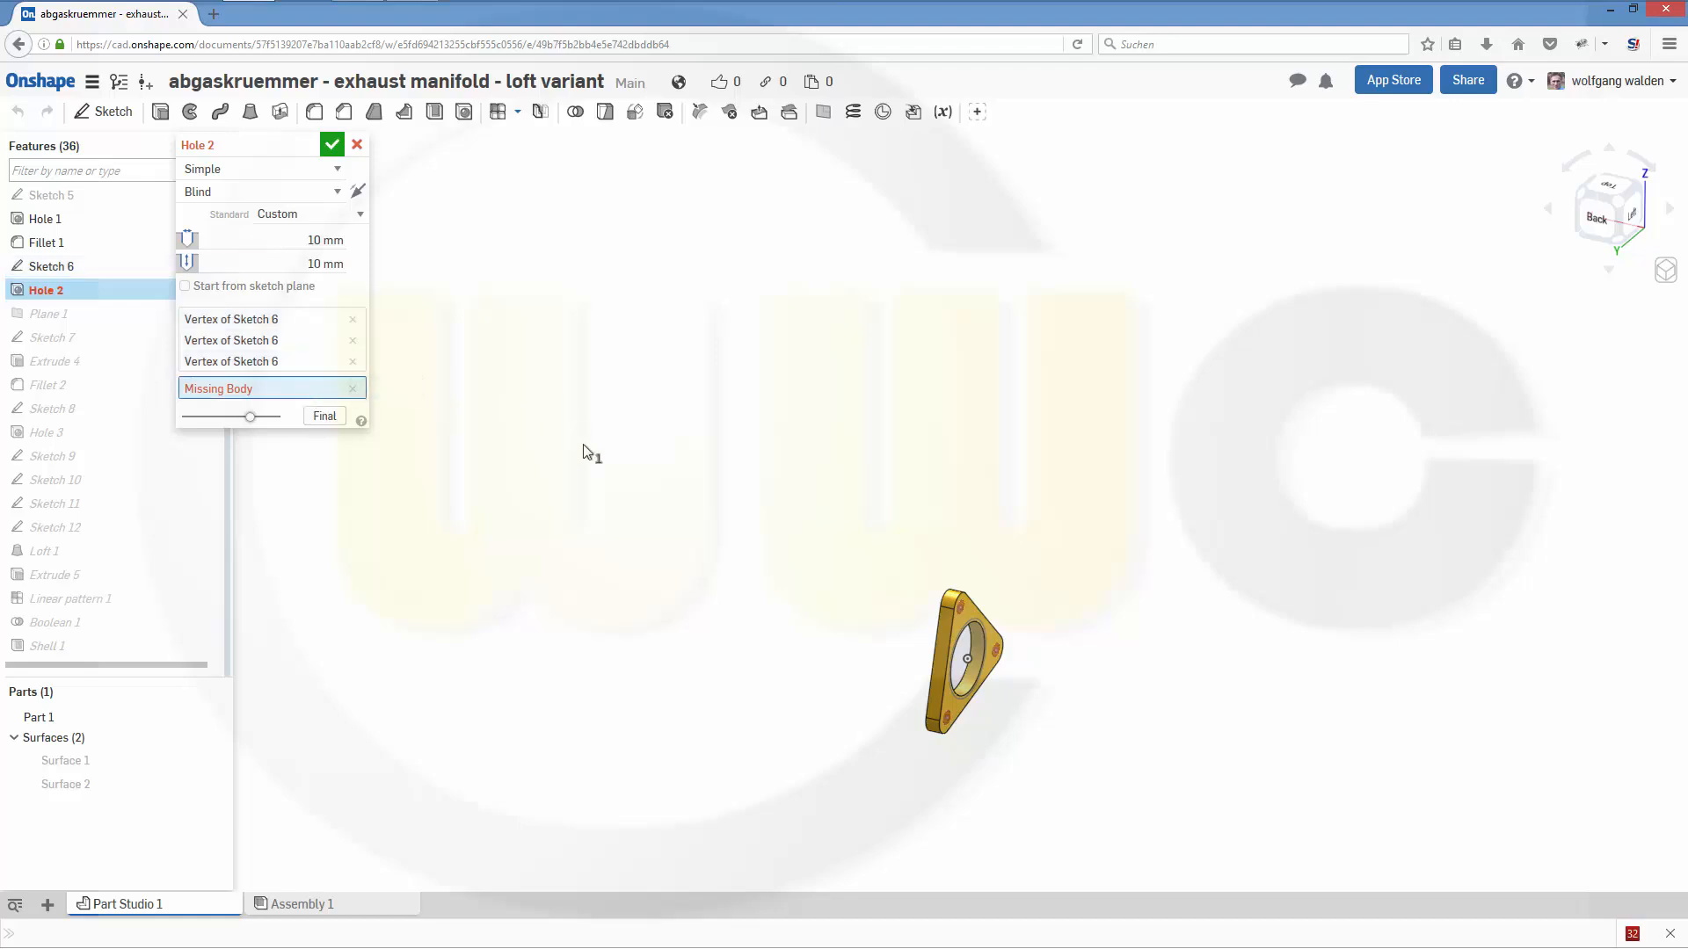
{"action": "right_click_drag", "start_coordinate": [607, 481], "coordinate": [555, 511]}
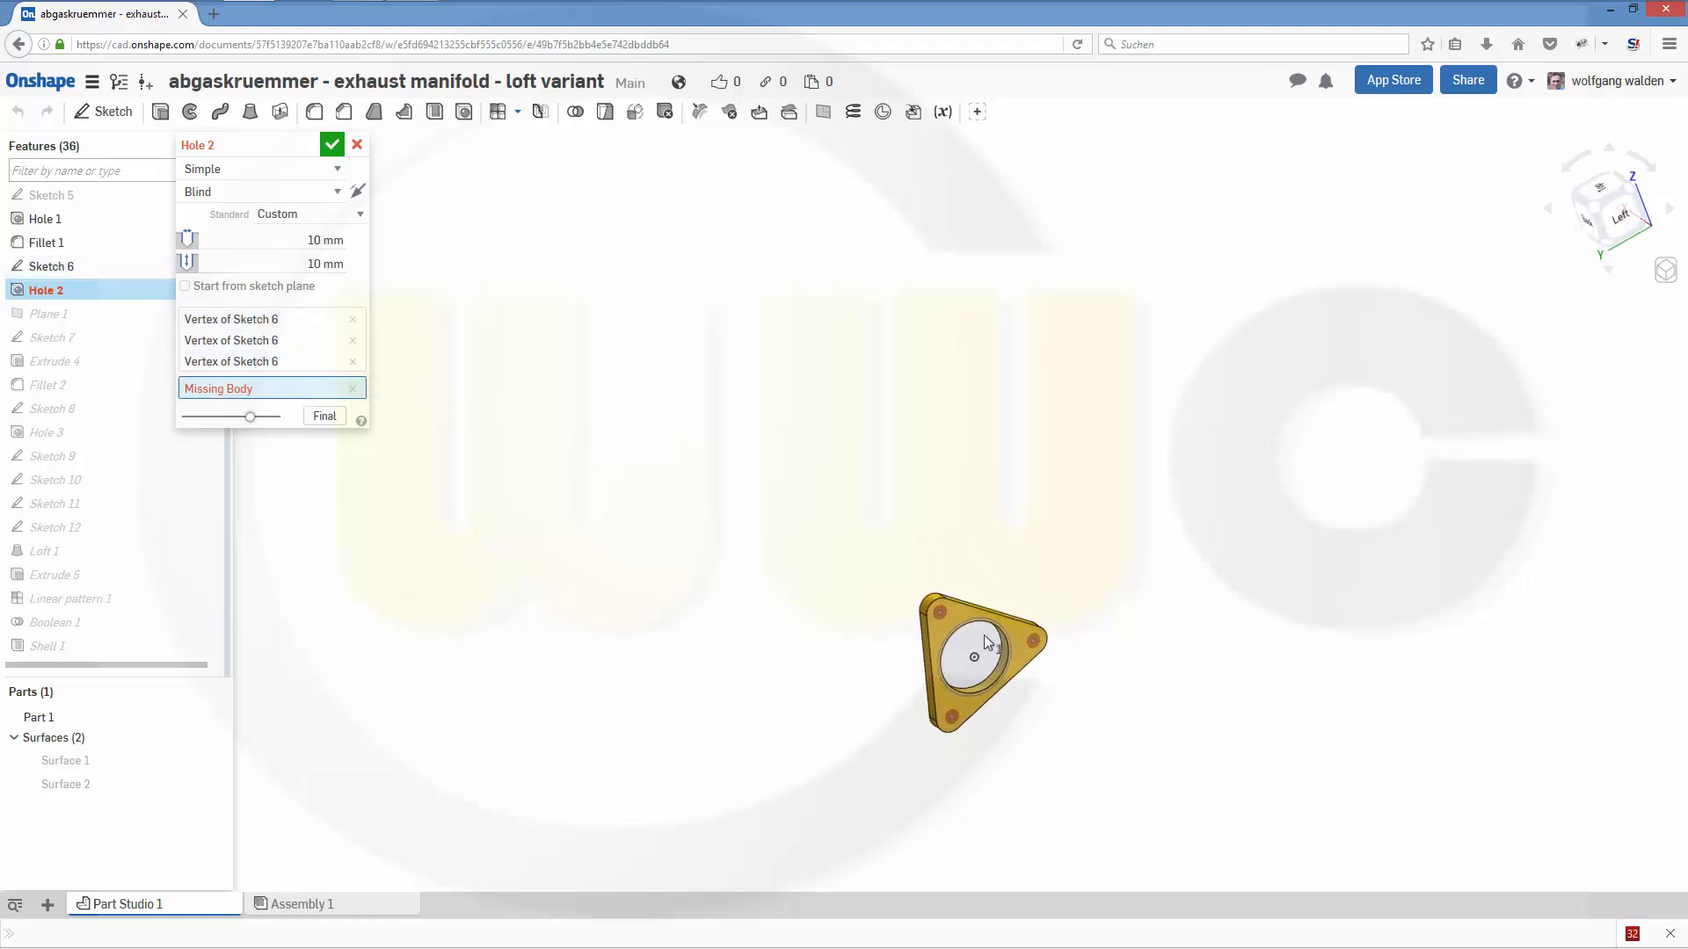
{"action": "left_click", "coordinate": [960, 616]}
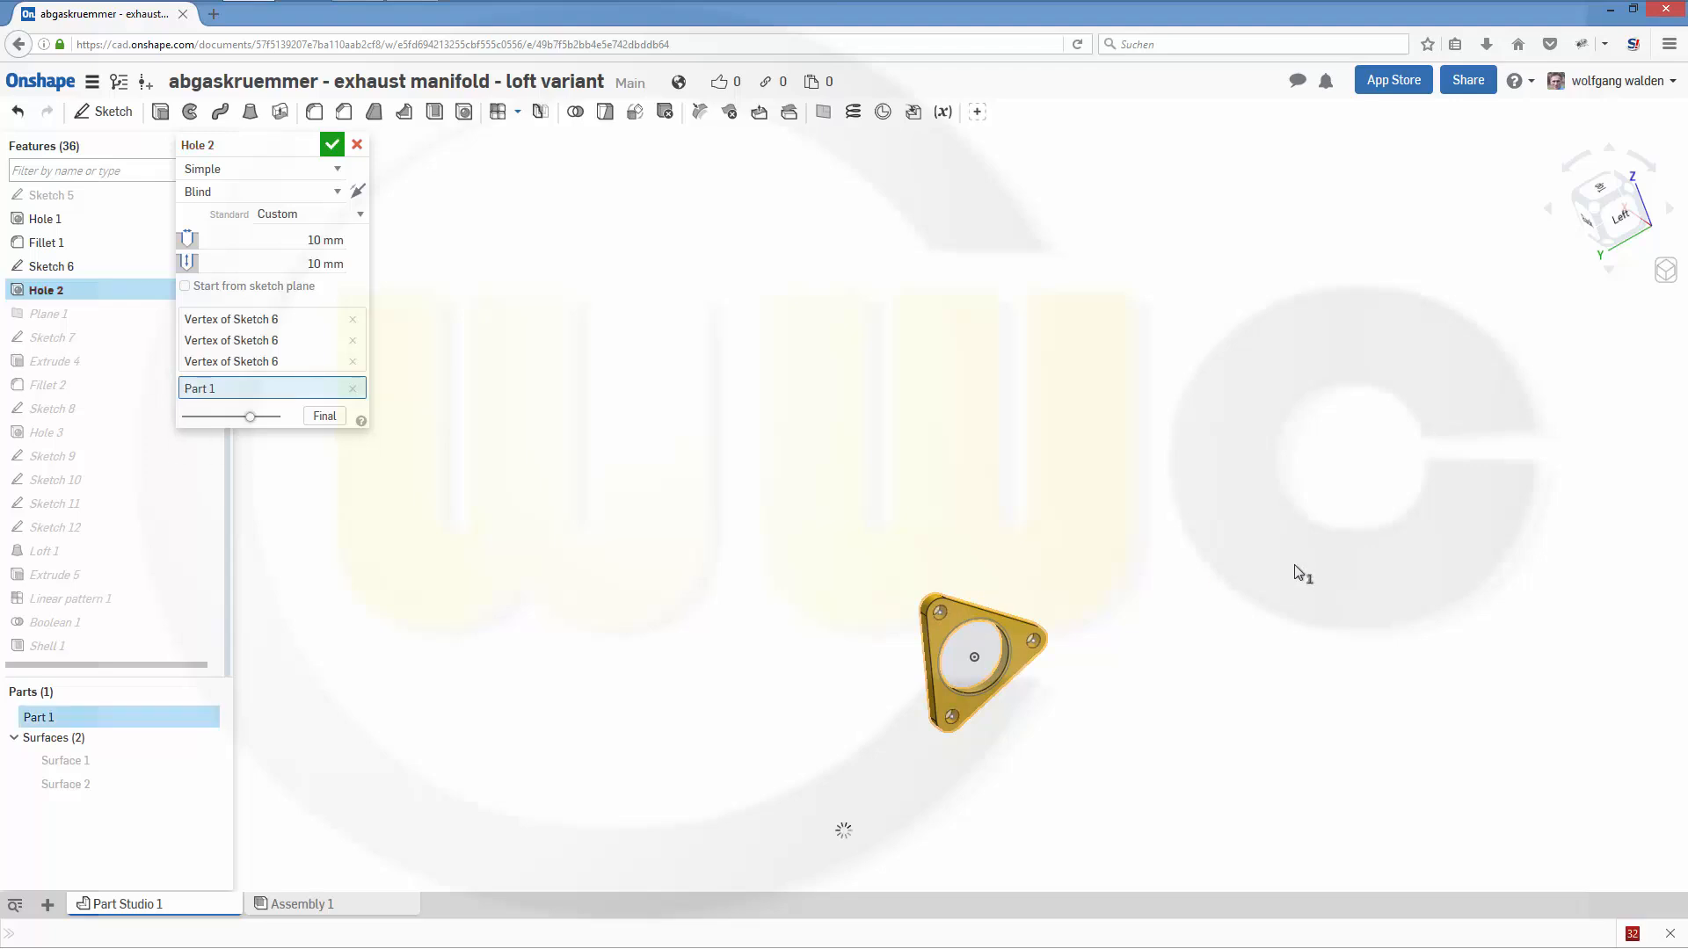
{"action": "left_click", "coordinate": [333, 145]}
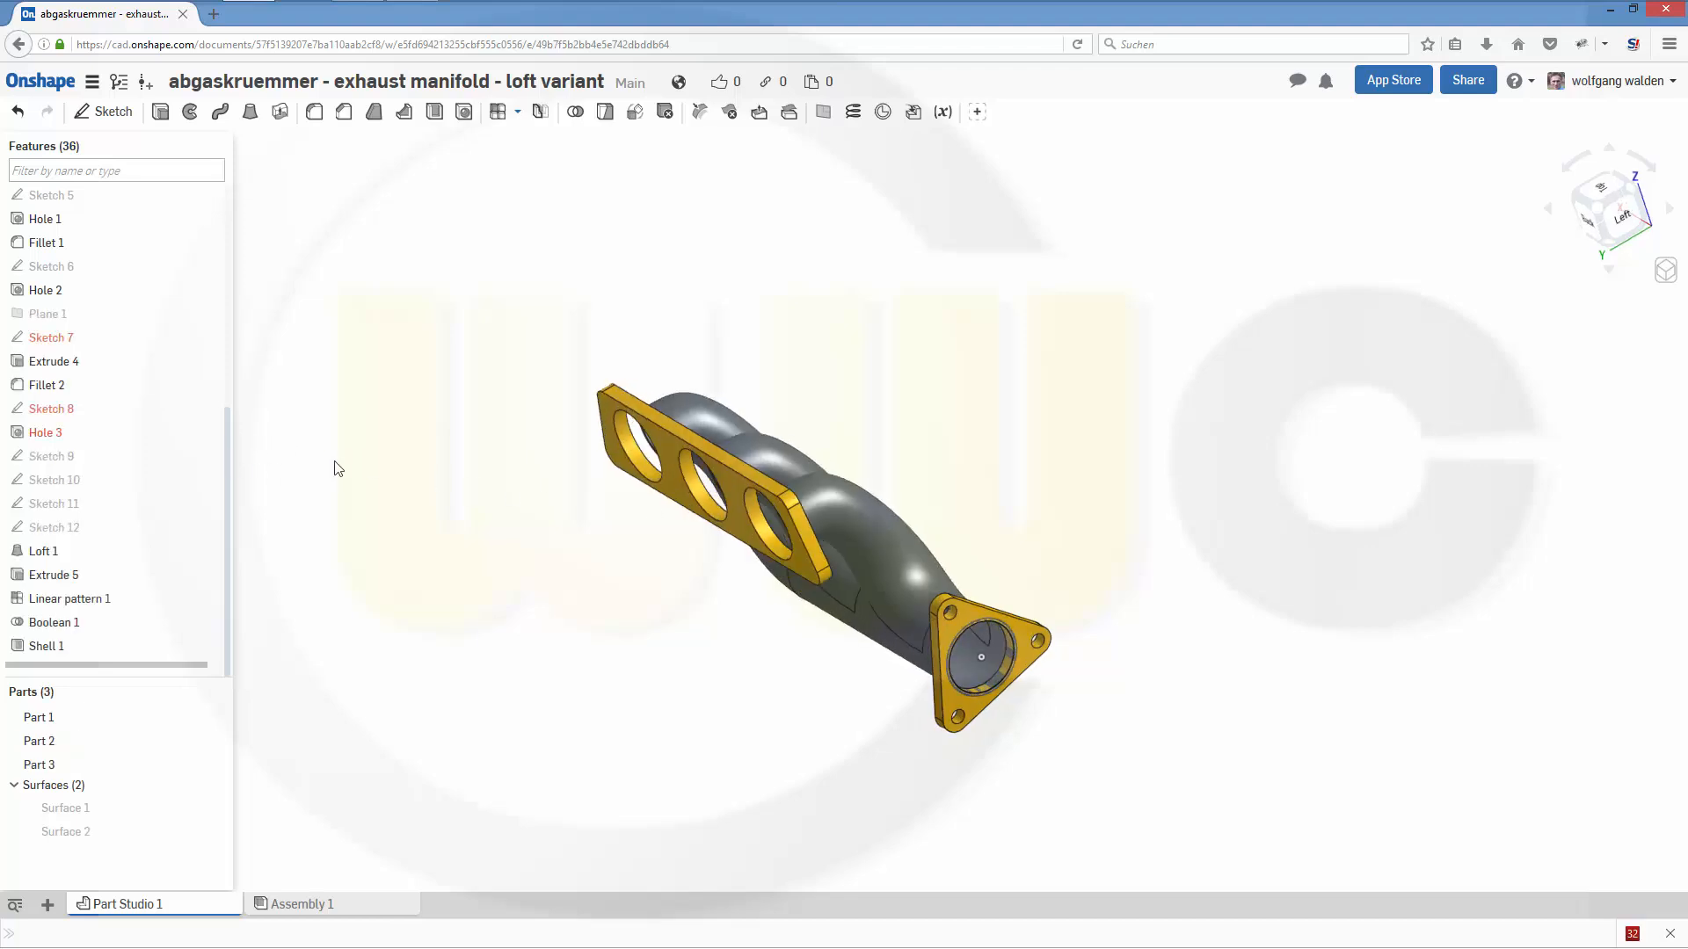
- Open Sketch 7, the three-hole flange profile, to check its missing external references, and close it
{"action": "right_click_drag", "start_coordinate": [335, 462], "coordinate": [346, 434]}
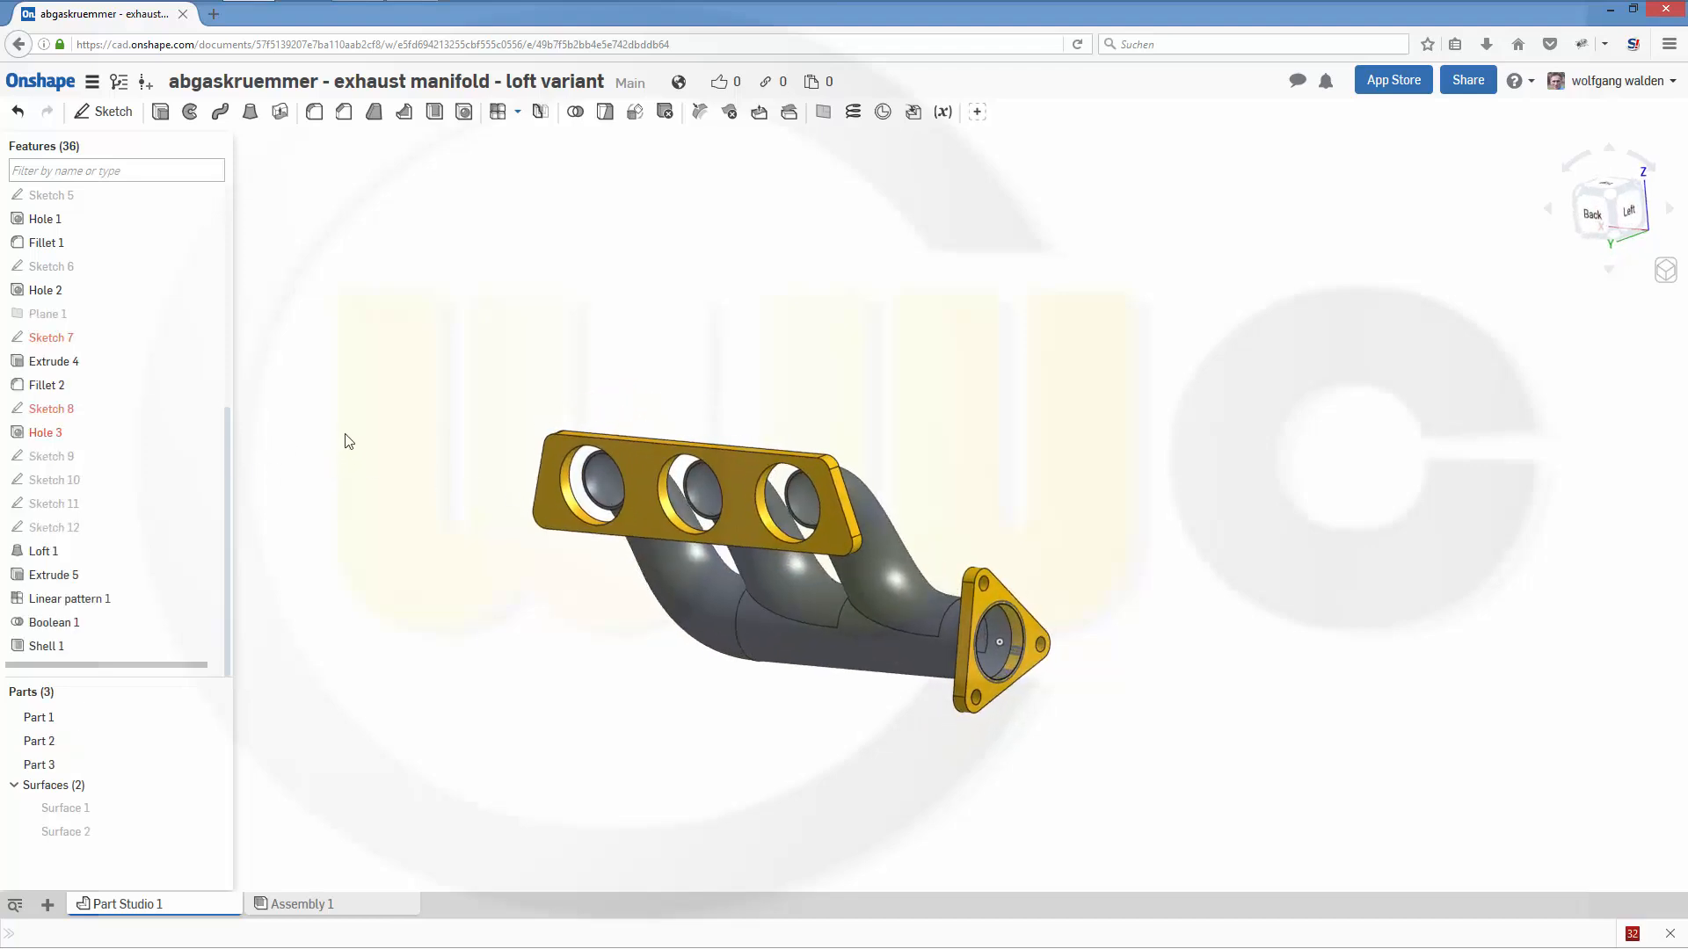
{"action": "mouse_move", "coordinate": [54, 338]}
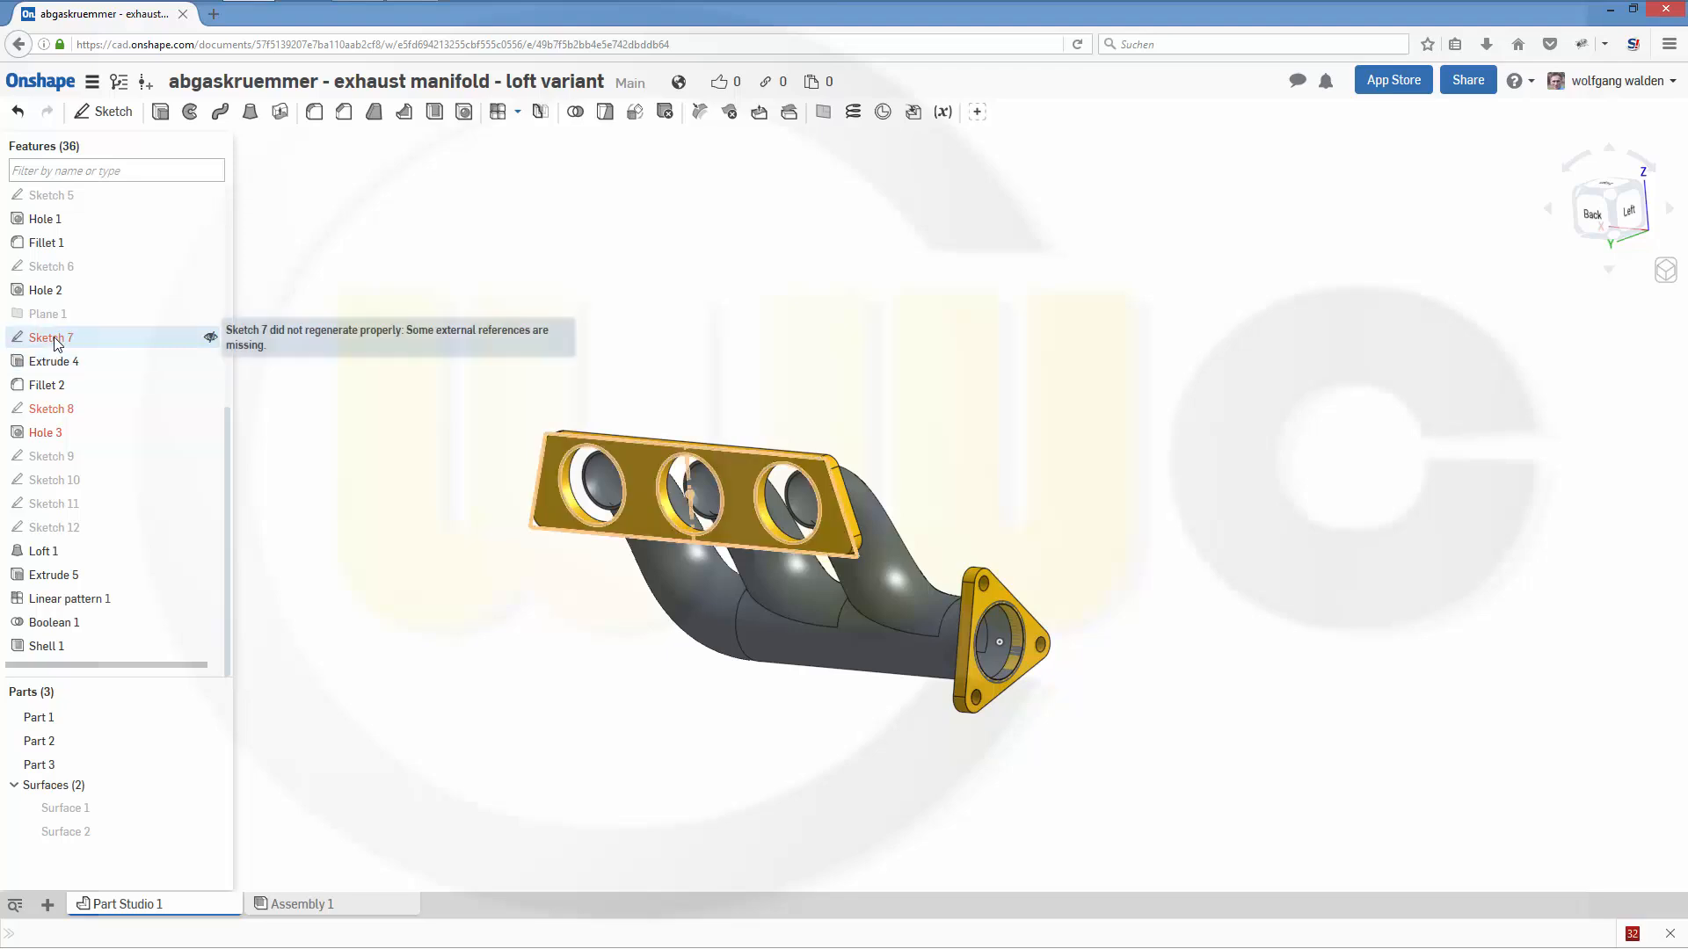
{"action": "double_click", "coordinate": [54, 340]}
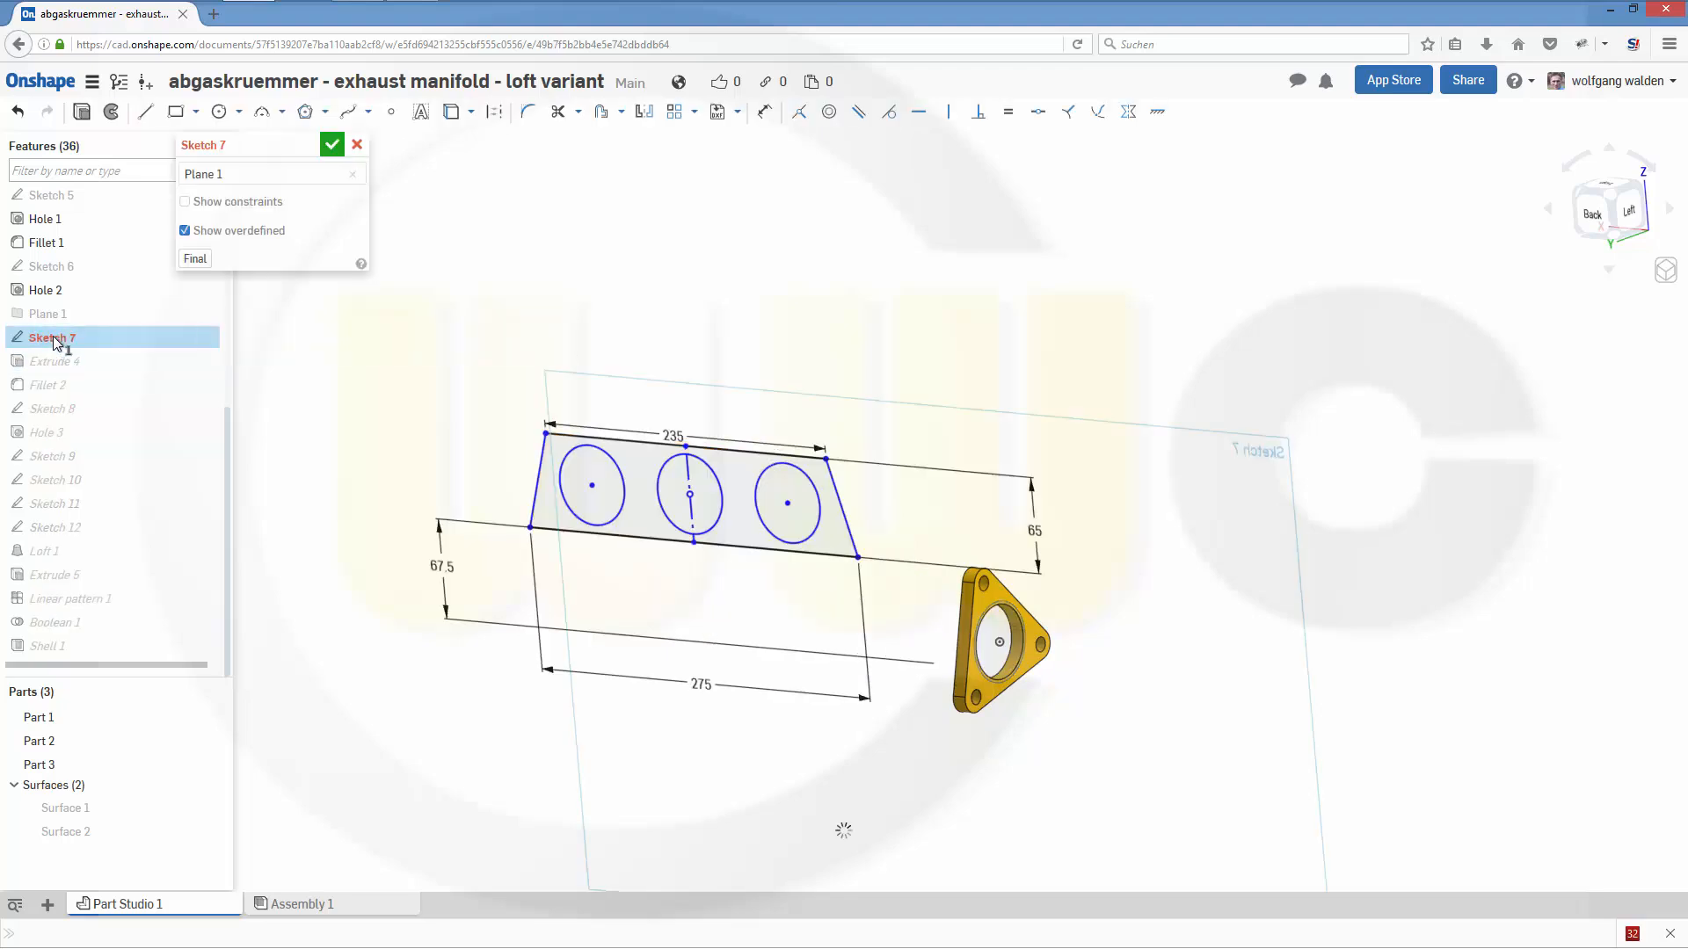
{"action": "mouse_move", "coordinate": [490, 564]}
{"action": "right_mouse_down"}
{"action": "mouse_move", "coordinate": [679, 690]}
{"action": "mouse_move", "coordinate": [701, 670]}
{"action": "mouse_move", "coordinate": [750, 685]}
{"action": "mouse_move", "coordinate": [700, 694]}
{"action": "mouse_move", "coordinate": [742, 387]}
{"action": "mouse_move", "coordinate": [725, 342]}
{"action": "right_mouse_up"}
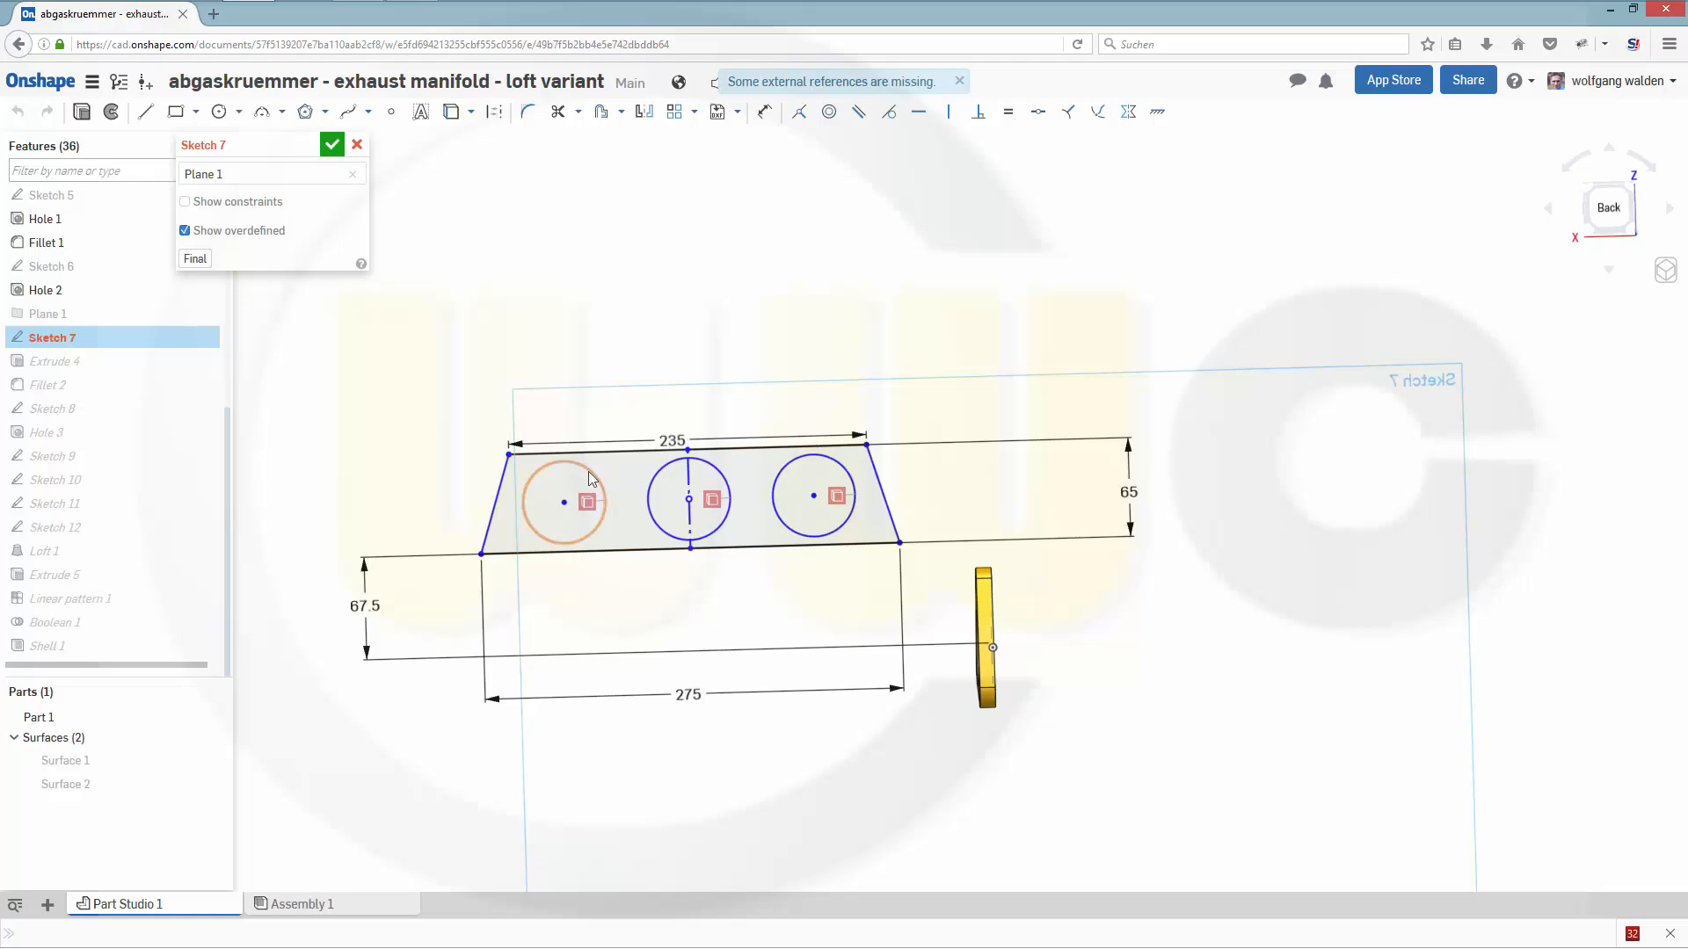
{"action": "left_click", "coordinate": [331, 146]}
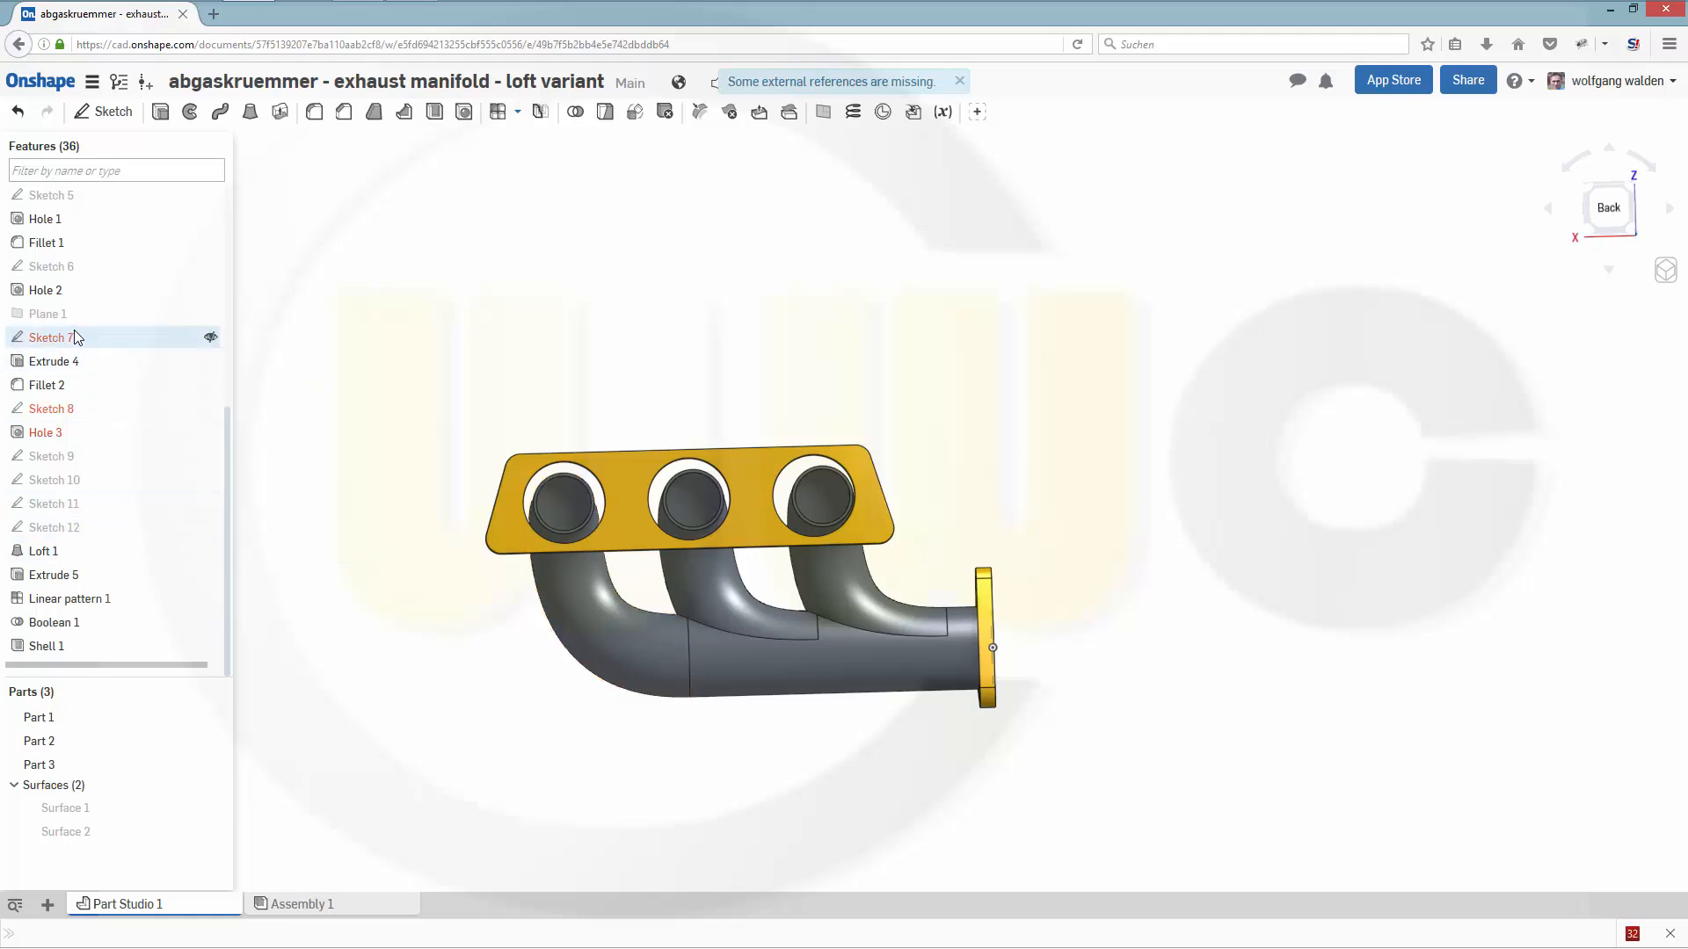
- Move Sketch 9 through Sketch 12 and Loft 1 ahead of Sketch 7 in the feature order
{"action": "mouse_move", "coordinate": [58, 340]}
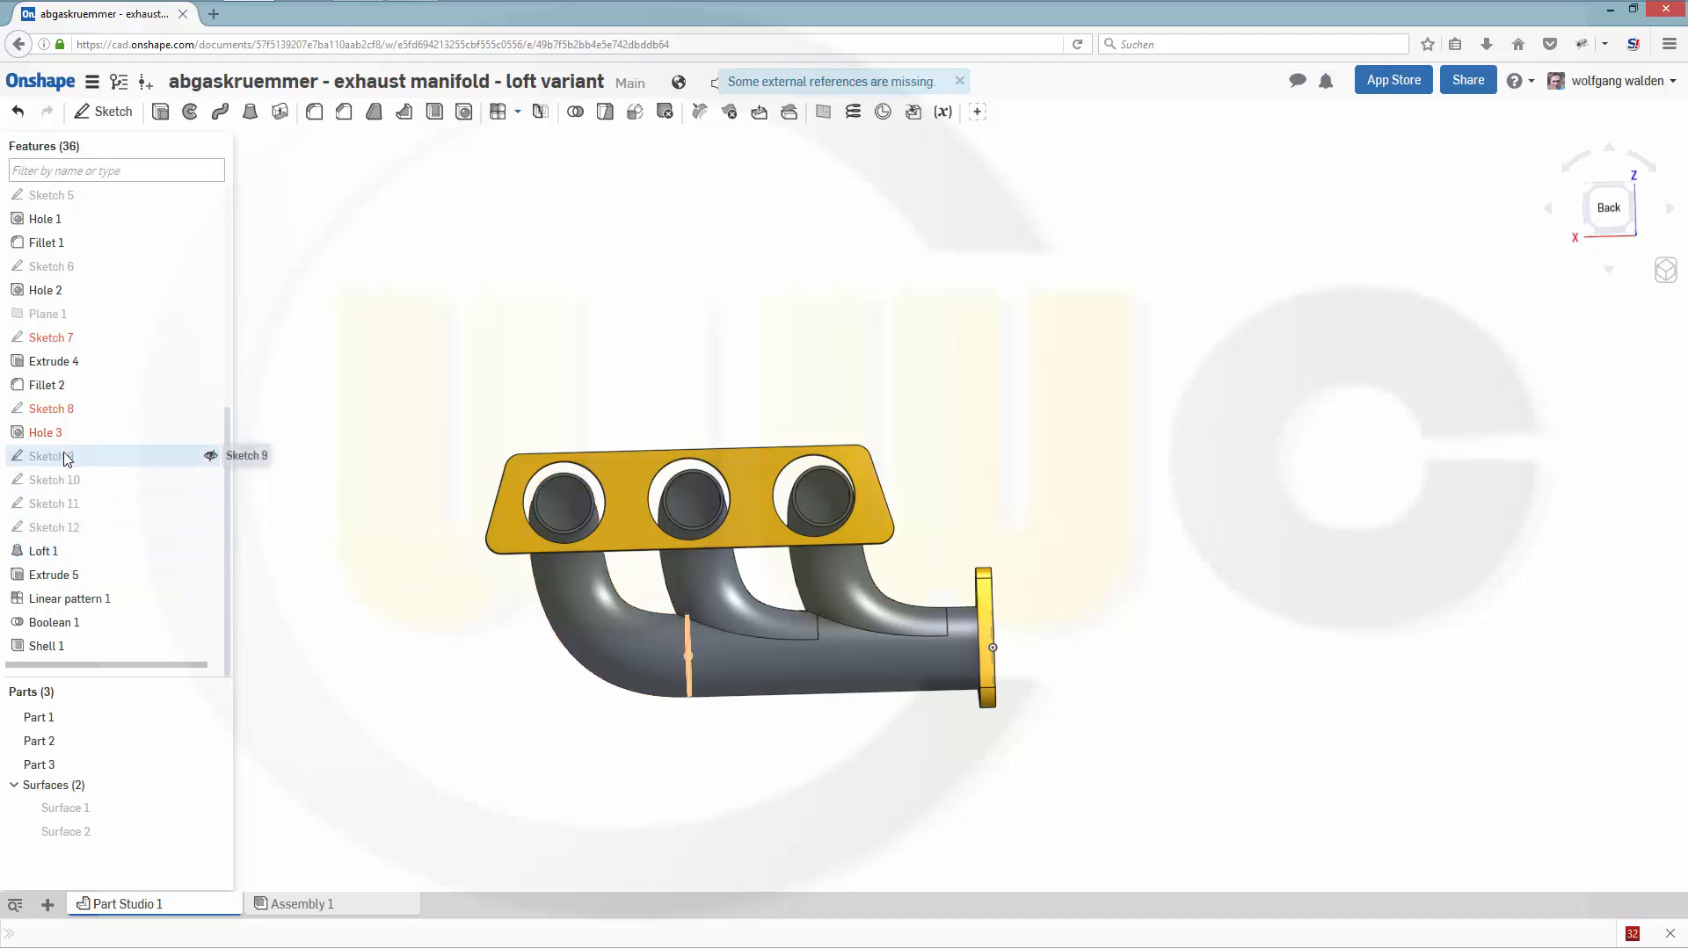
{"action": "left_click", "coordinate": [61, 646]}
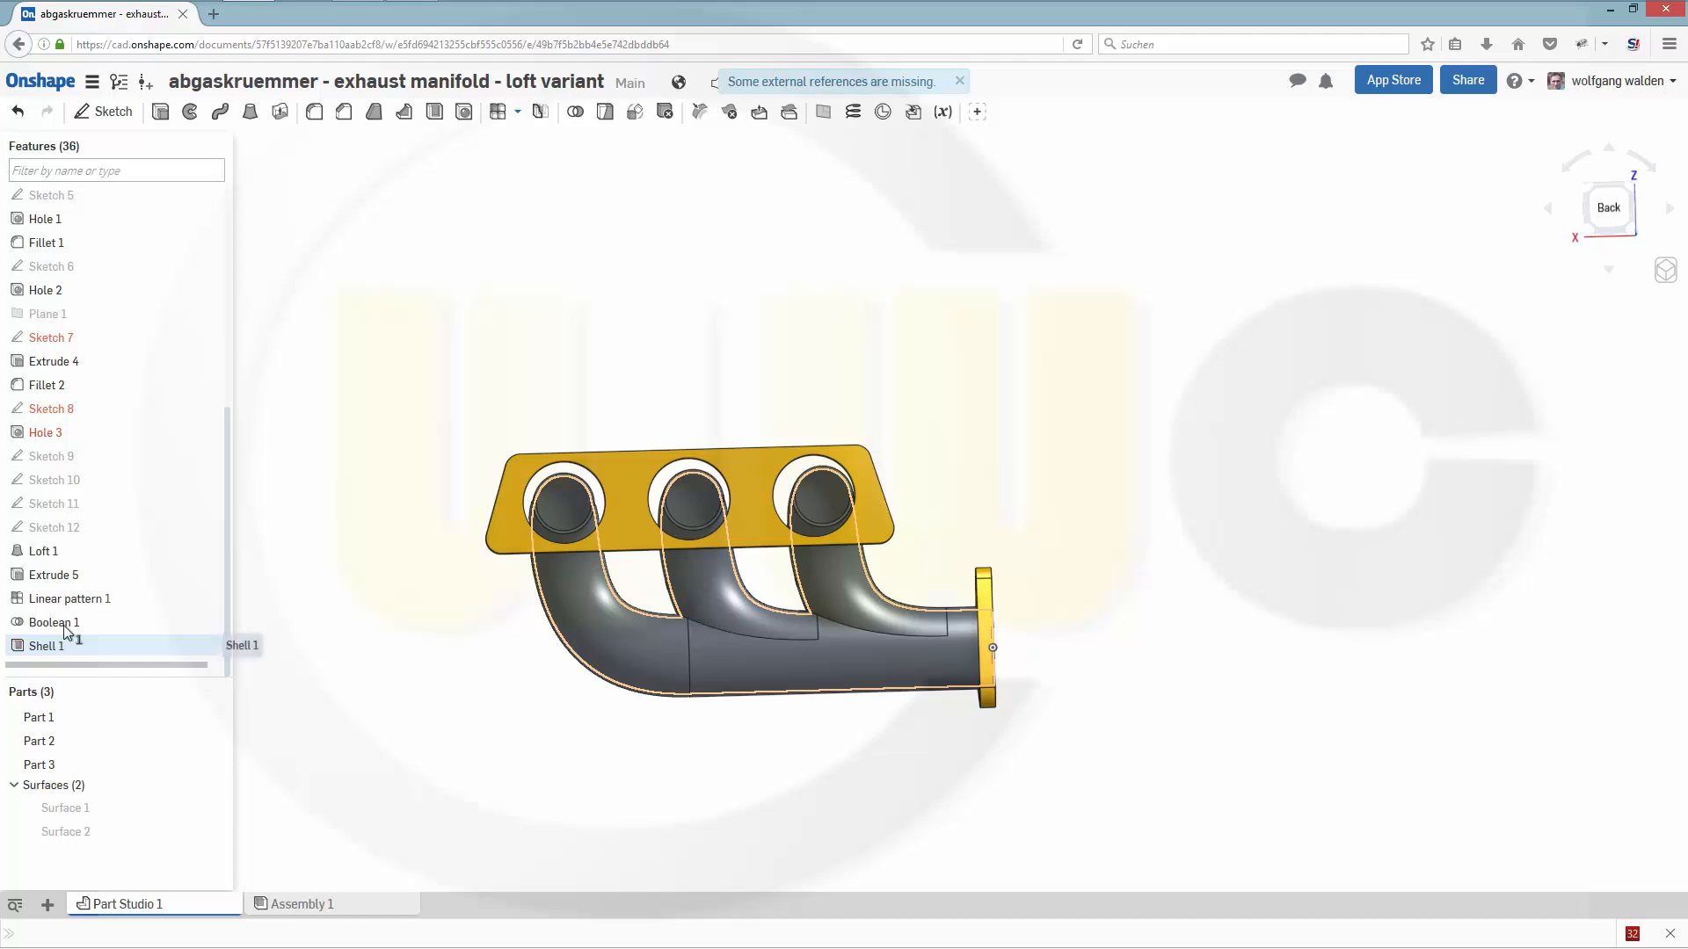
{"action": "left_click", "coordinate": [63, 456], "text": "shift"}
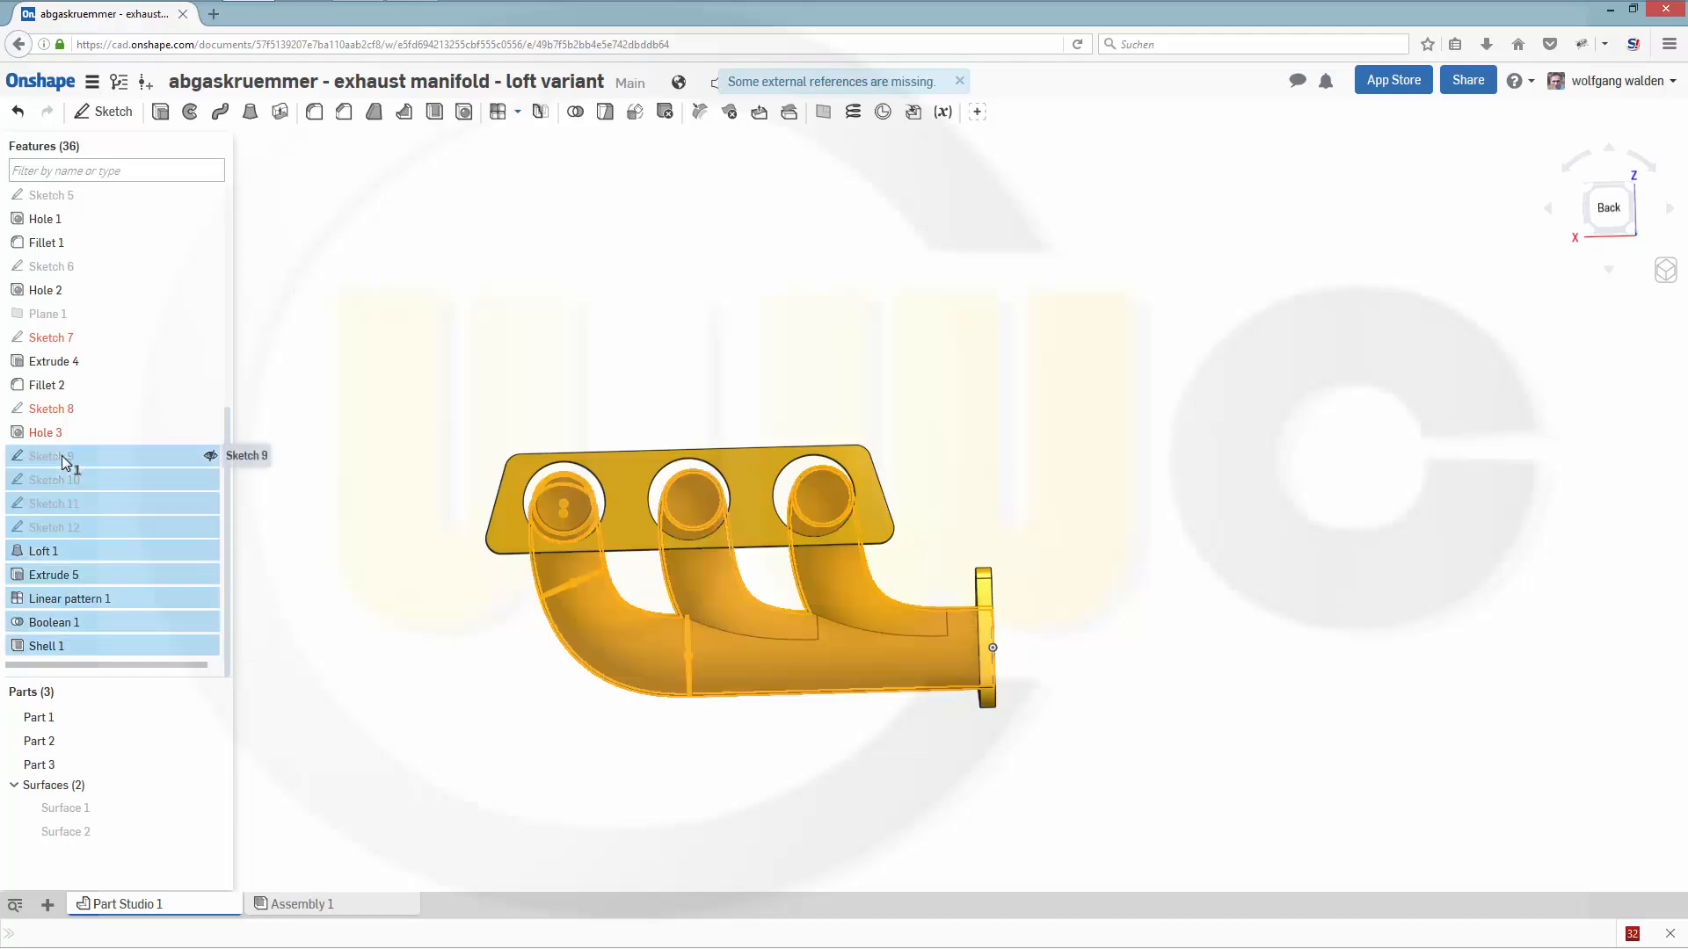
{"action": "mouse_move", "coordinate": [63, 461]}
{"action": "left_mouse_down"}
{"action": "mouse_move", "coordinate": [170, 320]}
{"action": "mouse_move", "coordinate": [158, 433]}
{"action": "mouse_move", "coordinate": [122, 462]}
{"action": "mouse_move", "coordinate": [139, 343]}
{"action": "mouse_move", "coordinate": [142, 439]}
{"action": "mouse_move", "coordinate": [121, 395]}
{"action": "mouse_move", "coordinate": [109, 508]}
{"action": "left_mouse_up"}
{"action": "left_click_drag", "start_coordinate": [121, 370], "coordinate": [145, 406]}
{"action": "mouse_move", "coordinate": [111, 530]}
{"action": "left_mouse_down"}
{"action": "mouse_move", "coordinate": [128, 399]}
{"action": "mouse_move", "coordinate": [139, 413]}
{"action": "left_mouse_up"}
{"action": "mouse_move", "coordinate": [145, 545]}
{"action": "left_mouse_down"}
{"action": "mouse_move", "coordinate": [120, 560]}
{"action": "mouse_move", "coordinate": [130, 432]}
{"action": "left_mouse_up"}
{"action": "left_click_drag", "start_coordinate": [116, 569], "coordinate": [123, 454]}
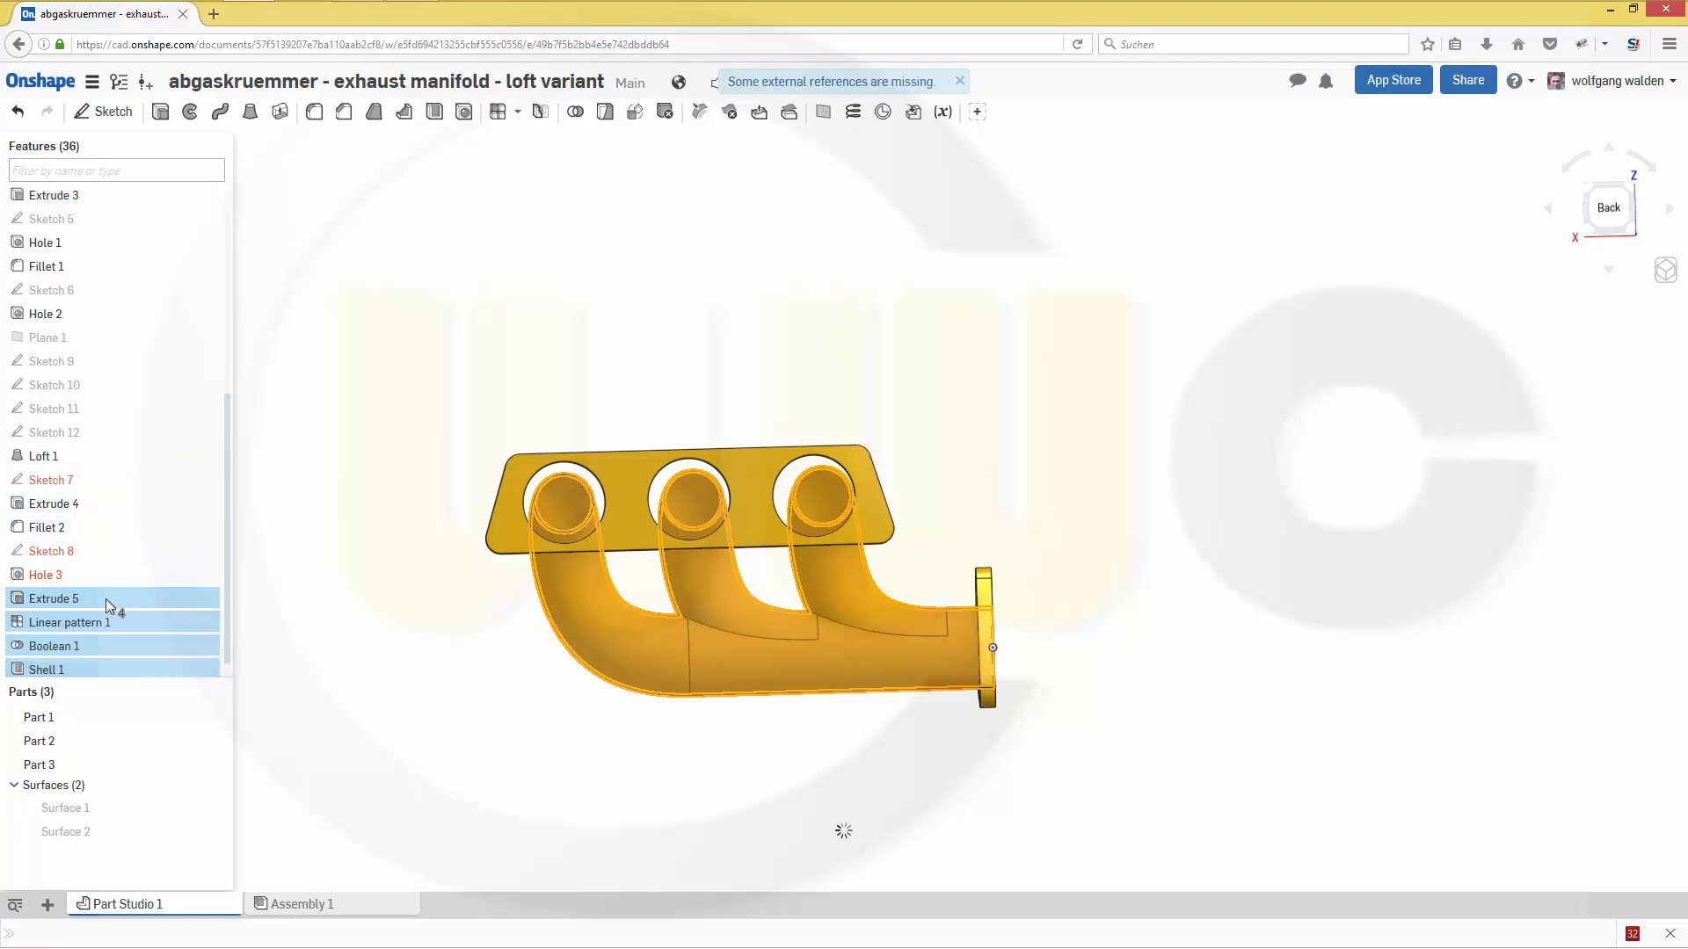
- Reorder Extrude 5, Linear pattern 1, Boolean 1 and Shell 1 to follow Loft 1, ahead of Sketch 7
{"action": "mouse_move", "coordinate": [105, 599]}
{"action": "left_mouse_down"}
{"action": "mouse_move", "coordinate": [114, 467]}
{"action": "mouse_move", "coordinate": [139, 514]}
{"action": "left_mouse_up"}
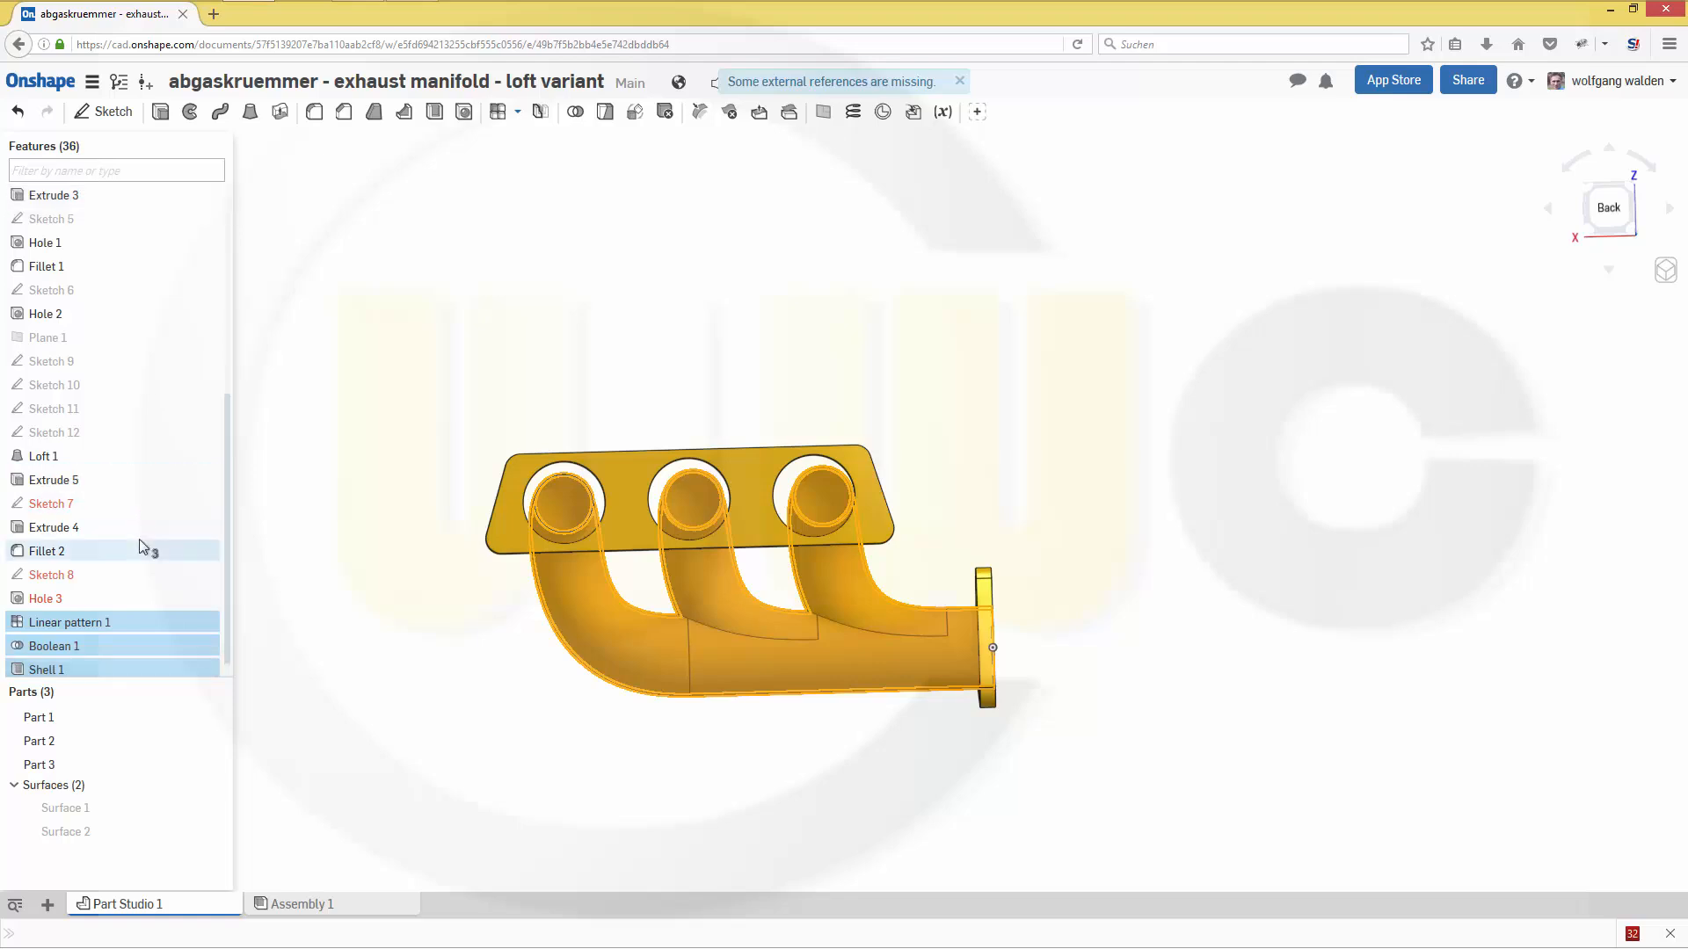
{"action": "left_click_drag", "start_coordinate": [125, 622], "coordinate": [146, 504]}
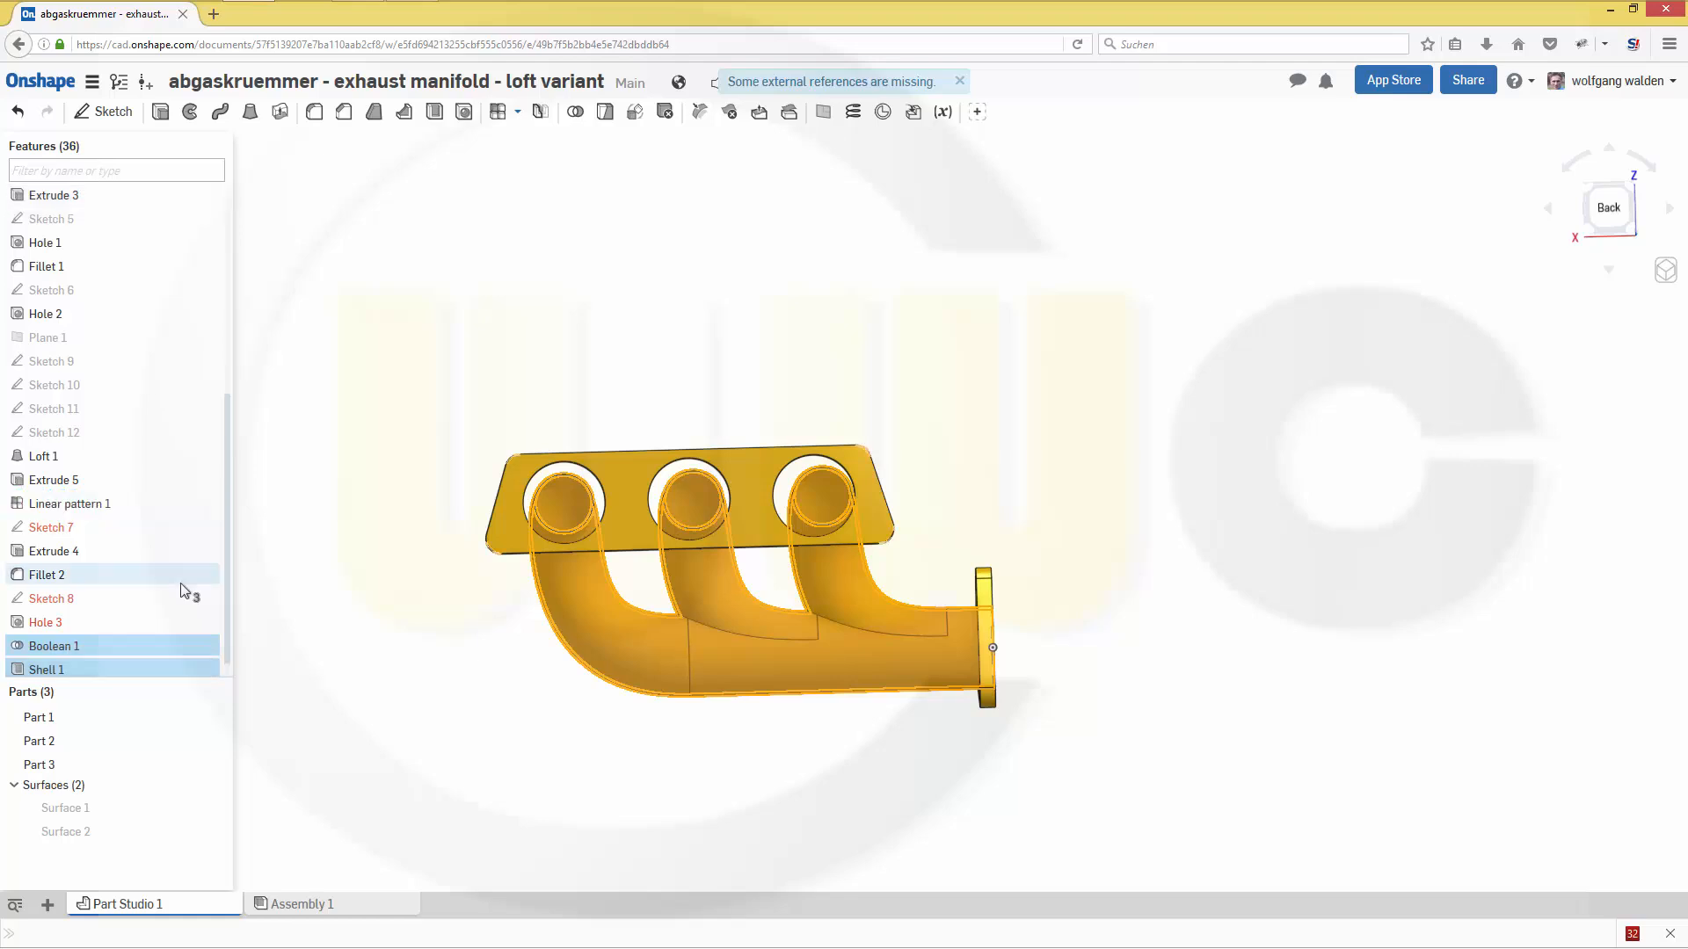
{"action": "left_click_drag", "start_coordinate": [133, 647], "coordinate": [156, 531]}
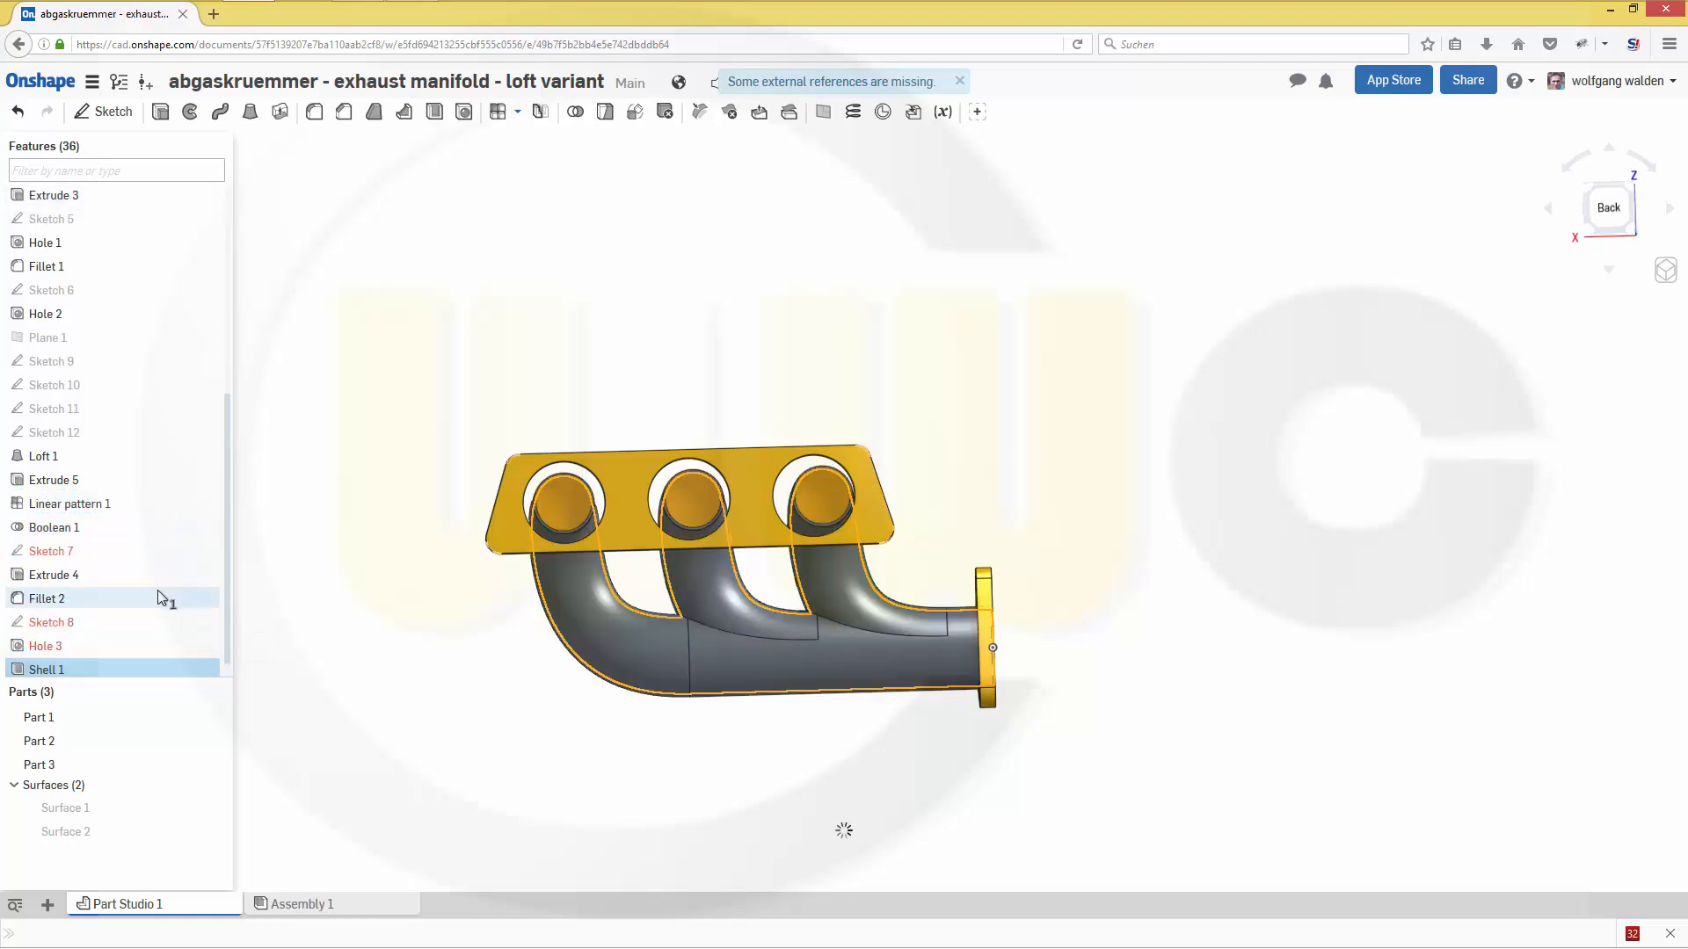
{"action": "left_click_drag", "start_coordinate": [116, 666], "coordinate": [122, 547]}
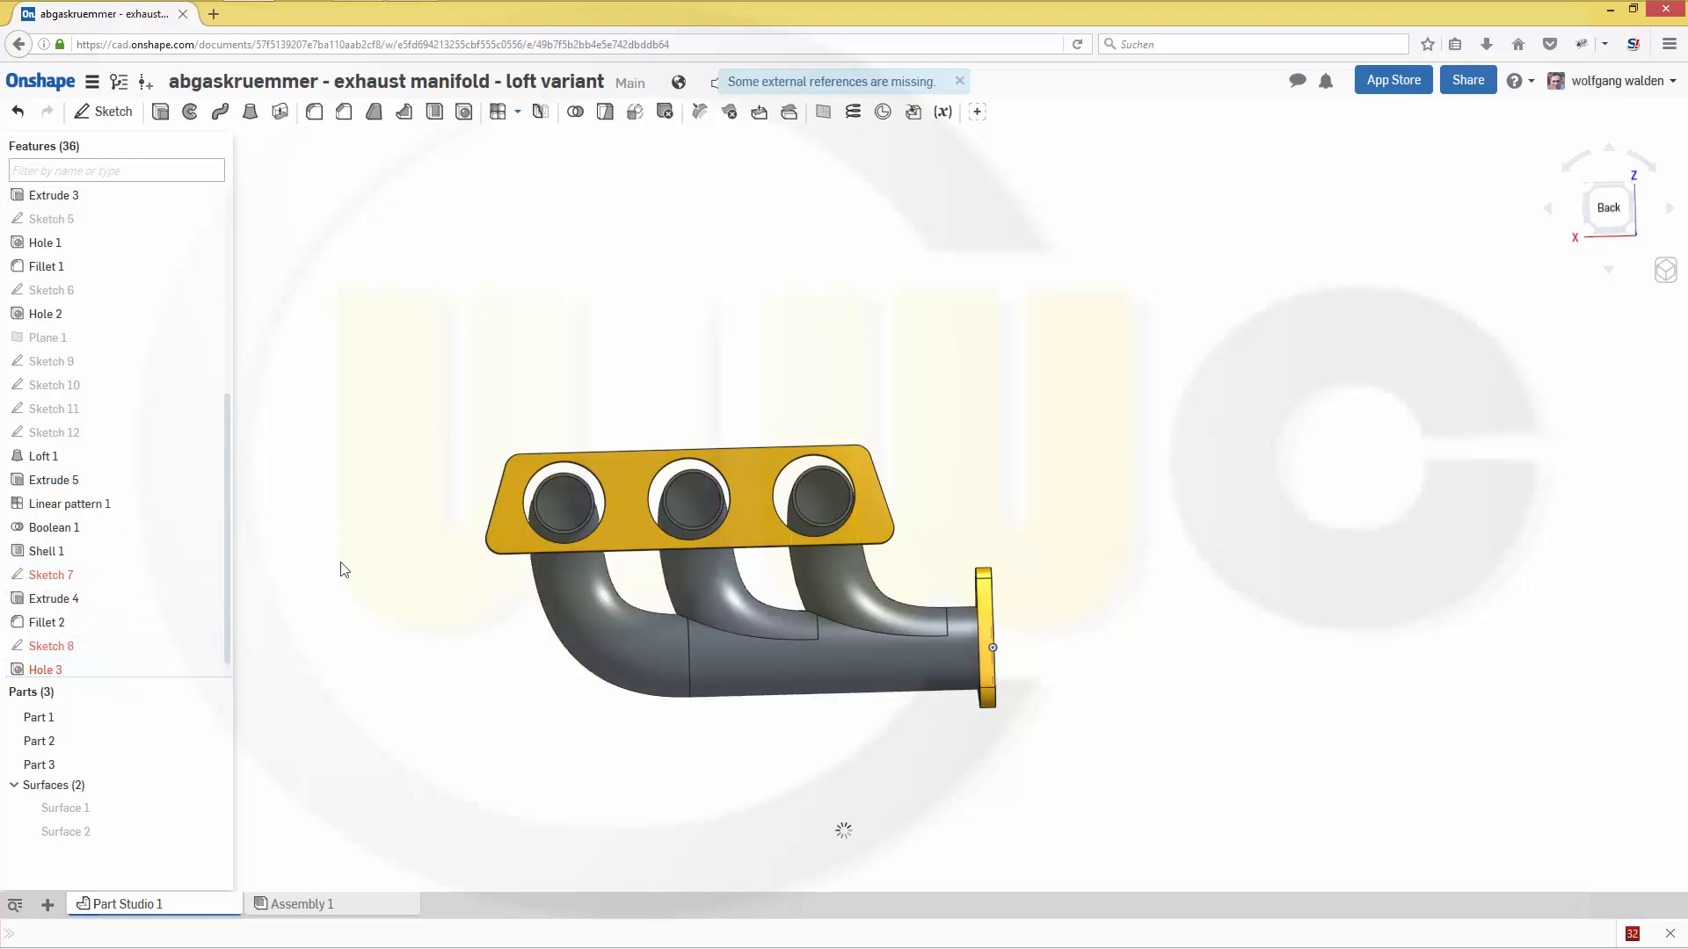
- Edit Sketch 7 and delete the three circles that have missing external references
{"action": "right_click_drag", "start_coordinate": [341, 564], "coordinate": [331, 568]}
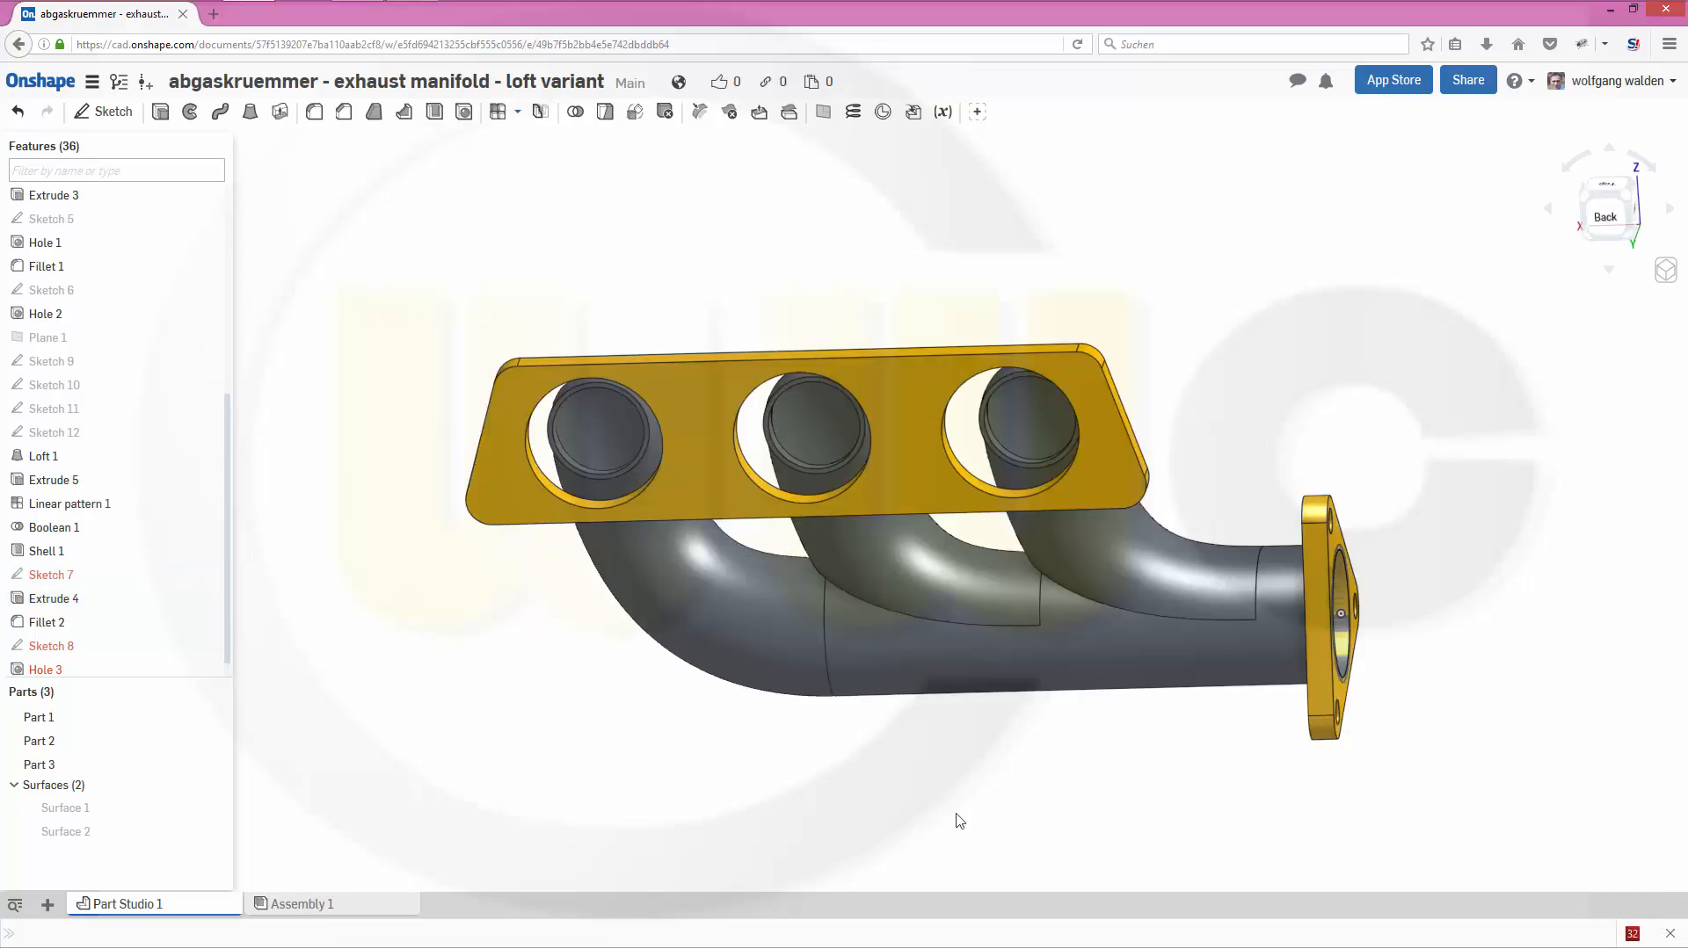
{"action": "right_click_drag", "start_coordinate": [1013, 801], "coordinate": [965, 778]}
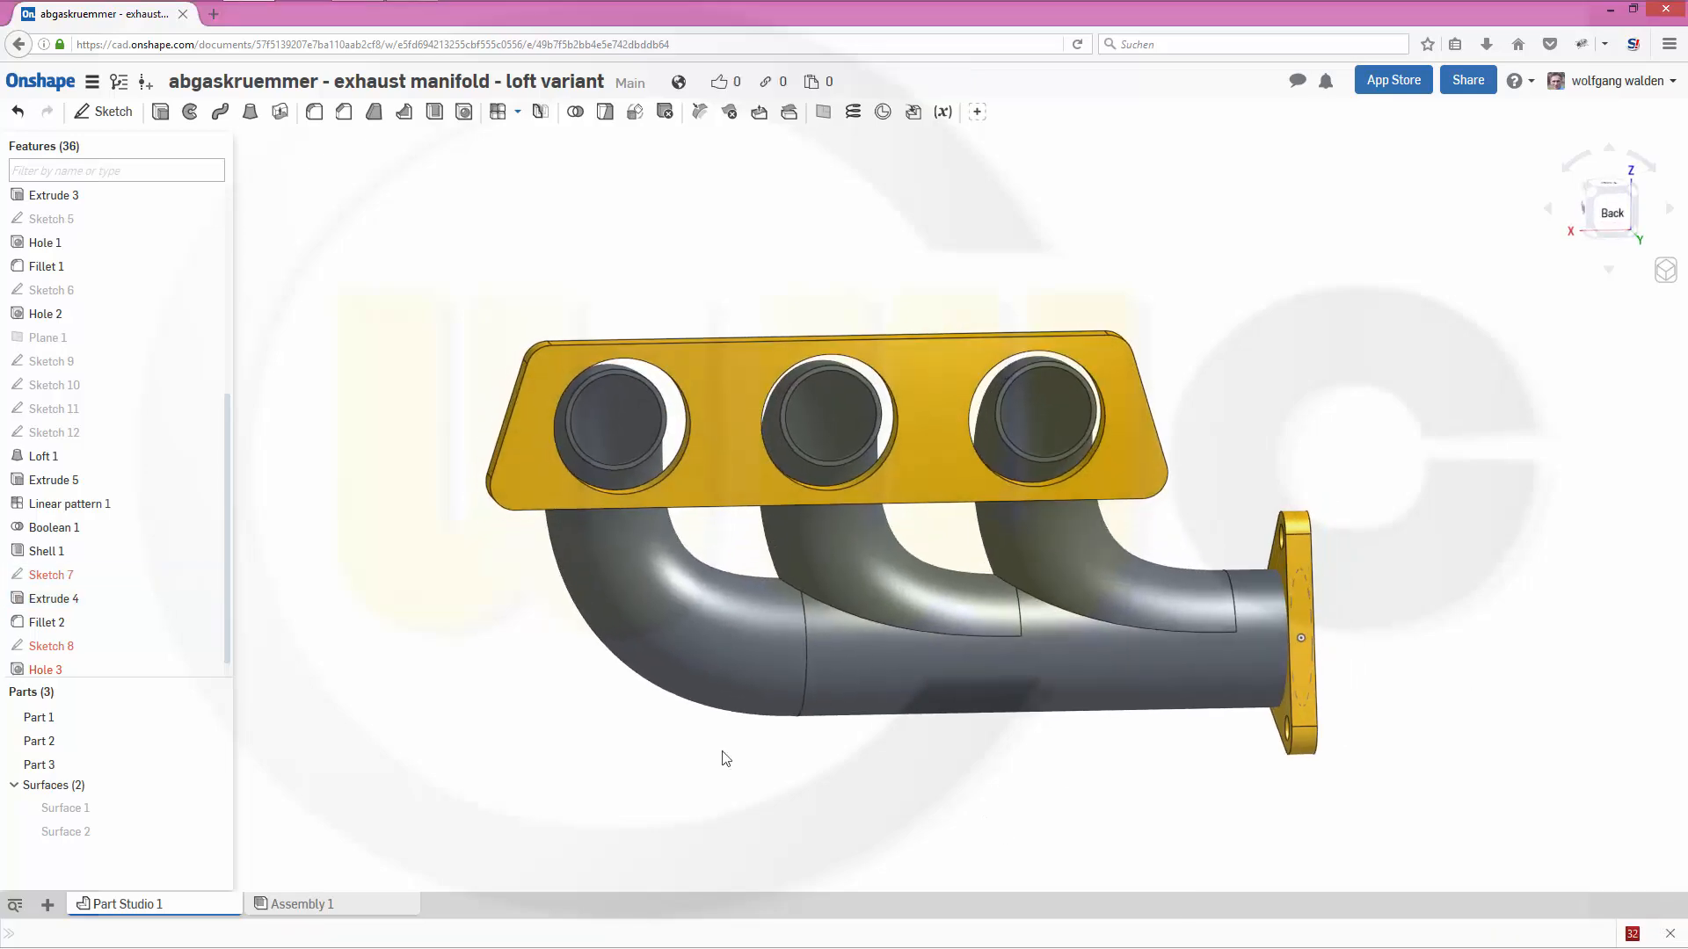
{"action": "double_click", "coordinate": [69, 576]}
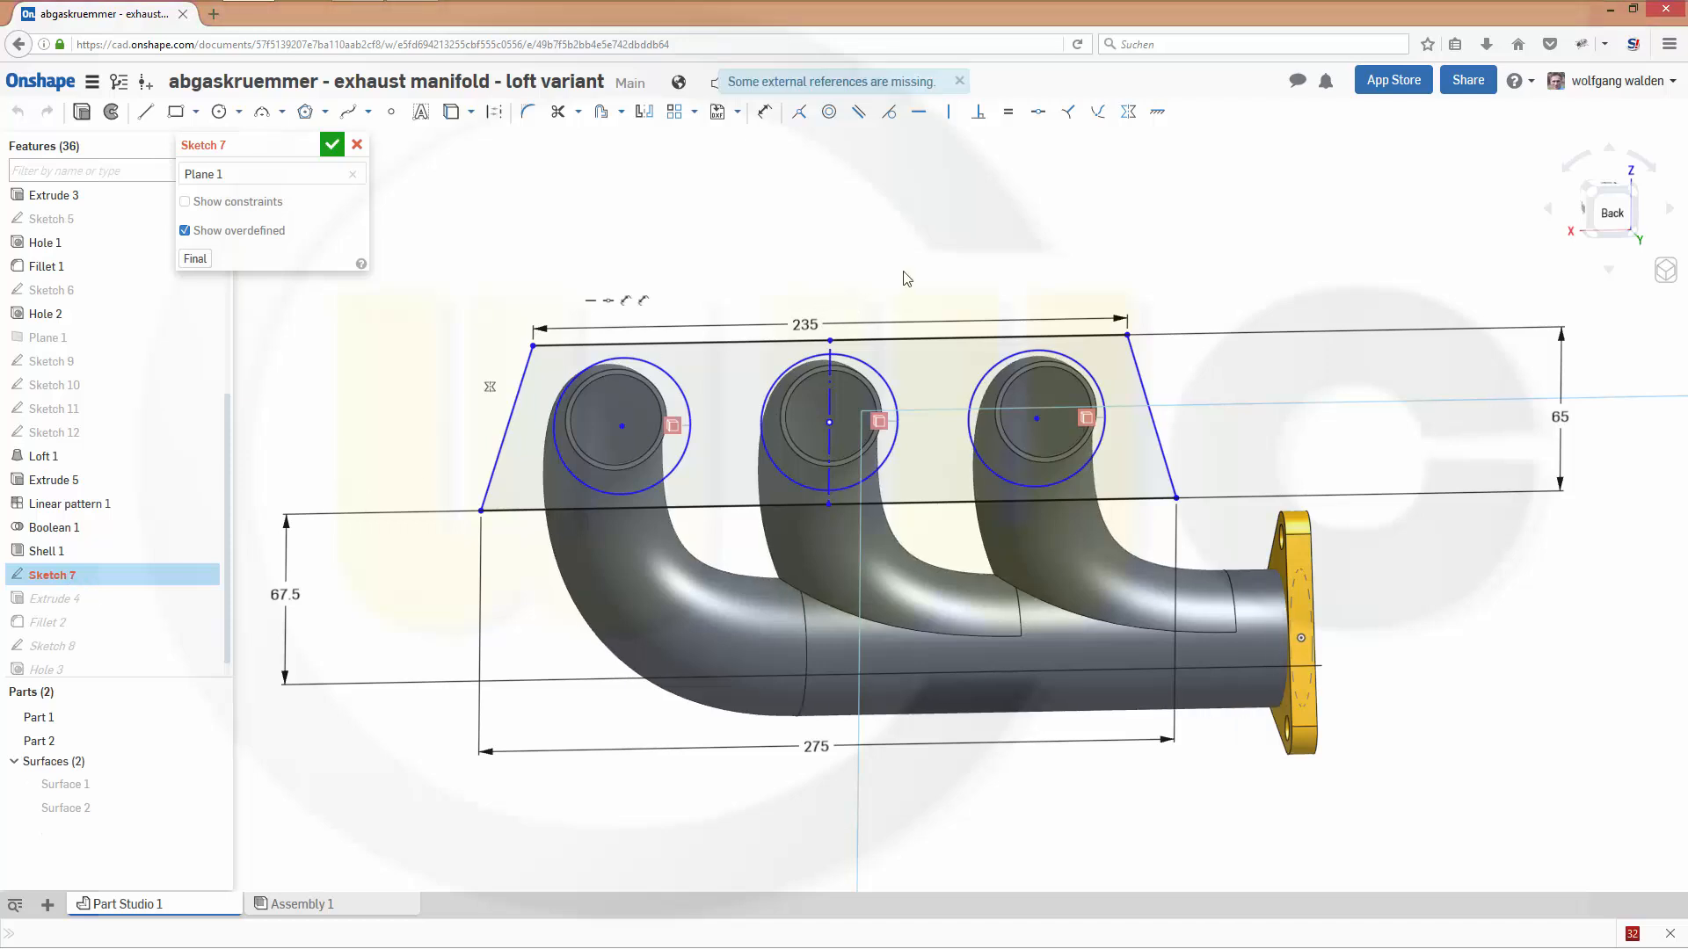
{"action": "right_click_drag", "start_coordinate": [899, 271], "coordinate": [898, 272]}
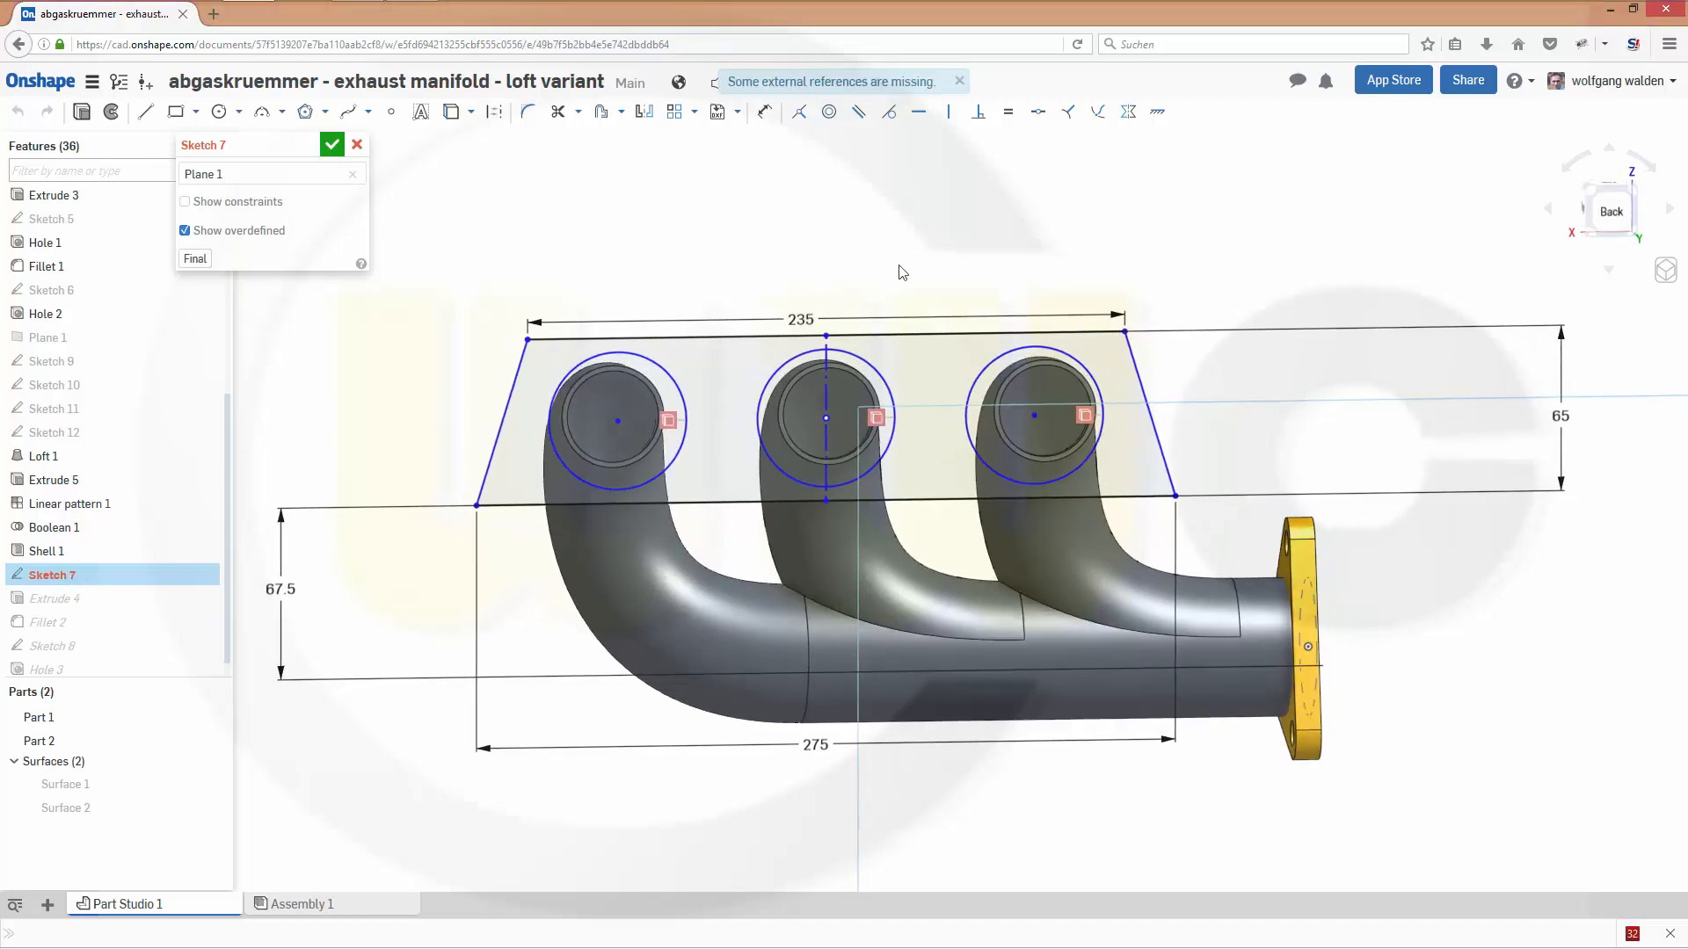
{"action": "left_click", "coordinate": [682, 393]}
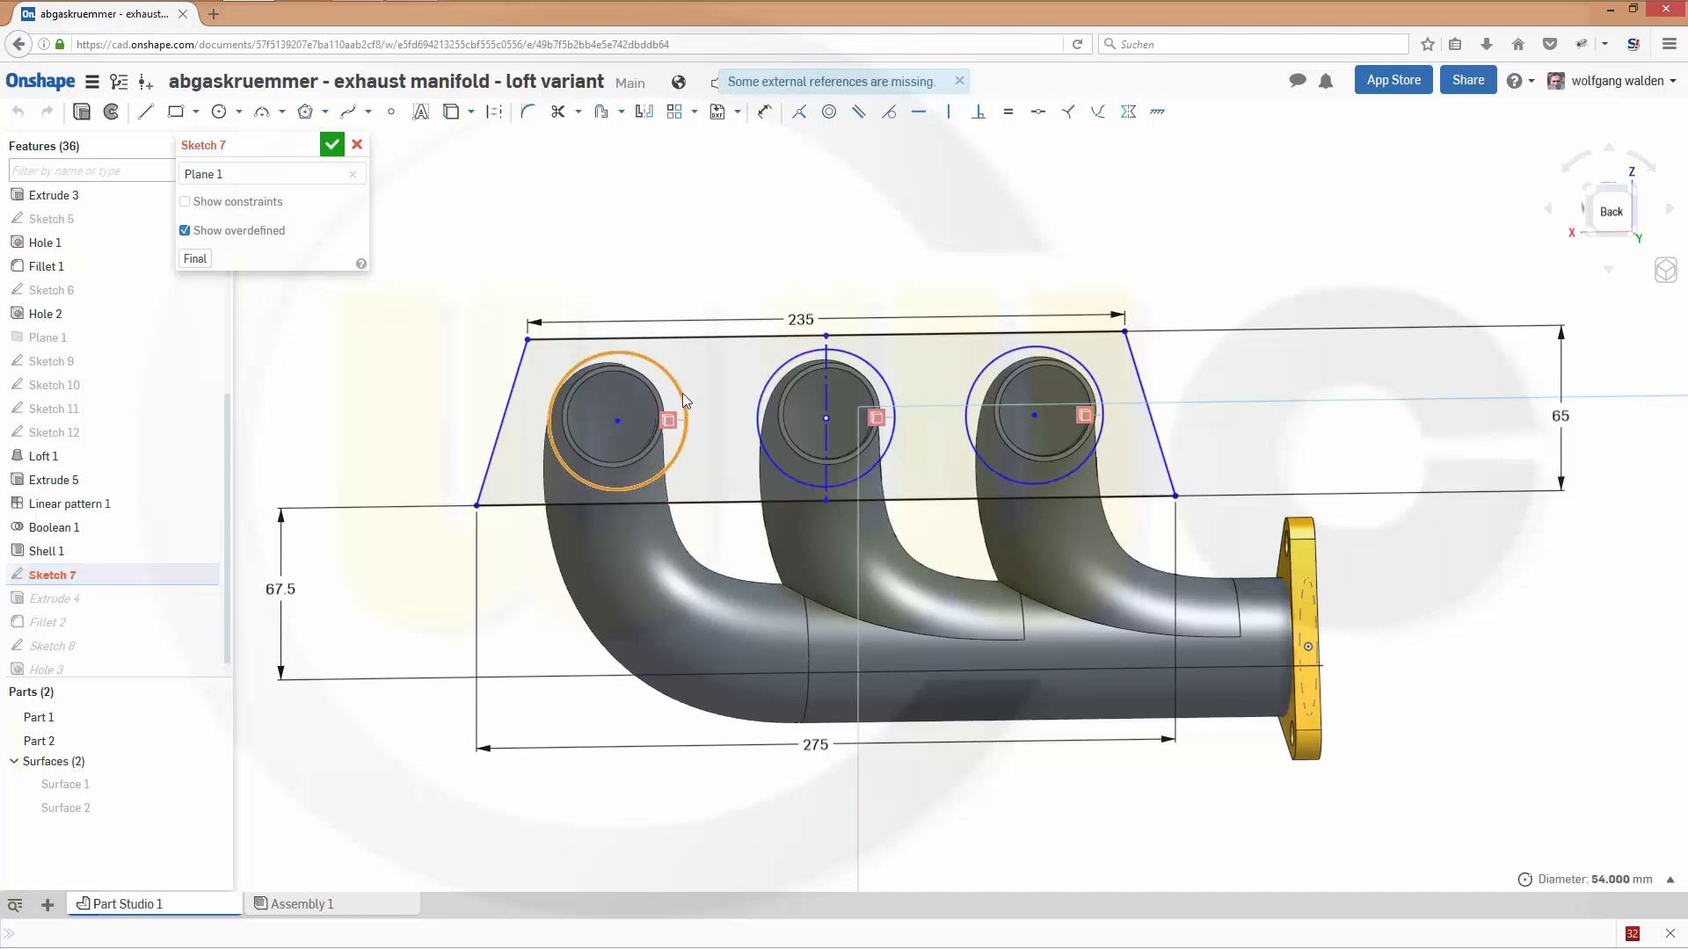
{"action": "key", "text": "Delete"}
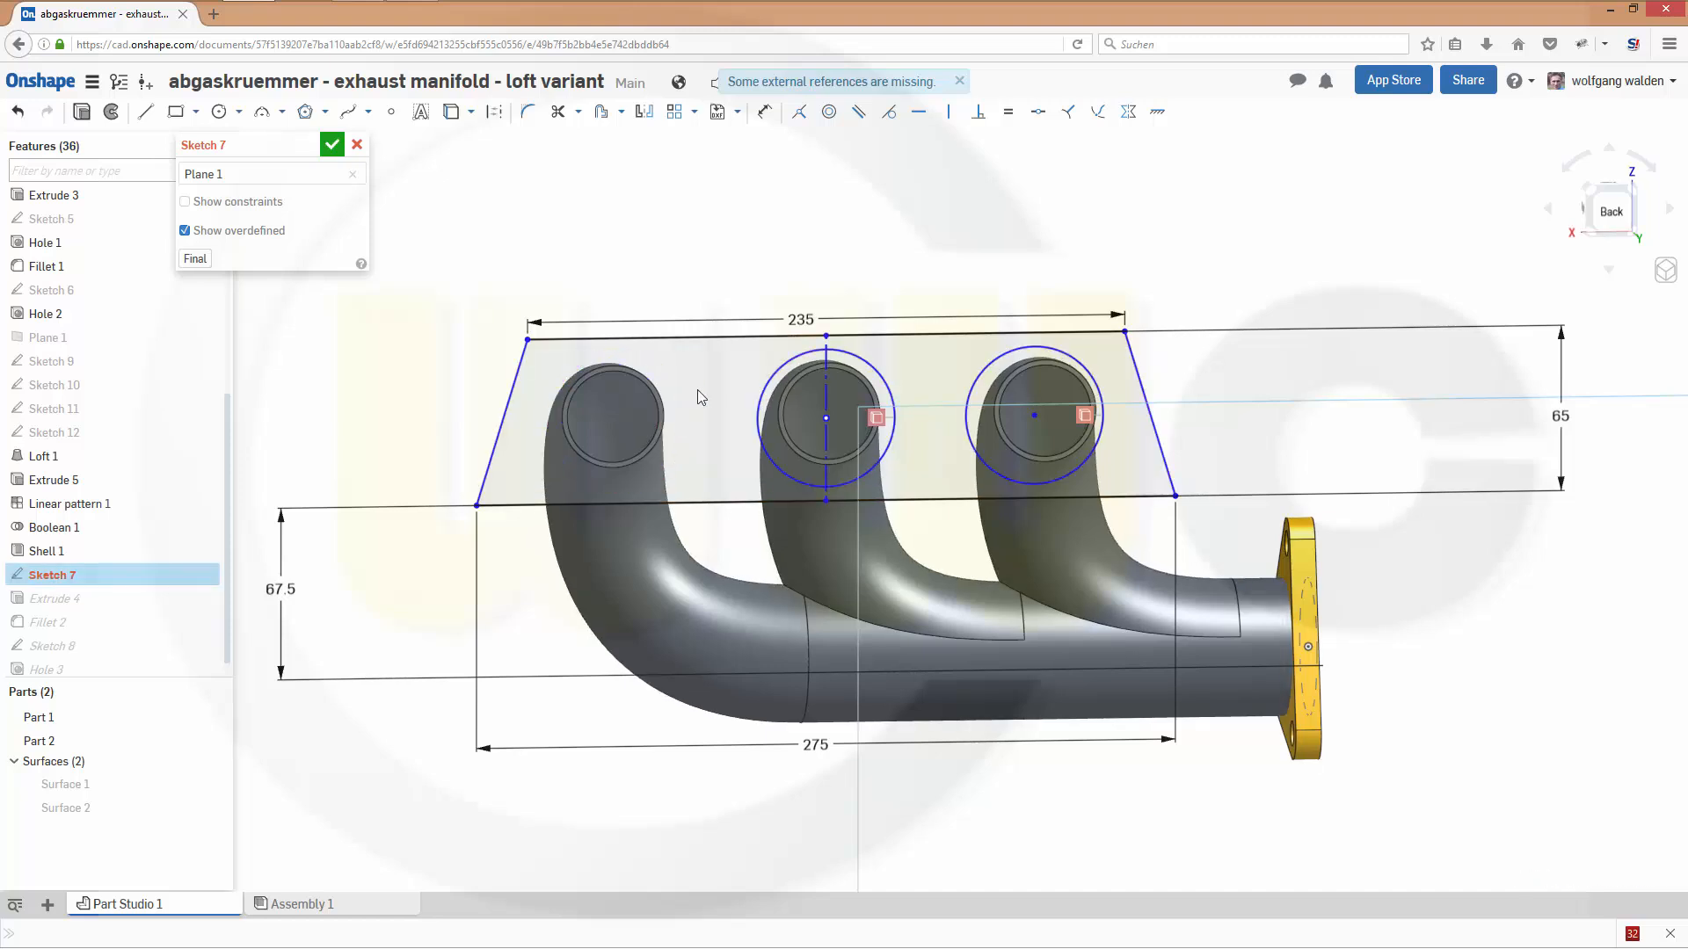
{"action": "left_click", "coordinate": [874, 367]}
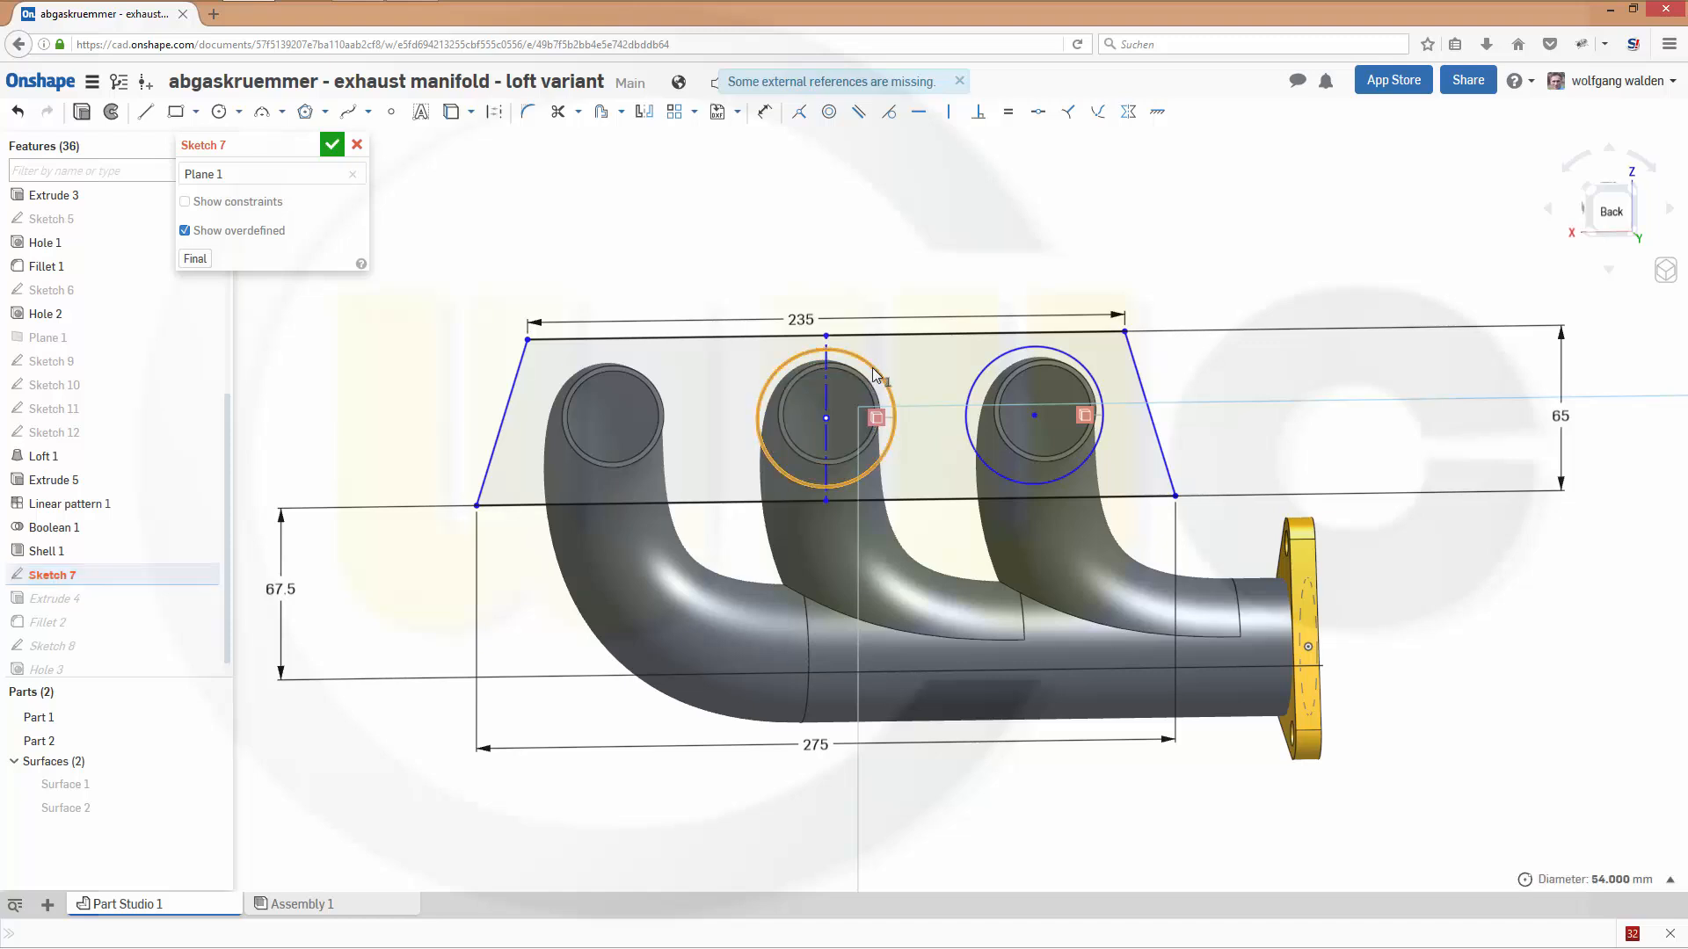
{"action": "key", "text": "Delete"}
{"action": "left_click", "coordinate": [993, 356]}
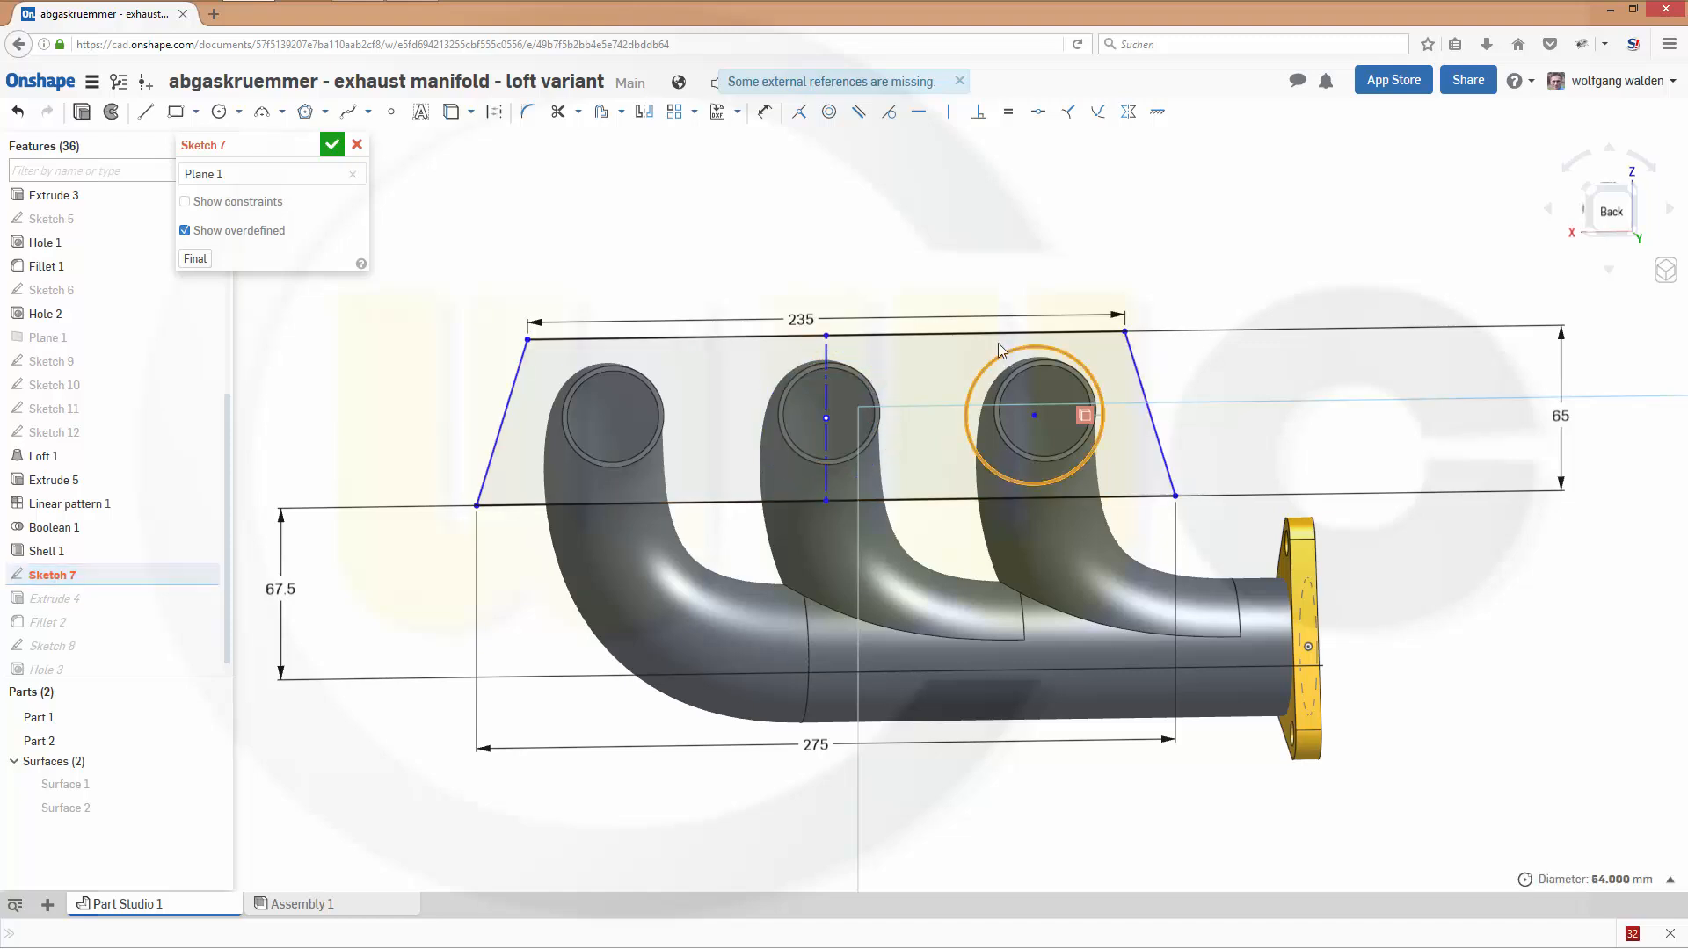
{"action": "key", "text": "Delete"}
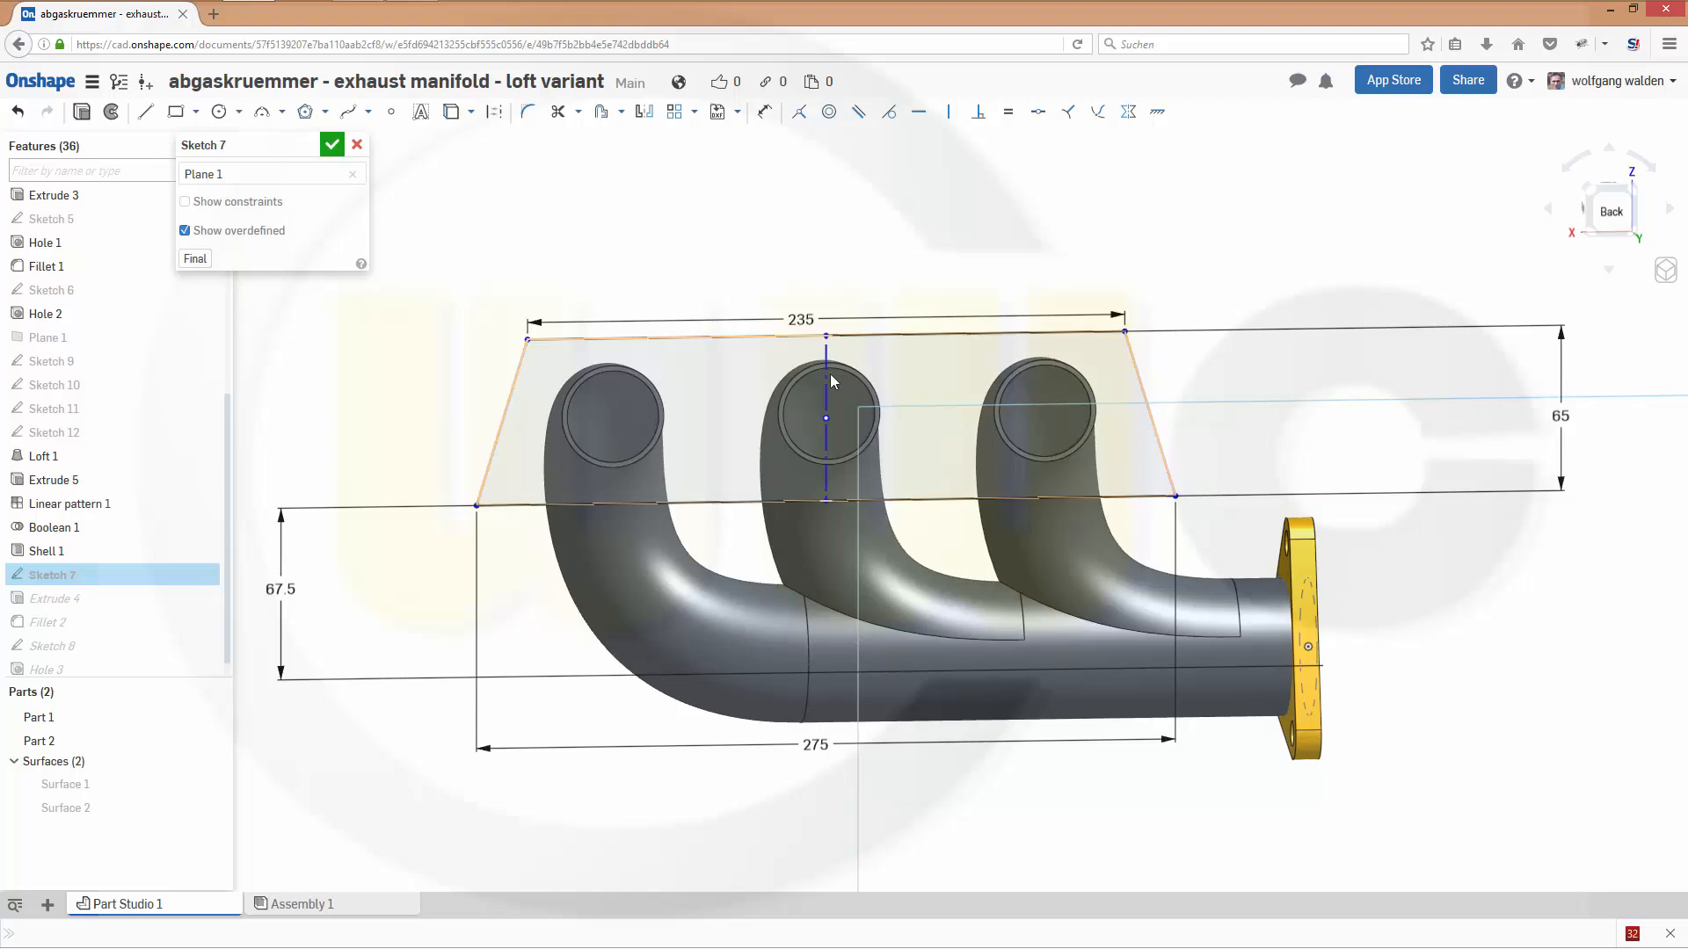
- Project the outer circular edges of the three pipe ends into Sketch 7 with the Use tool
{"action": "right_click_drag", "start_coordinate": [598, 250], "coordinate": [581, 279]}
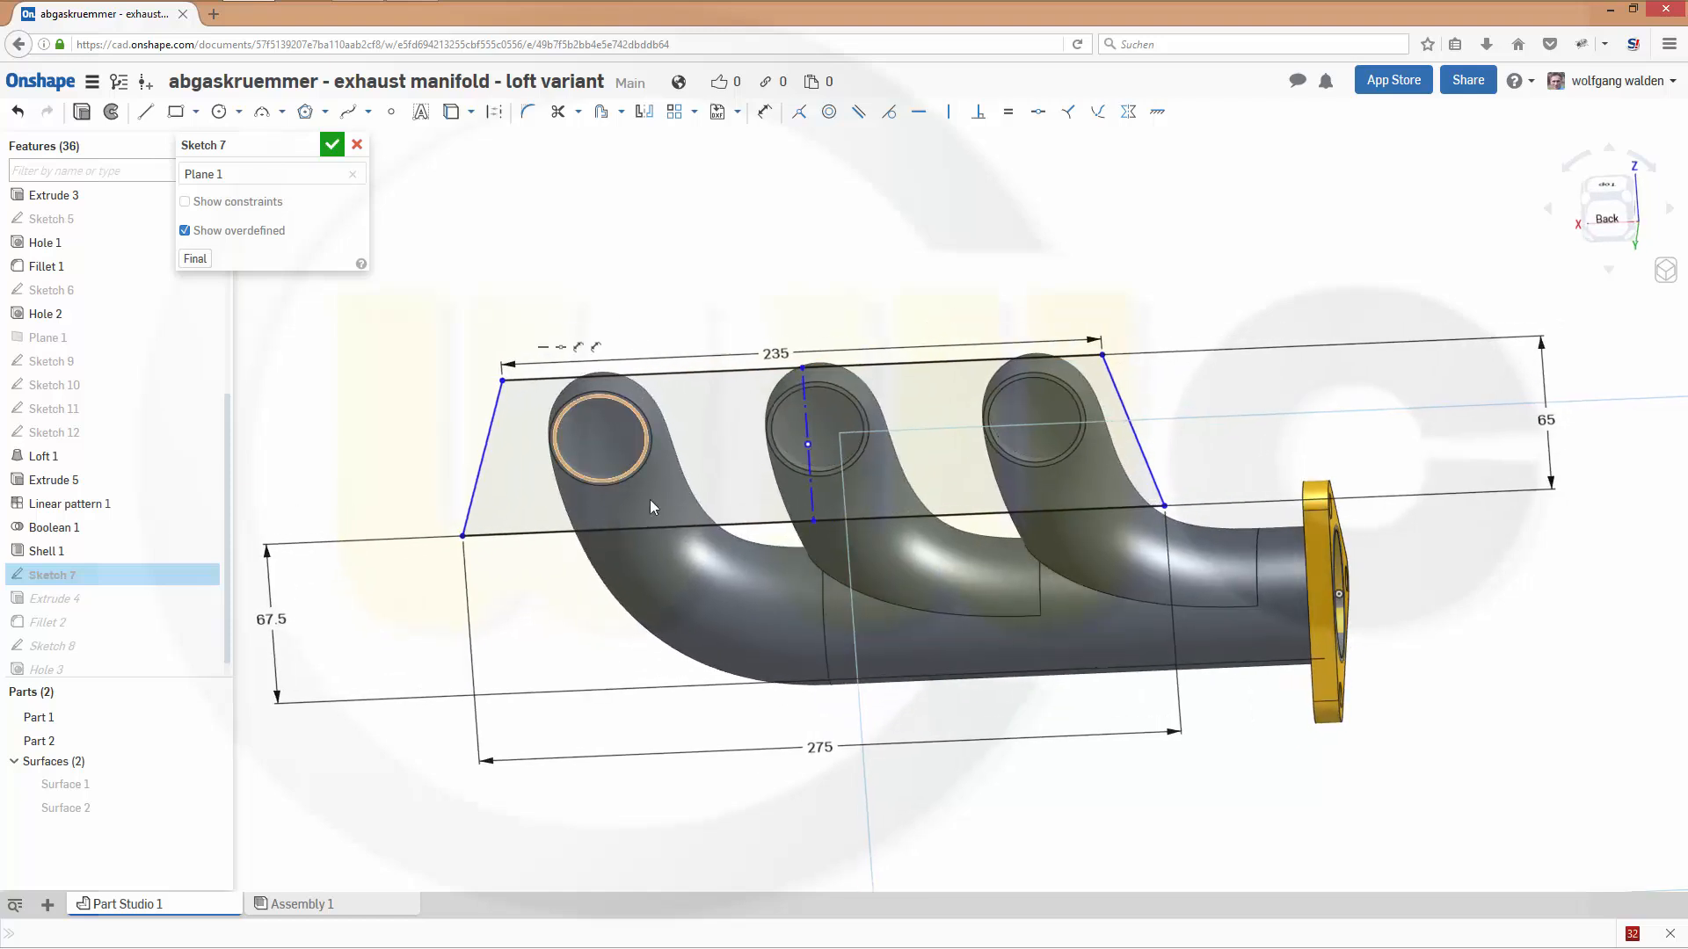
{"action": "left_click", "coordinate": [451, 111]}
{"action": "scroll", "coordinate": [709, 417], "scroll_direction": "up", "scroll_amount": 3}
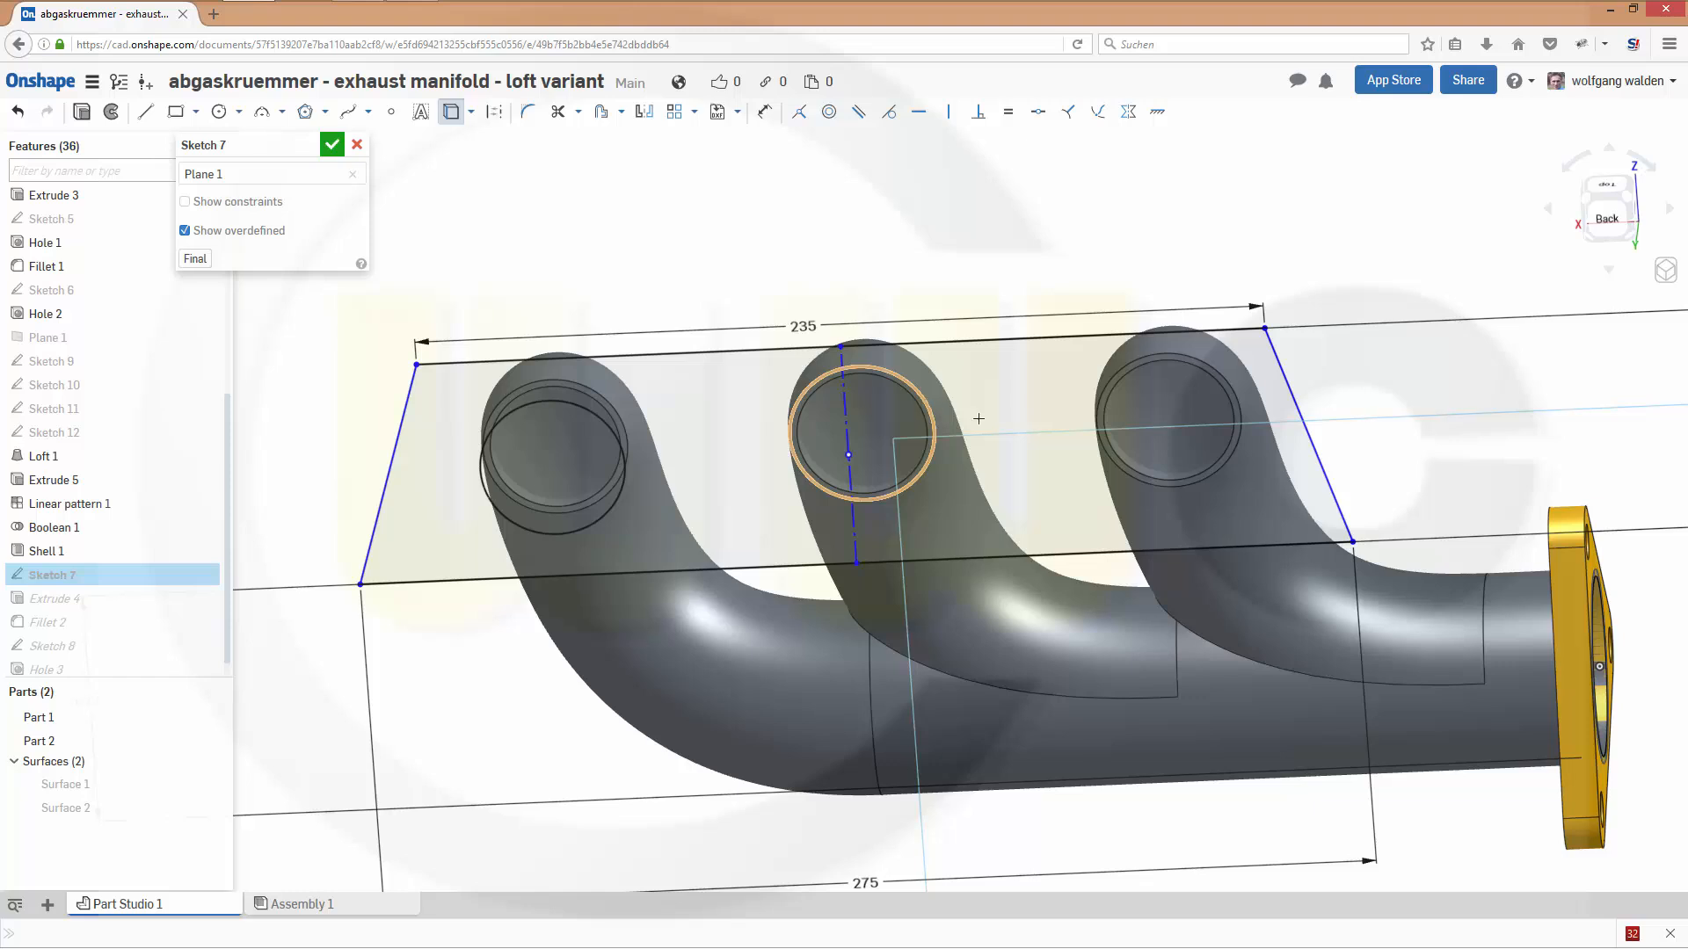
{"action": "left_click", "coordinate": [1238, 400]}
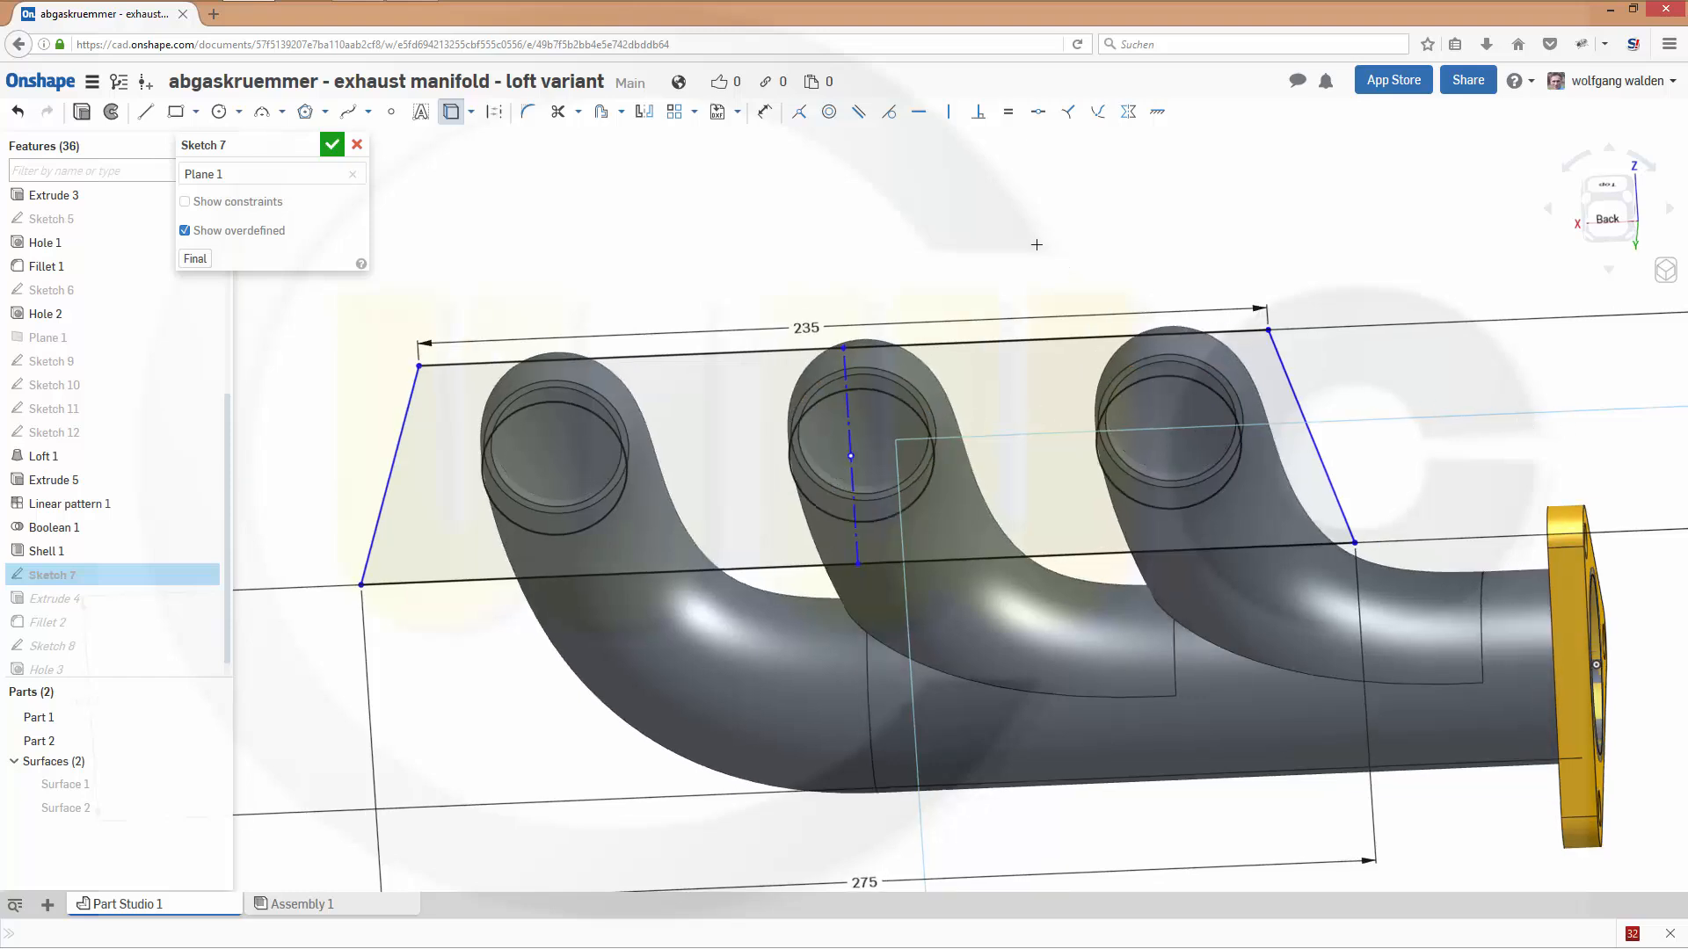
{"action": "mouse_move", "coordinate": [1037, 244]}
{"action": "right_mouse_down"}
{"action": "mouse_move", "coordinate": [1021, 264]}
{"action": "mouse_move", "coordinate": [1064, 218]}
{"action": "mouse_move", "coordinate": [1048, 198]}
{"action": "right_mouse_up"}
{"action": "mouse_move", "coordinate": [1043, 218]}
{"action": "right_mouse_down"}
{"action": "mouse_move", "coordinate": [1044, 196]}
{"action": "mouse_move", "coordinate": [1062, 243]}
{"action": "right_mouse_up"}
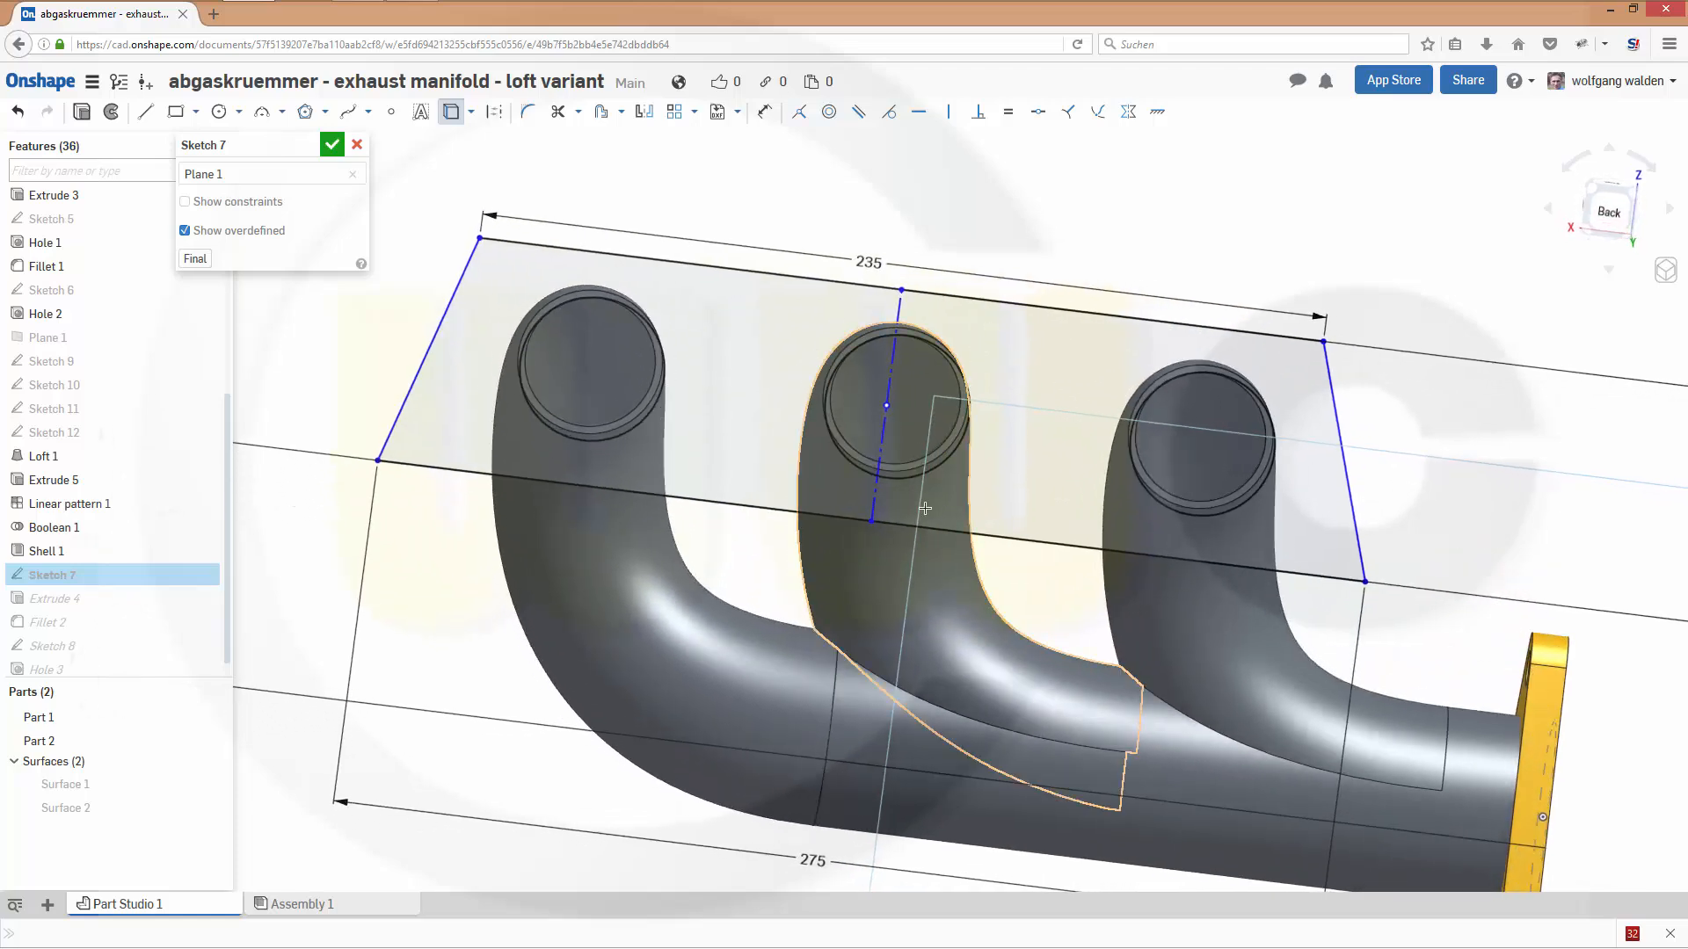
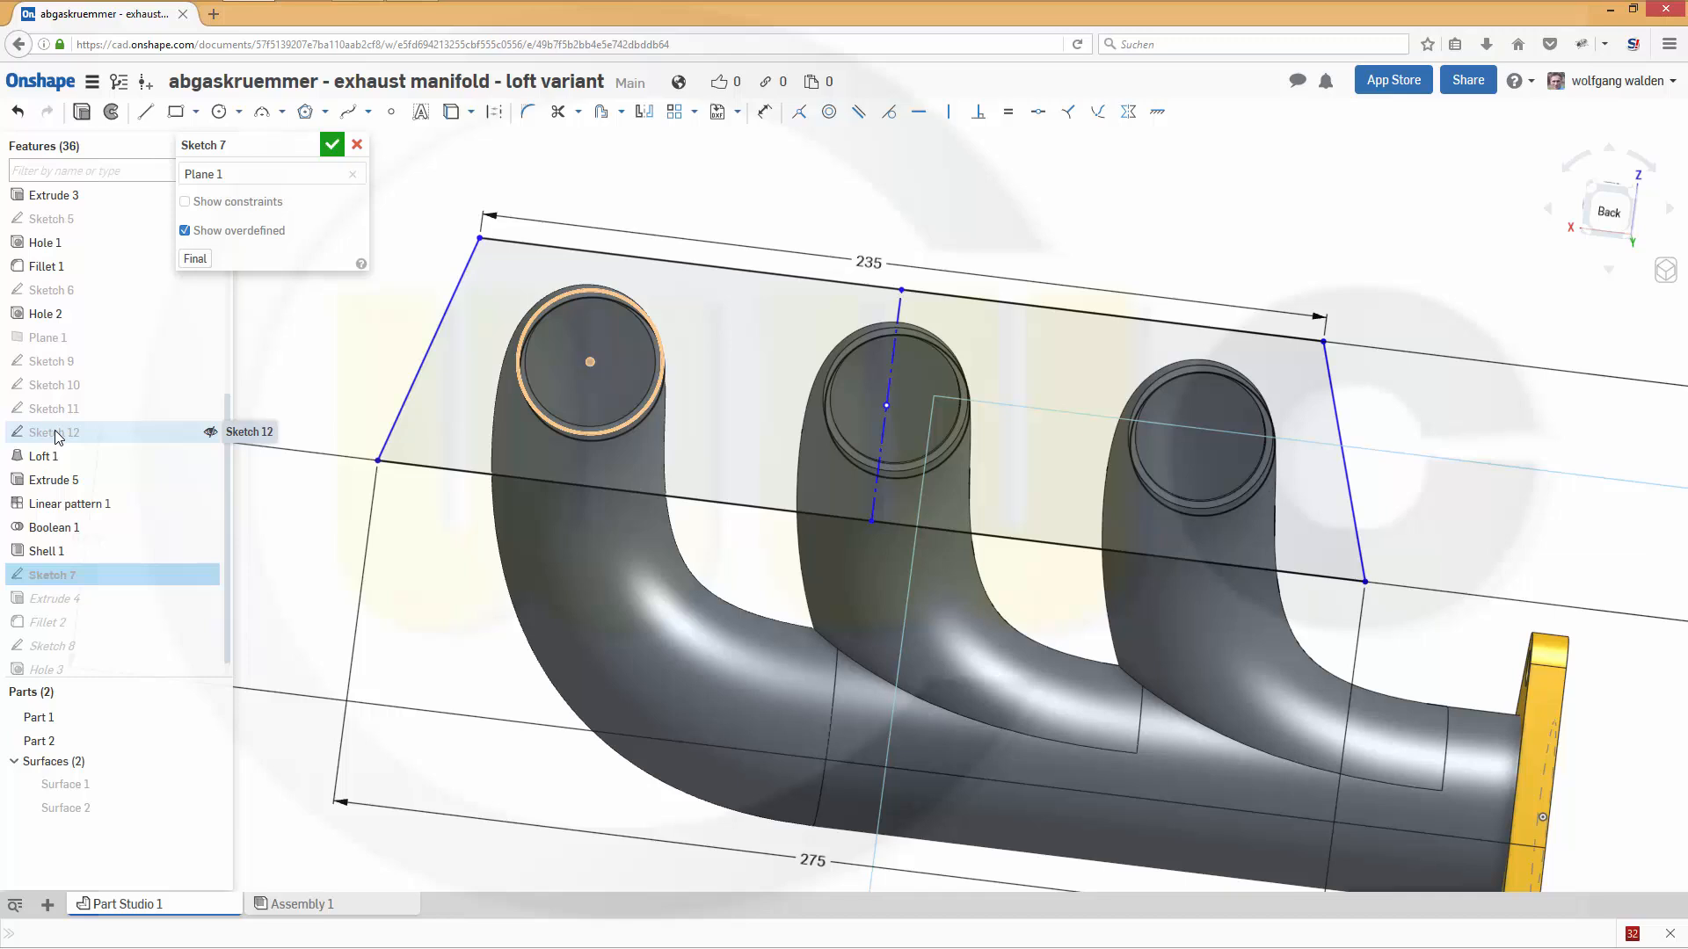
- Show Sketch 12 and project the centre point of its circle into Sketch 7
{"action": "left_click", "coordinate": [153, 432]}
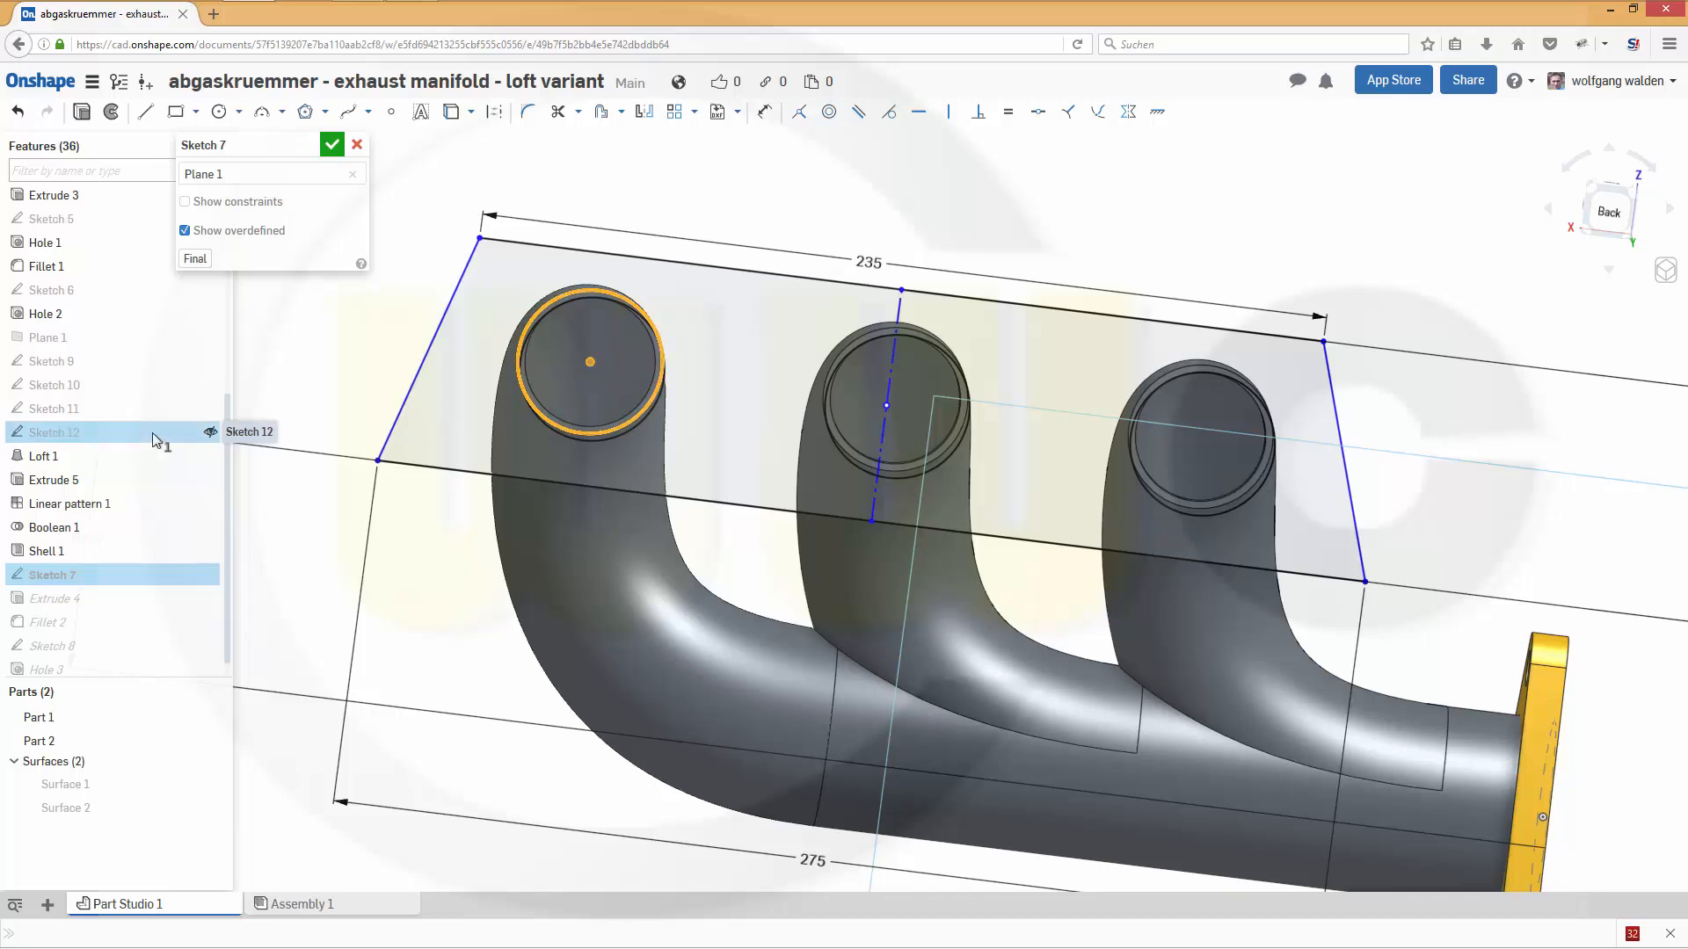
{"action": "left_click", "coordinate": [213, 433]}
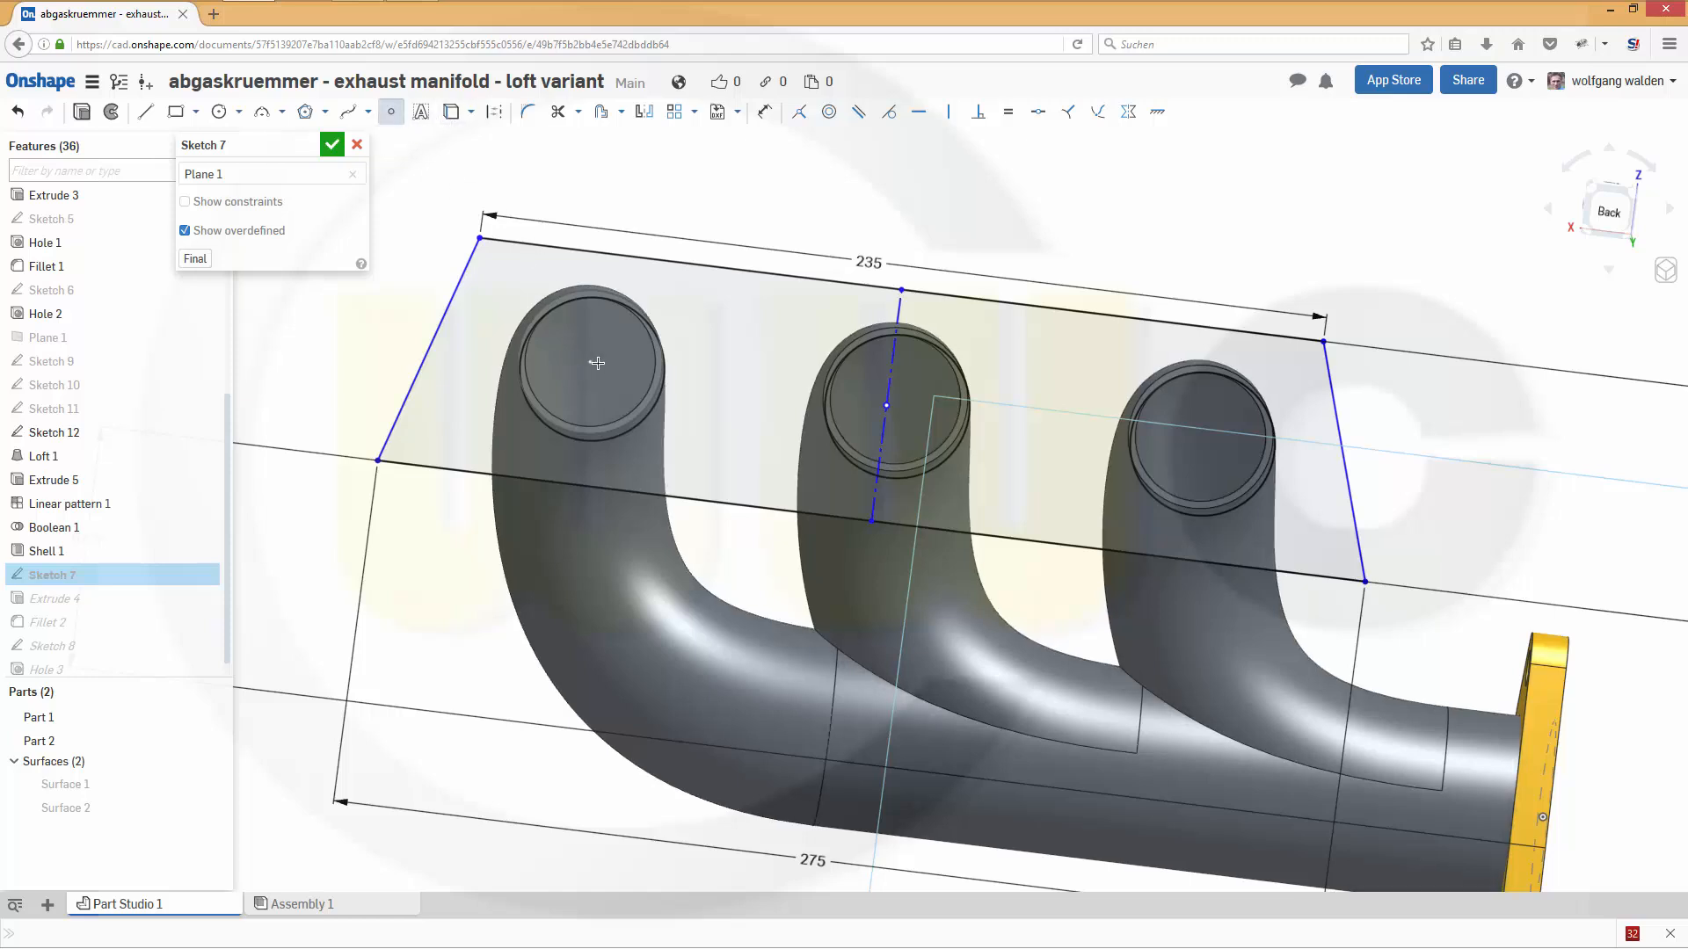
{"action": "left_click", "coordinate": [451, 117]}
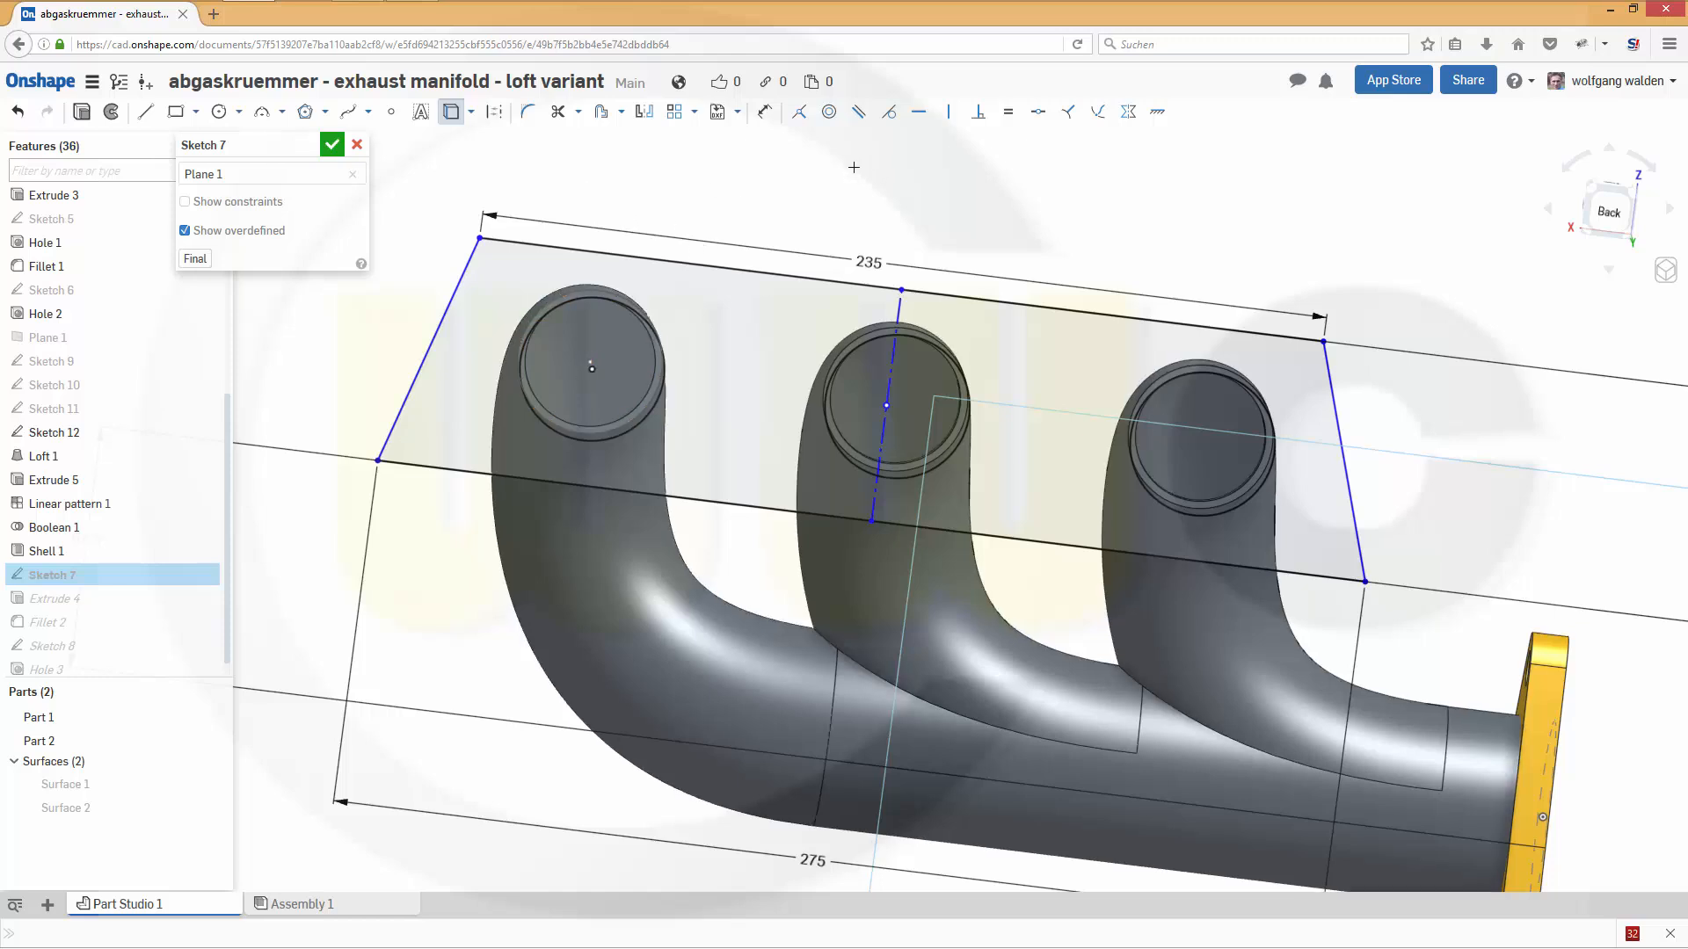
- Dimension the distance between the projected centre point and the flange outline's midpoint at 85 mm, and finish Sketch 7
{"action": "left_click", "coordinate": [765, 113]}
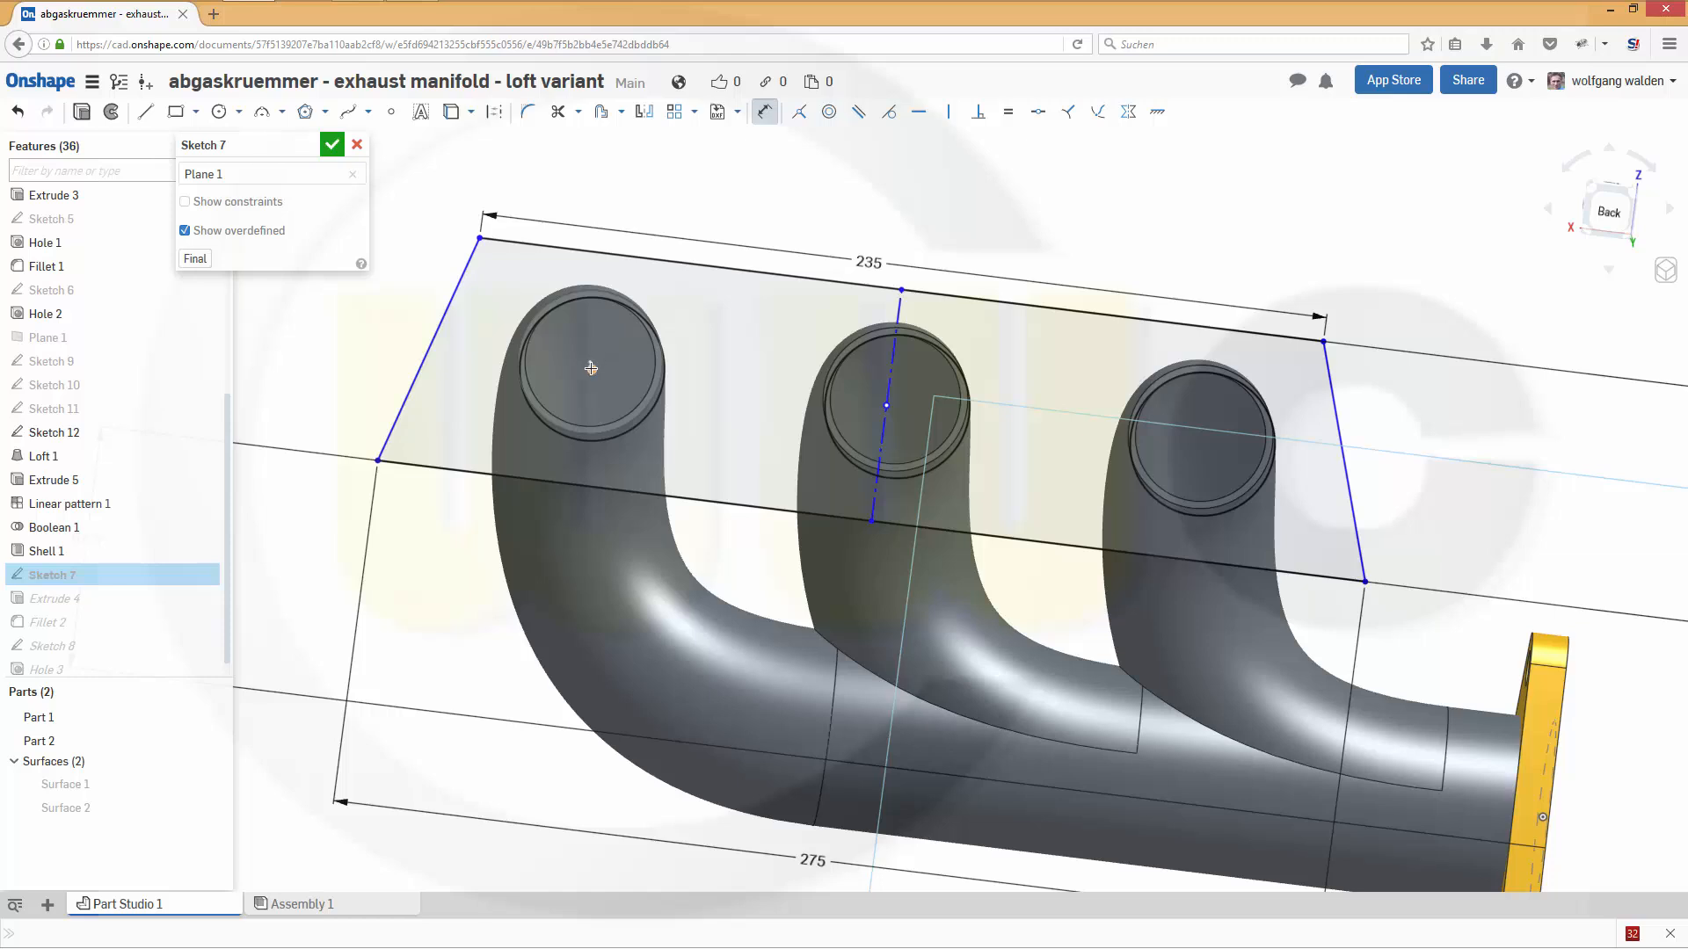
{"action": "left_click", "coordinate": [886, 405]}
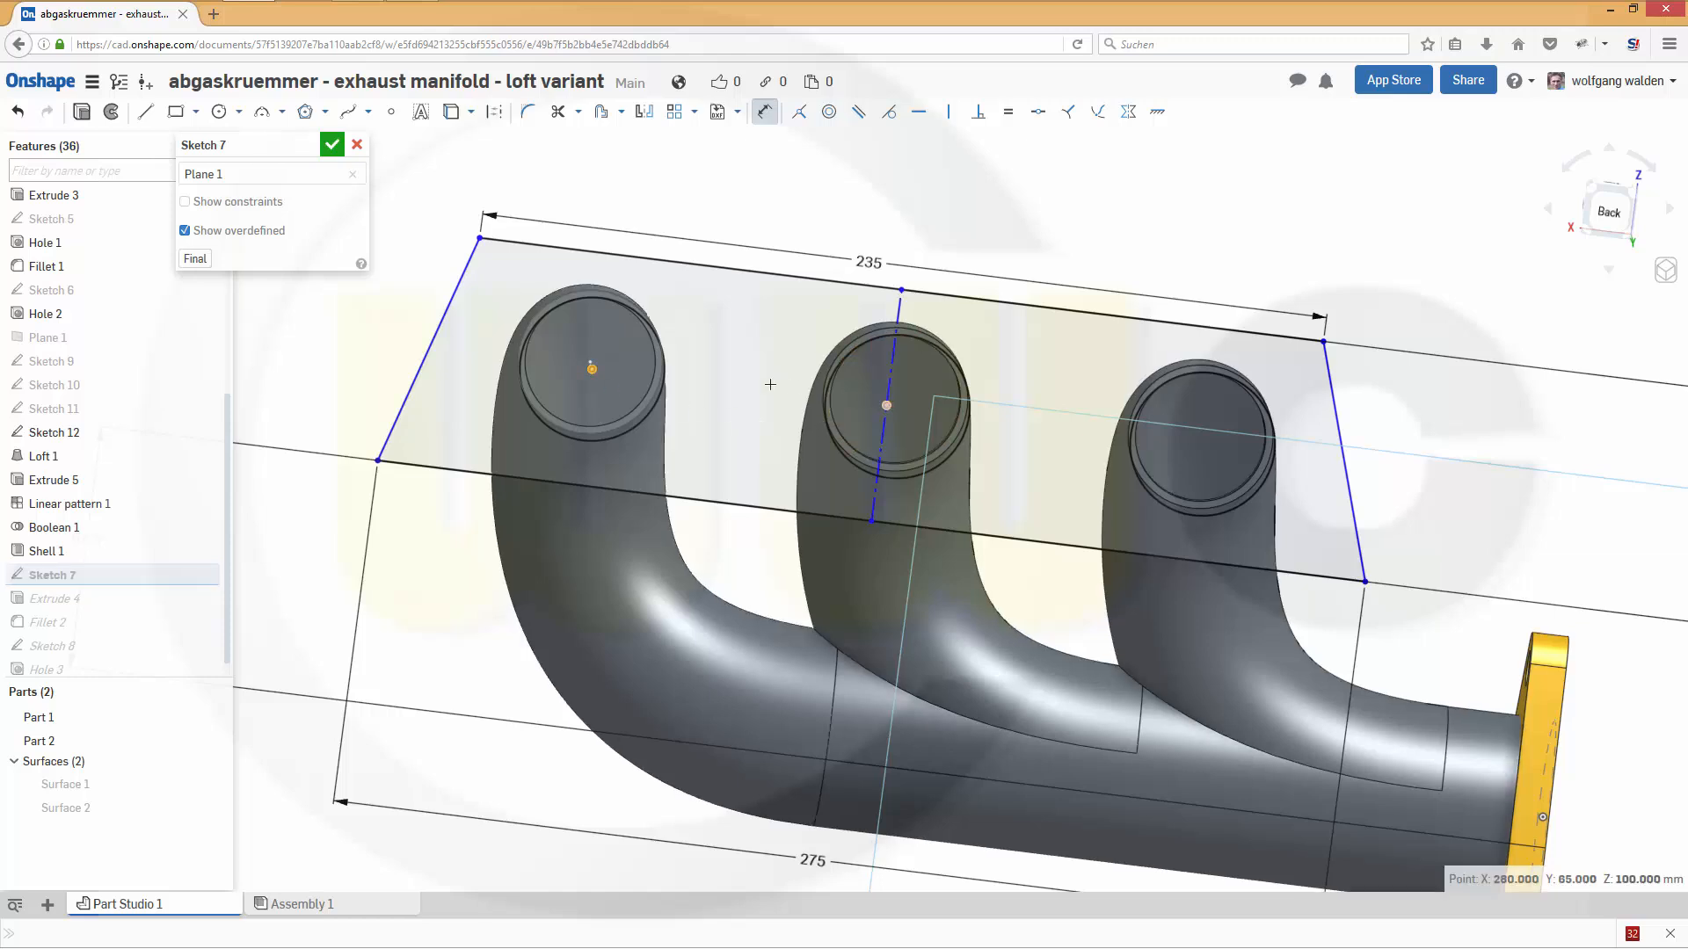
{"action": "left_click", "coordinate": [774, 187]}
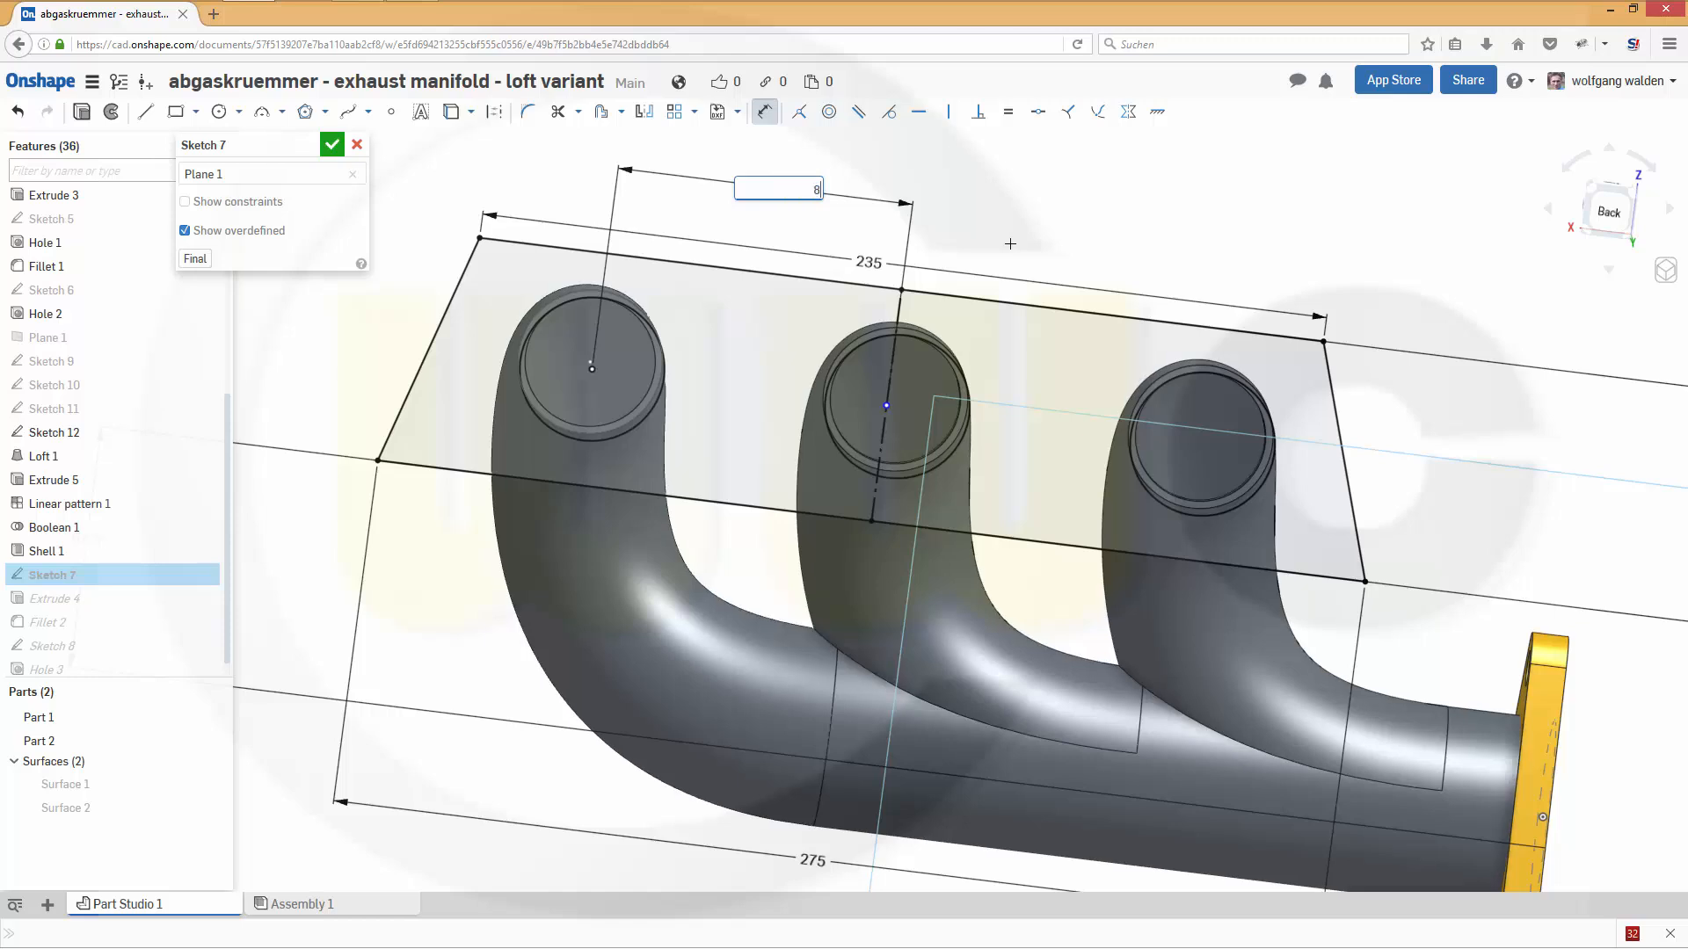
{"action": "type", "text": "85"}
{"action": "key", "text": "Return"}
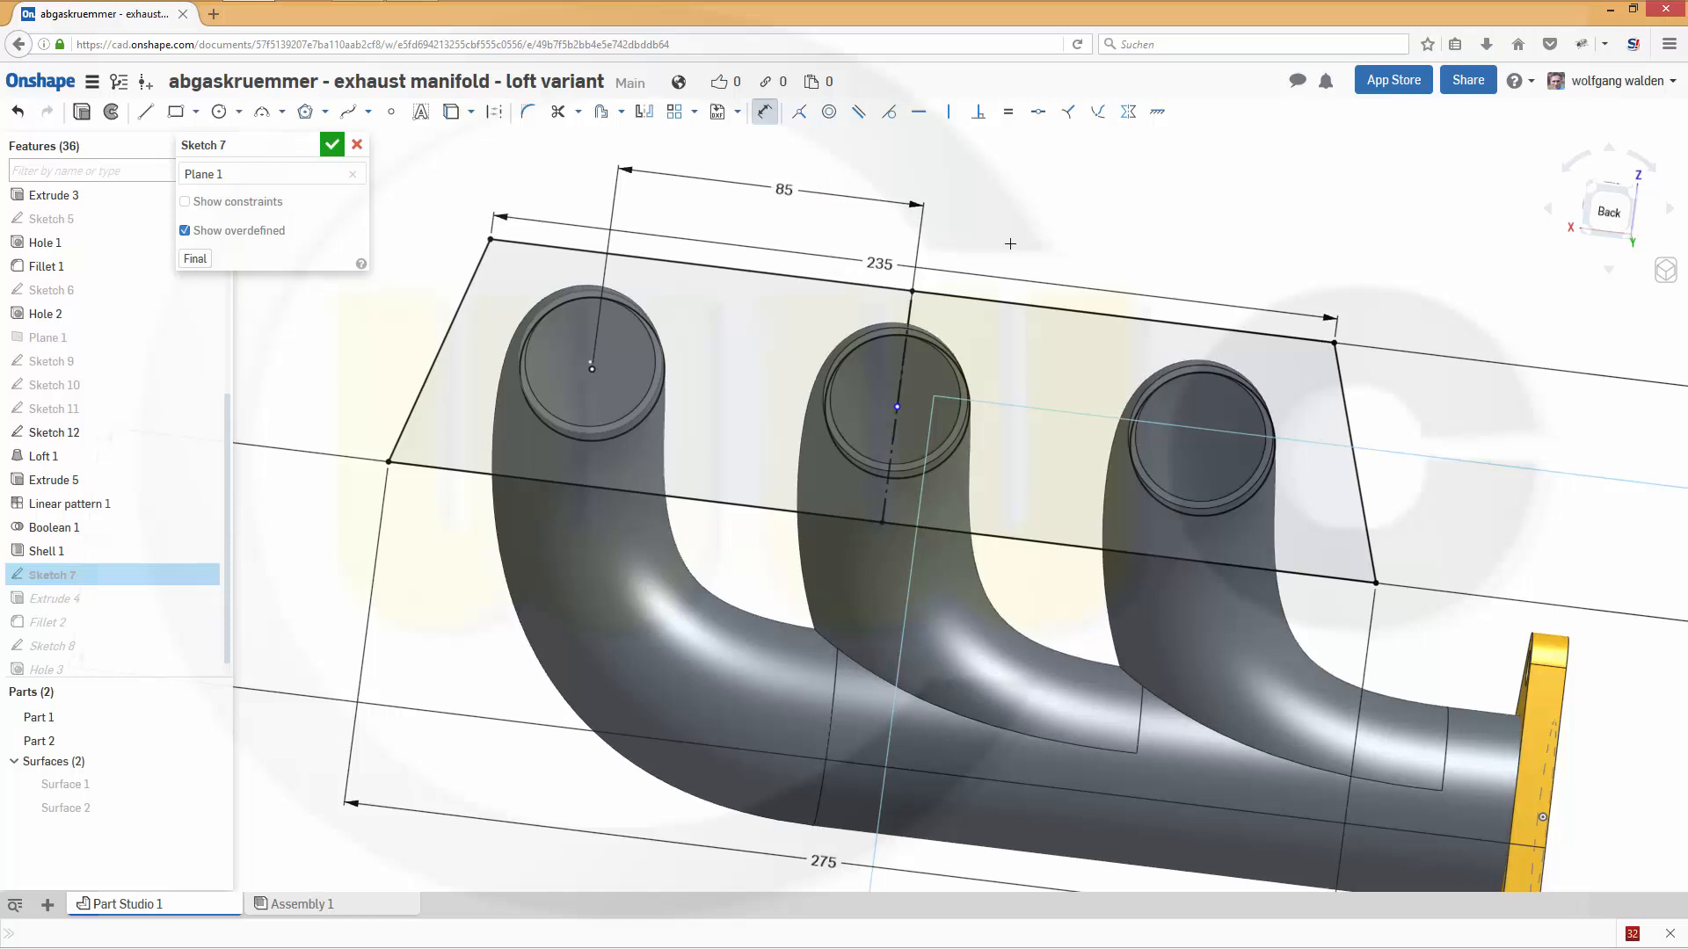
{"action": "mouse_move", "coordinate": [1033, 359]}
{"action": "right_mouse_down"}
{"action": "mouse_move", "coordinate": [1041, 321]}
{"action": "mouse_move", "coordinate": [1088, 362]}
{"action": "mouse_move", "coordinate": [1040, 358]}
{"action": "mouse_move", "coordinate": [1011, 420]}
{"action": "mouse_move", "coordinate": [872, 397]}
{"action": "right_mouse_up"}
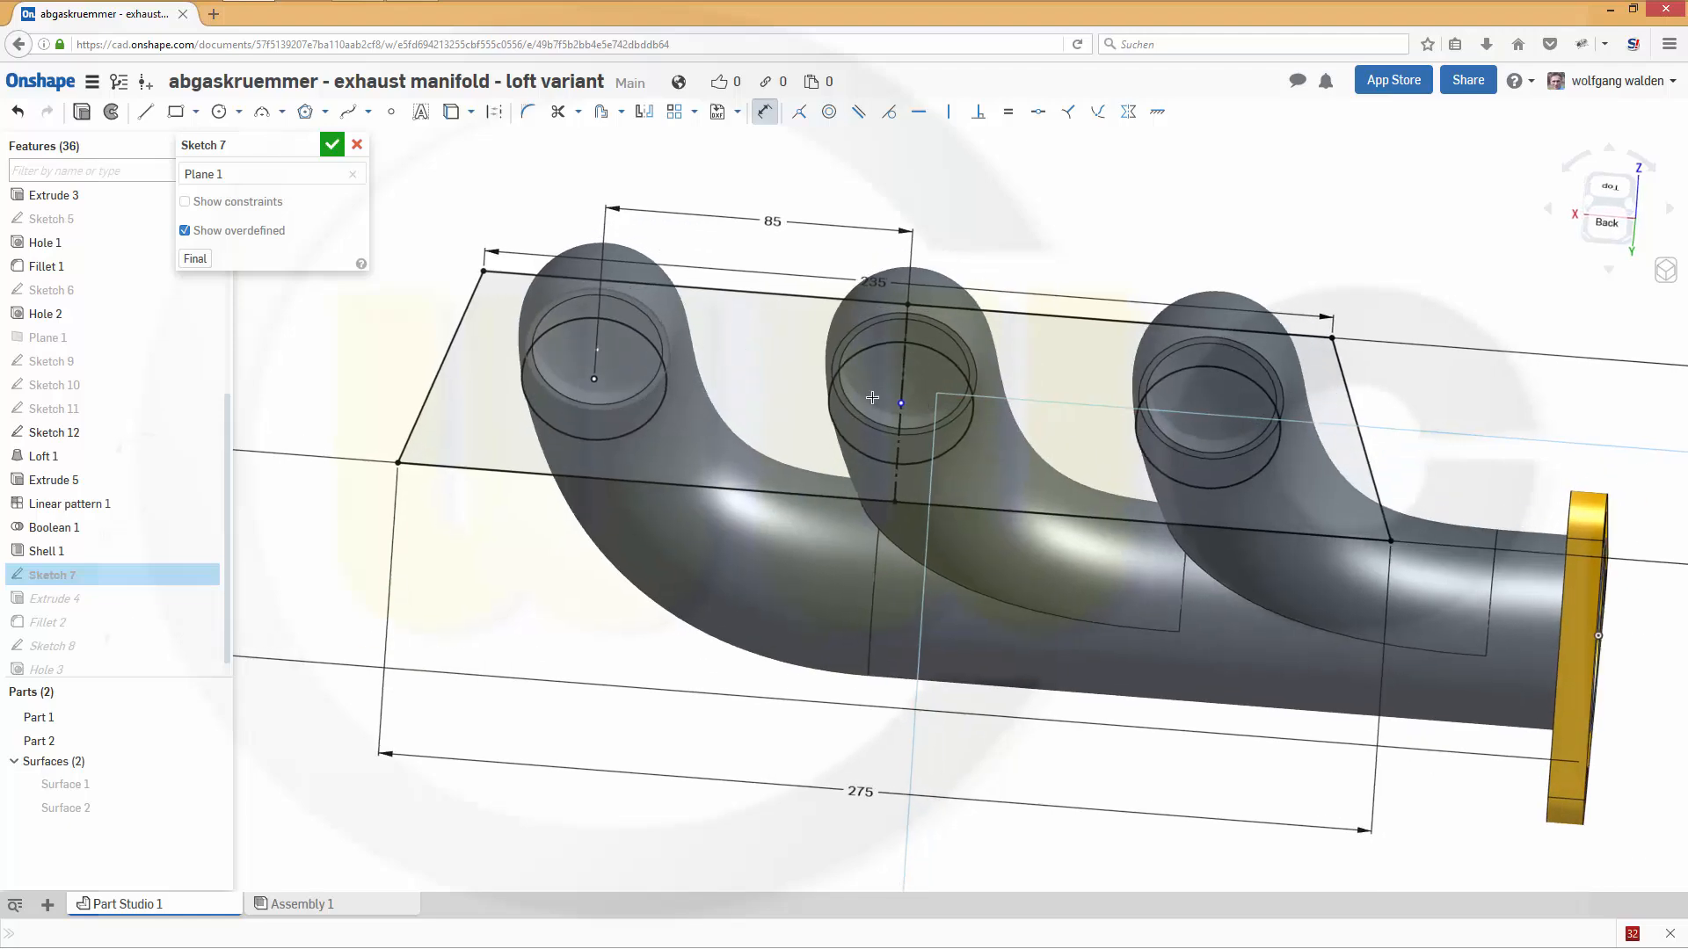
{"action": "left_click", "coordinate": [332, 144]}
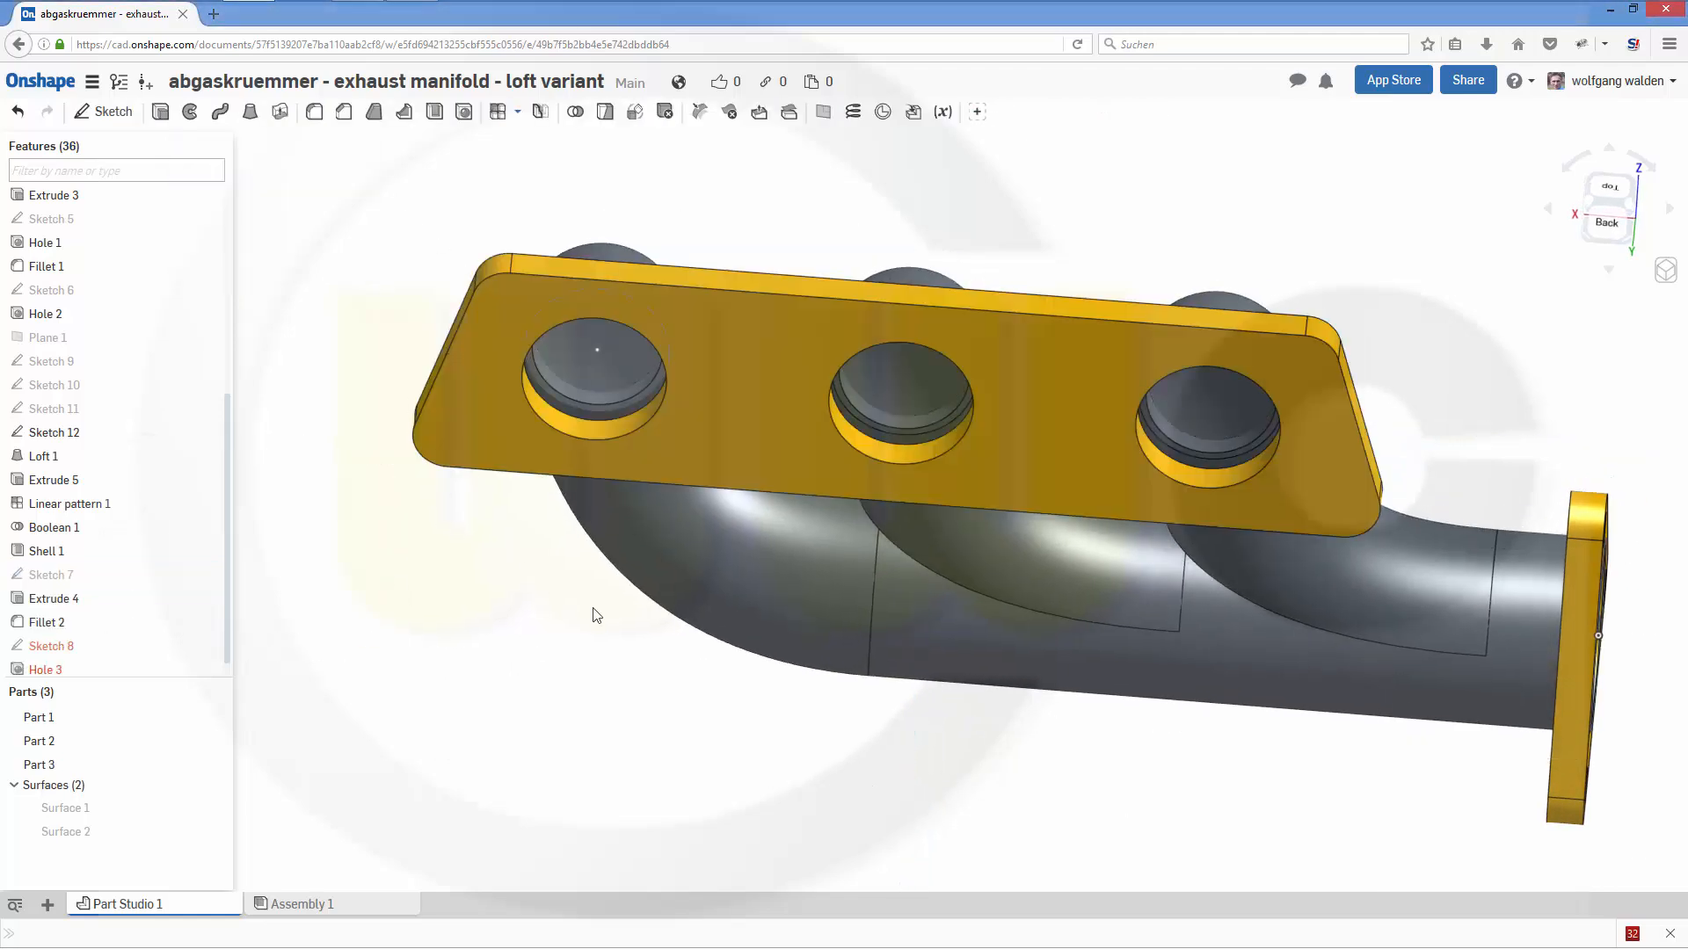
- Start a new solid extrusion from the circular region of Sketch 12 at the first pipe's end
{"action": "right_click_drag", "start_coordinate": [592, 613], "coordinate": [945, 505]}
{"action": "mouse_move", "coordinate": [1198, 490]}
{"action": "right_mouse_down"}
{"action": "mouse_move", "coordinate": [1203, 515]}
{"action": "mouse_move", "coordinate": [1187, 509]}
{"action": "right_mouse_up"}
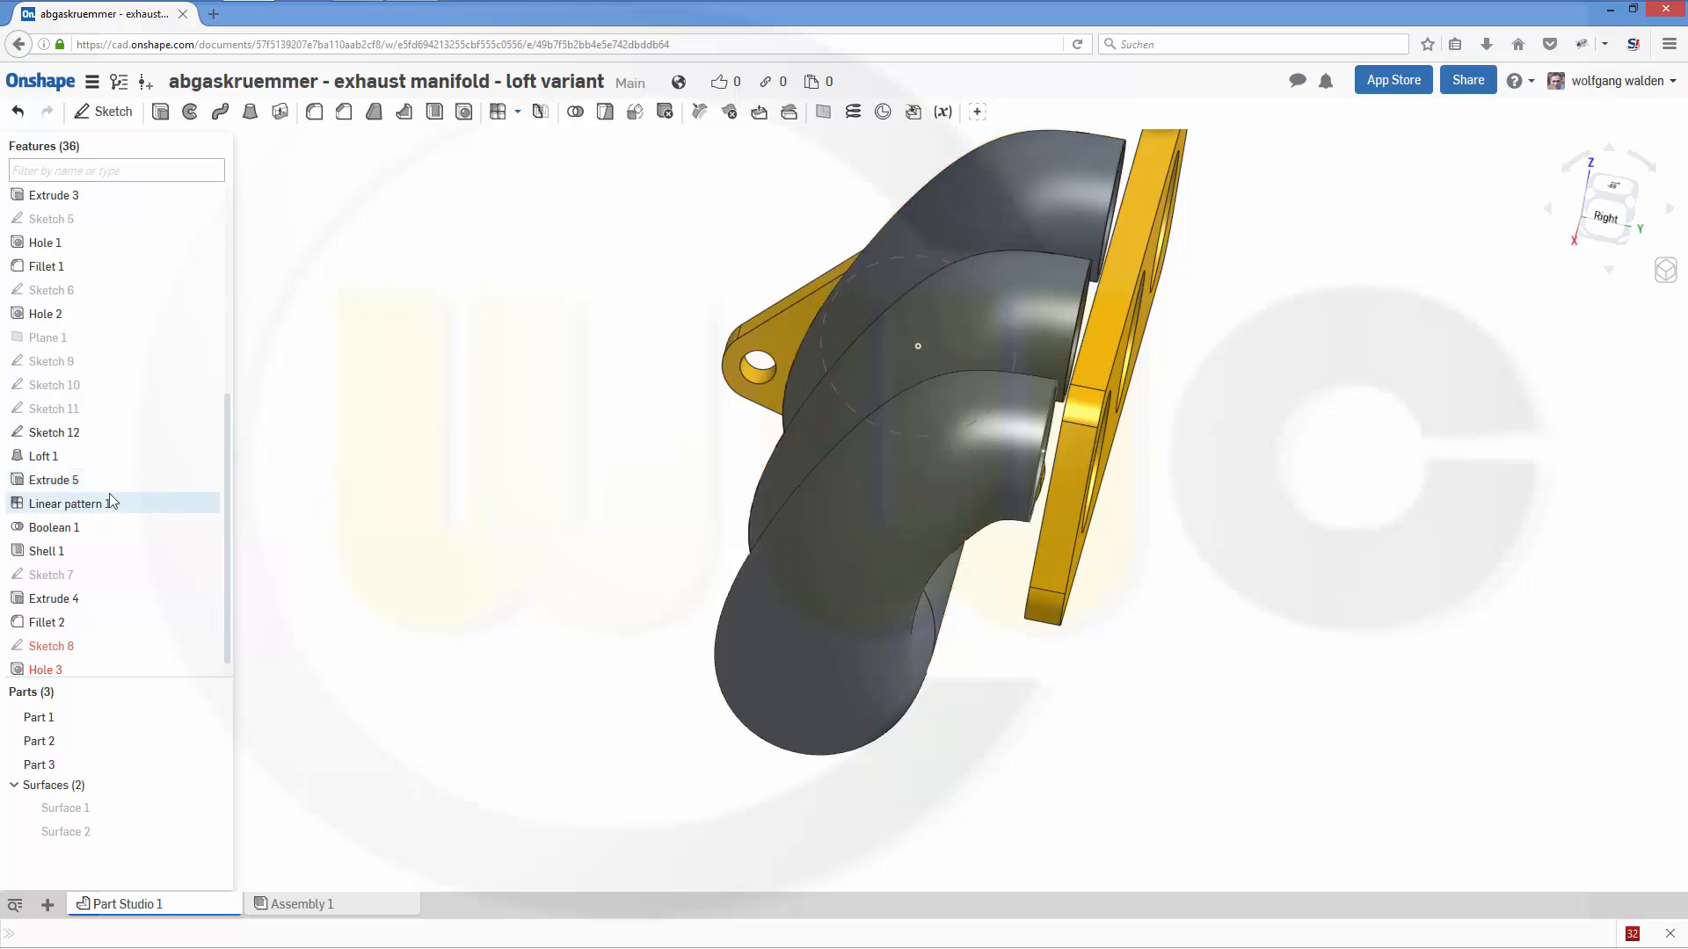
{"action": "mouse_move", "coordinate": [378, 546]}
{"action": "right_mouse_down"}
{"action": "mouse_move", "coordinate": [404, 541]}
{"action": "mouse_move", "coordinate": [387, 543]}
{"action": "right_mouse_up"}
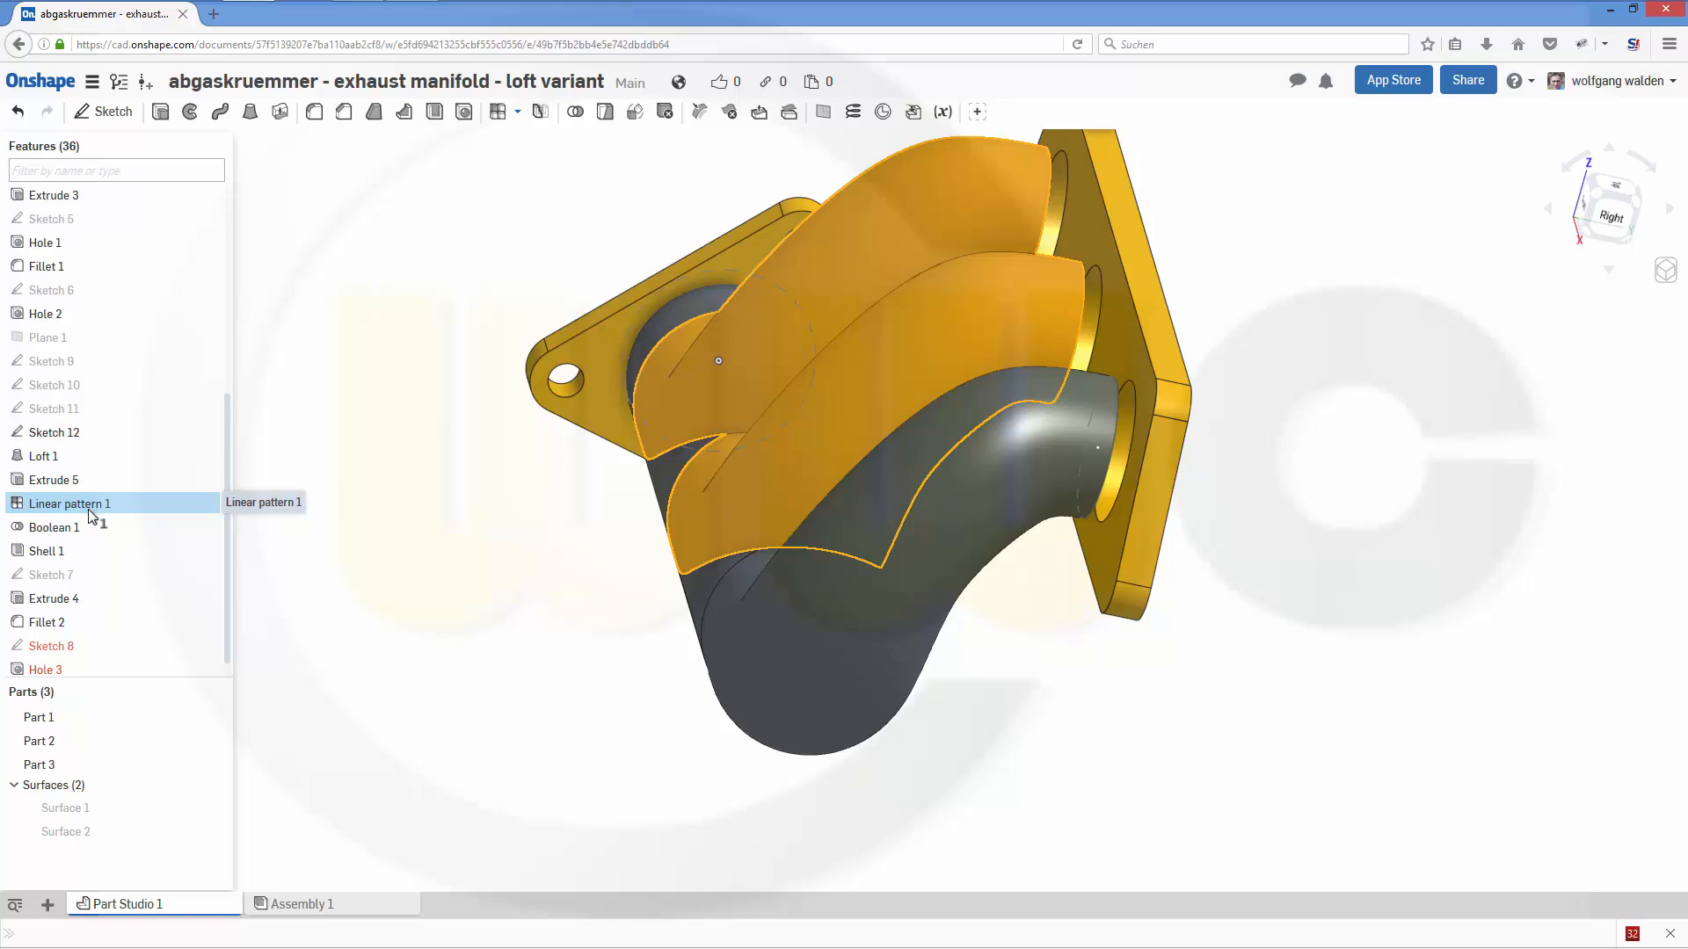
{"action": "right_click_drag", "start_coordinate": [338, 582], "coordinate": [372, 595]}
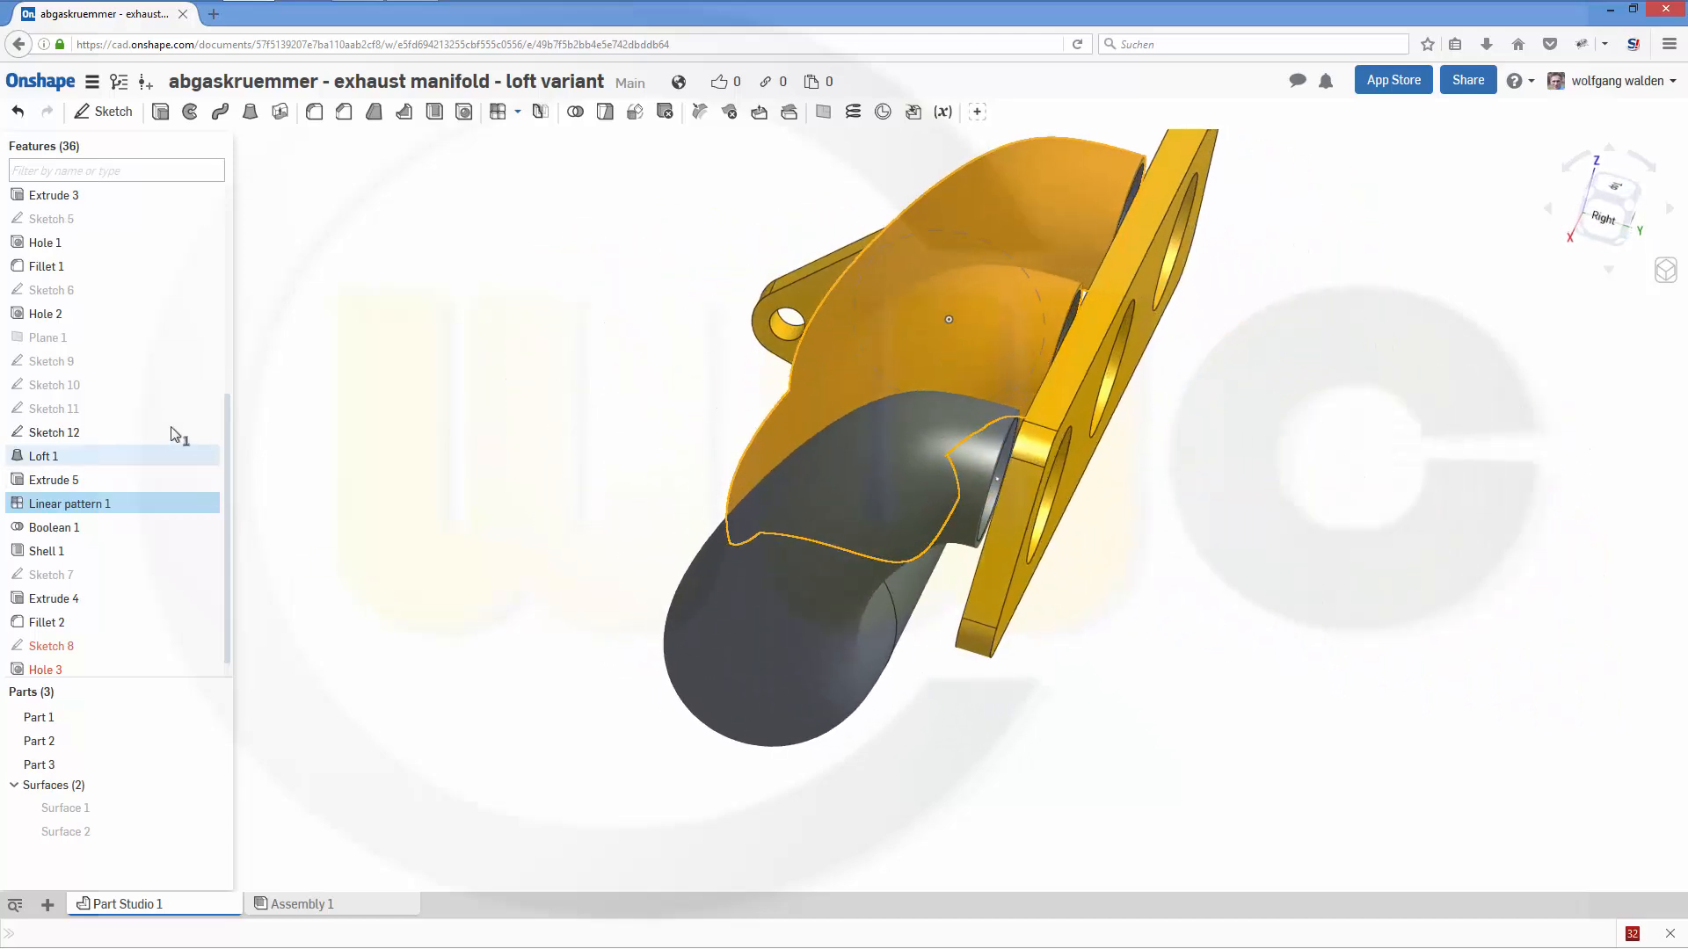
{"action": "left_click", "coordinate": [160, 111]}
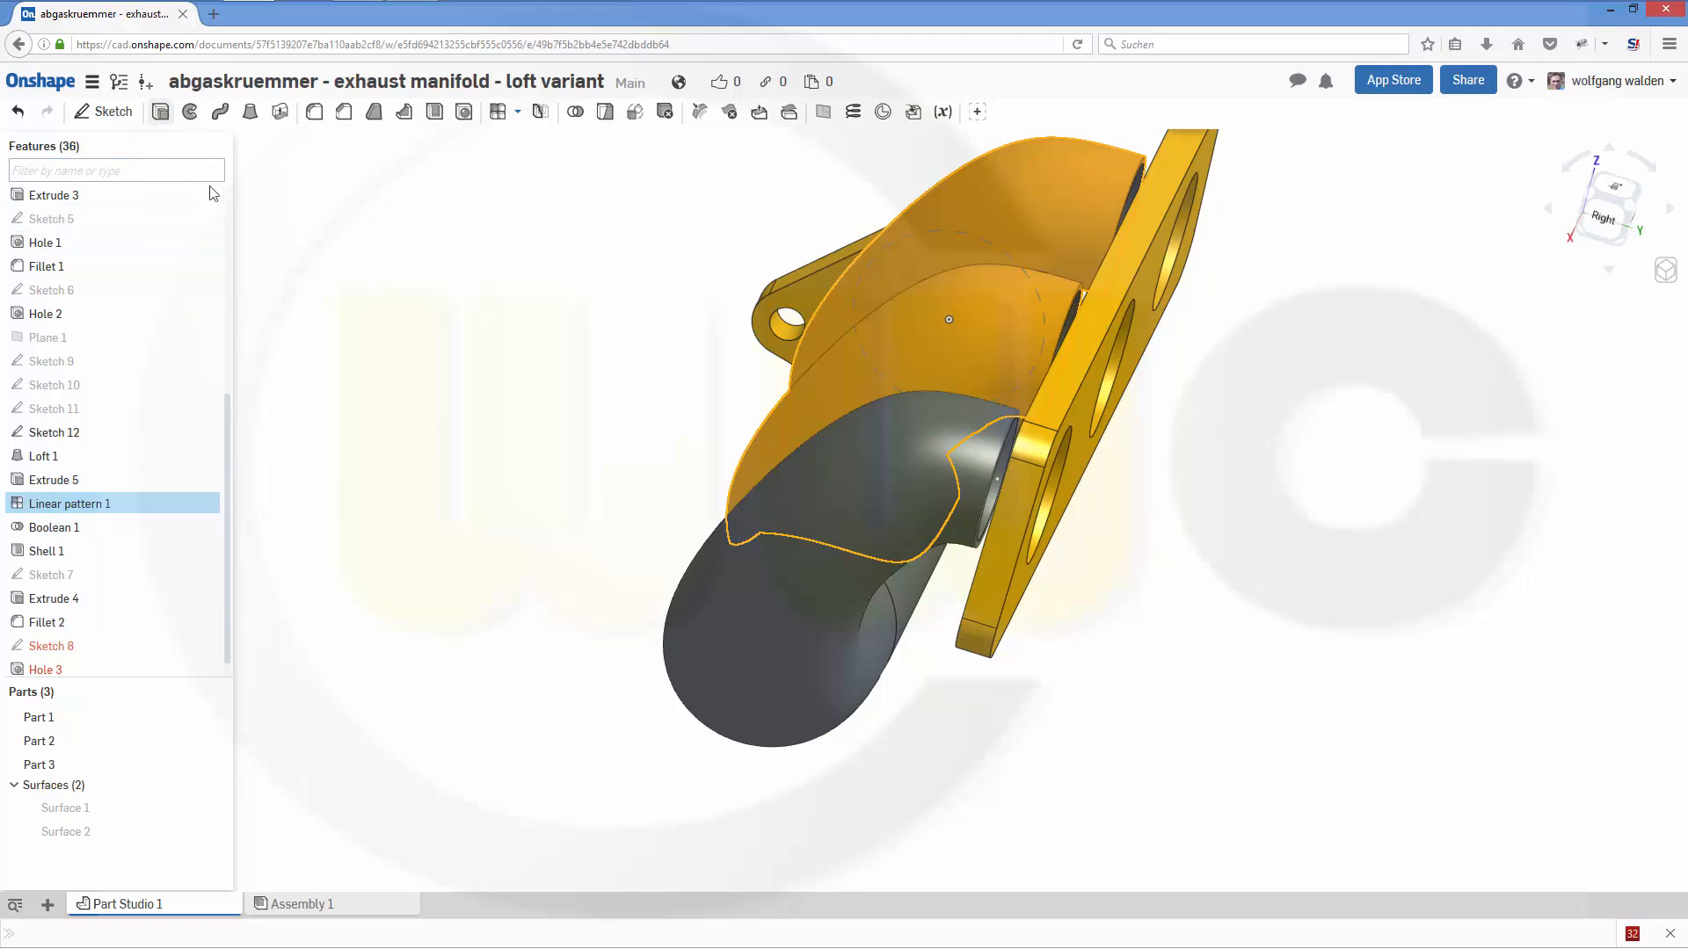
{"action": "right_click_drag", "start_coordinate": [1022, 754], "coordinate": [1179, 648]}
{"action": "scroll", "coordinate": [1207, 565], "scroll_direction": "up", "scroll_amount": 3}
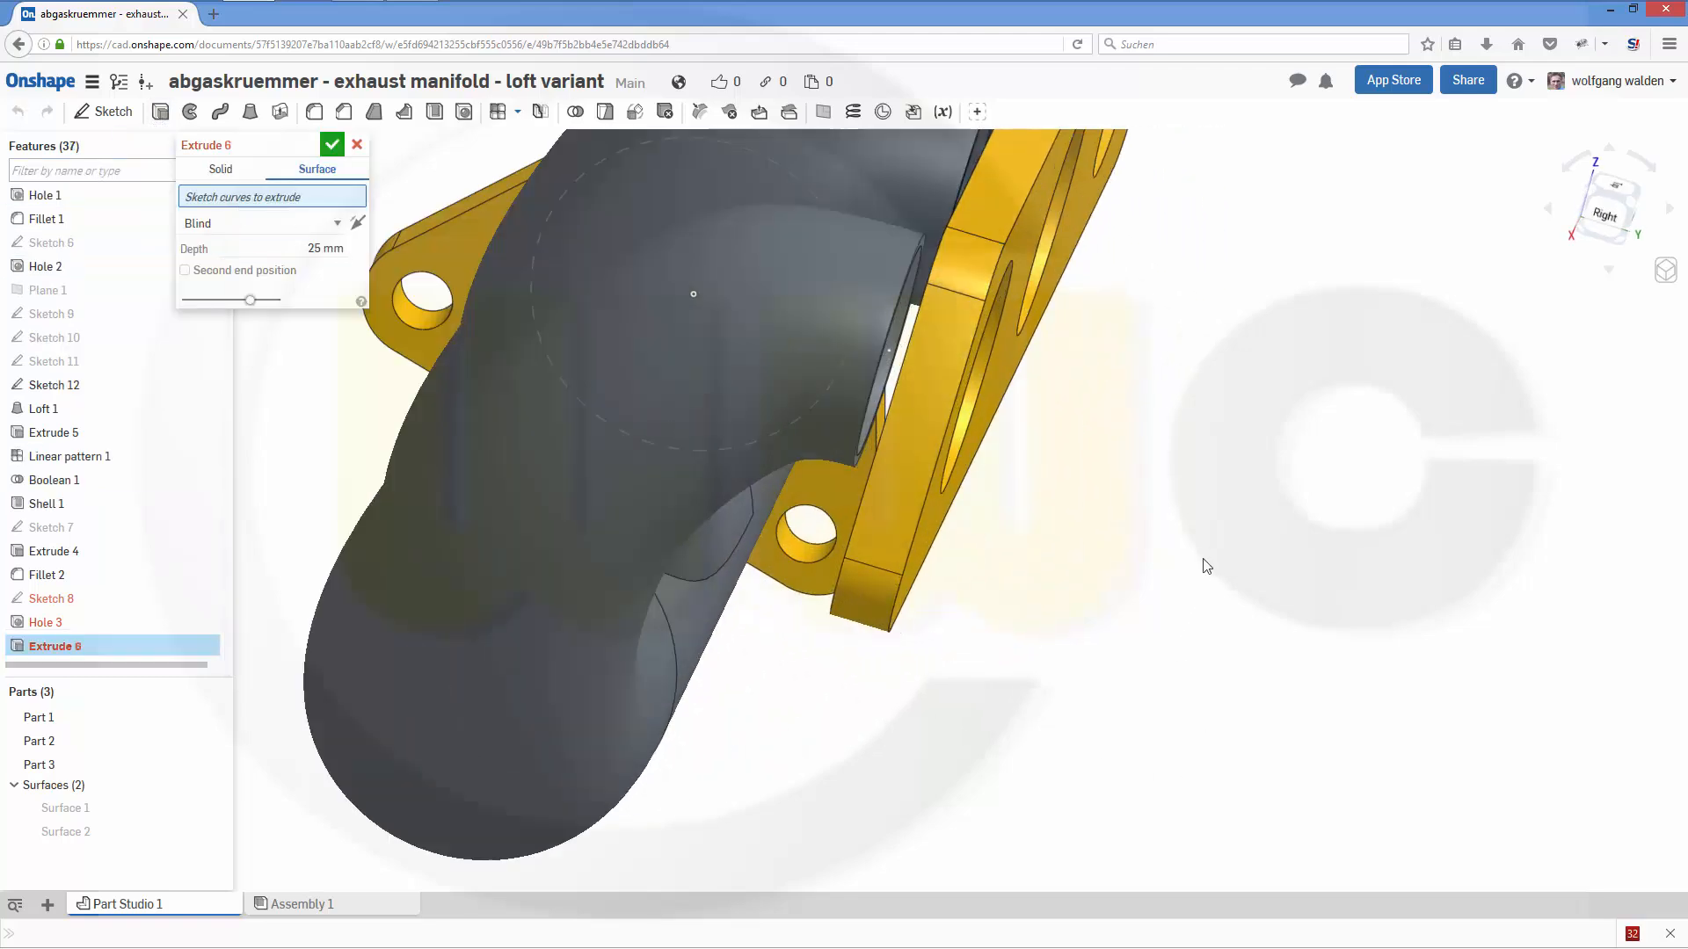
{"action": "left_click", "coordinate": [889, 323]}
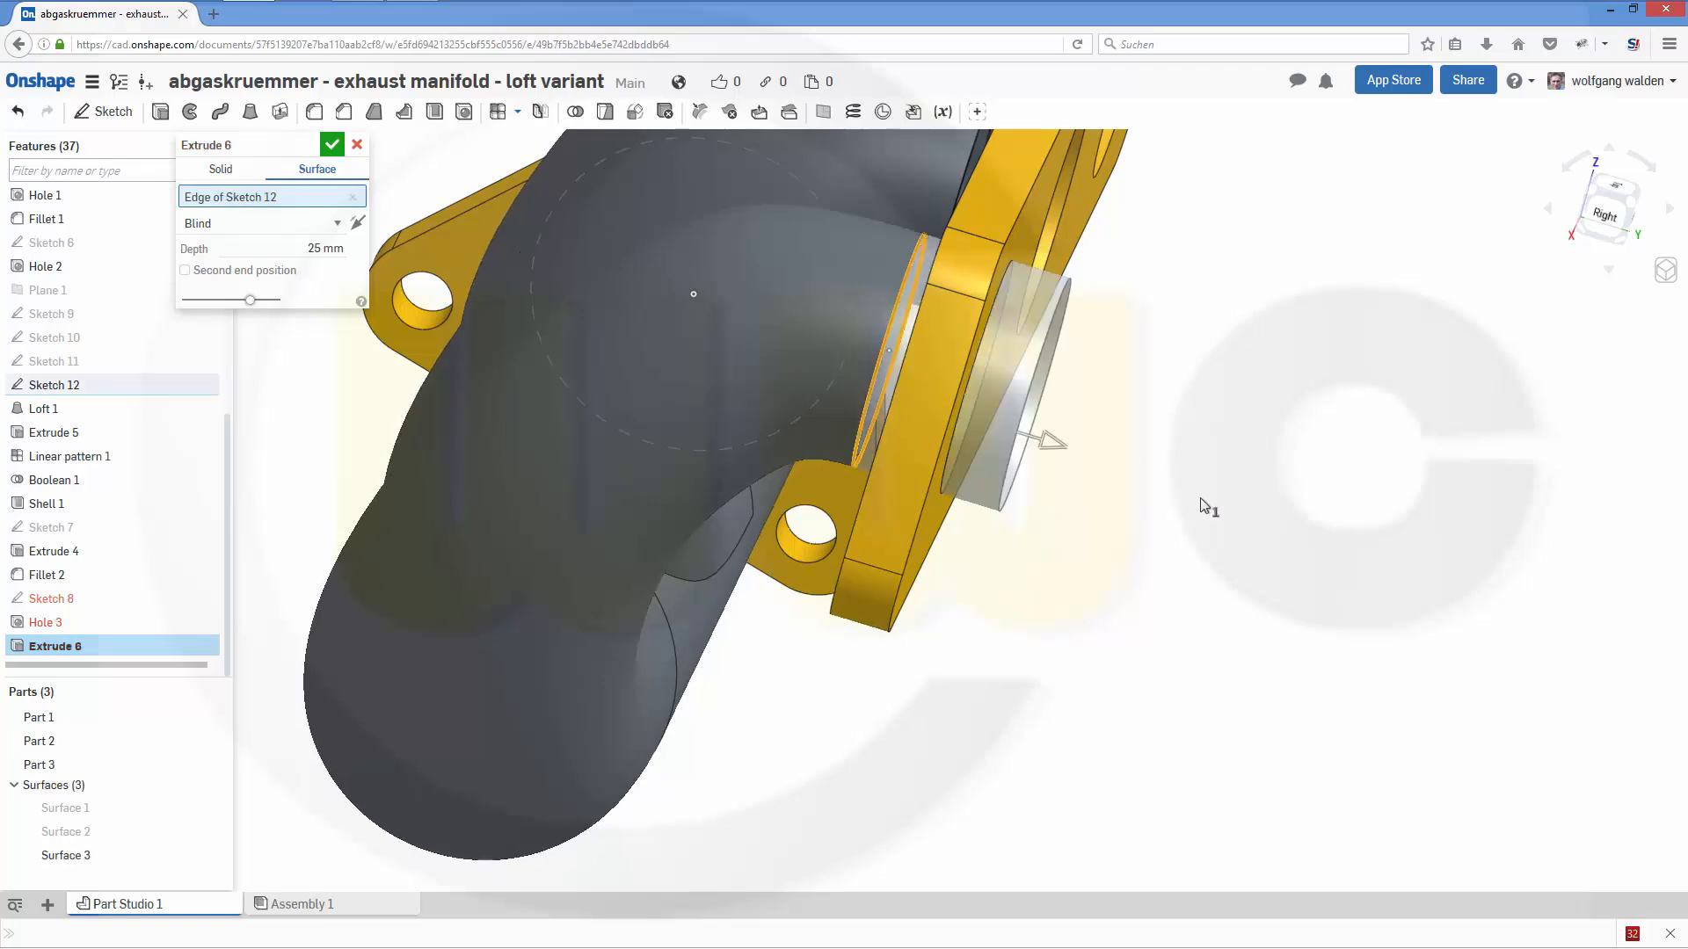
{"action": "right_click_drag", "start_coordinate": [1178, 549], "coordinate": [1119, 546]}
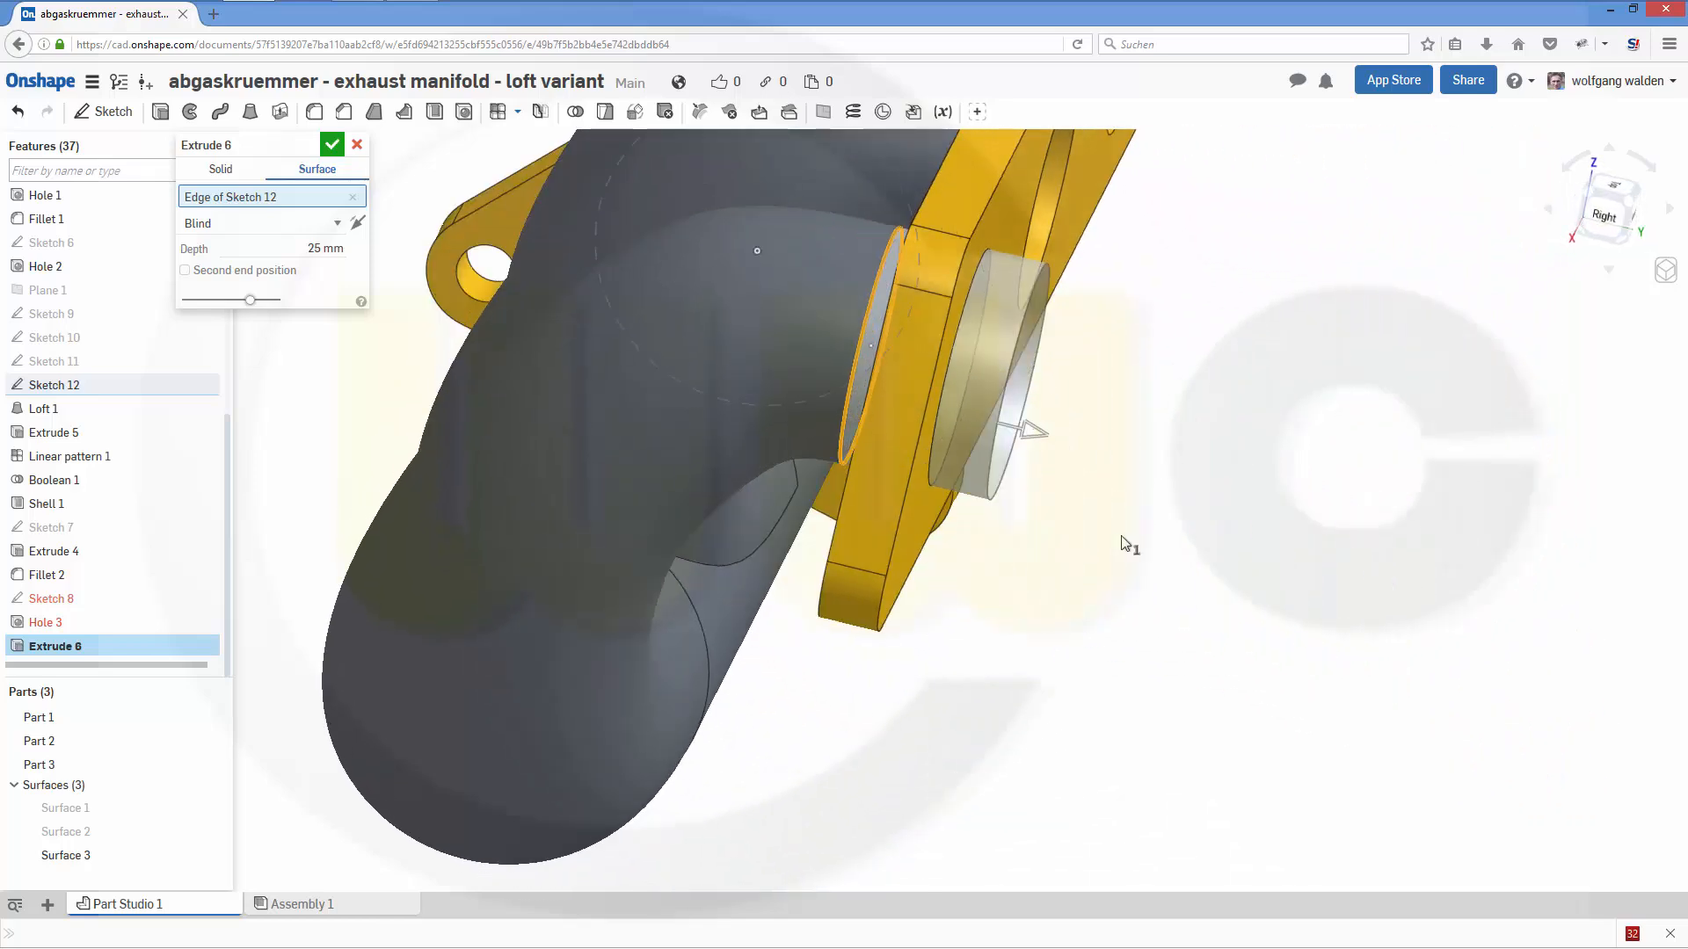
{"action": "left_click", "coordinate": [222, 170]}
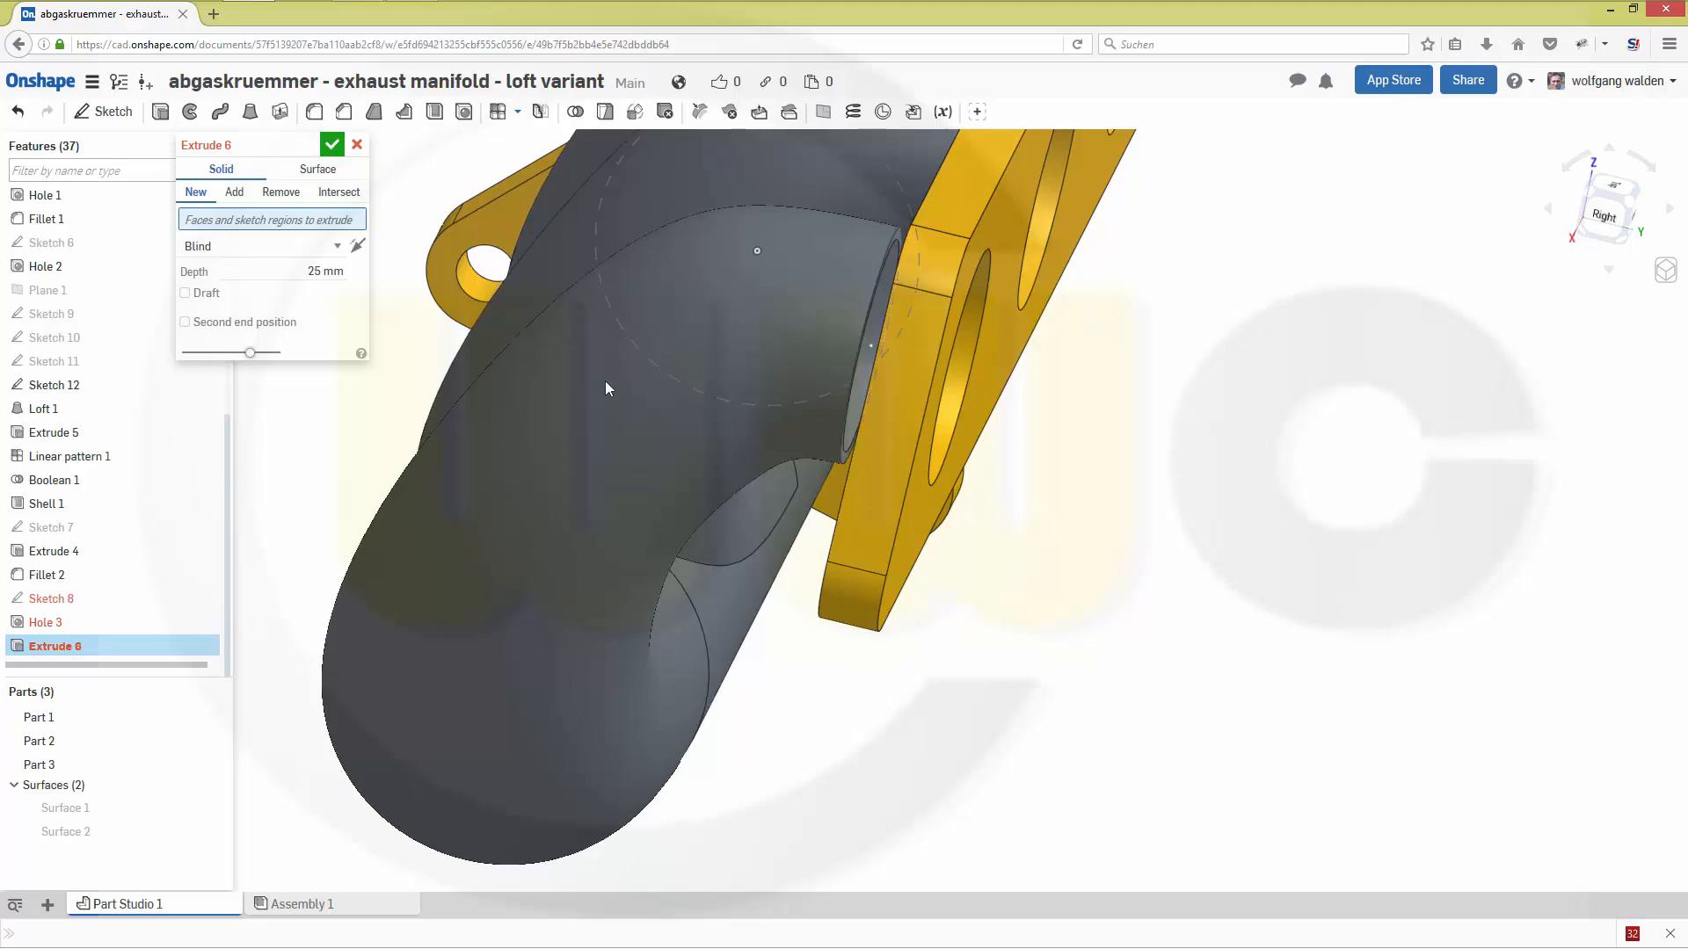
{"action": "left_click", "coordinate": [861, 358]}
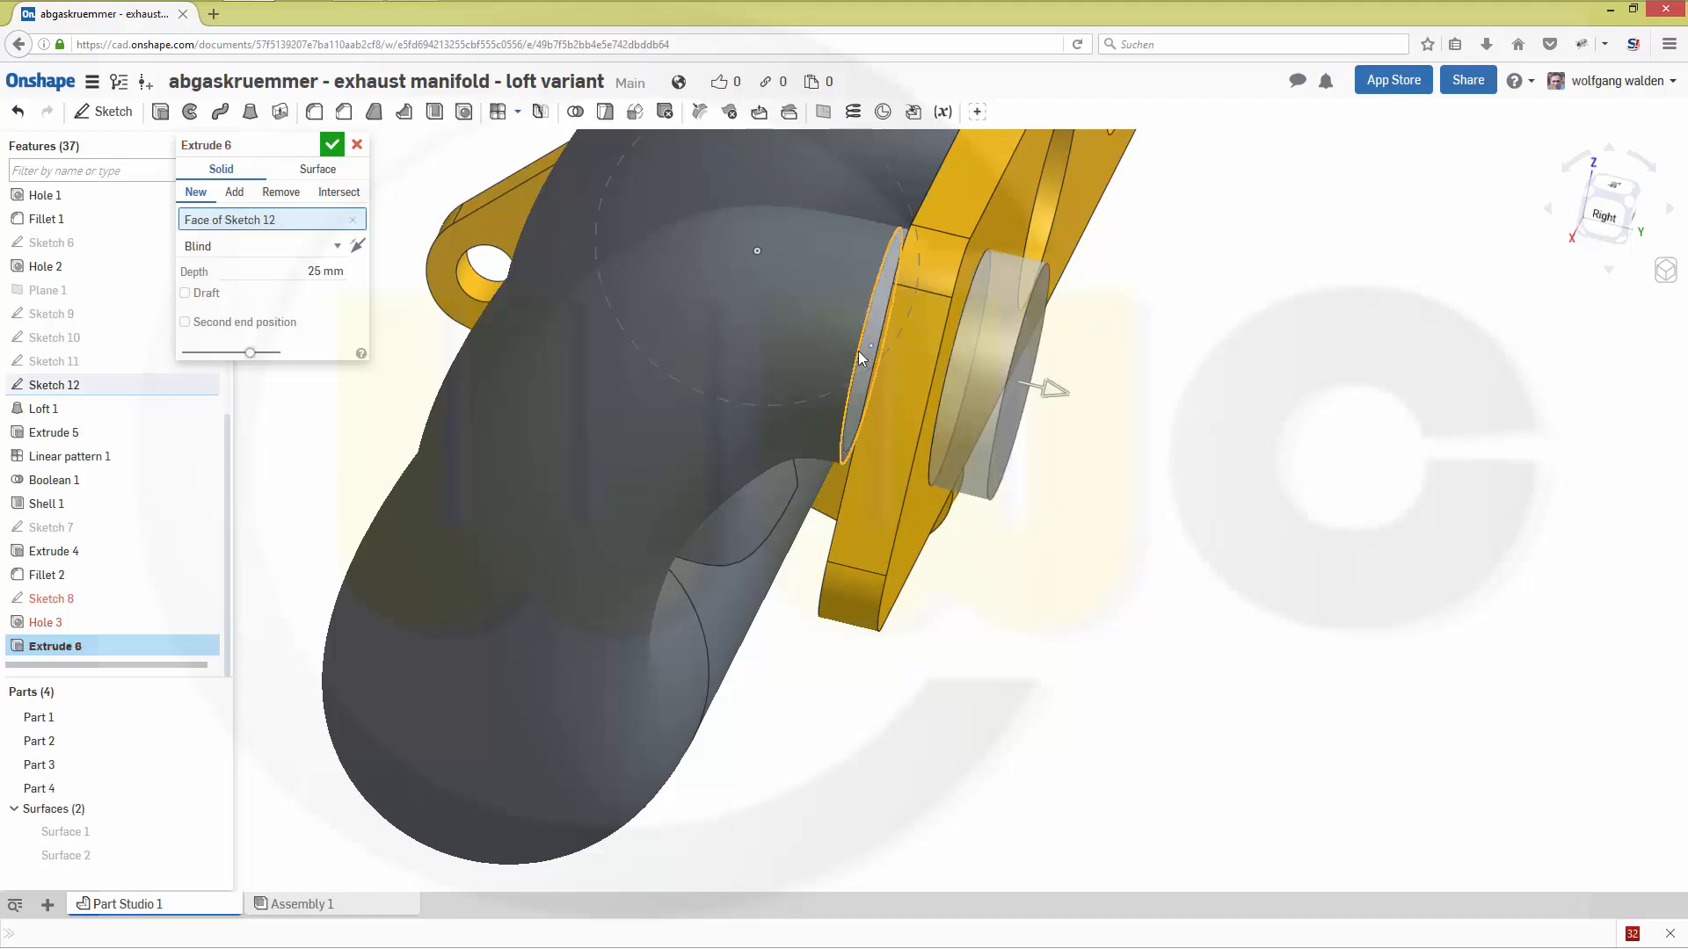
- Set the extrusion's end type to Up to face, ending at the flange face towards the pipes, as a new part
{"action": "left_click", "coordinate": [337, 249]}
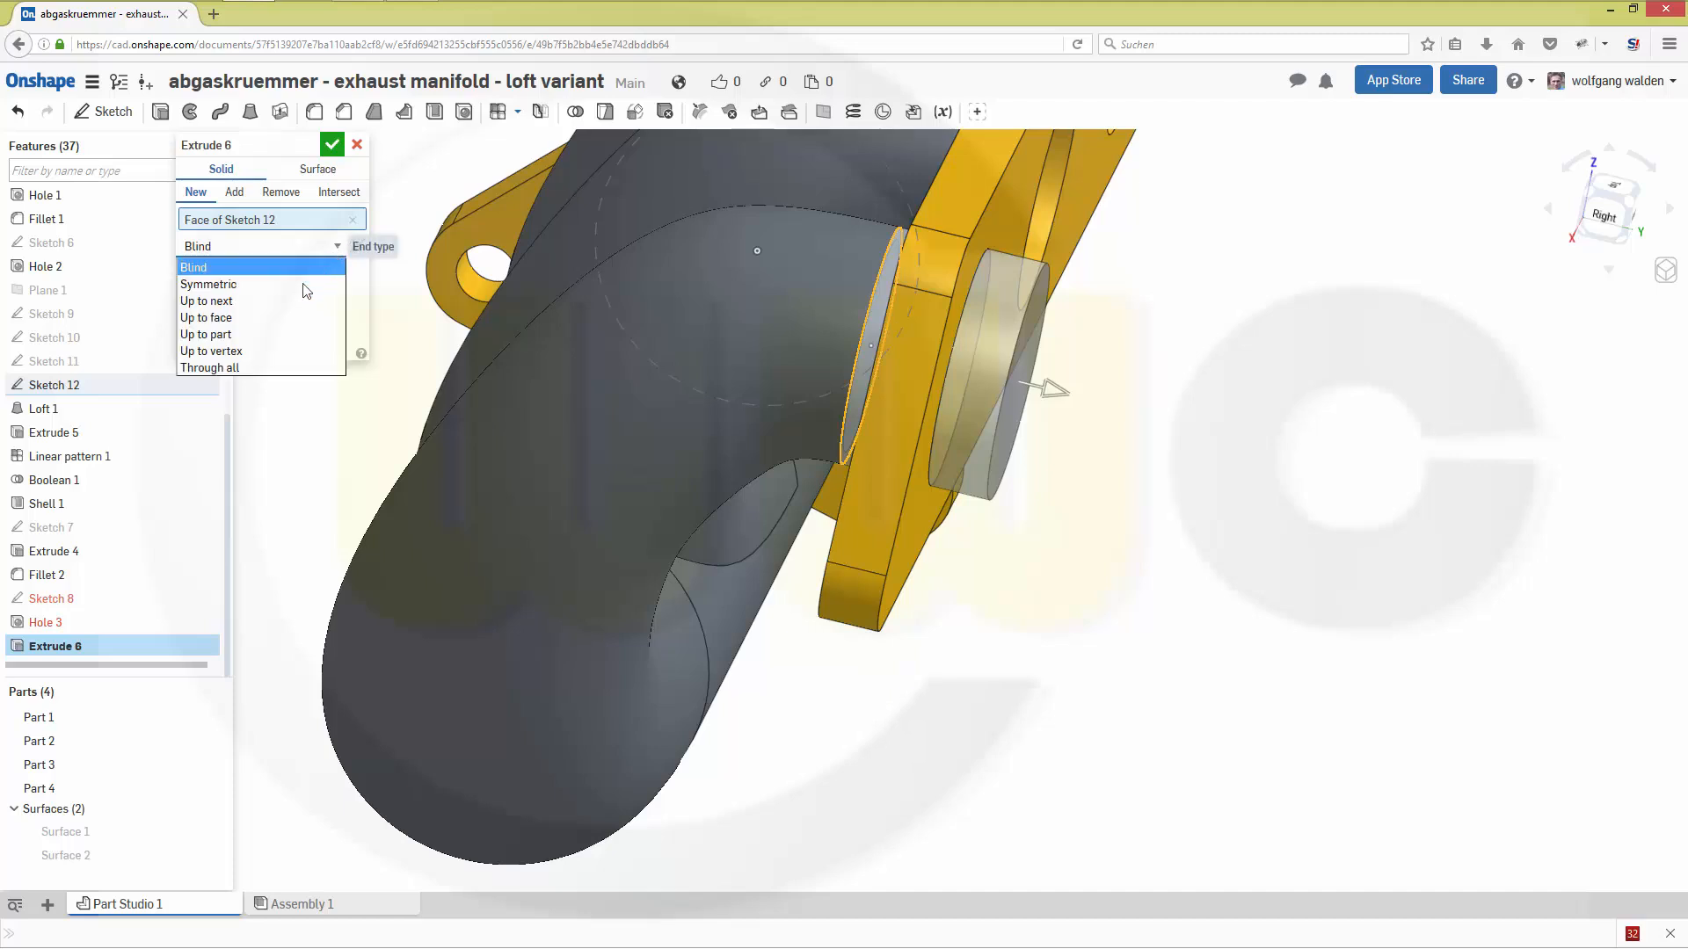
{"action": "left_click", "coordinate": [274, 319]}
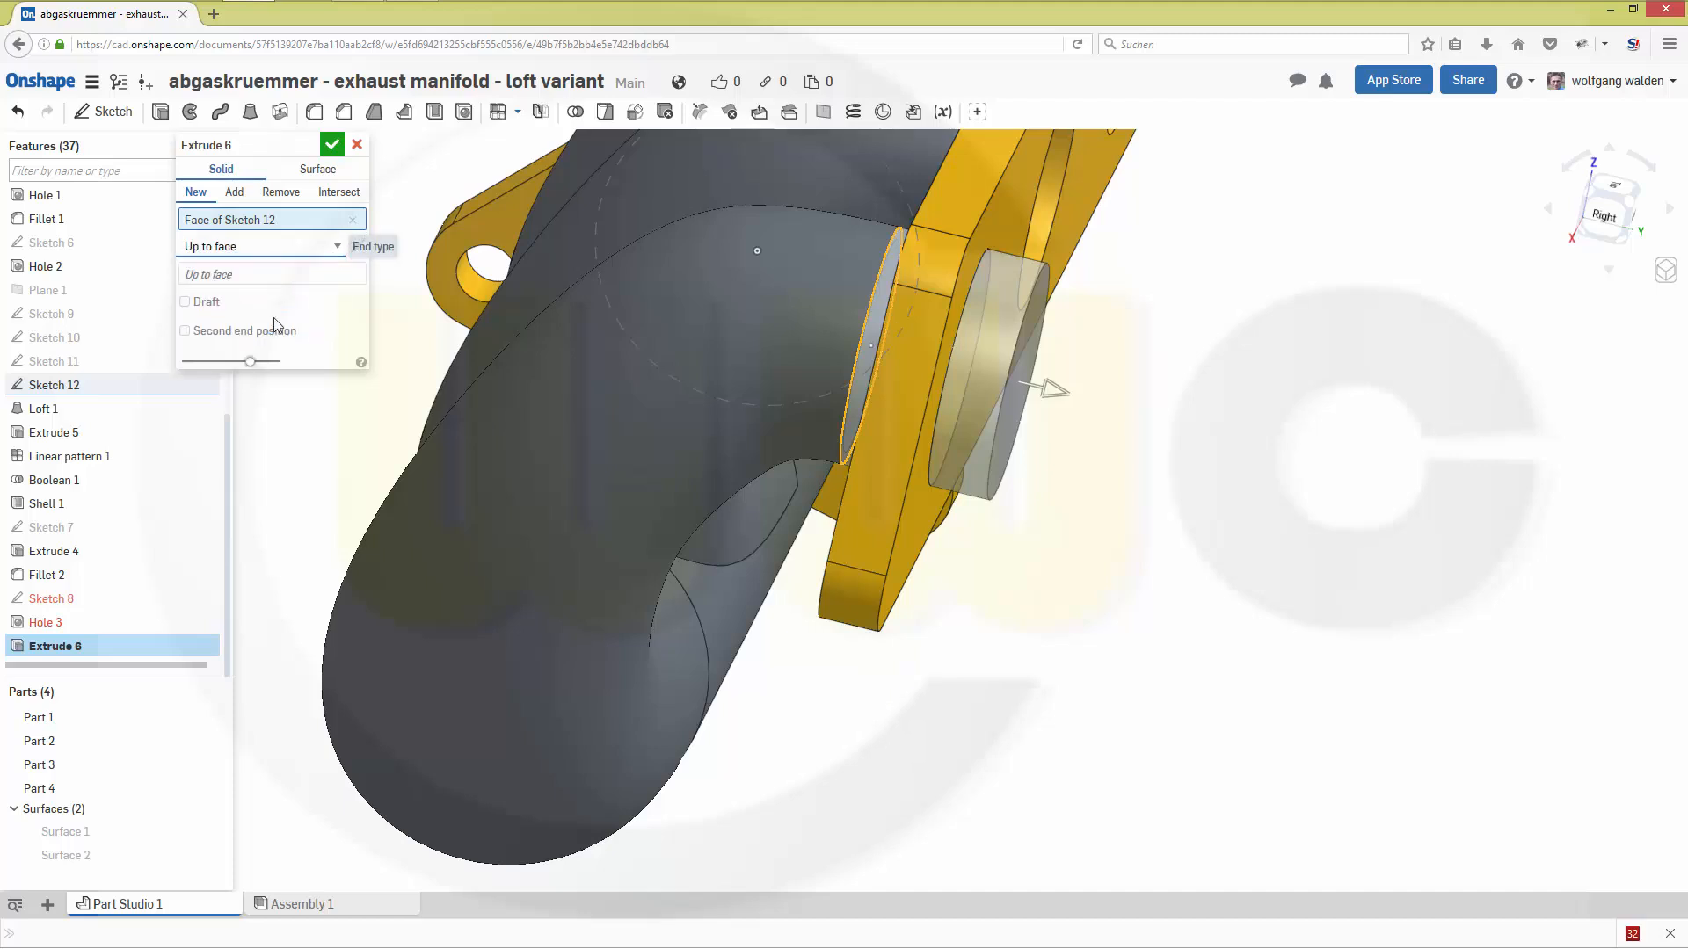
{"action": "right_click_drag", "start_coordinate": [1063, 693], "coordinate": [1073, 582]}
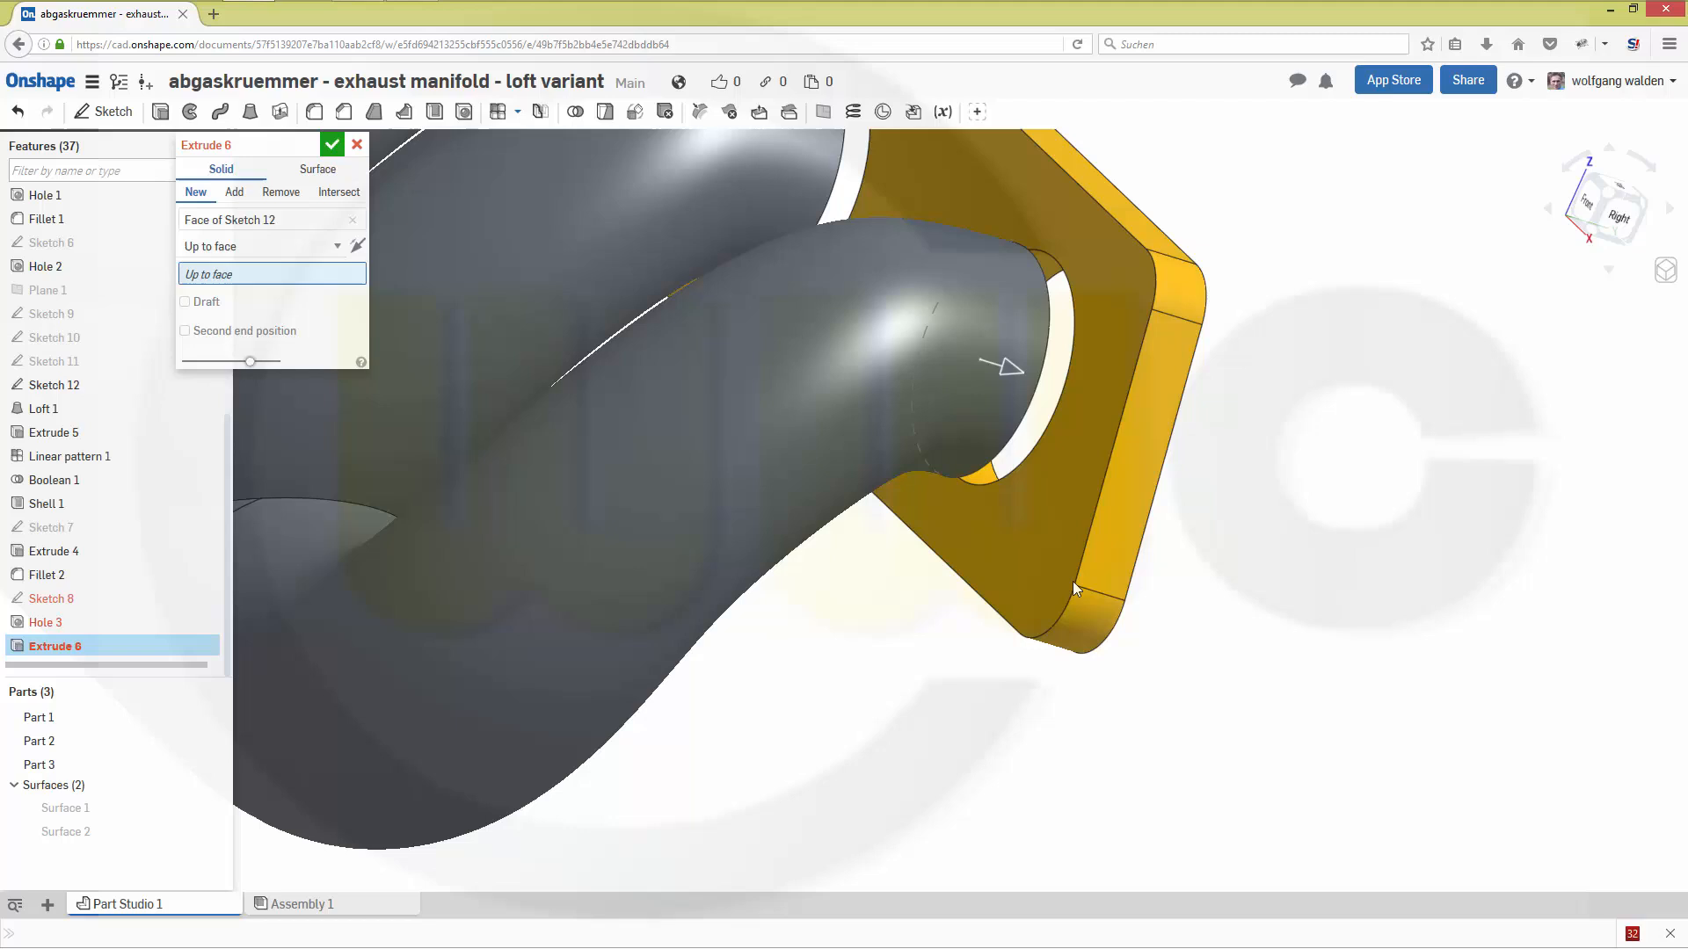
{"action": "left_click", "coordinate": [1037, 515]}
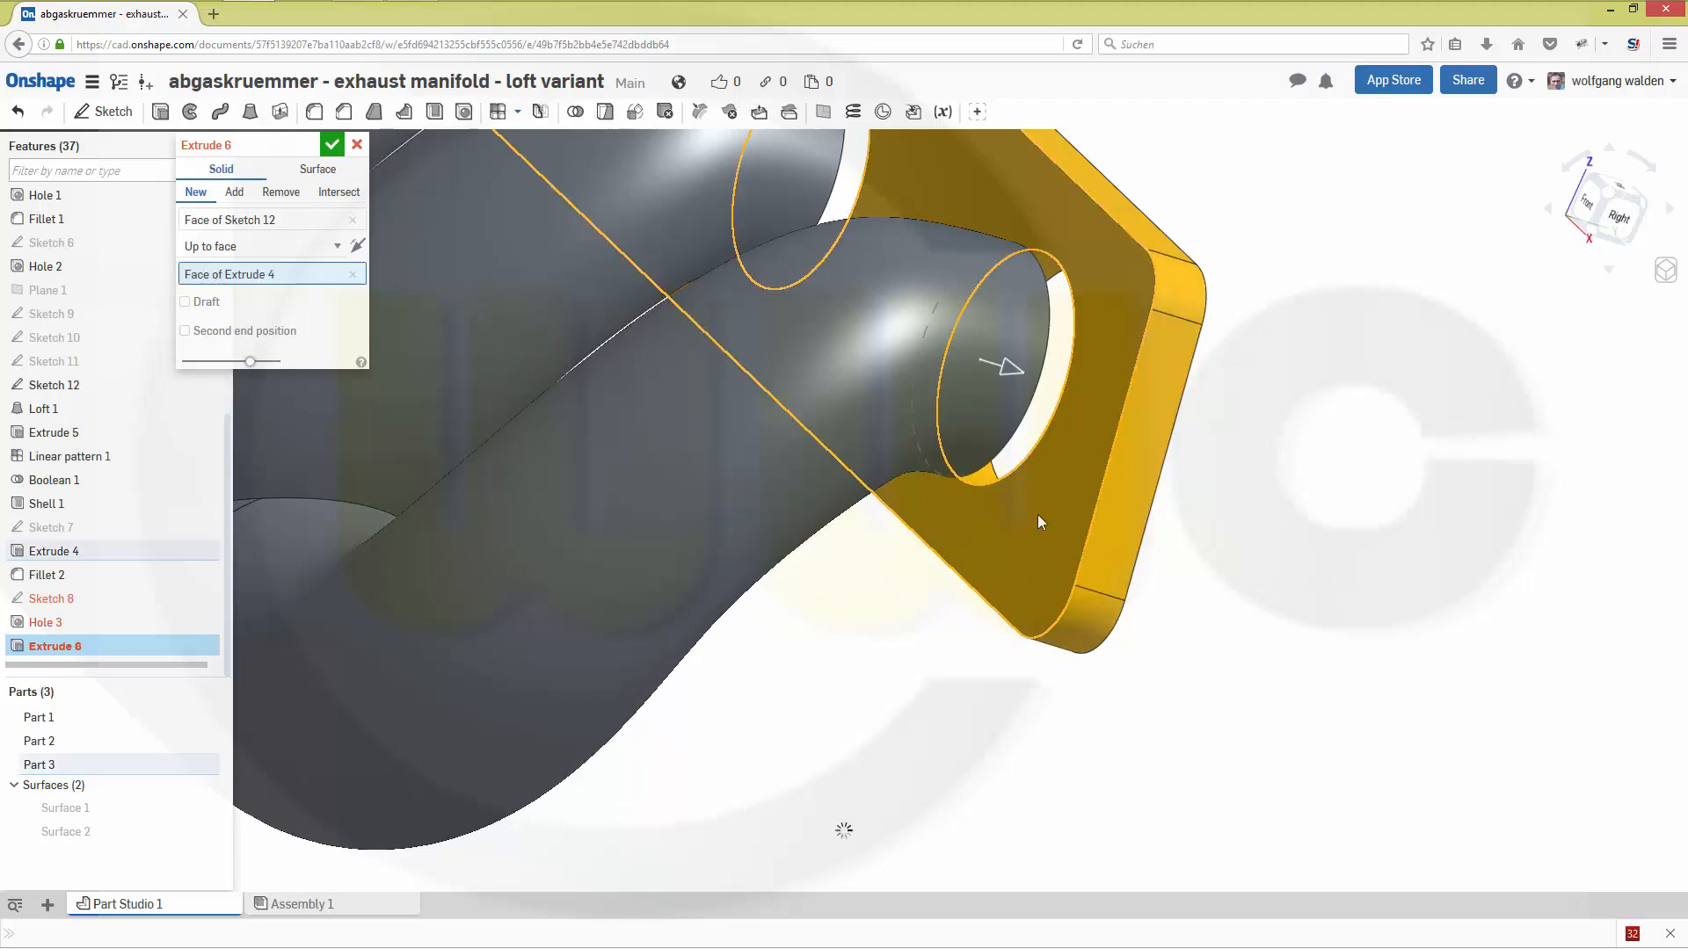
{"action": "right_click_drag", "start_coordinate": [1286, 563], "coordinate": [1137, 542]}
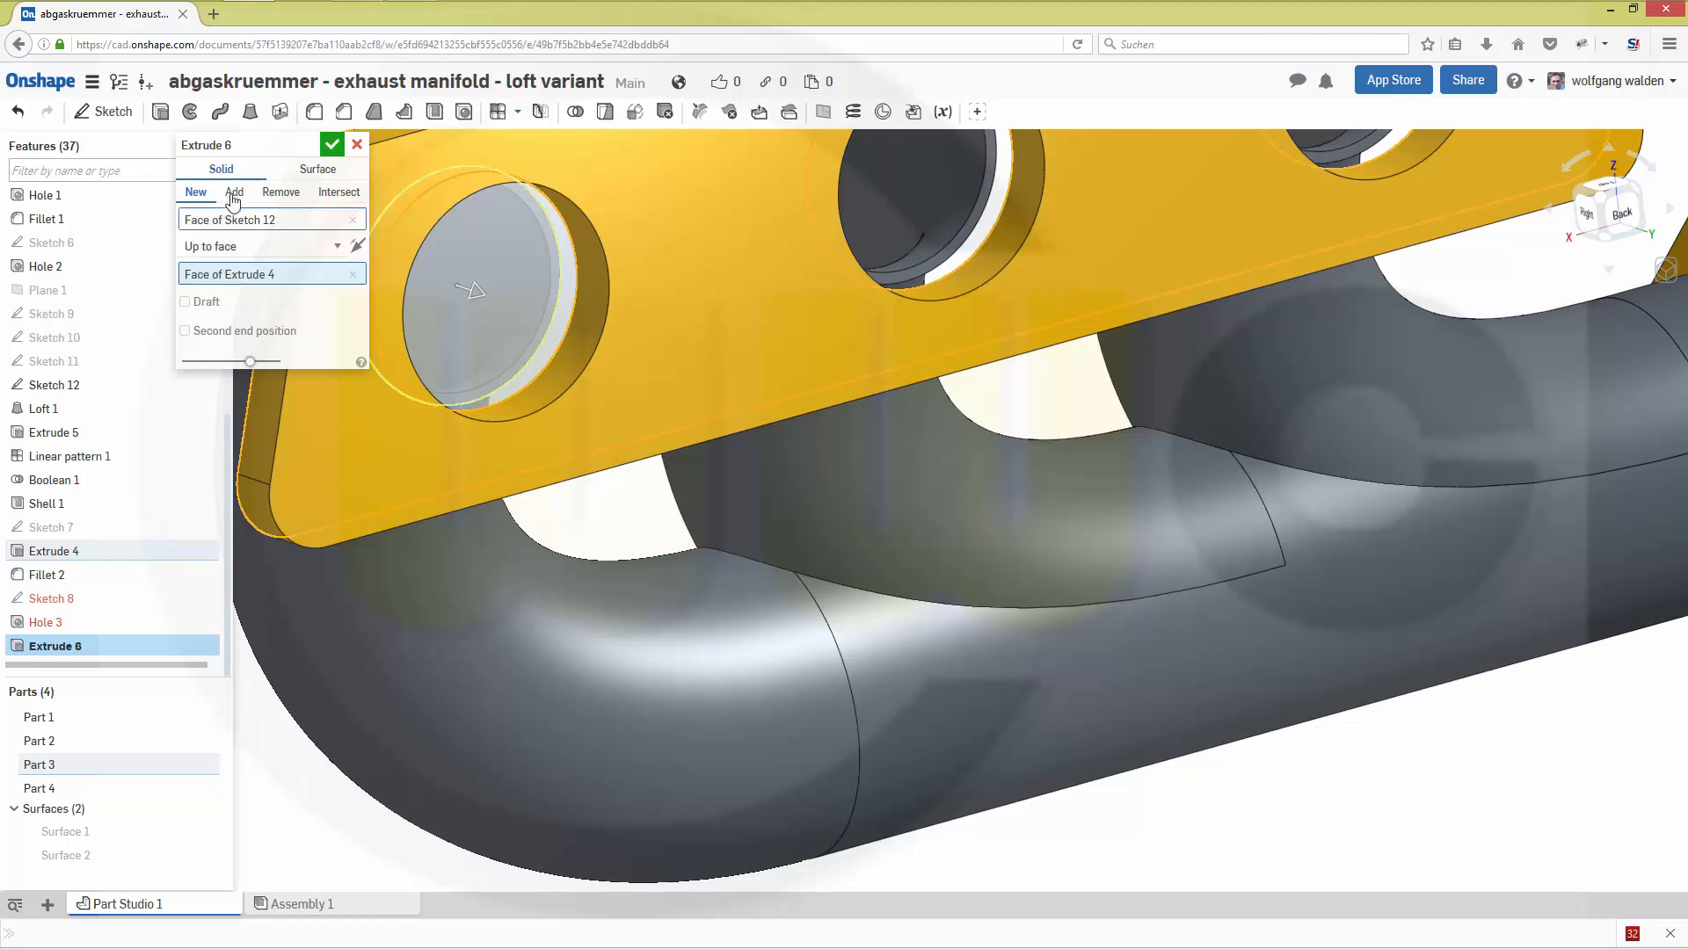
{"action": "key", "text": "Return"}
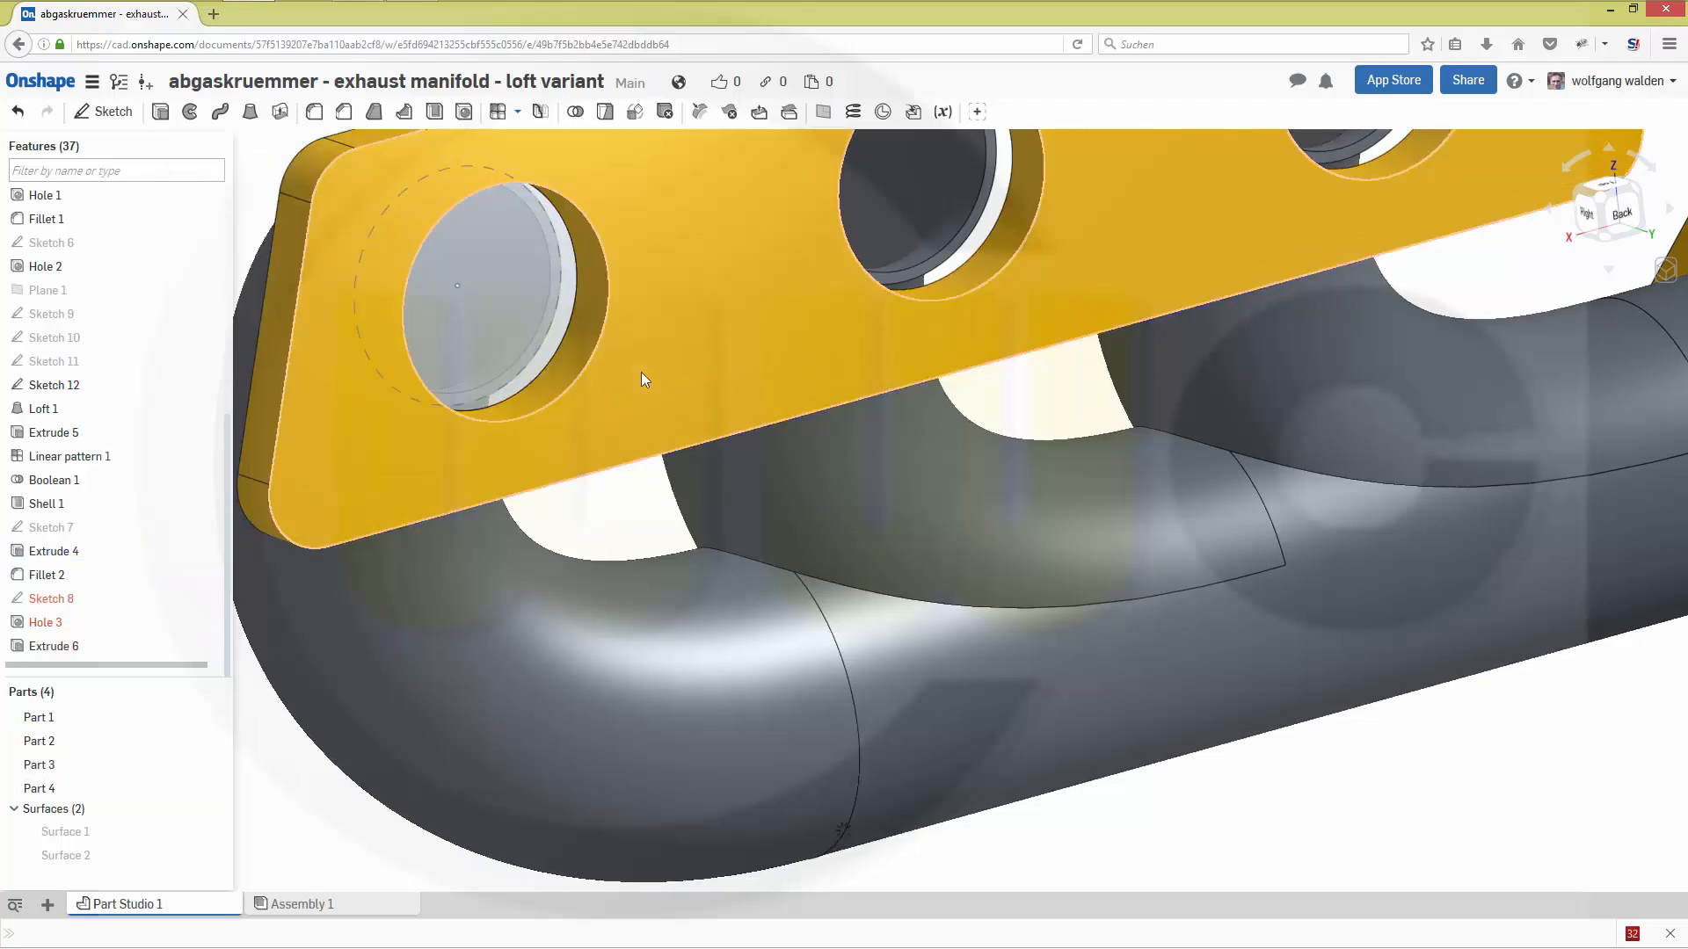
- Start a shell with 2 mm thickness on the new disc, removing its flange-side face
{"action": "right_click_drag", "start_coordinate": [705, 460], "coordinate": [724, 460]}
{"action": "scroll", "coordinate": [459, 613], "scroll_direction": "down", "scroll_amount": 3}
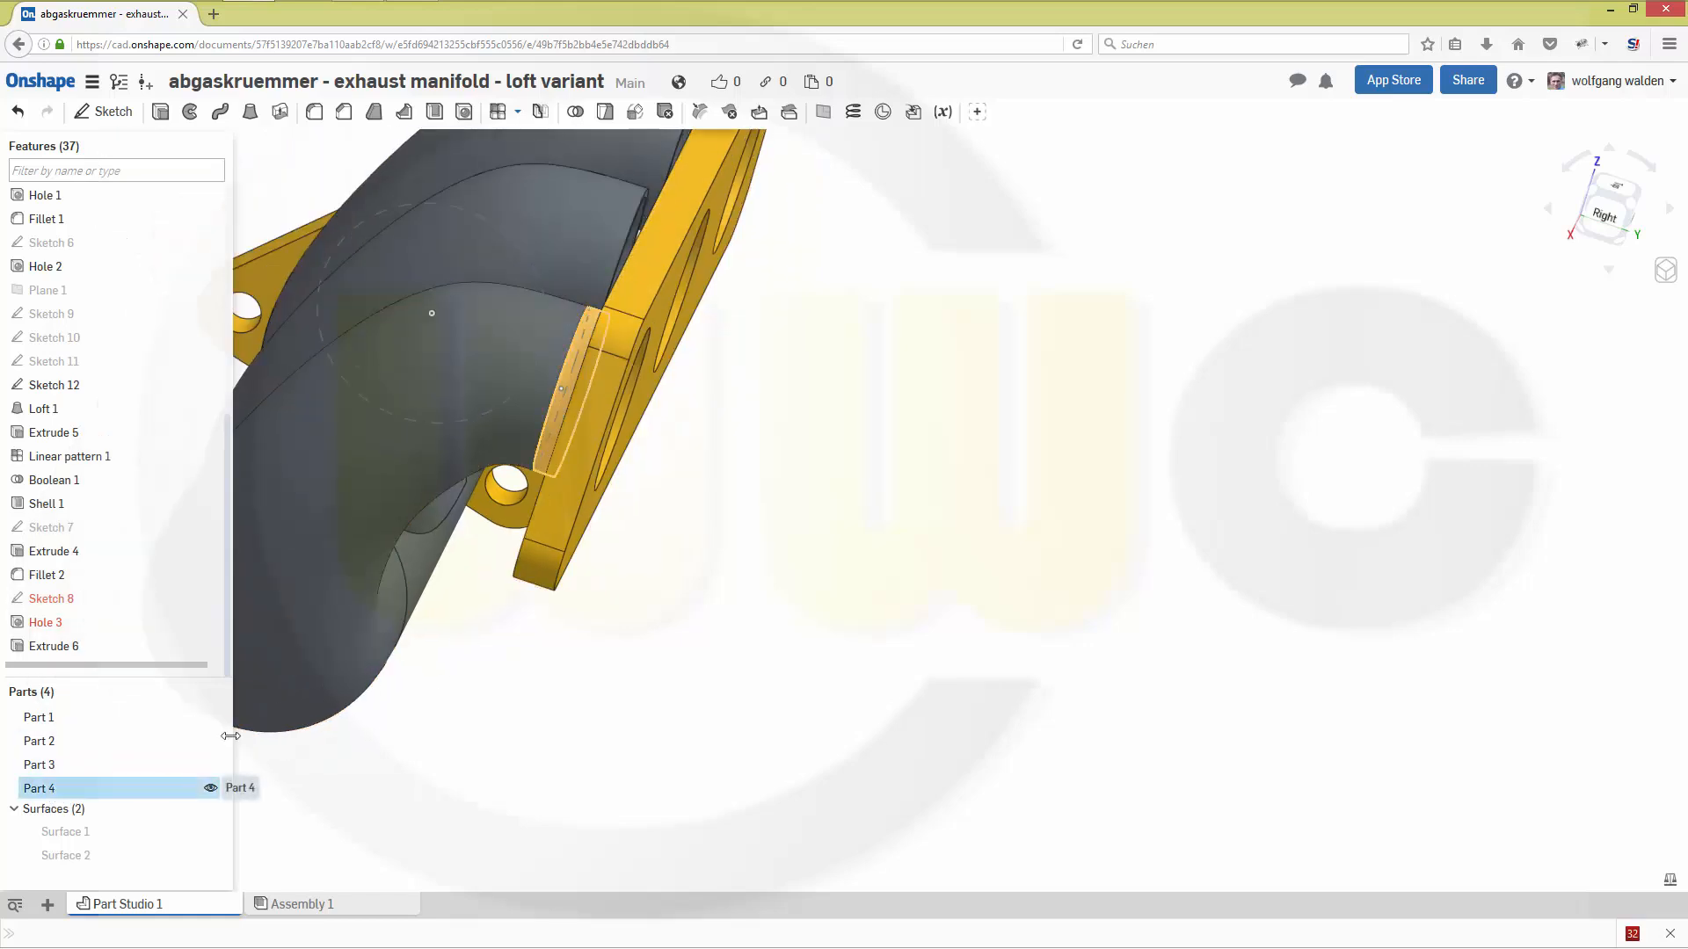
{"action": "left_click", "coordinate": [48, 790]}
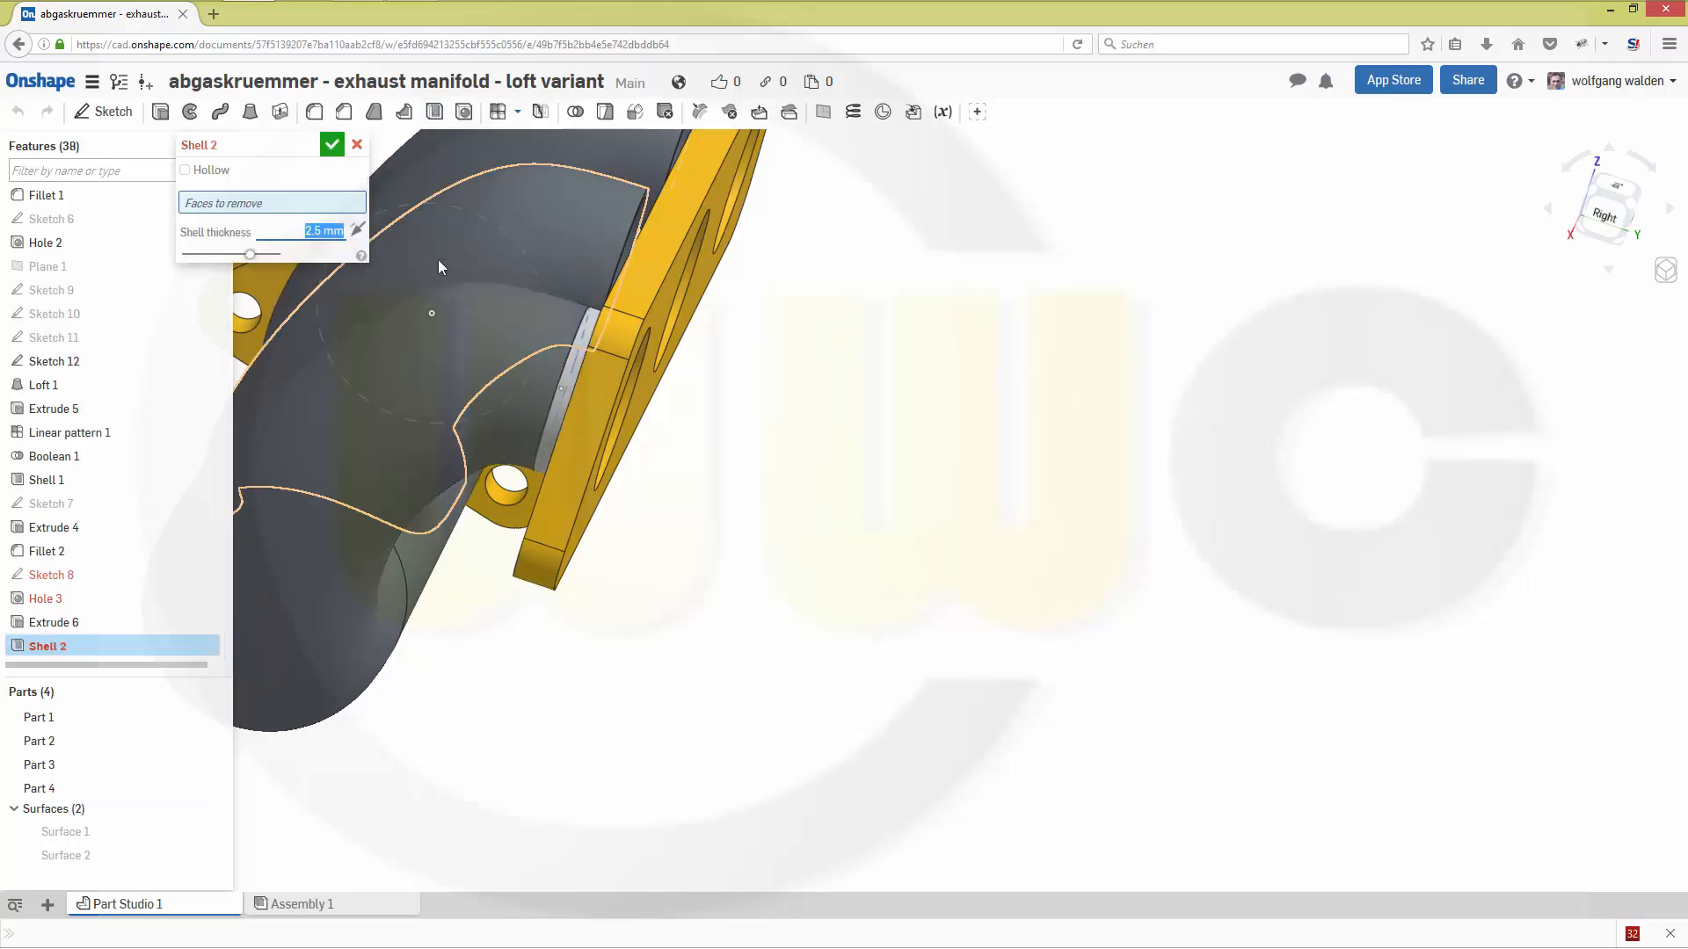
{"action": "type", "text": "2"}
{"action": "key", "text": "Return"}
{"action": "right_click_drag", "start_coordinate": [854, 457], "coordinate": [714, 457]}
{"action": "scroll", "coordinate": [708, 457], "scroll_direction": "up", "scroll_amount": 5}
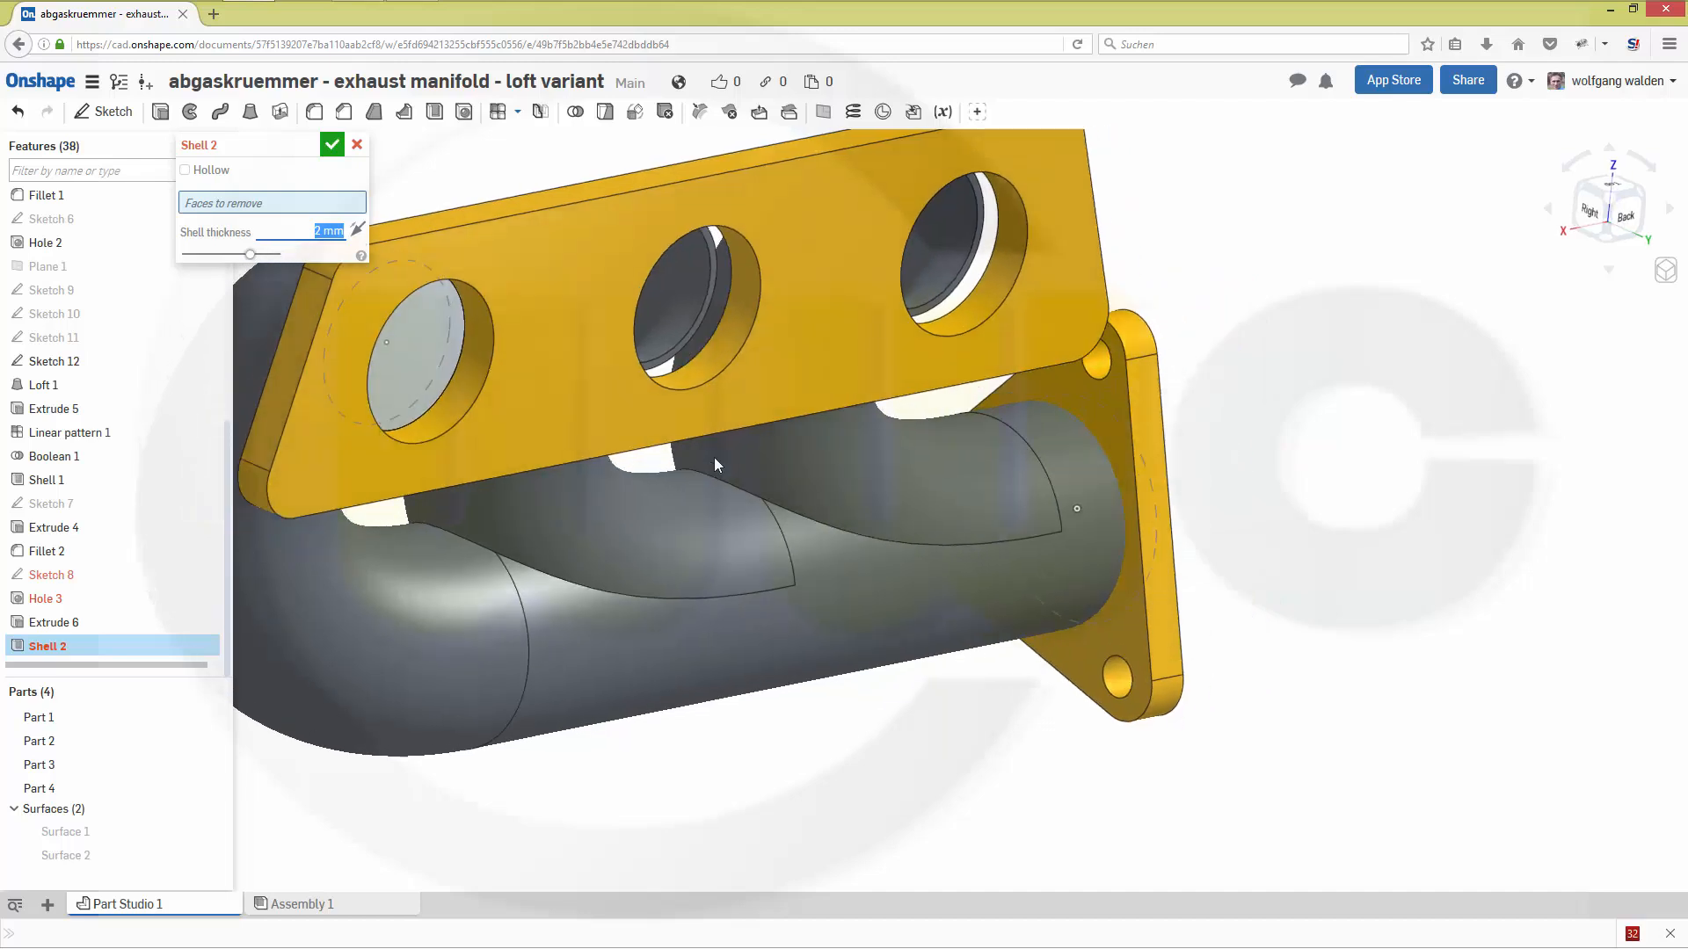
{"action": "left_click", "coordinate": [407, 370]}
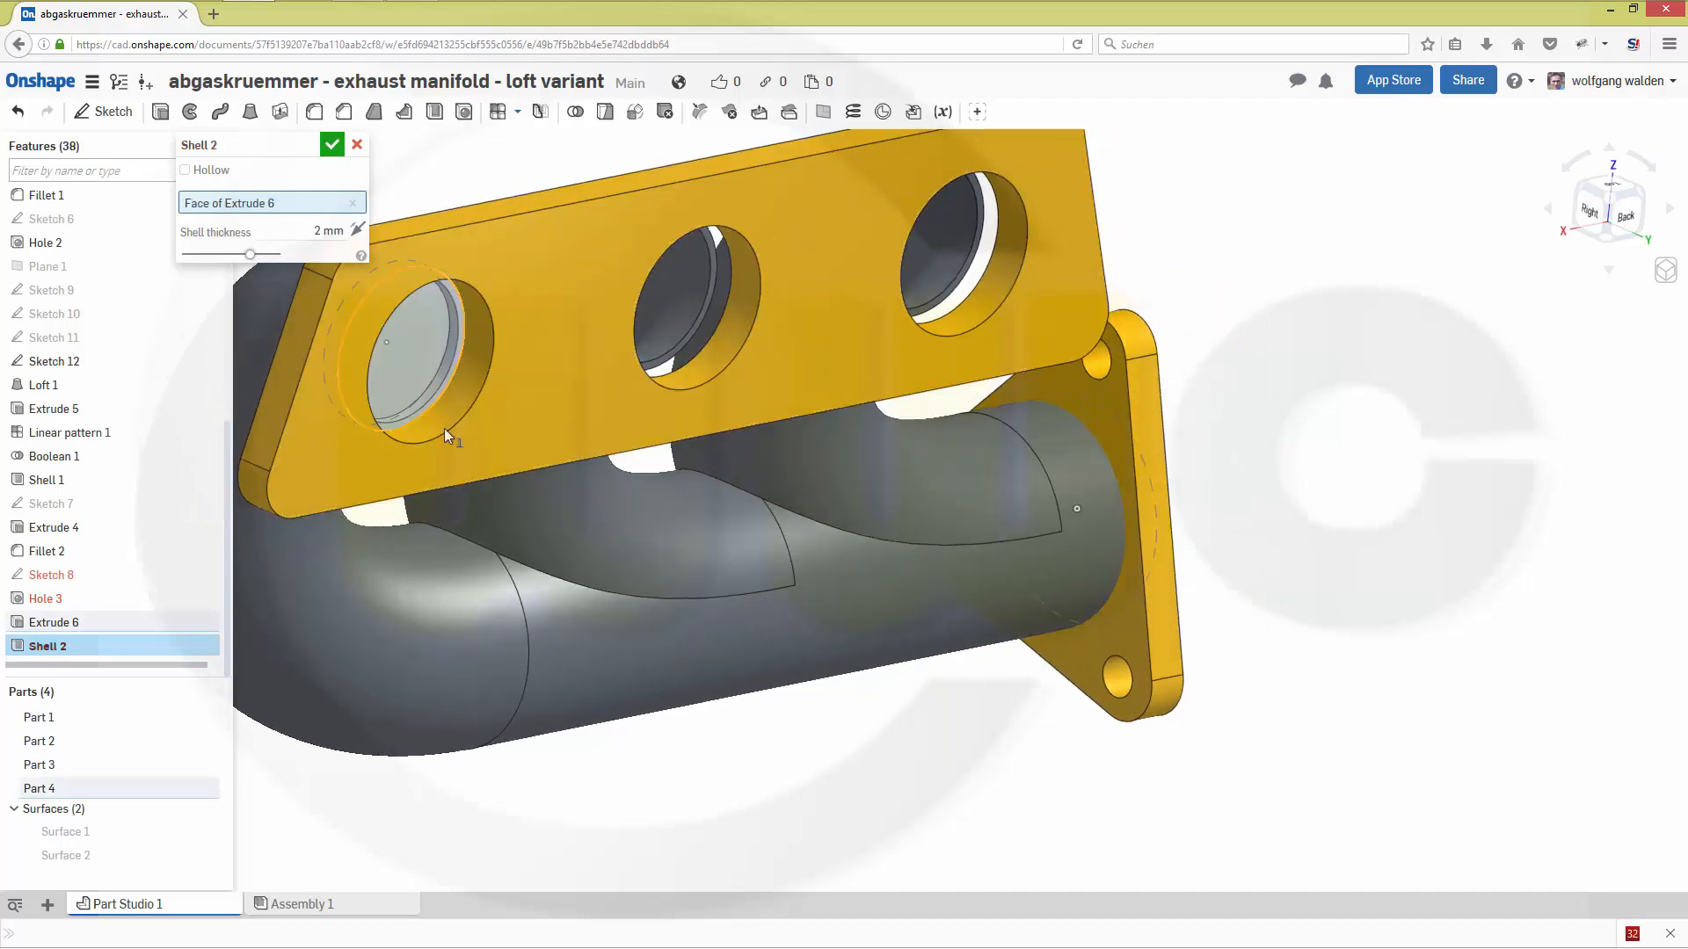
- Hide all parts except the disc, add its pipe-side face to the removed faces and finish the shell
{"action": "right_click_drag", "start_coordinate": [1024, 822], "coordinate": [1046, 817]}
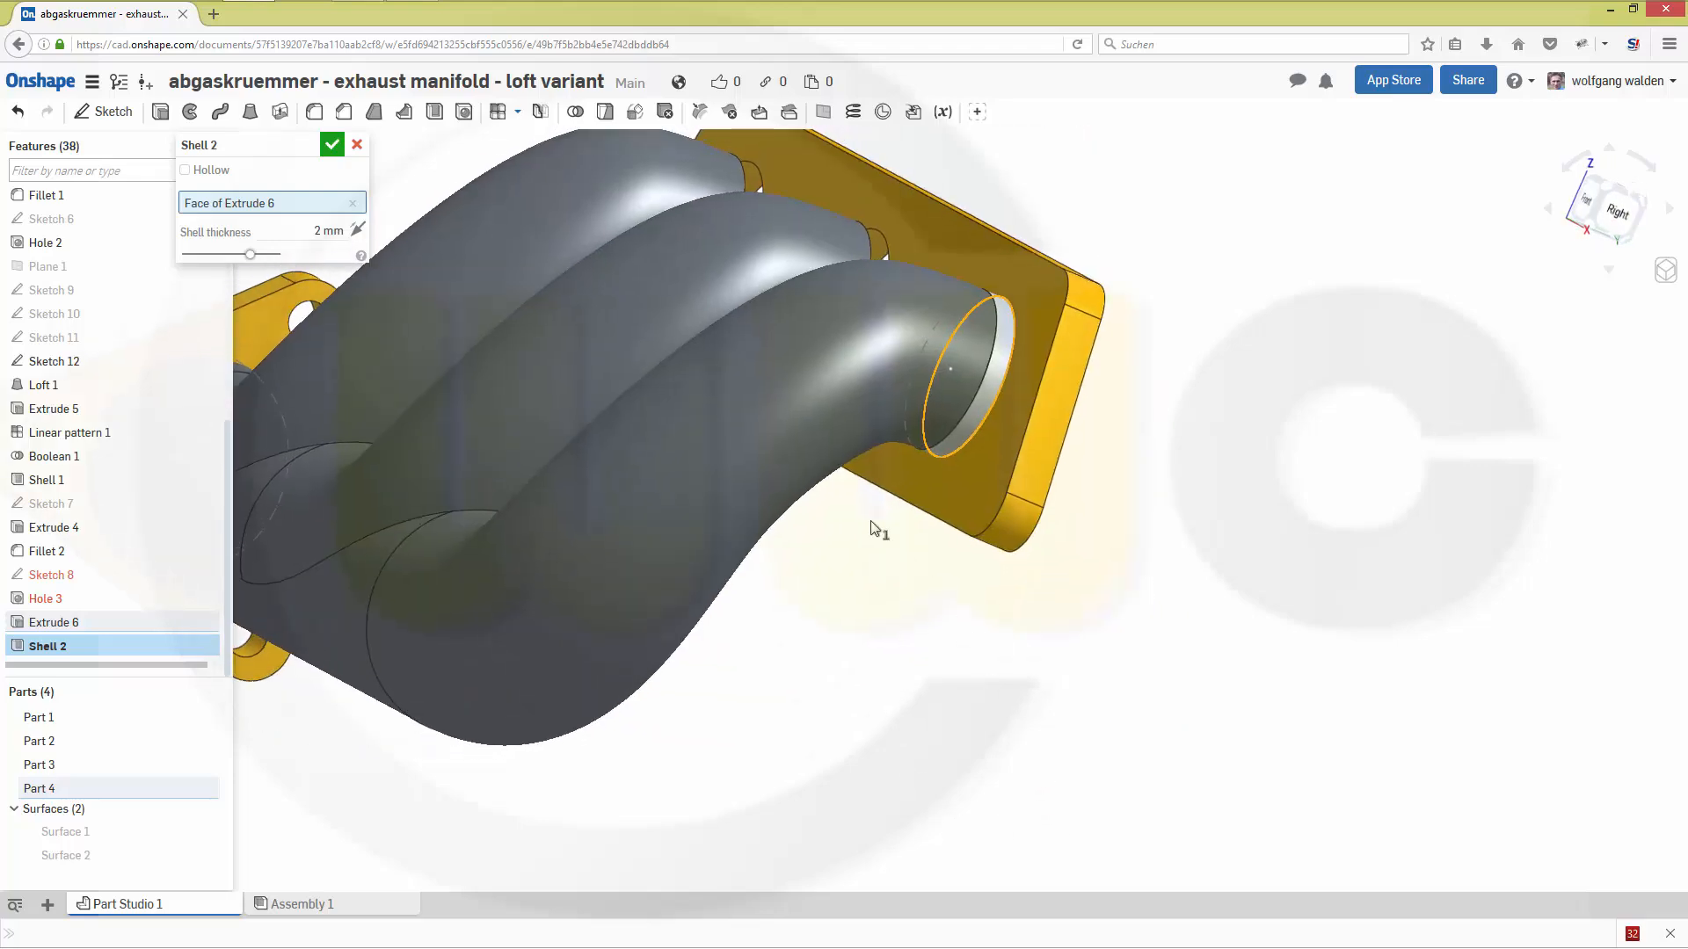
{"action": "right_click", "coordinate": [825, 392]}
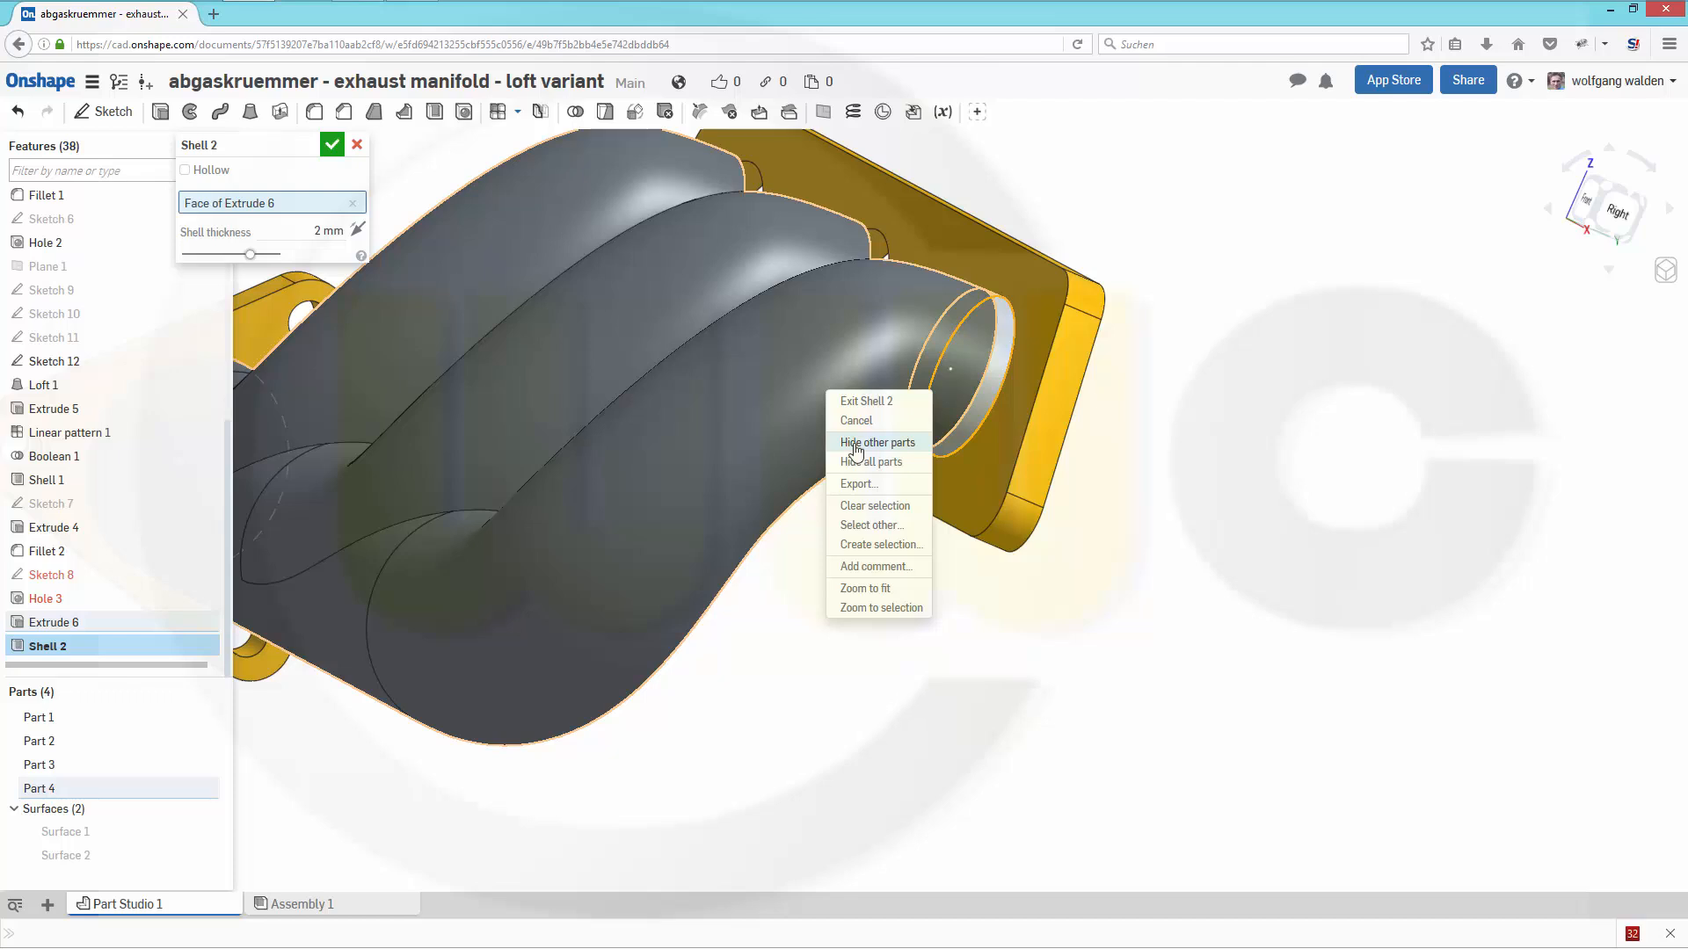
{"action": "right_click", "coordinate": [996, 379]}
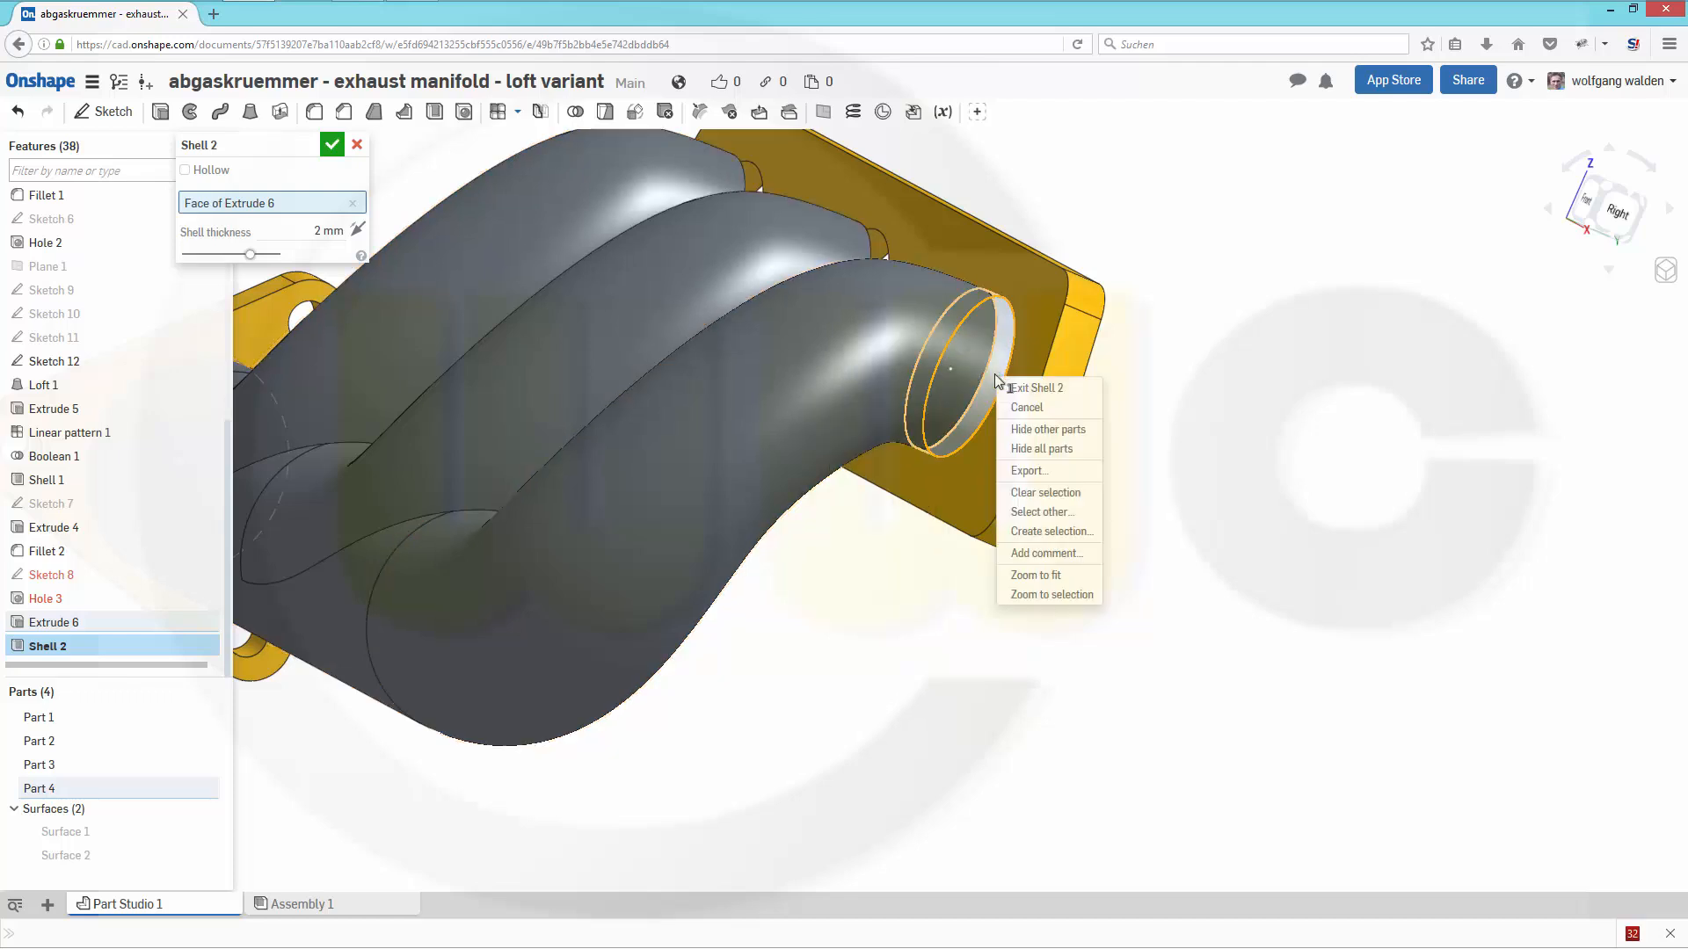
{"action": "left_click", "coordinate": [1022, 429]}
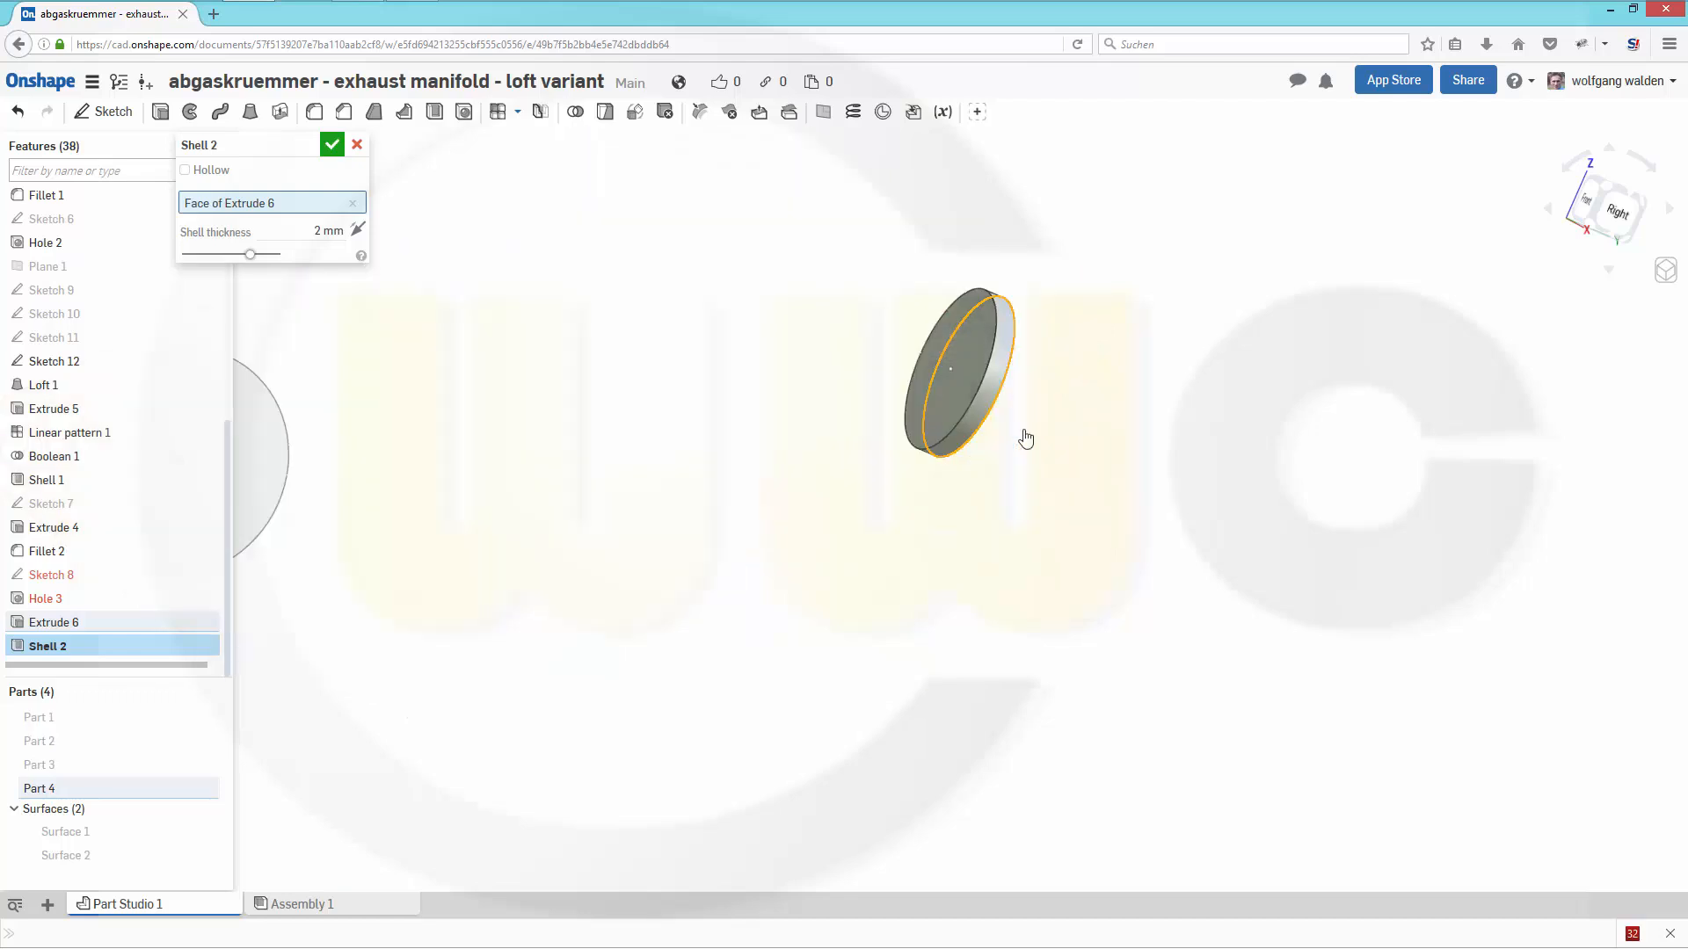
{"action": "left_click", "coordinate": [958, 389]}
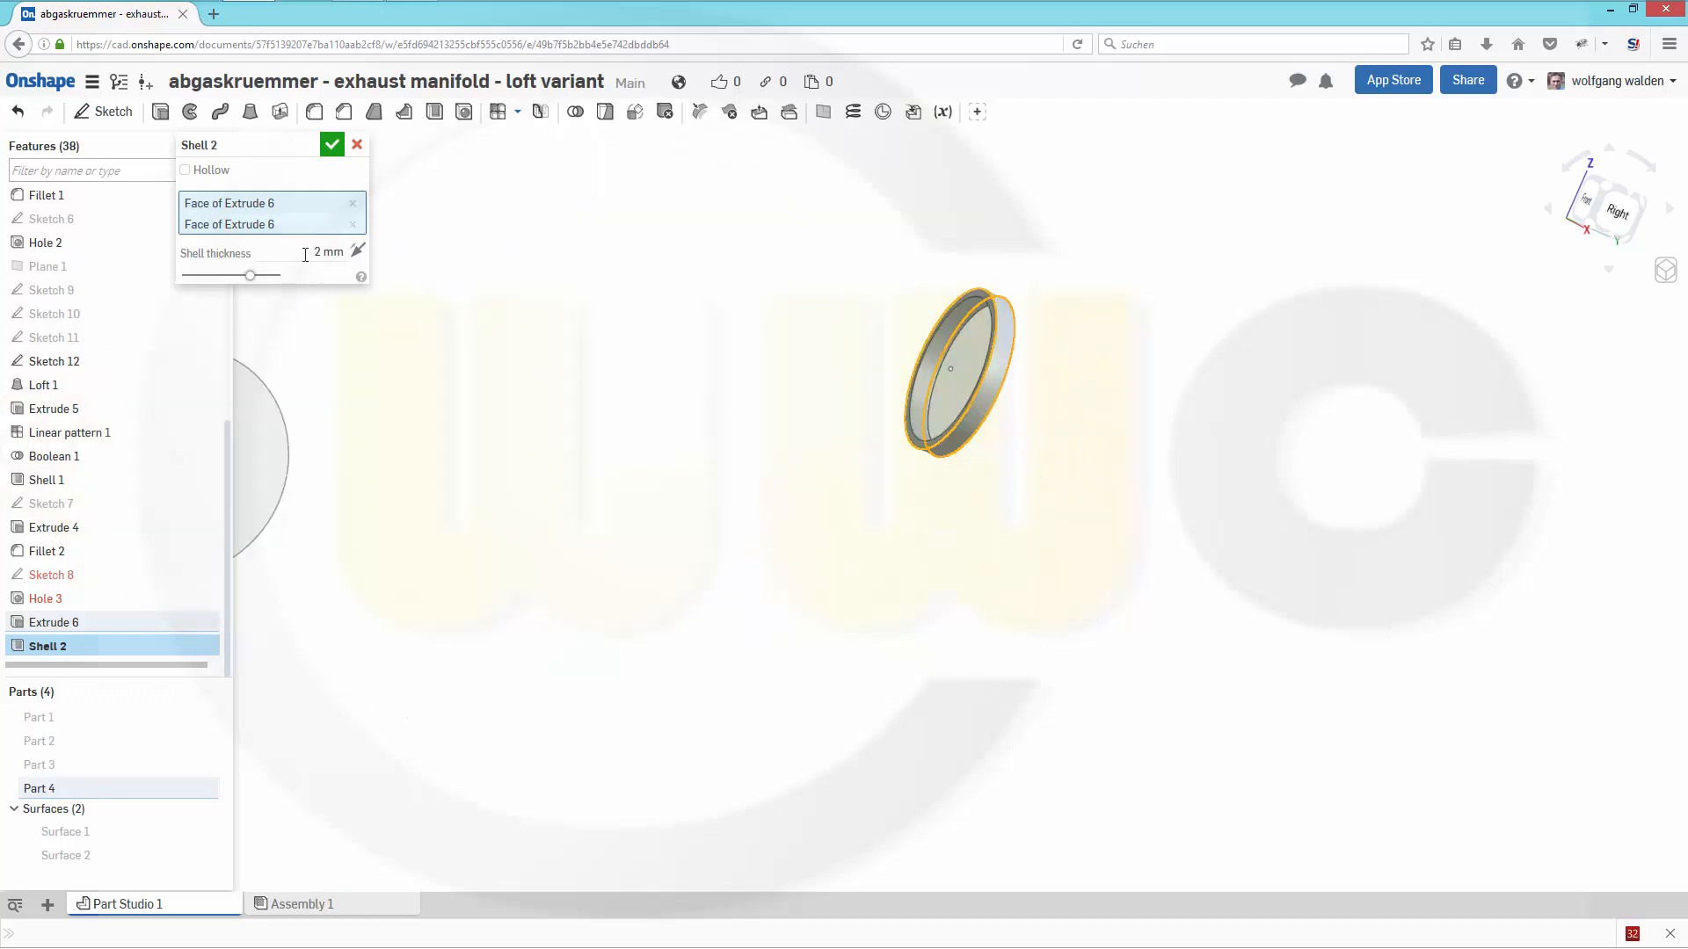
{"action": "left_click", "coordinate": [333, 145]}
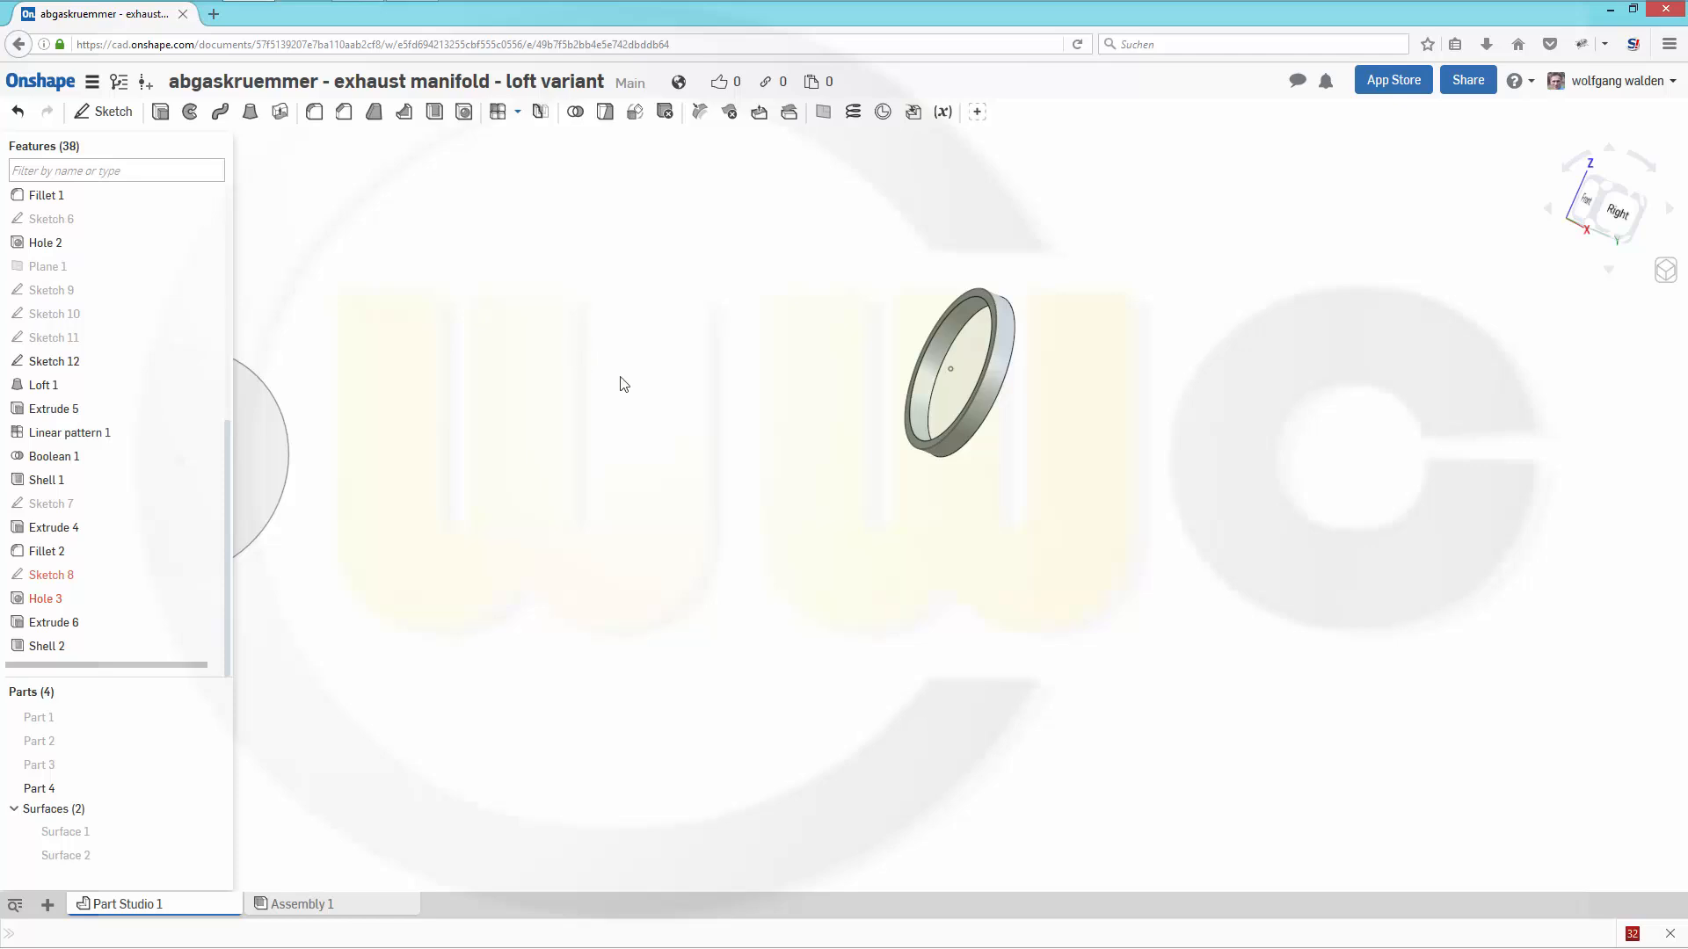
{"action": "right_click_drag", "start_coordinate": [651, 415], "coordinate": [487, 497]}
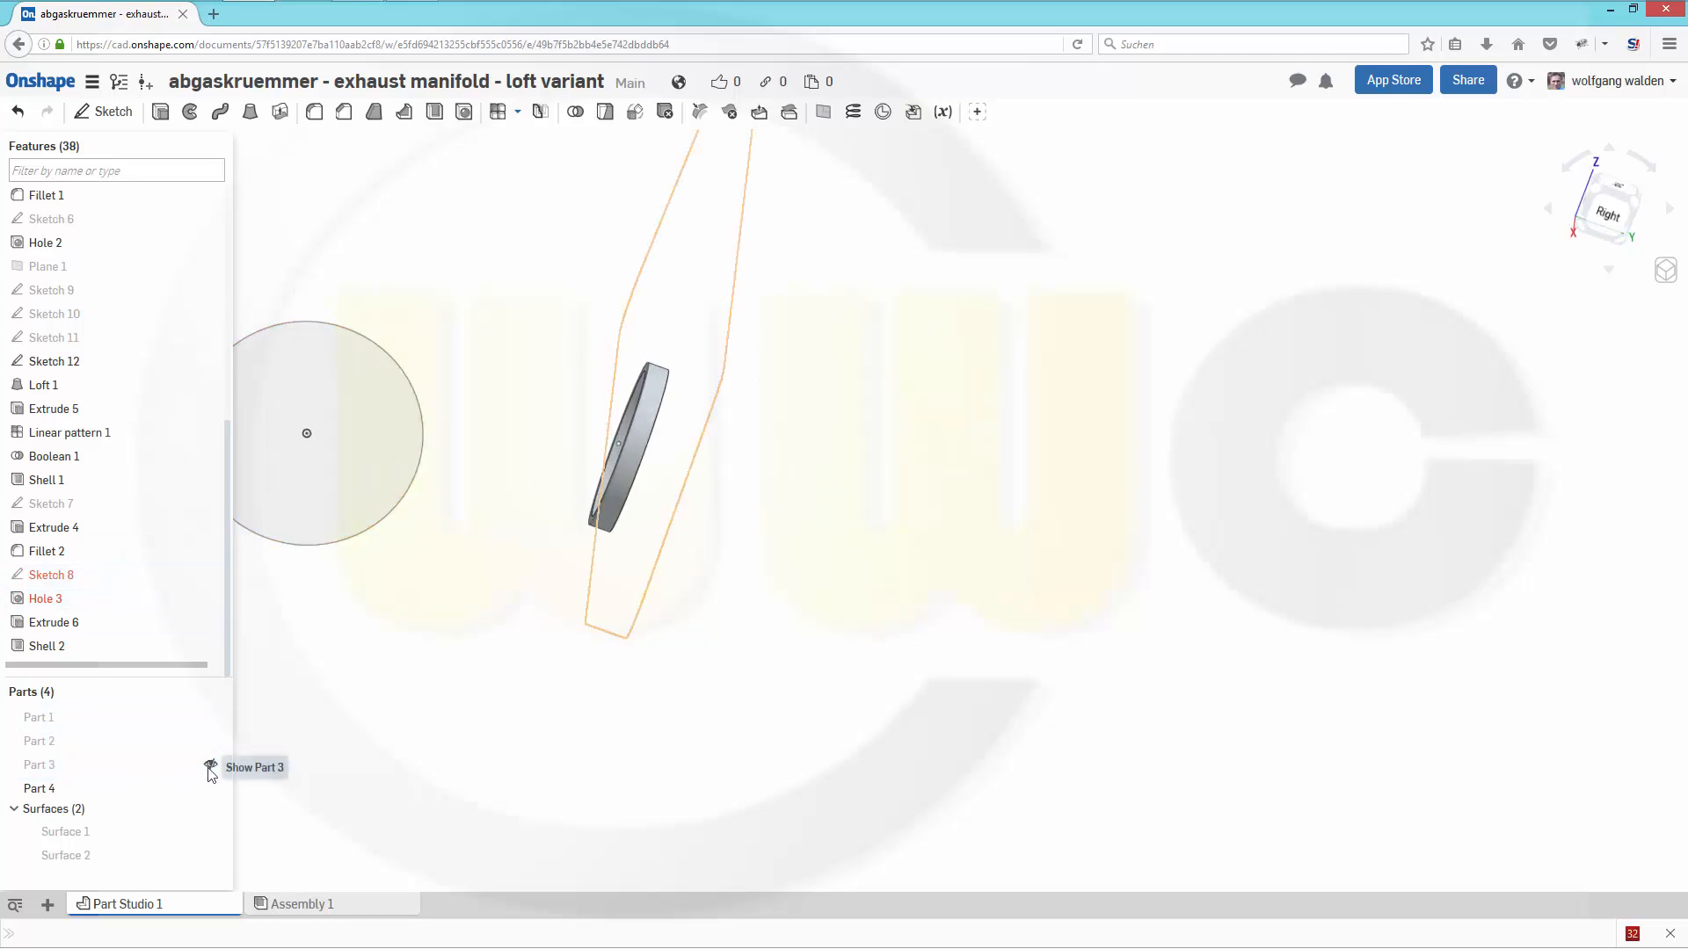
- Show the two flanges and the pipe body again alongside the new shelled ring
{"action": "left_click", "coordinate": [211, 767]}
{"action": "left_click", "coordinate": [211, 741]}
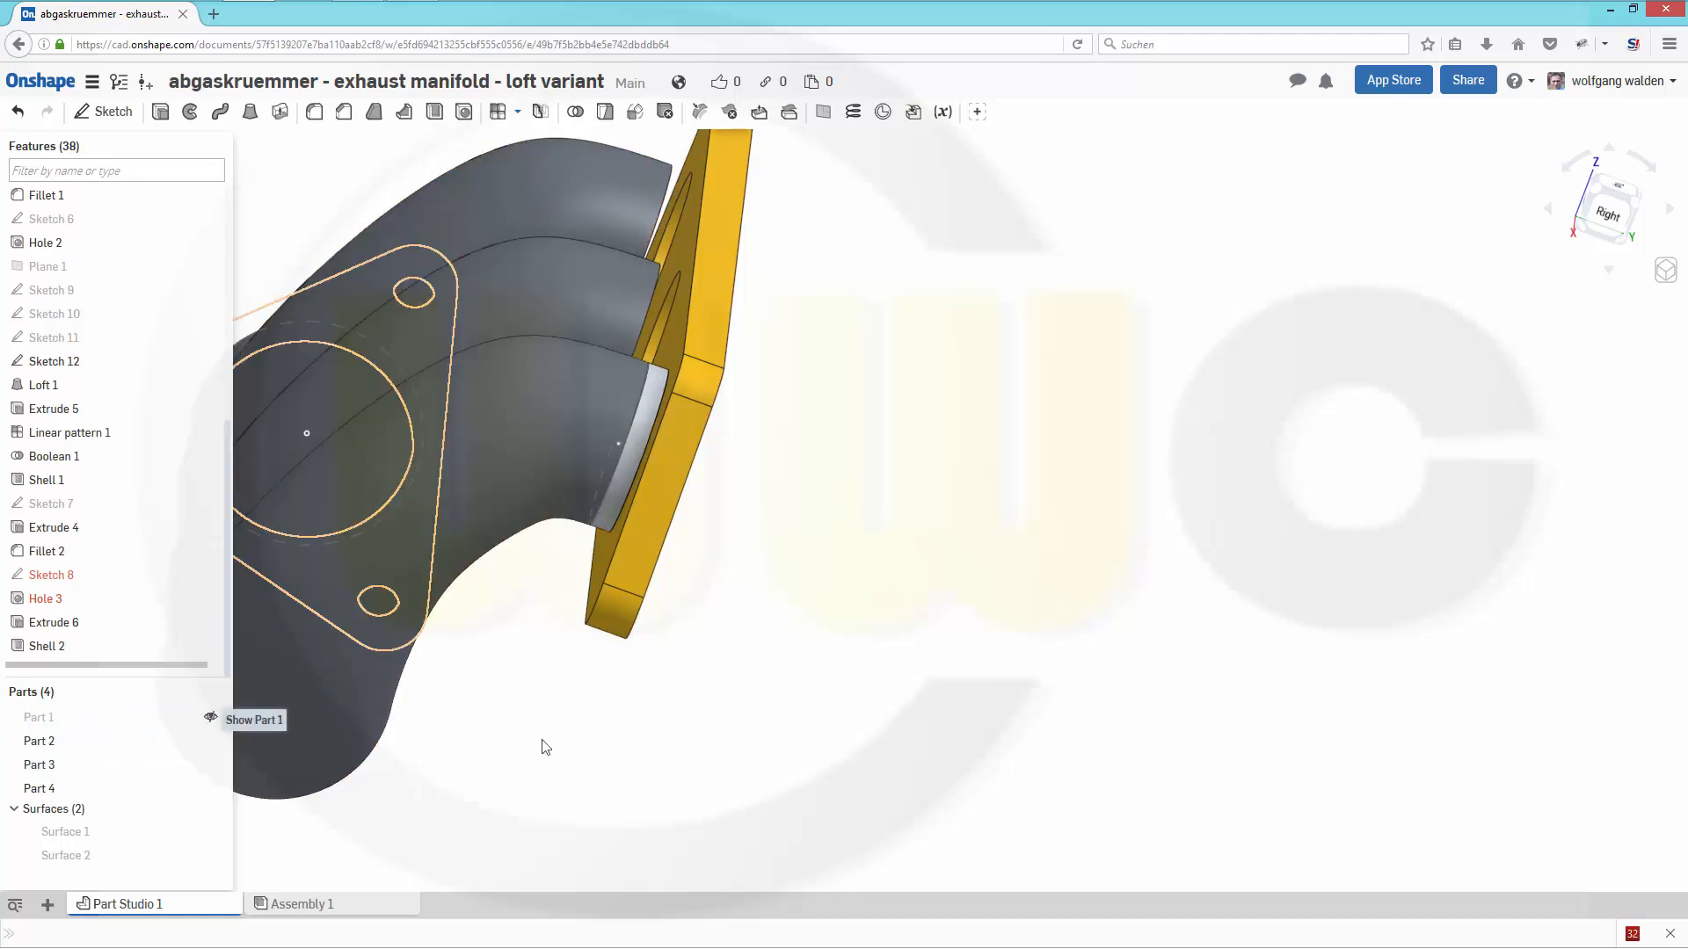
{"action": "right_click_drag", "start_coordinate": [745, 682], "coordinate": [715, 642]}
{"action": "right_click_drag", "start_coordinate": [677, 652], "coordinate": [648, 521]}
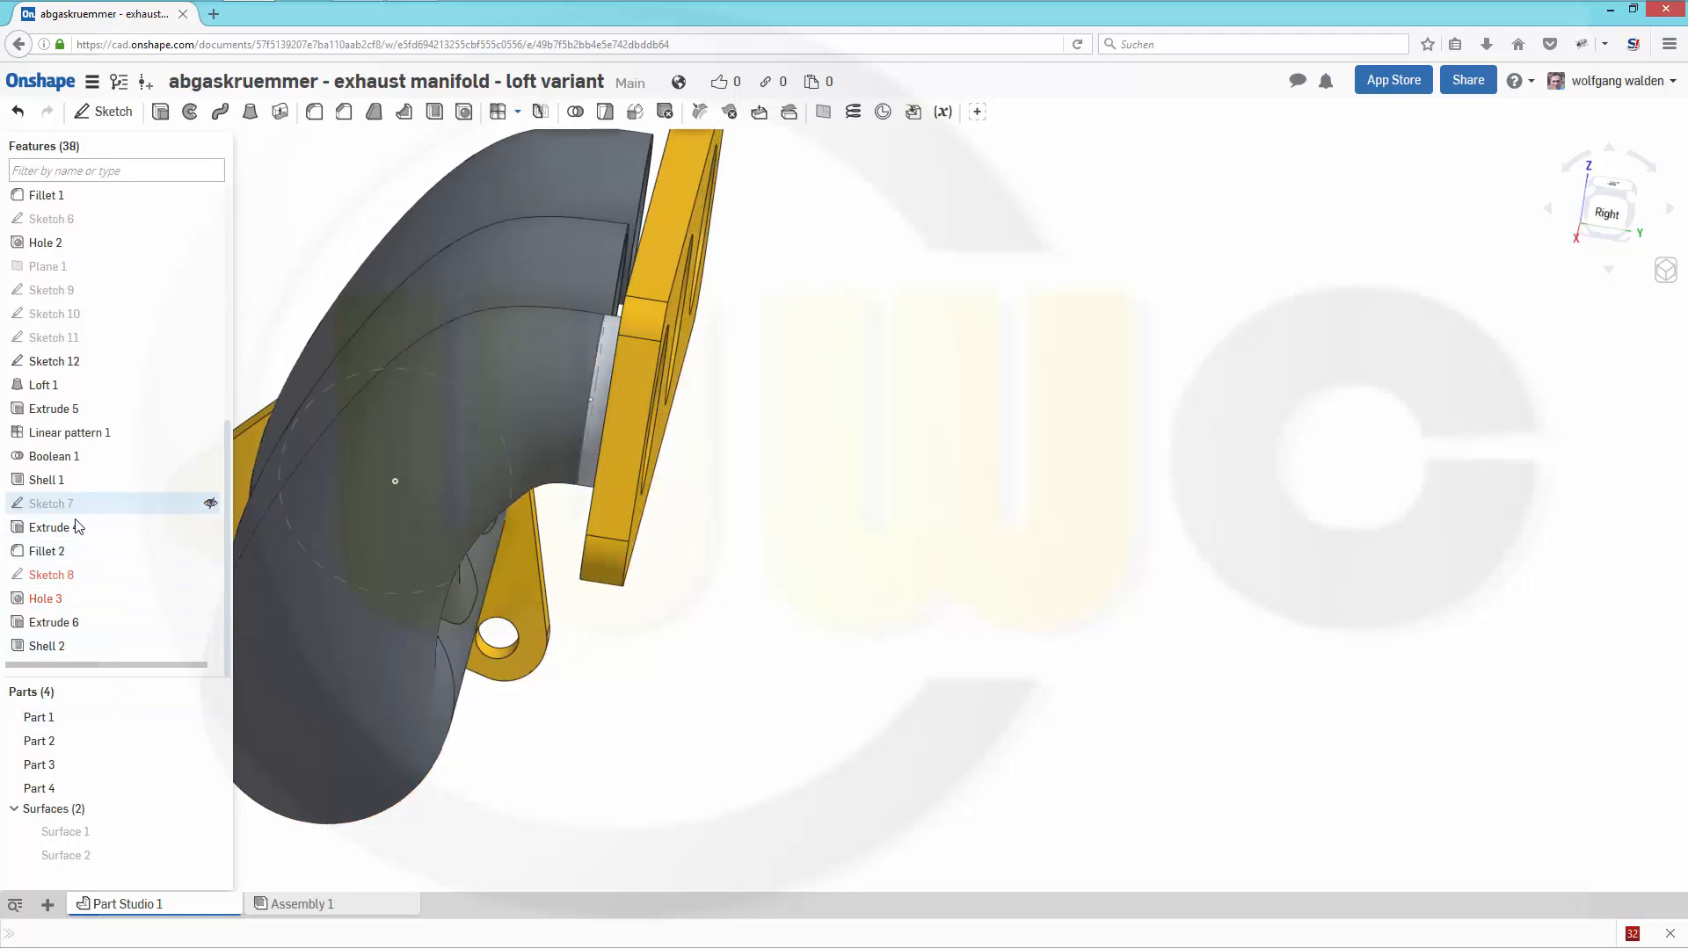
- Edit Extrude 6 so that it ends at Plane 1 instead of the flange face, and apply the change
{"action": "left_click", "coordinate": [60, 626]}
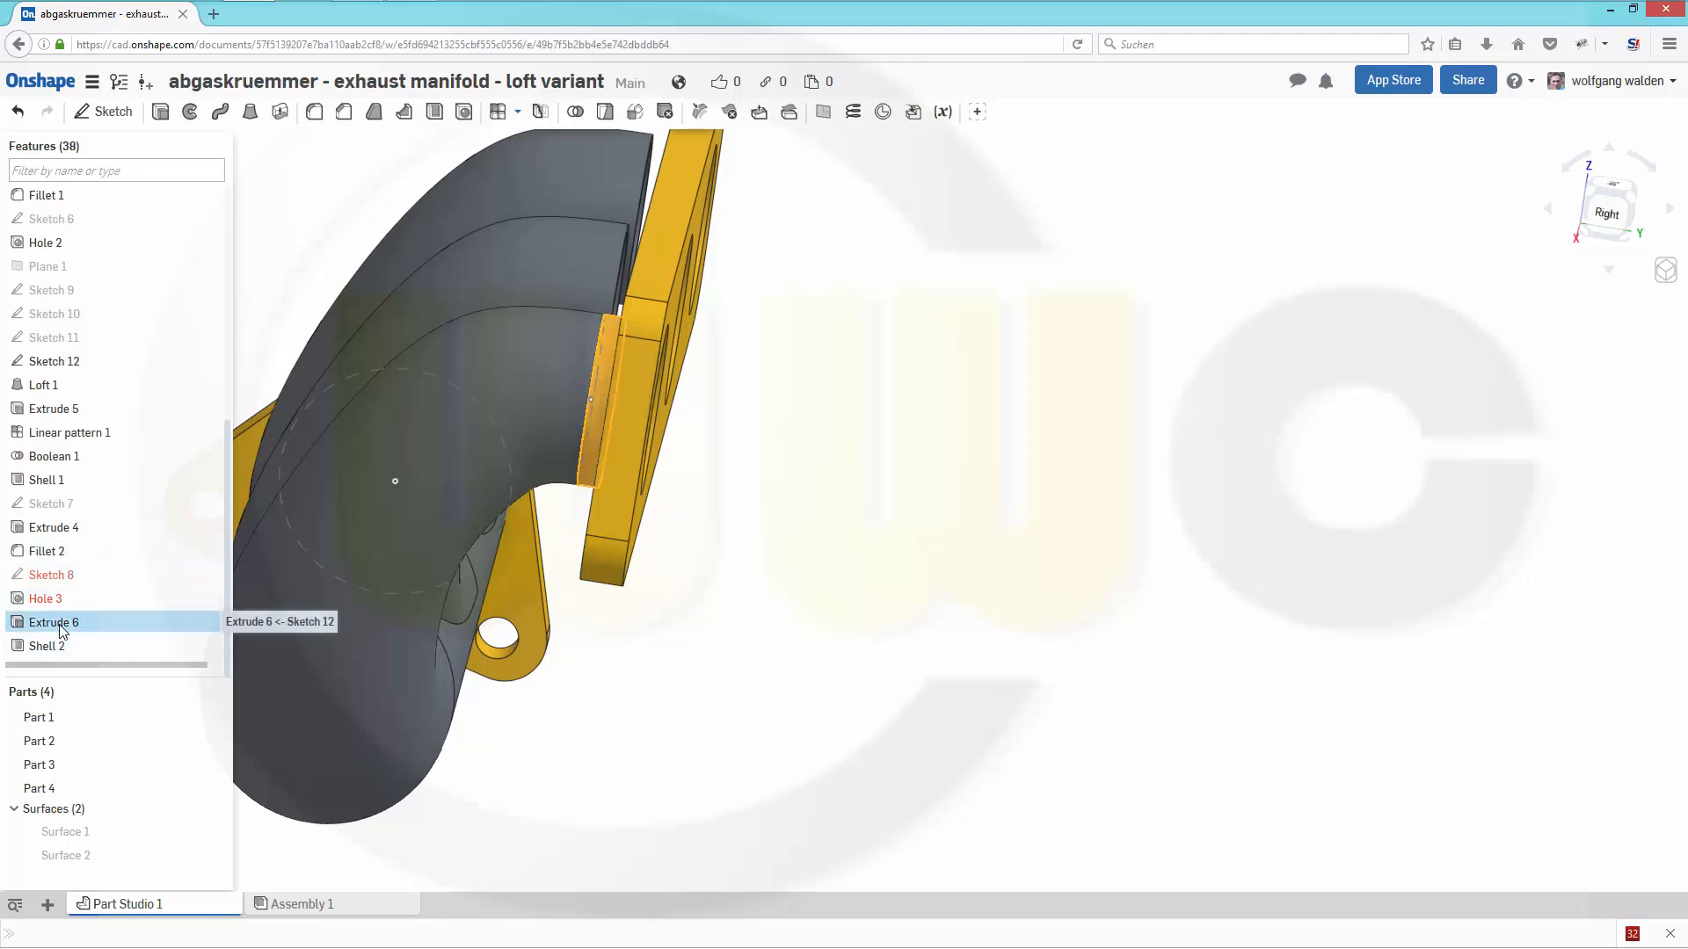
{"action": "double_click", "coordinate": [60, 626]}
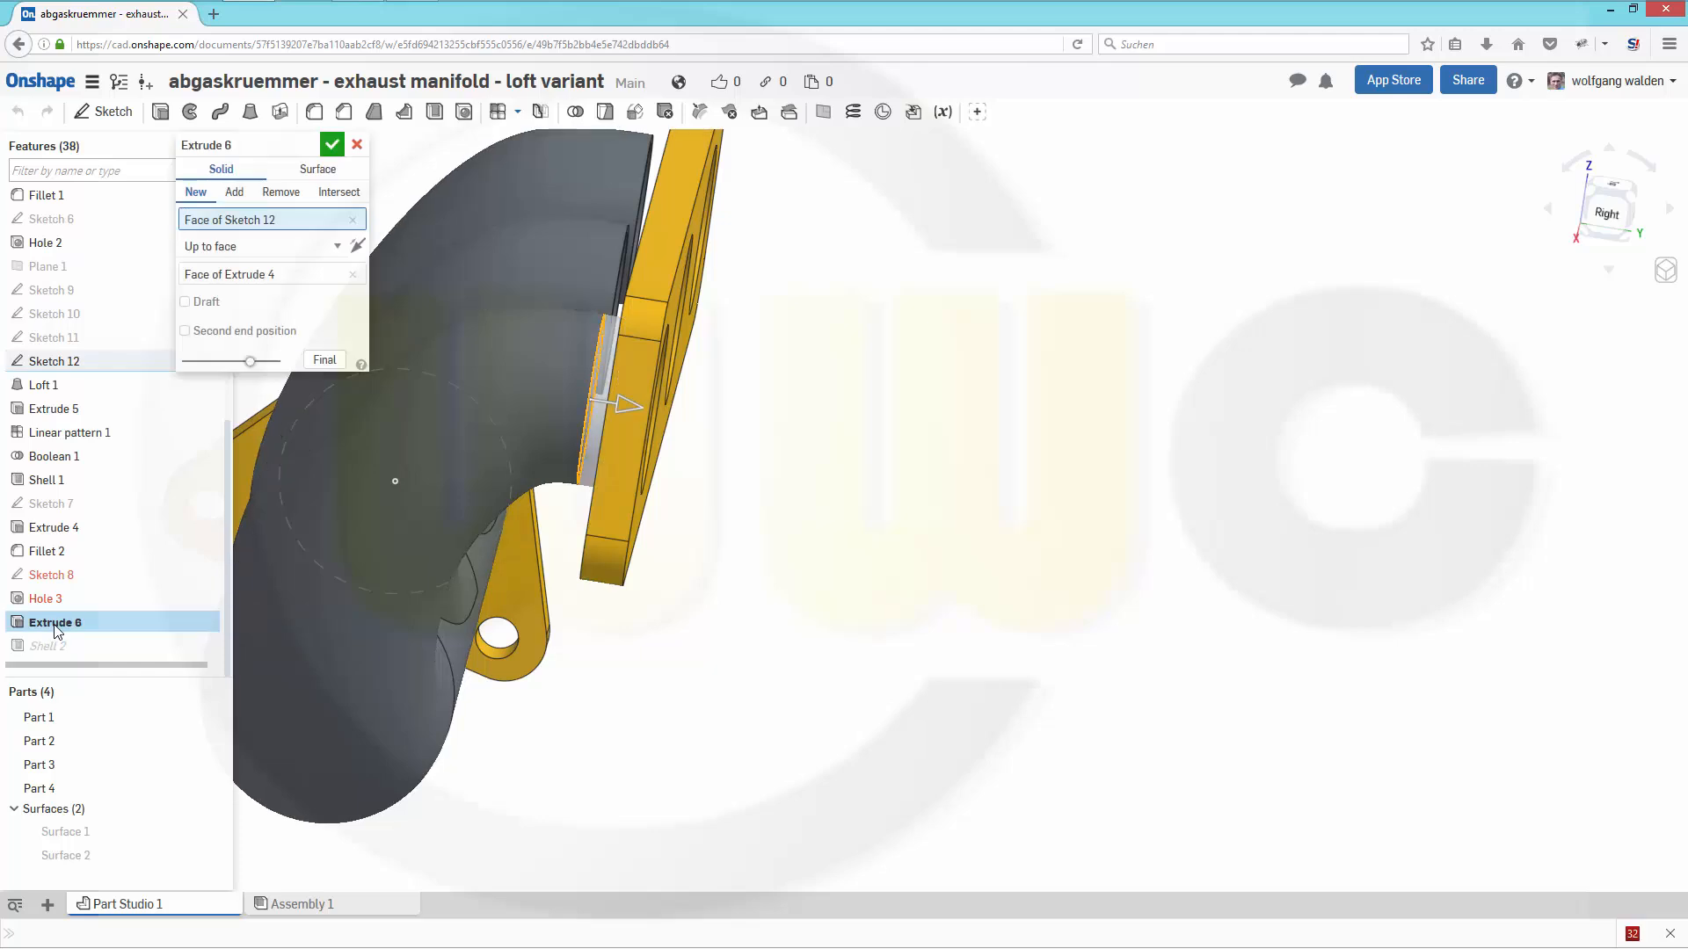
{"action": "left_click", "coordinate": [261, 277]}
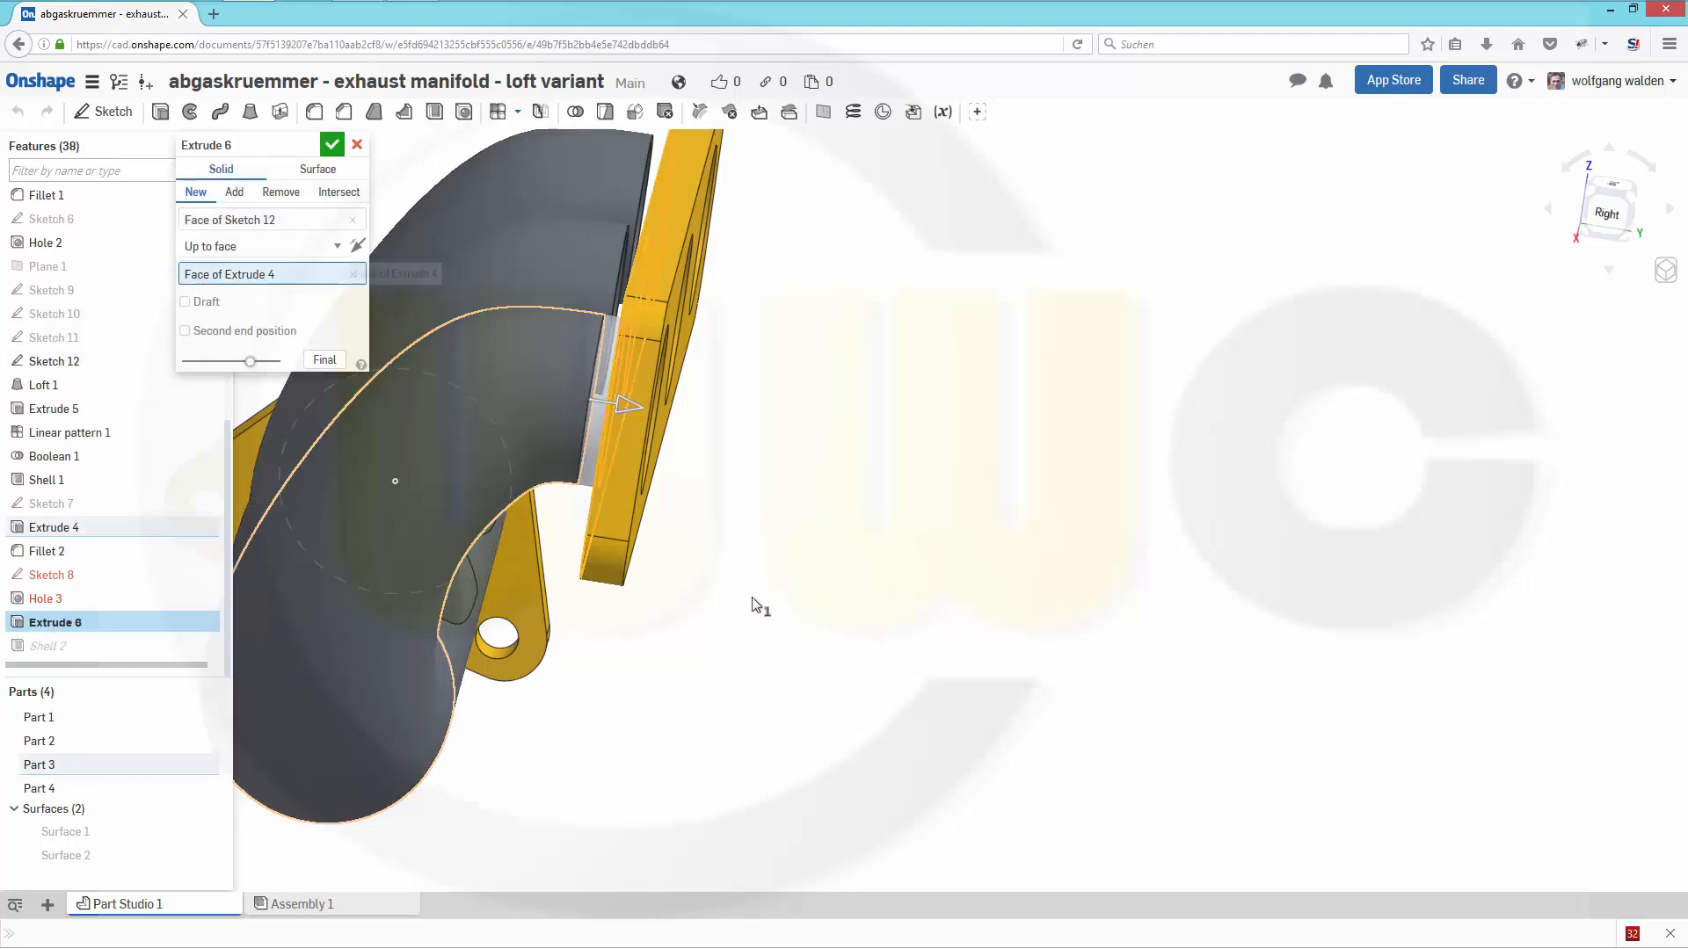
{"action": "scroll", "coordinate": [758, 594], "scroll_direction": "down", "scroll_amount": 3}
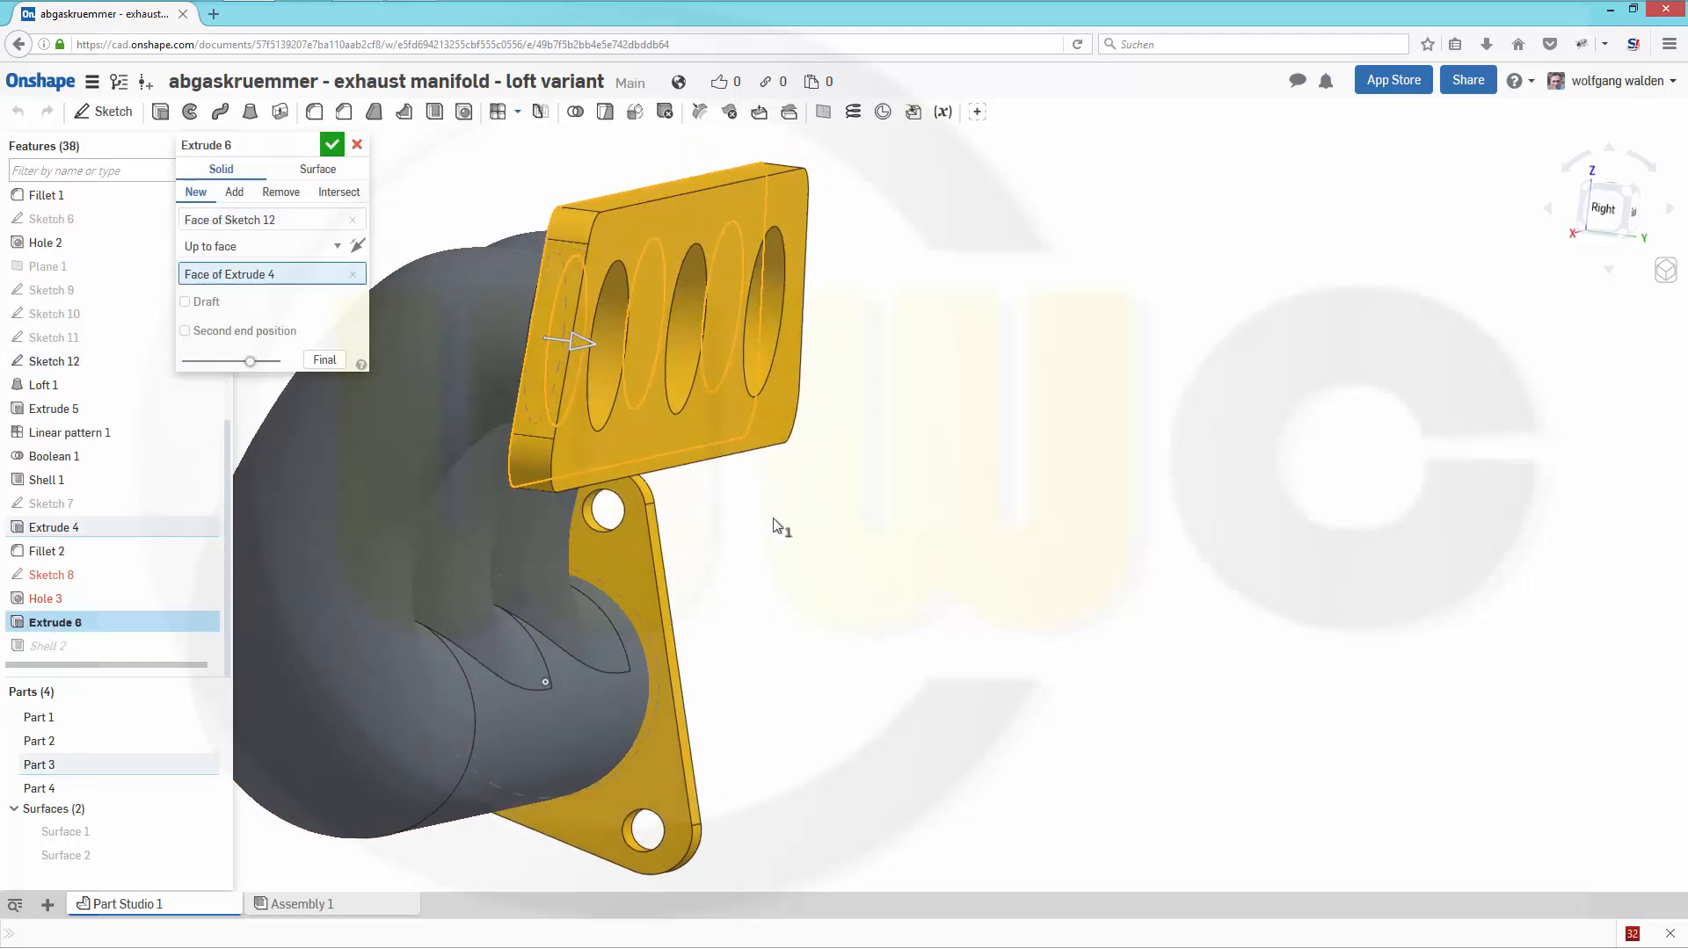
{"action": "scroll", "coordinate": [773, 527], "scroll_direction": "down", "scroll_amount": 2}
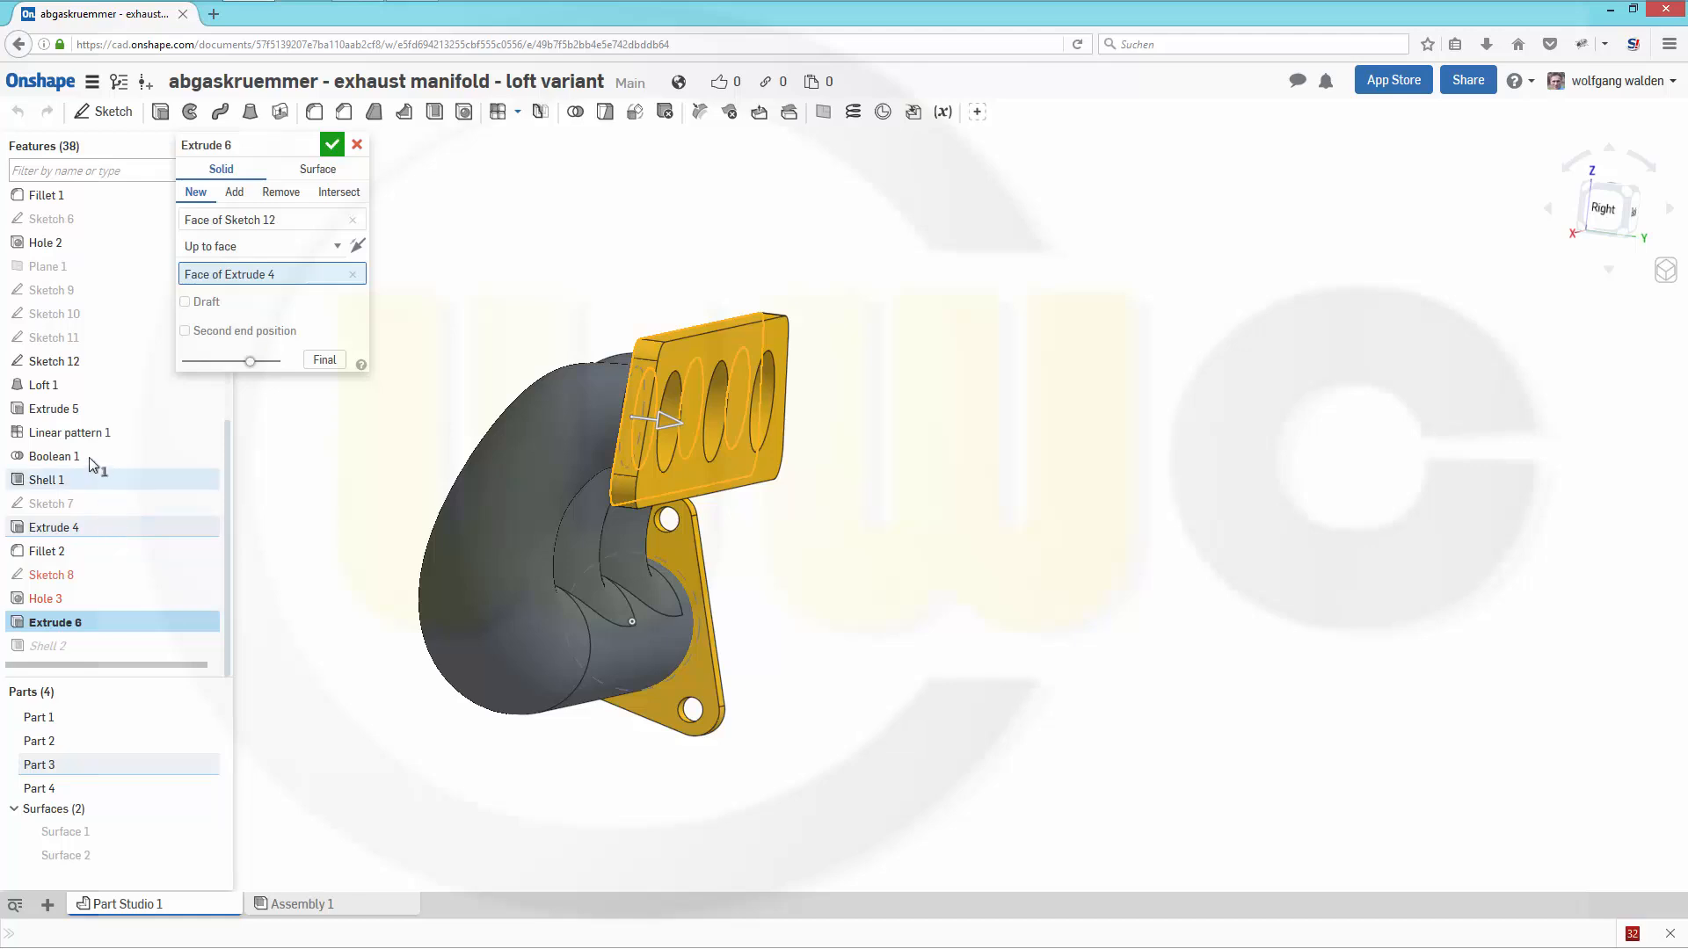
{"action": "left_click", "coordinate": [44, 268]}
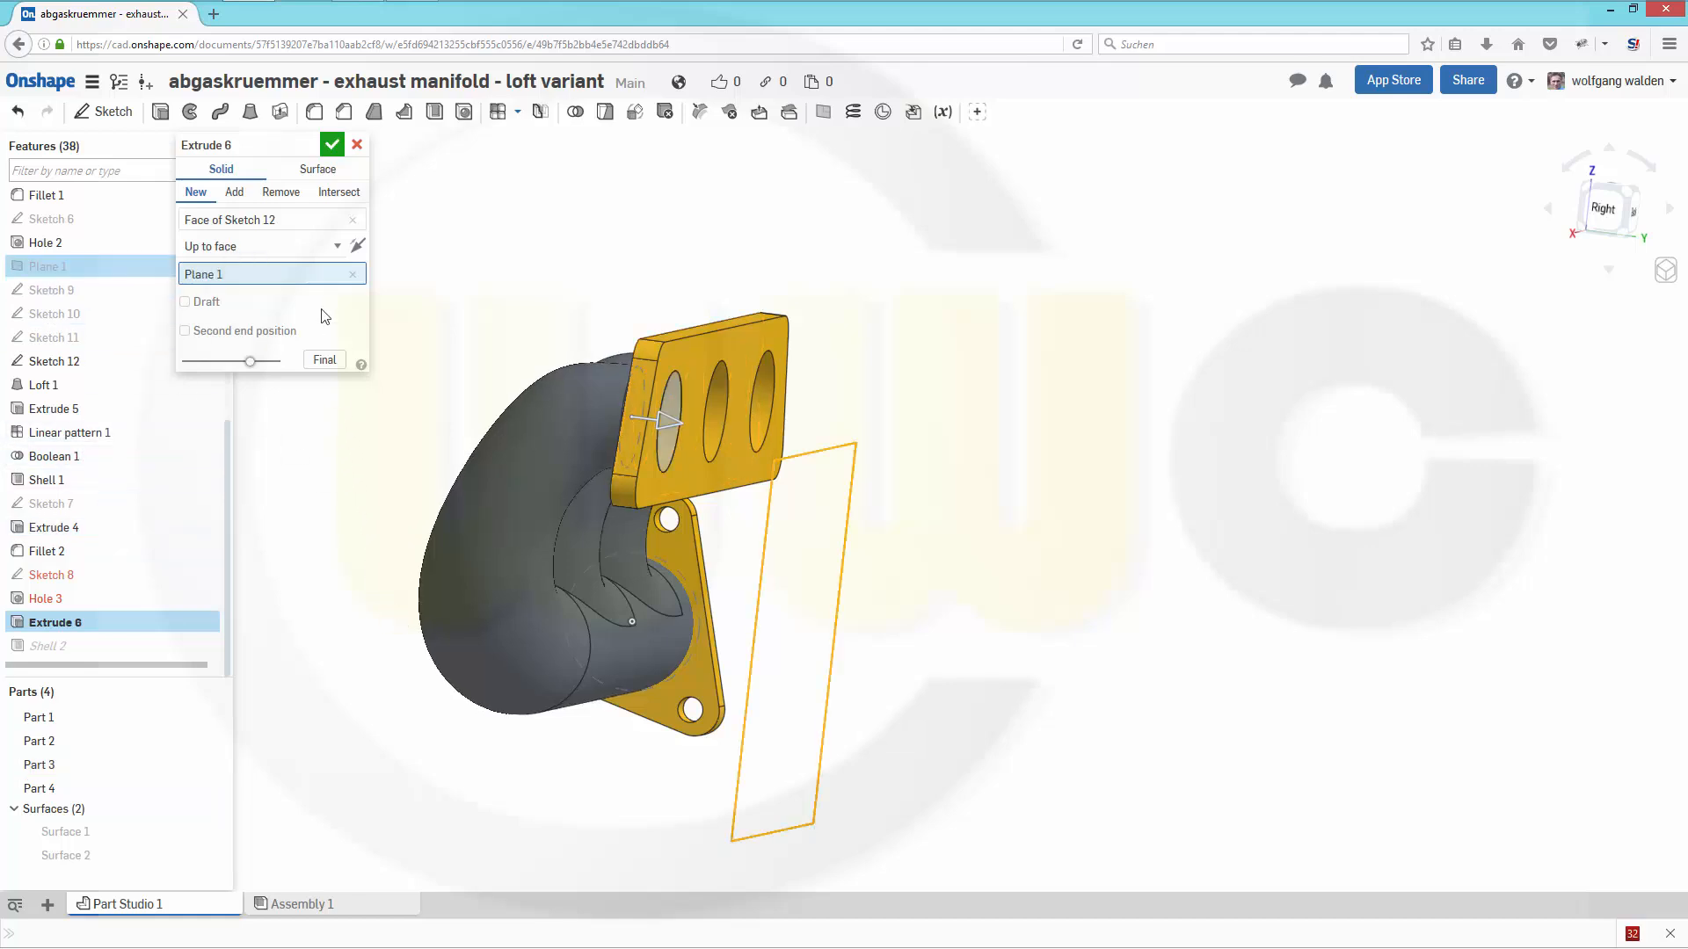
{"action": "key", "text": "Return"}
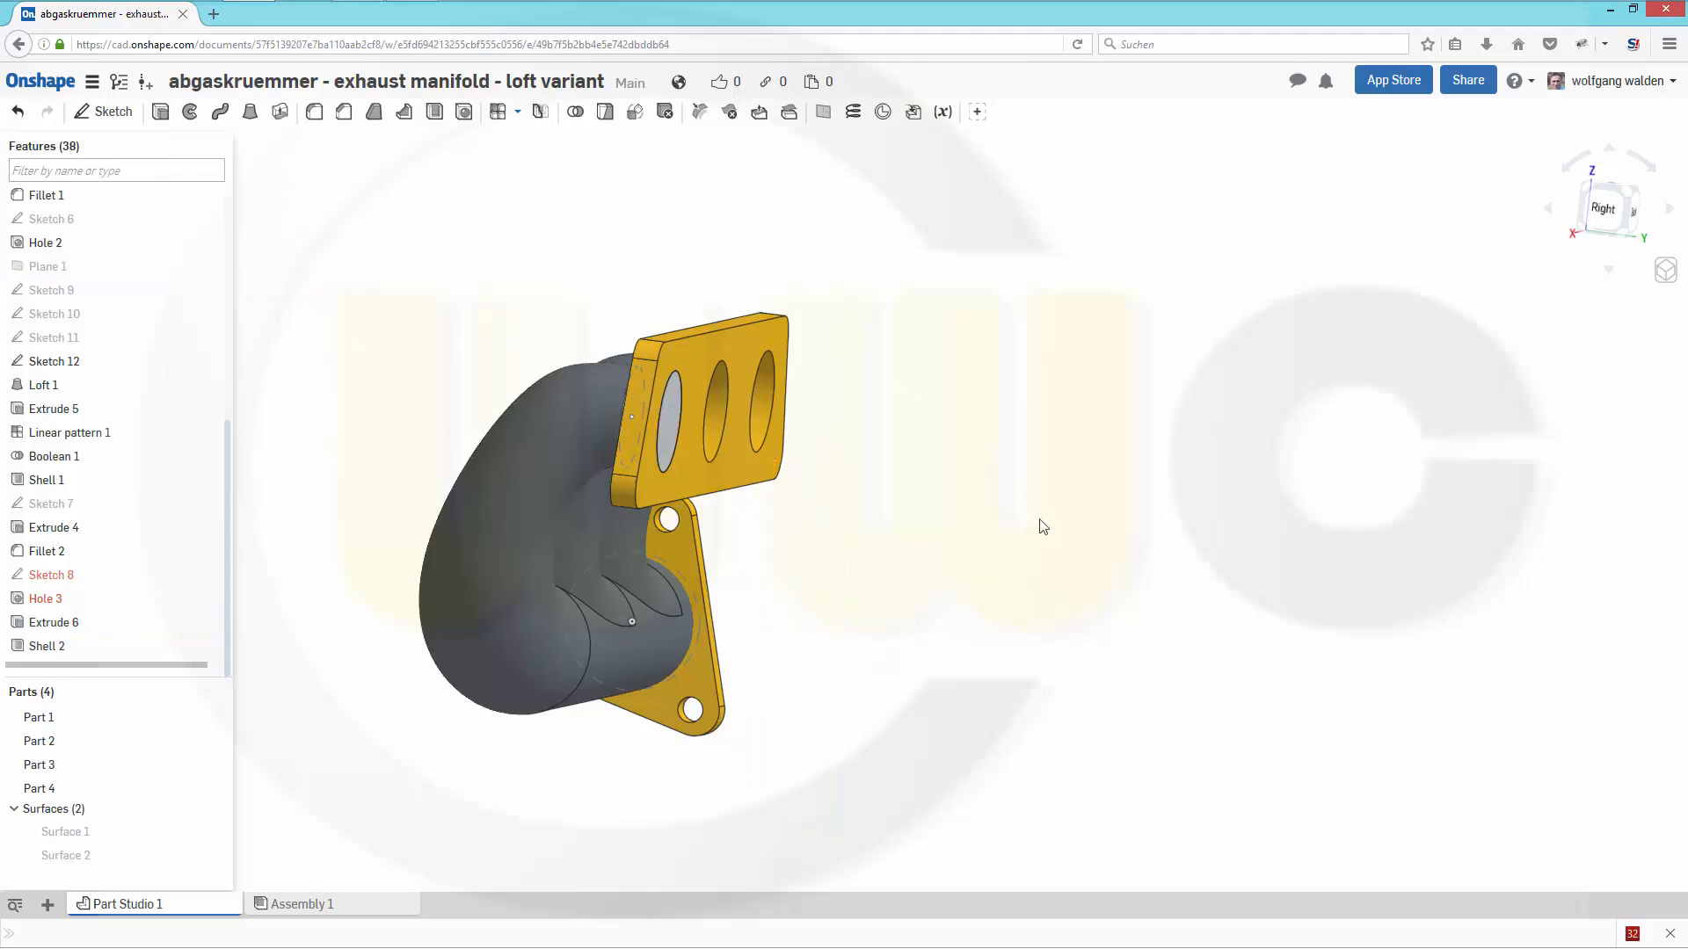
{"action": "right_click_drag", "start_coordinate": [886, 489], "coordinate": [619, 556]}
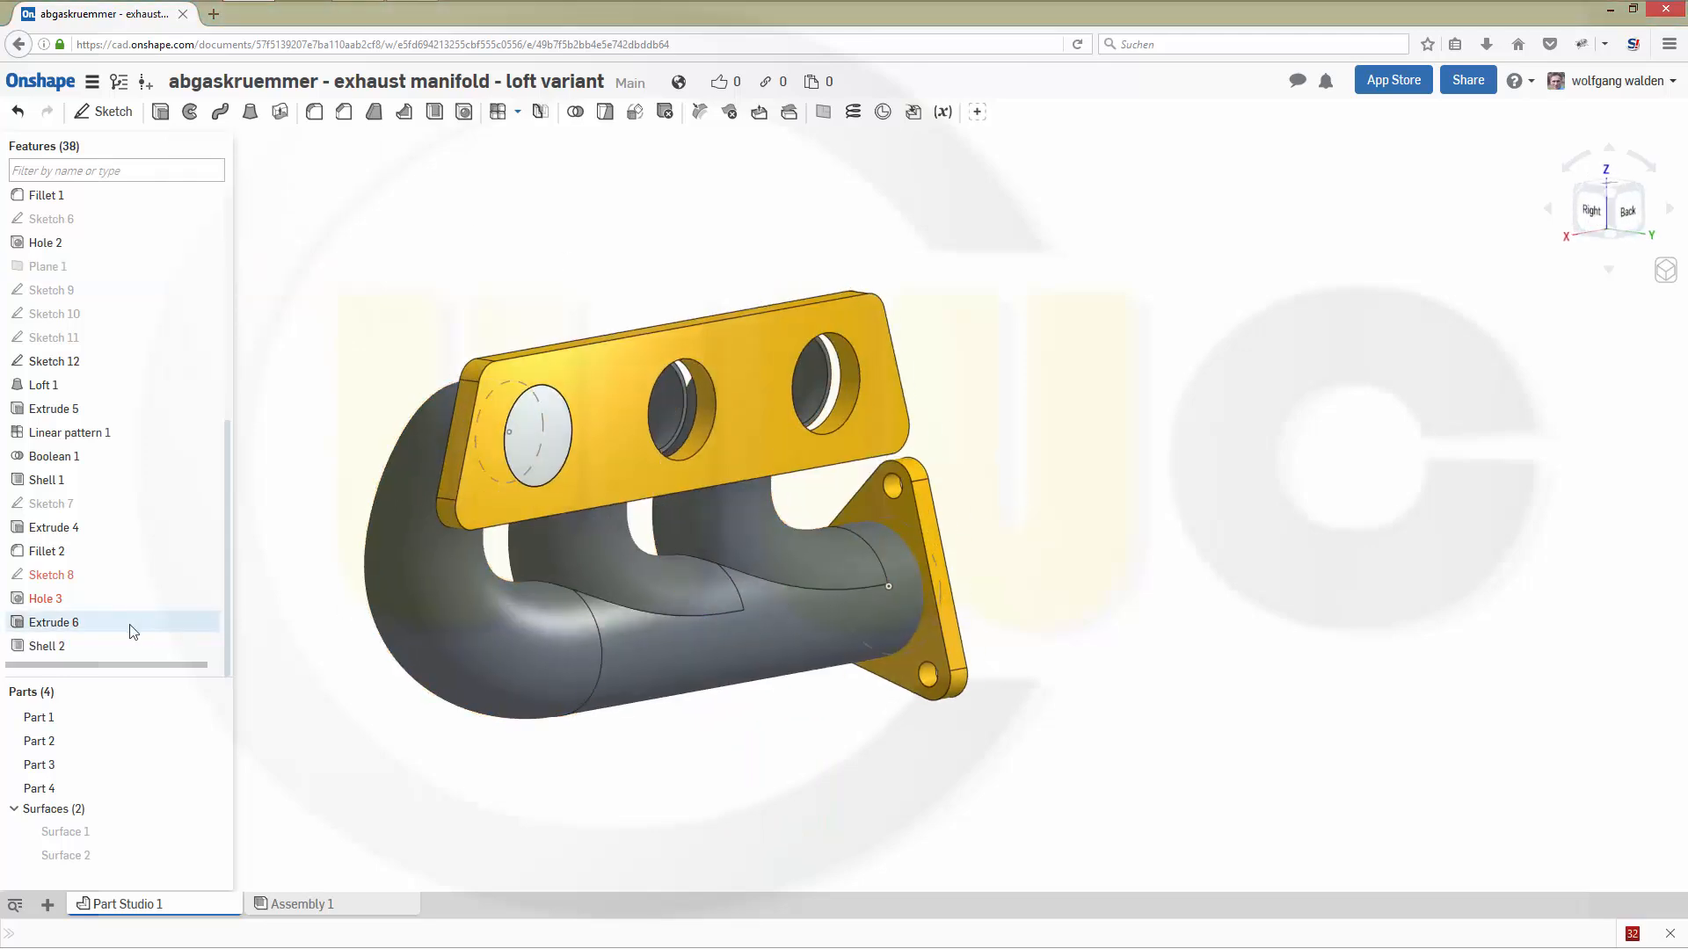
- Reopen Shell 2, examine its removed-face selection on the extended disc and close it
{"action": "double_click", "coordinate": [72, 646]}
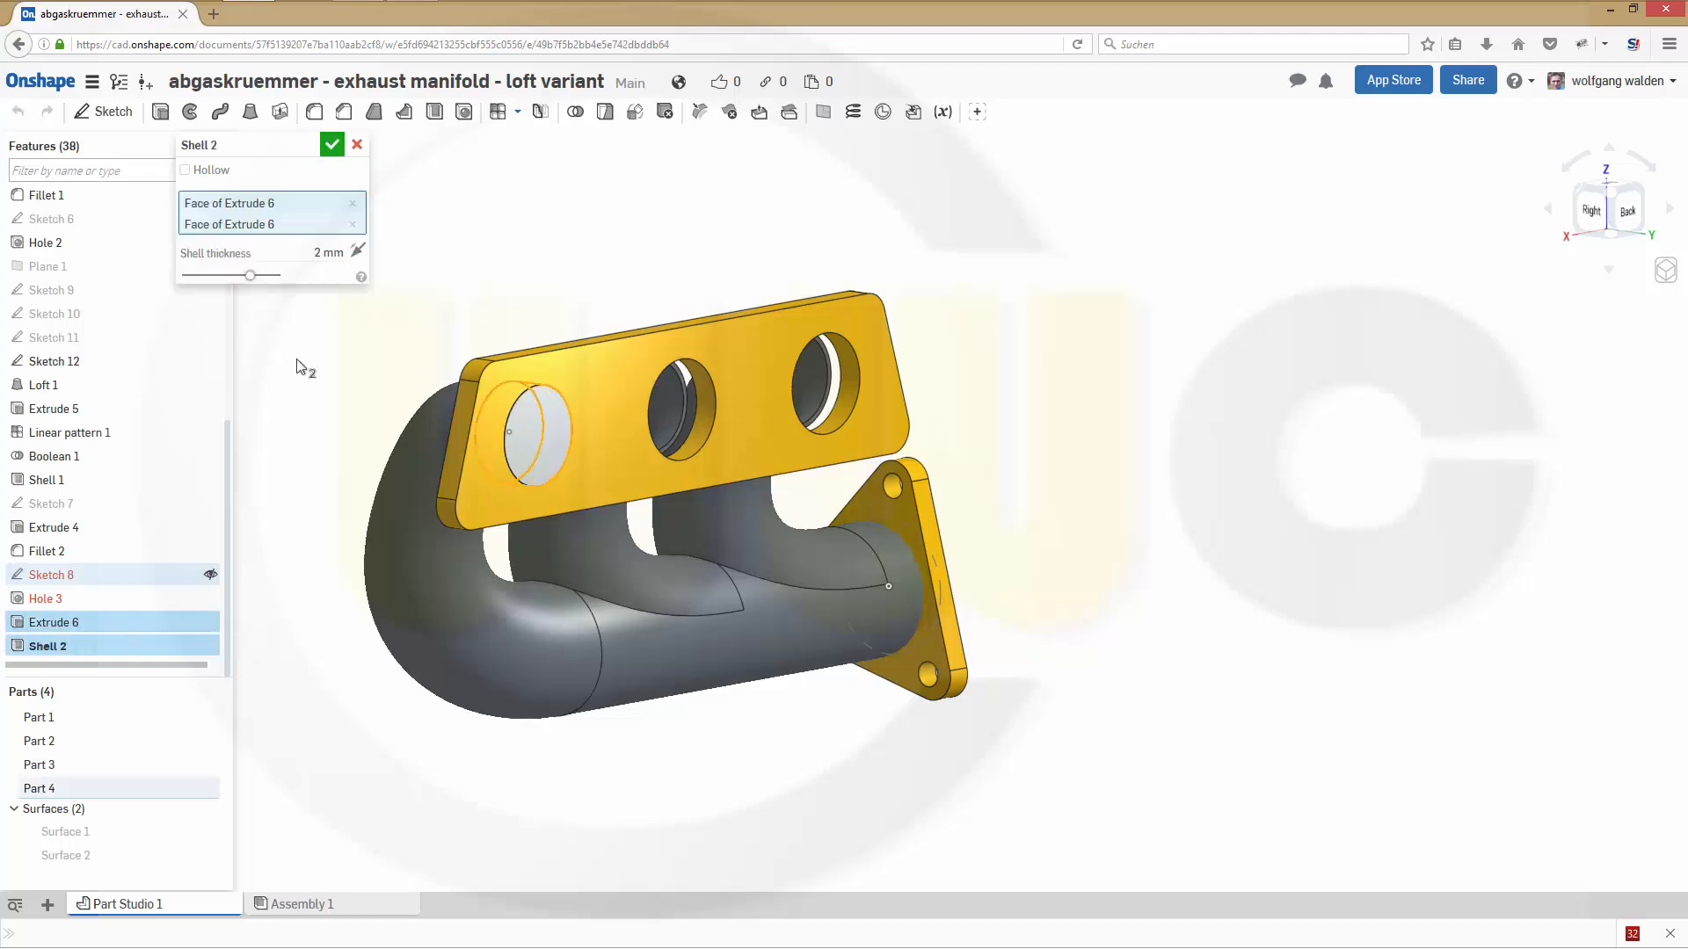
{"action": "right_click_drag", "start_coordinate": [366, 387], "coordinate": [431, 376]}
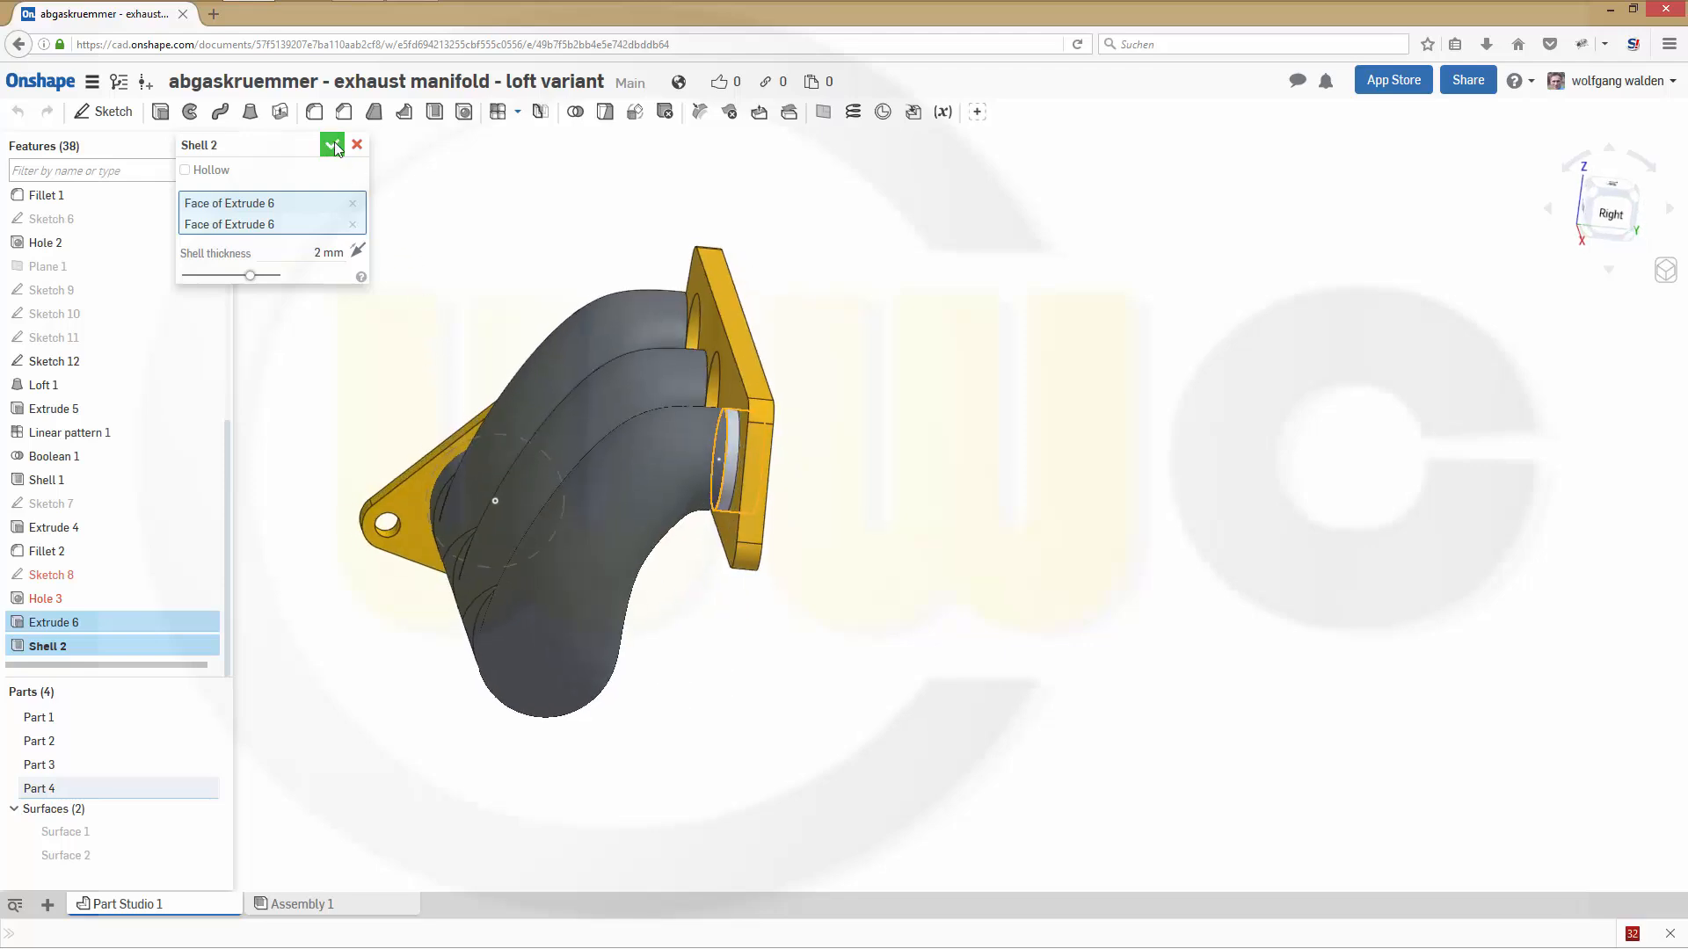
{"action": "right_click_drag", "start_coordinate": [1064, 367], "coordinate": [954, 398]}
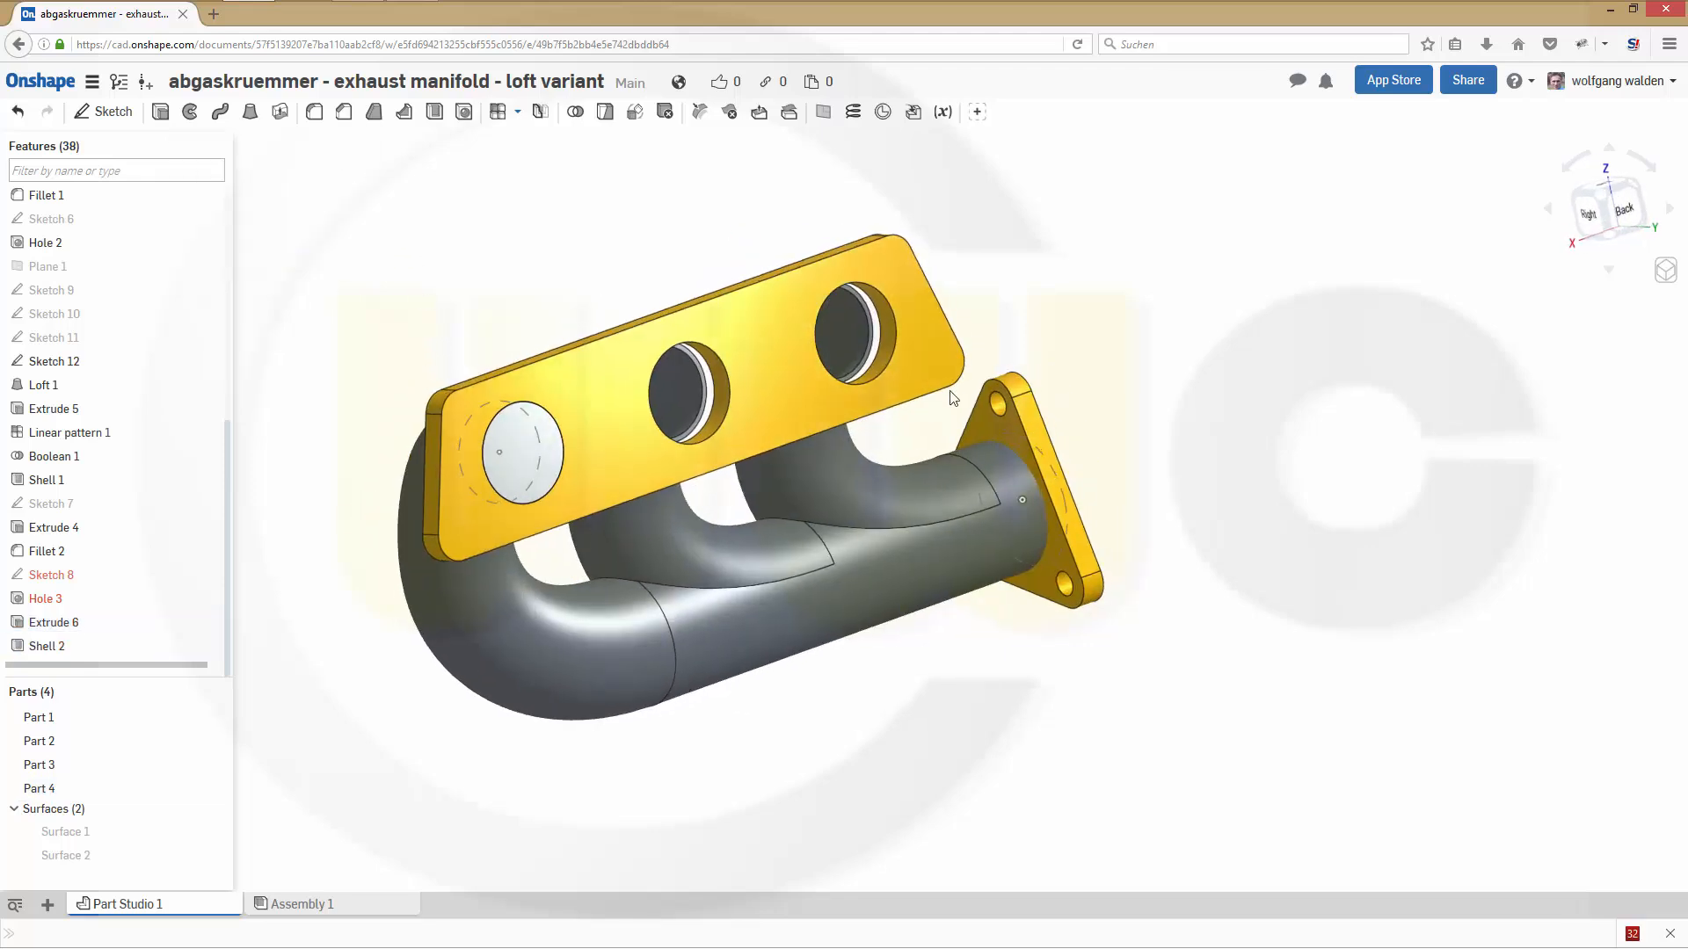
- Edit Shell 2, clear both old removed faces and reselect the disc's two end faces with the other parts hidden
{"action": "double_click", "coordinate": [49, 649]}
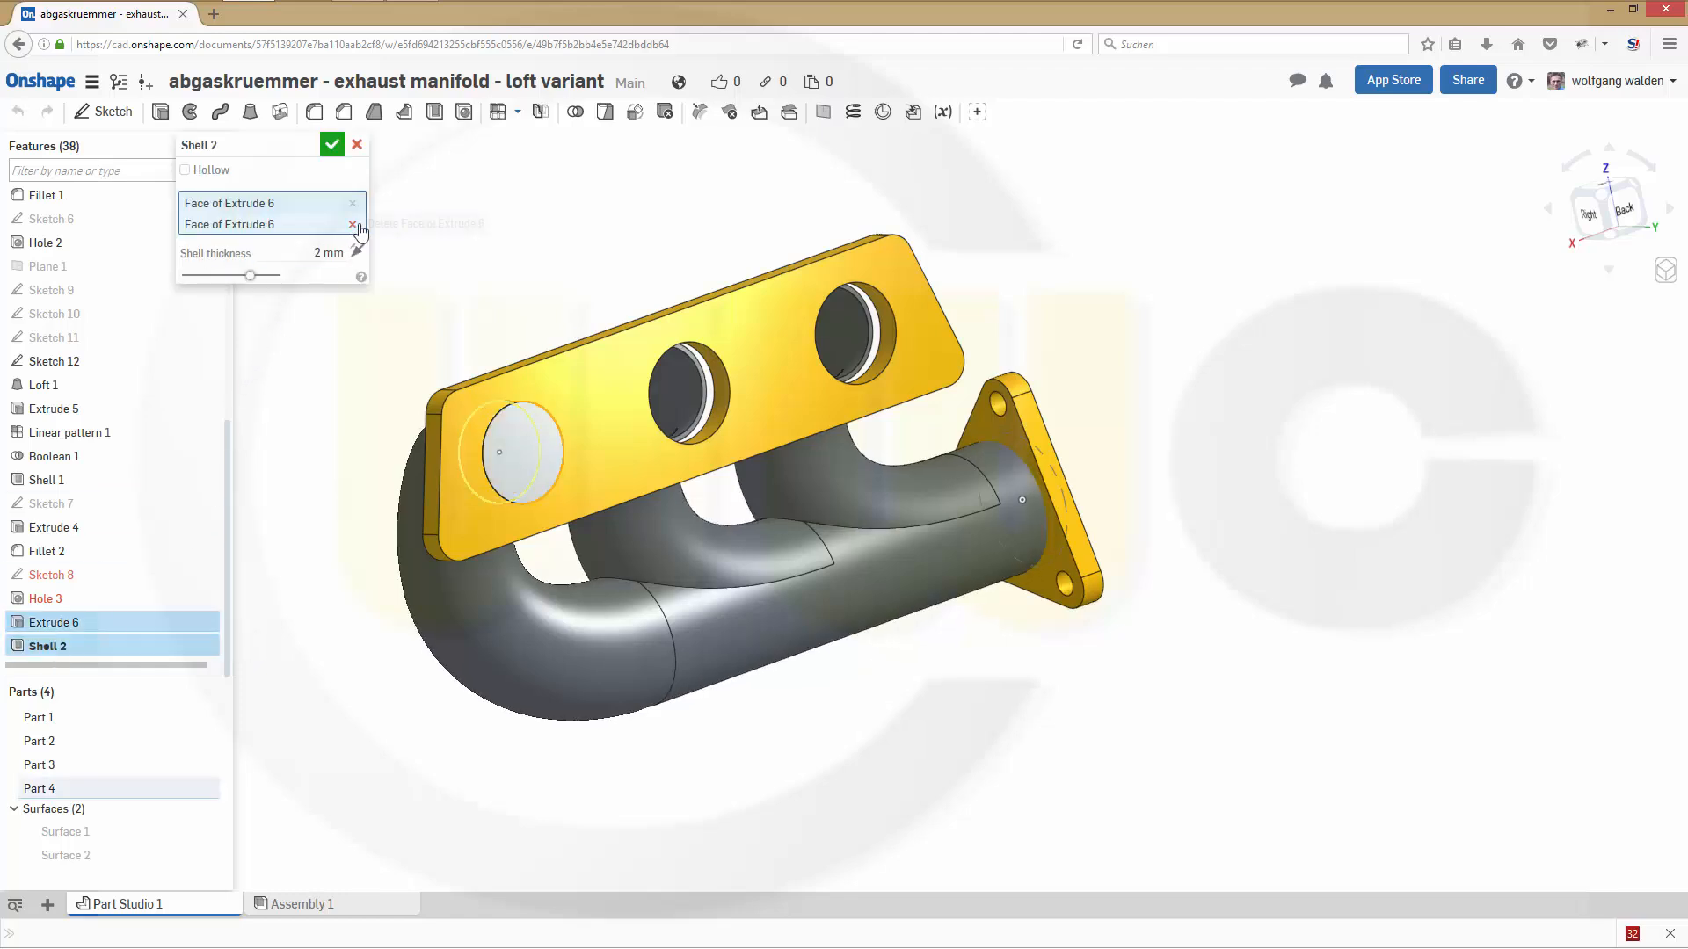
{"action": "left_click", "coordinate": [352, 225]}
{"action": "left_click", "coordinate": [353, 203]}
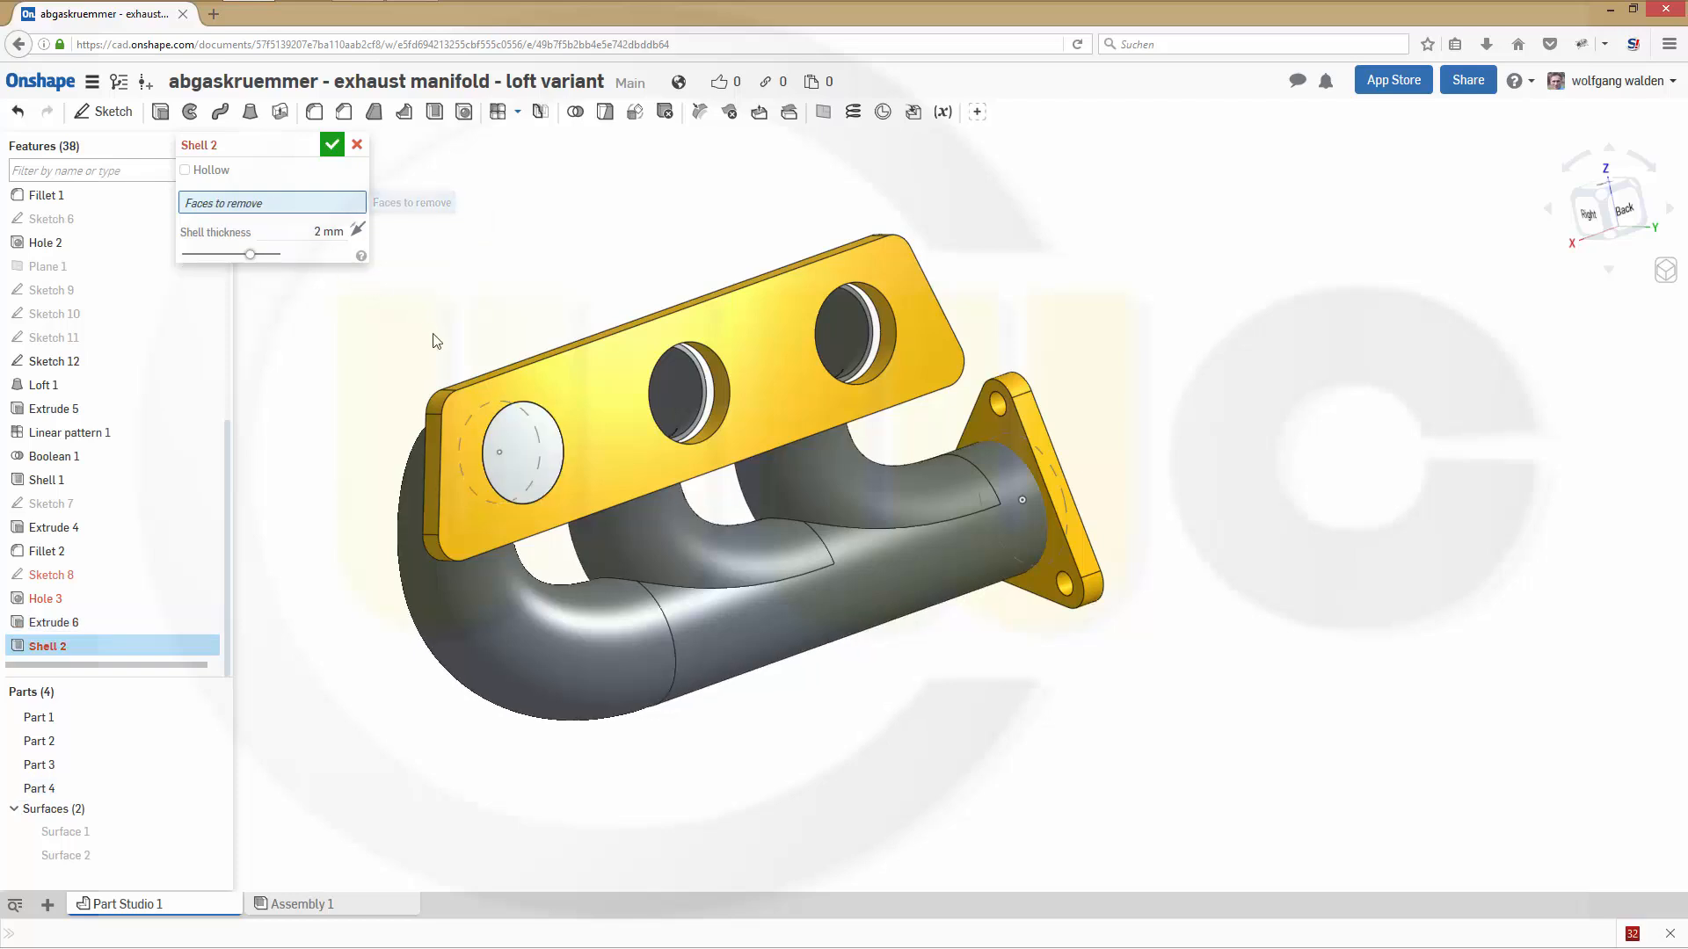
{"action": "left_click", "coordinate": [535, 466]}
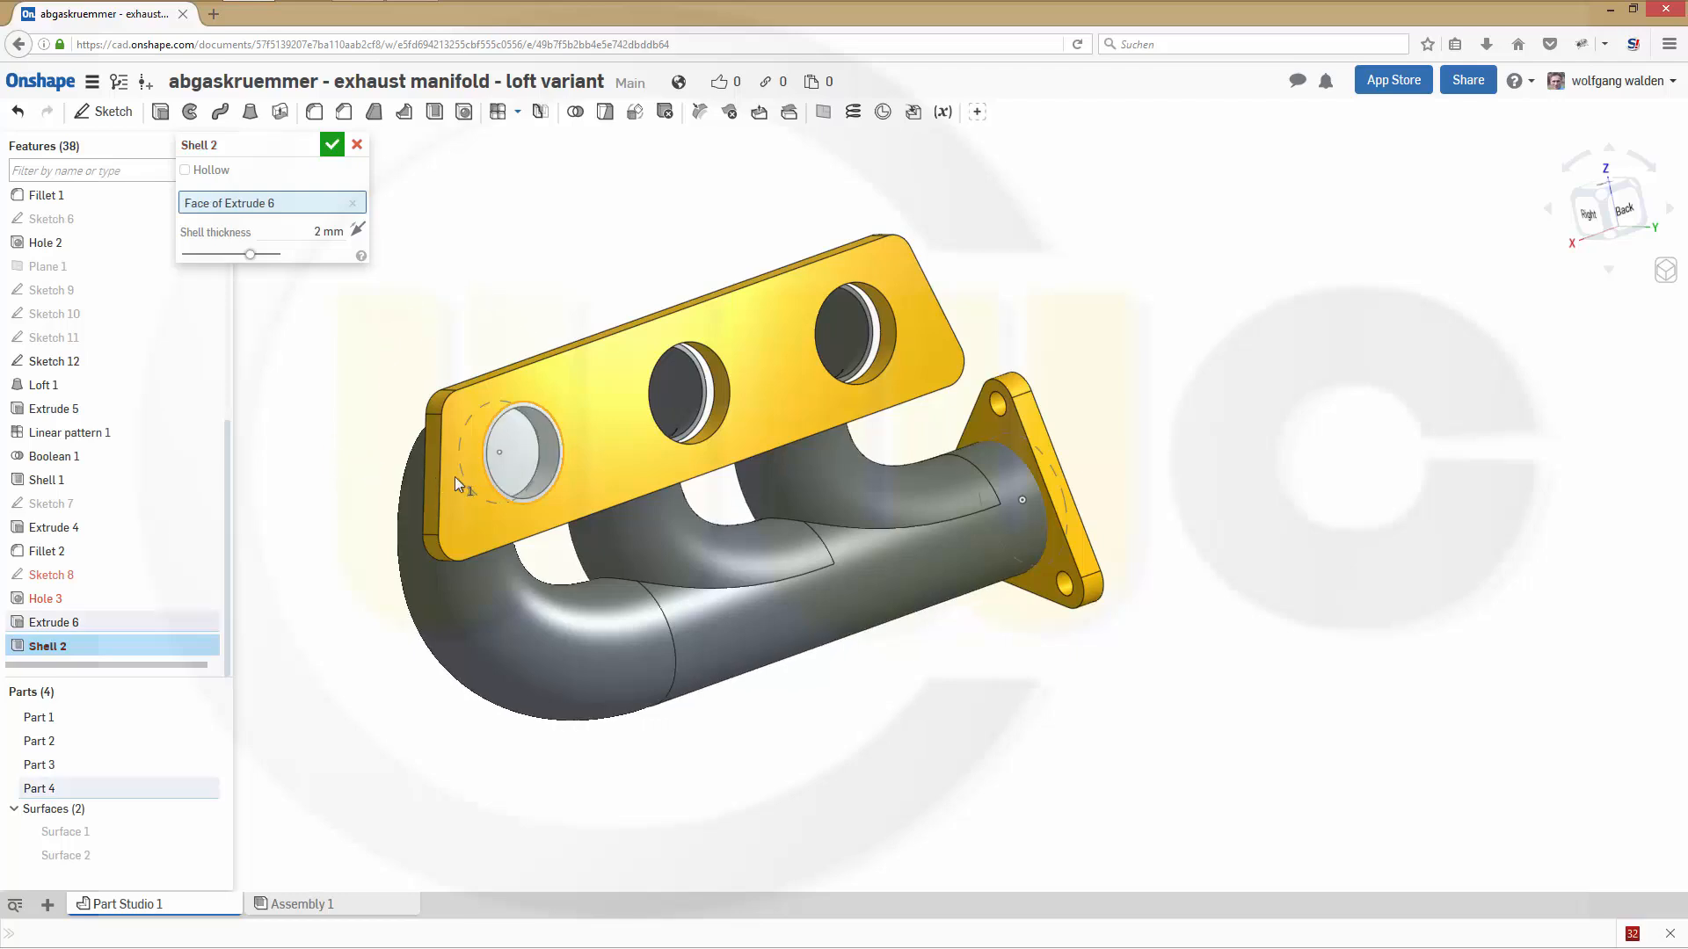
{"action": "right_click", "coordinate": [524, 467]}
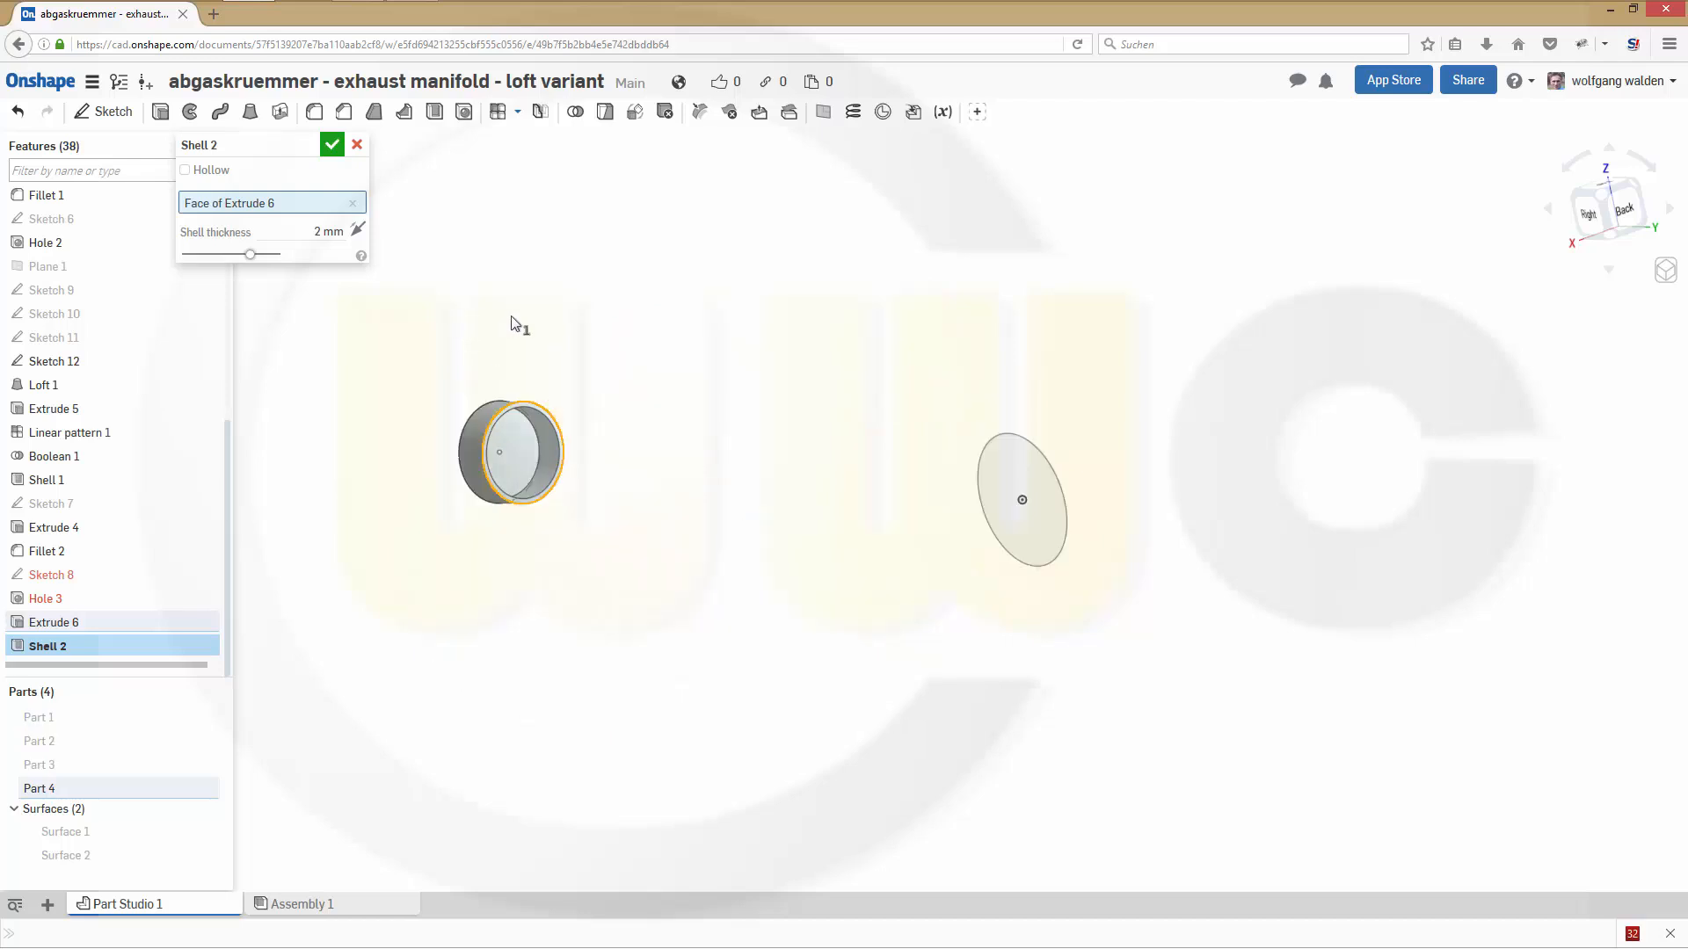
{"action": "right_click_drag", "start_coordinate": [511, 316], "coordinate": [619, 328]}
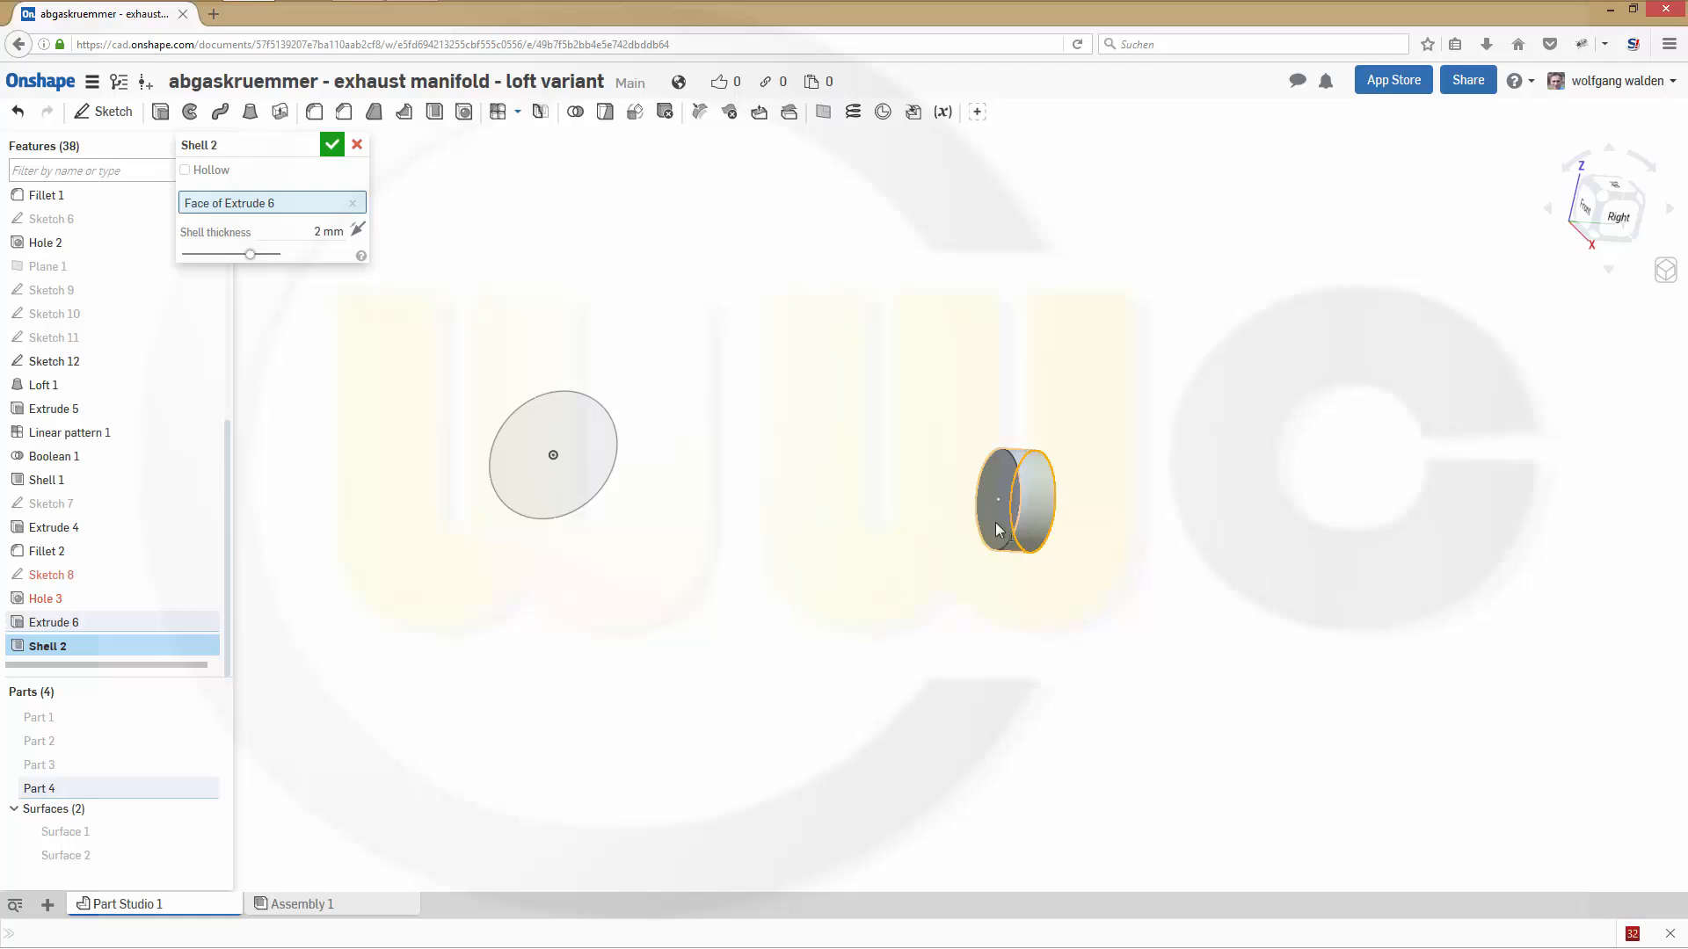
{"action": "left_click", "coordinate": [1022, 538]}
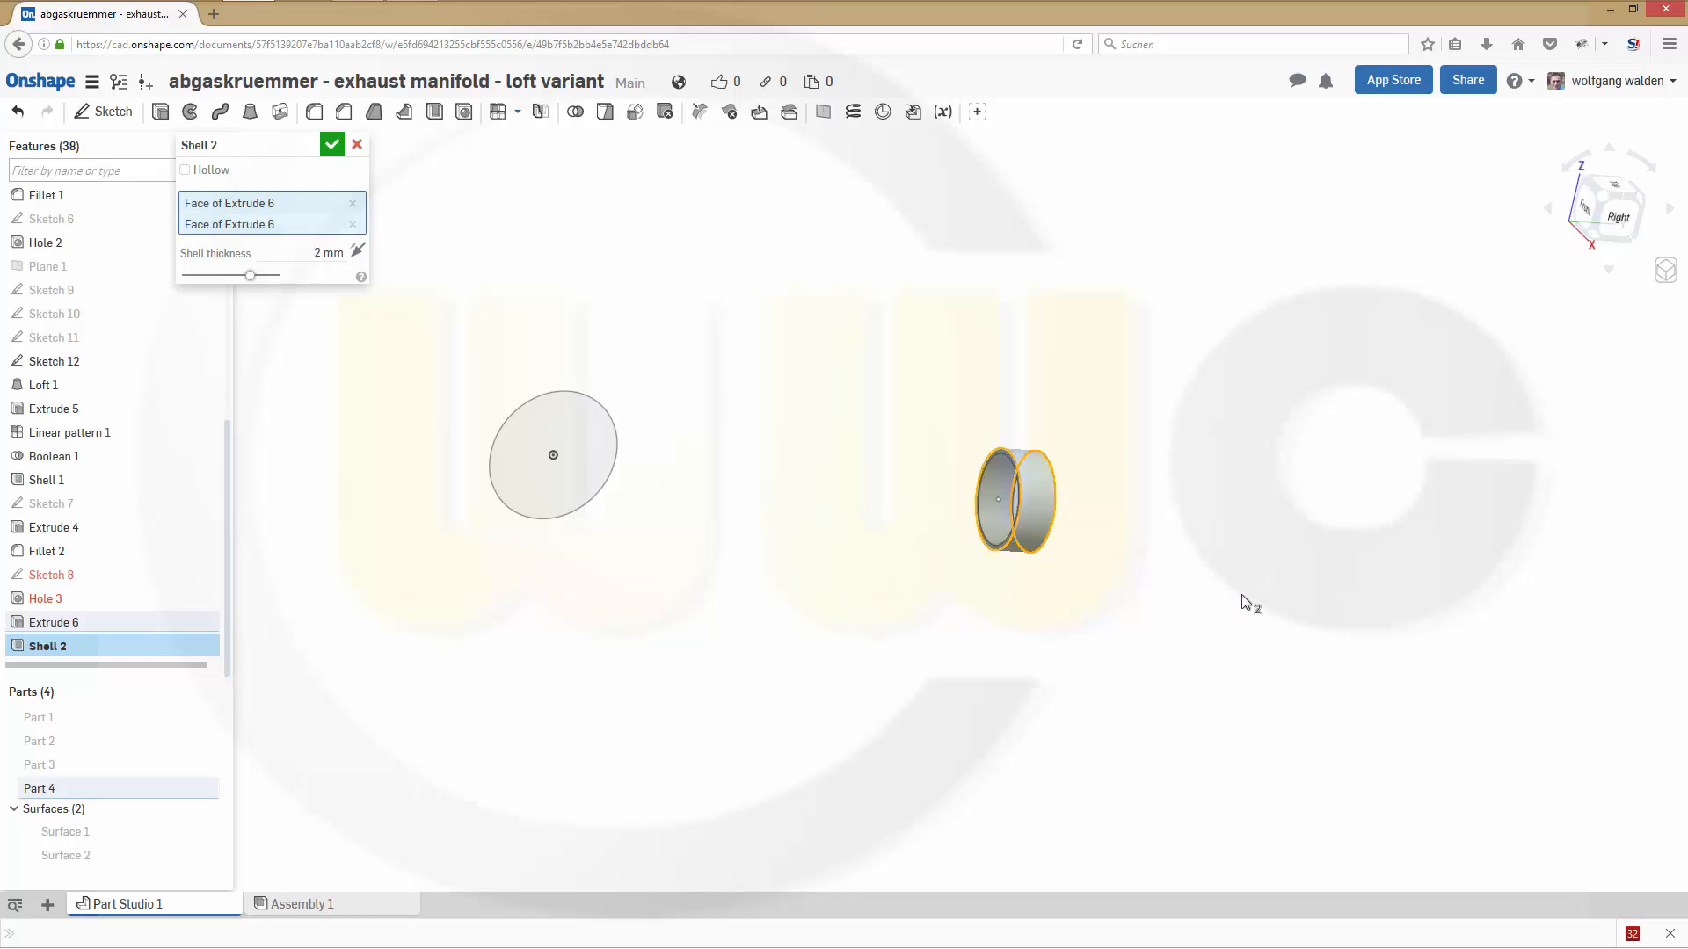
{"action": "left_click", "coordinate": [333, 146]}
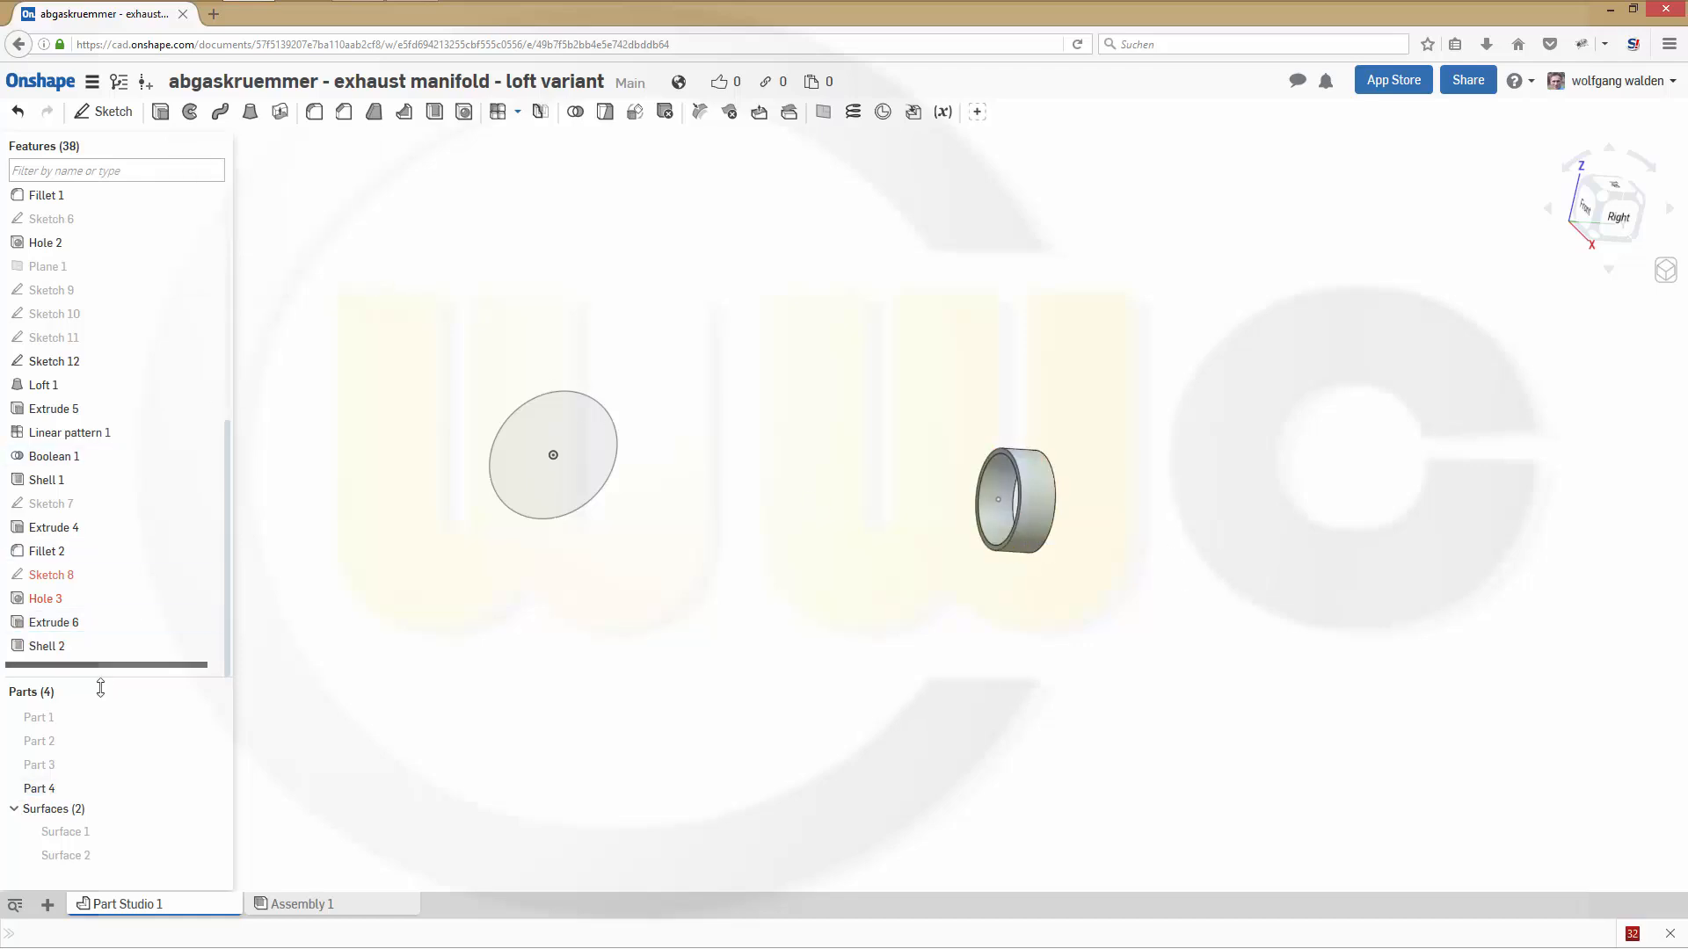
- Show Part 1, Part 2 and Part 3 again around the open ring
{"action": "right_click", "coordinate": [1044, 512]}
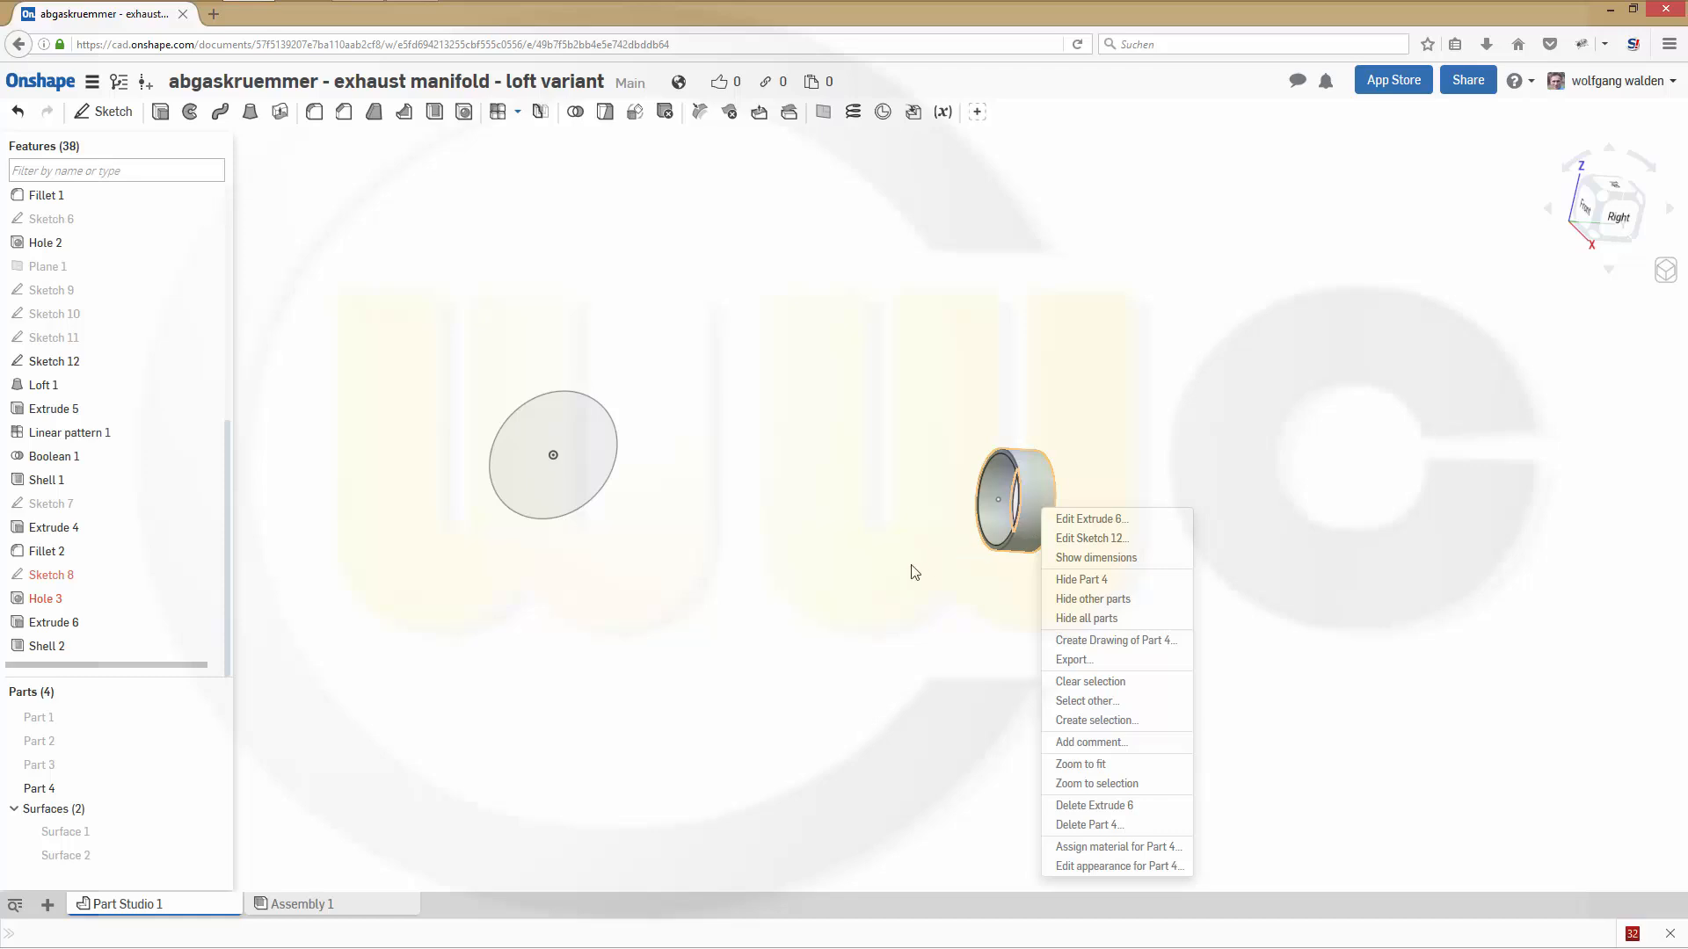
{"action": "left_click", "coordinate": [836, 568]}
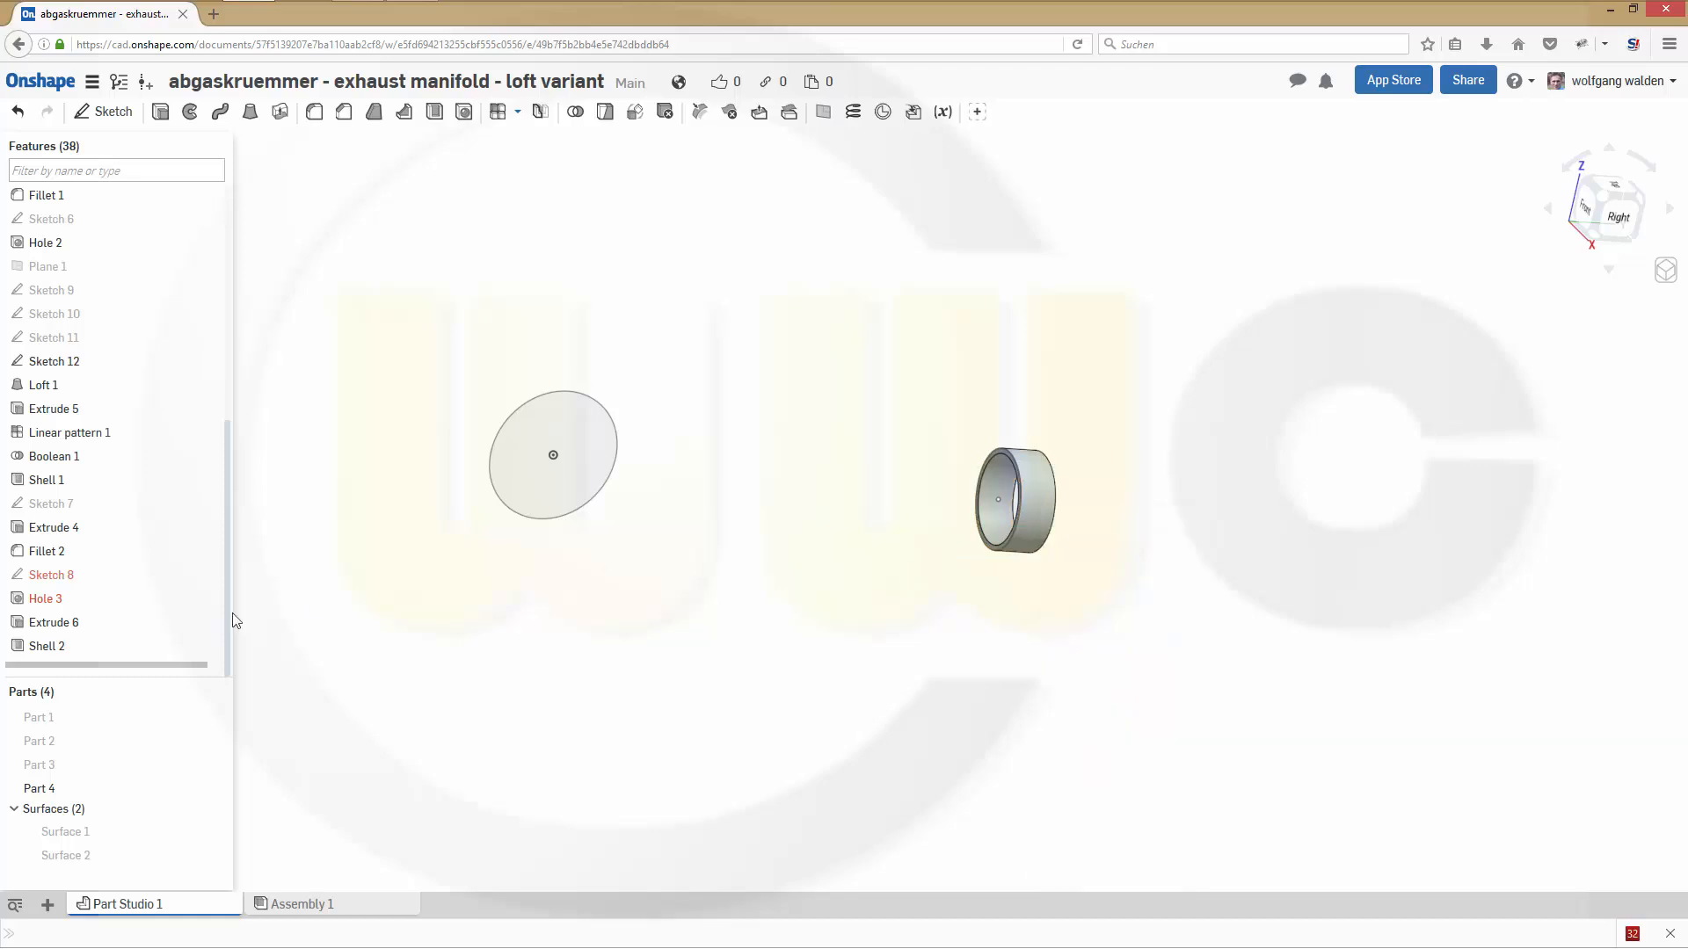
{"action": "left_click", "coordinate": [211, 717]}
{"action": "left_click", "coordinate": [211, 741]}
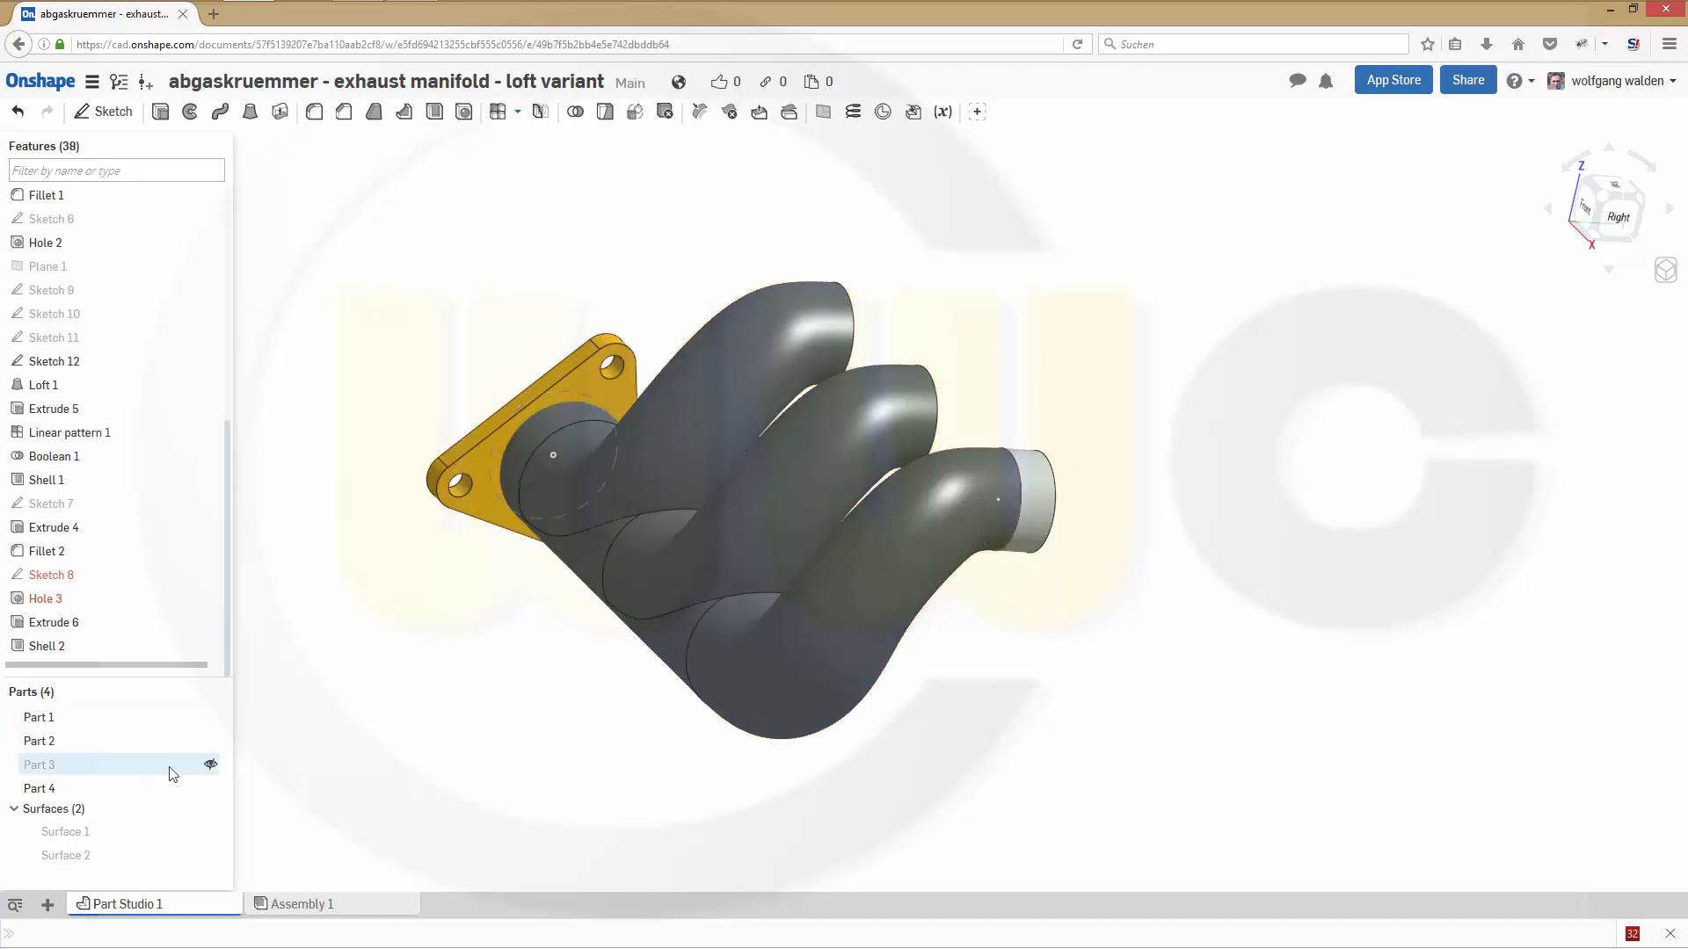
{"action": "left_click", "coordinate": [211, 764]}
{"action": "right_click_drag", "start_coordinate": [1089, 820], "coordinate": [1006, 821]}
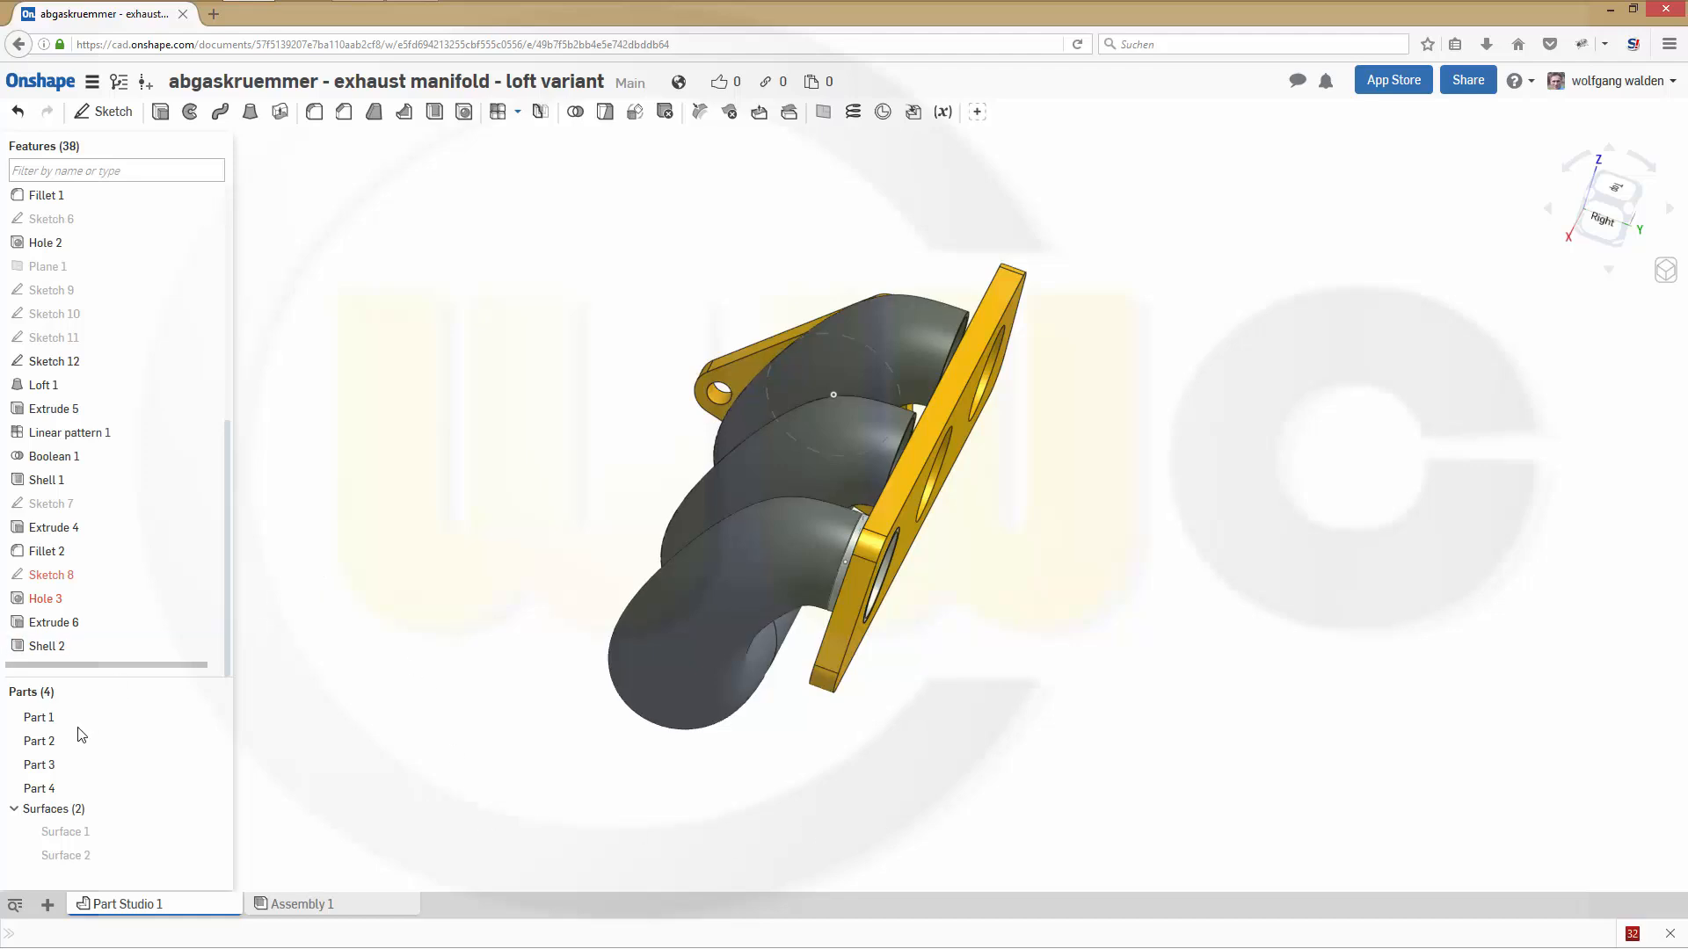
- Start a linear part pattern of Part 4 with the Right plane as direction and 3 instances
{"action": "left_click", "coordinate": [104, 788]}
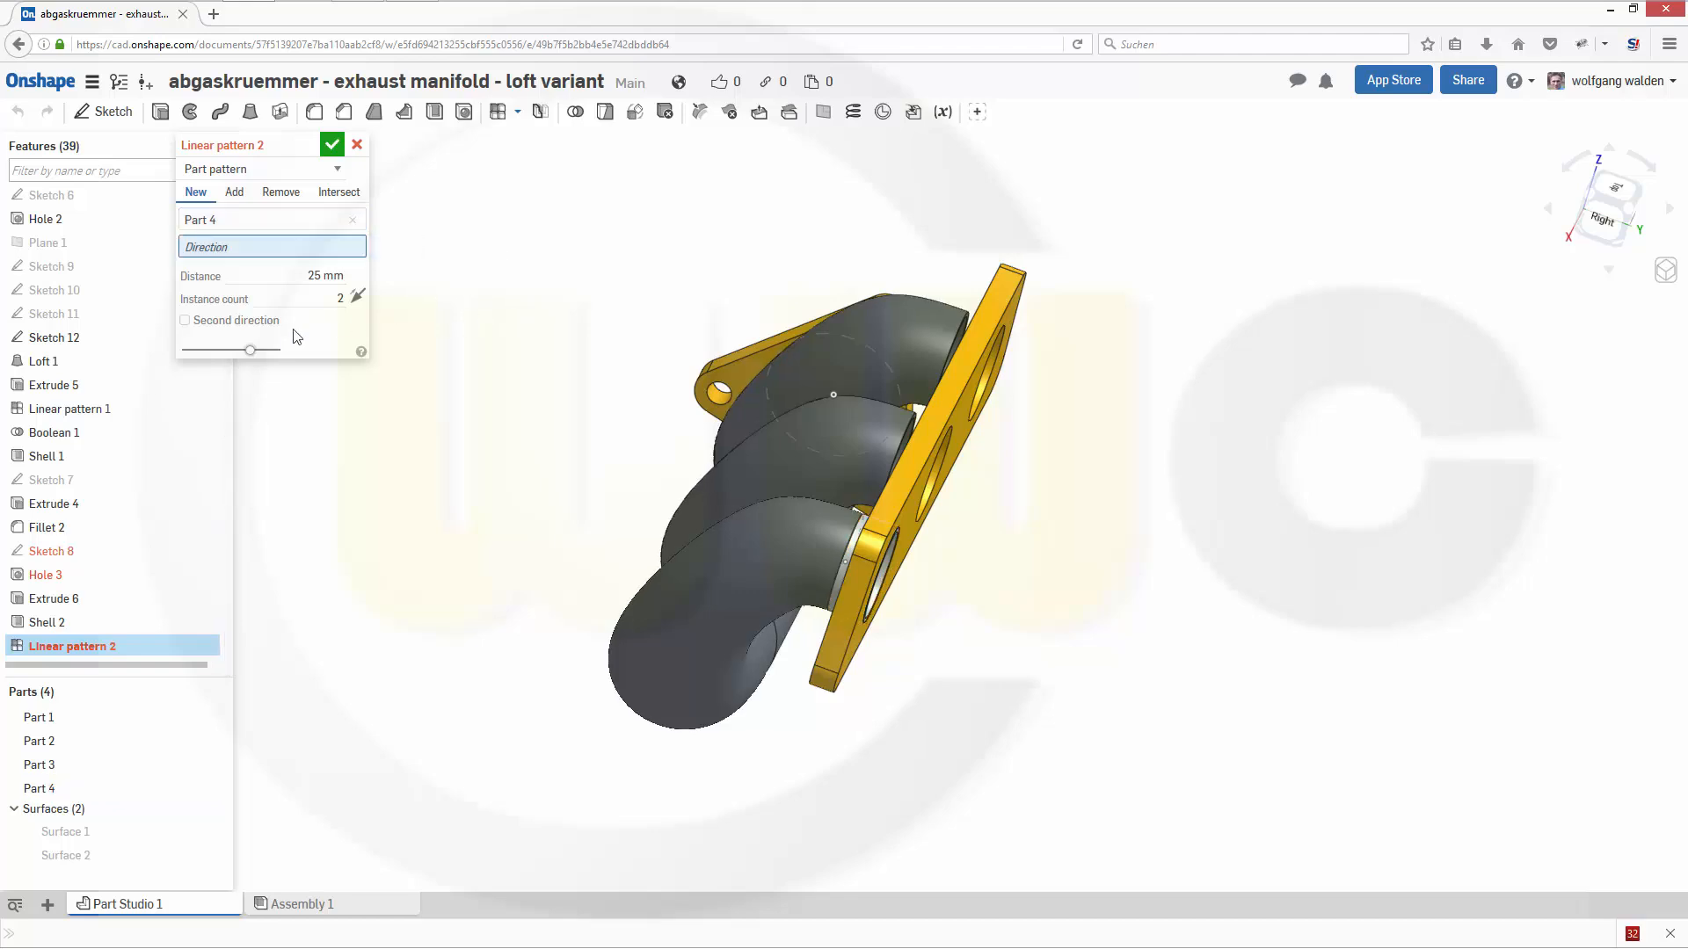
{"action": "scroll", "coordinate": [304, 434], "scroll_direction": "down", "scroll_amount": 2}
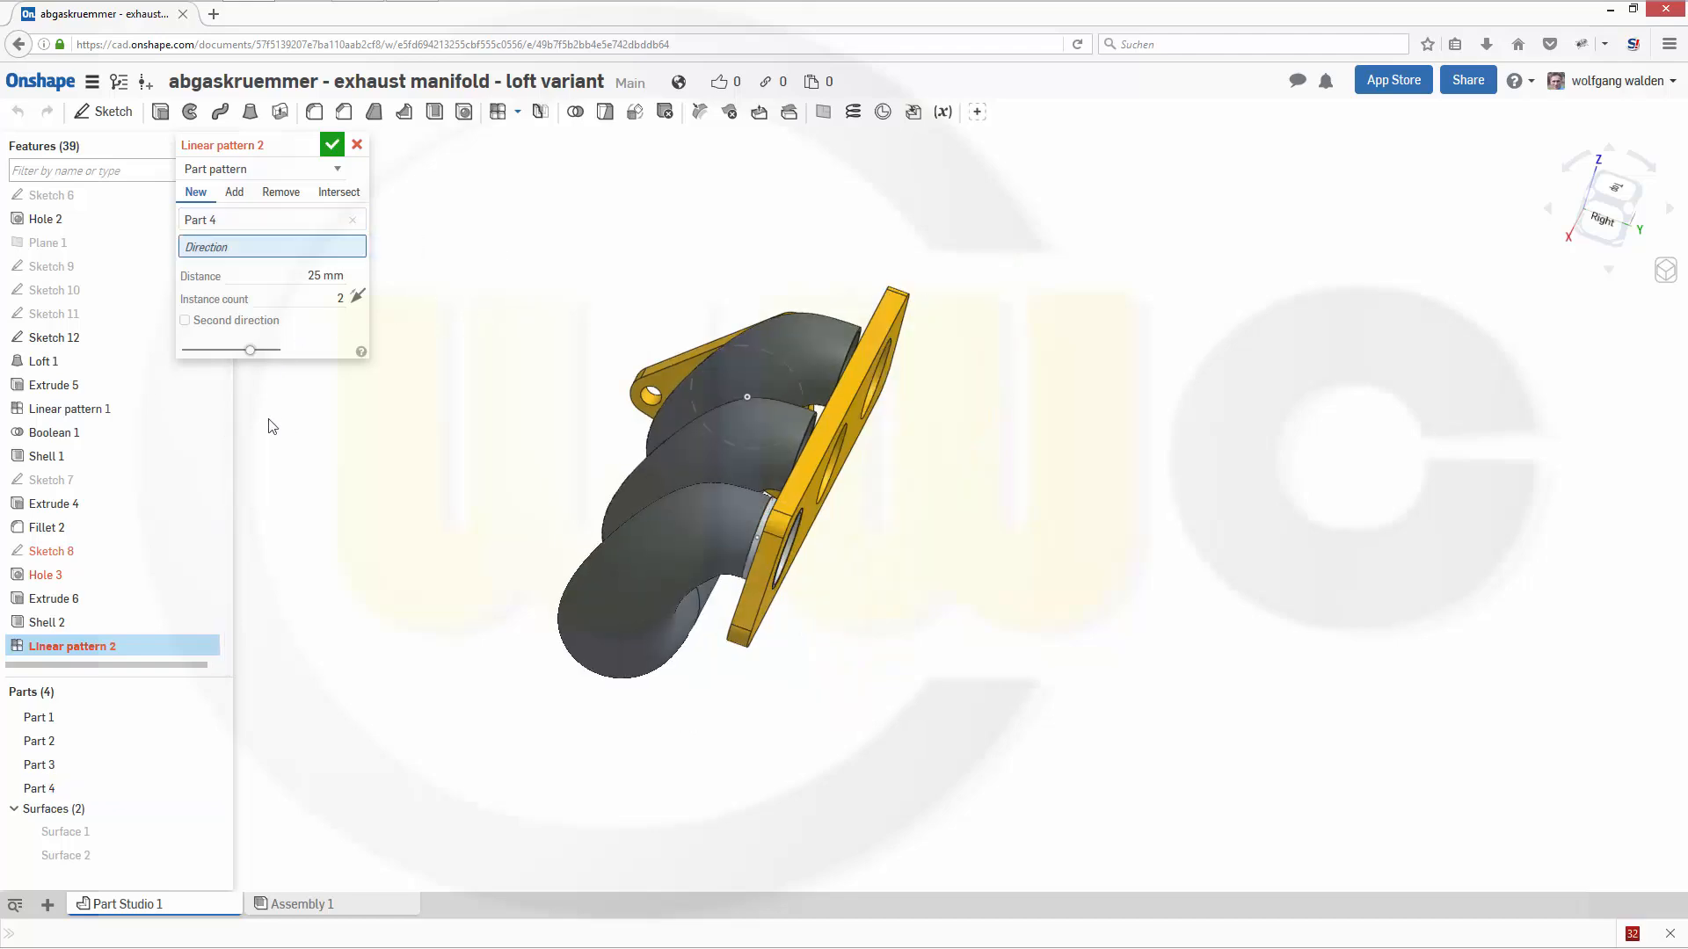
{"action": "scroll", "coordinate": [92, 264], "scroll_direction": "up", "scroll_amount": 3}
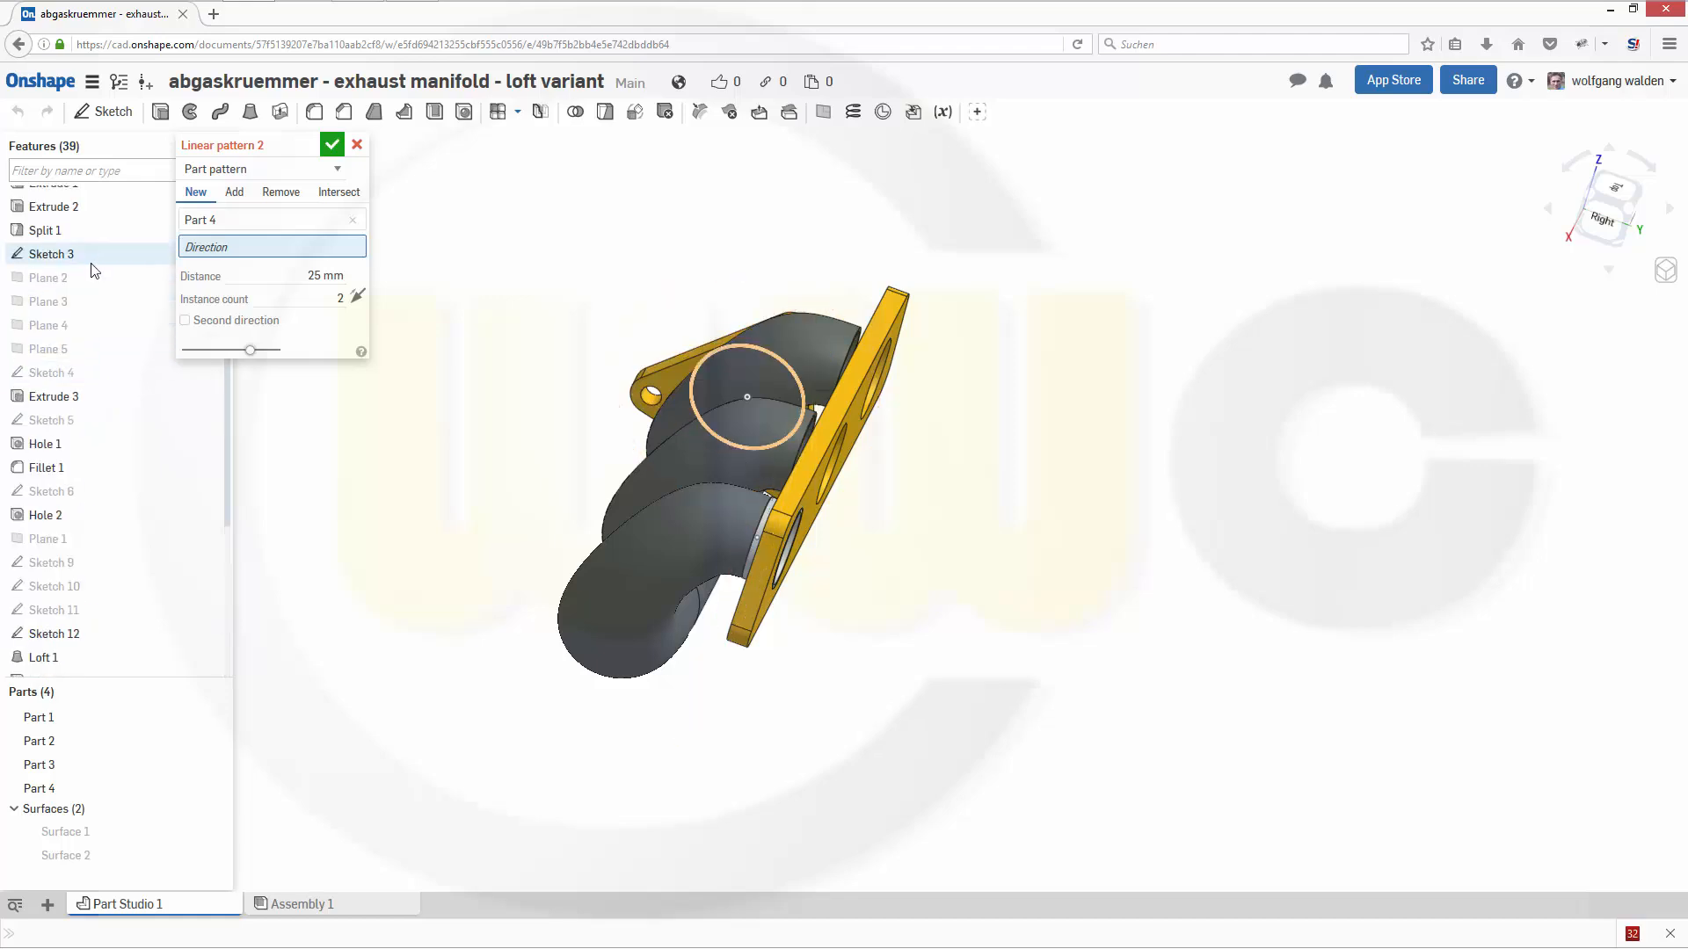
{"action": "scroll", "coordinate": [88, 272], "scroll_direction": "up", "scroll_amount": 3}
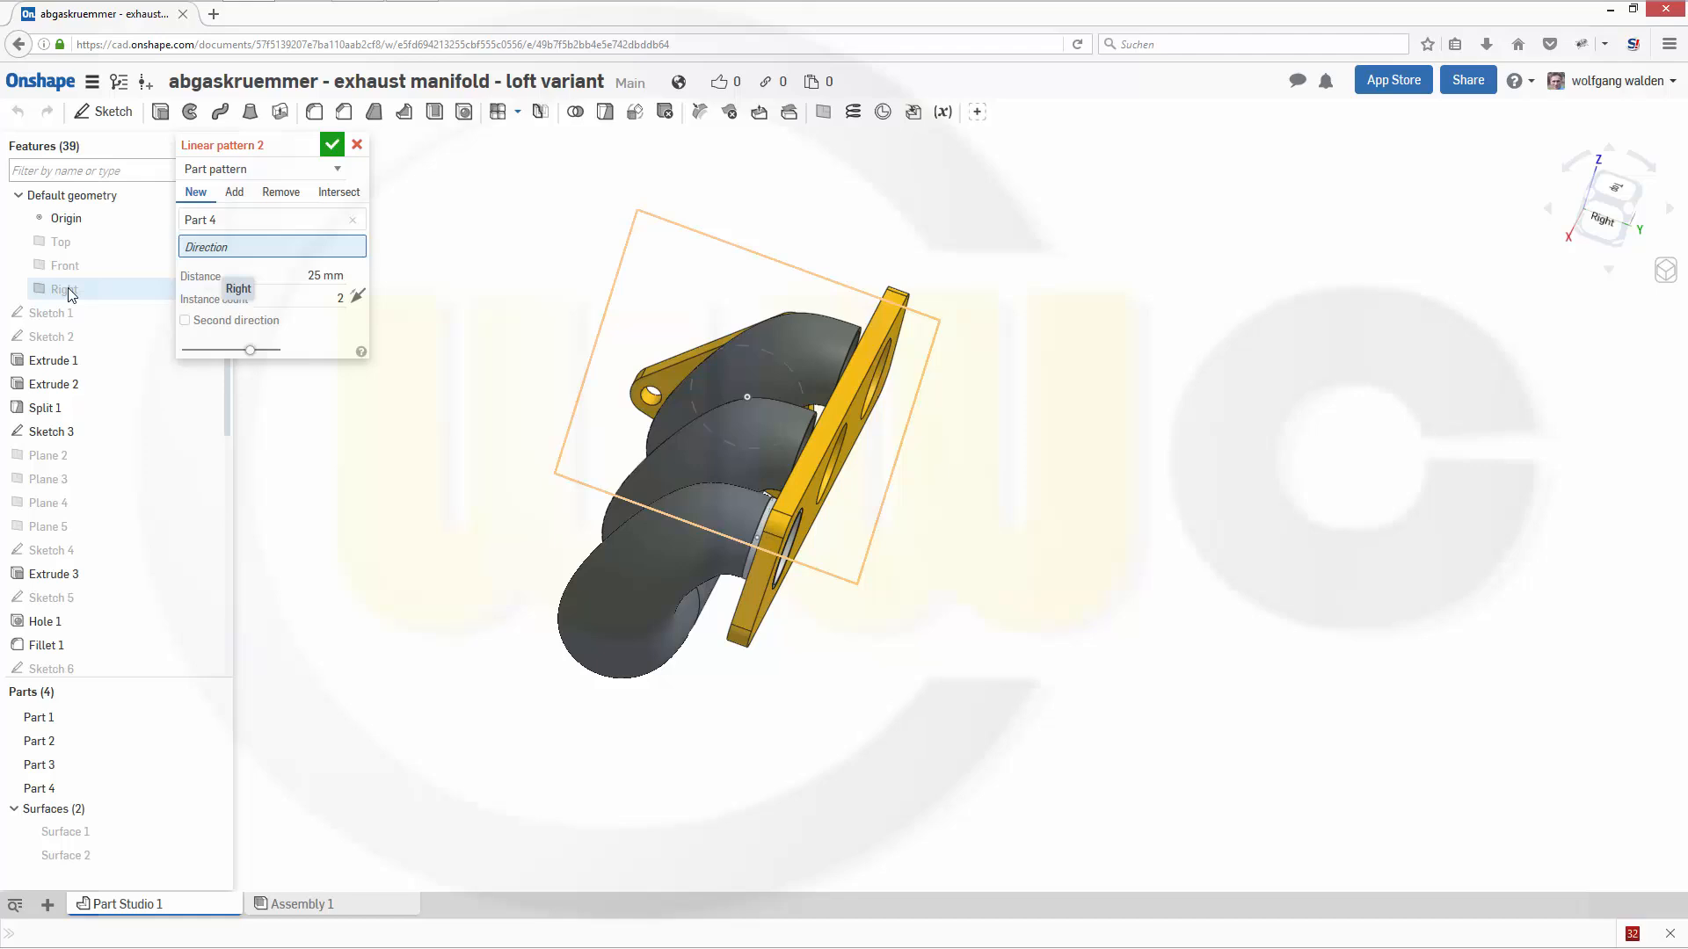
{"action": "left_click", "coordinate": [66, 289]}
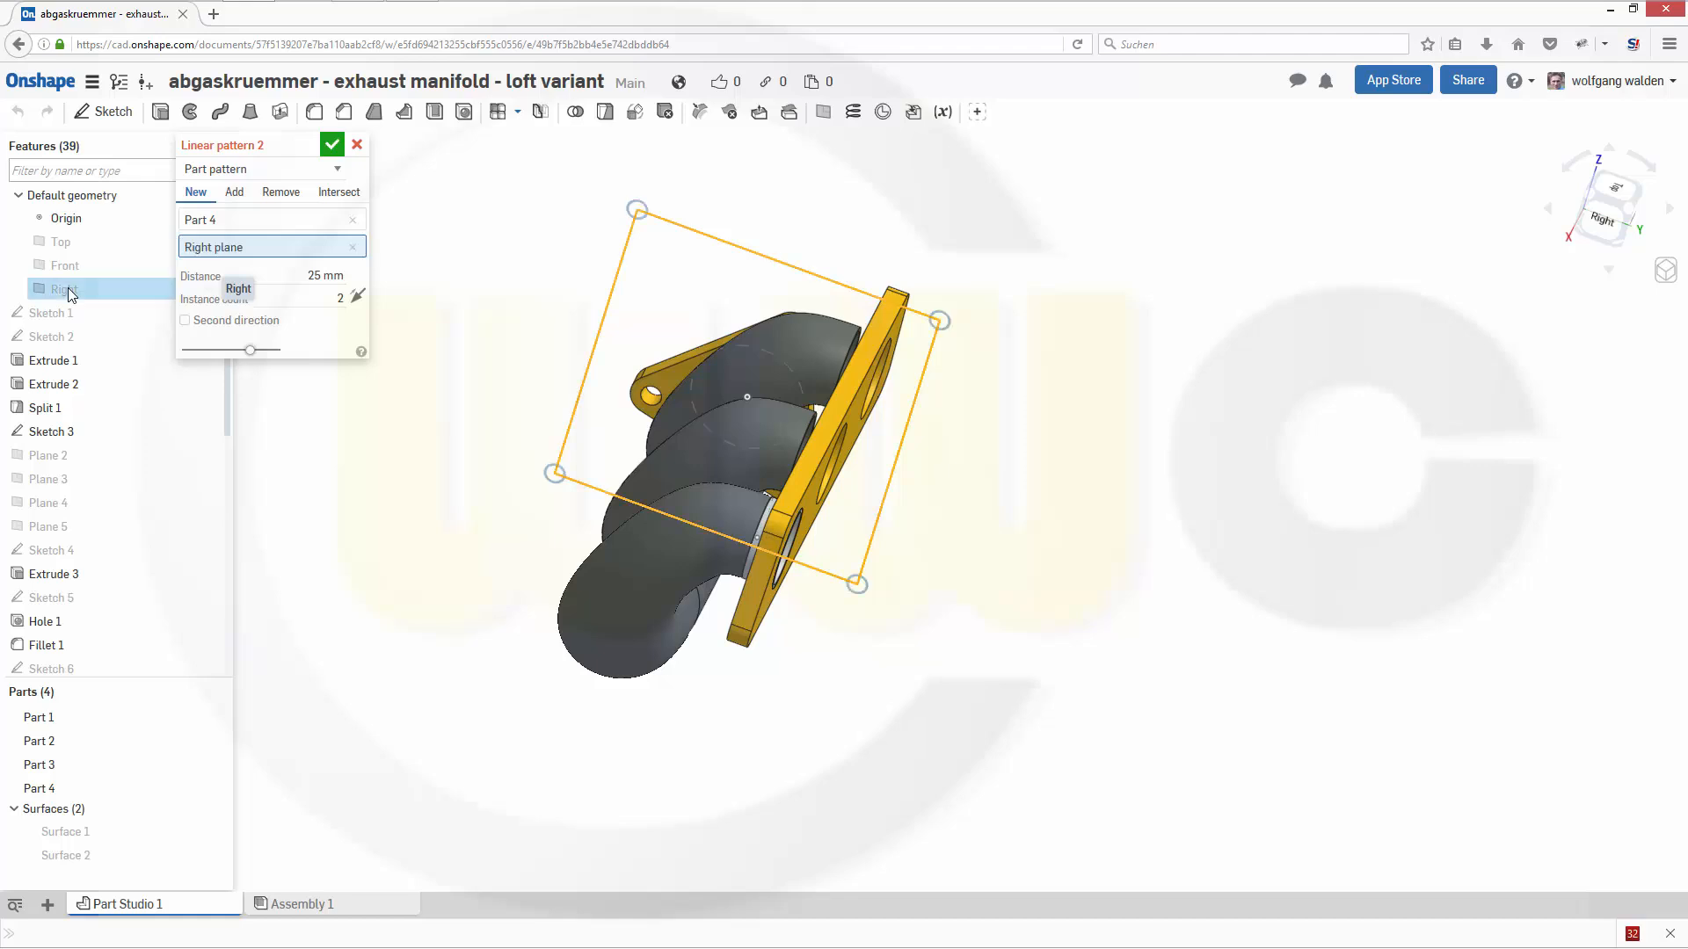
{"action": "right_click_drag", "start_coordinate": [898, 682], "coordinate": [844, 689]}
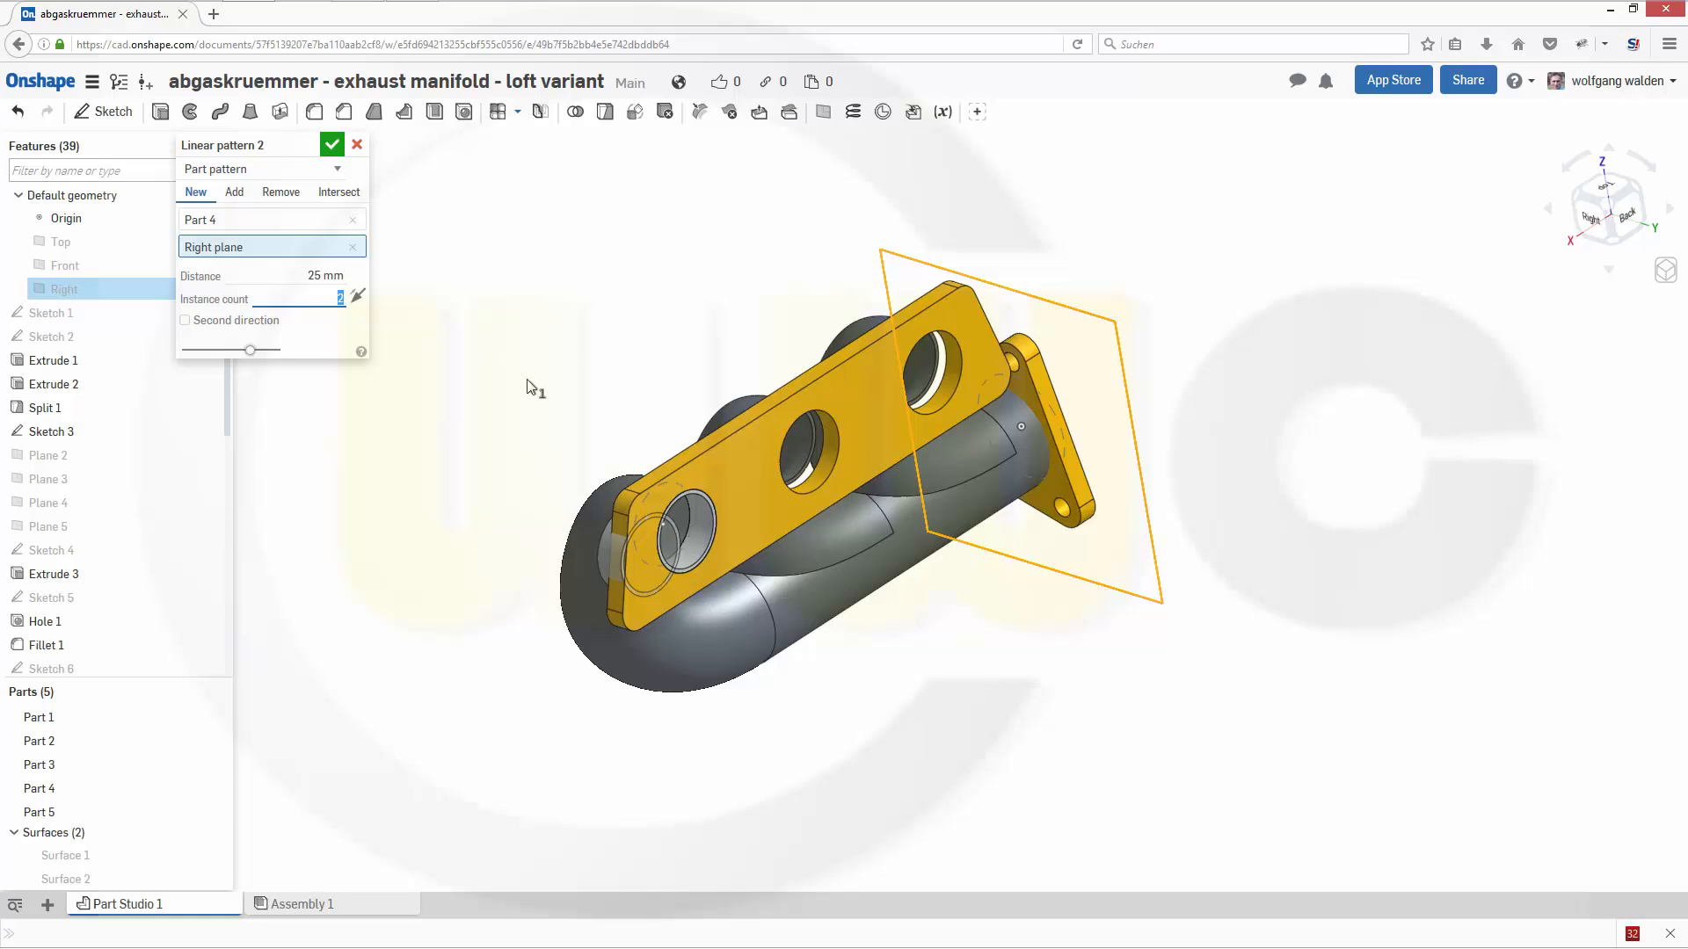
- Set the pattern distance to 85 mm and flip its direction so the rings follow the flange openings
{"action": "left_click", "coordinate": [310, 276]}
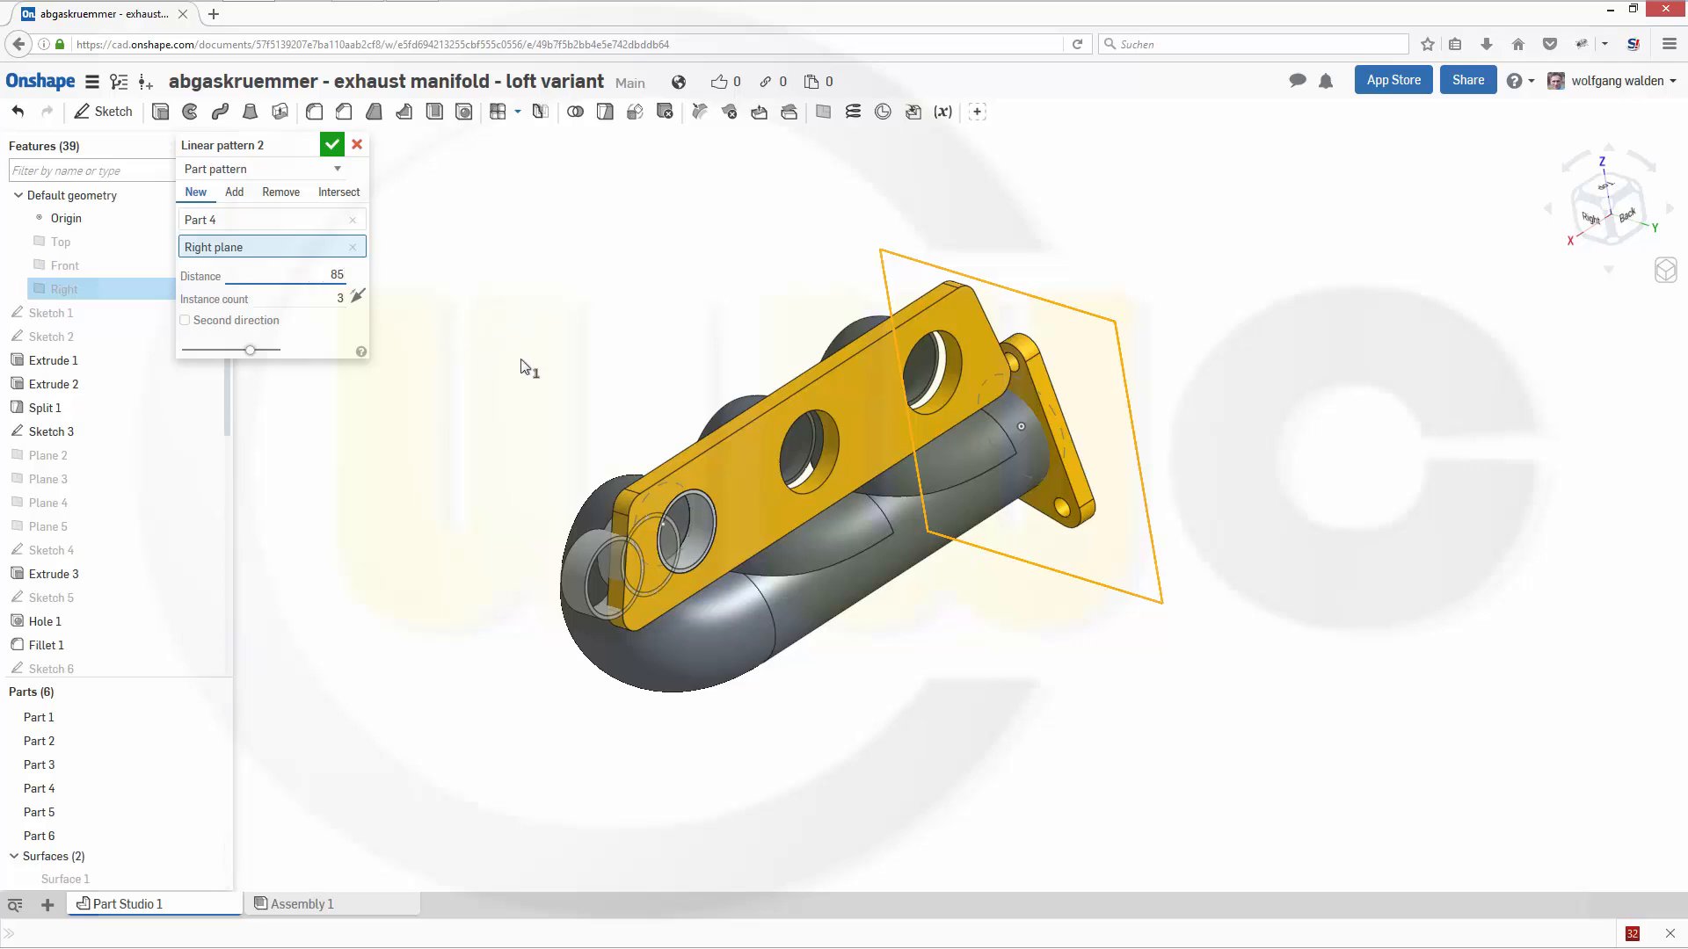
{"action": "type", "text": "85"}
{"action": "key", "text": "Return"}
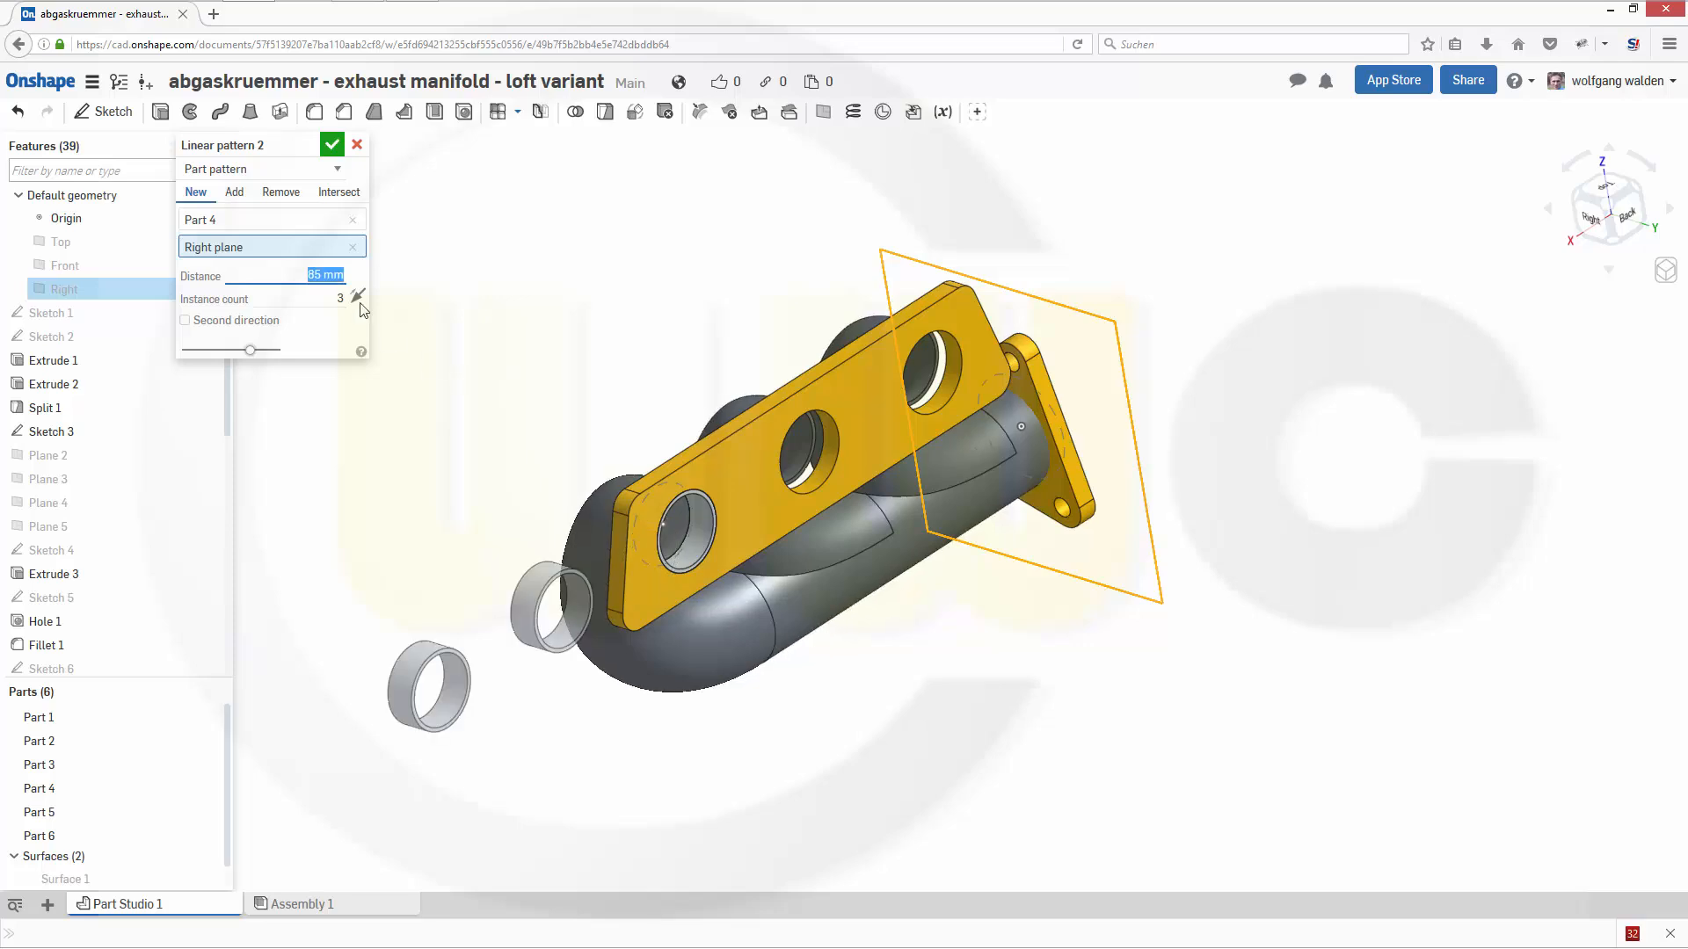
{"action": "mouse_move", "coordinate": [561, 293]}
{"action": "right_mouse_down"}
{"action": "mouse_move", "coordinate": [660, 343]}
{"action": "mouse_move", "coordinate": [631, 350]}
{"action": "mouse_move", "coordinate": [614, 309]}
{"action": "mouse_move", "coordinate": [562, 272]}
{"action": "right_mouse_up"}
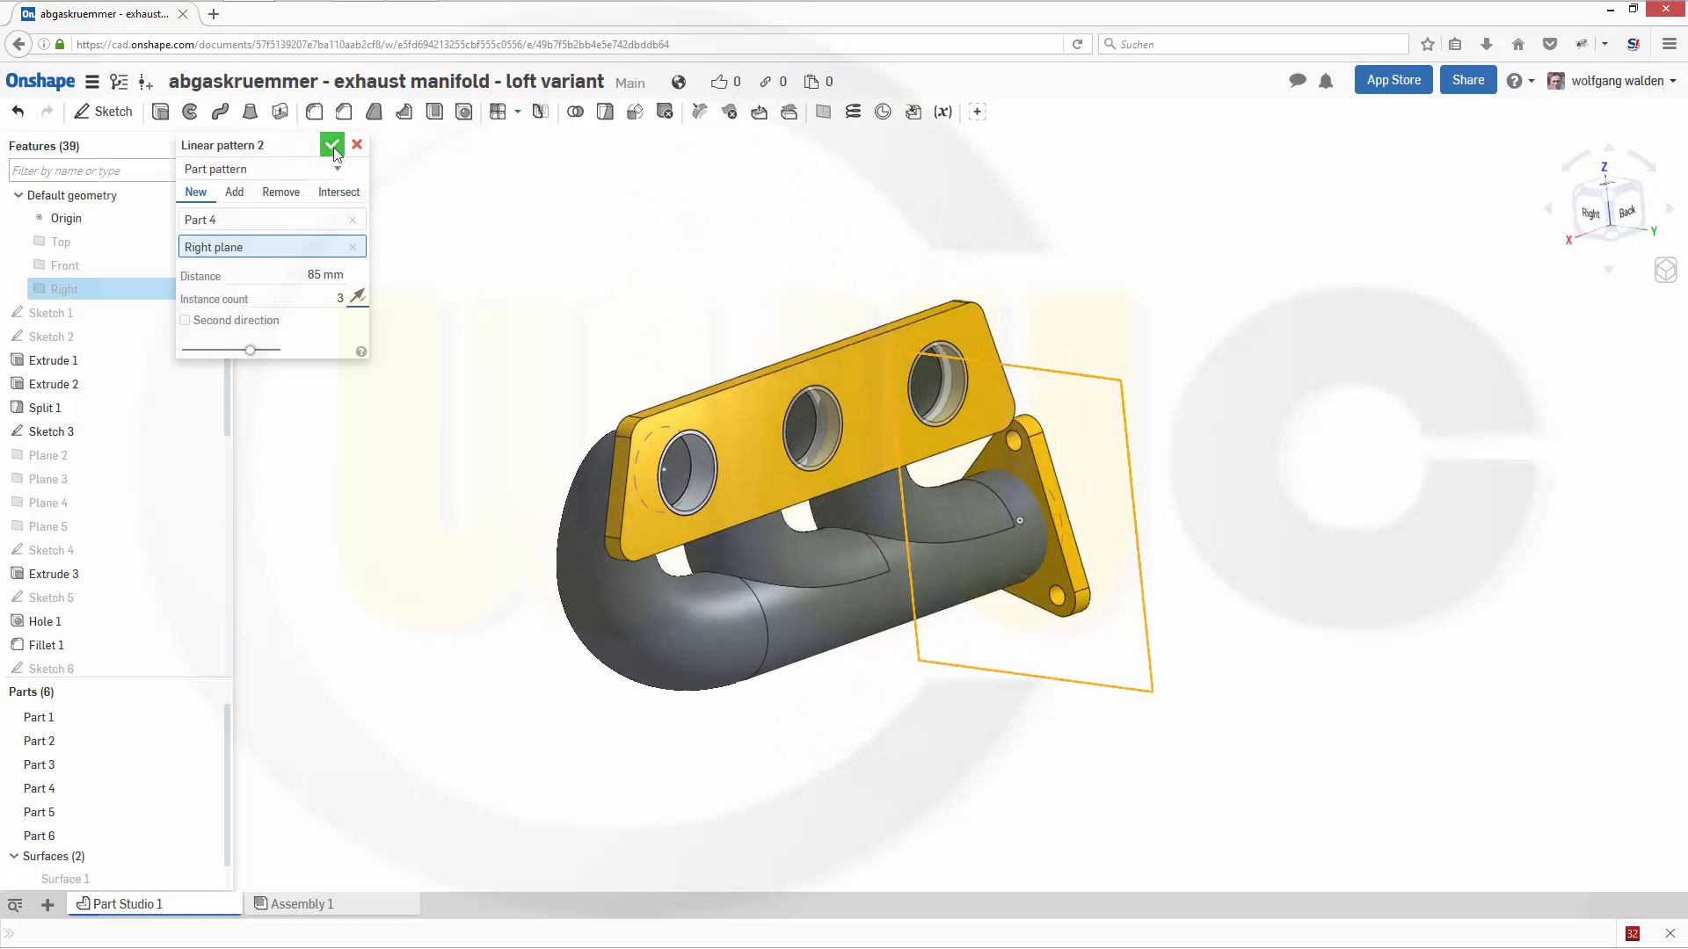
- Edit Sketch 8 and delete the broken reference constraint on the point at the flange's middle opening
{"action": "mouse_move", "coordinate": [577, 281]}
{"action": "right_mouse_down"}
{"action": "mouse_move", "coordinate": [610, 282]}
{"action": "mouse_move", "coordinate": [509, 286]}
{"action": "mouse_move", "coordinate": [387, 342]}
{"action": "mouse_move", "coordinate": [401, 334]}
{"action": "right_mouse_up"}
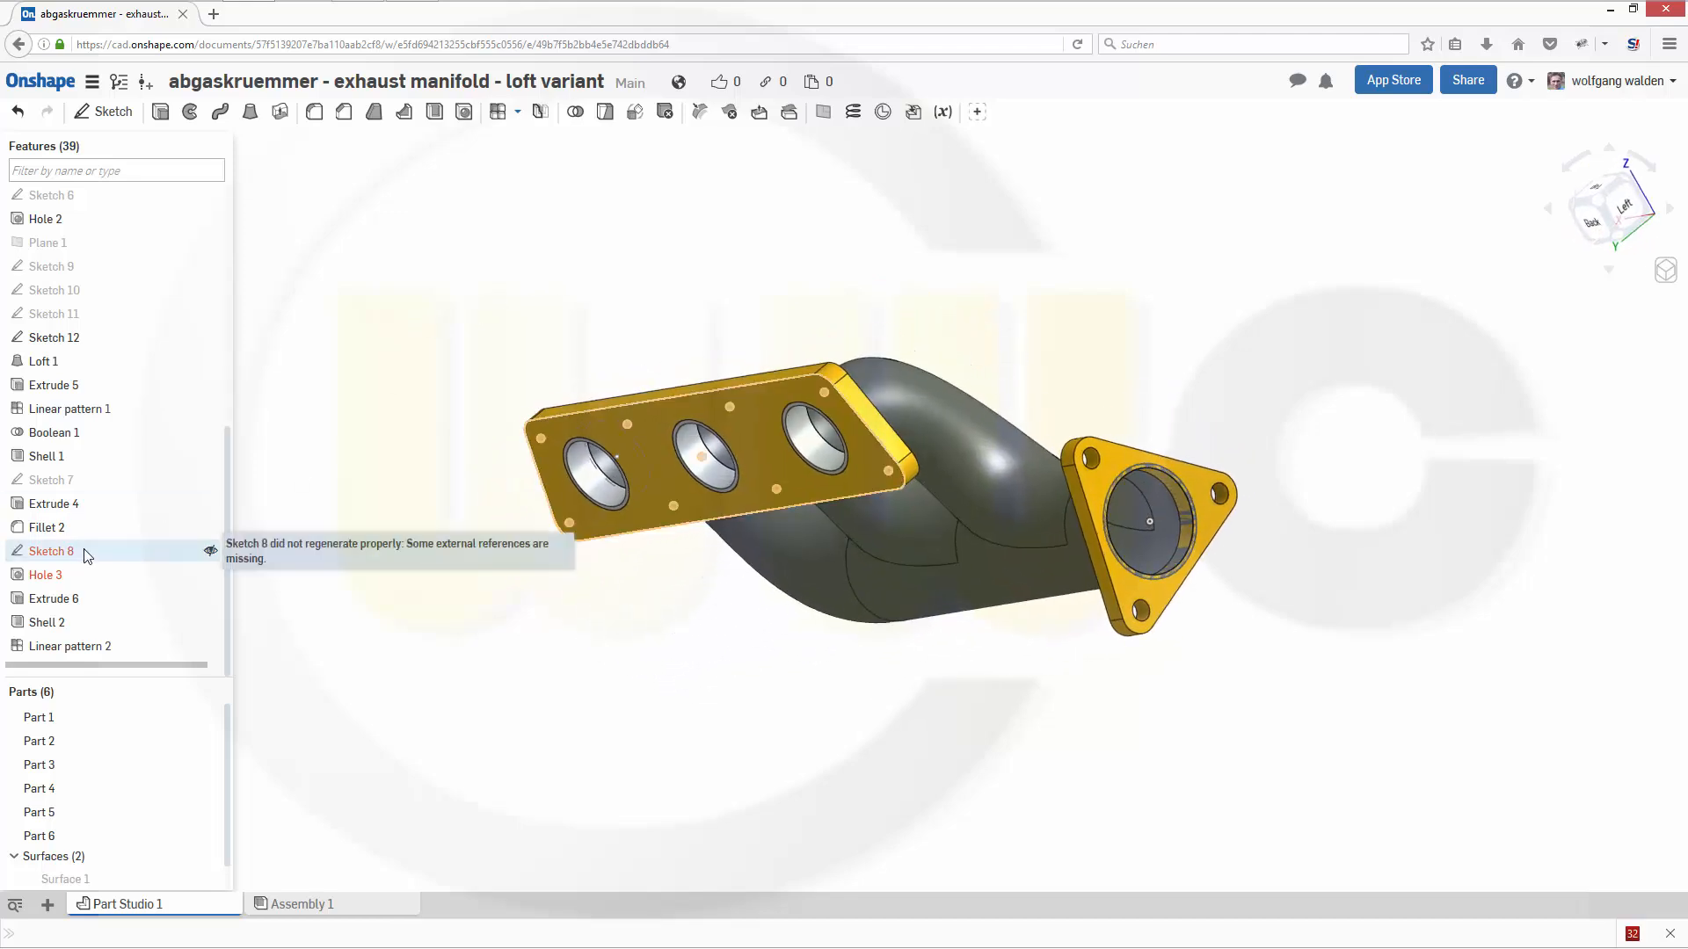
{"action": "left_click", "coordinate": [85, 550]}
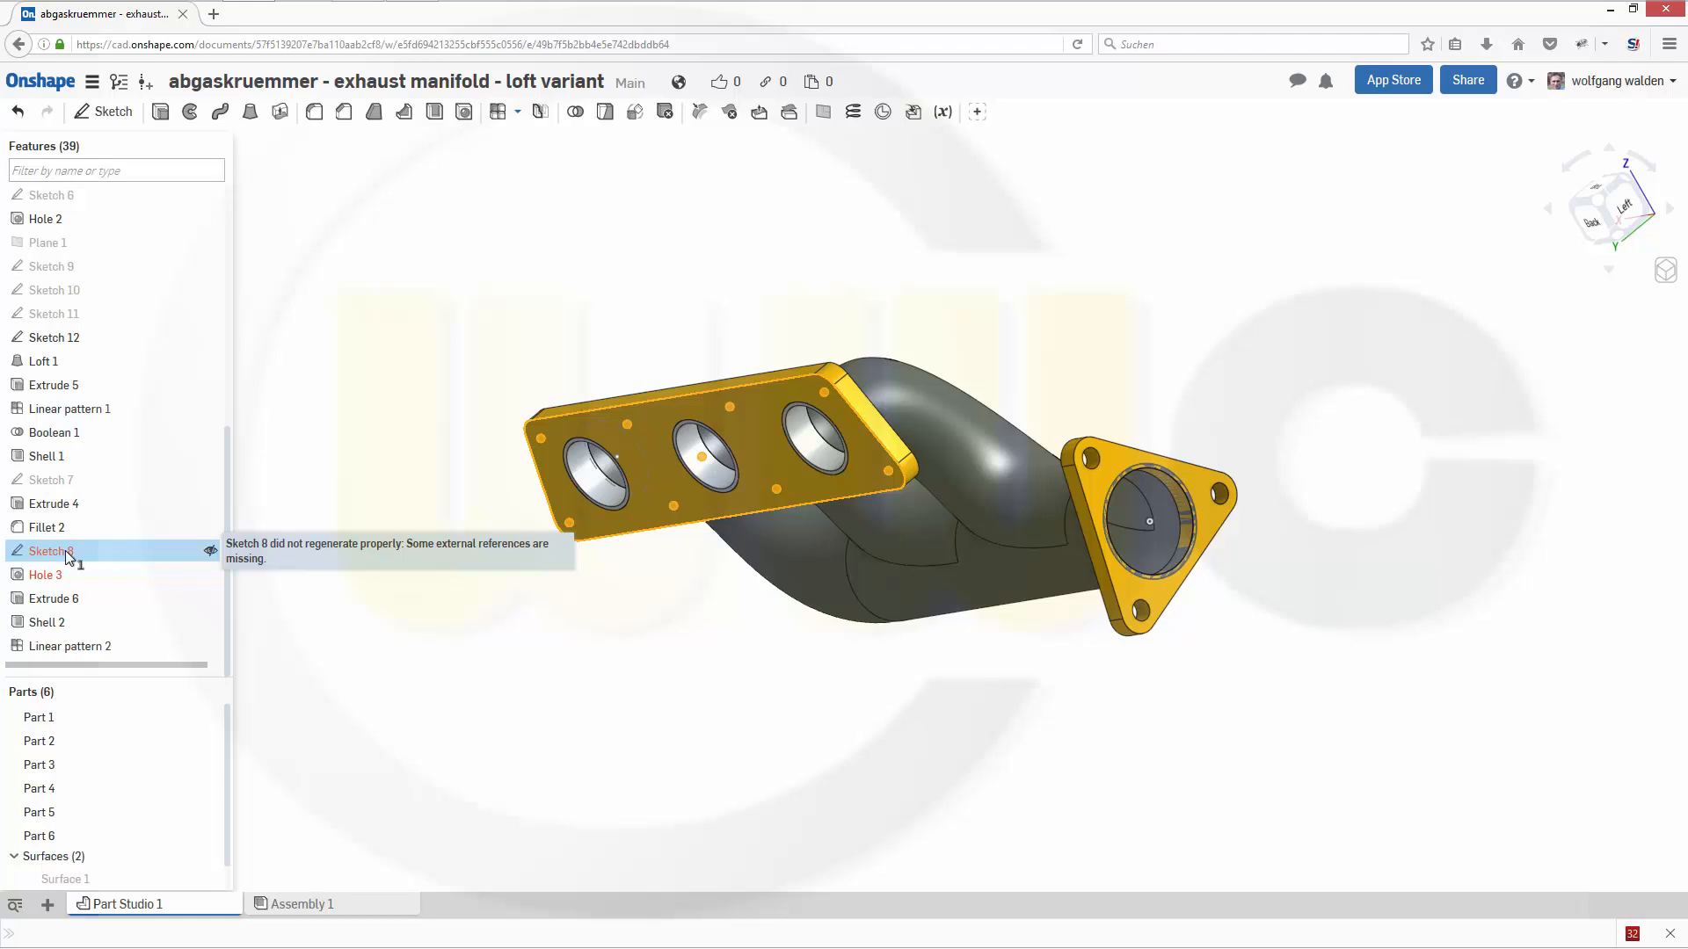
{"action": "left_click", "coordinate": [69, 554]}
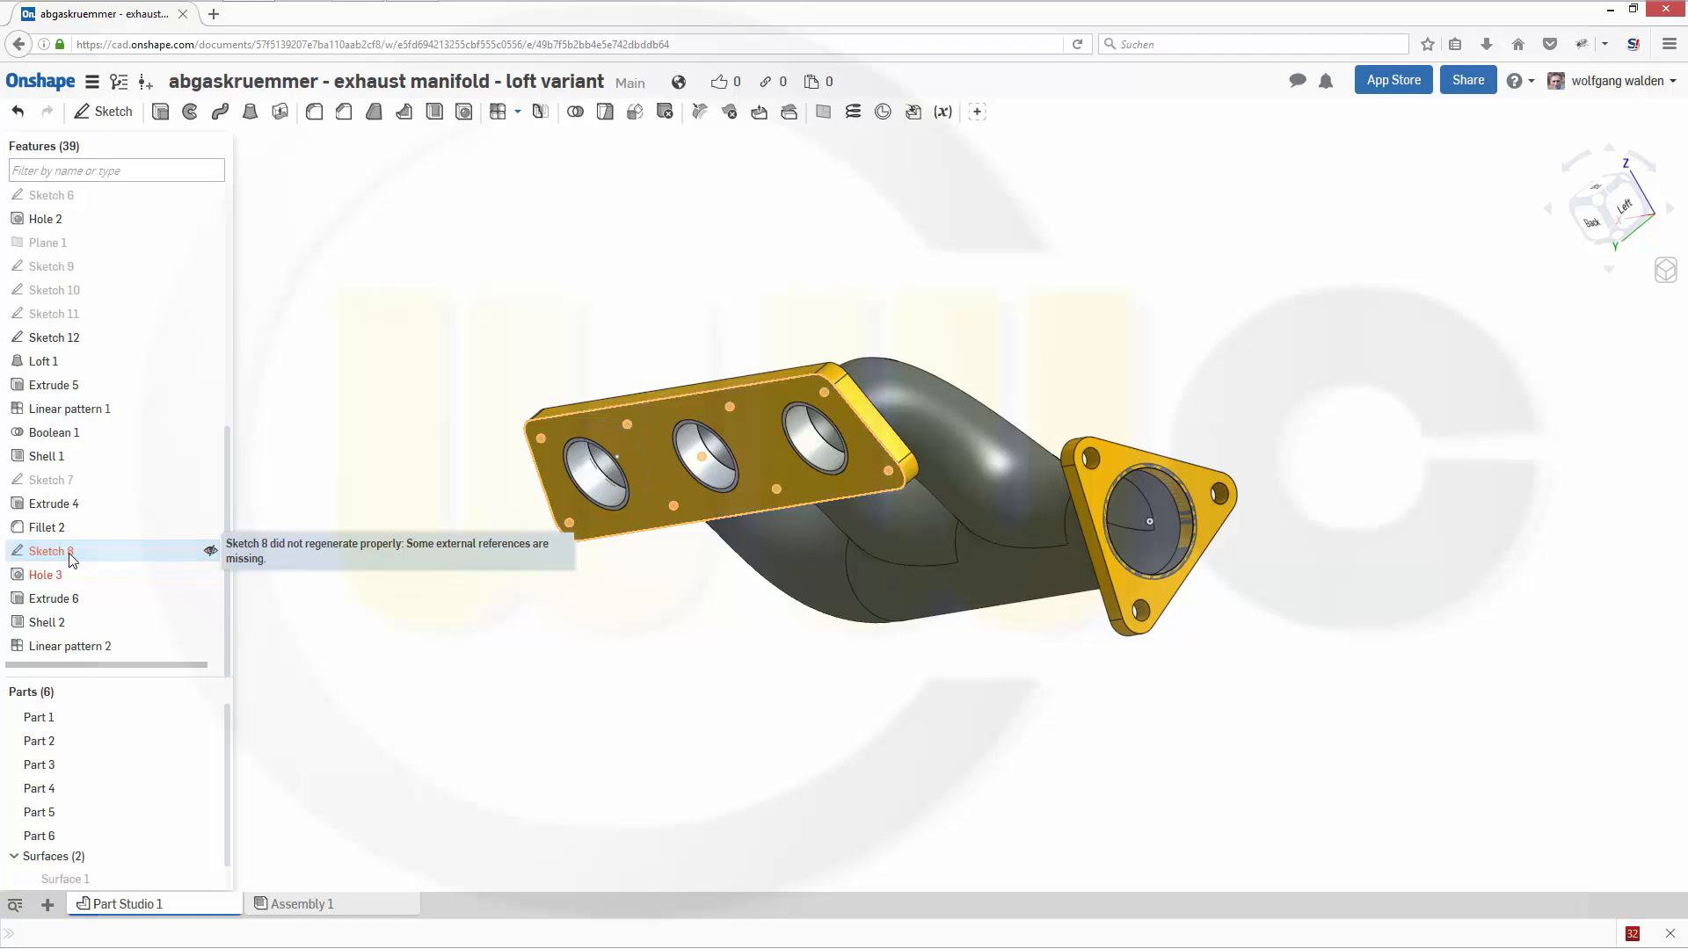
{"action": "double_click", "coordinate": [70, 555]}
{"action": "right_click_drag", "start_coordinate": [331, 443], "coordinate": [415, 315]}
{"action": "scroll", "coordinate": [519, 308], "scroll_direction": "up", "scroll_amount": 3}
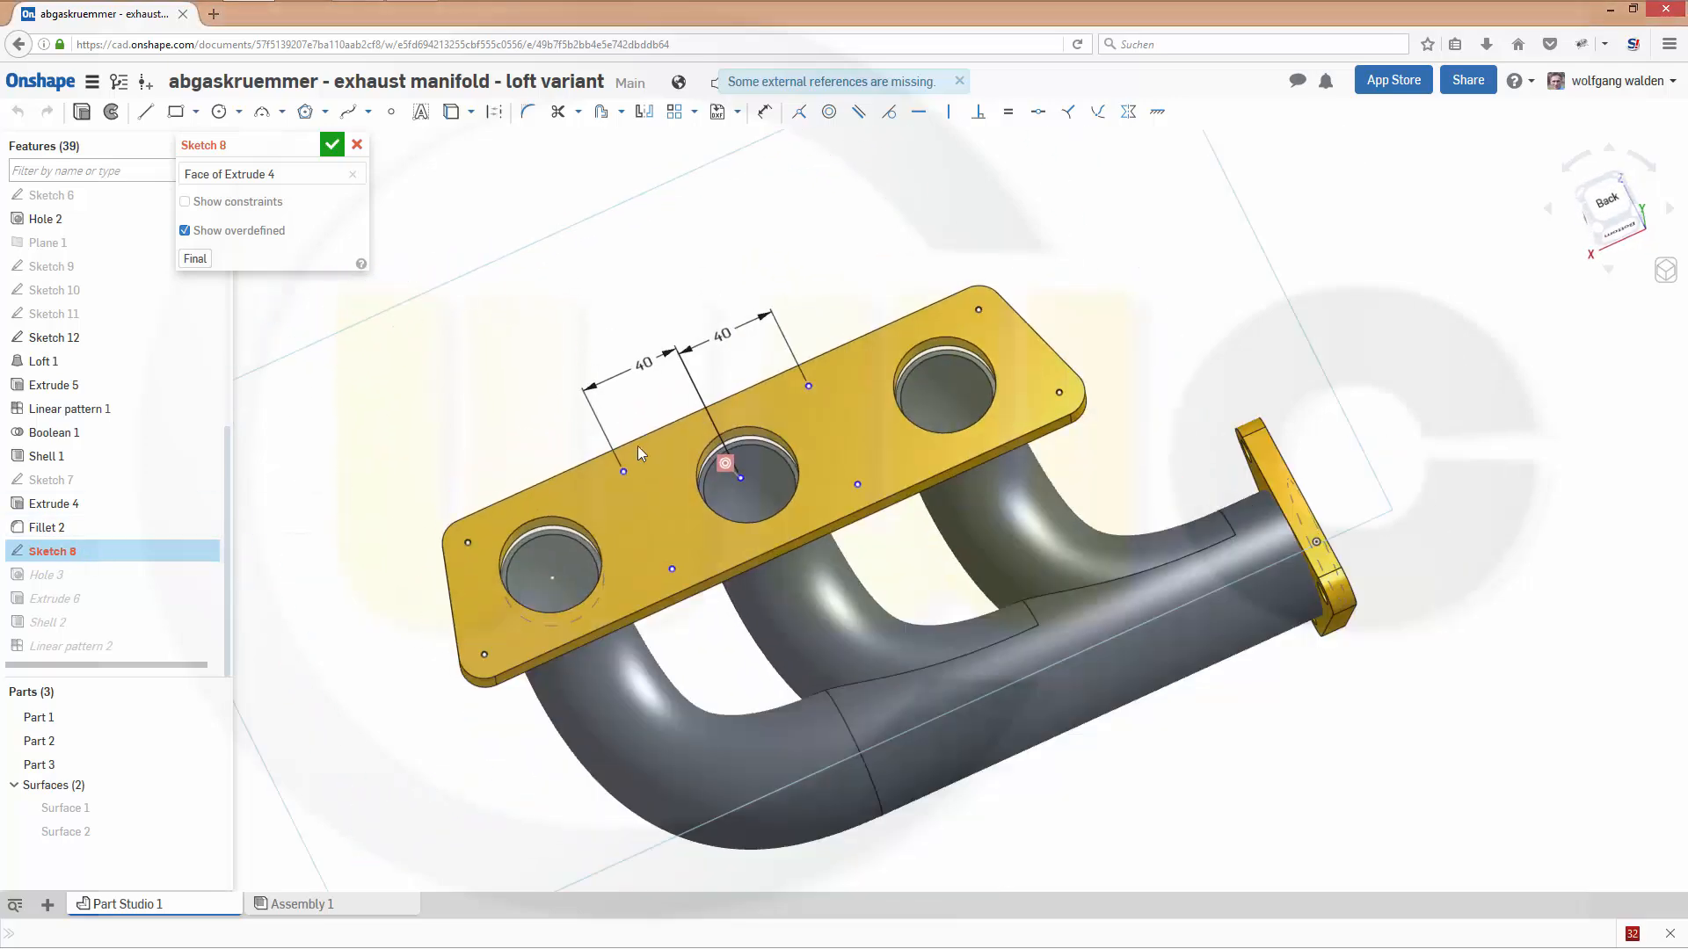
{"action": "left_click", "coordinate": [725, 464]}
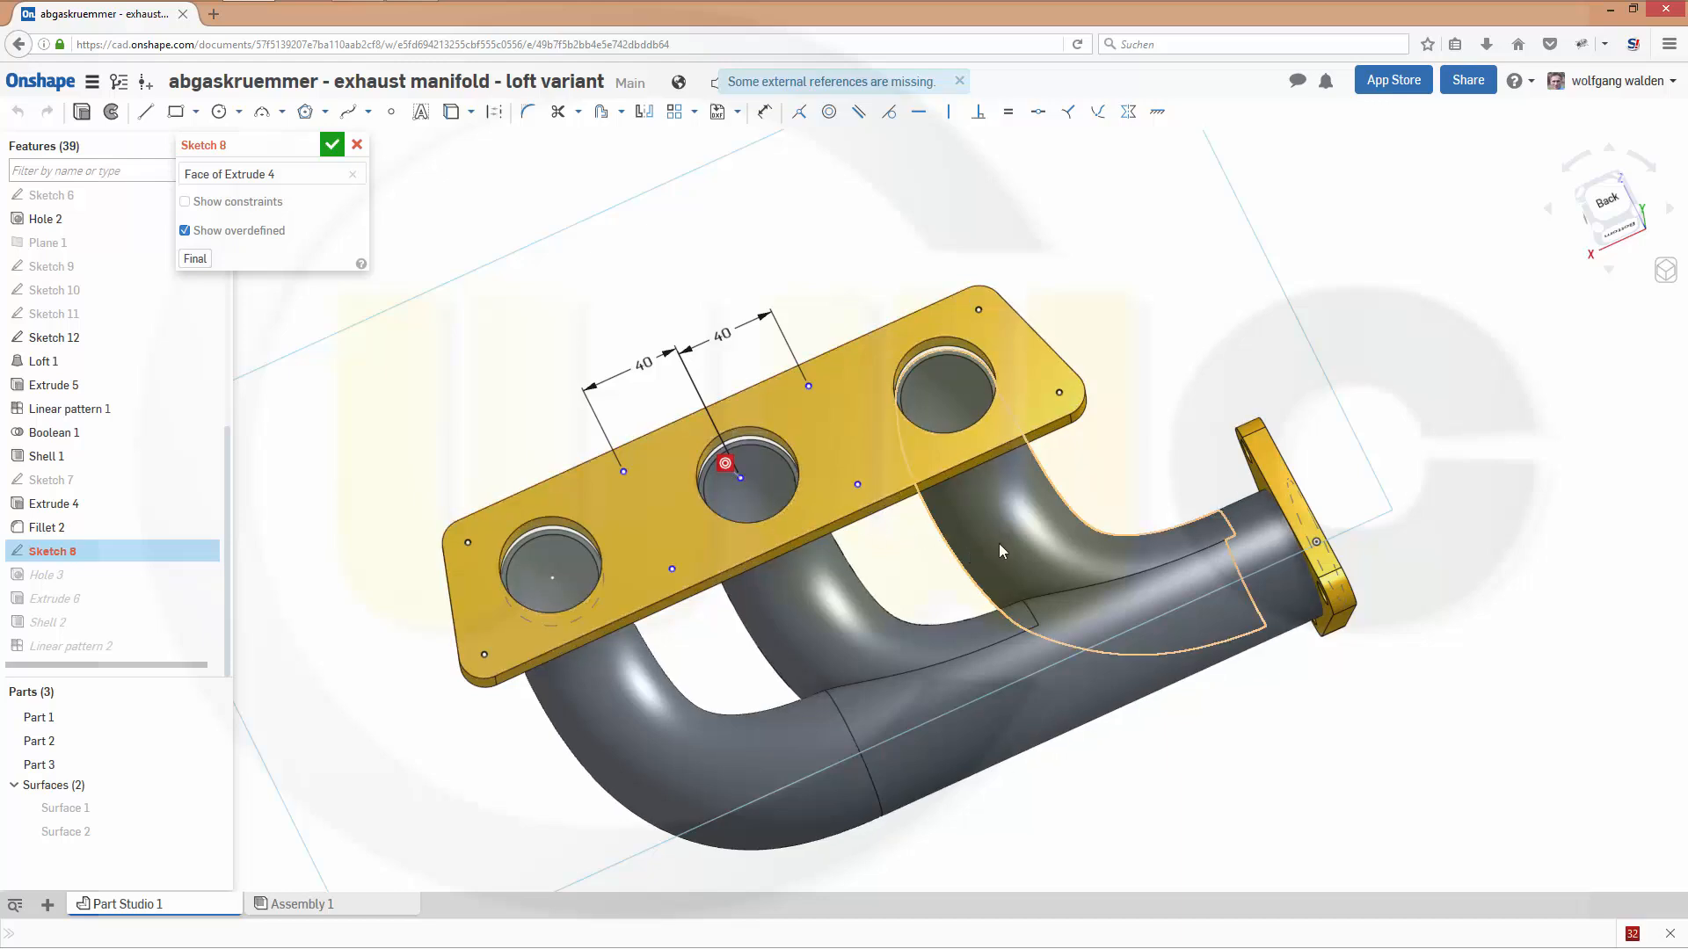
{"action": "key", "text": "Delete"}
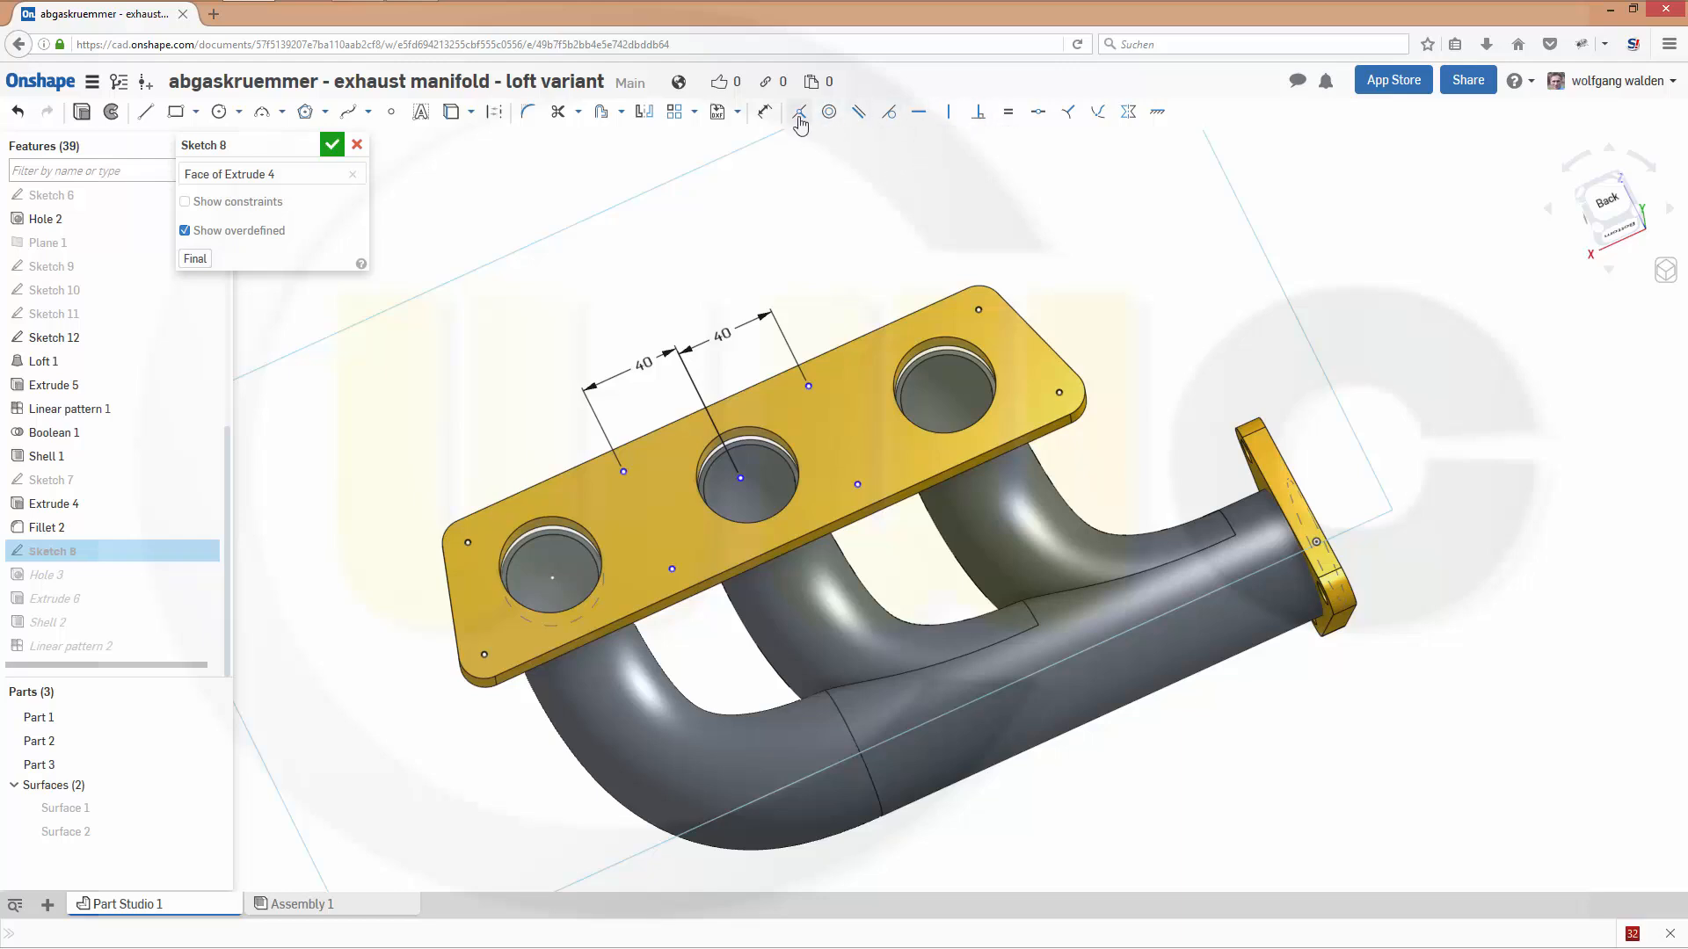
- Dimension the sketch point in the middle opening 85 mm from the centre point of the first opening and accept Sketch 8
{"action": "left_click", "coordinate": [765, 114]}
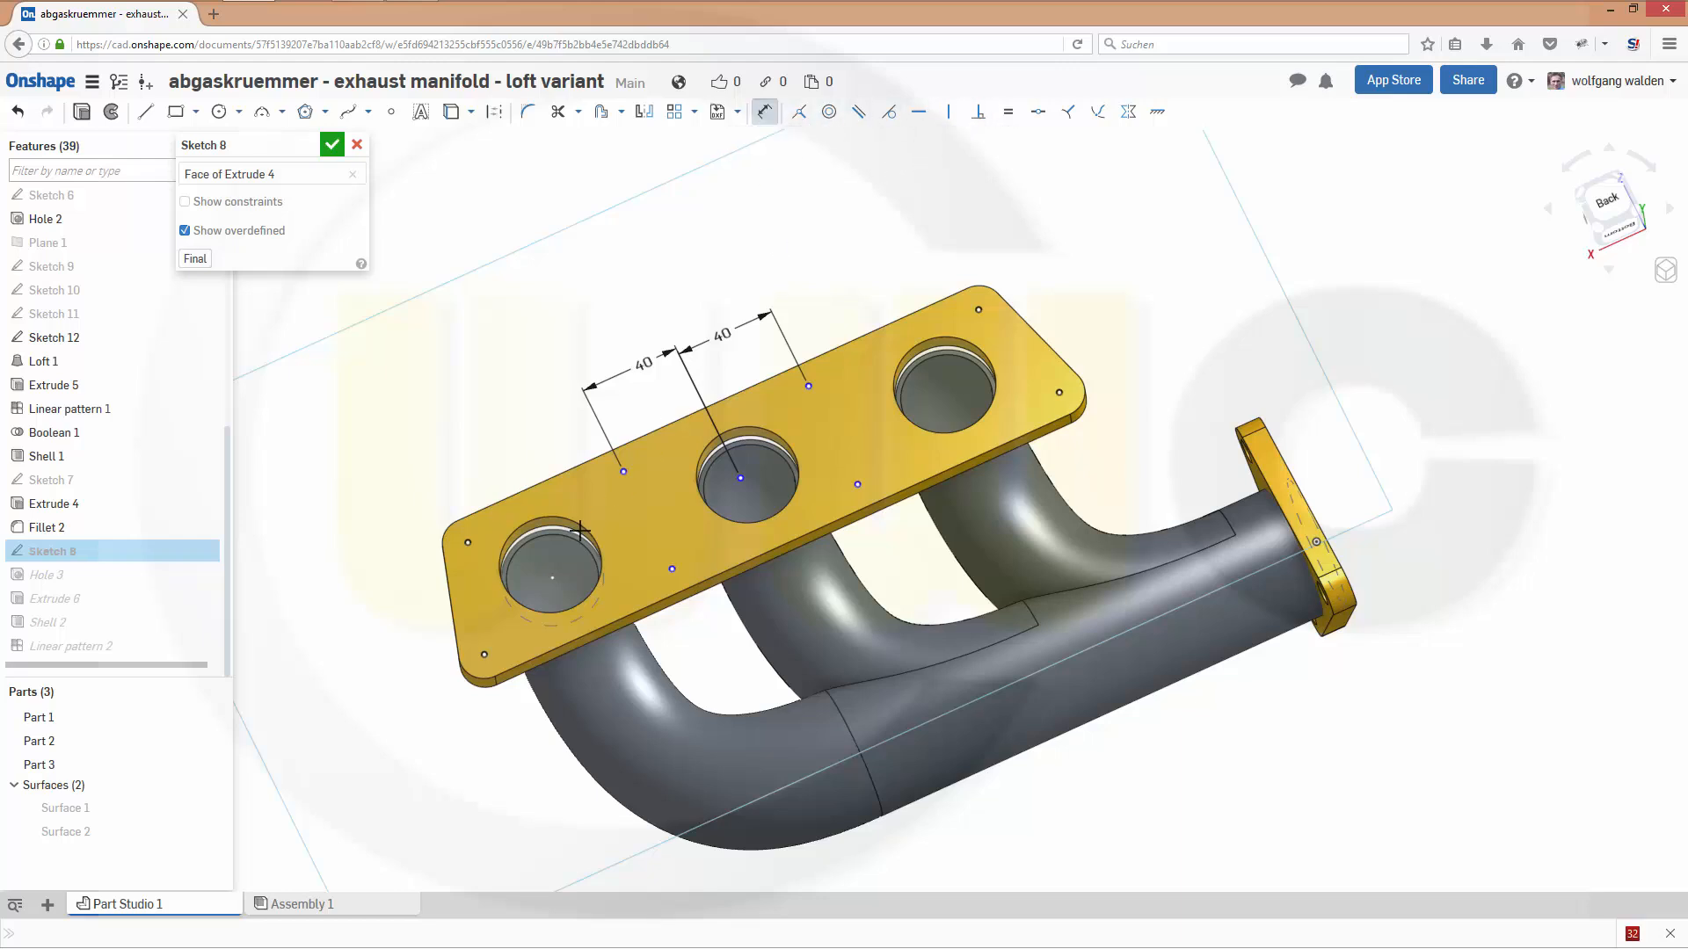
{"action": "left_click", "coordinate": [554, 578]}
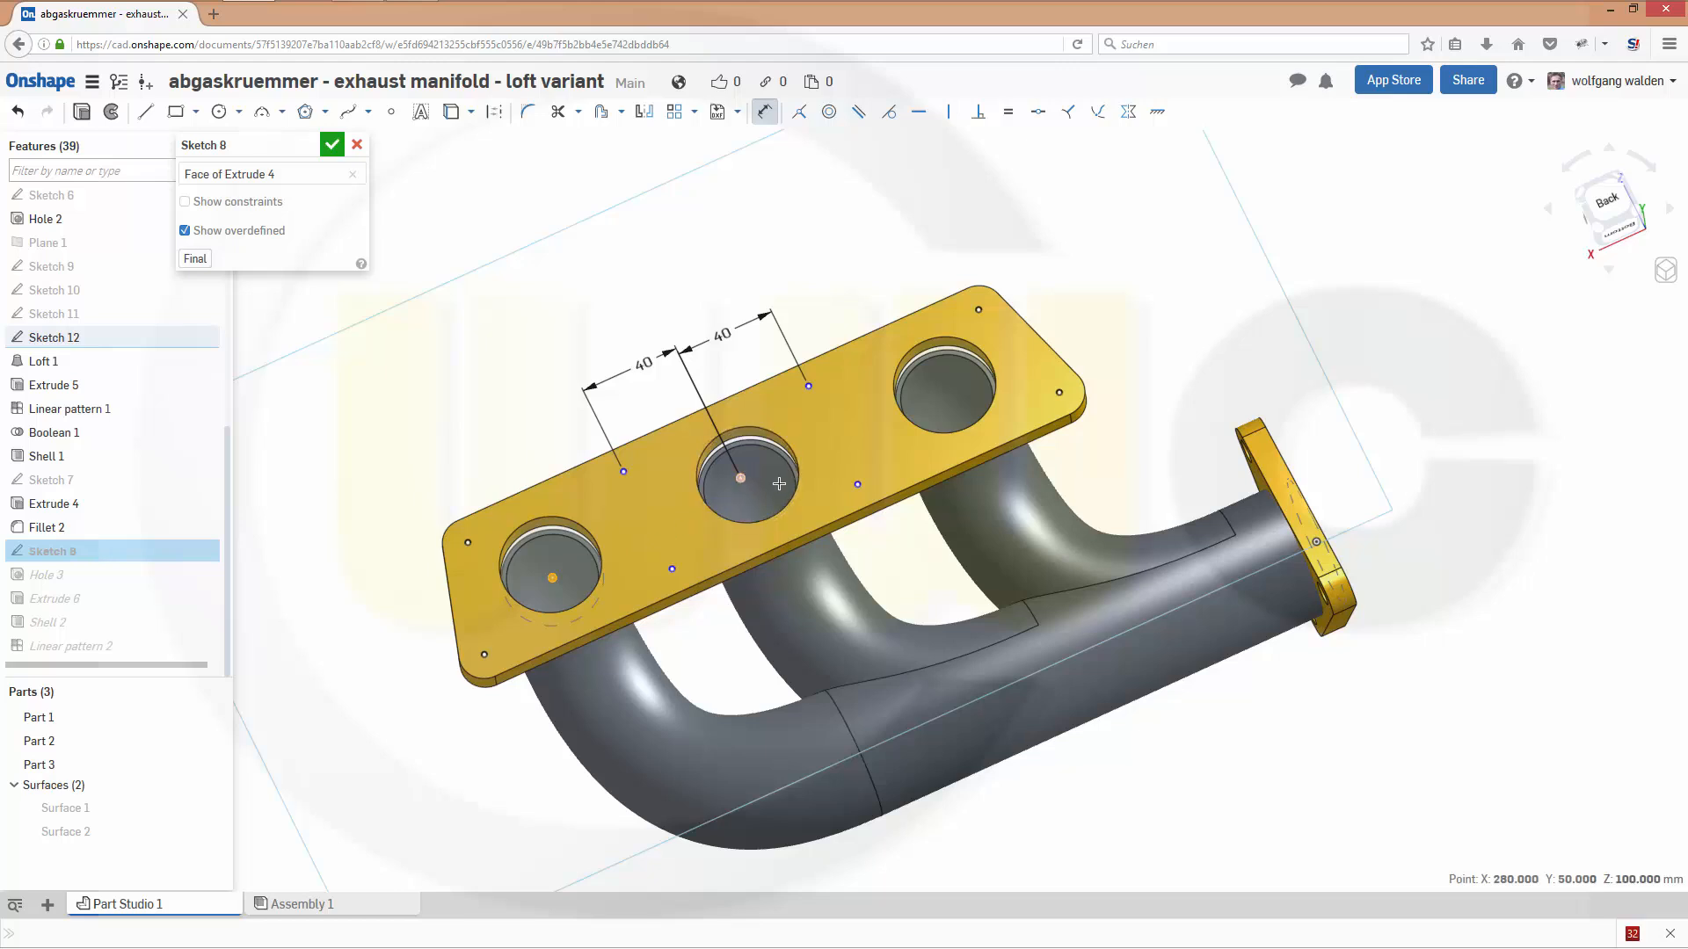
{"action": "left_click", "coordinate": [741, 478]}
{"action": "left_click", "coordinate": [545, 309]}
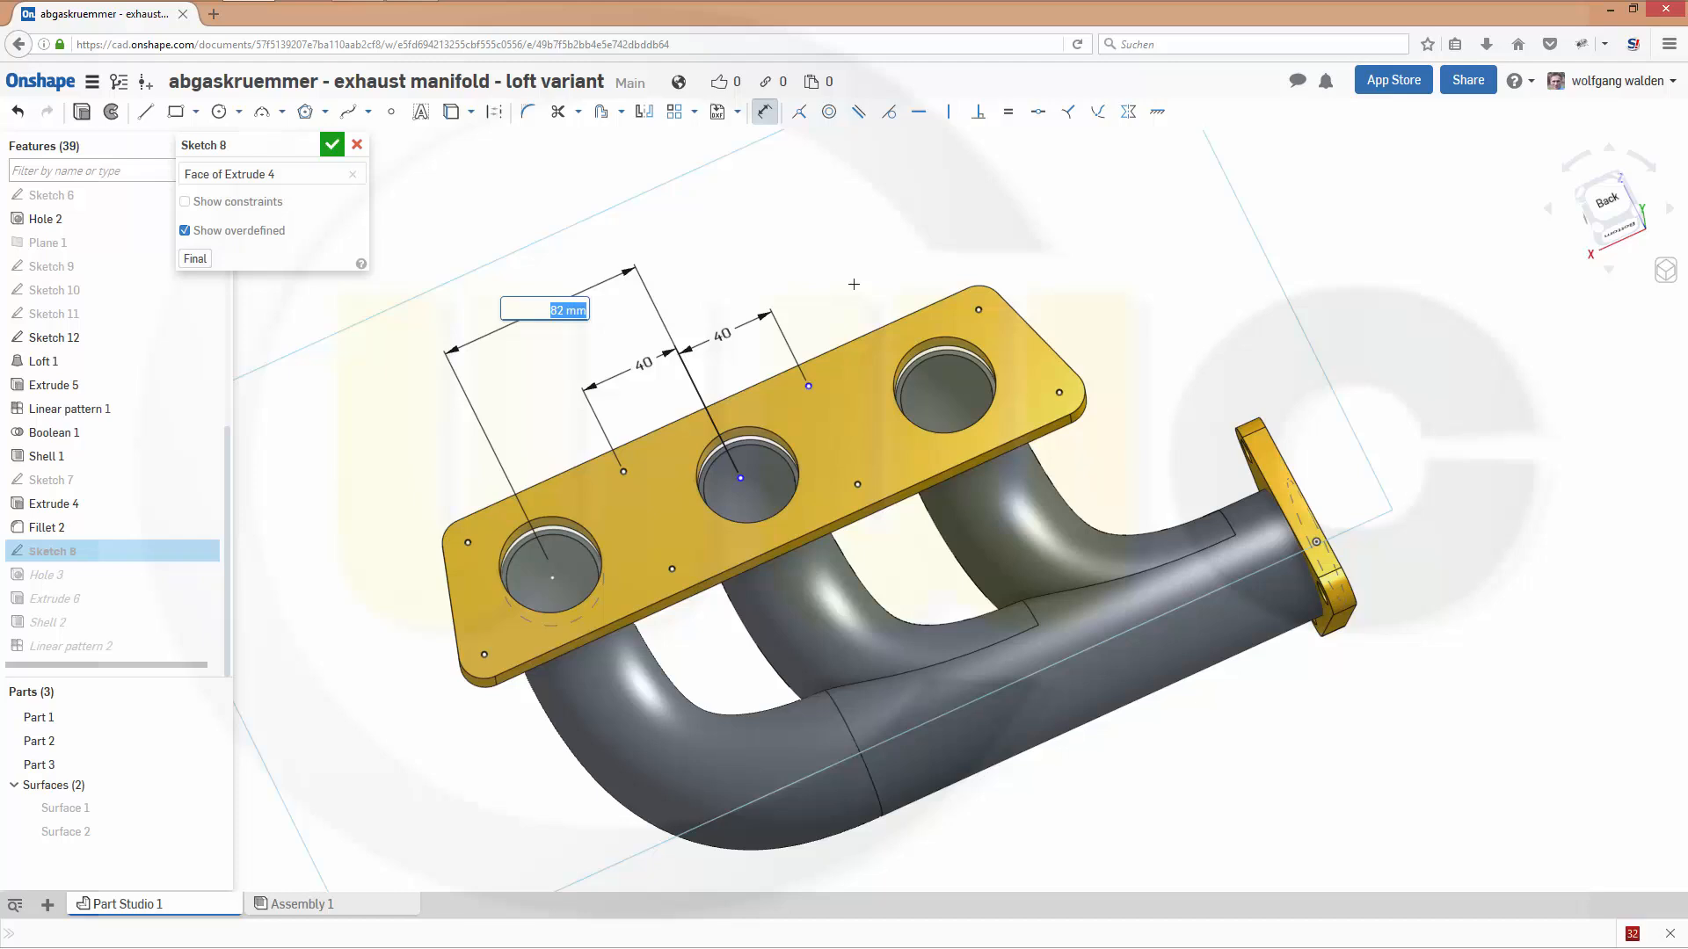
{"action": "type", "text": "85"}
{"action": "key", "text": "Return"}
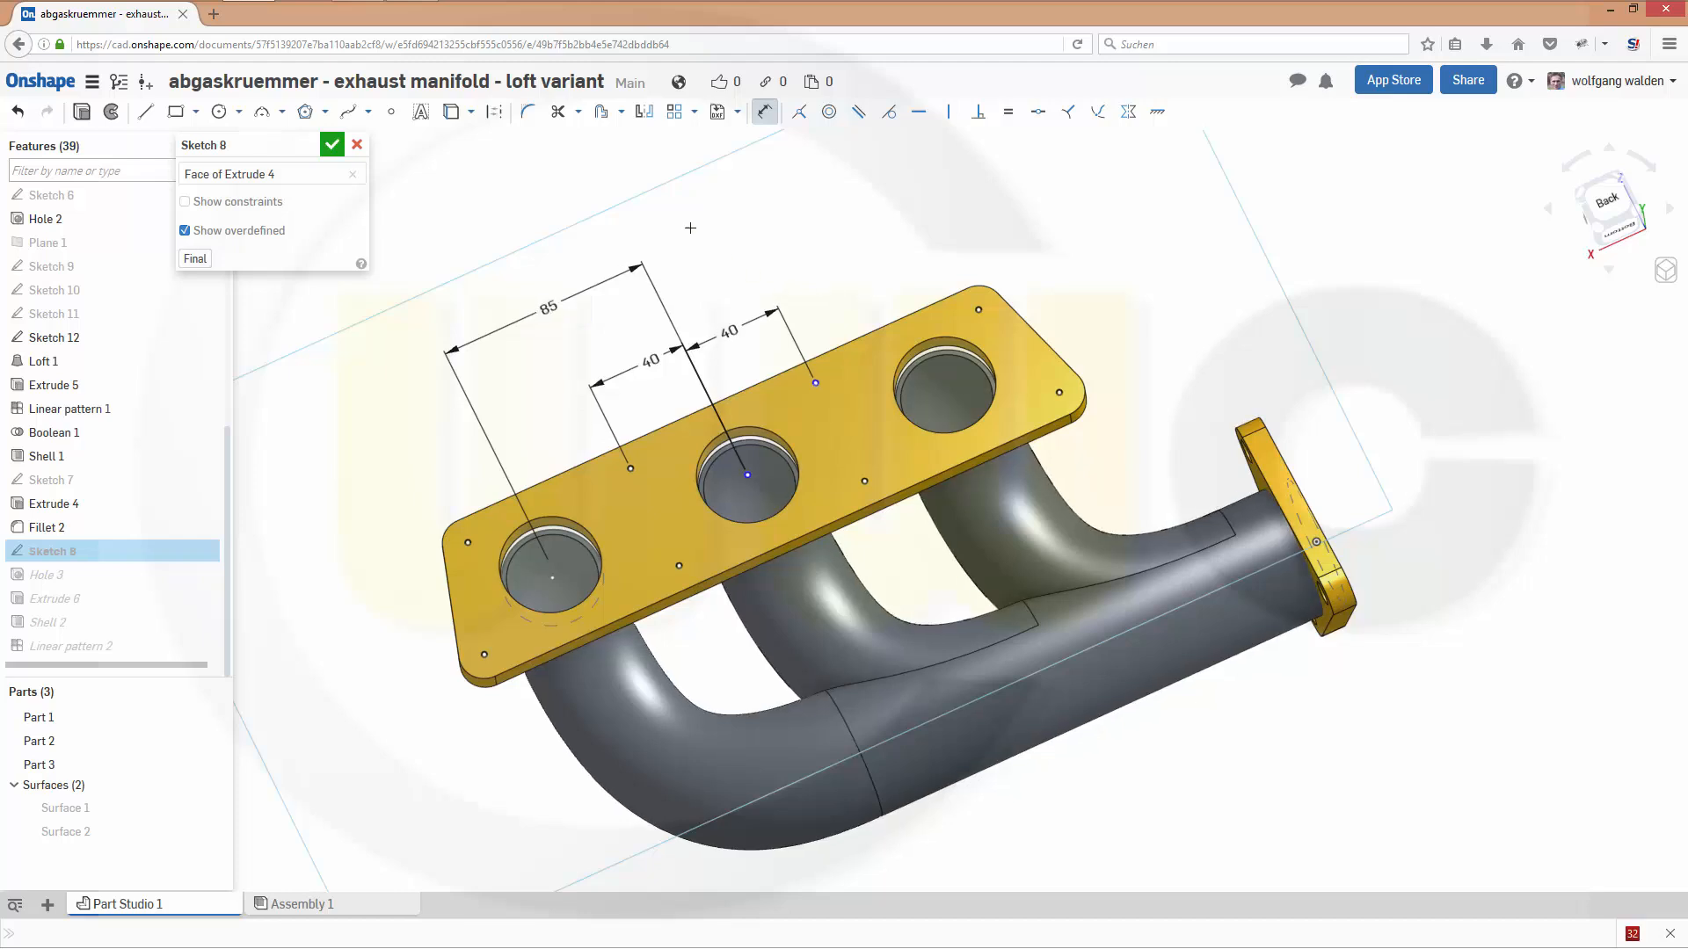
{"action": "left_click", "coordinate": [331, 144]}
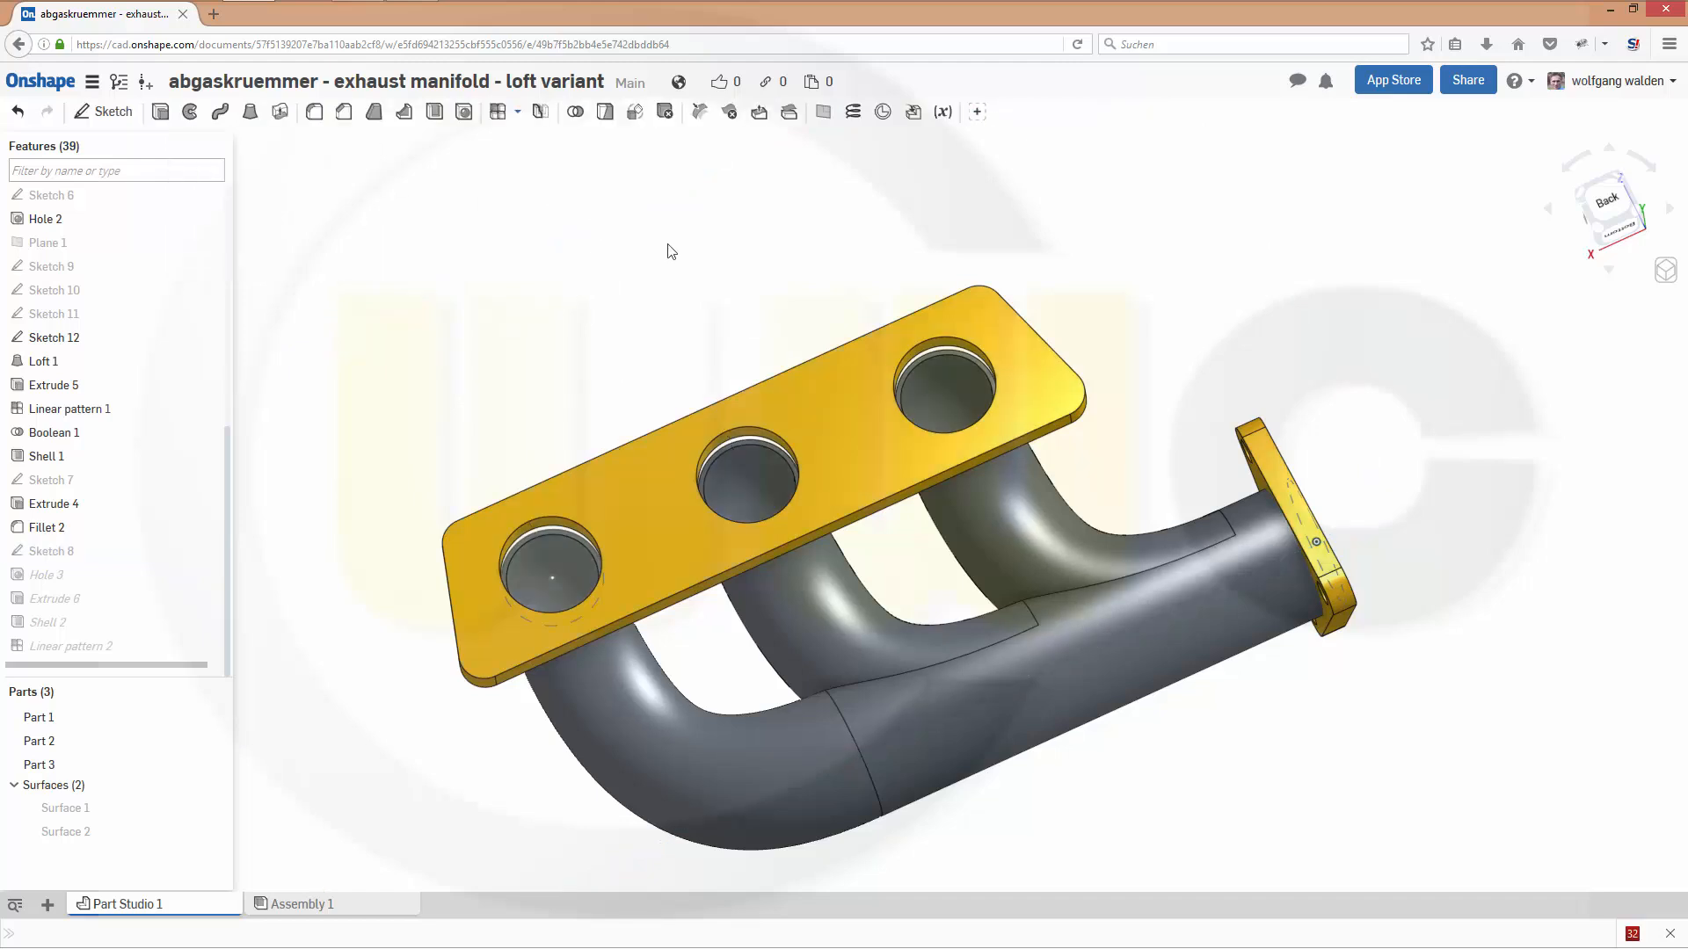
- Edit Hole 3 and replace its missing target body with the three-opening flange, Part 3
{"action": "right_click_drag", "start_coordinate": [674, 285], "coordinate": [682, 331]}
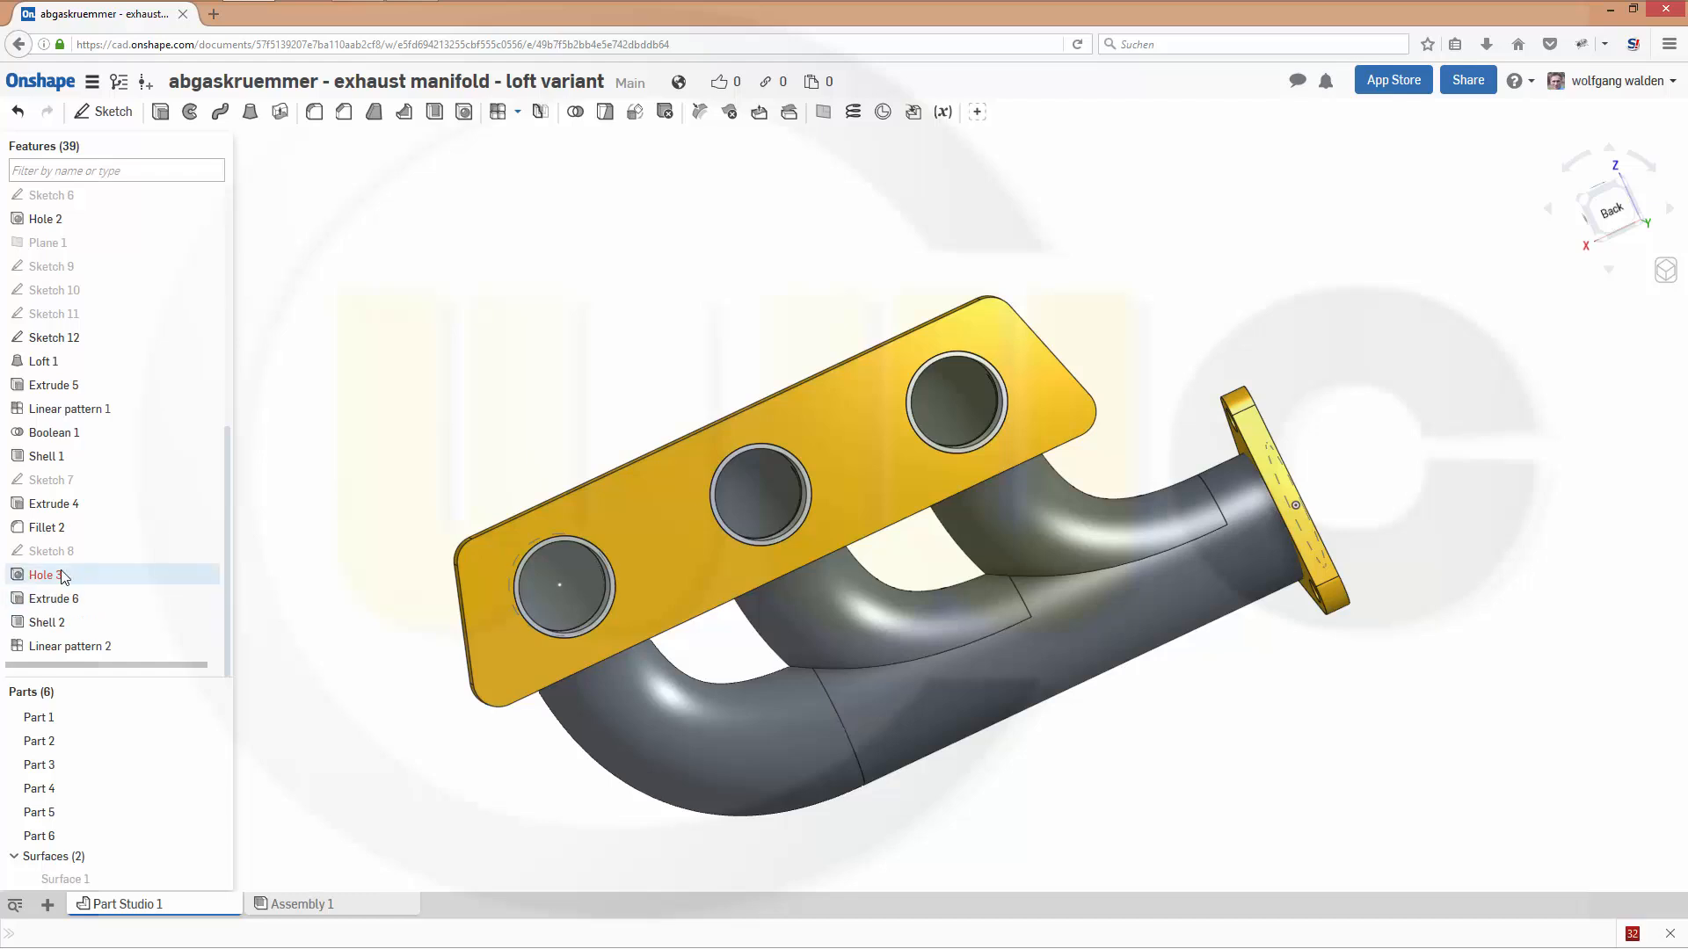
{"action": "mouse_move", "coordinate": [55, 580]}
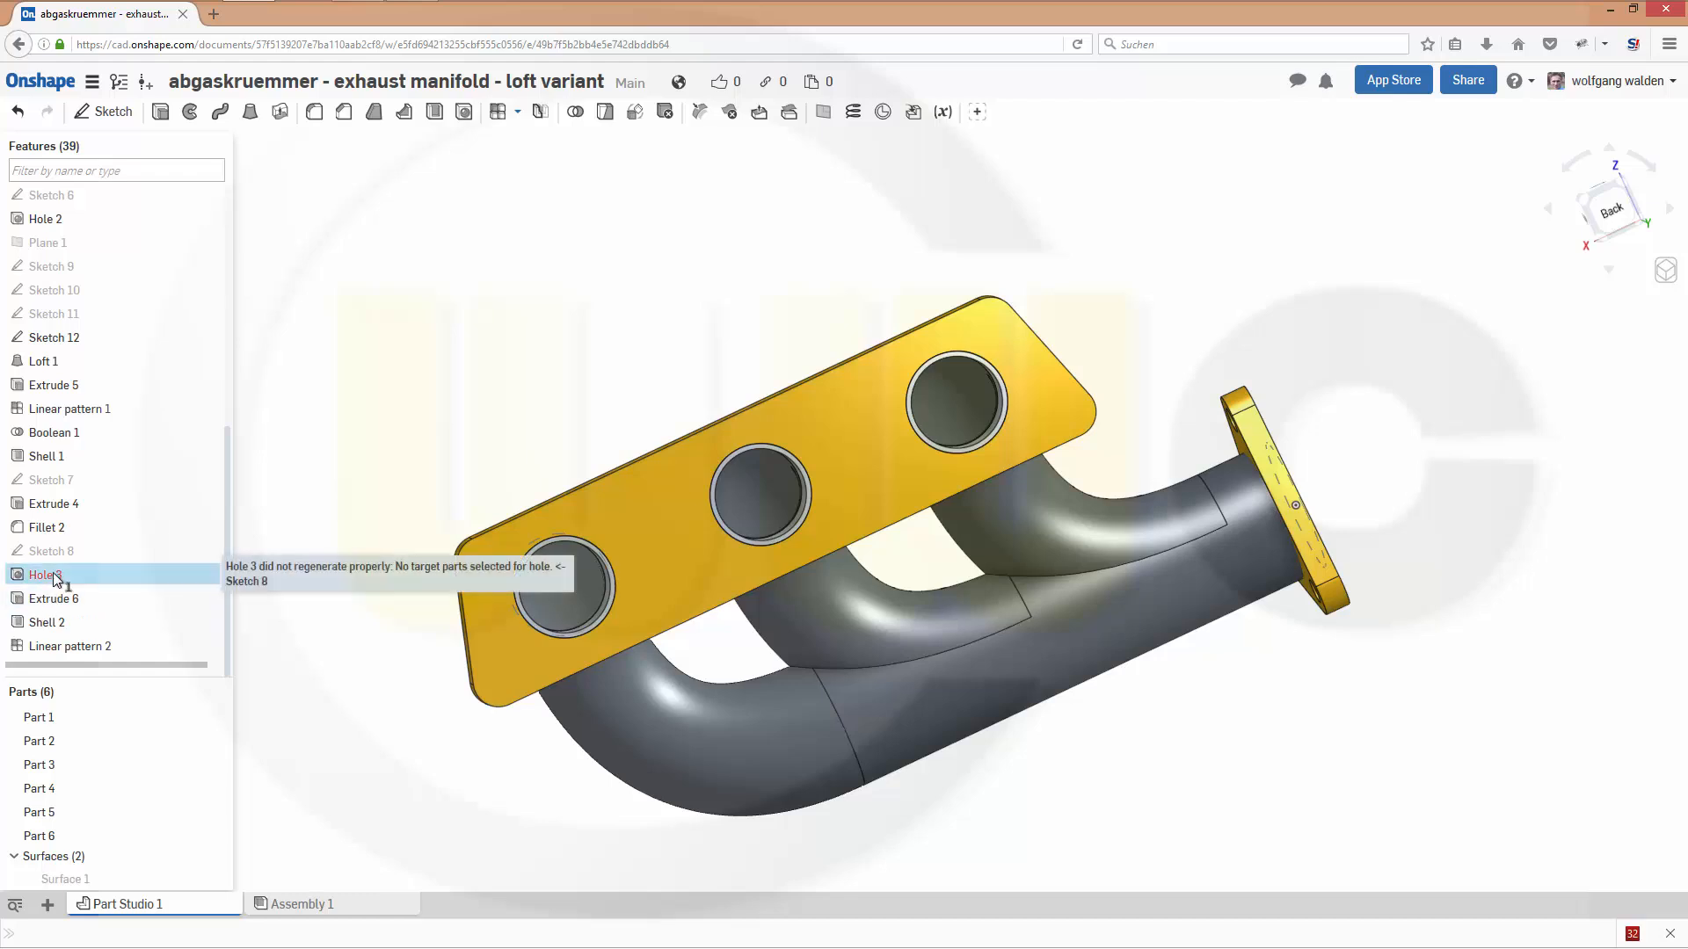
{"action": "double_click", "coordinate": [53, 575]}
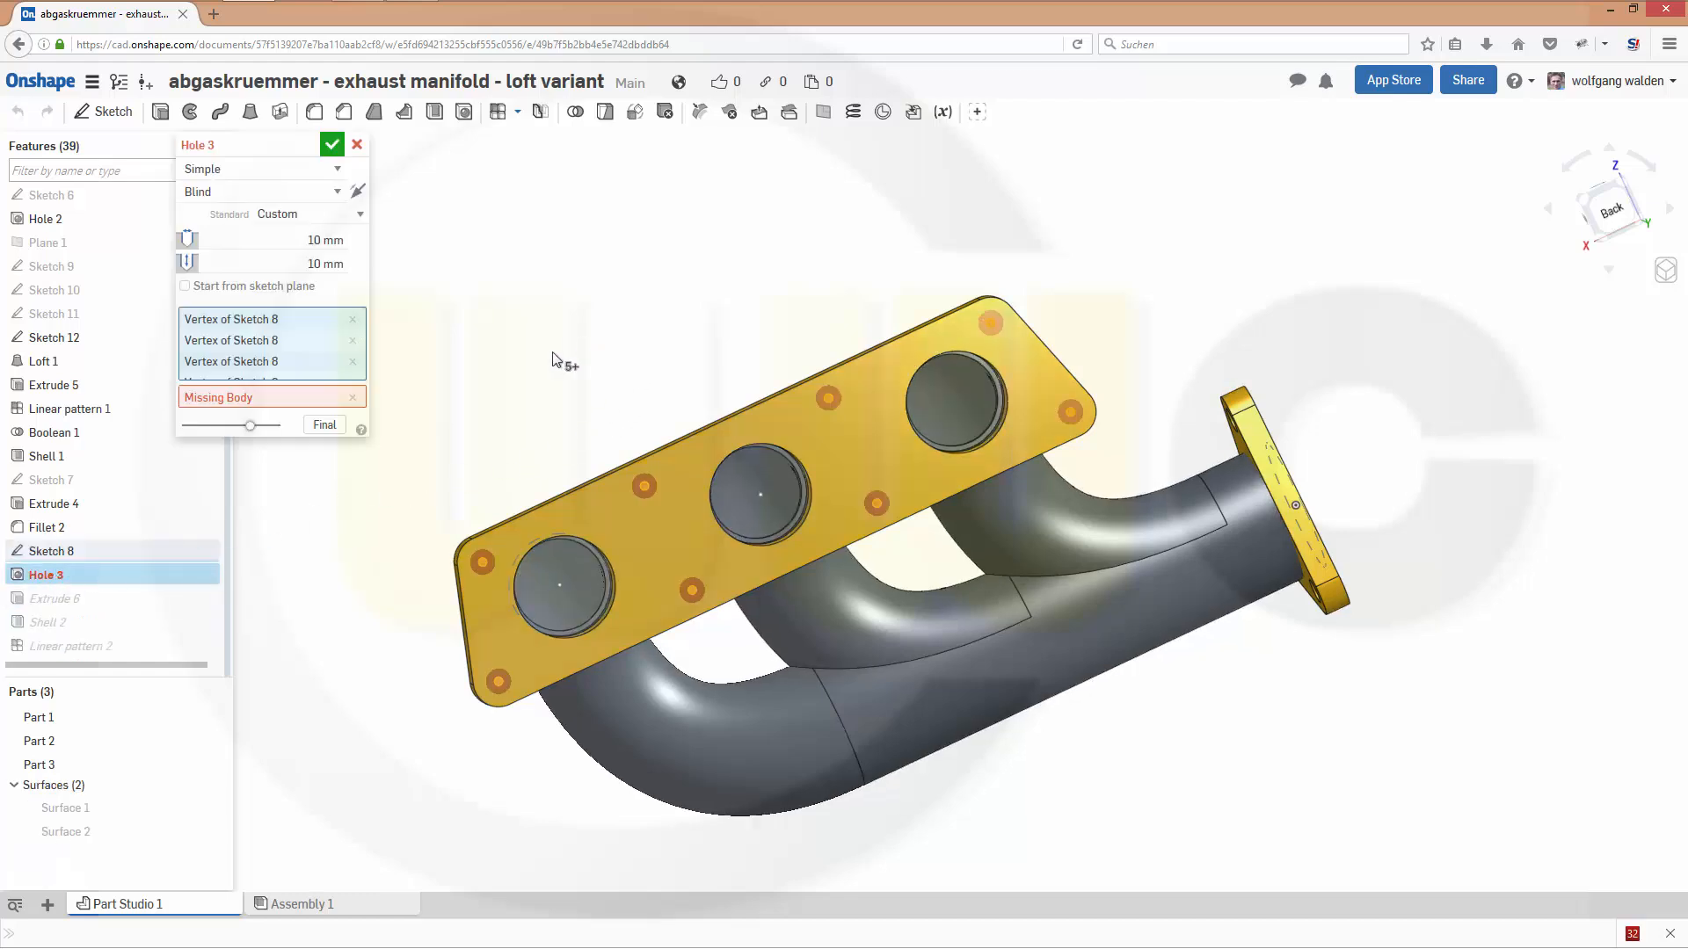
{"action": "left_click", "coordinate": [338, 397]}
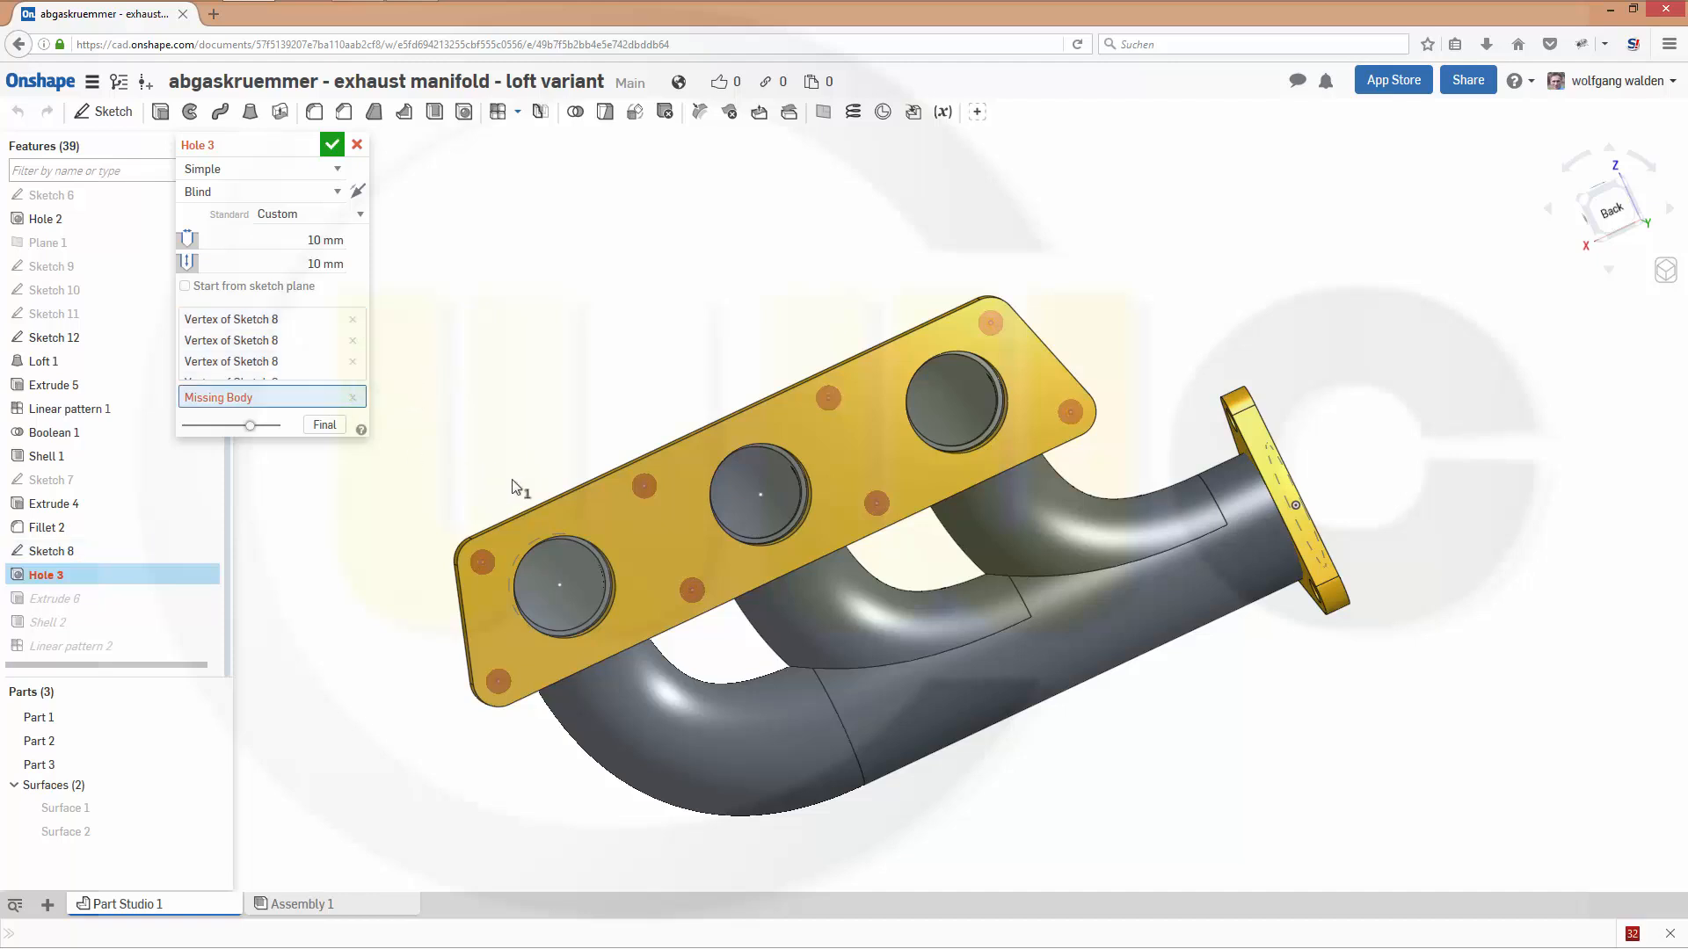
{"action": "left_click", "coordinate": [600, 510]}
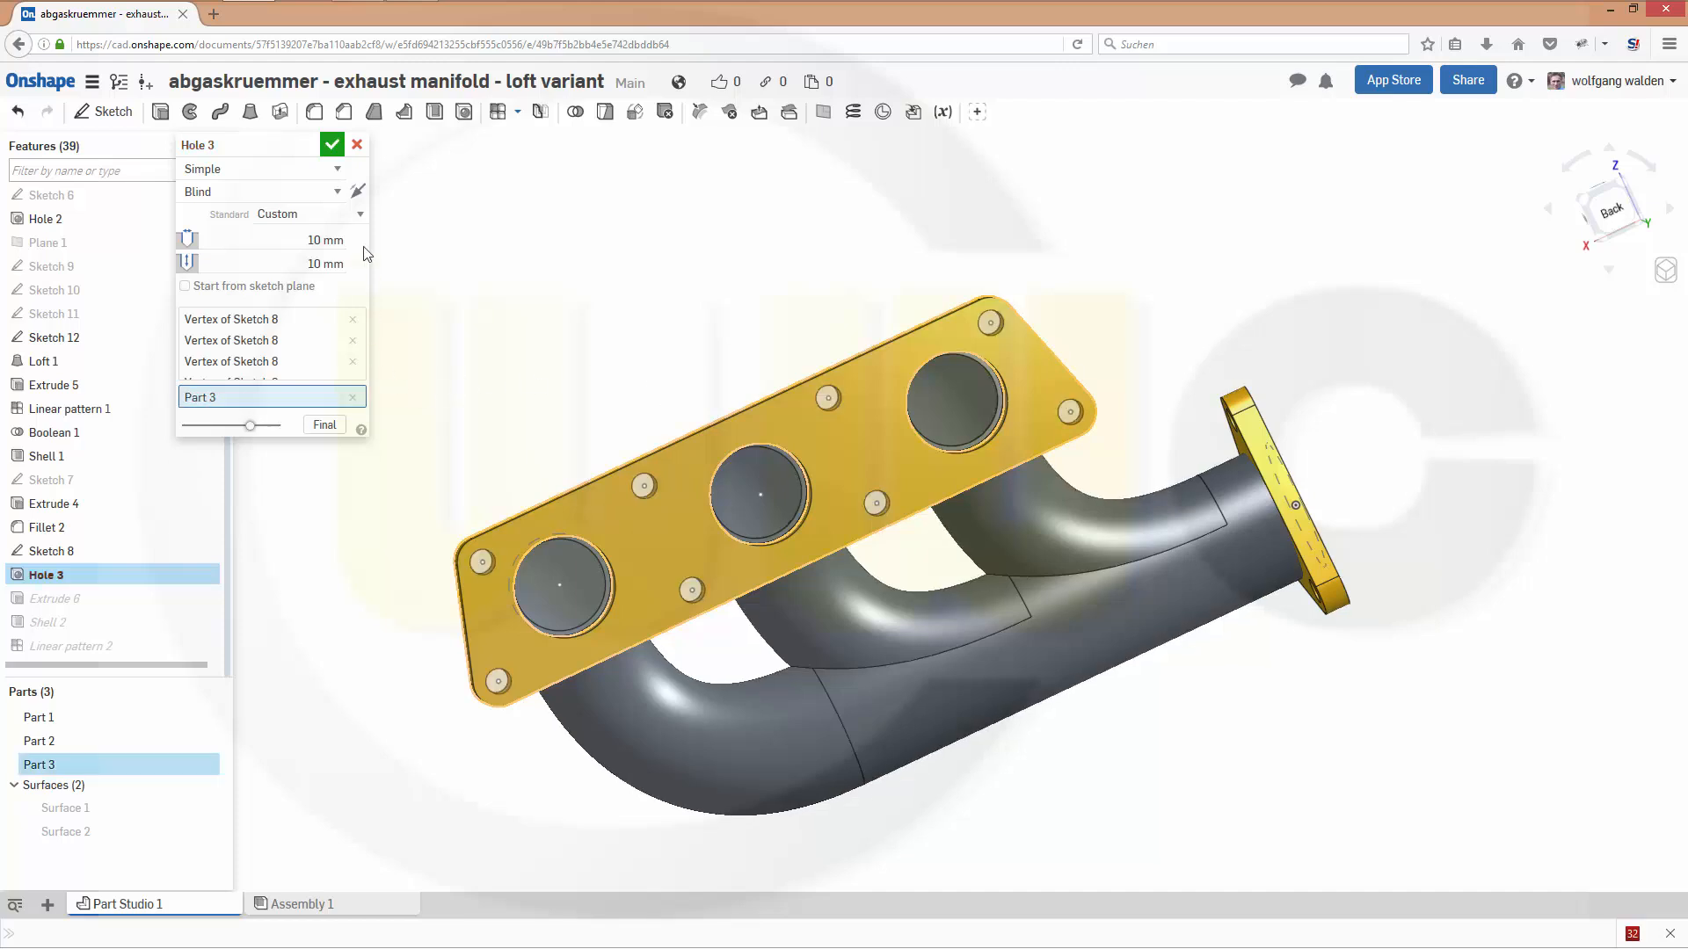
{"action": "left_click", "coordinate": [332, 145]}
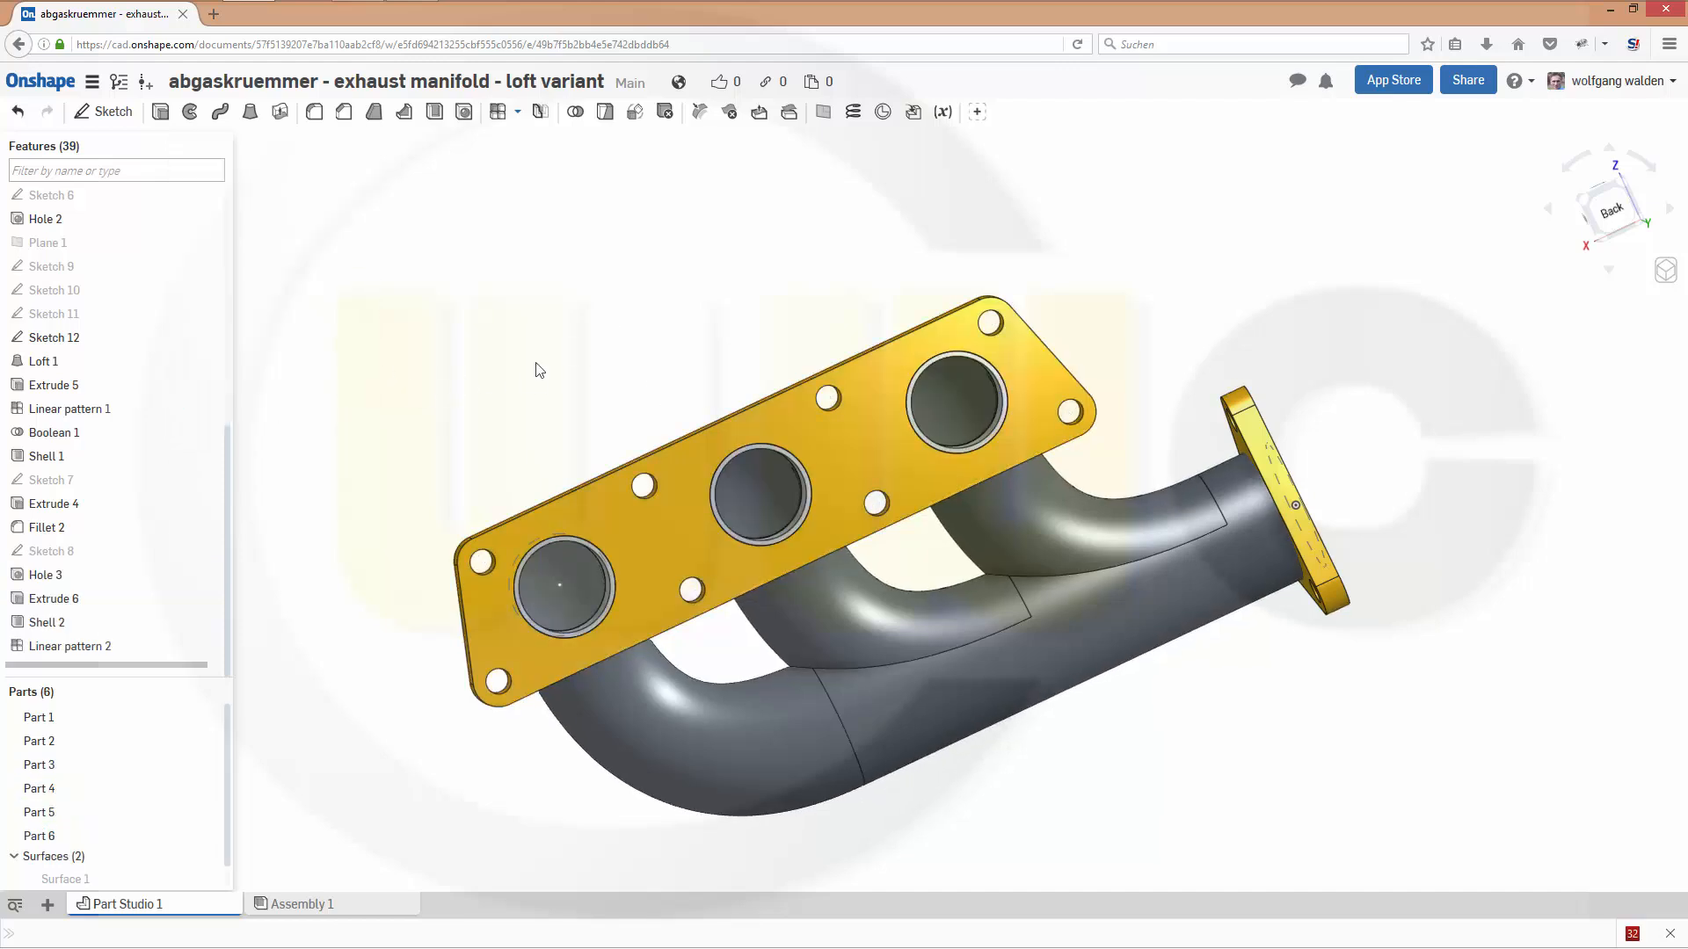
- Unite all six parts, the two flanges, the pipe body and the three rings, with a Boolean union
{"action": "right_click_drag", "start_coordinate": [640, 326], "coordinate": [475, 440]}
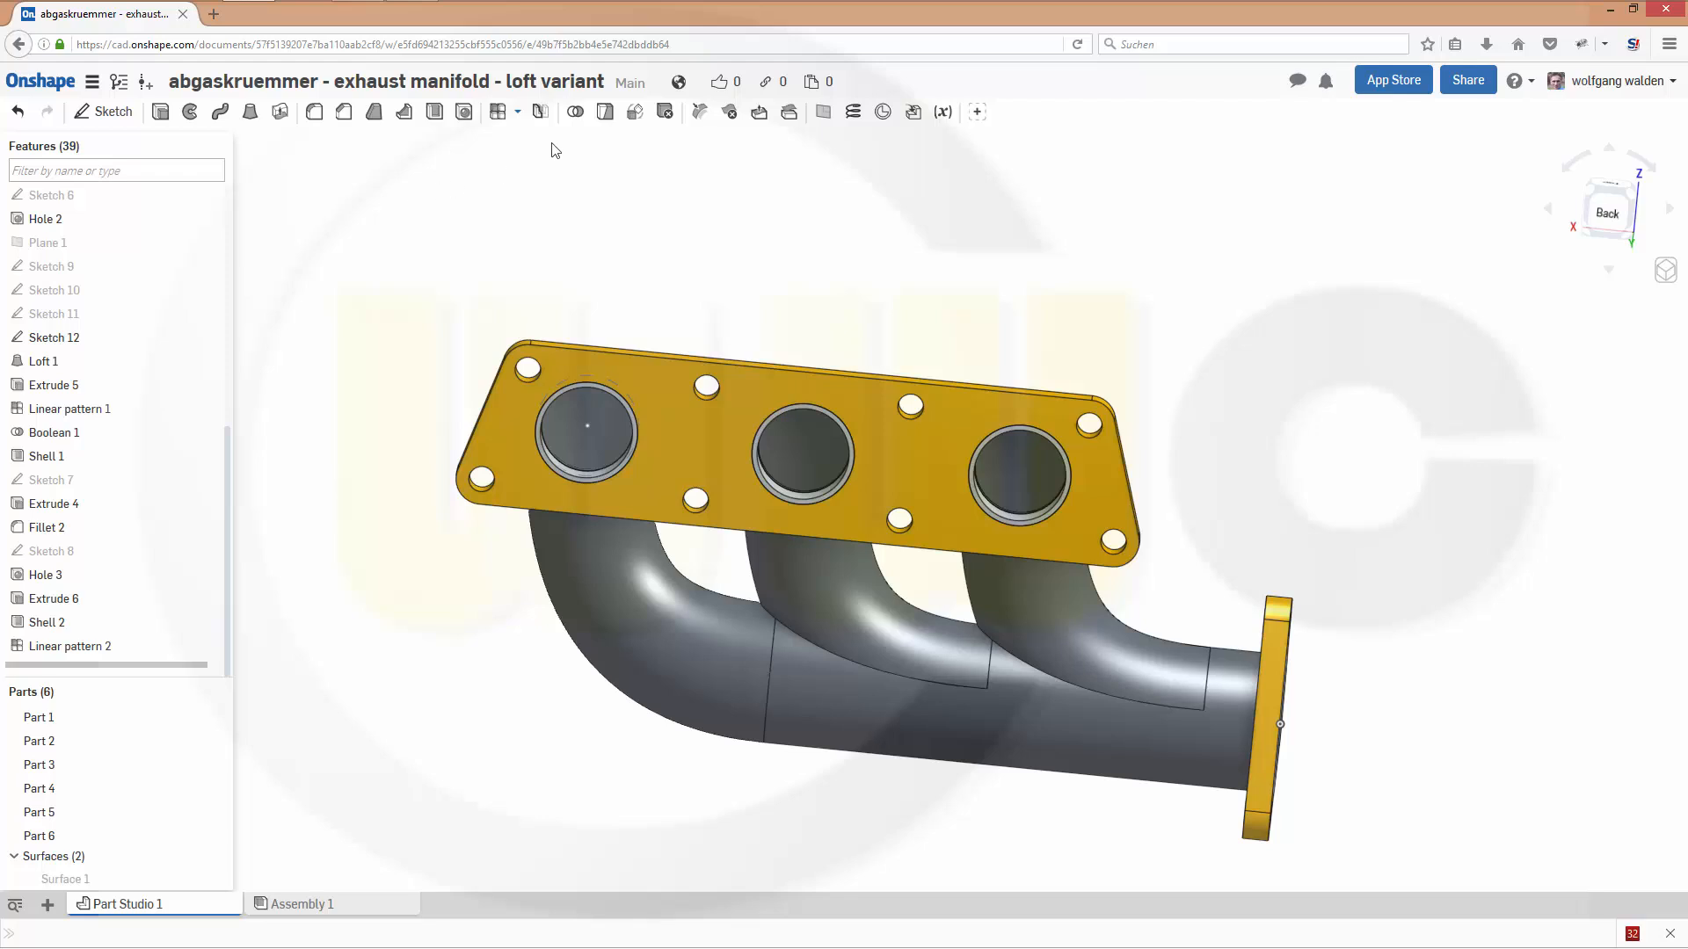
{"action": "left_click", "coordinate": [575, 112]}
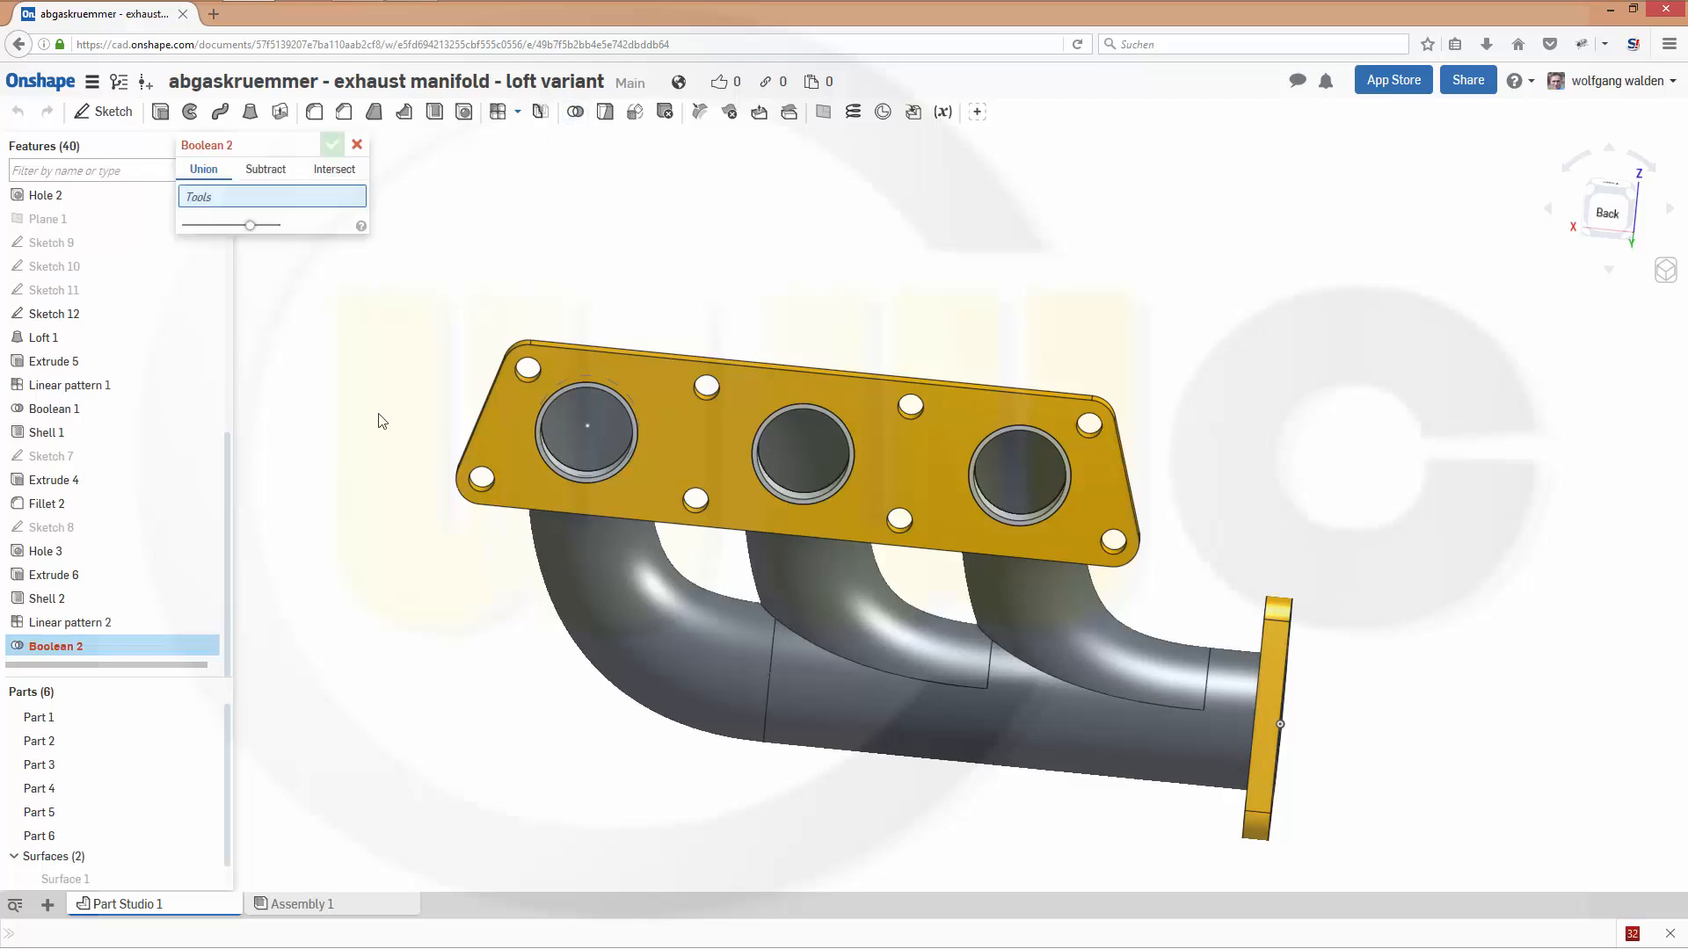
{"action": "left_click", "coordinate": [63, 723]}
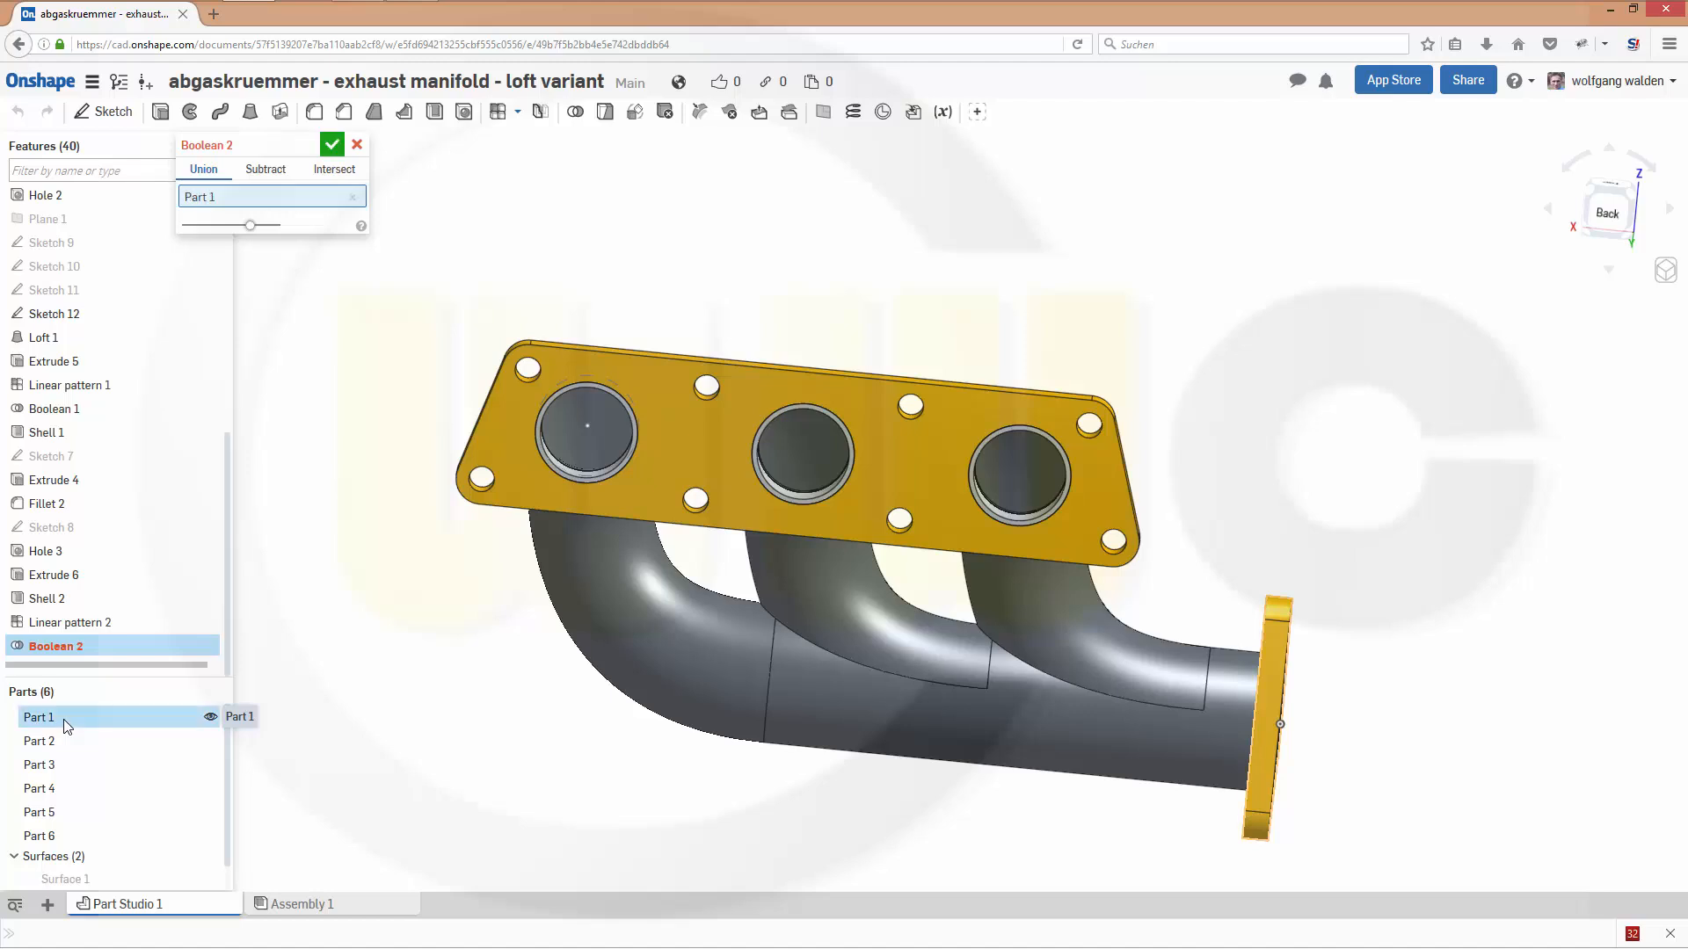
{"action": "left_click", "coordinate": [54, 743]}
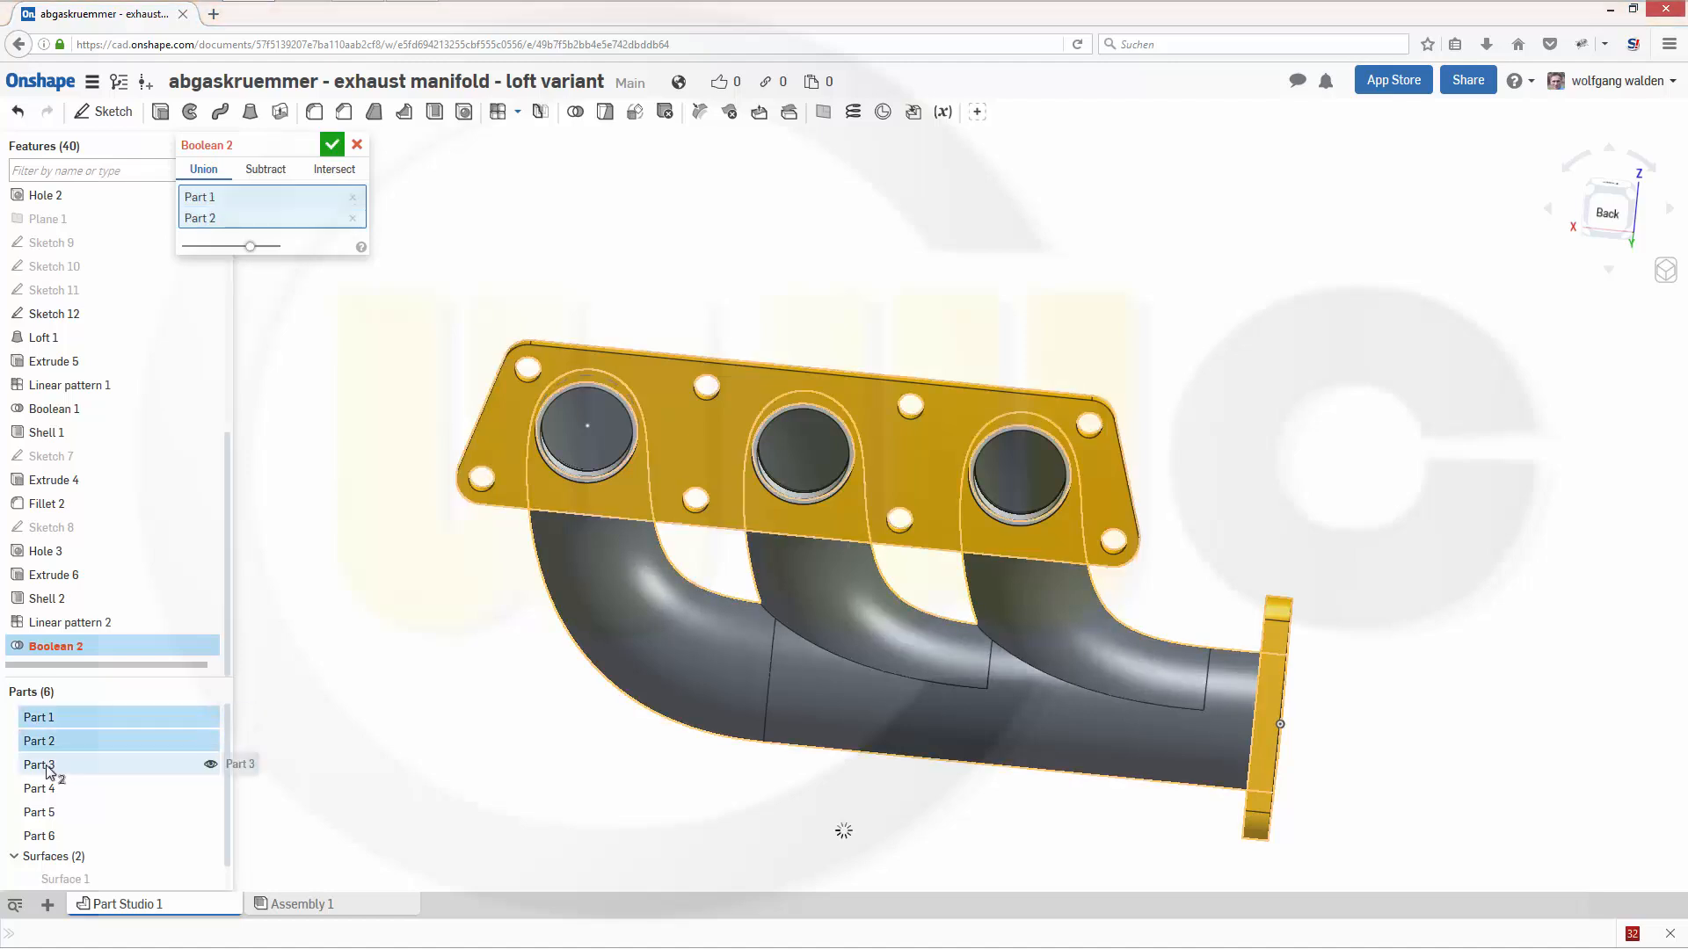
{"action": "left_click", "coordinate": [48, 767]}
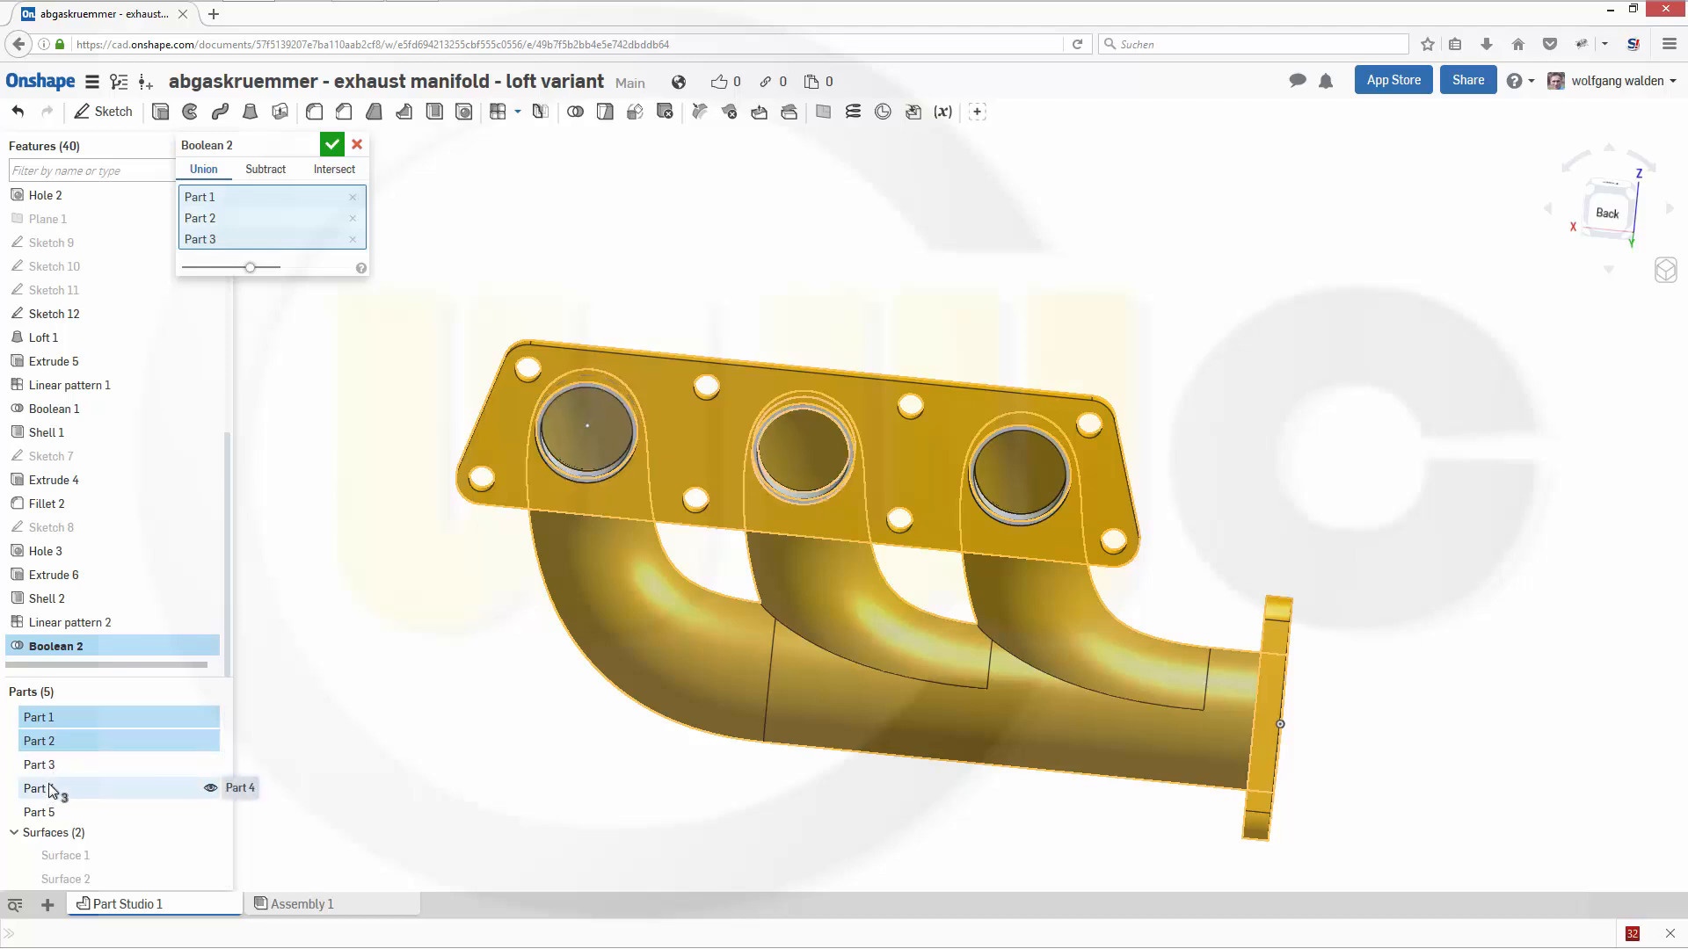
{"action": "left_click", "coordinate": [53, 793]}
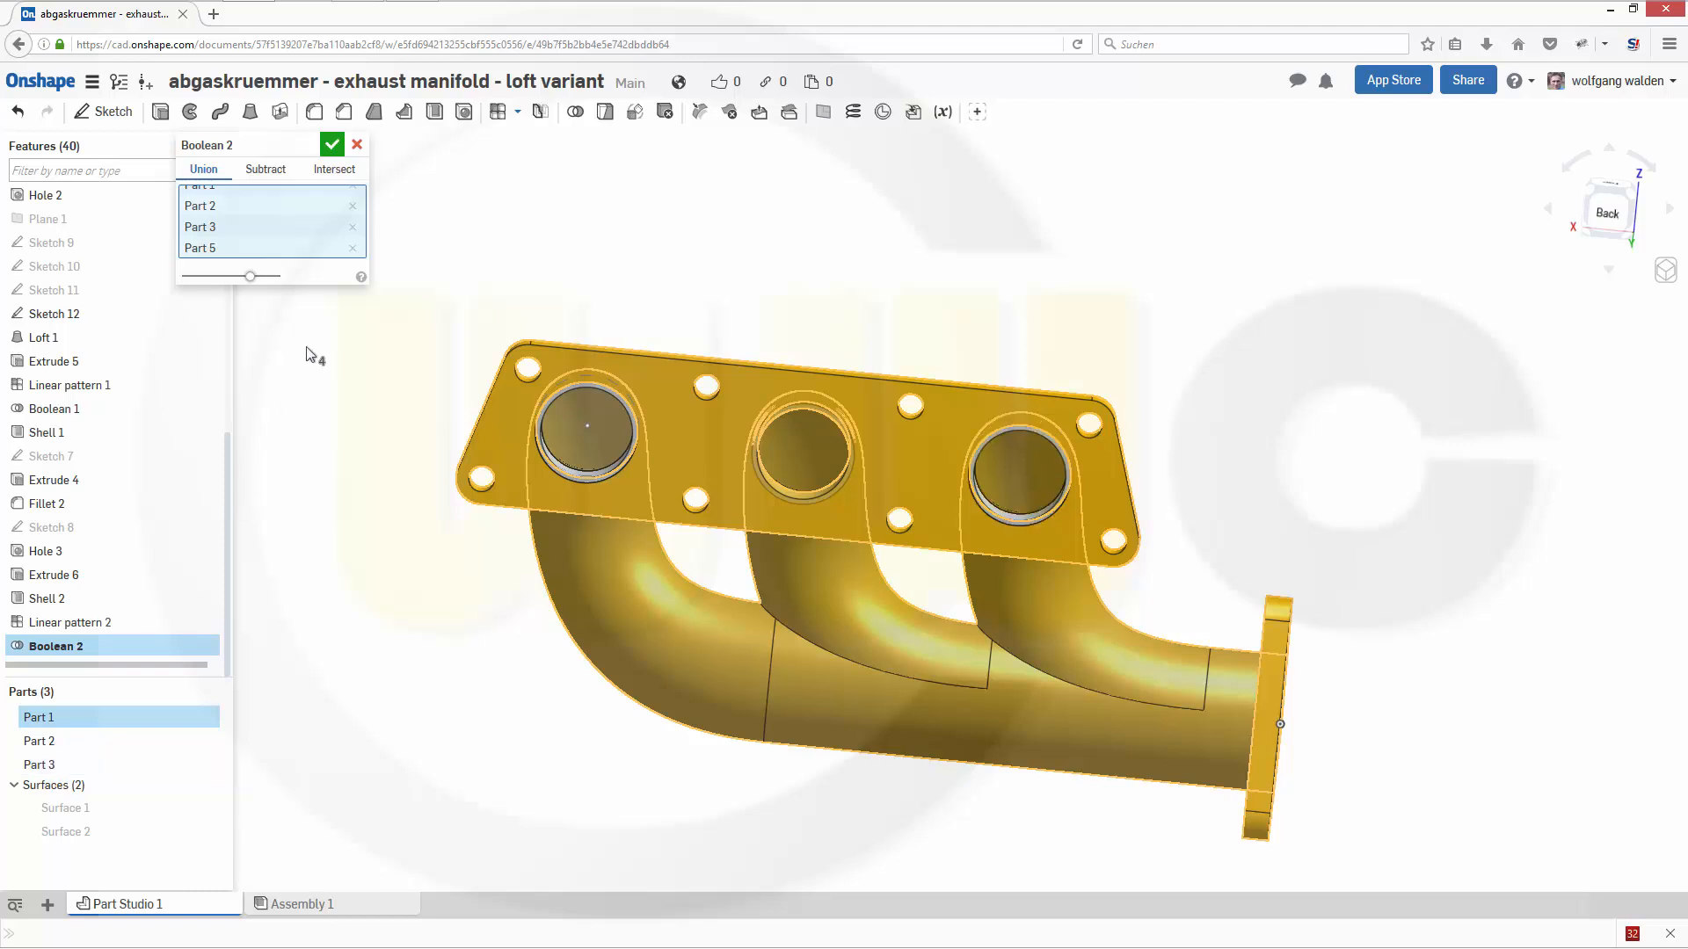
{"action": "scroll", "coordinate": [295, 327], "scroll_direction": "down", "scroll_amount": 2}
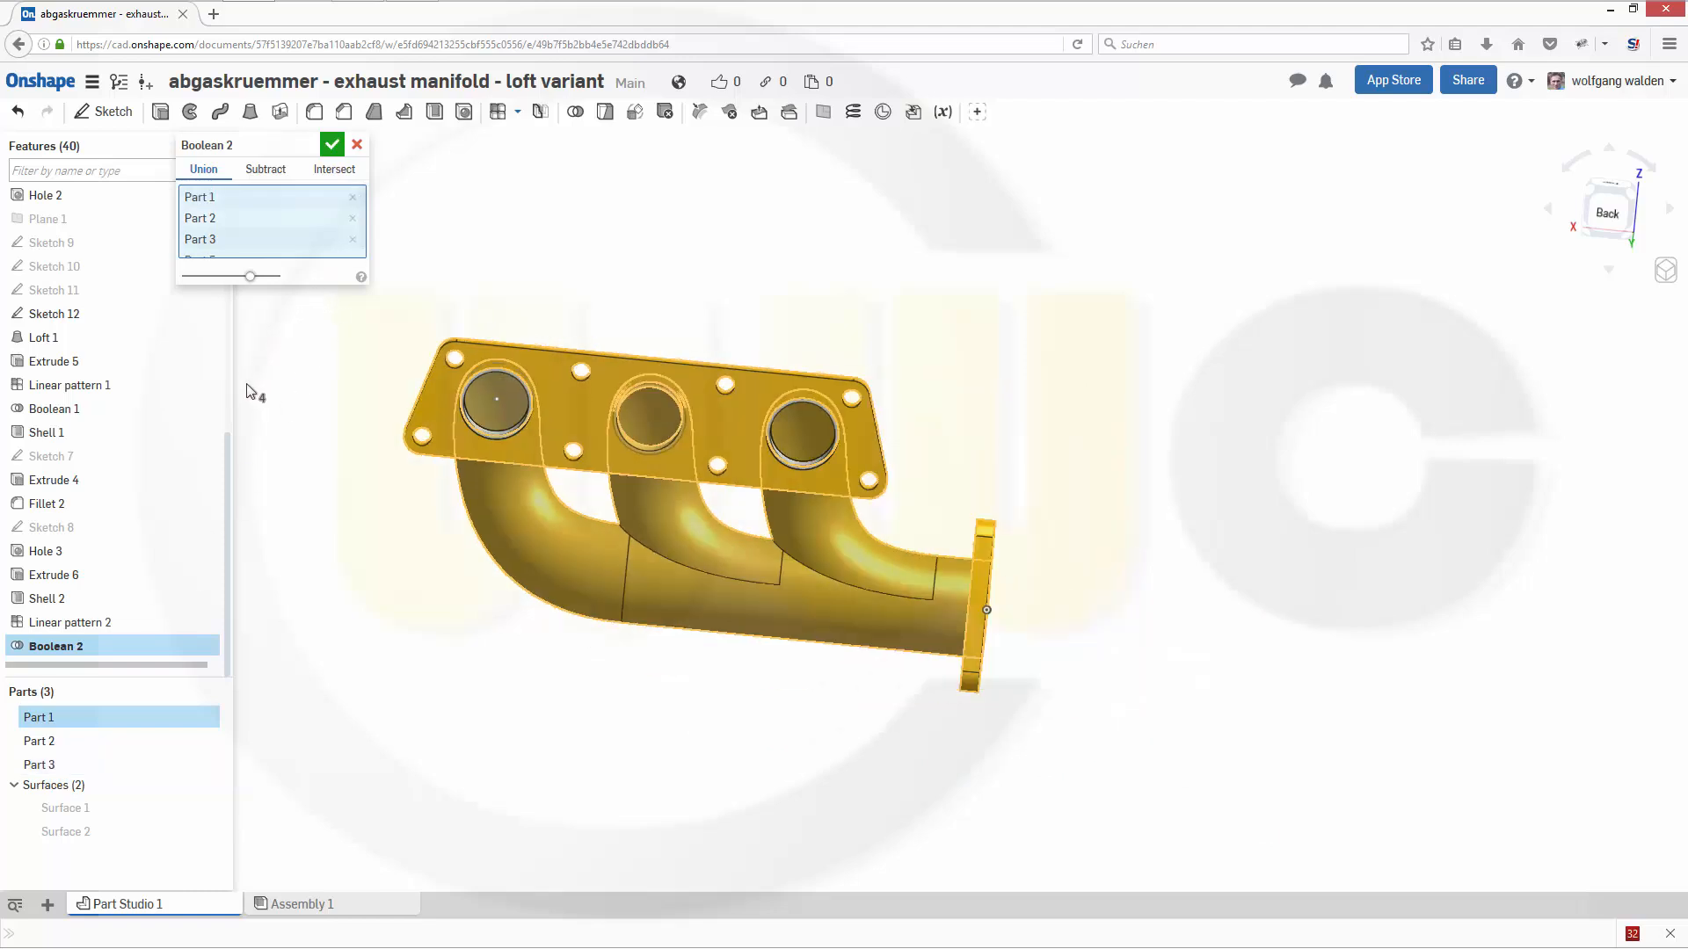
{"action": "scroll", "coordinate": [260, 530], "scroll_direction": "down", "scroll_amount": 1}
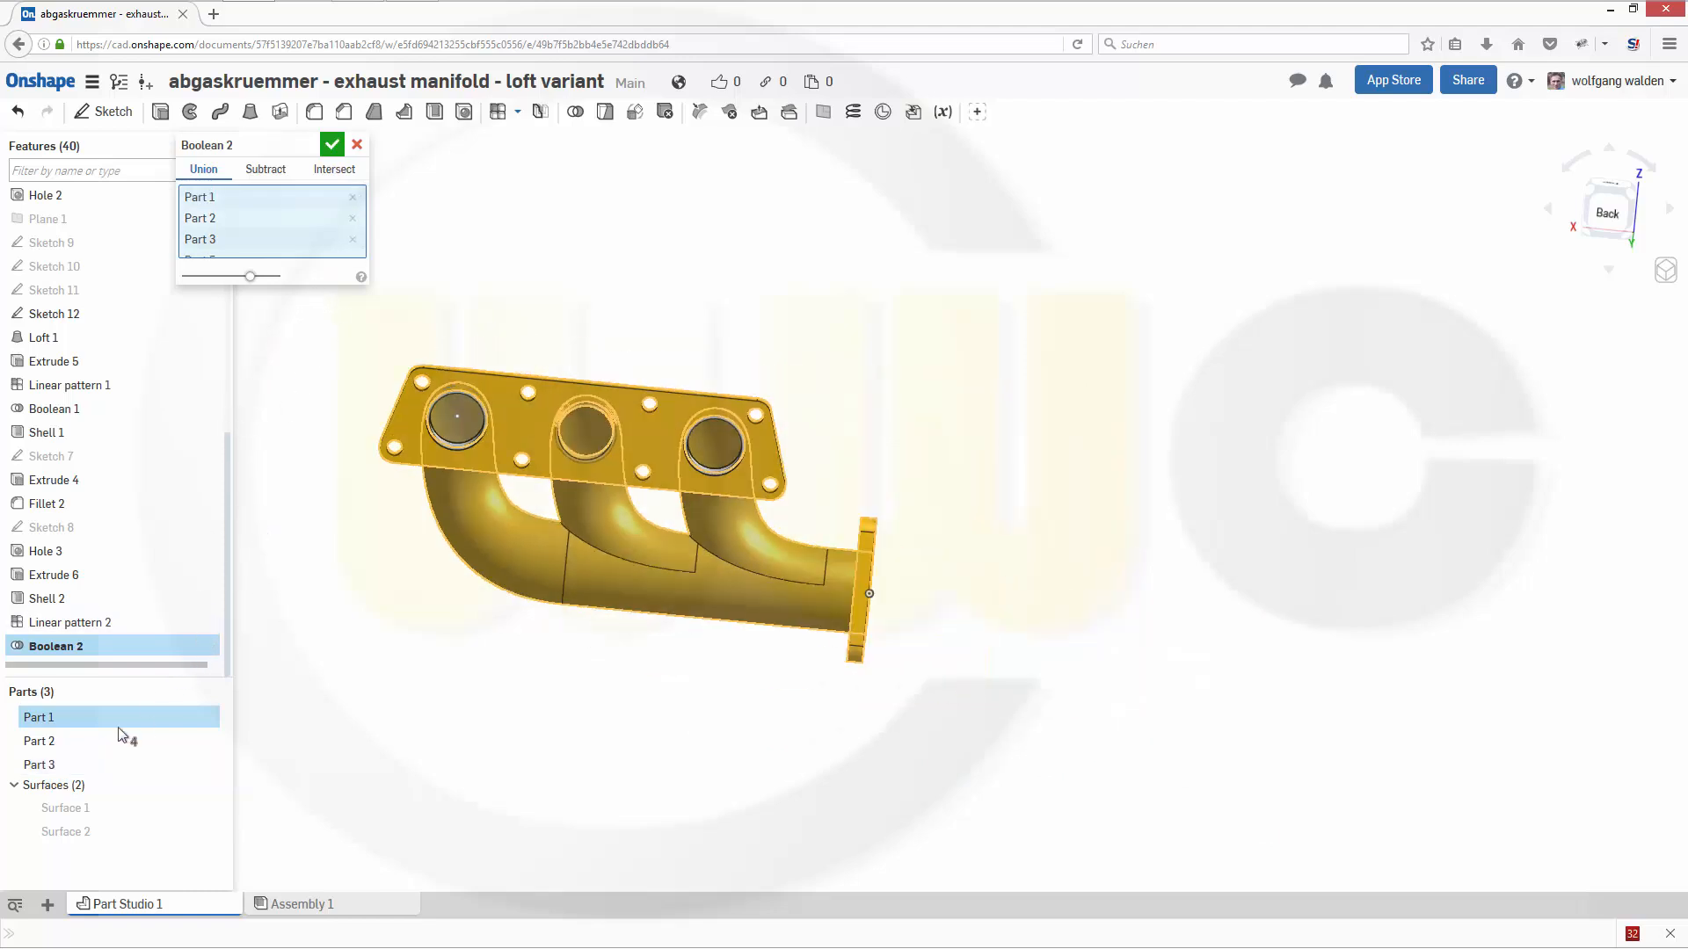
{"action": "left_click", "coordinate": [53, 748]}
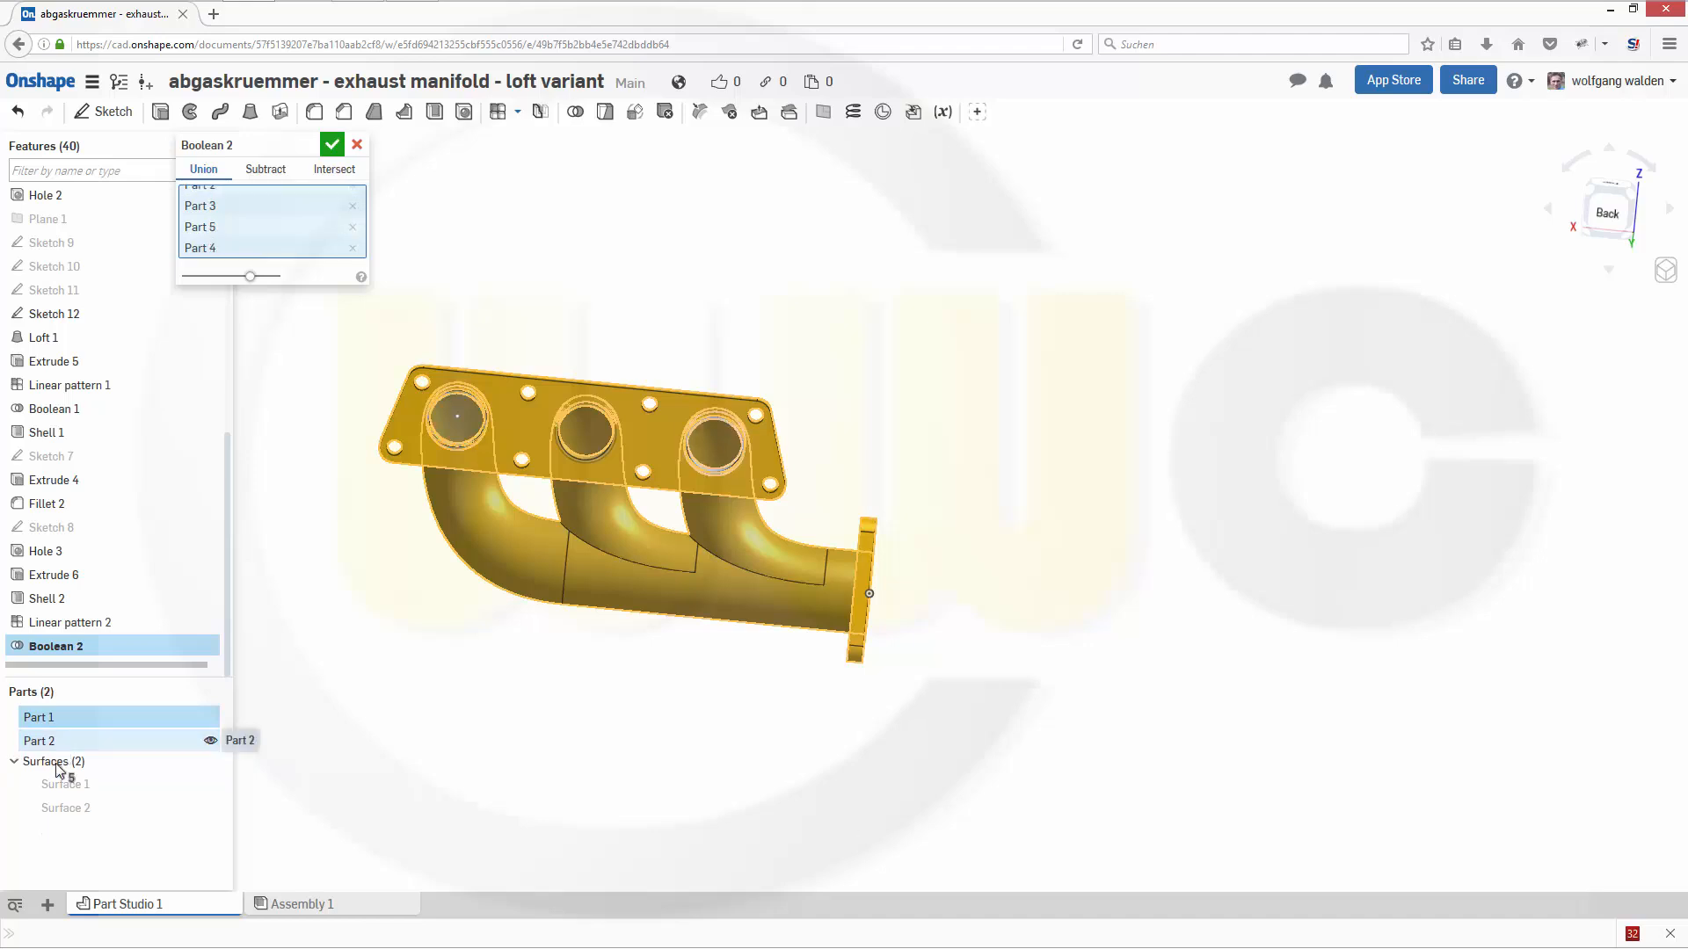
{"action": "left_click", "coordinate": [60, 749]}
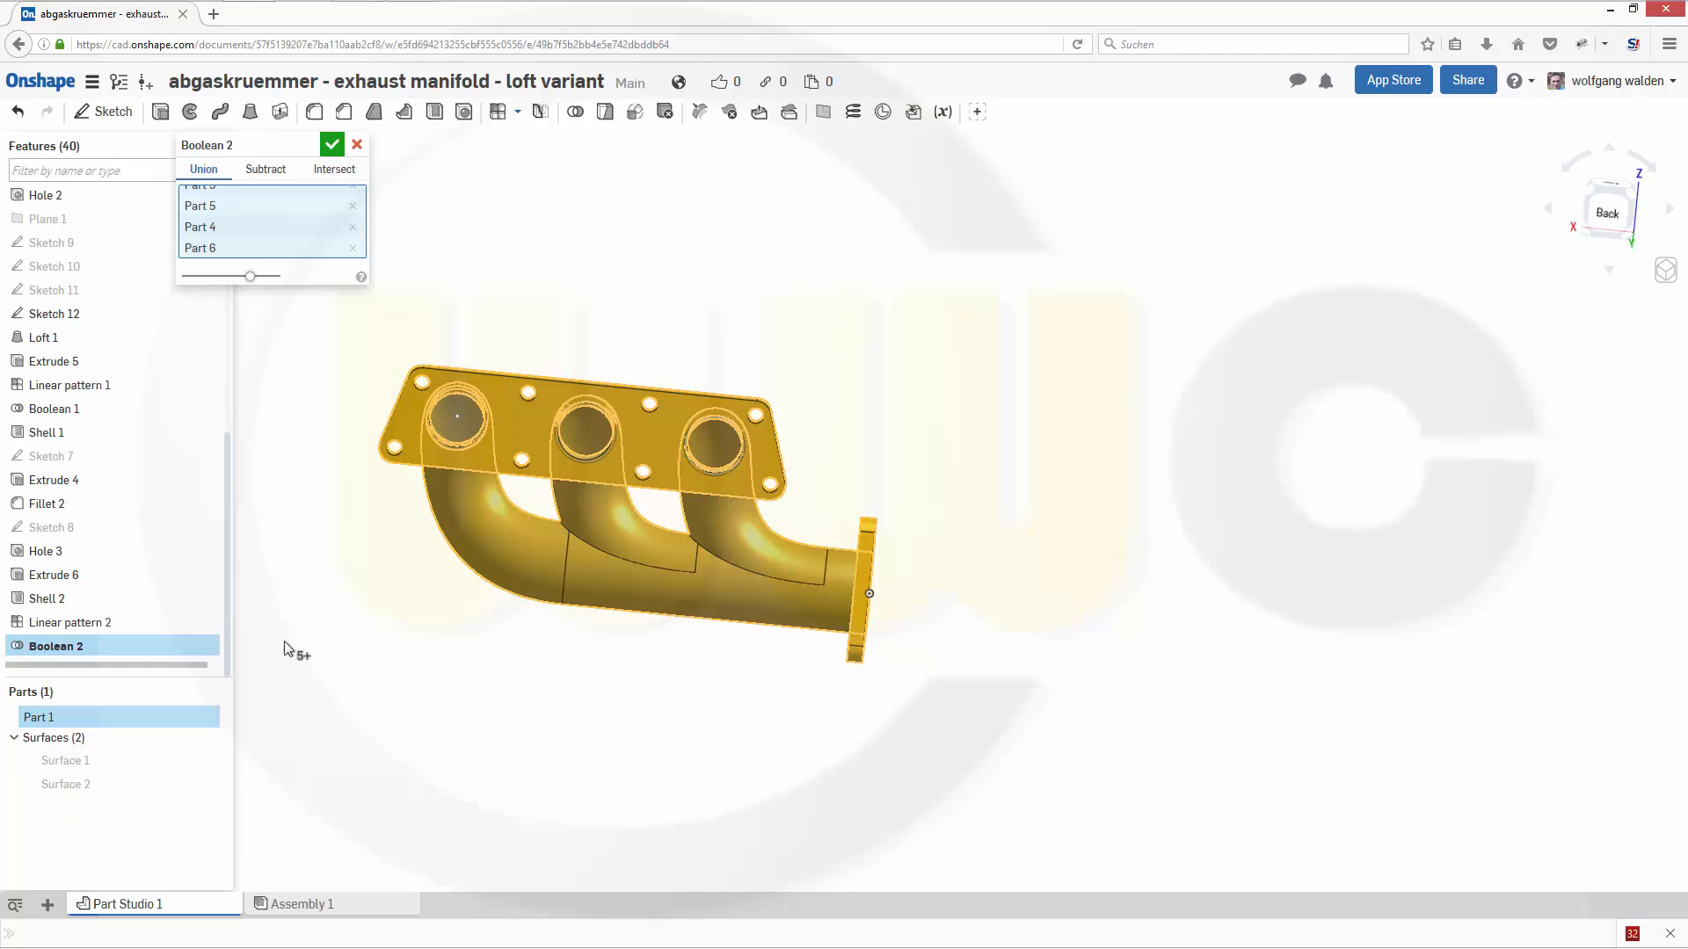
{"action": "left_click", "coordinate": [332, 145]}
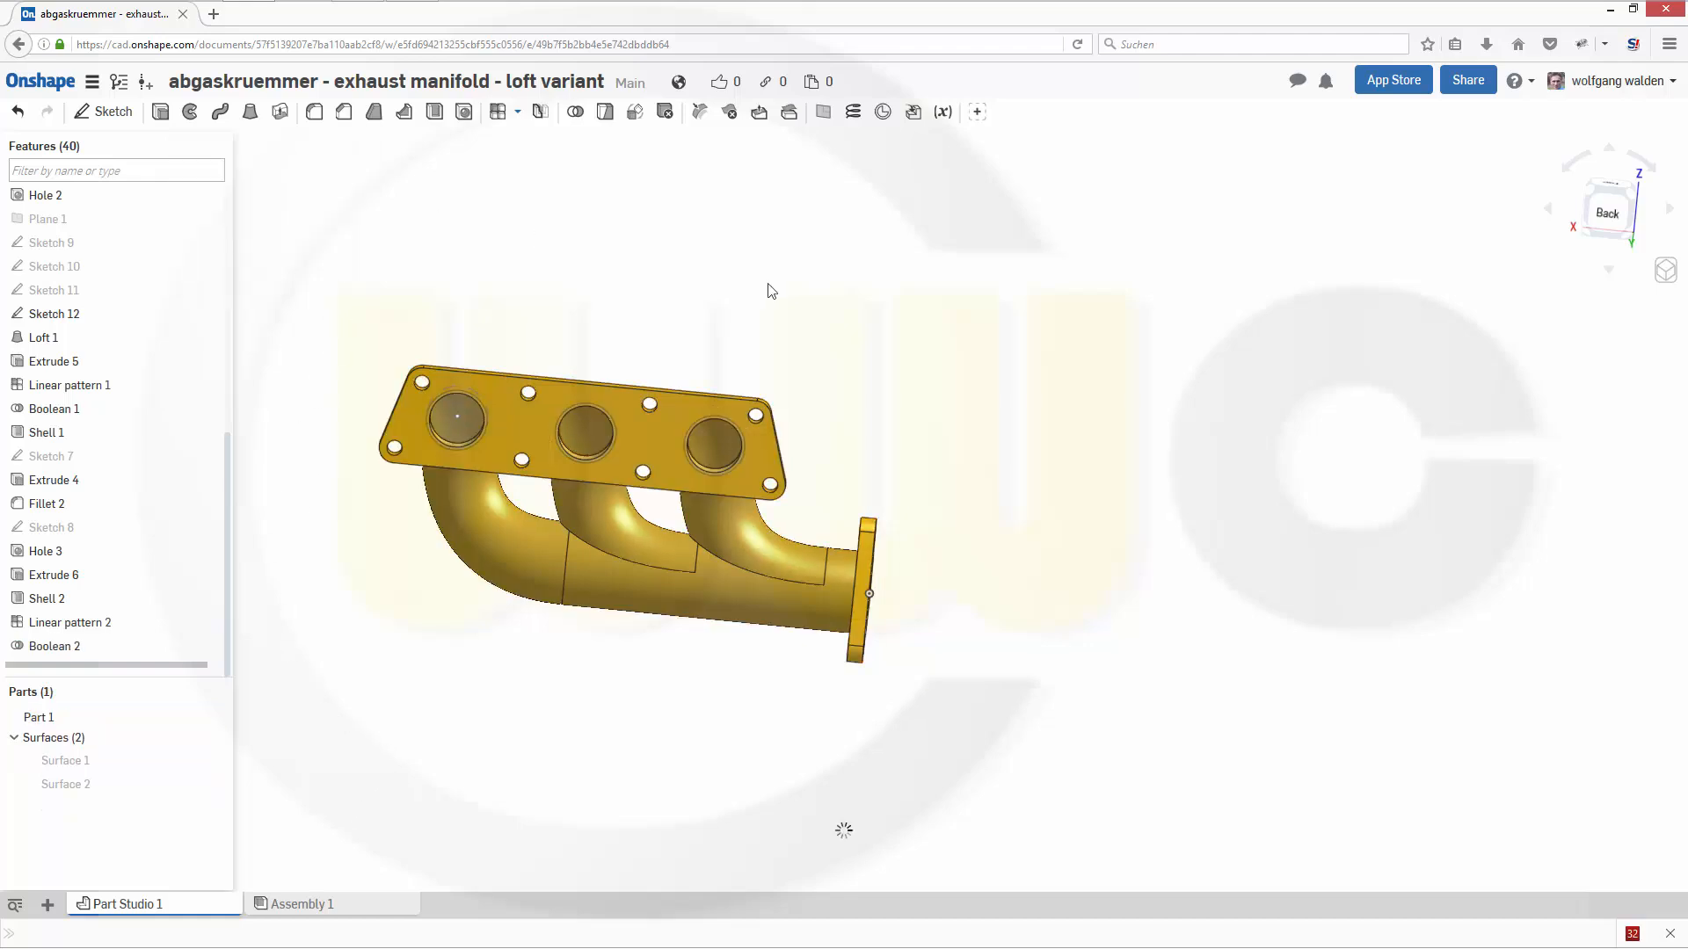
{"action": "right_click_drag", "start_coordinate": [904, 452], "coordinate": [568, 508]}
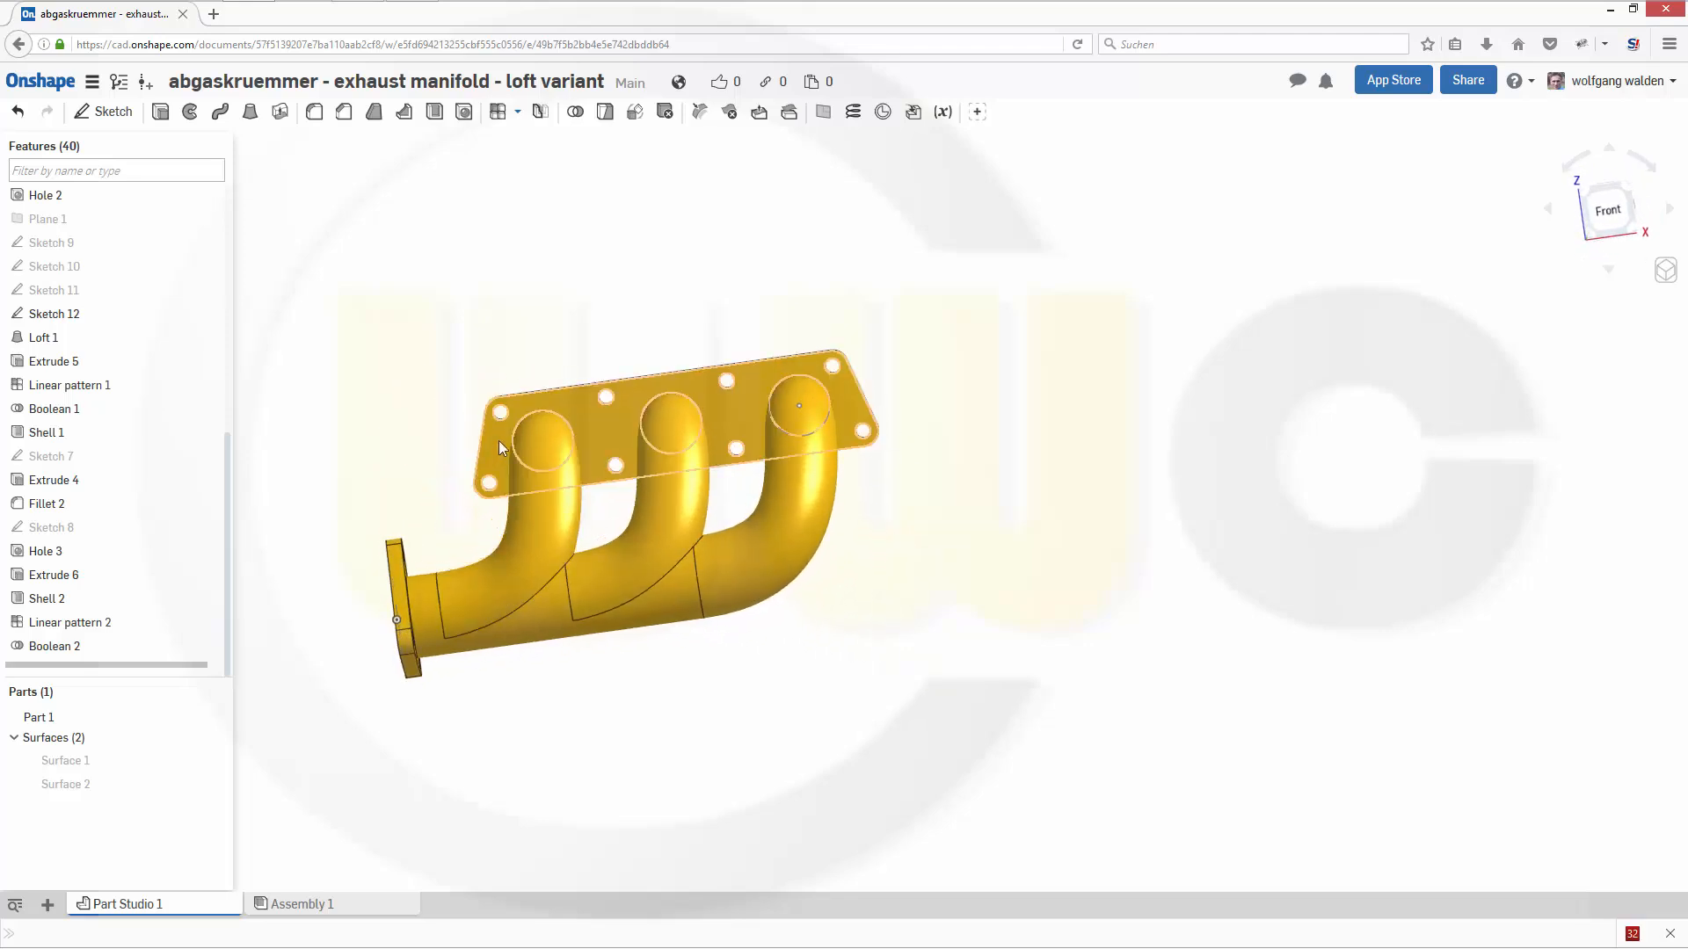
{"action": "middle_click_drag", "start_coordinate": [576, 444], "coordinate": [880, 406]}
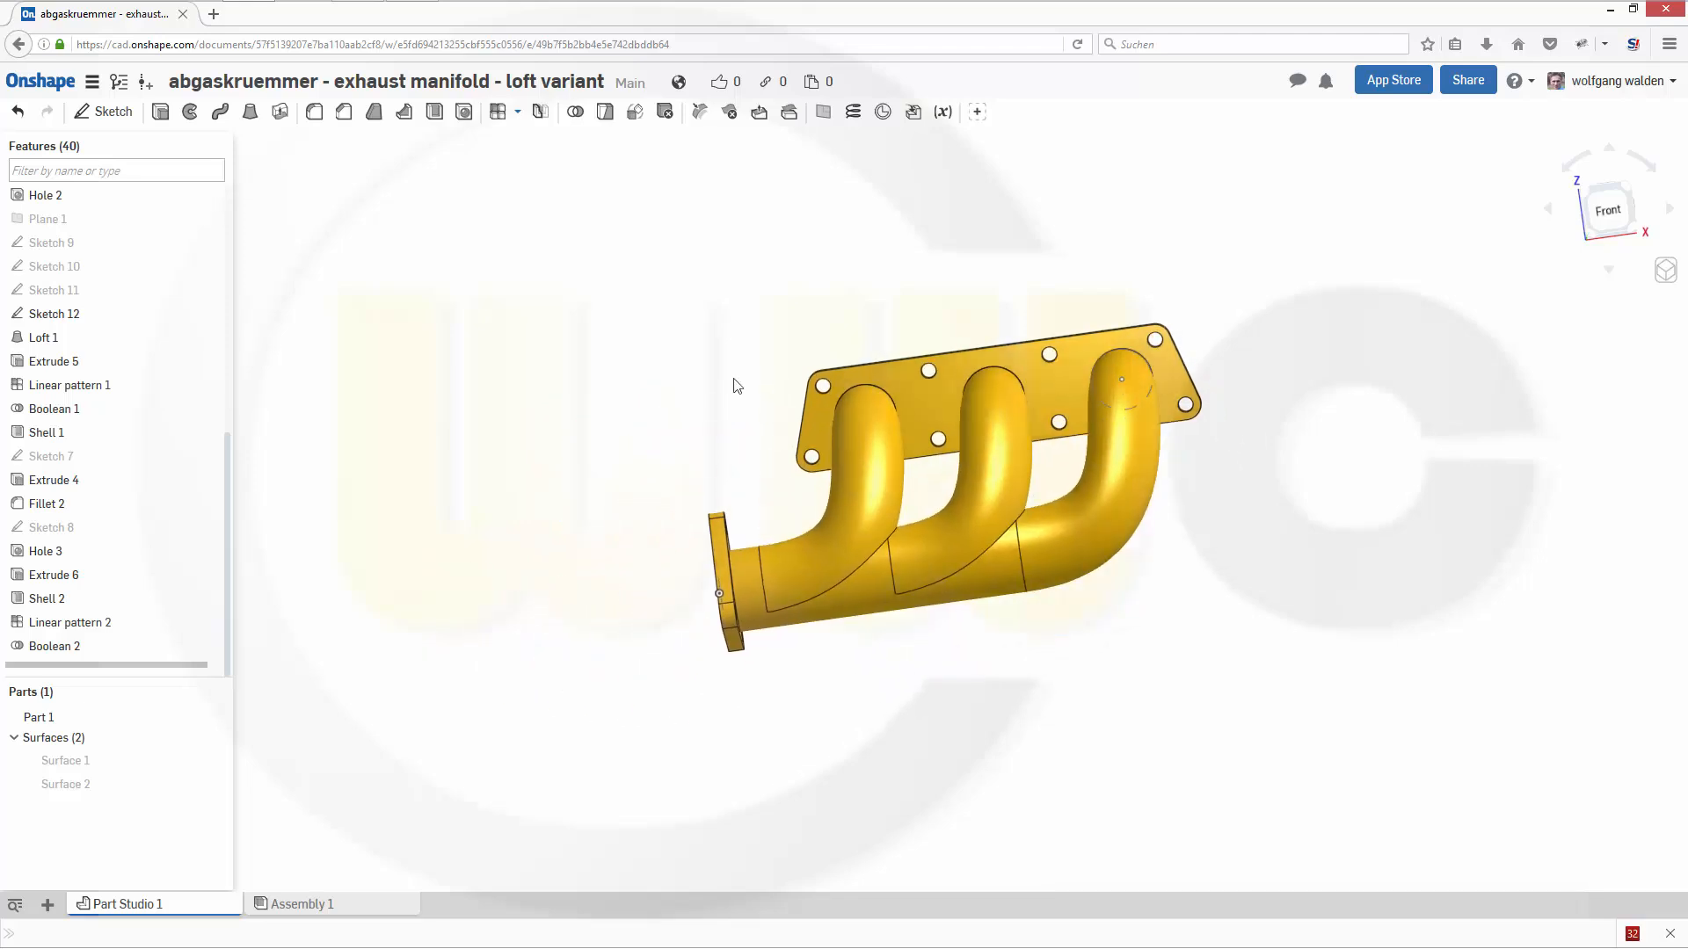
{"action": "right_click_drag", "start_coordinate": [707, 435], "coordinate": [730, 428]}
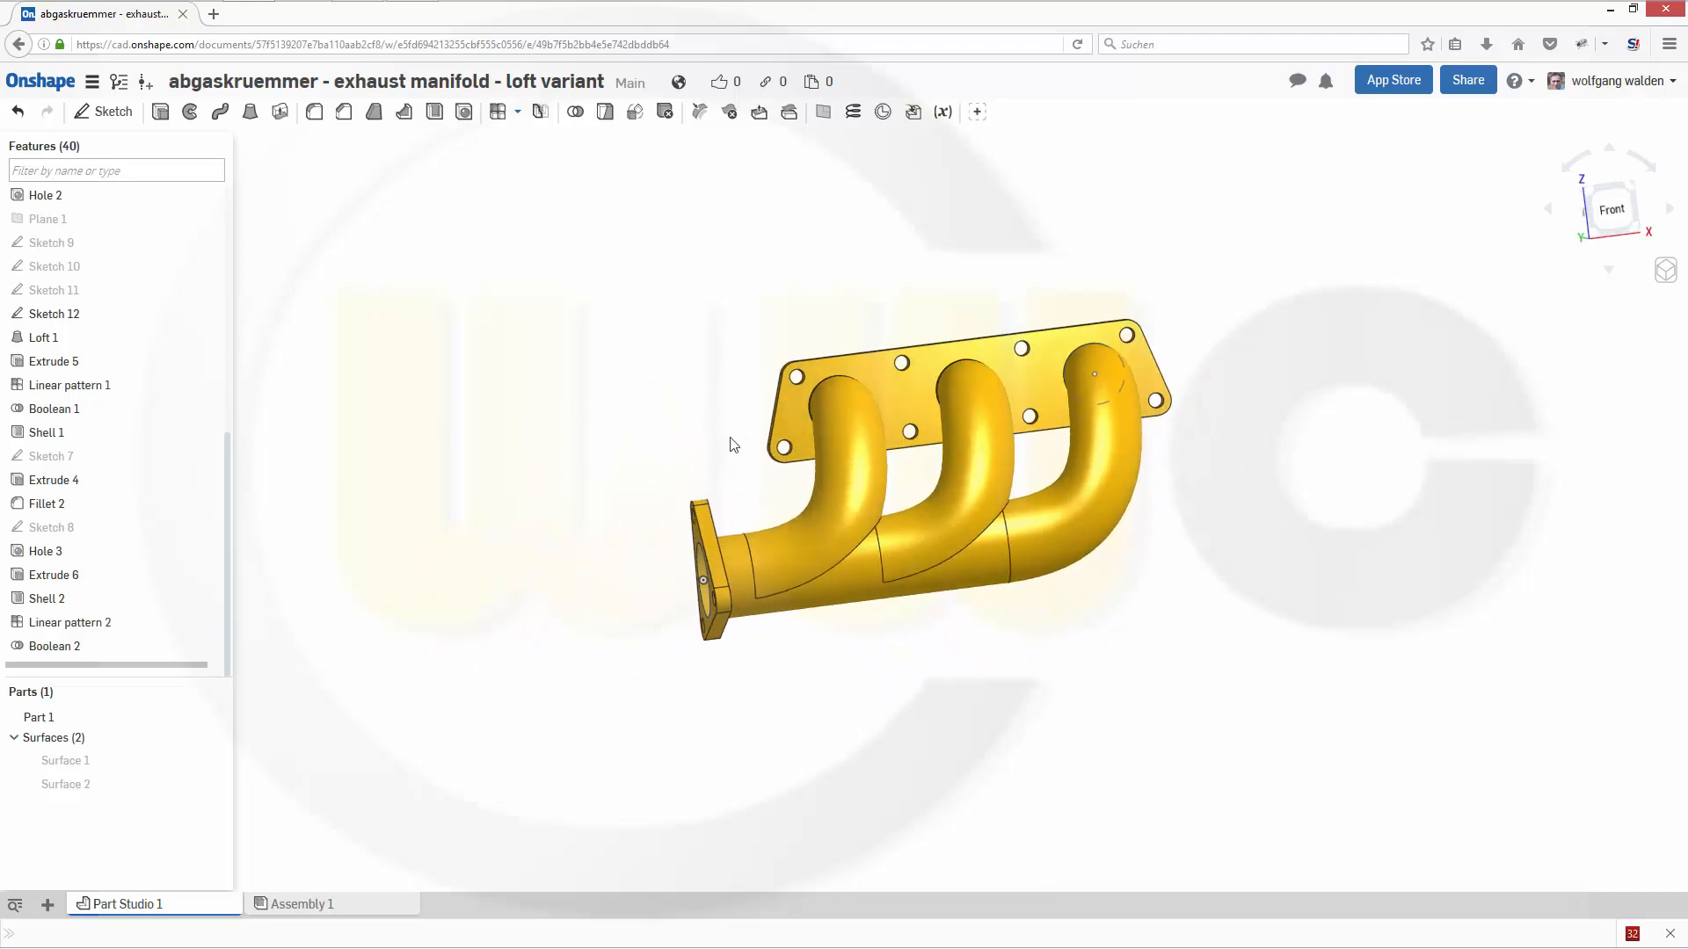
{"action": "mouse_move", "coordinate": [999, 625]}
{"action": "right_mouse_down"}
{"action": "mouse_move", "coordinate": [1010, 671]}
{"action": "mouse_move", "coordinate": [986, 639]}
{"action": "mouse_move", "coordinate": [994, 614]}
{"action": "mouse_move", "coordinate": [1044, 607]}
{"action": "mouse_move", "coordinate": [976, 625]}
{"action": "mouse_move", "coordinate": [978, 657]}
{"action": "mouse_move", "coordinate": [1040, 629]}
{"action": "mouse_move", "coordinate": [1017, 659]}
{"action": "mouse_move", "coordinate": [1068, 660]}
{"action": "right_mouse_up"}
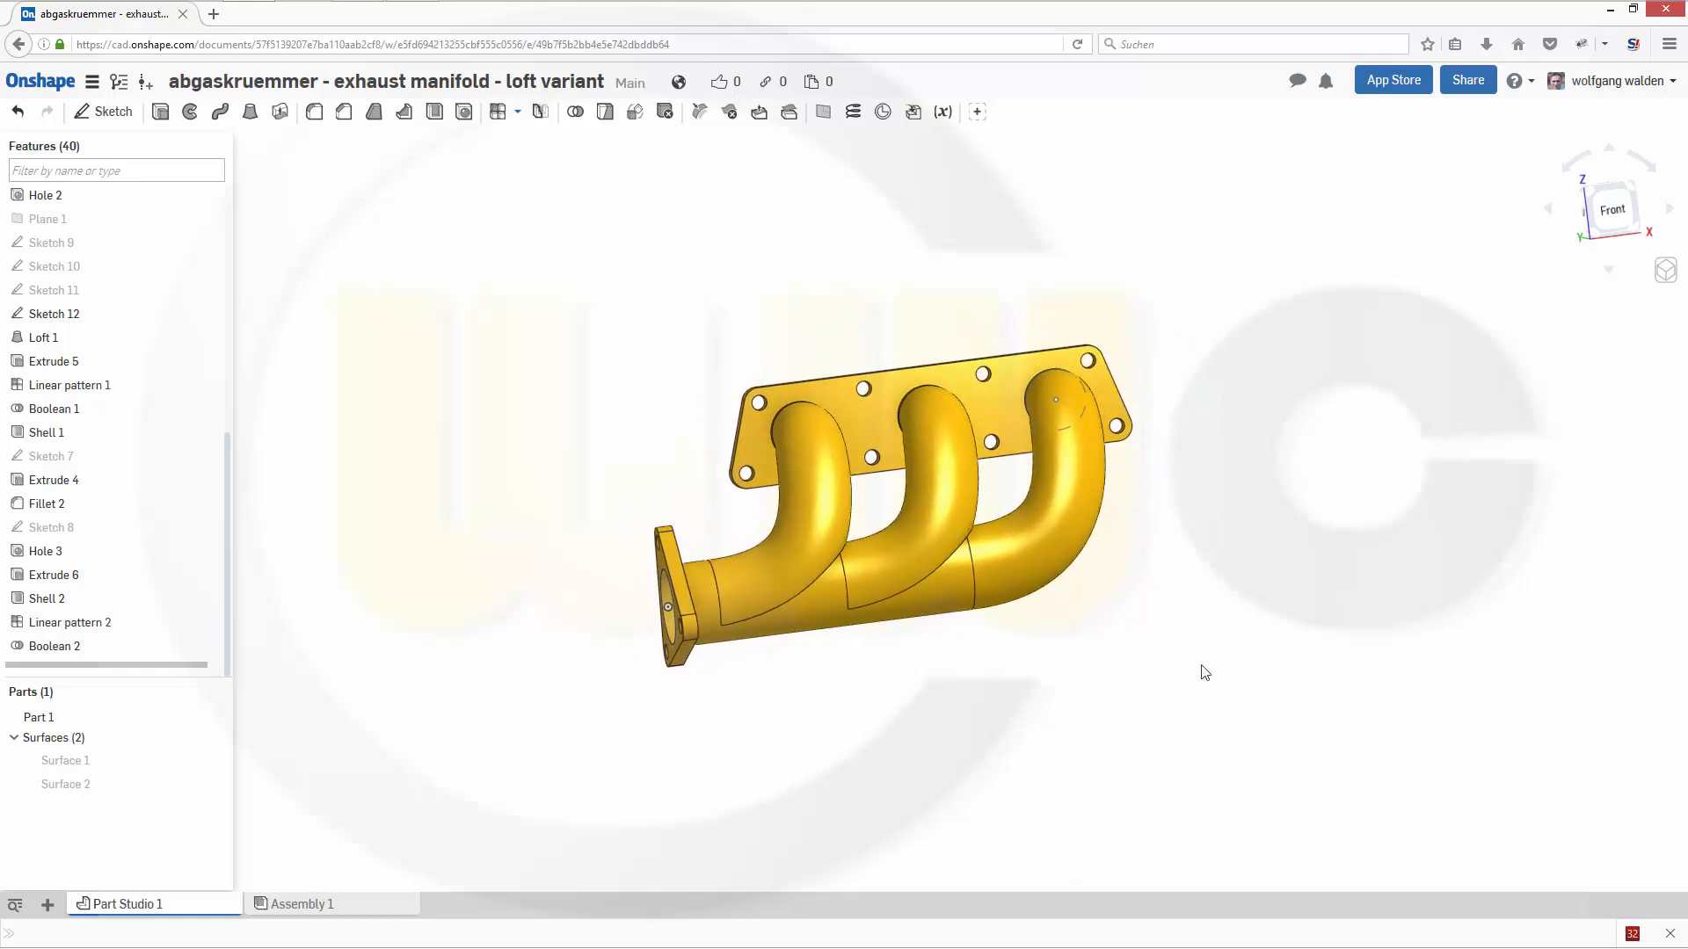